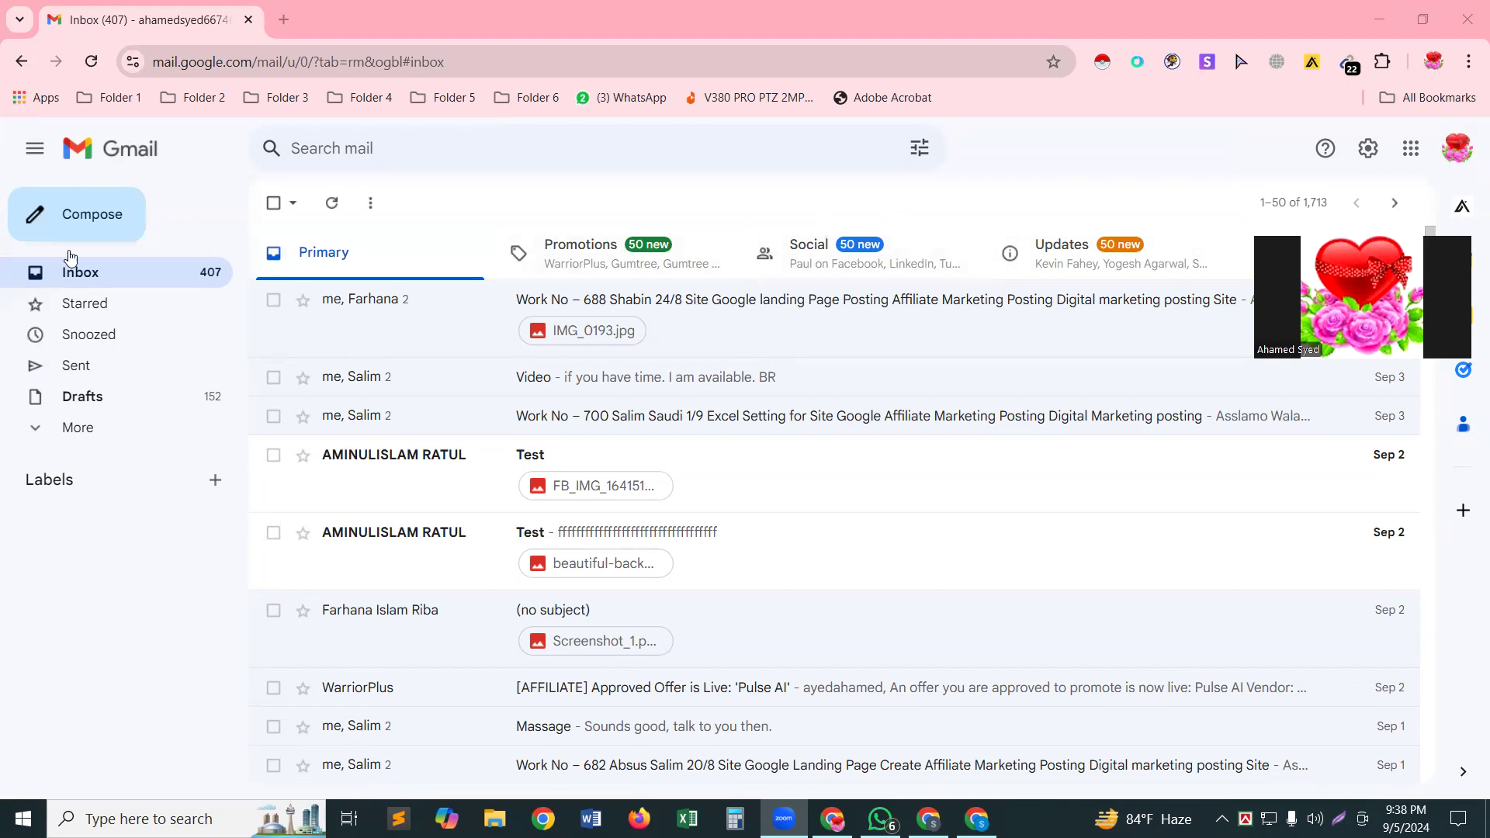
Open the Sent mail folder in Gmail
left_click(111, 373)
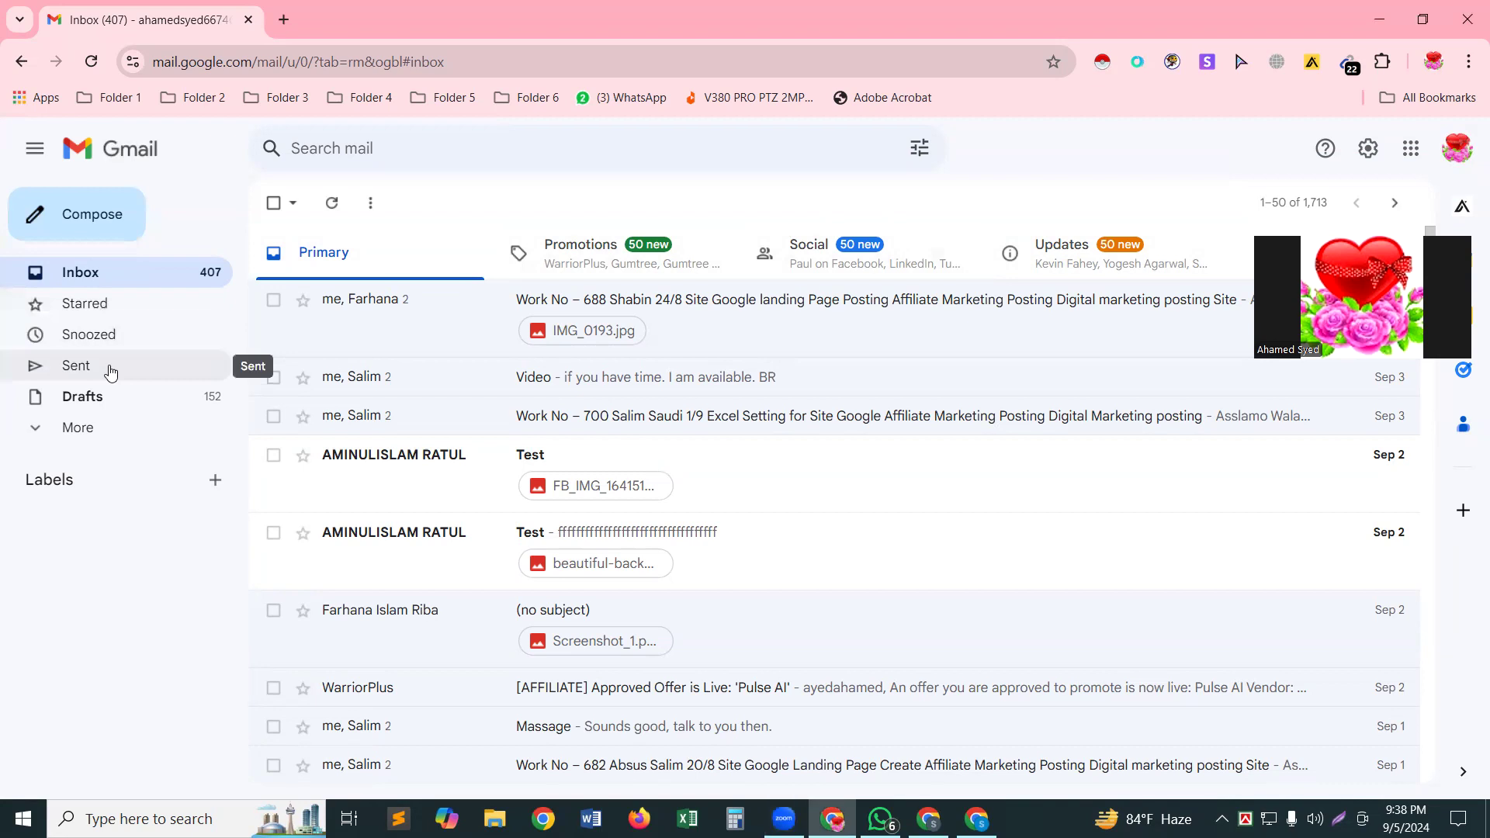
left_click(111, 369)
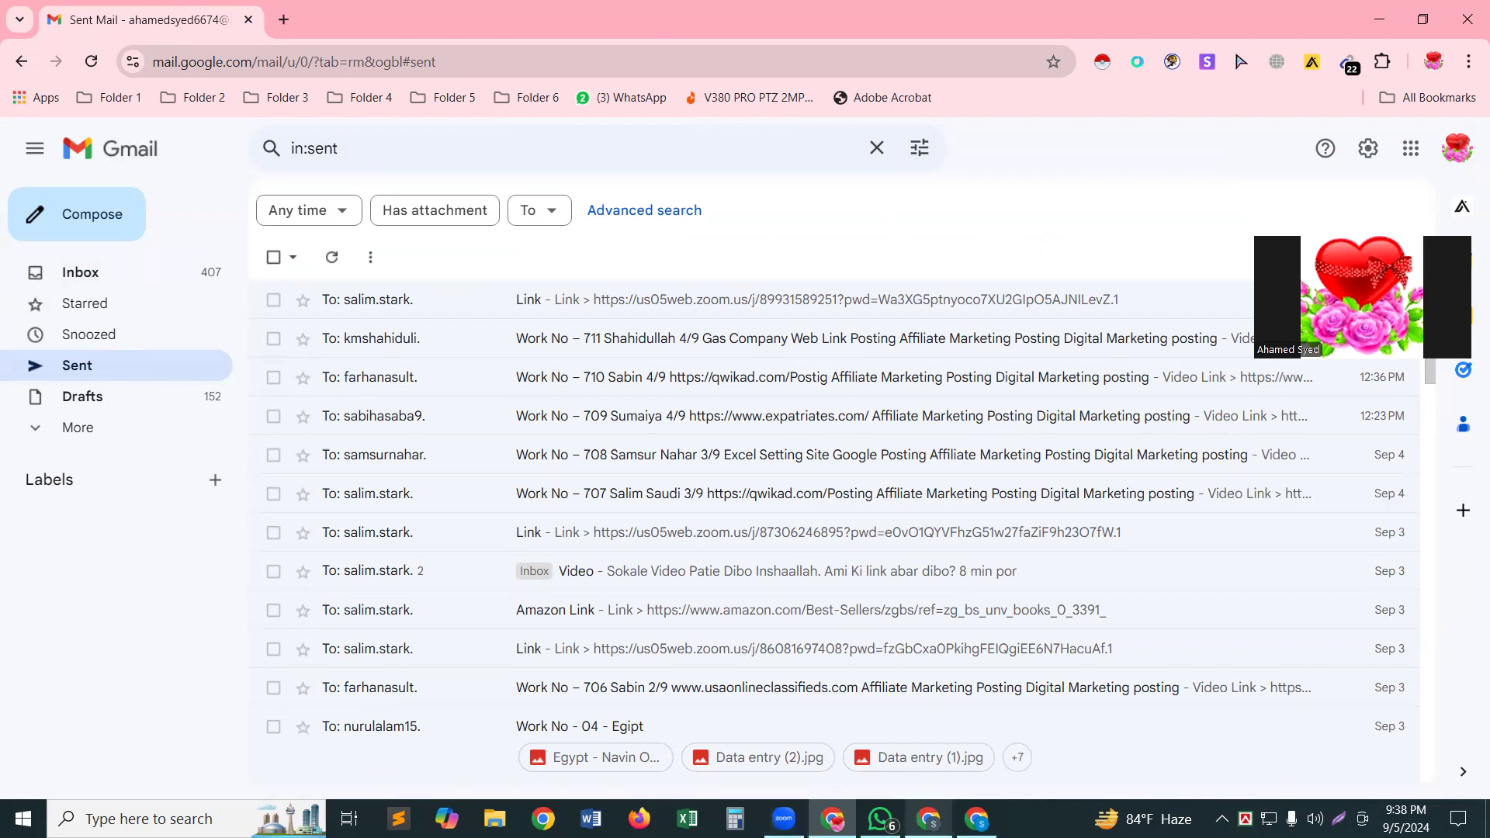
Switch to WhatsApp to look at the open conversation and return to the Sent mail list in the browser
mouse_move(929, 819)
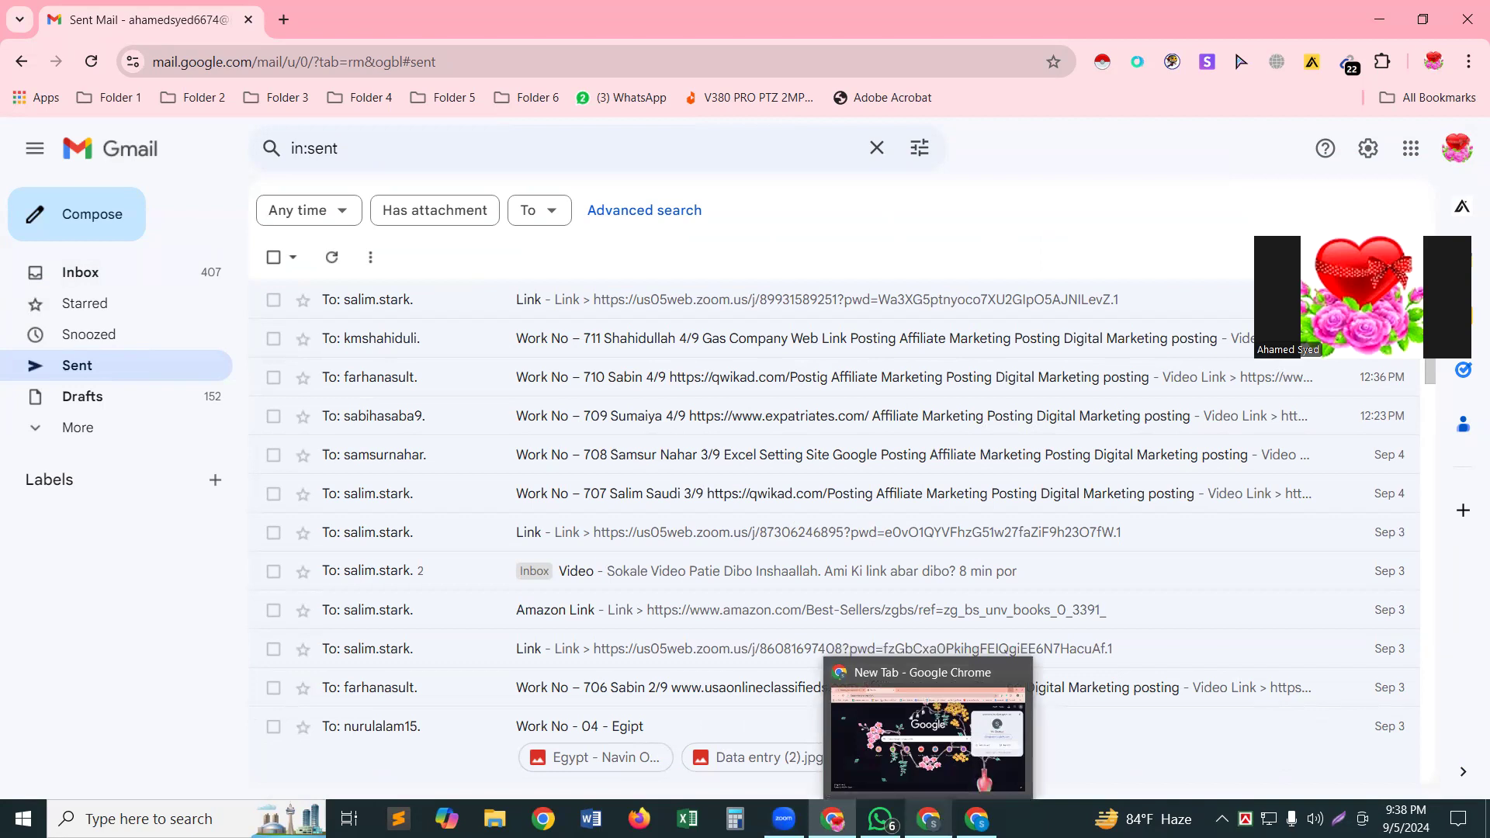
mouse_move(880, 819)
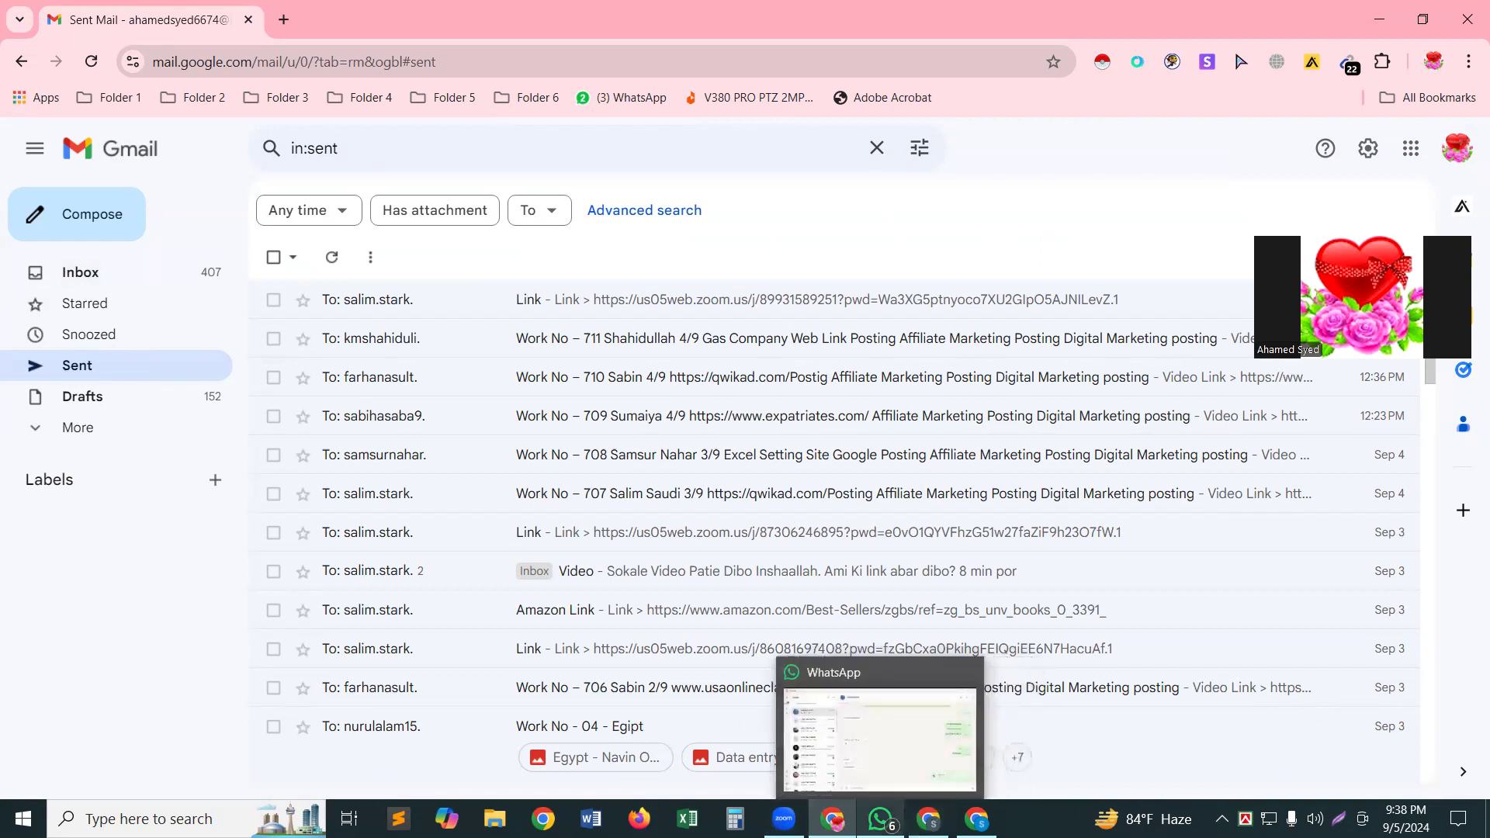
left_click(880, 818)
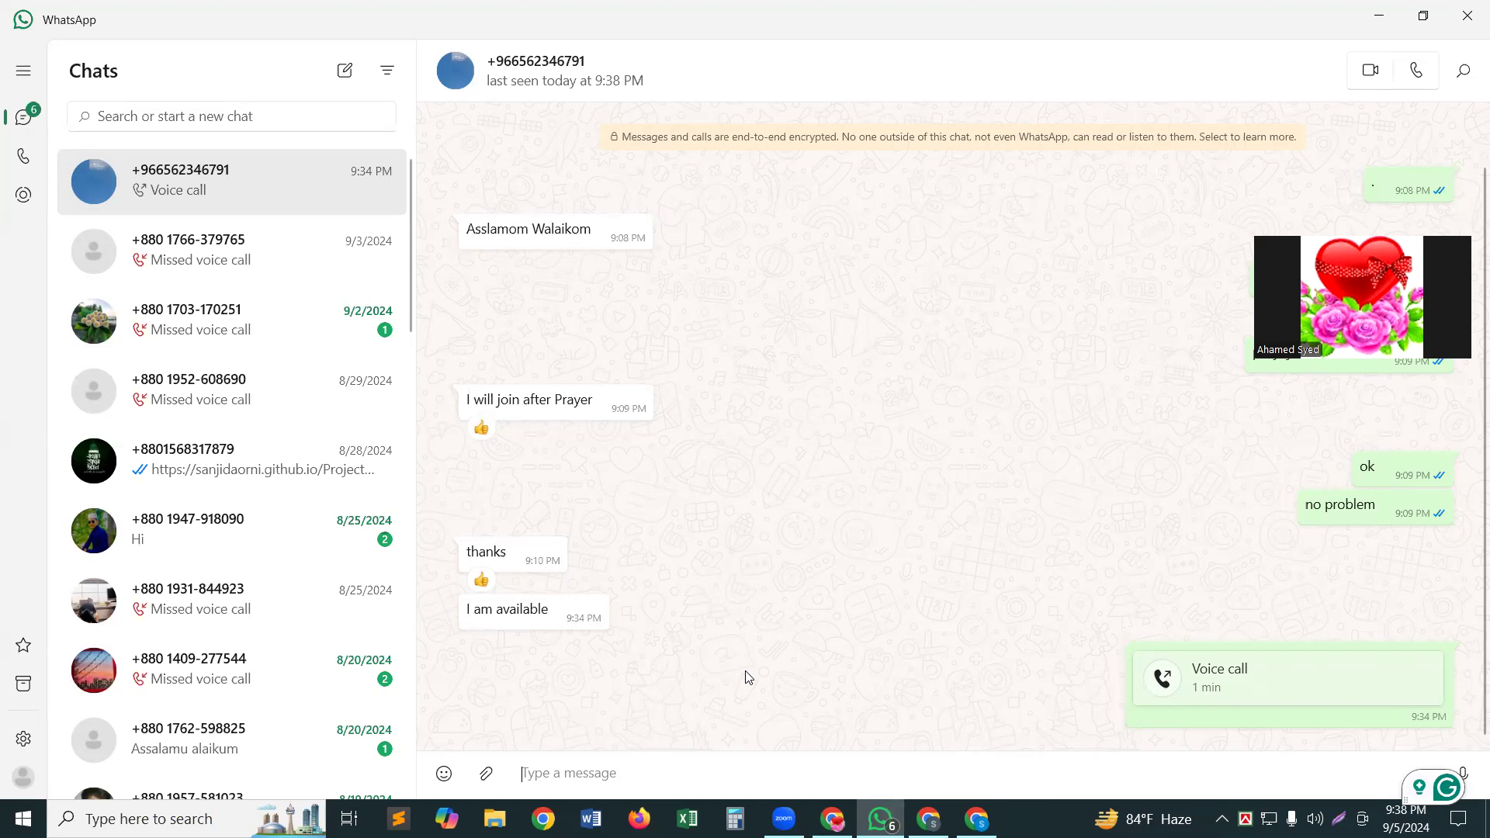
mouse_move(833, 818)
left_click(869, 733)
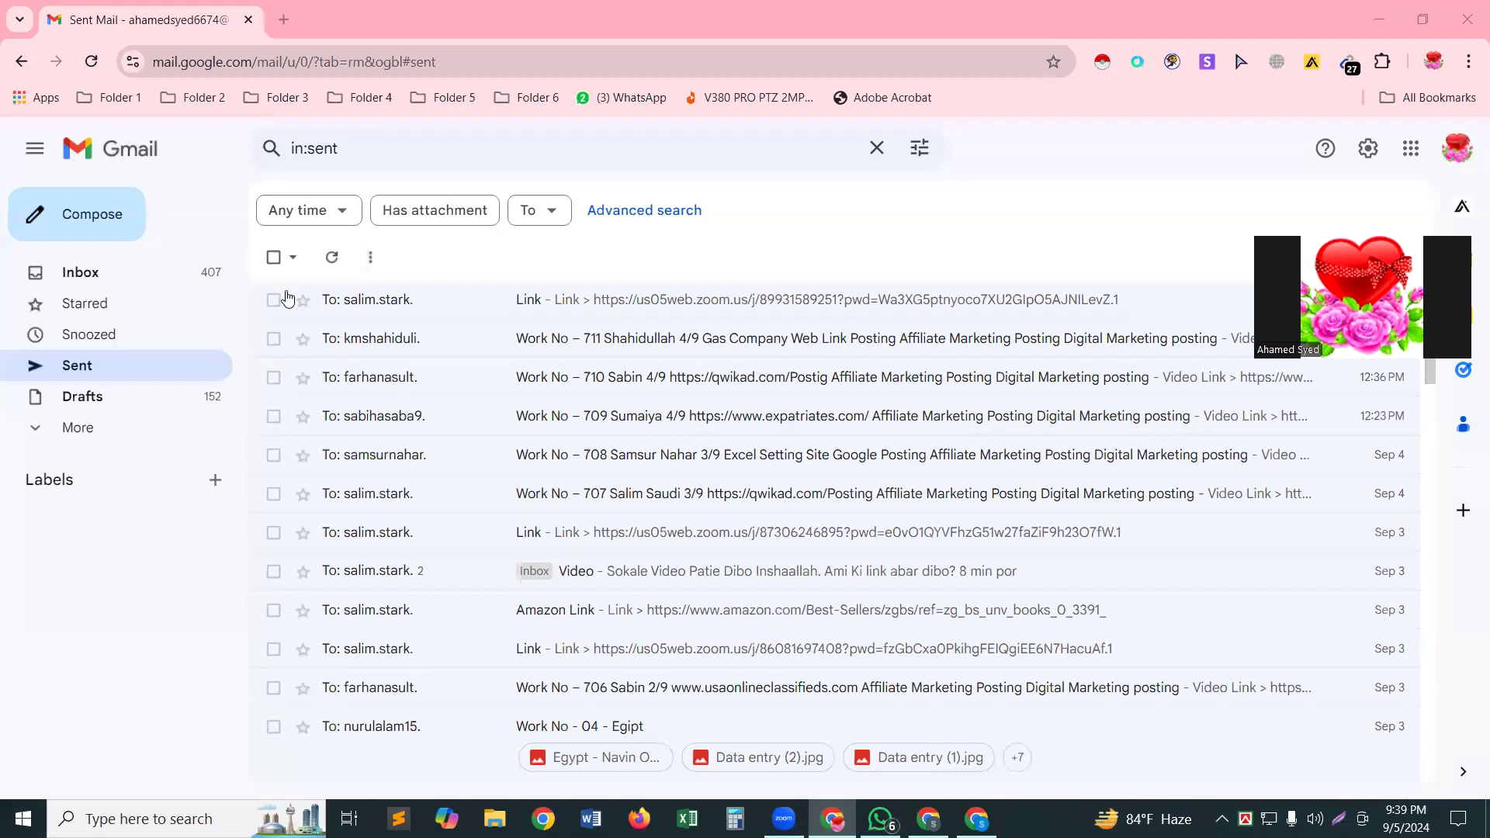
mouse_move(833, 819)
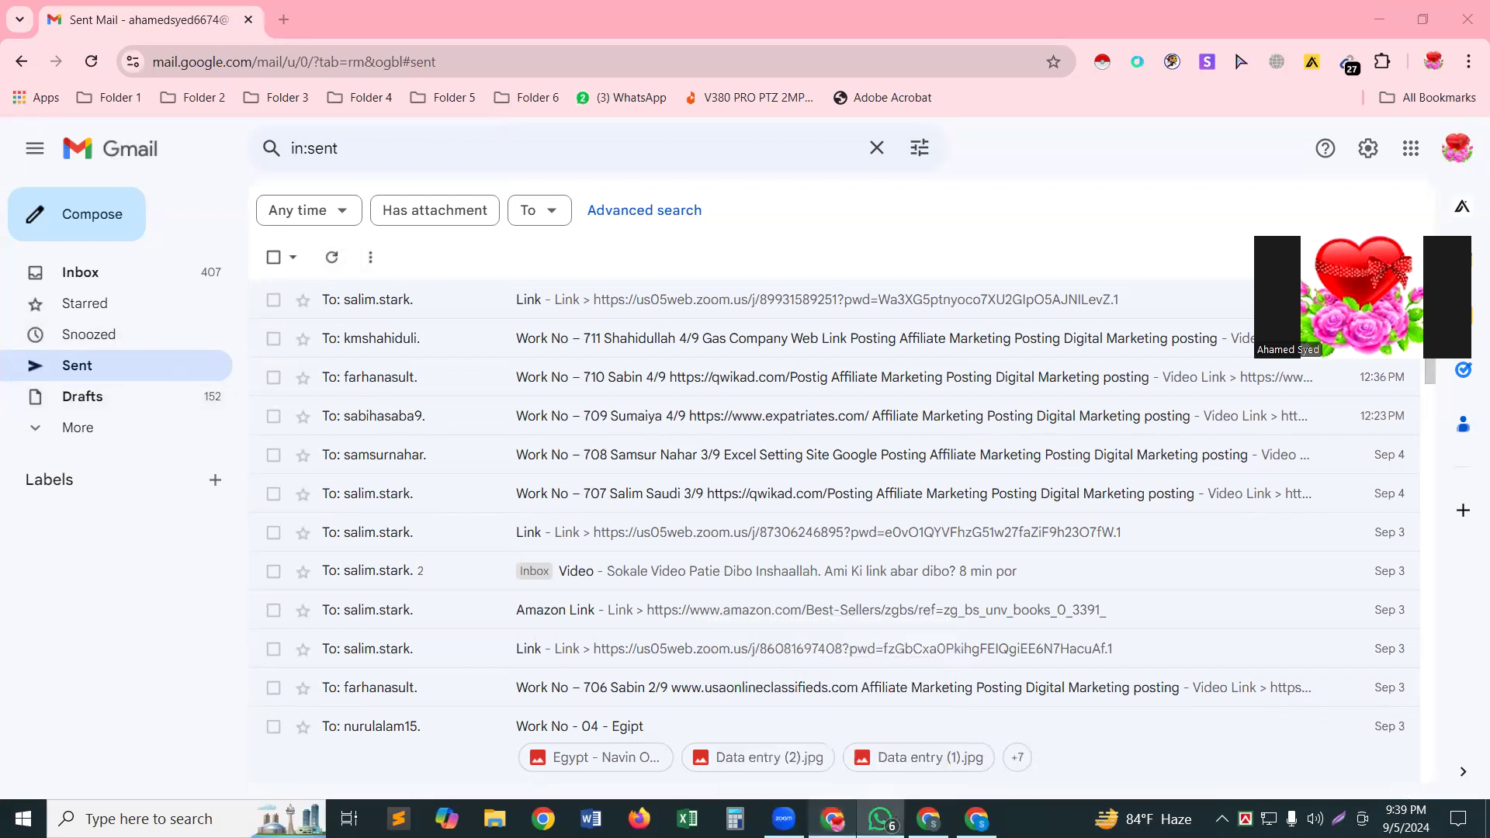
left_click(880, 818)
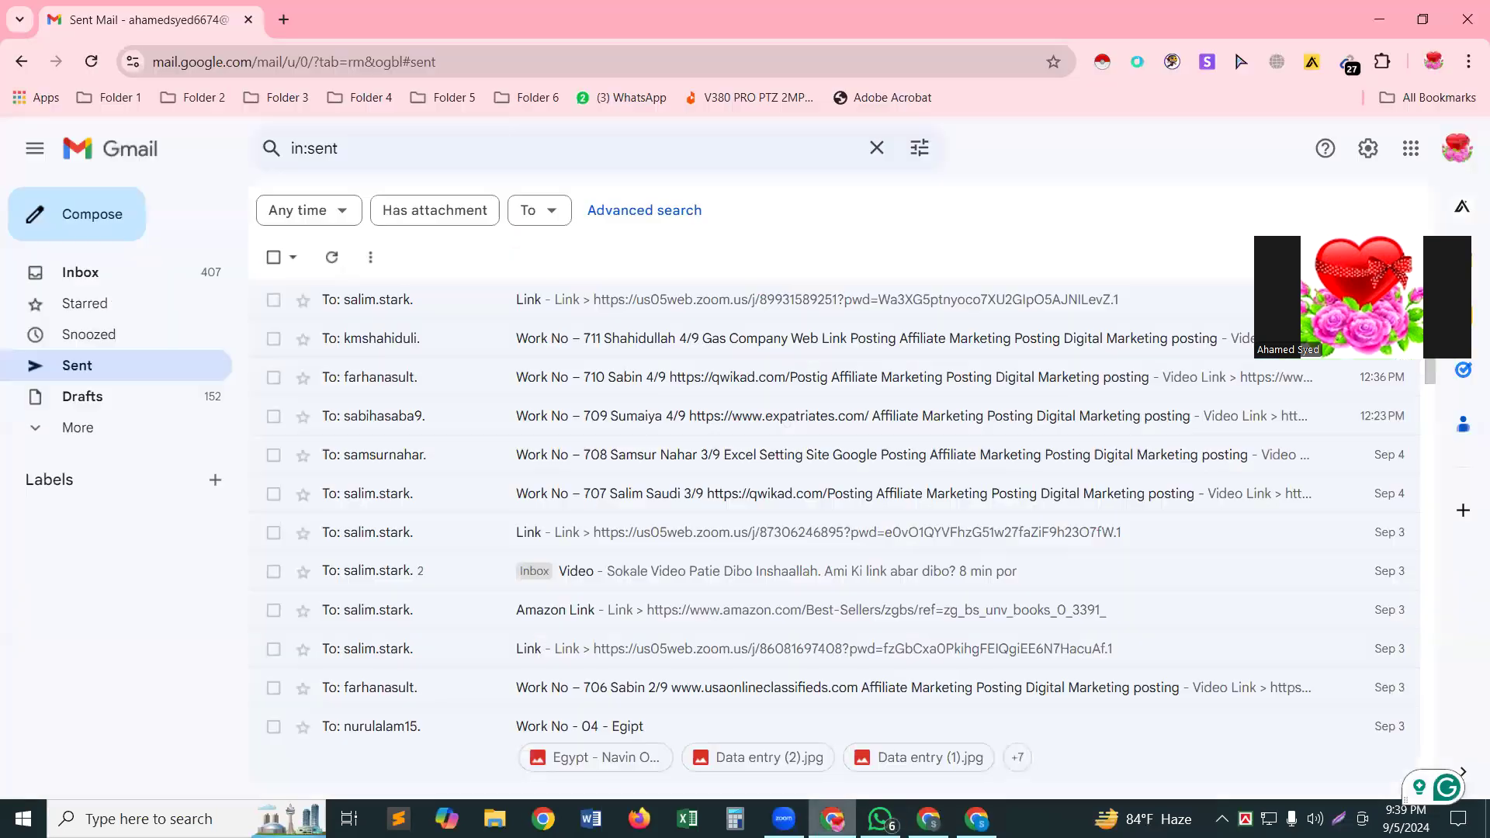
left_click(832, 819)
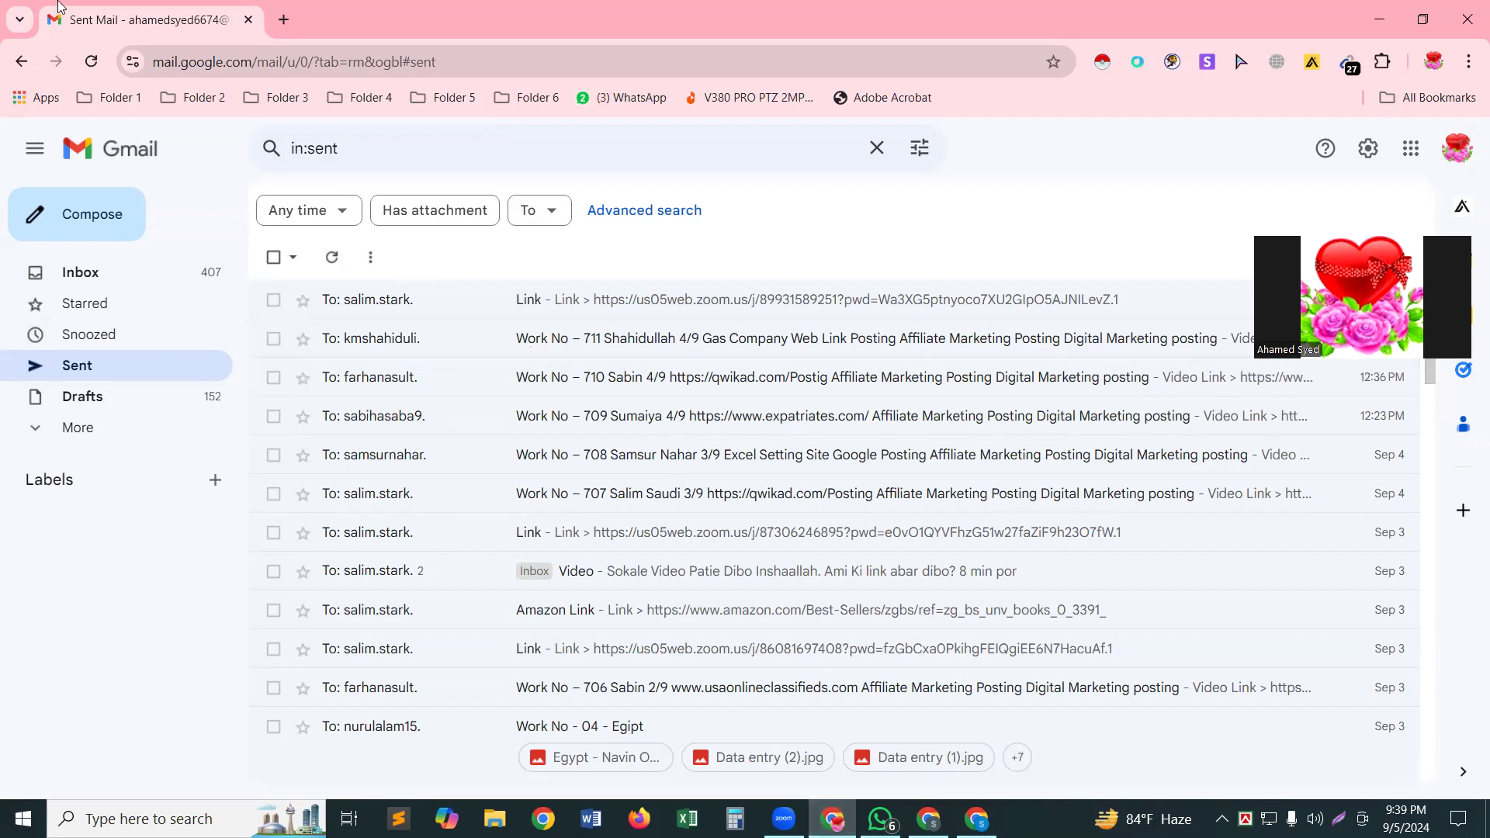
Open a new browser tab and minimize the browser and WhatsApp windows to reach the desktop
left_click(284, 21)
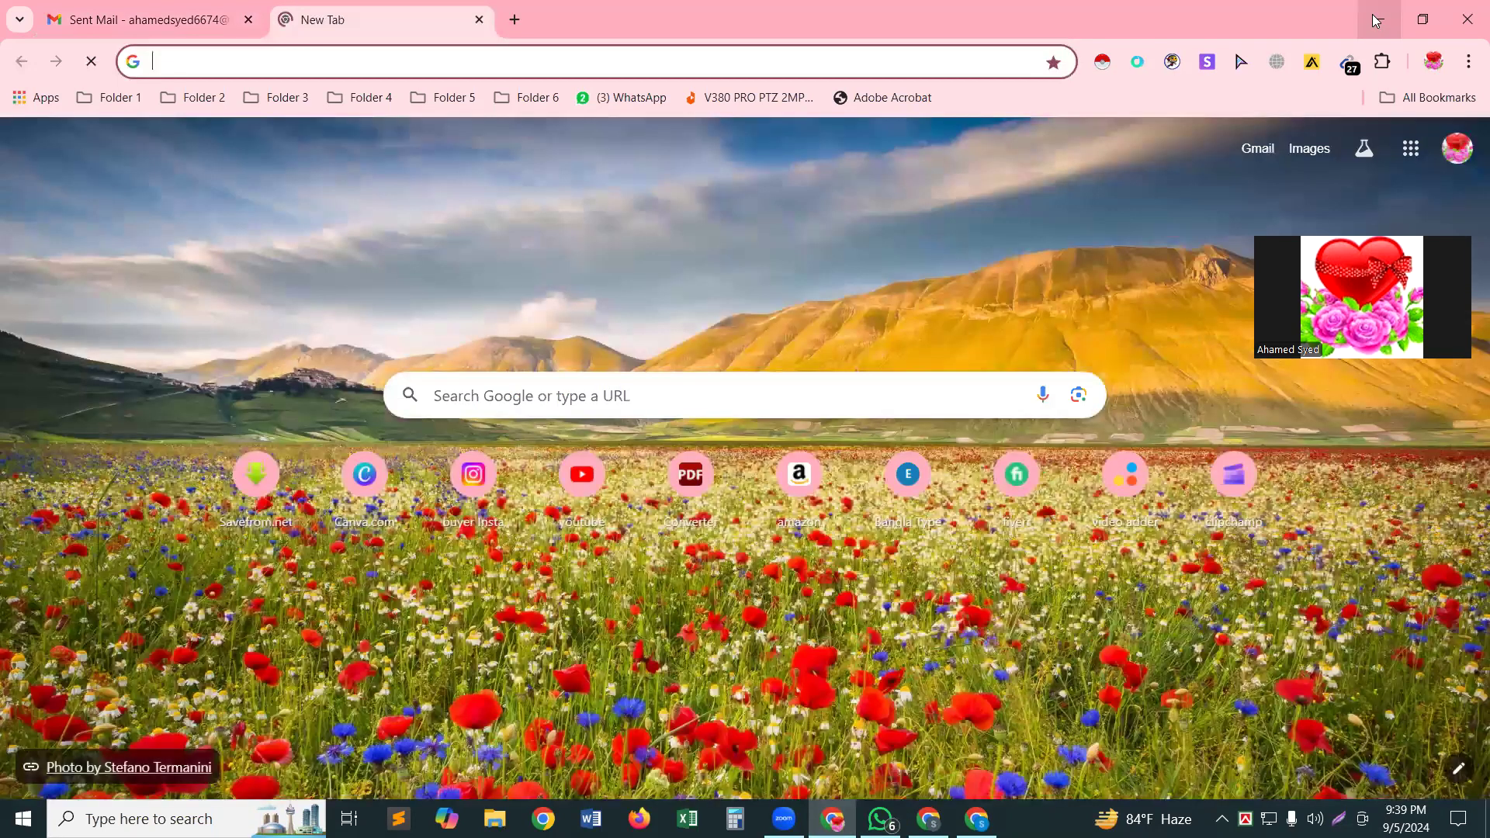
left_click(1375, 21)
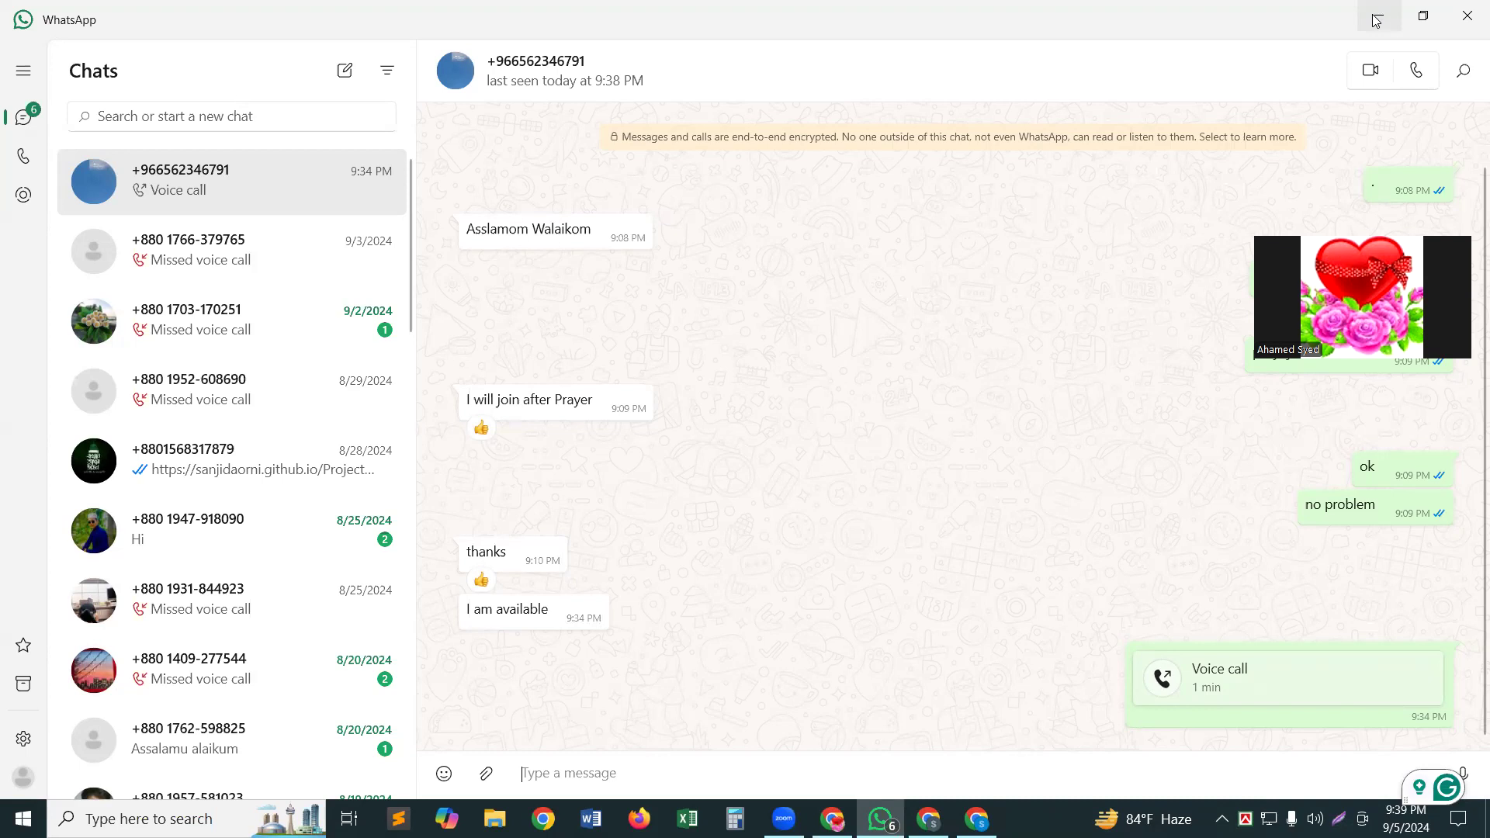
left_click(1375, 21)
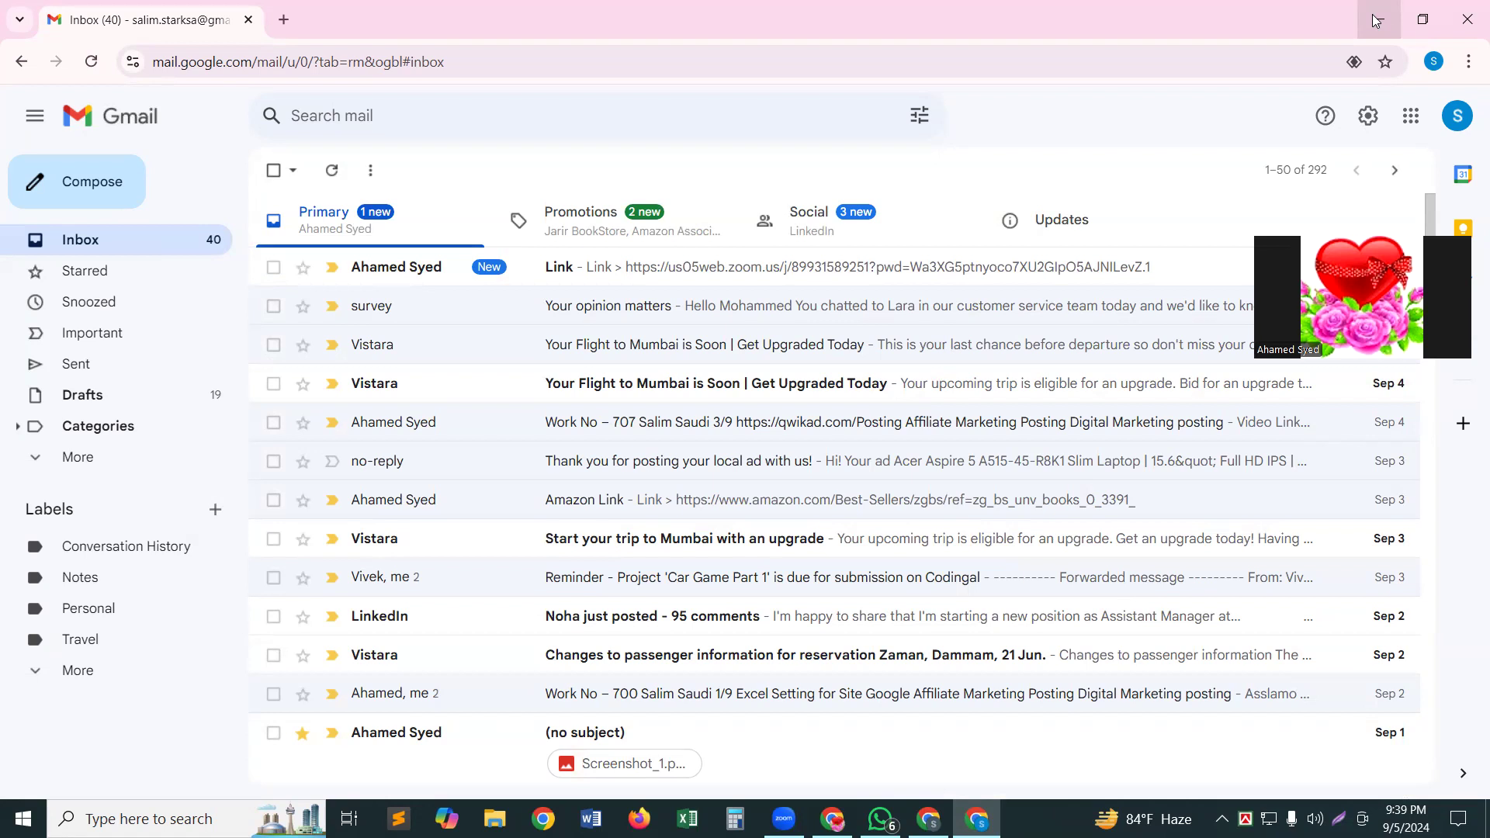
left_click(1373, 20)
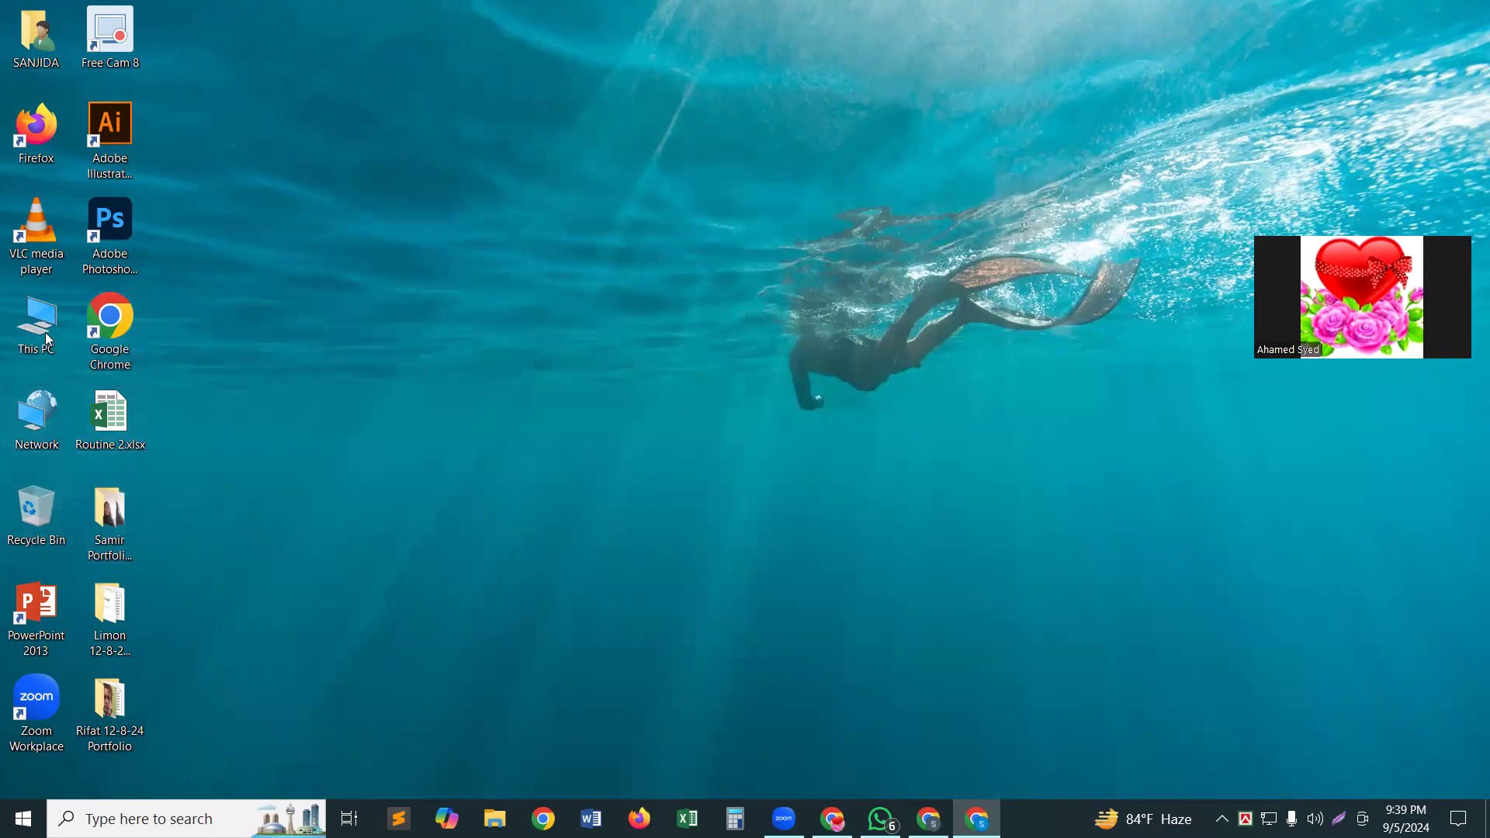
Browse from This PC to Work Folder All 15-6-24 on drive D, look inside Free Lancing Work and return to its parent folder
left_click(36, 310)
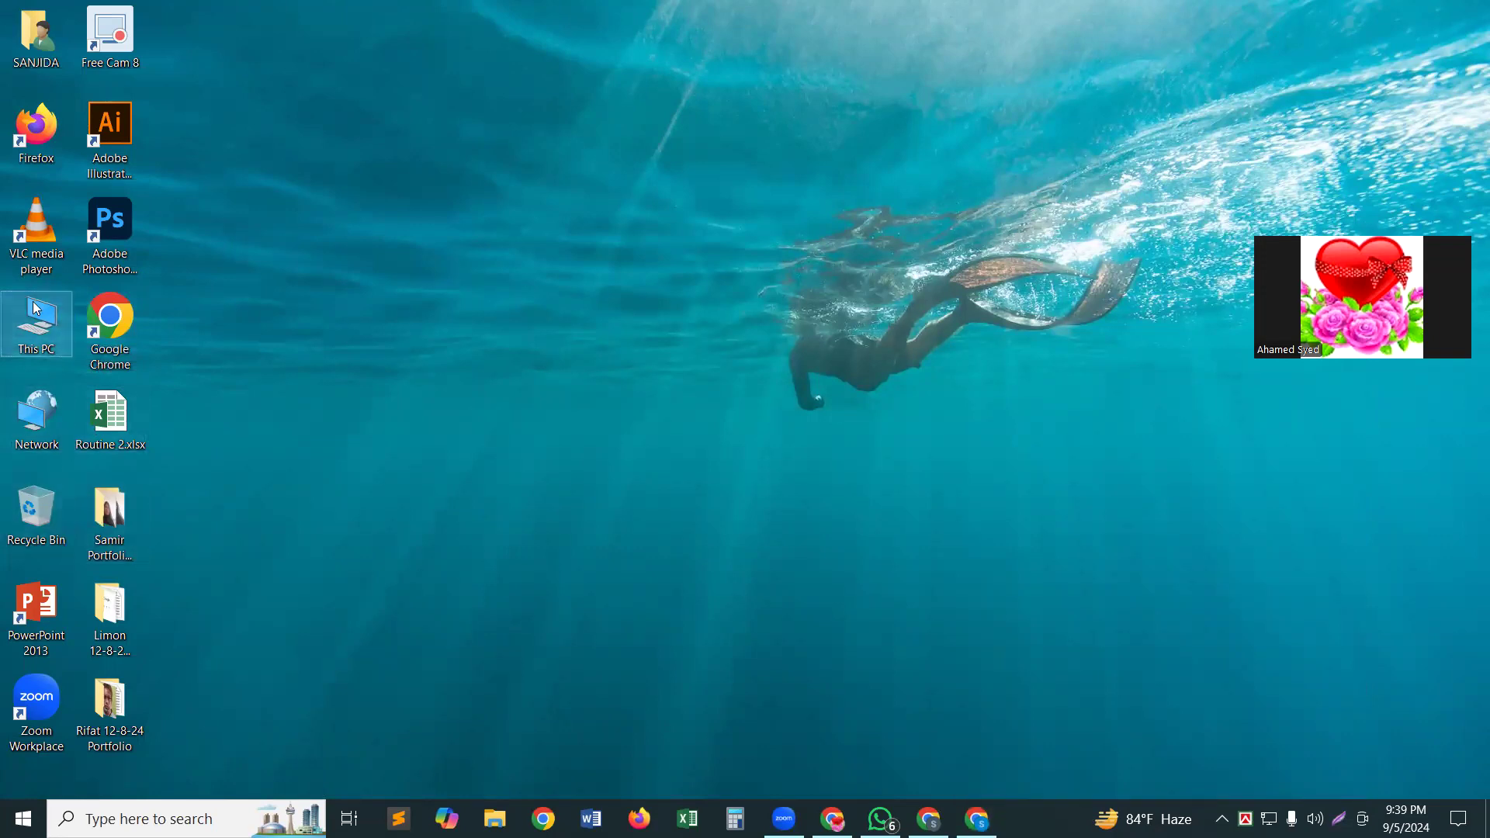
double_click(37, 309)
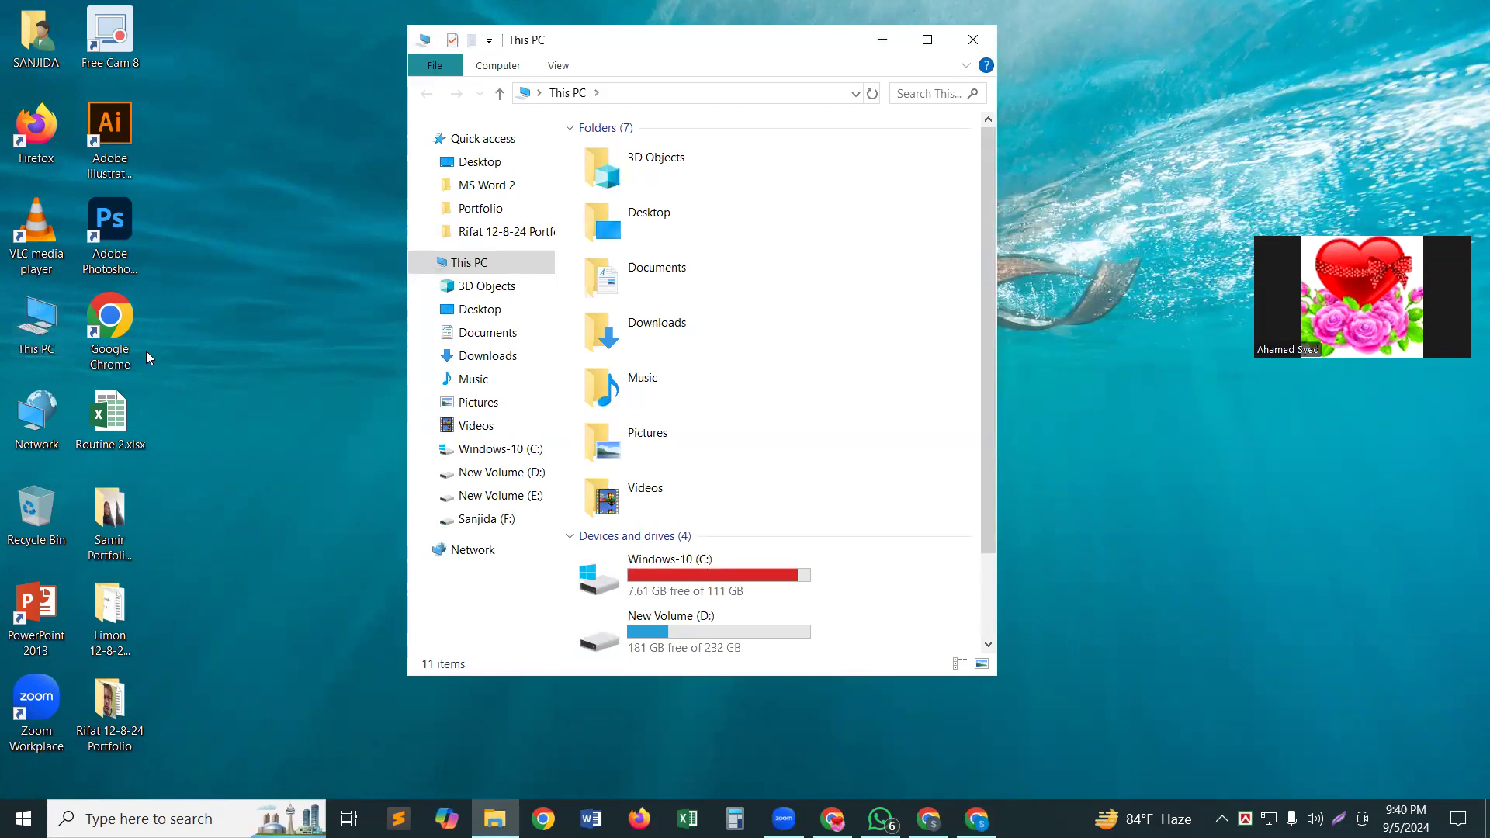
scroll(854, 532, "down", 2)
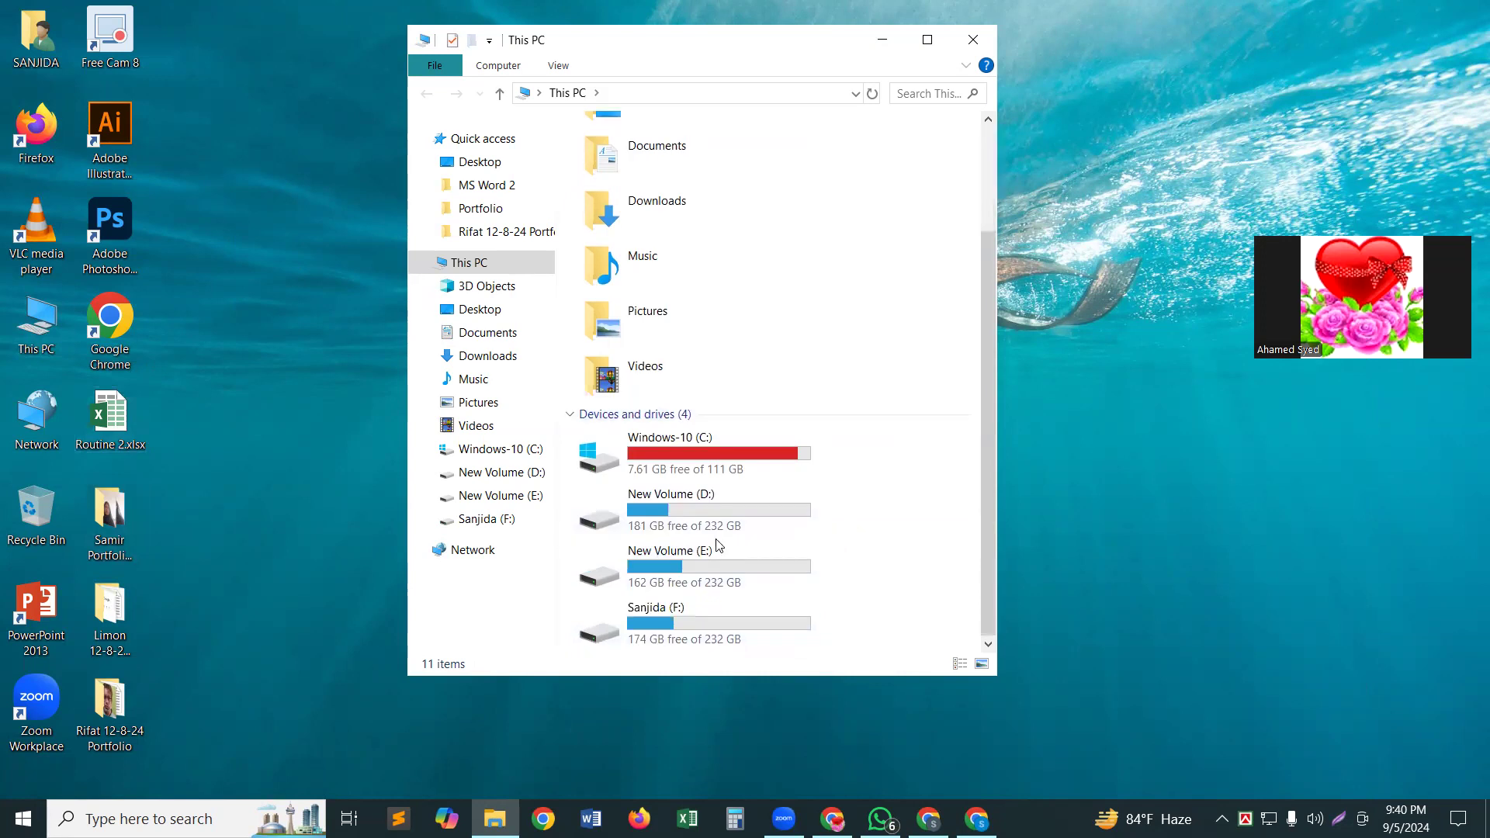
left_click(621, 528)
double_click(621, 528)
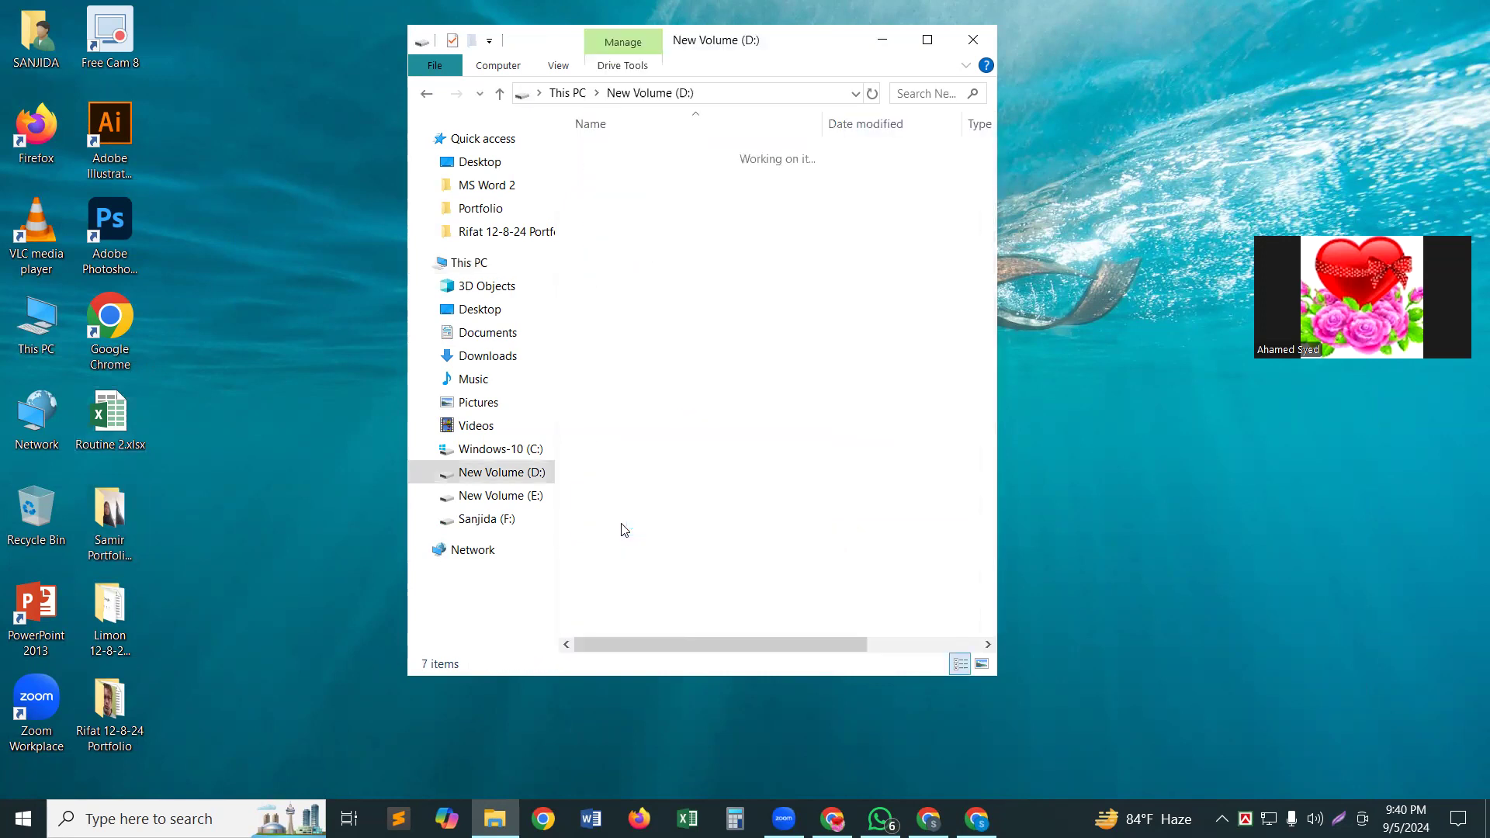
double_click(648, 259)
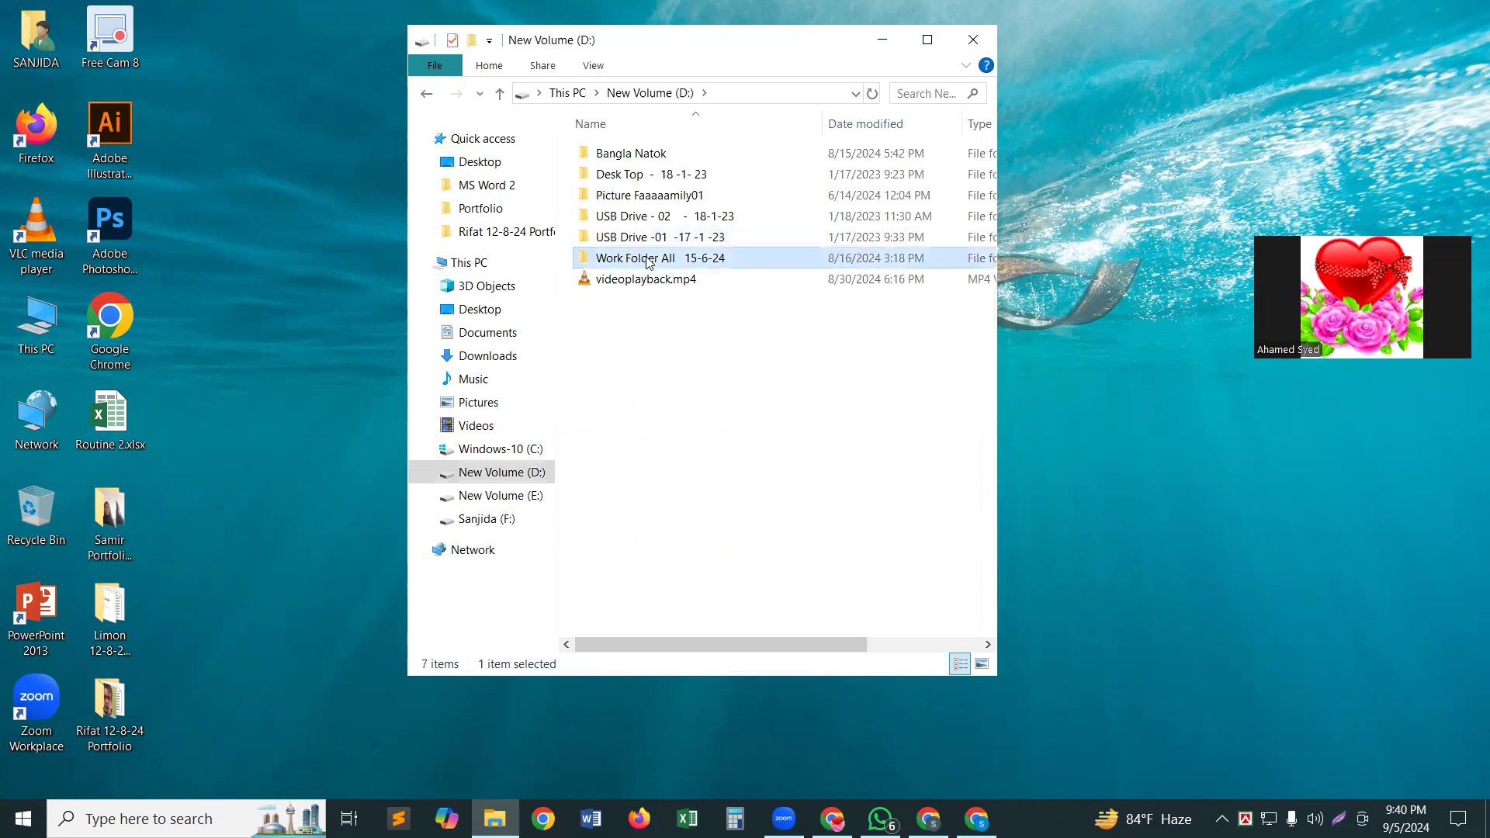
double_click(642, 175)
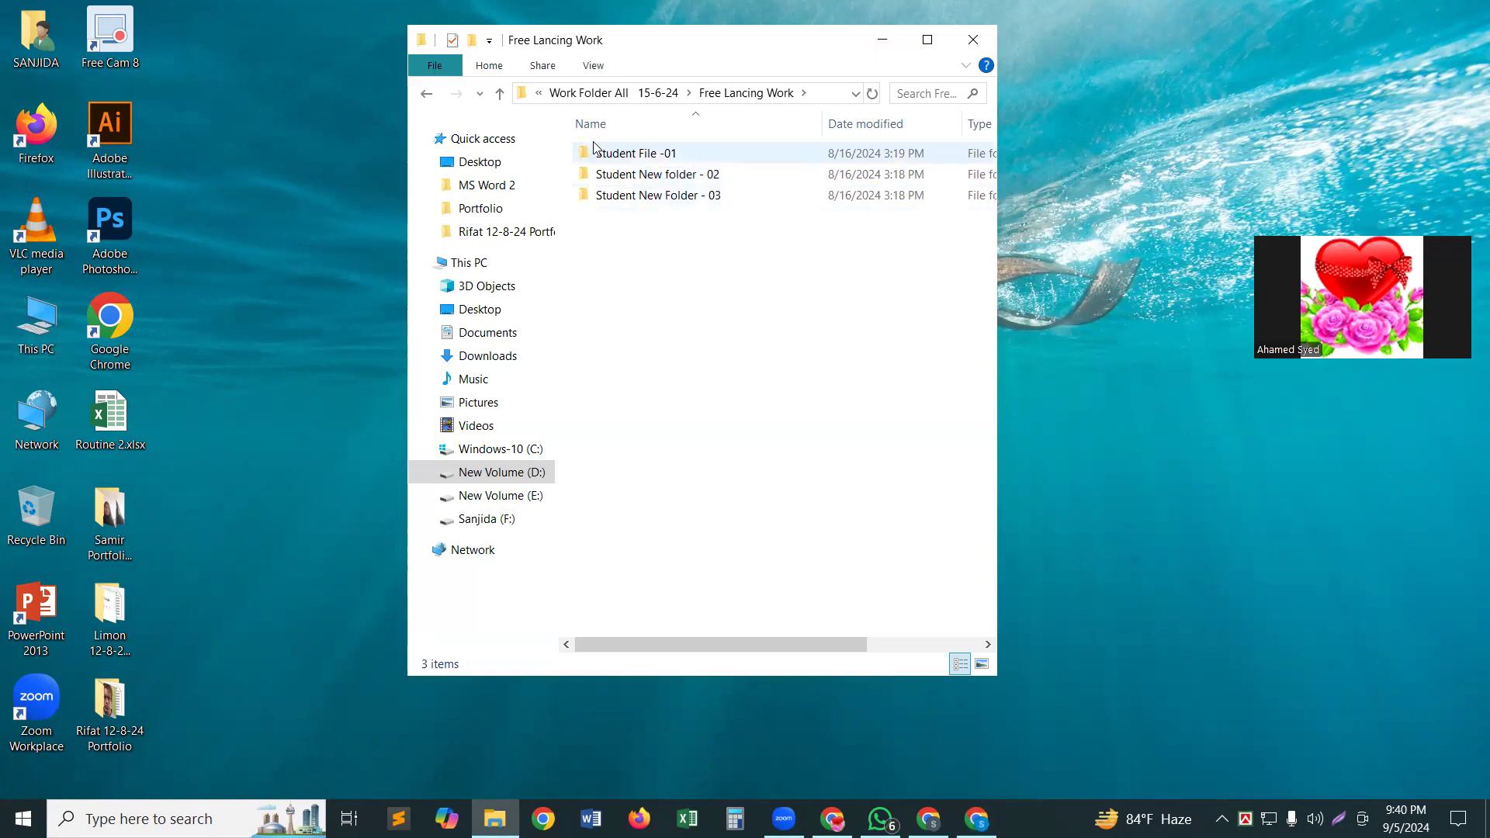
left_click(492, 94)
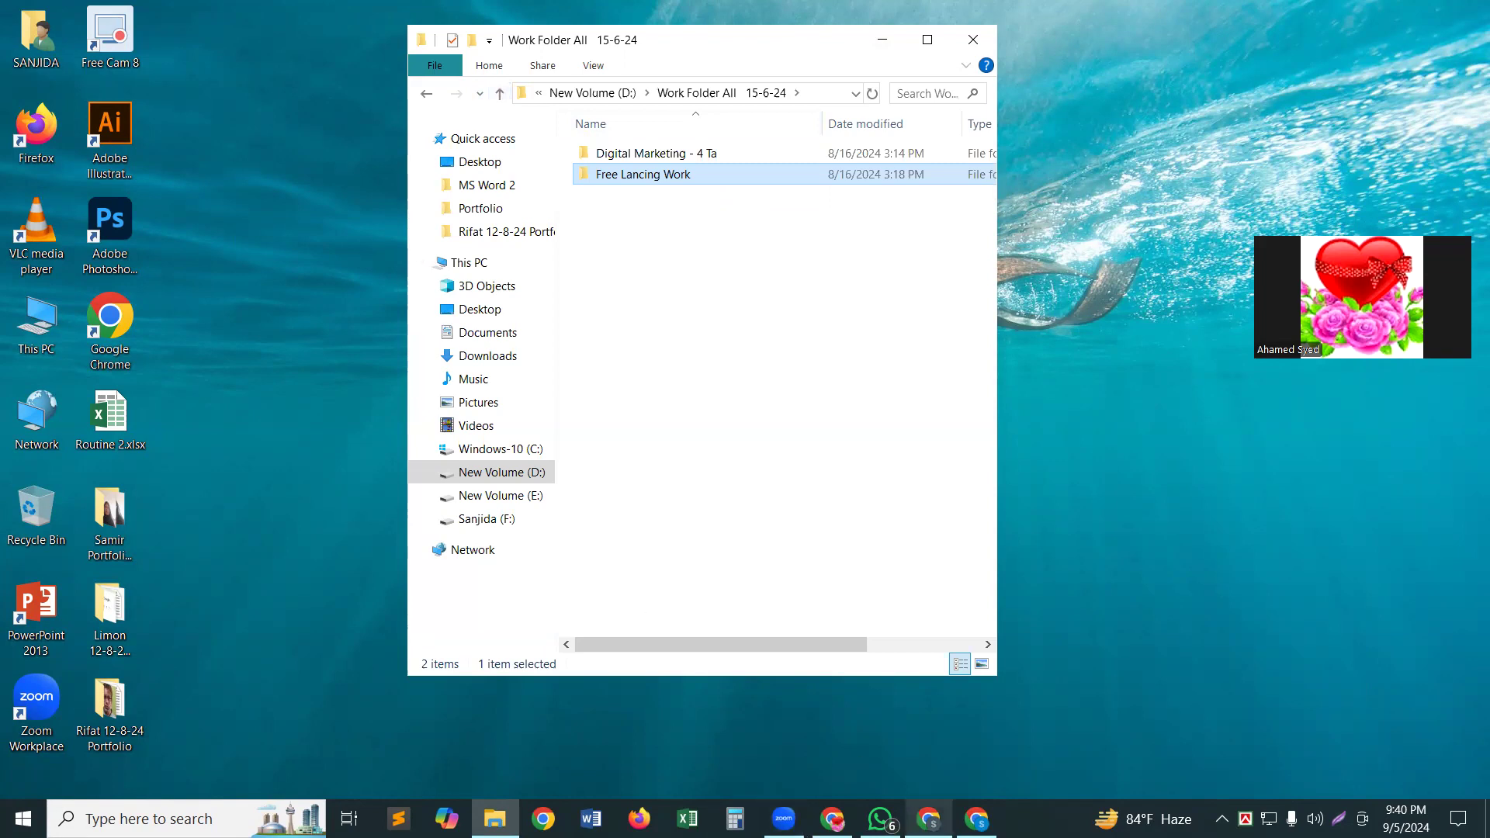
Switch to WhatsApp and place a voice call to the contact whose chat is open
mouse_move(929, 819)
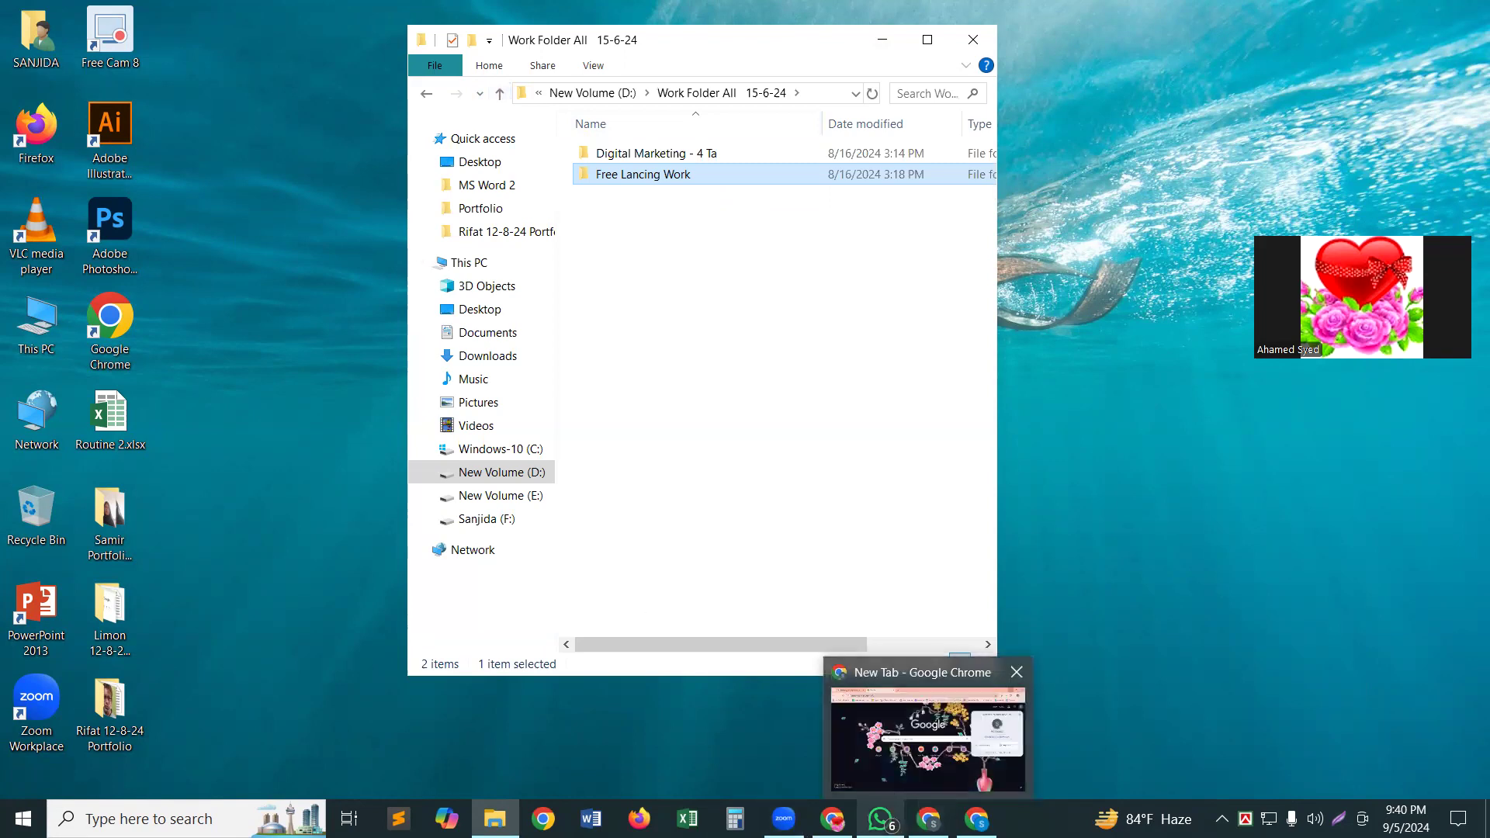
left_click(879, 818)
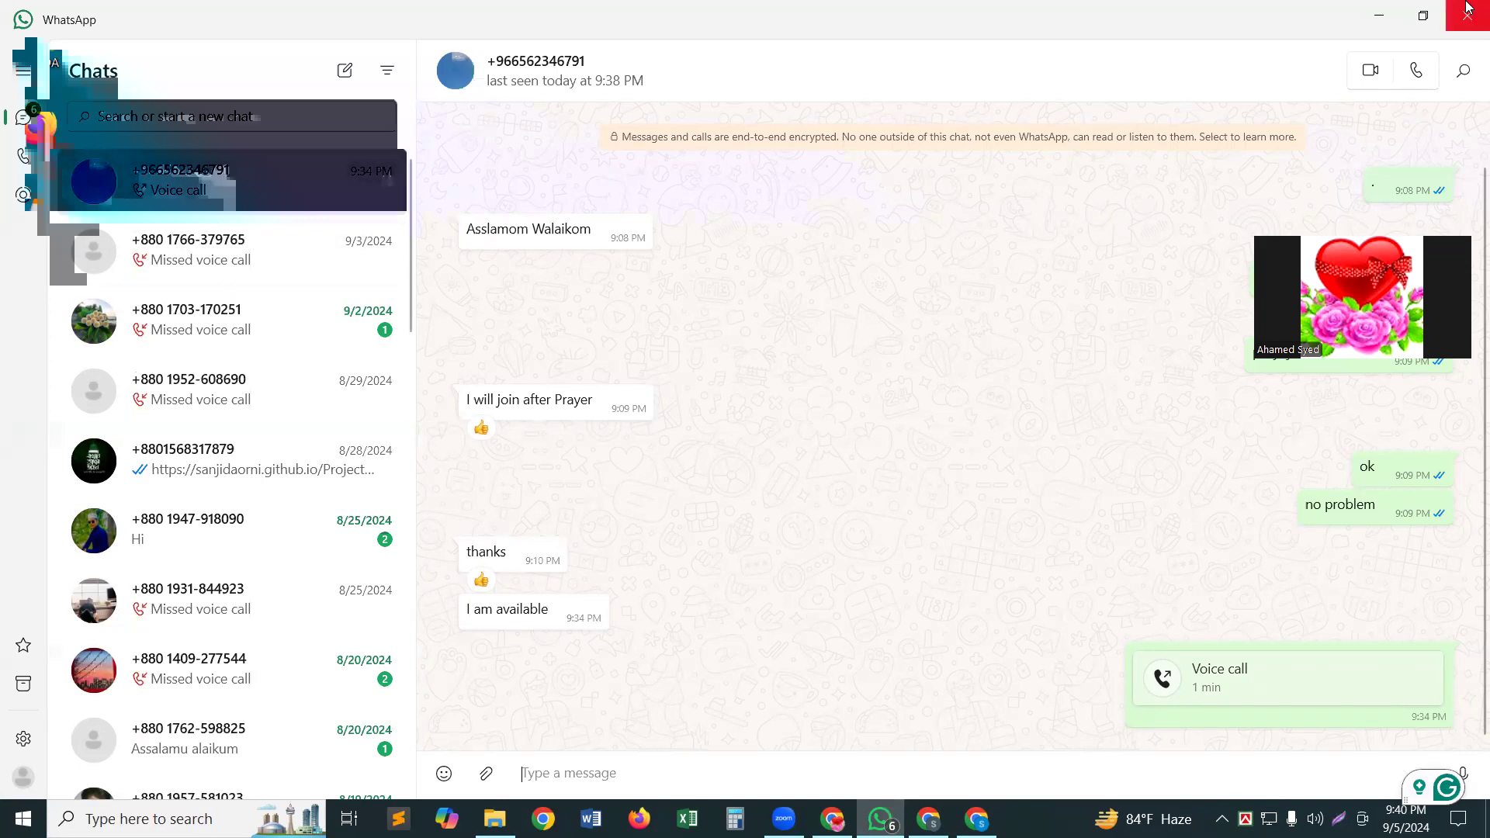
left_click(1418, 71)
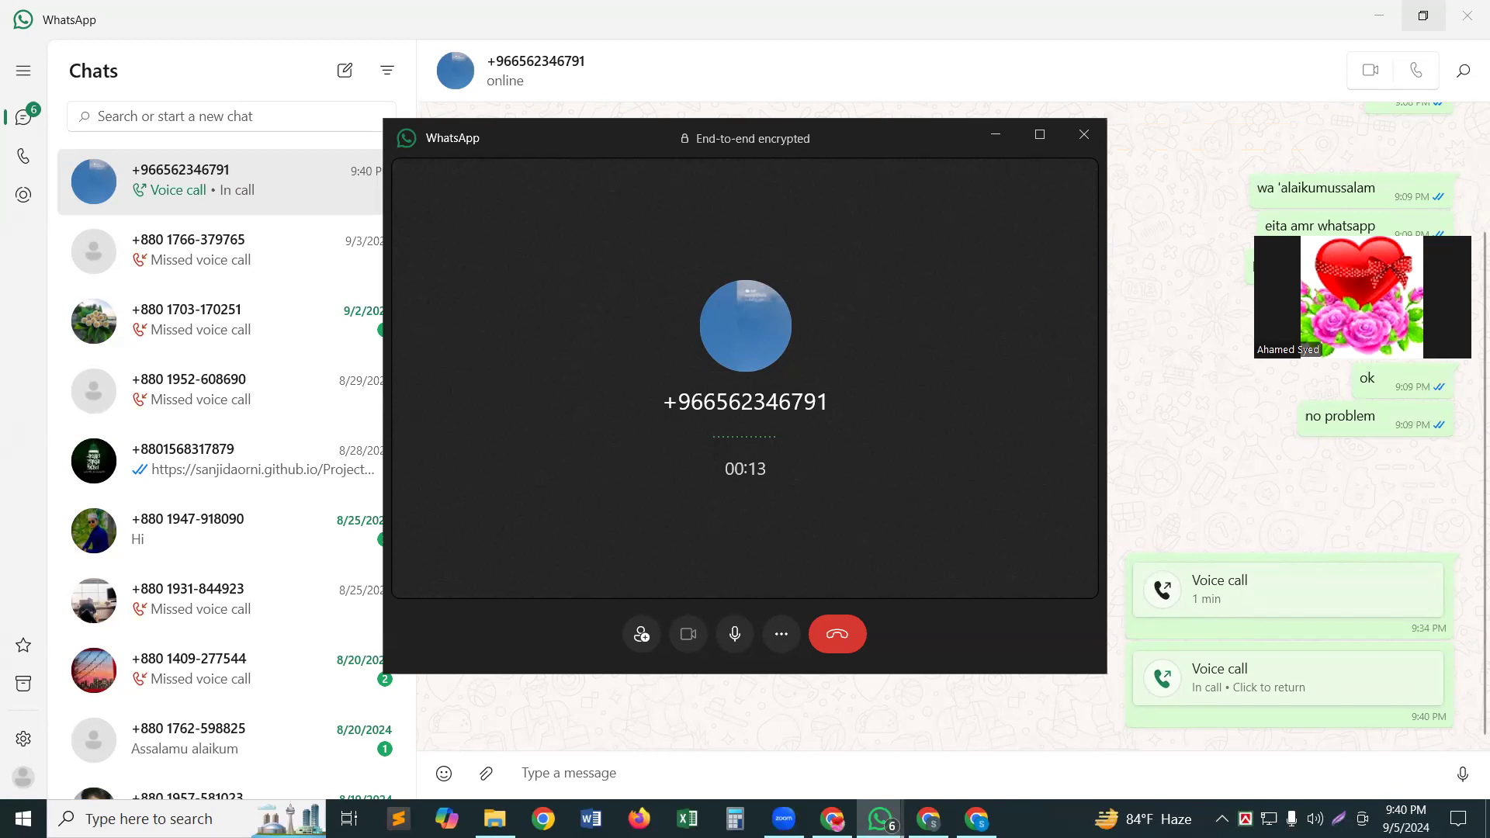
End the current WhatsApp voice call and confirm ending it
mouse_move(928, 818)
mouse_move(833, 819)
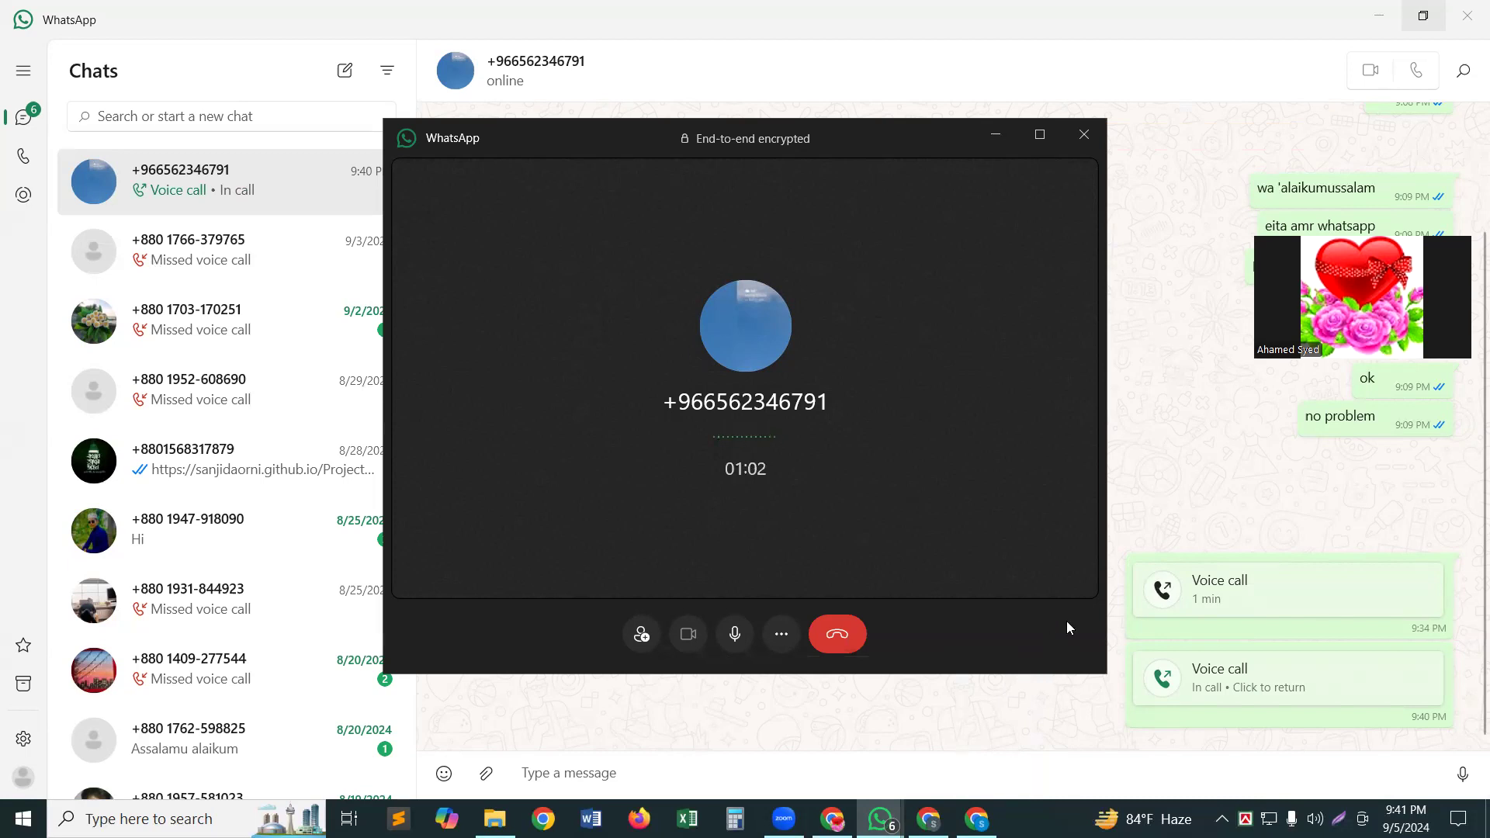
left_click(1085, 138)
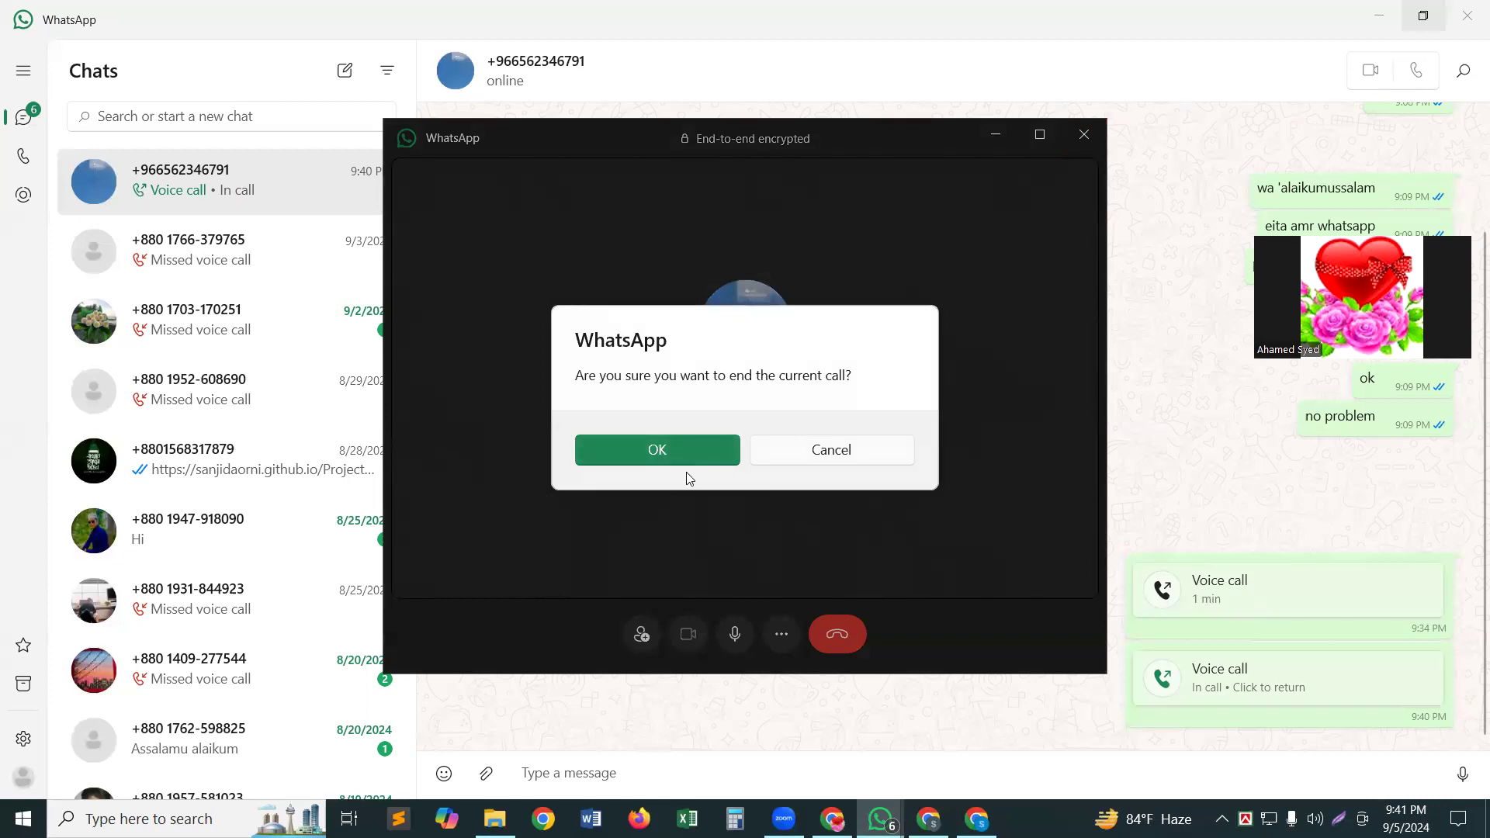
left_click(688, 452)
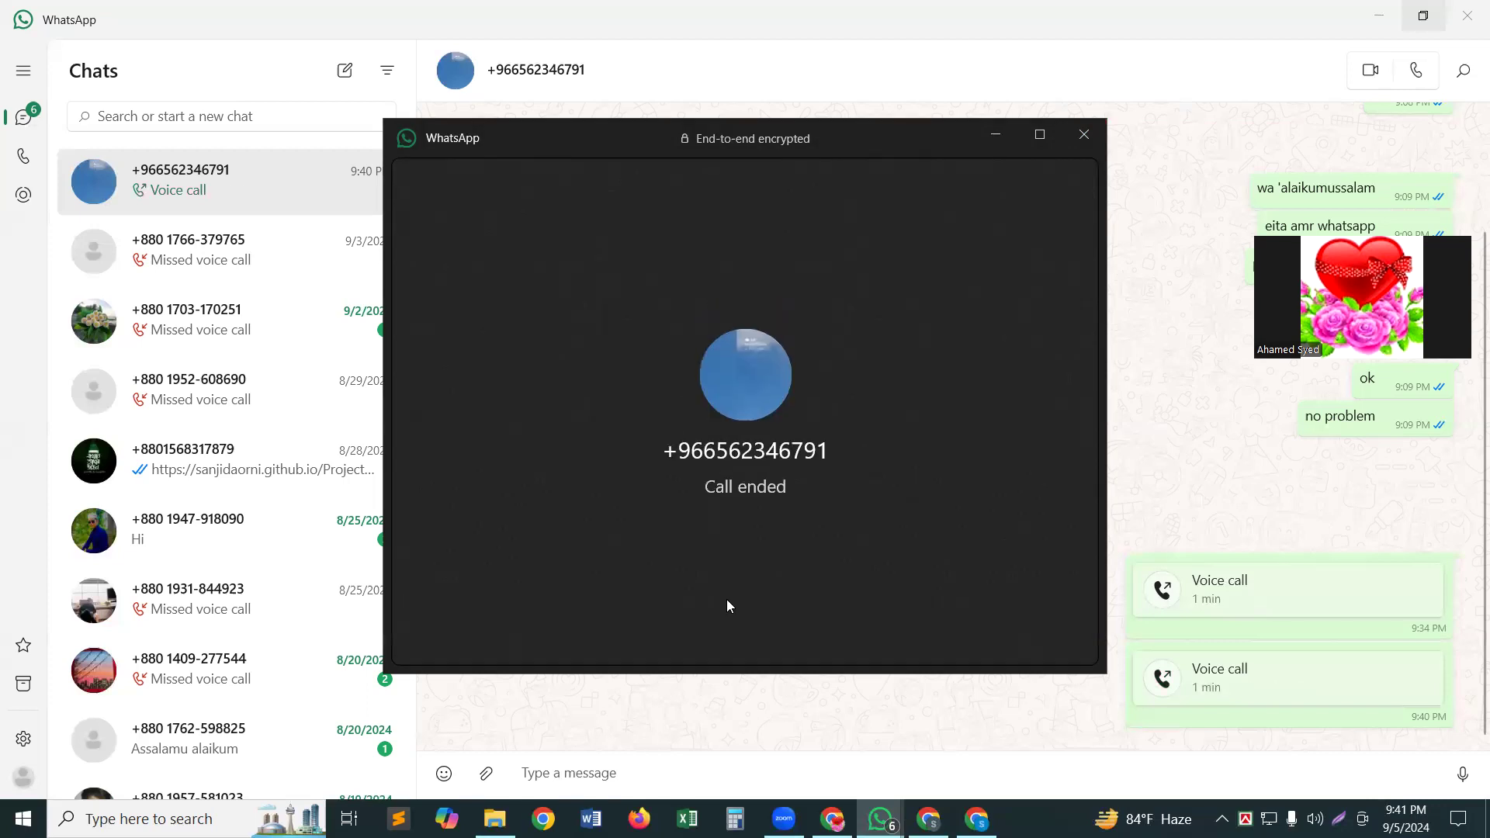
Minimize the browser and WhatsApp windows and maximize the Work Folder All 15-6-24 window
mouse_move(832, 818)
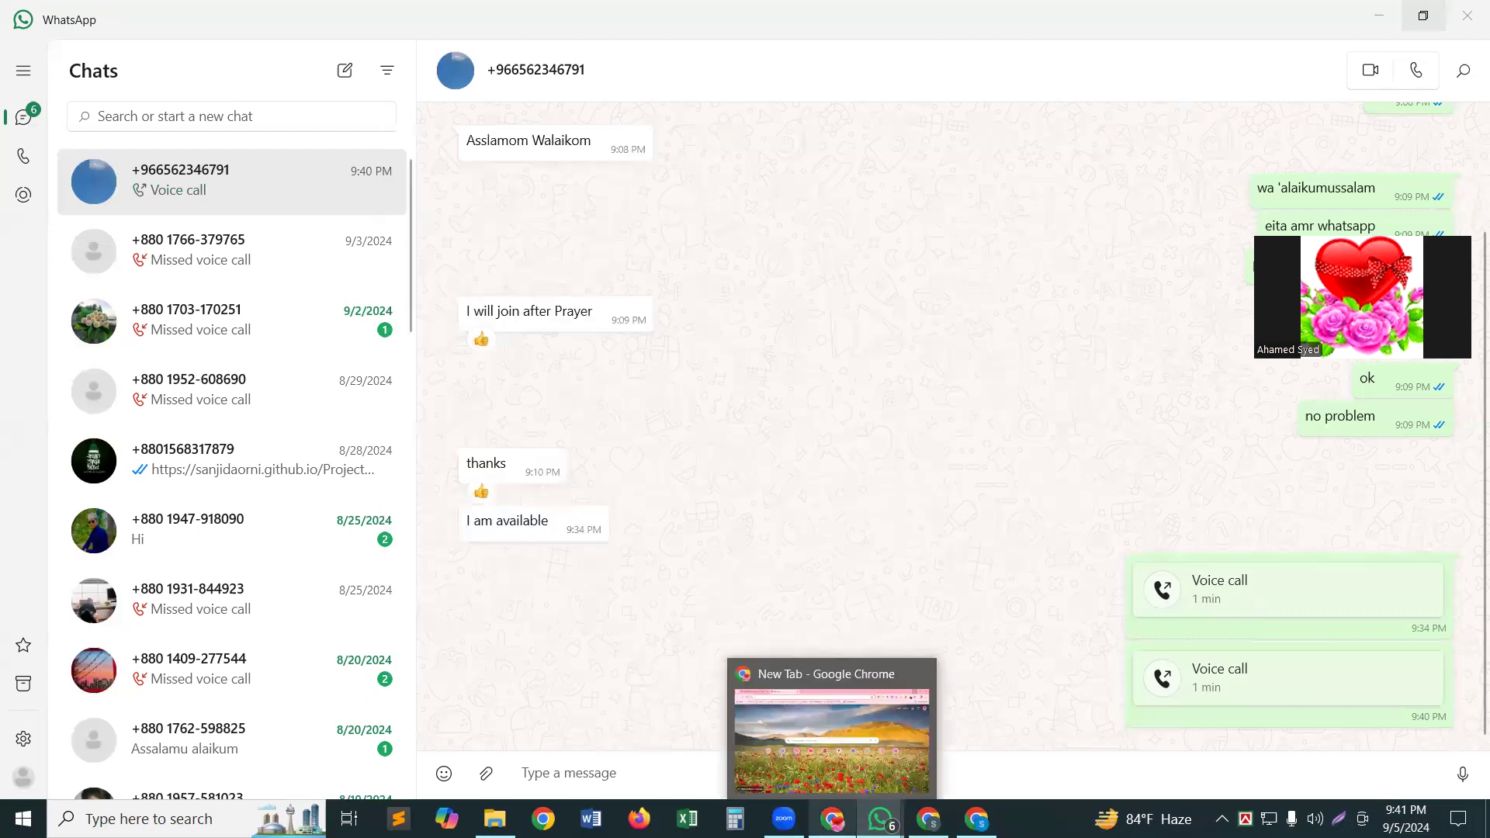
left_click(832, 819)
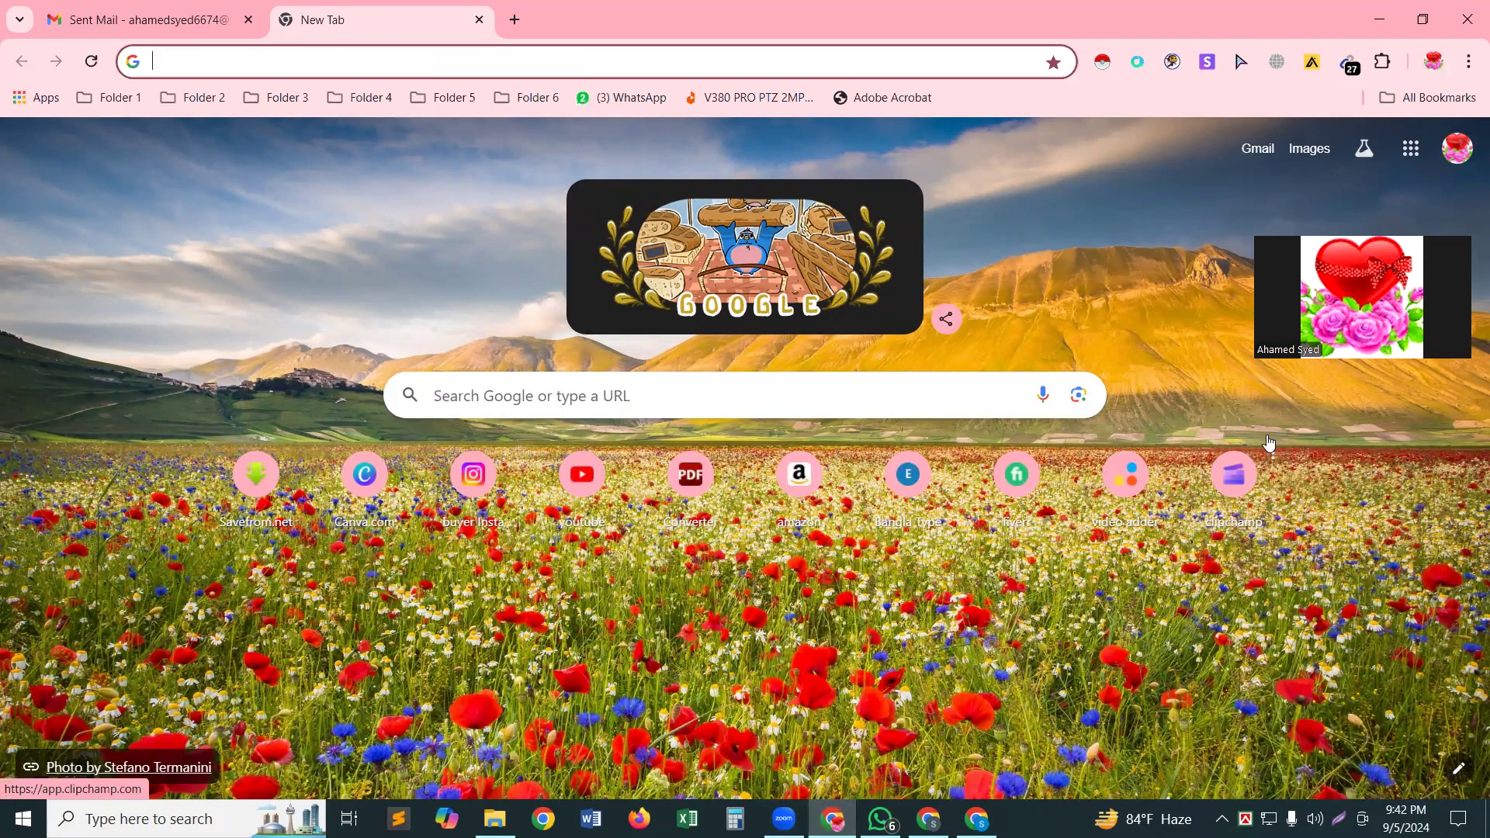
left_click(1387, 18)
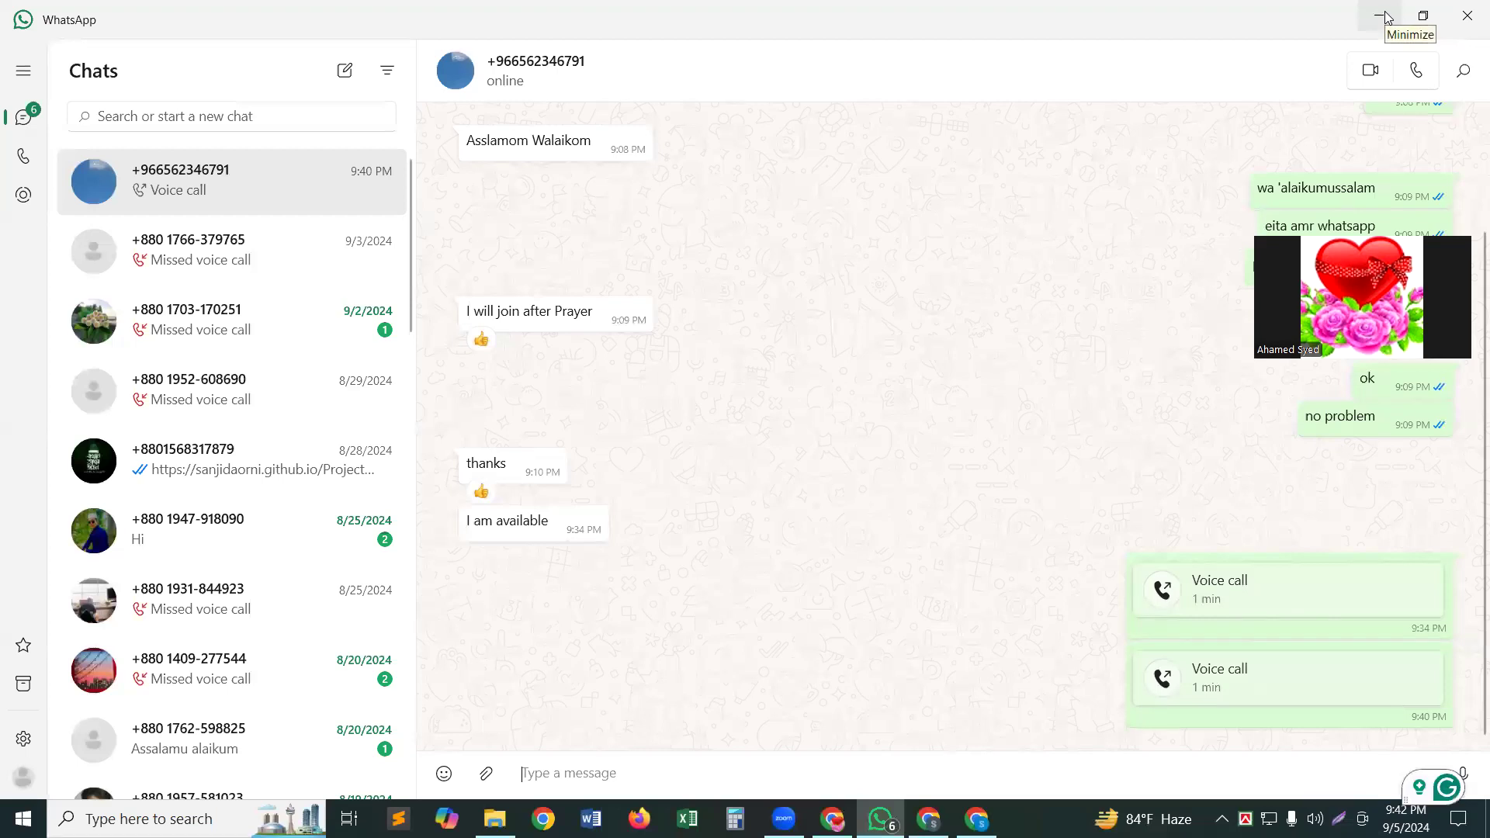
left_click(1387, 17)
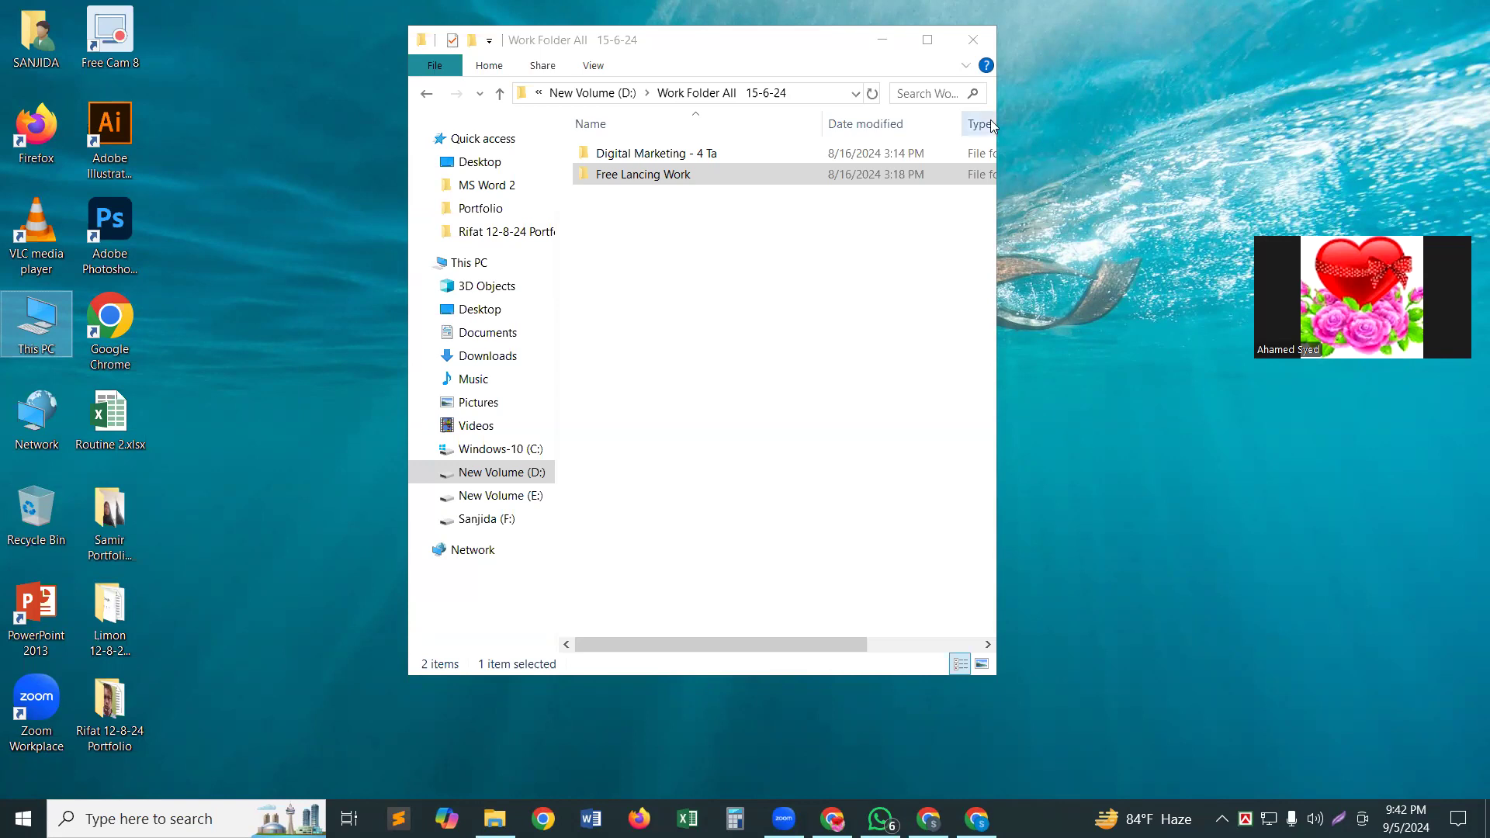
left_click(1089, 142)
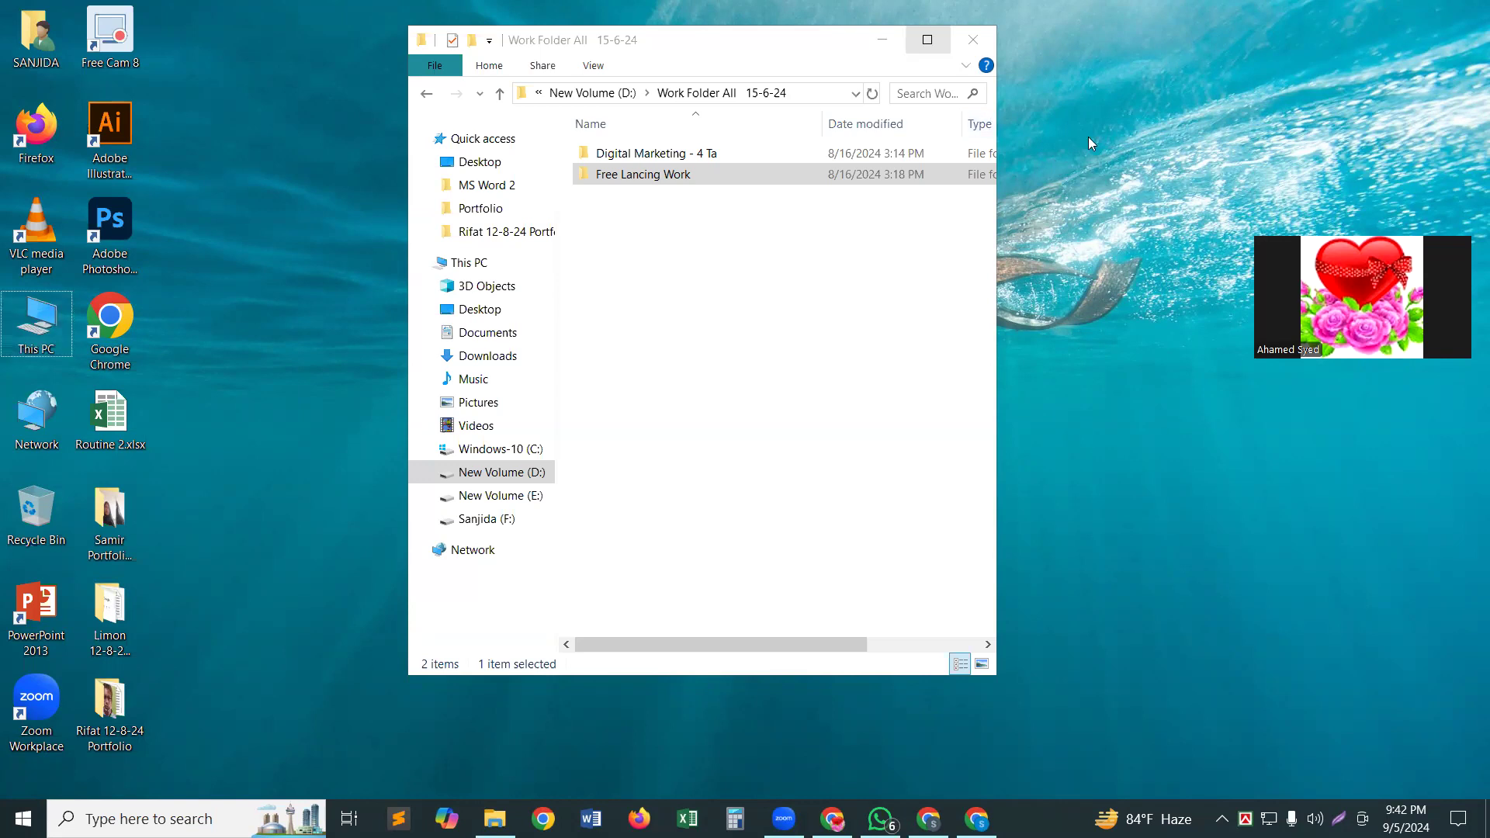
key("super+Up")
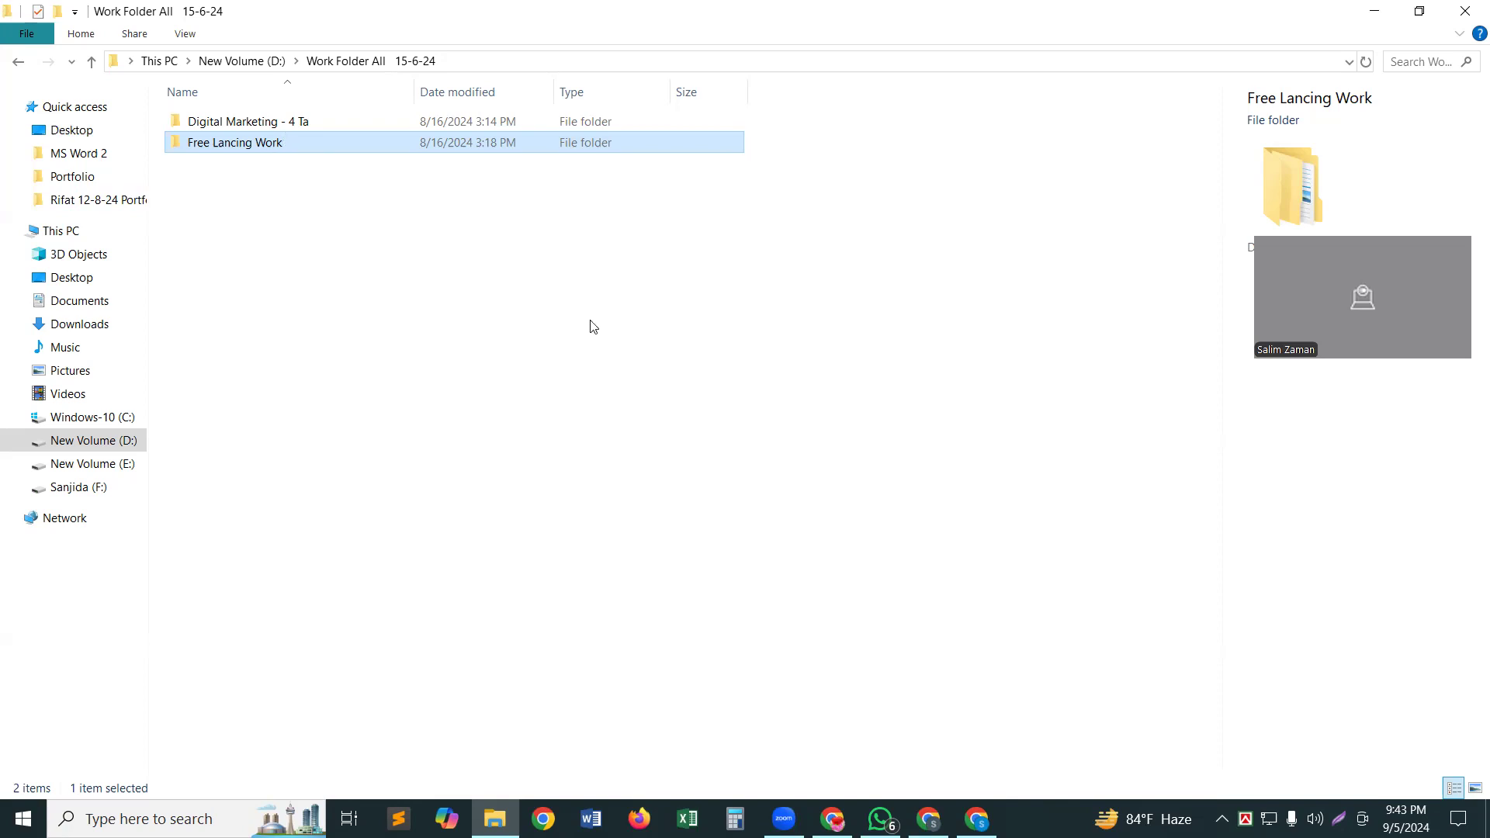
left_click(270, 147)
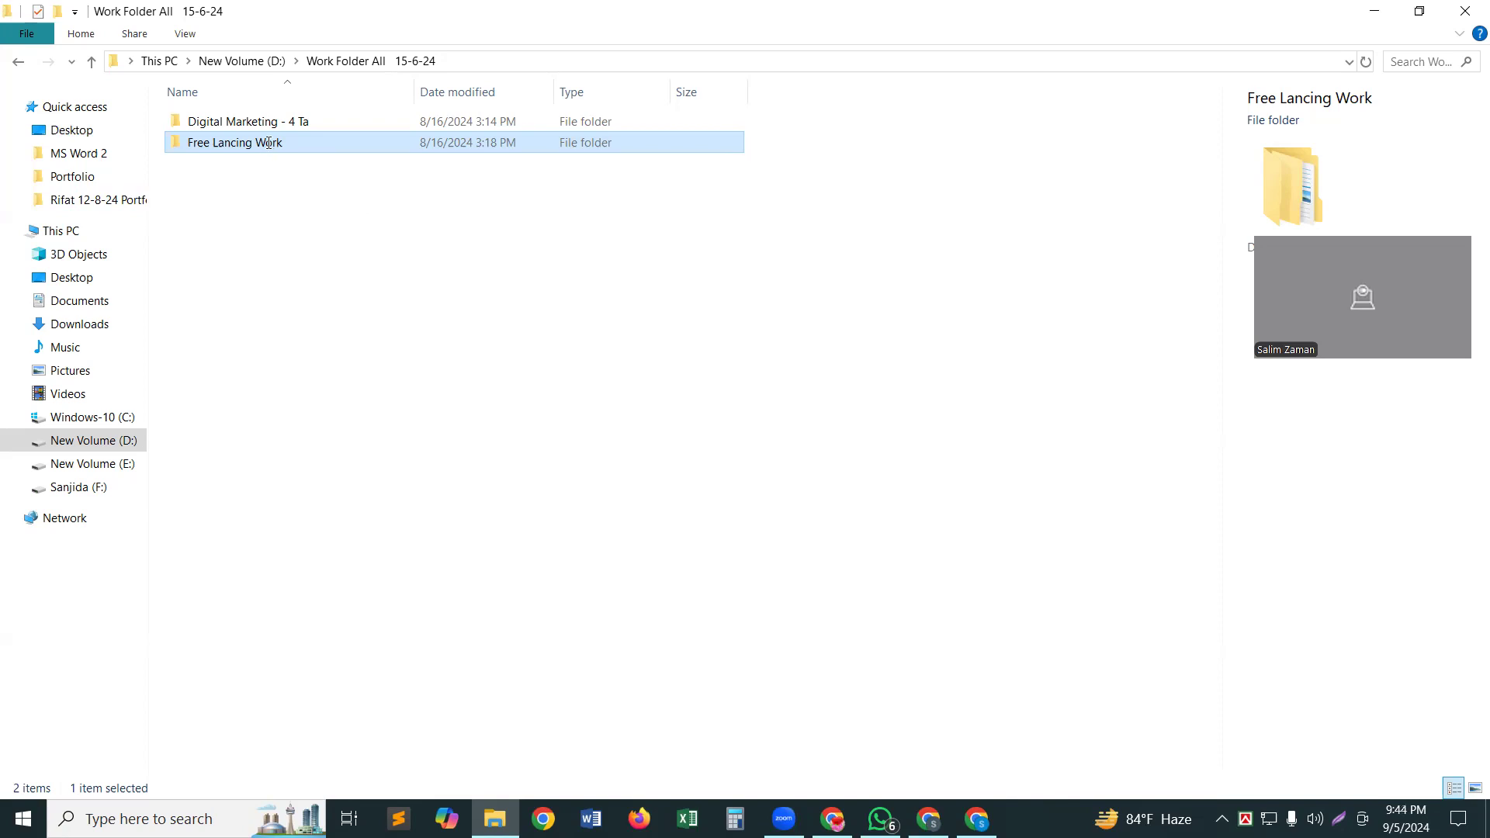
left_click(302, 280)
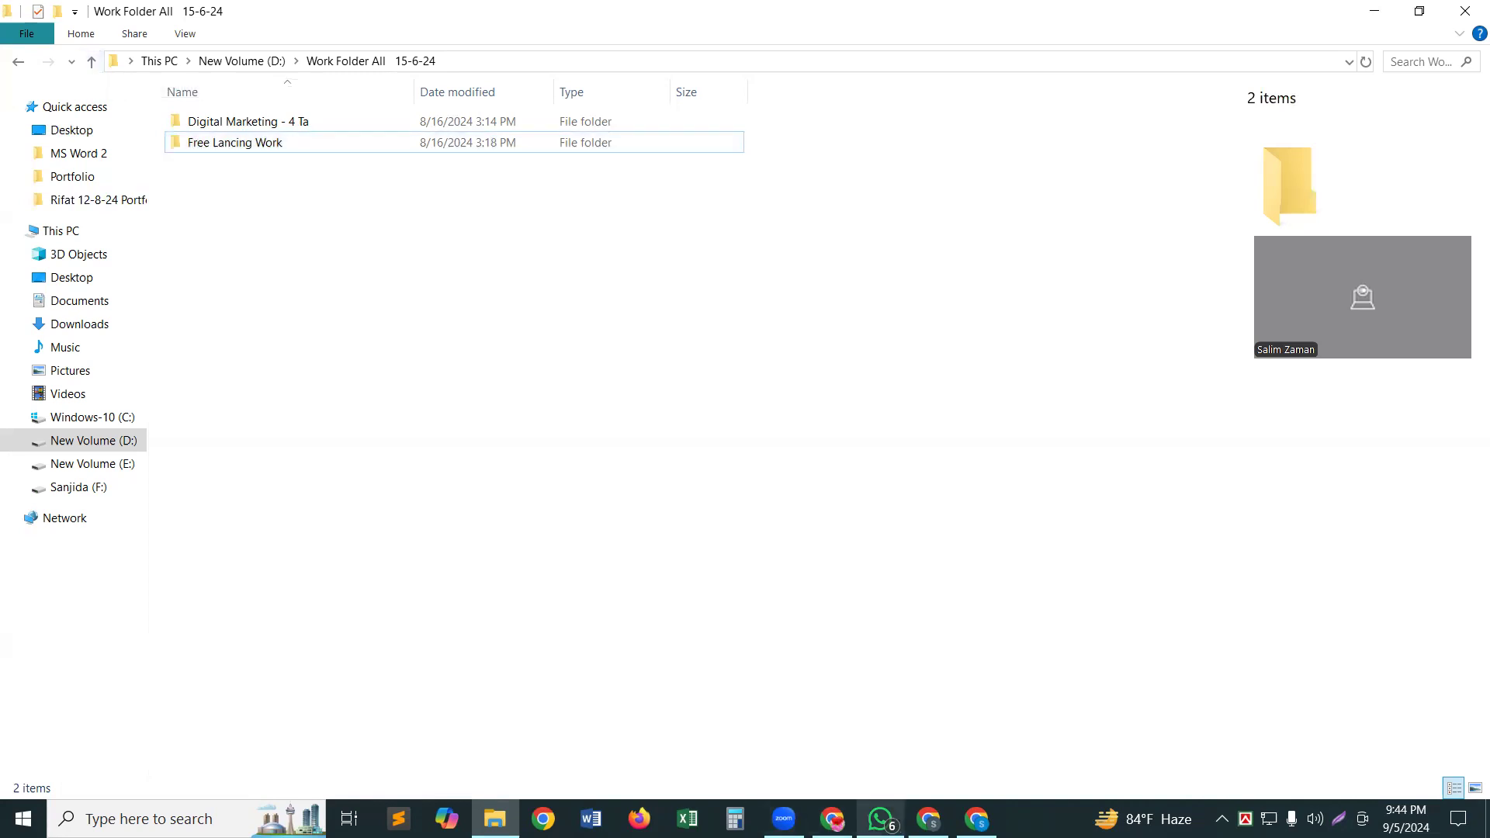
mouse_move(976, 819)
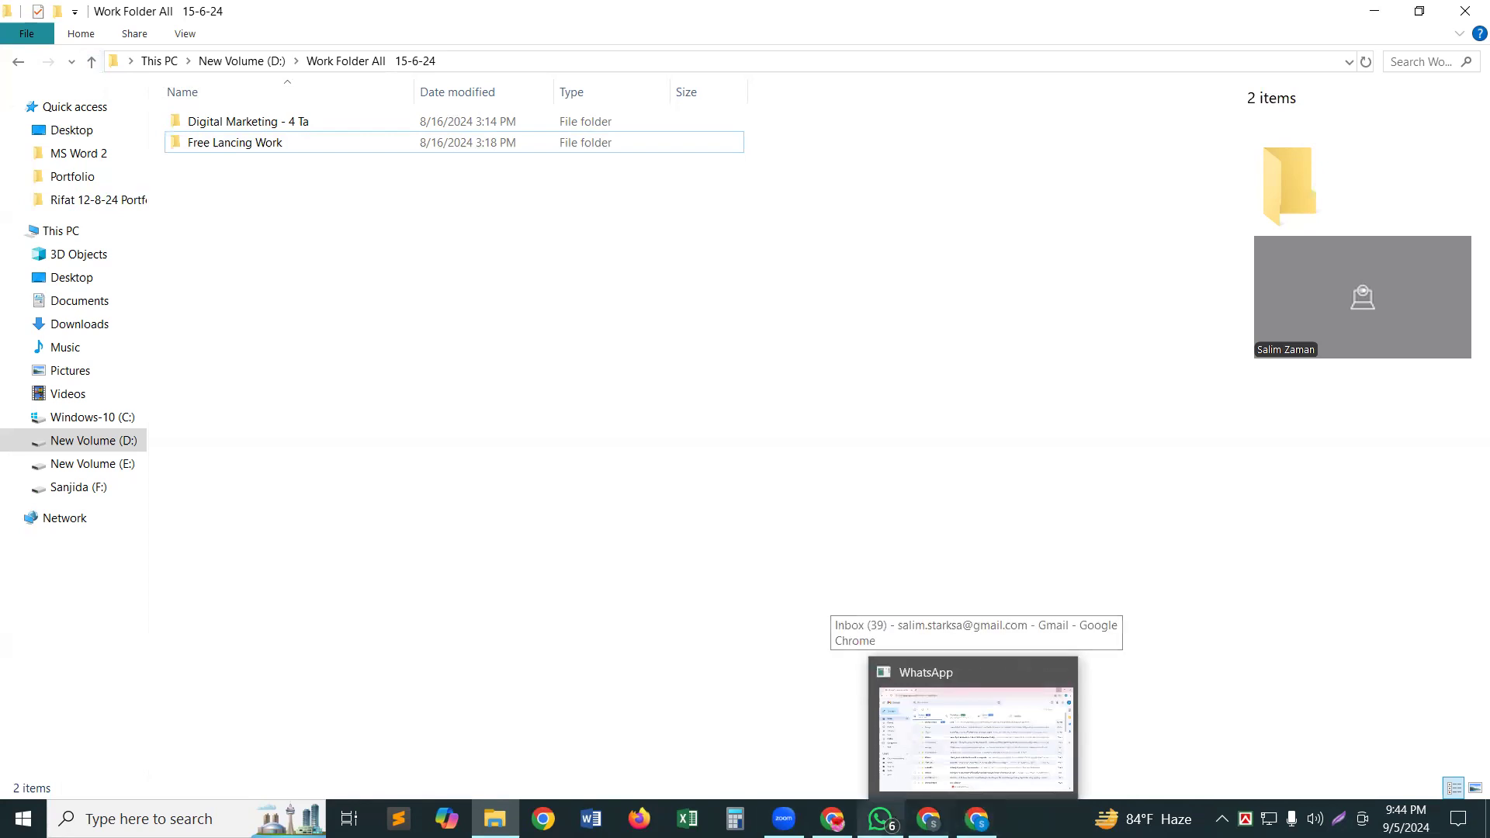
Switch to the Chrome window showing the Gmail inbox and open Google Sites in a new tab
left_click(929, 818)
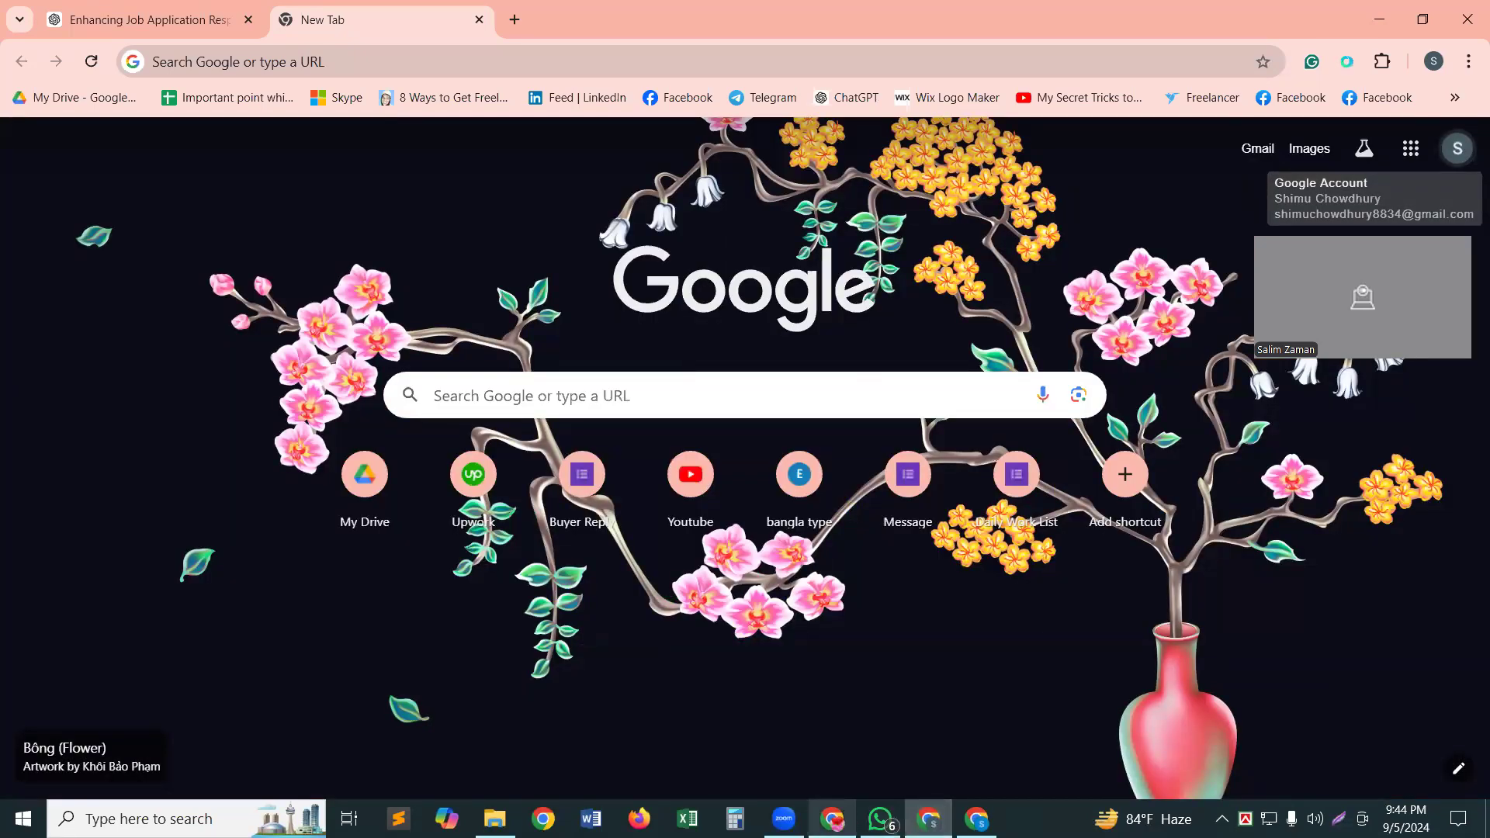
mouse_move(976, 819)
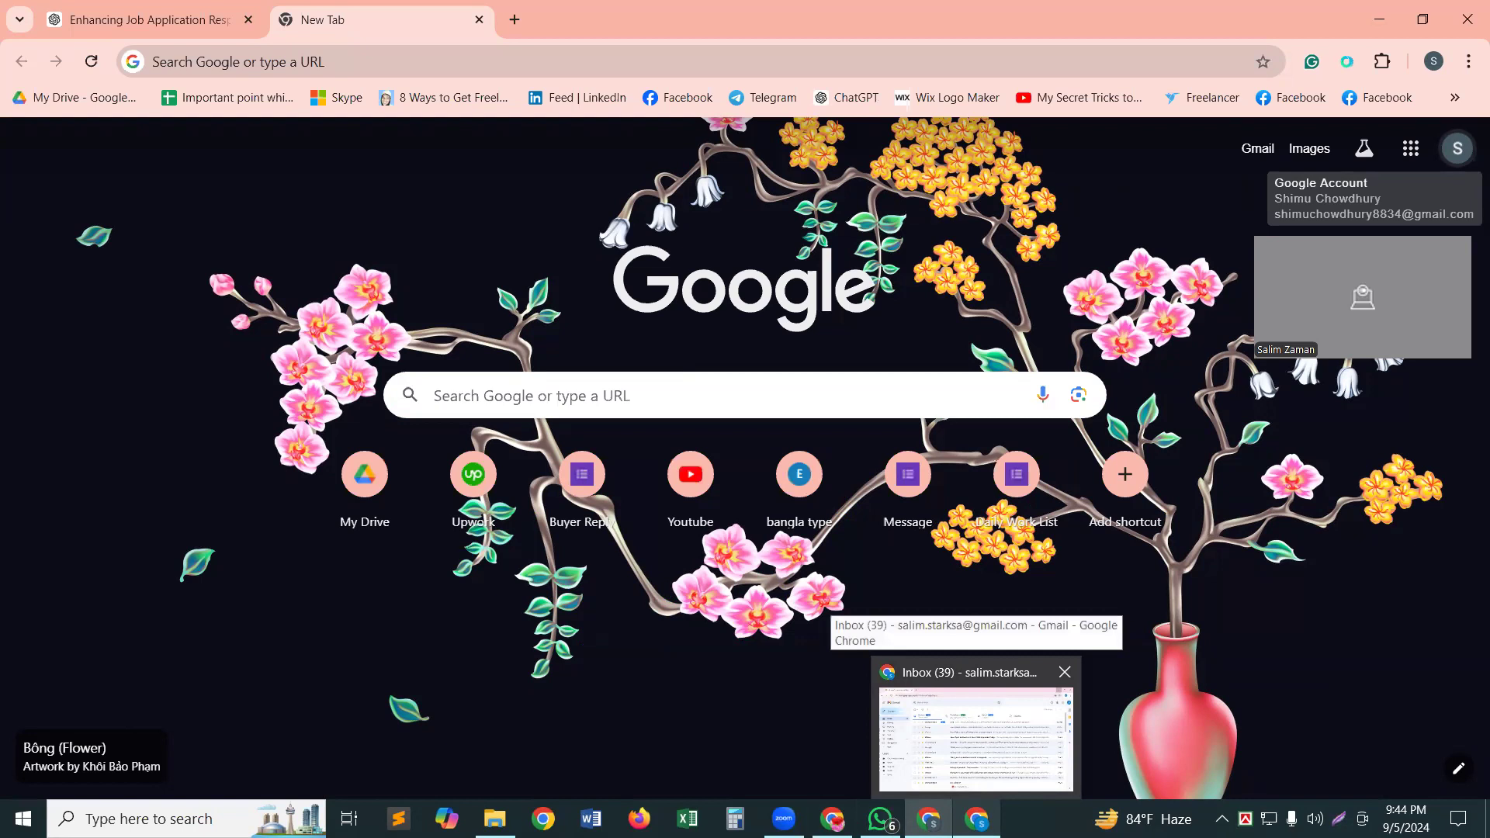
left_click(975, 737)
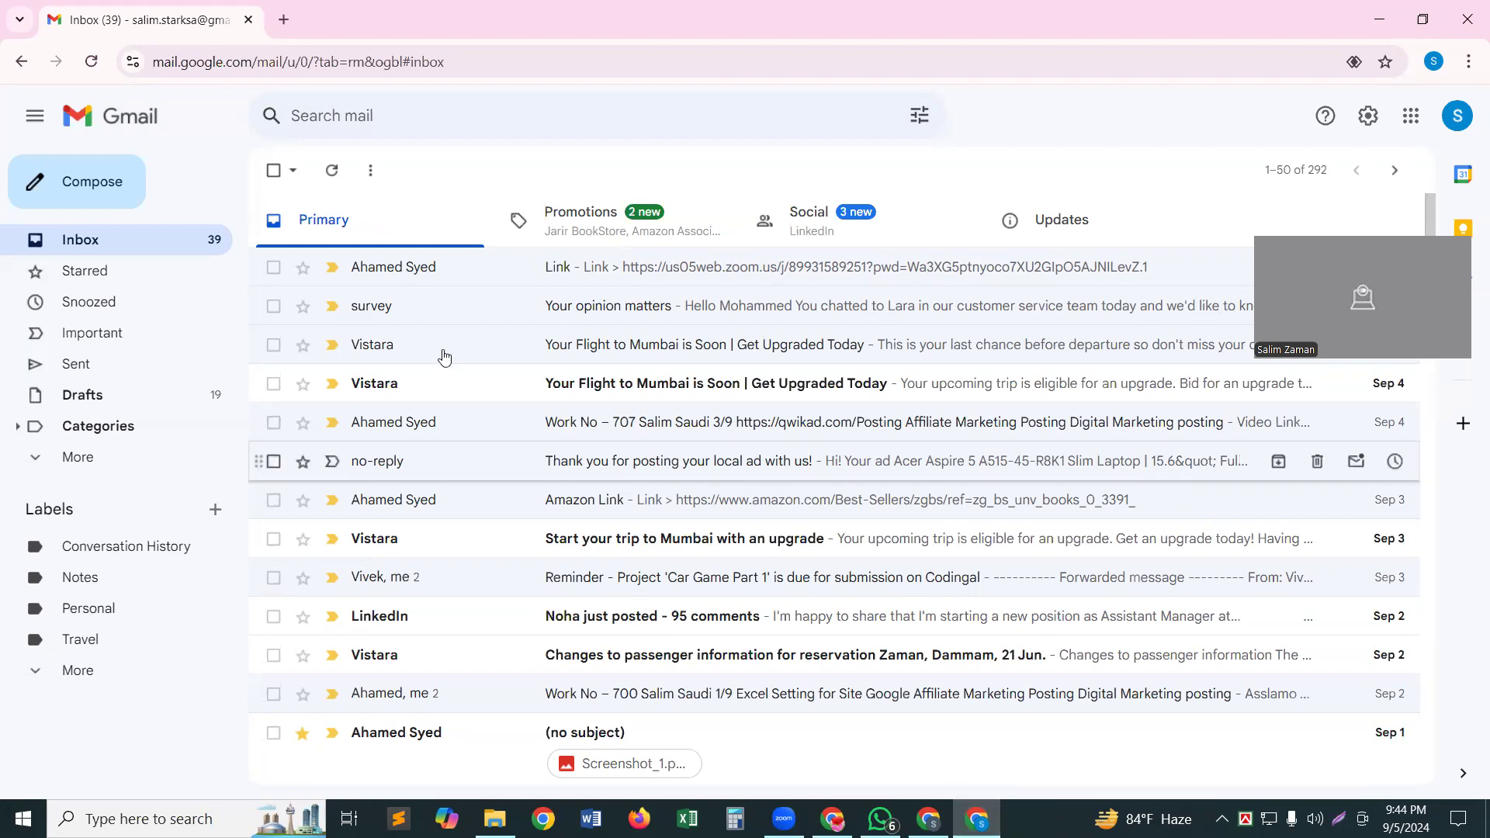
left_click(285, 19)
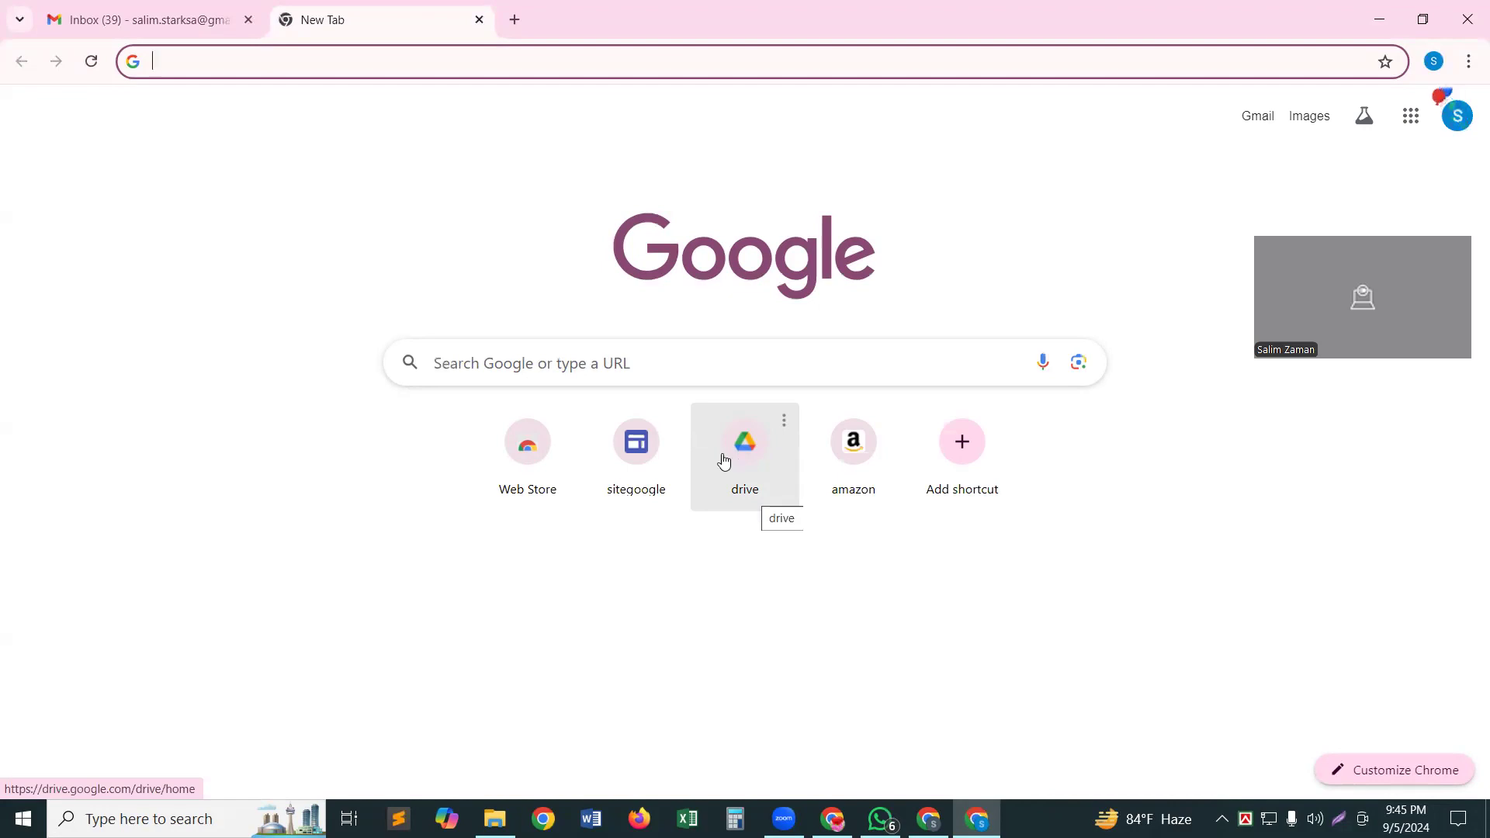
left_click(639, 439)
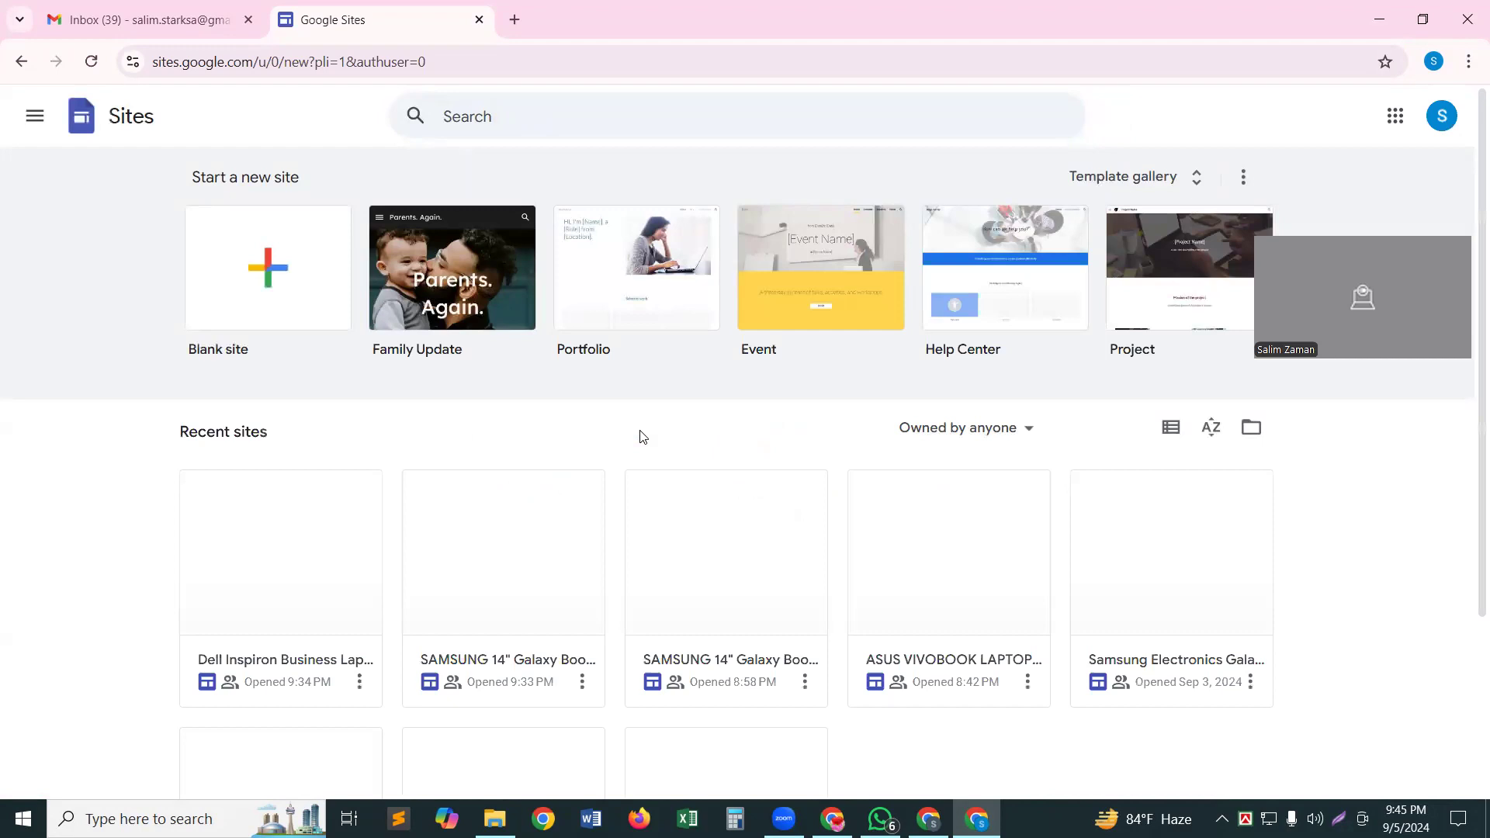
Open the Dell Inspiron Business Laptop site from the recent sites for editing
scroll(641, 436, "down", 3)
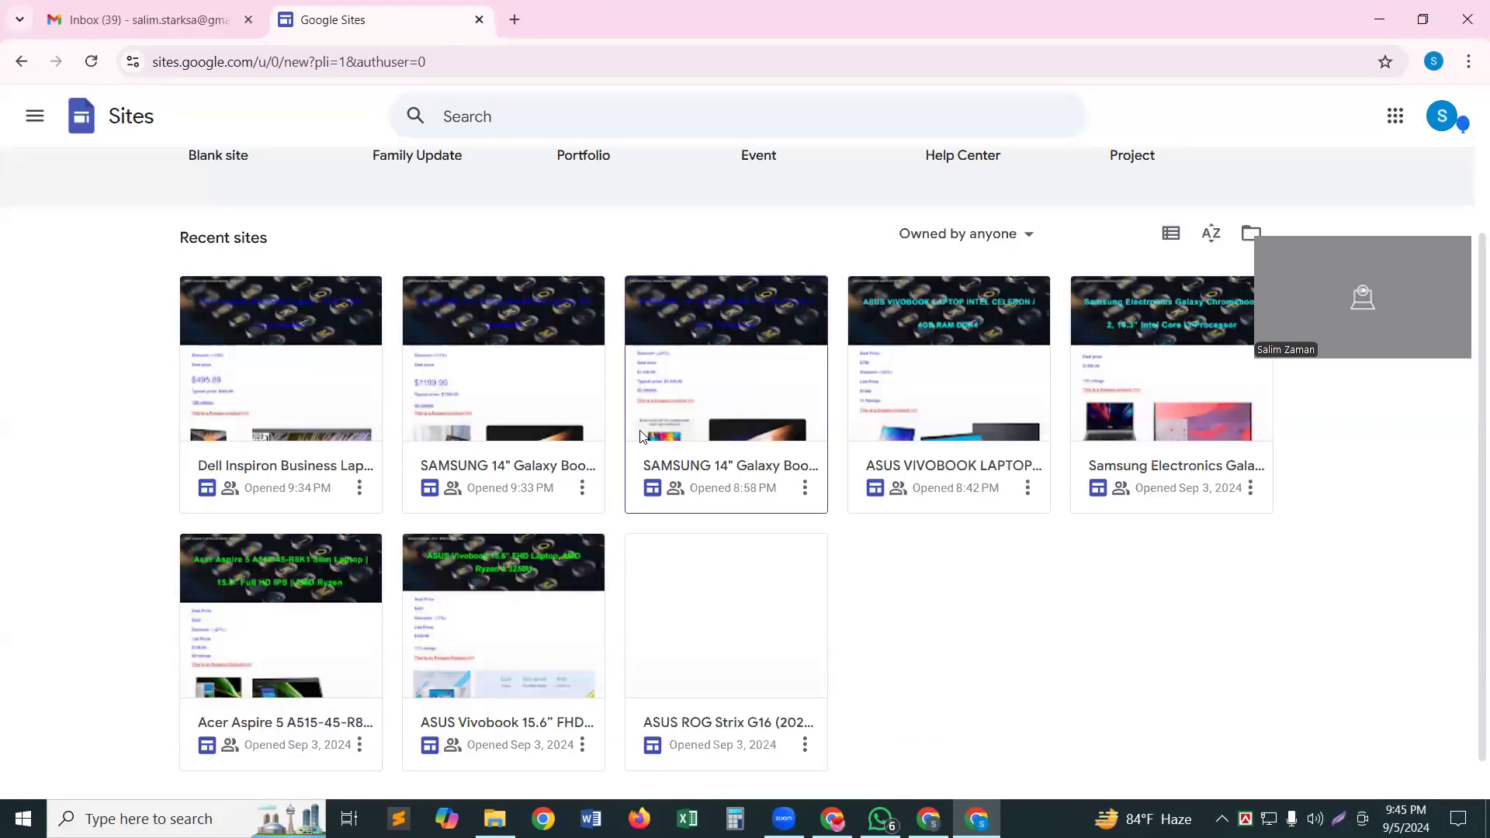
scroll(641, 436, "down", 1)
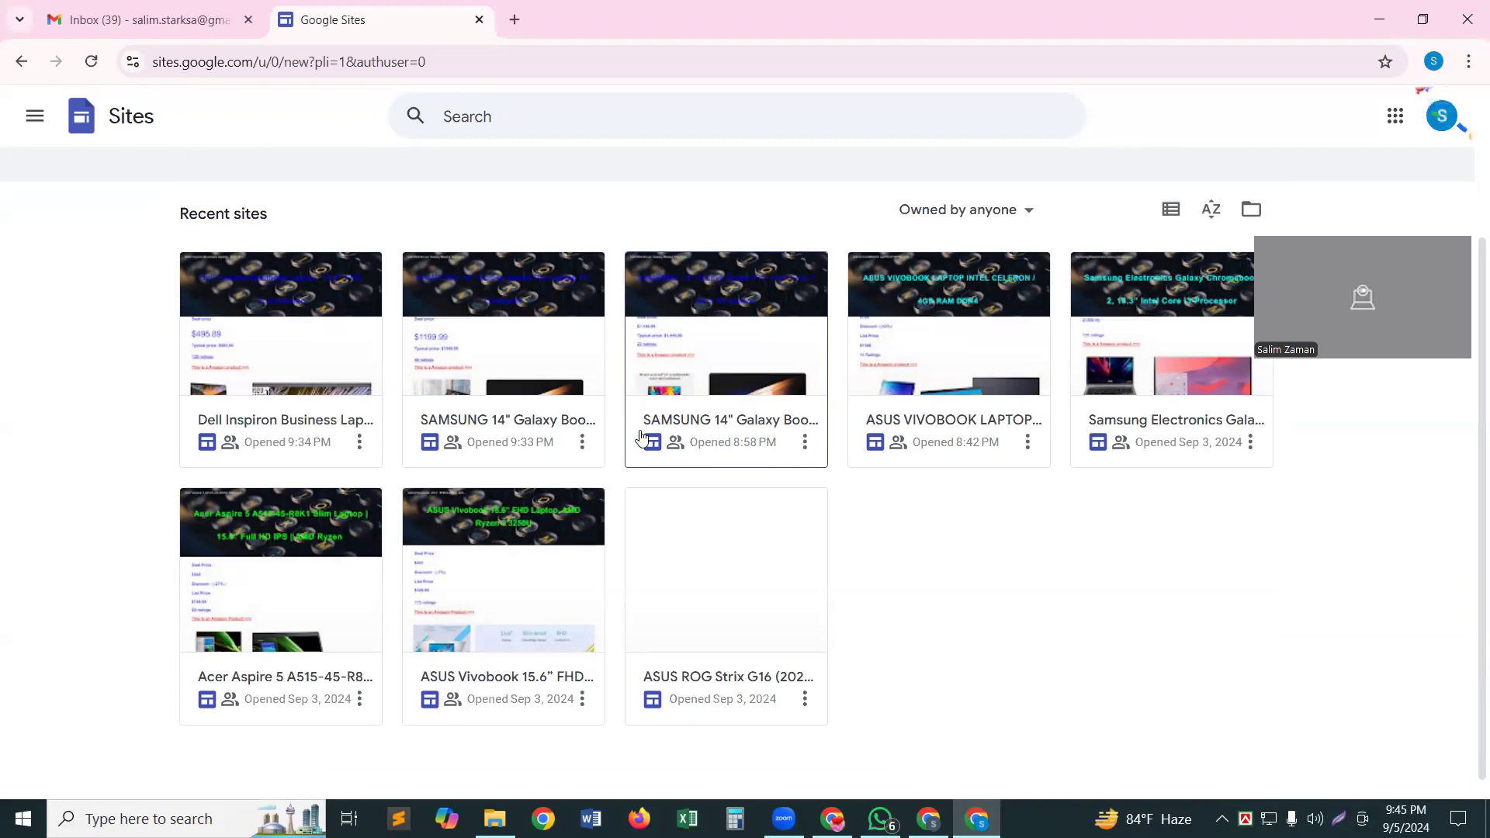
scroll(641, 436, "up", 2)
scroll(641, 436, "up", 2)
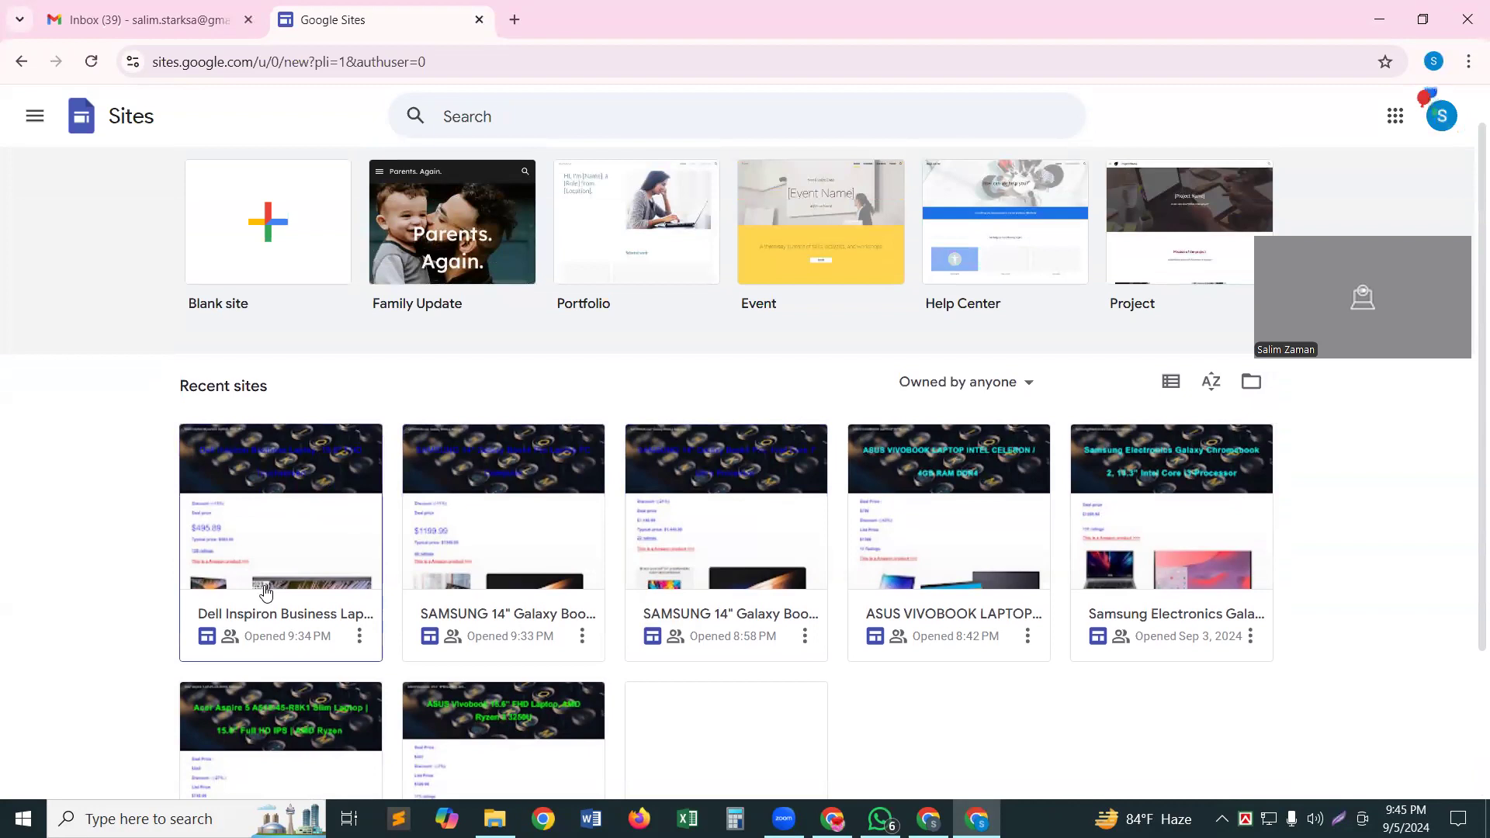
left_click(754, 450)
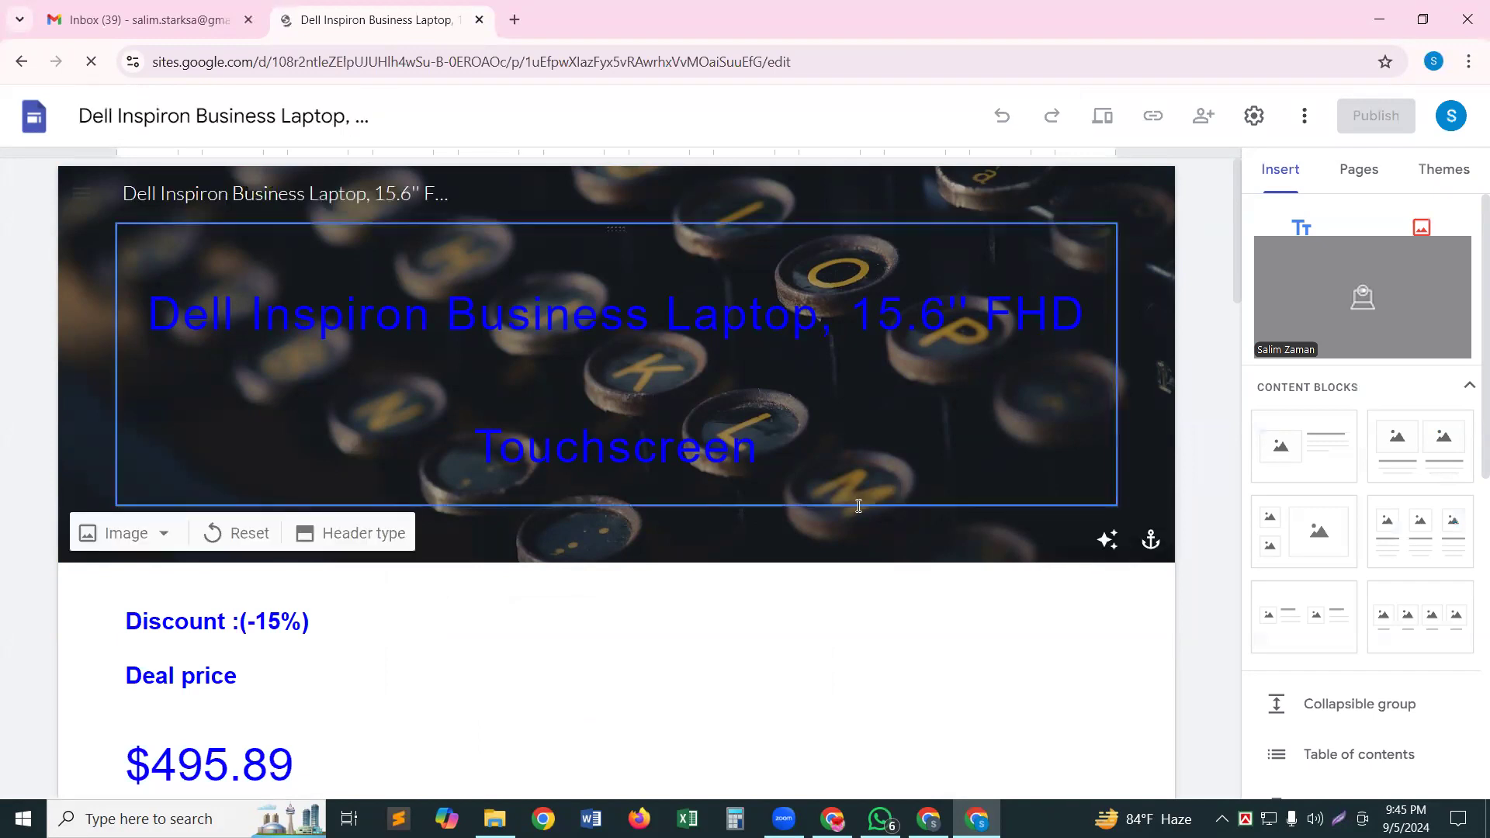
Change the whole header title's text color to bright green (#00ff00) and make it bold
left_click(464, 363)
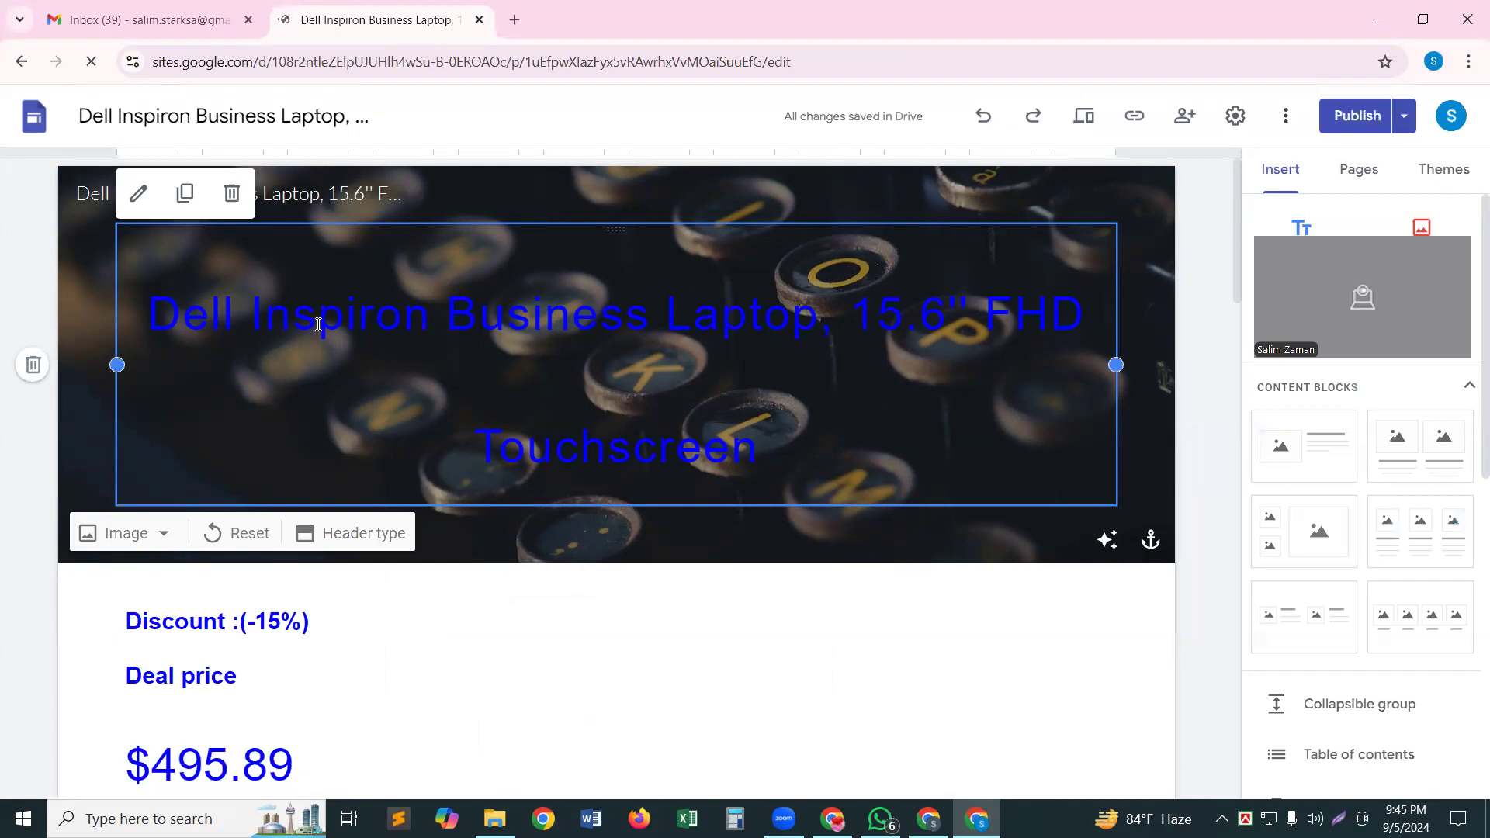
key("ctrl+a")
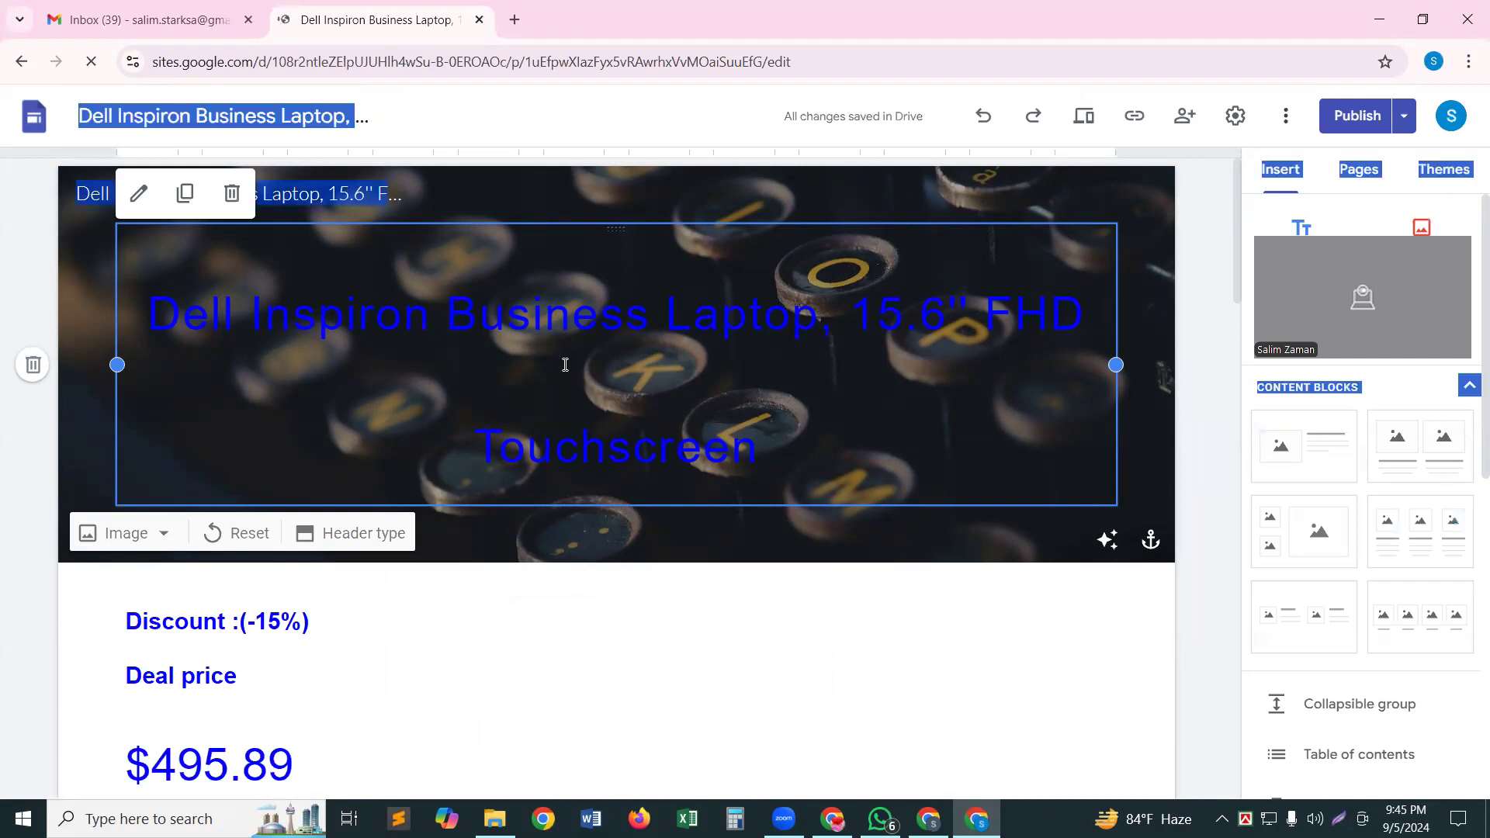
left_click(488, 355)
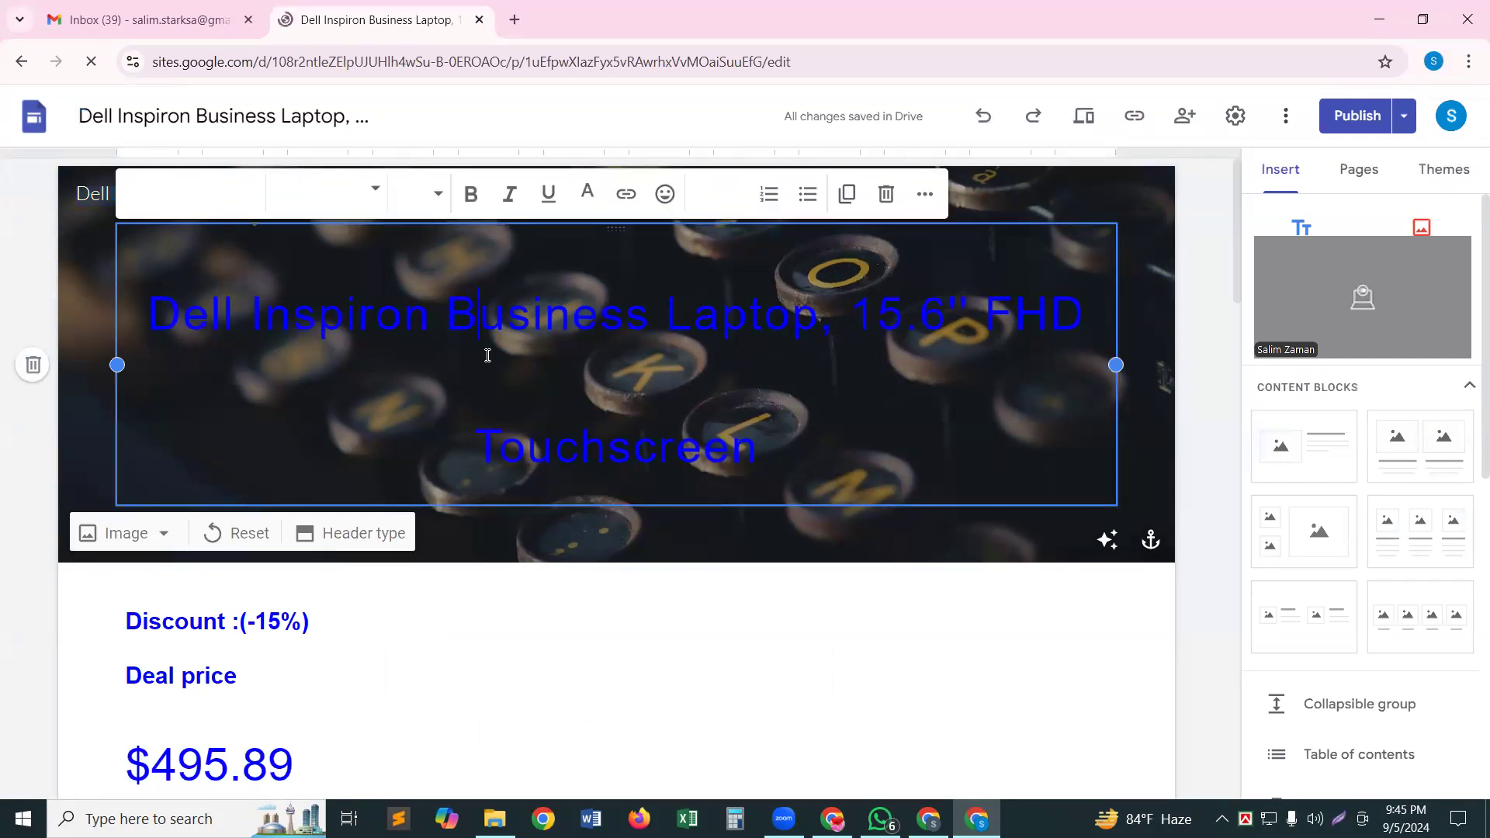
type("a")
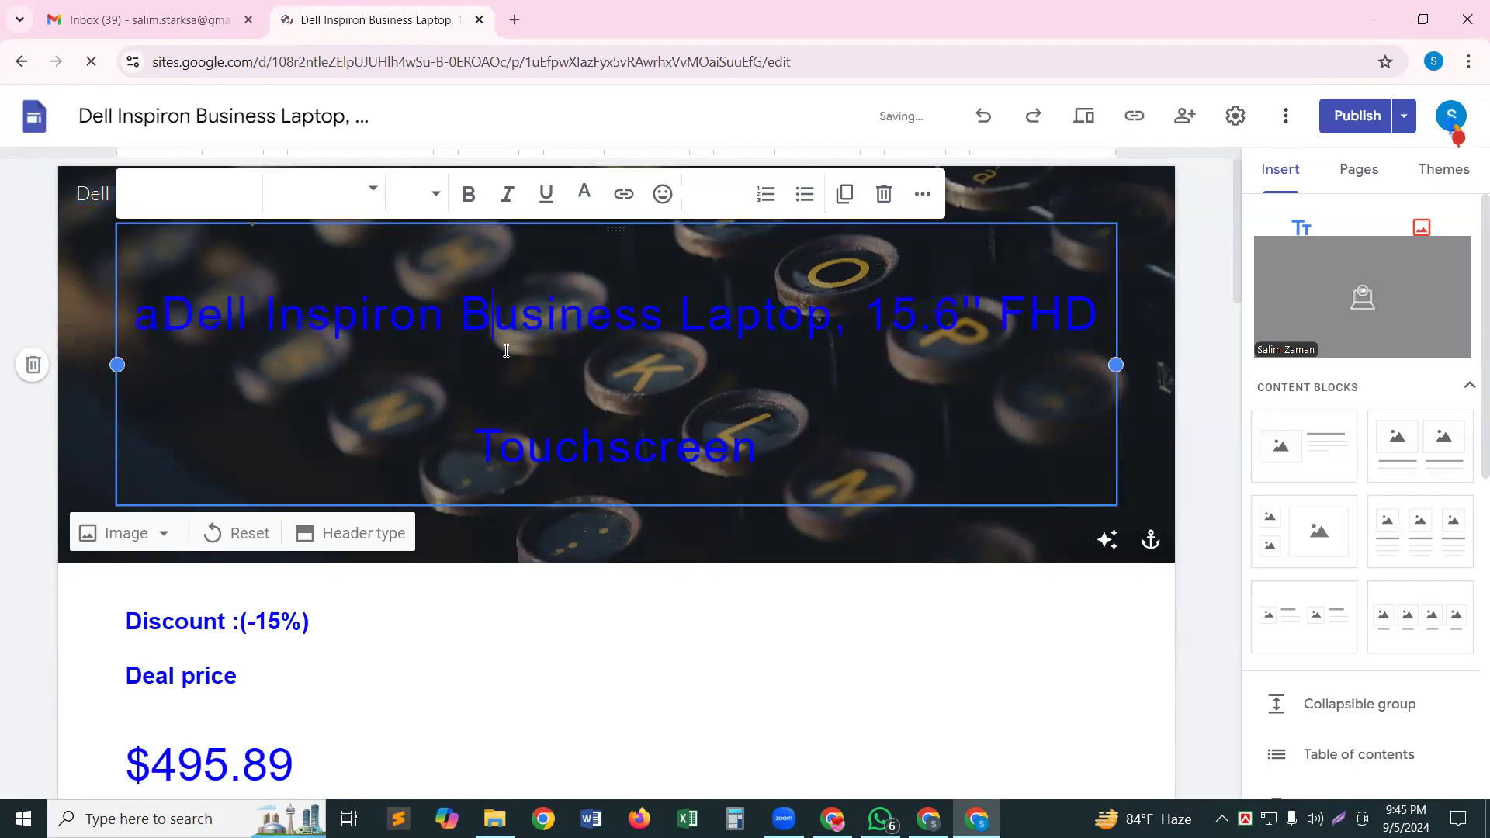
key("ctrl+a")
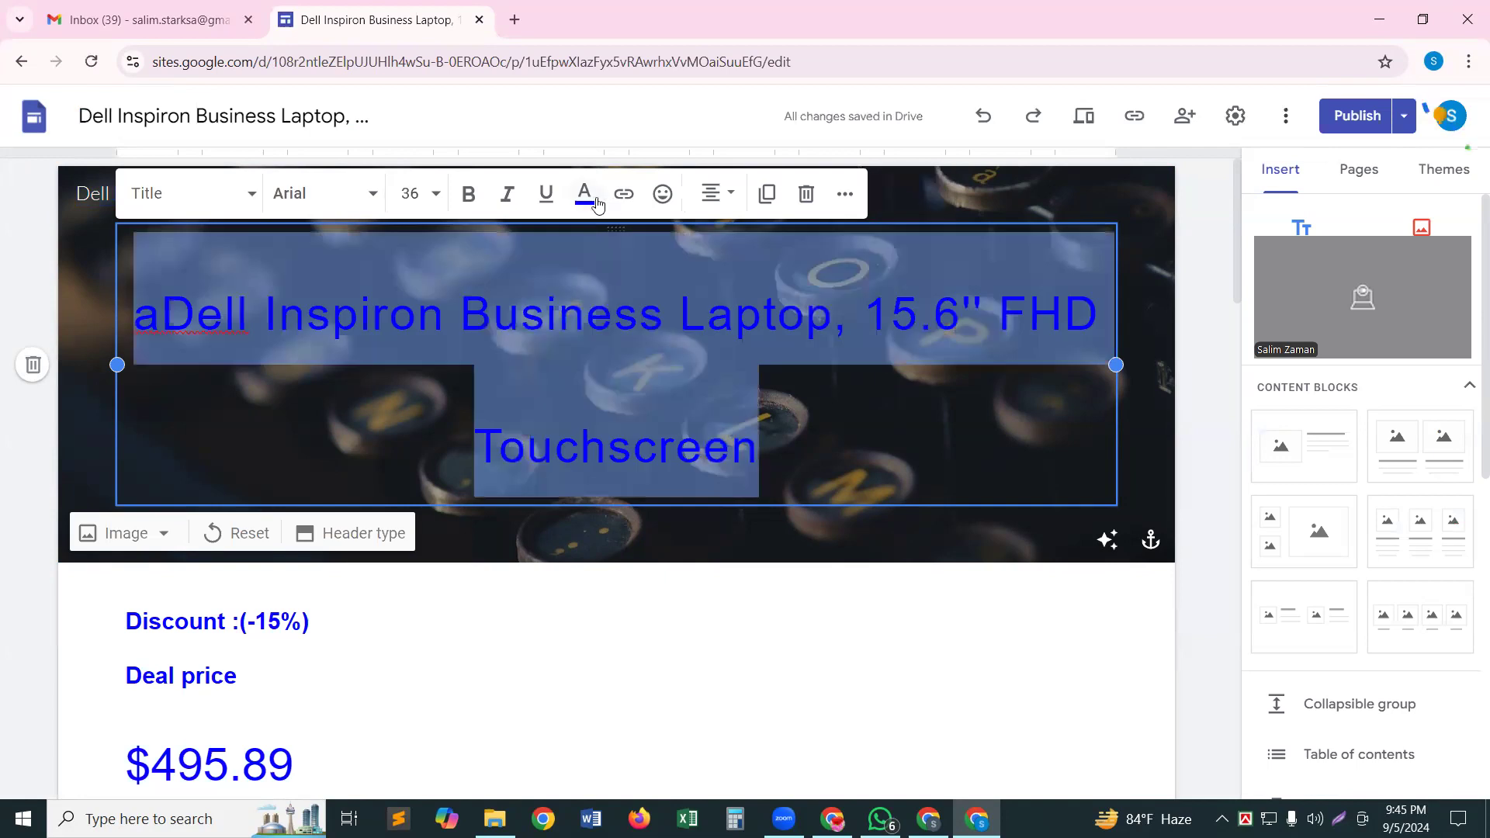
left_click(596, 203)
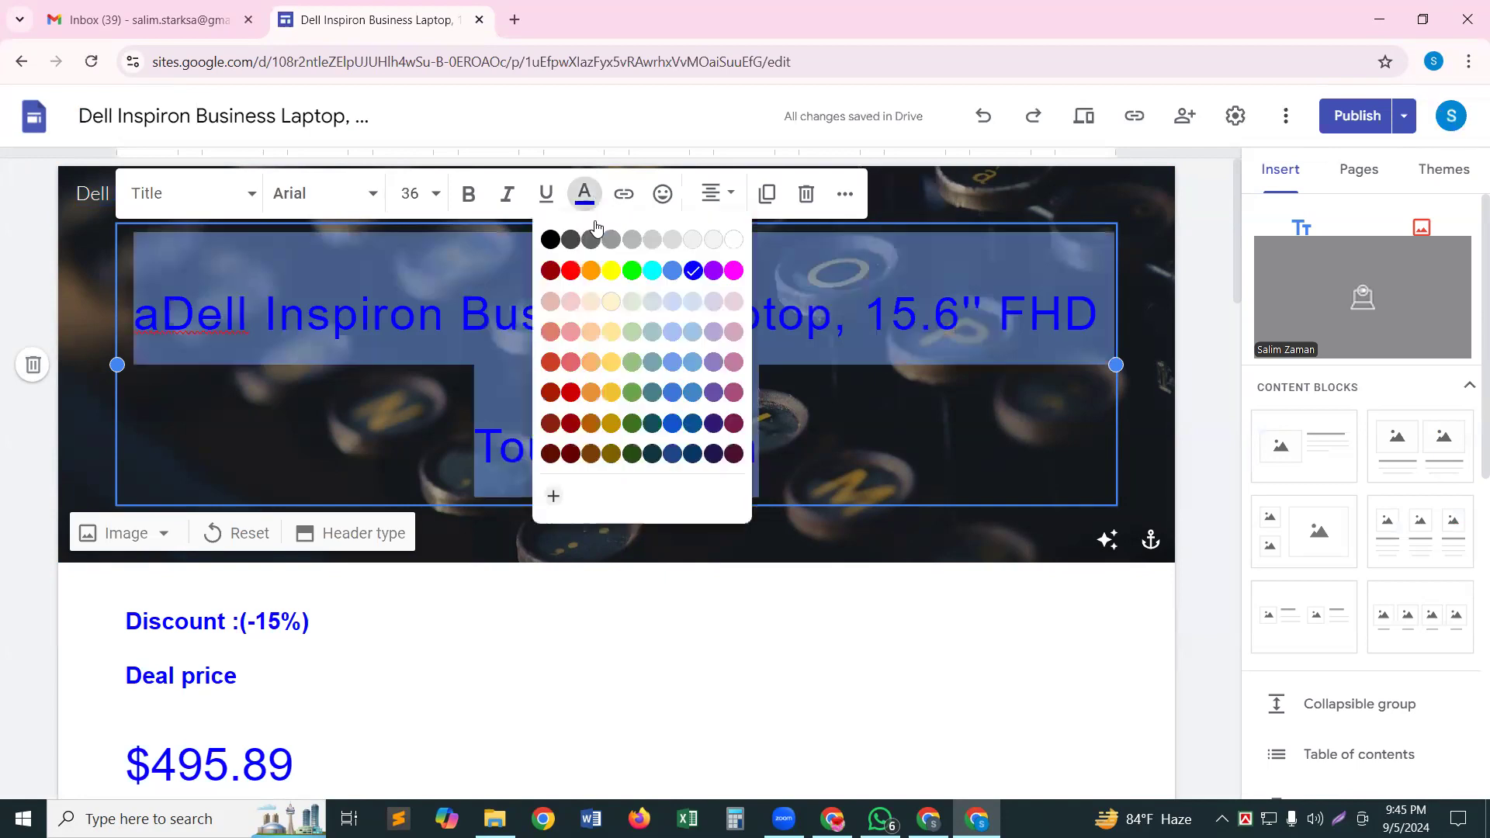
left_click(619, 274)
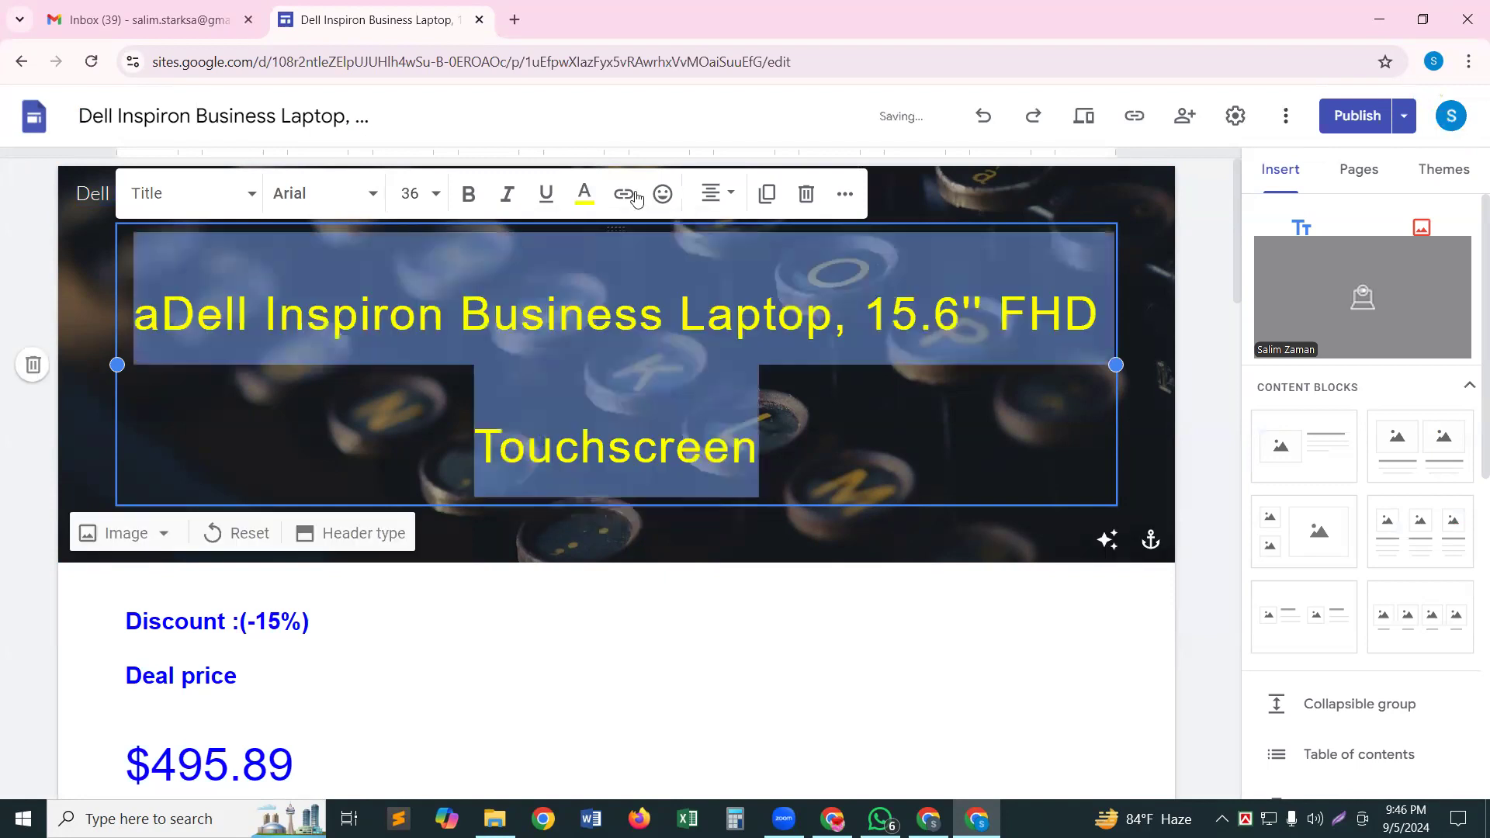
left_click(587, 192)
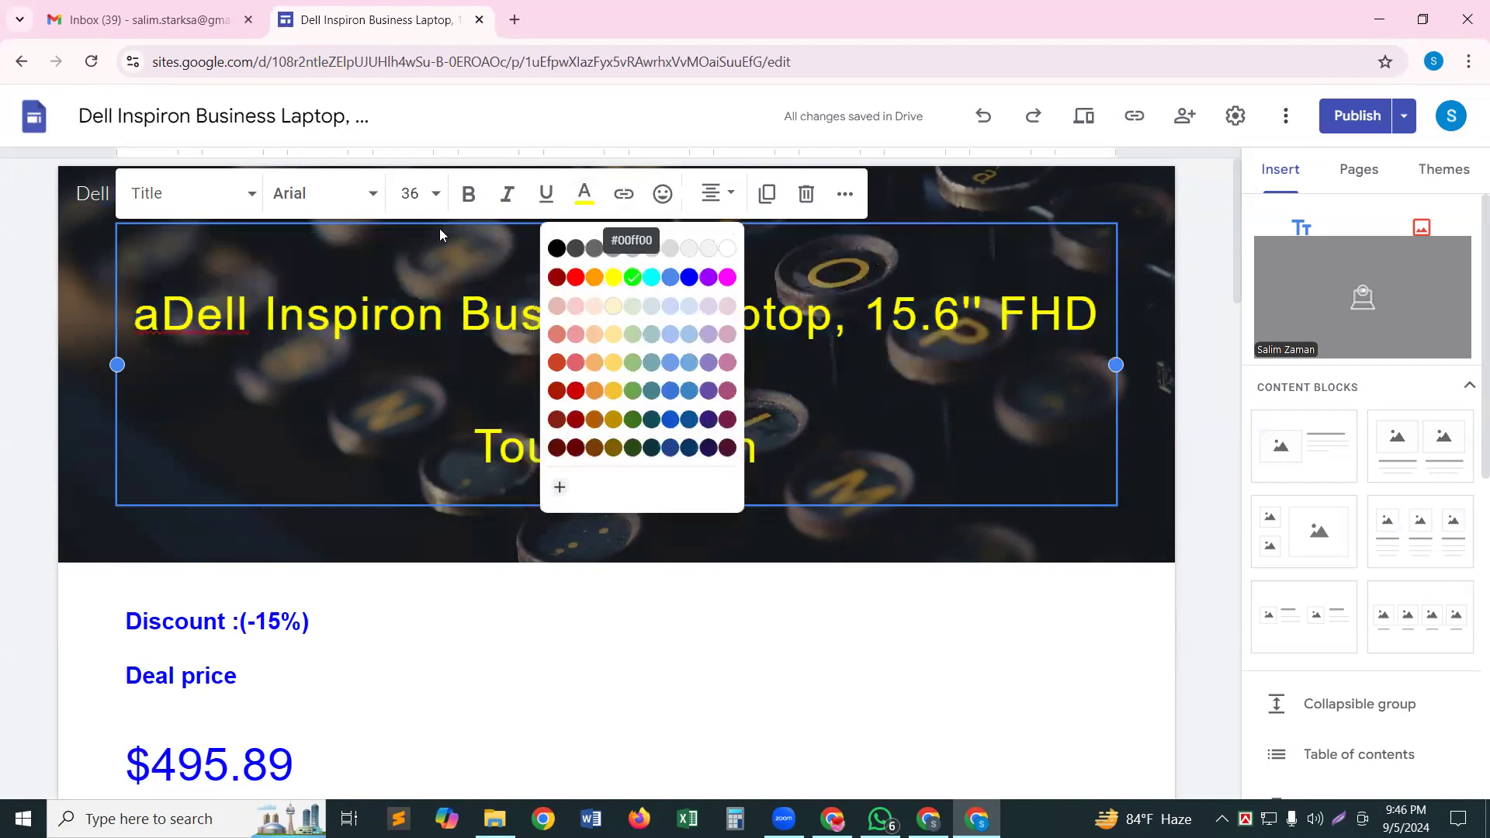
left_click(468, 194)
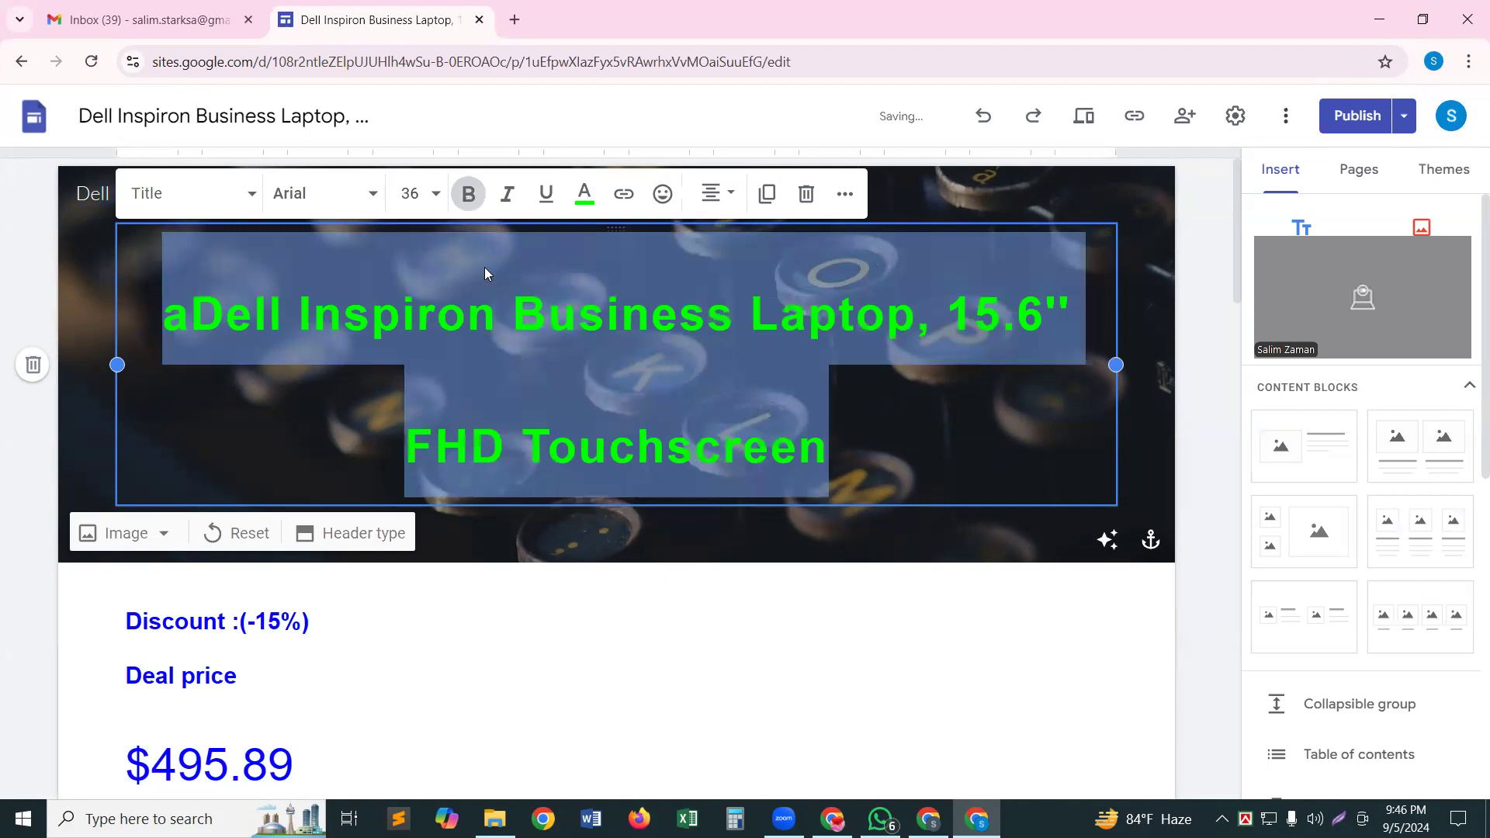
Delete the stray letter "a" before "Dell" in the header title
left_click(875, 380)
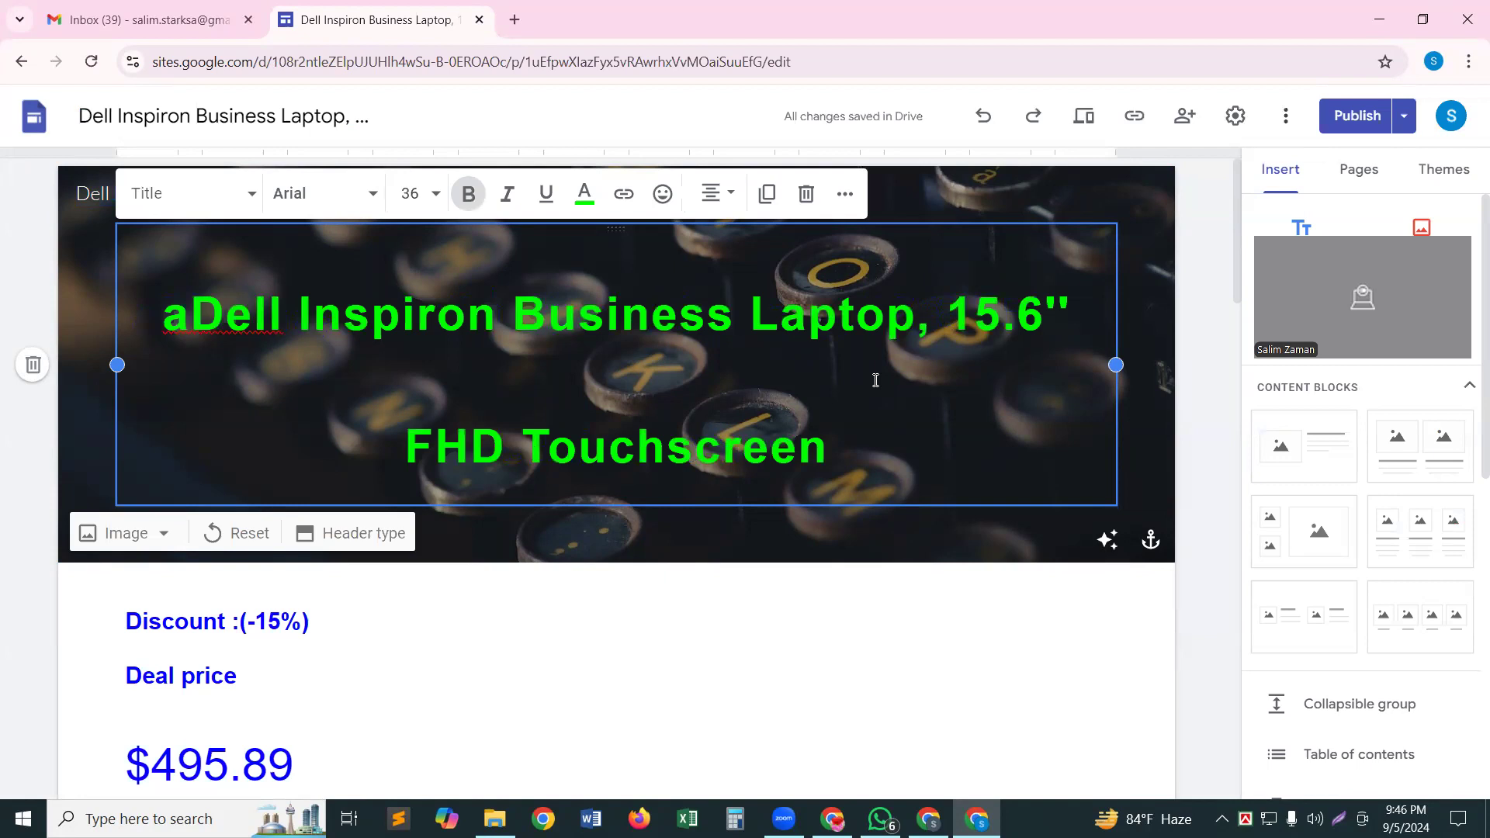
left_click(179, 313)
key("BackSpace")
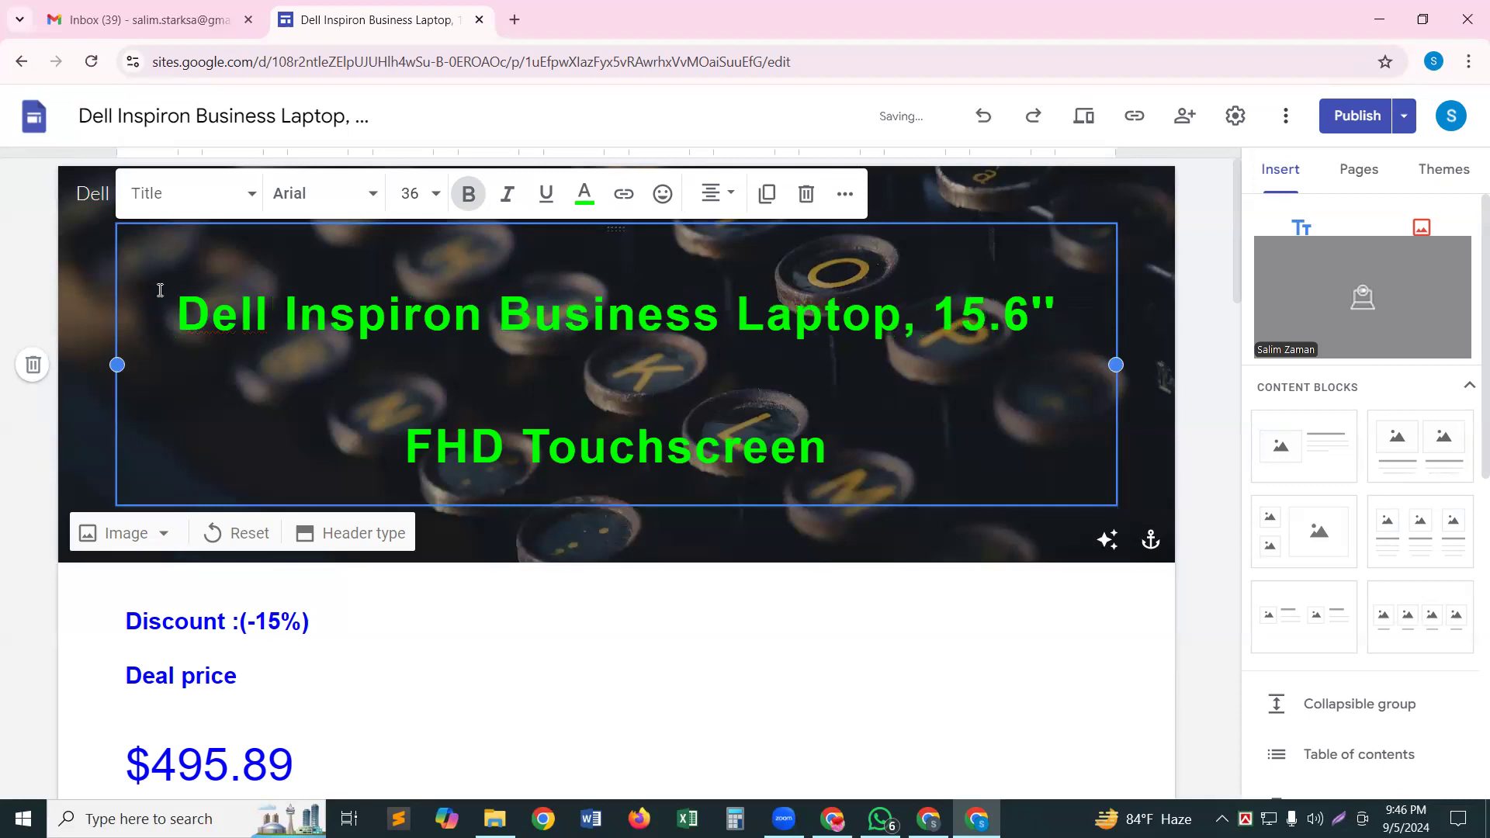
Review the page's price details, product images, specification table and About this item section down to the buy link
scroll(160, 290, "down", 1)
scroll(160, 290, "down", 2)
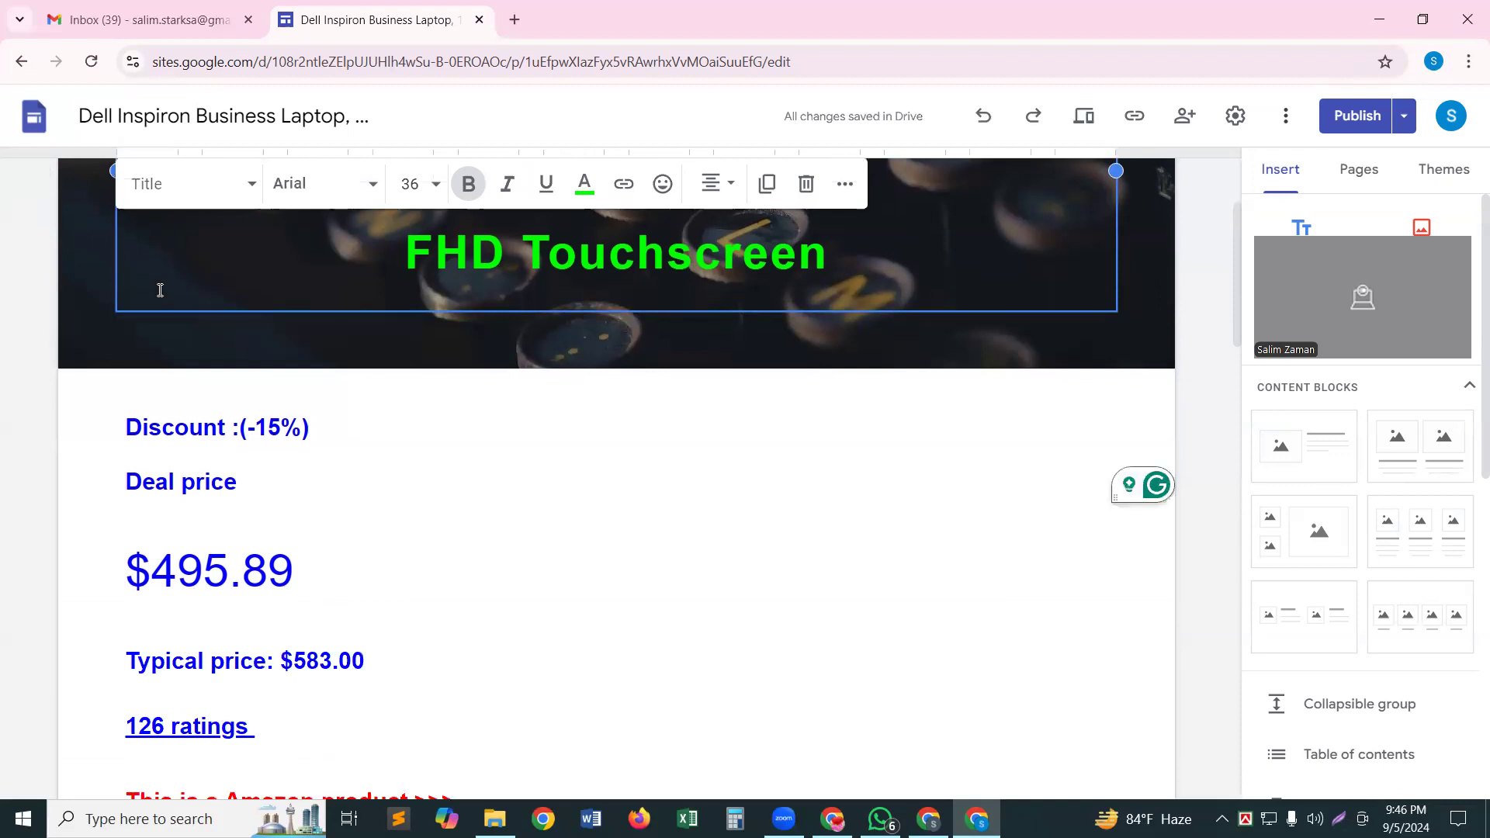
scroll(160, 290, "down", 1)
scroll(160, 290, "down", 1)
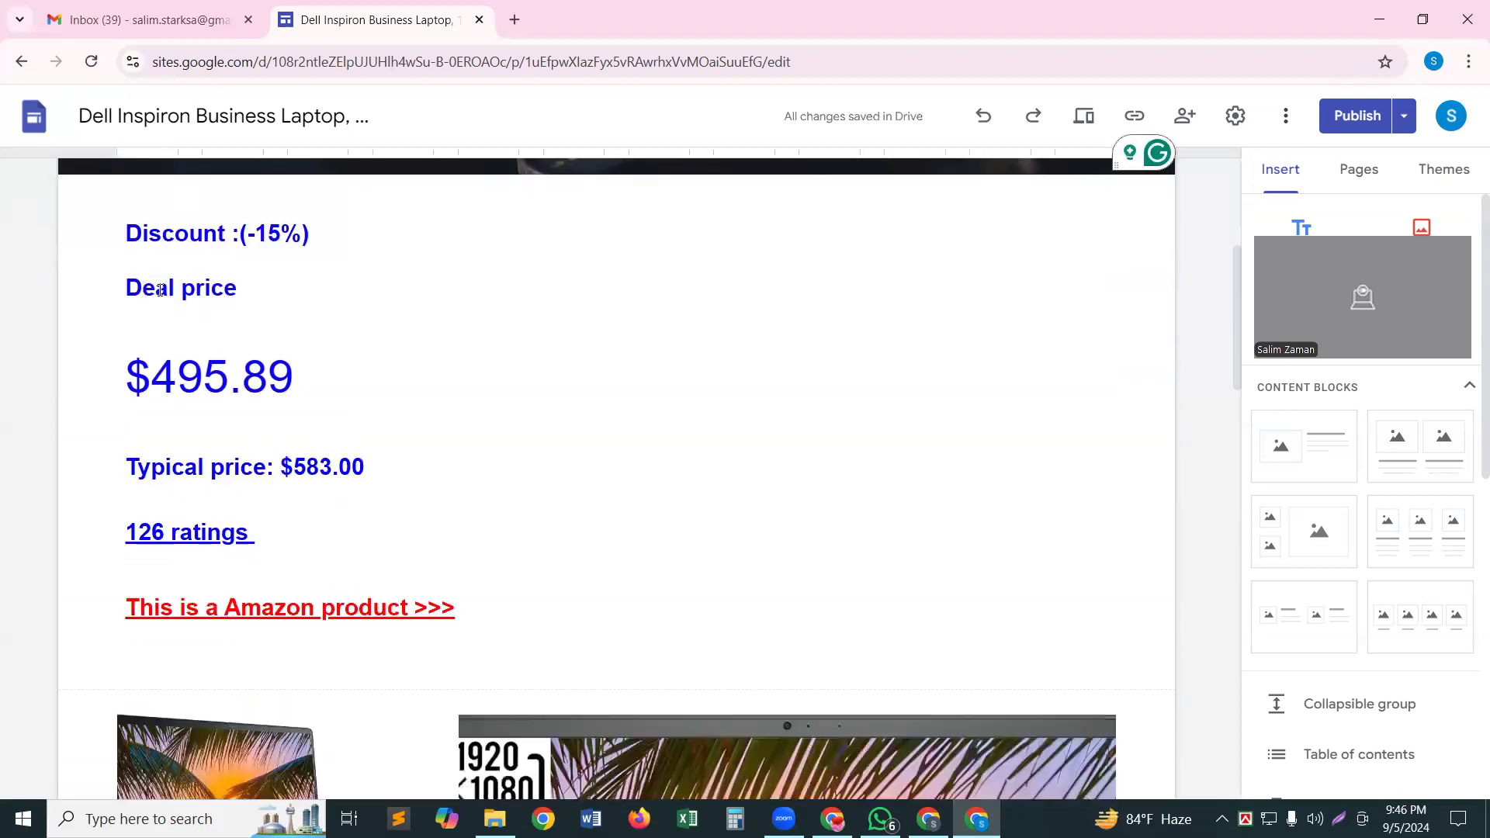
scroll(160, 290, "down", 2)
scroll(160, 290, "up", 2)
left_click(922, 292)
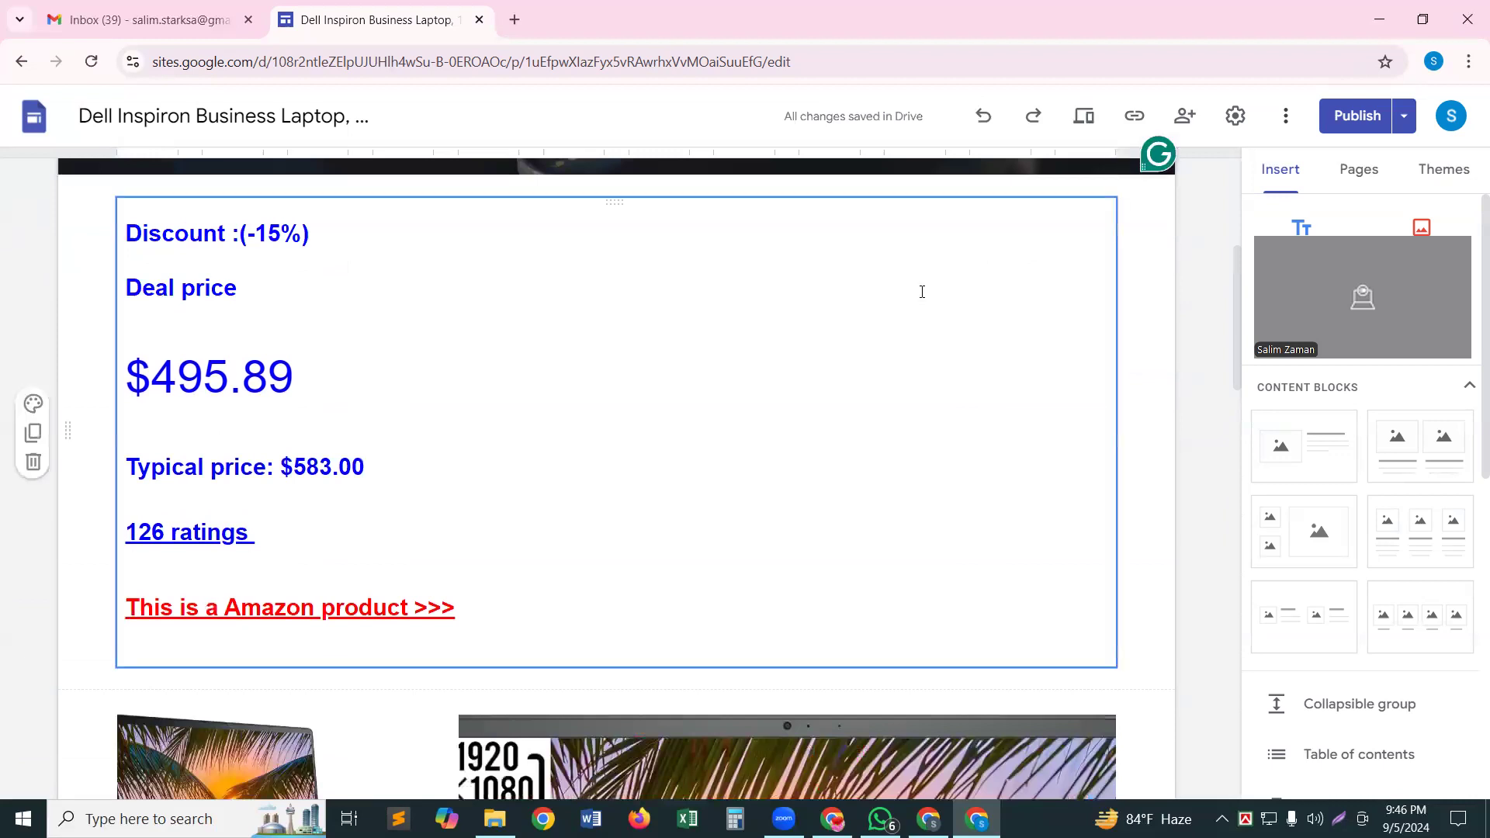
scroll(921, 292, "down", 3)
scroll(919, 291, "down", 3)
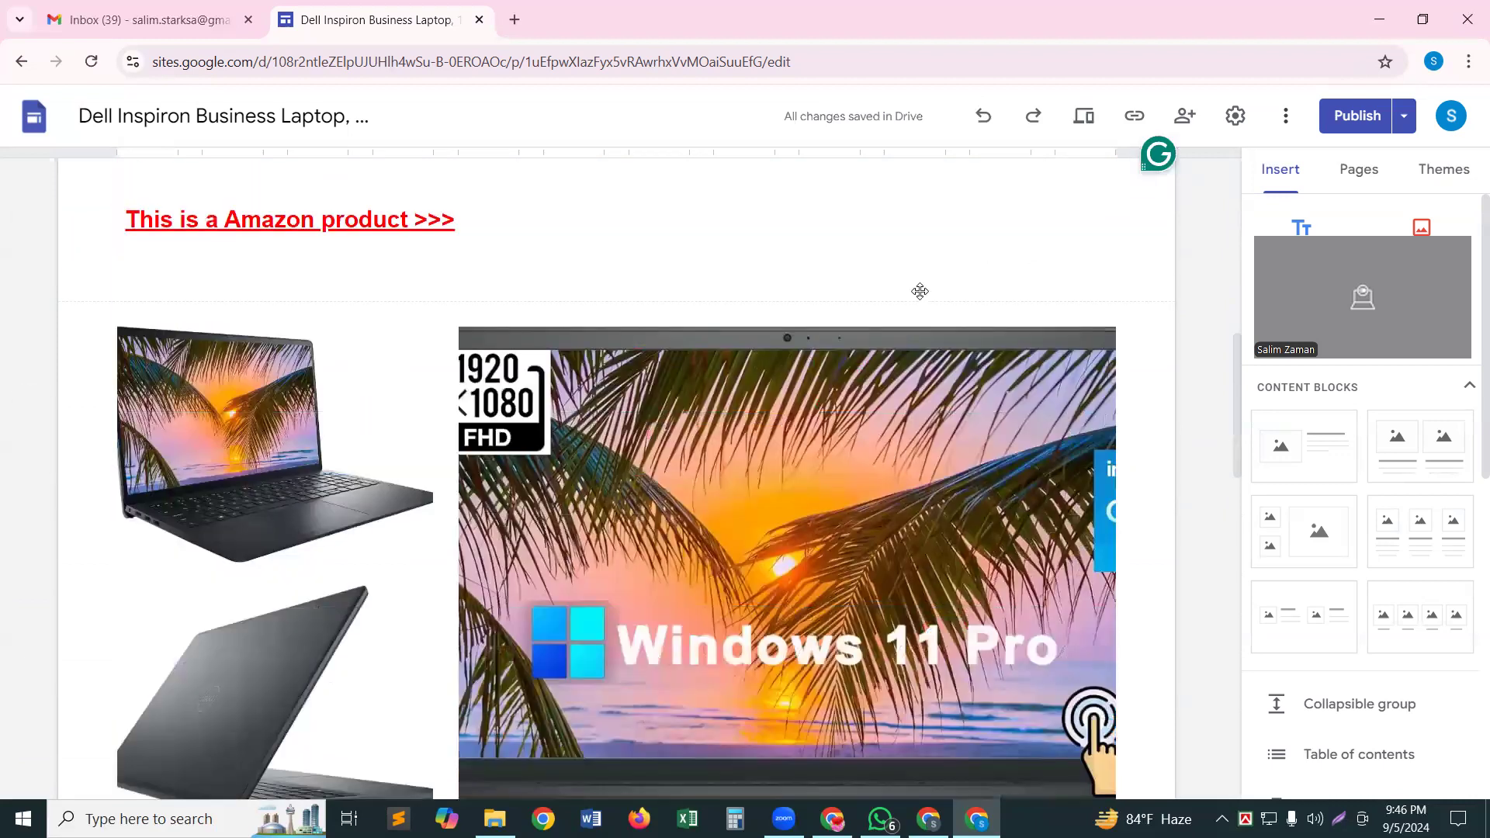
scroll(920, 291, "down", 1)
scroll(922, 295, "down", 7)
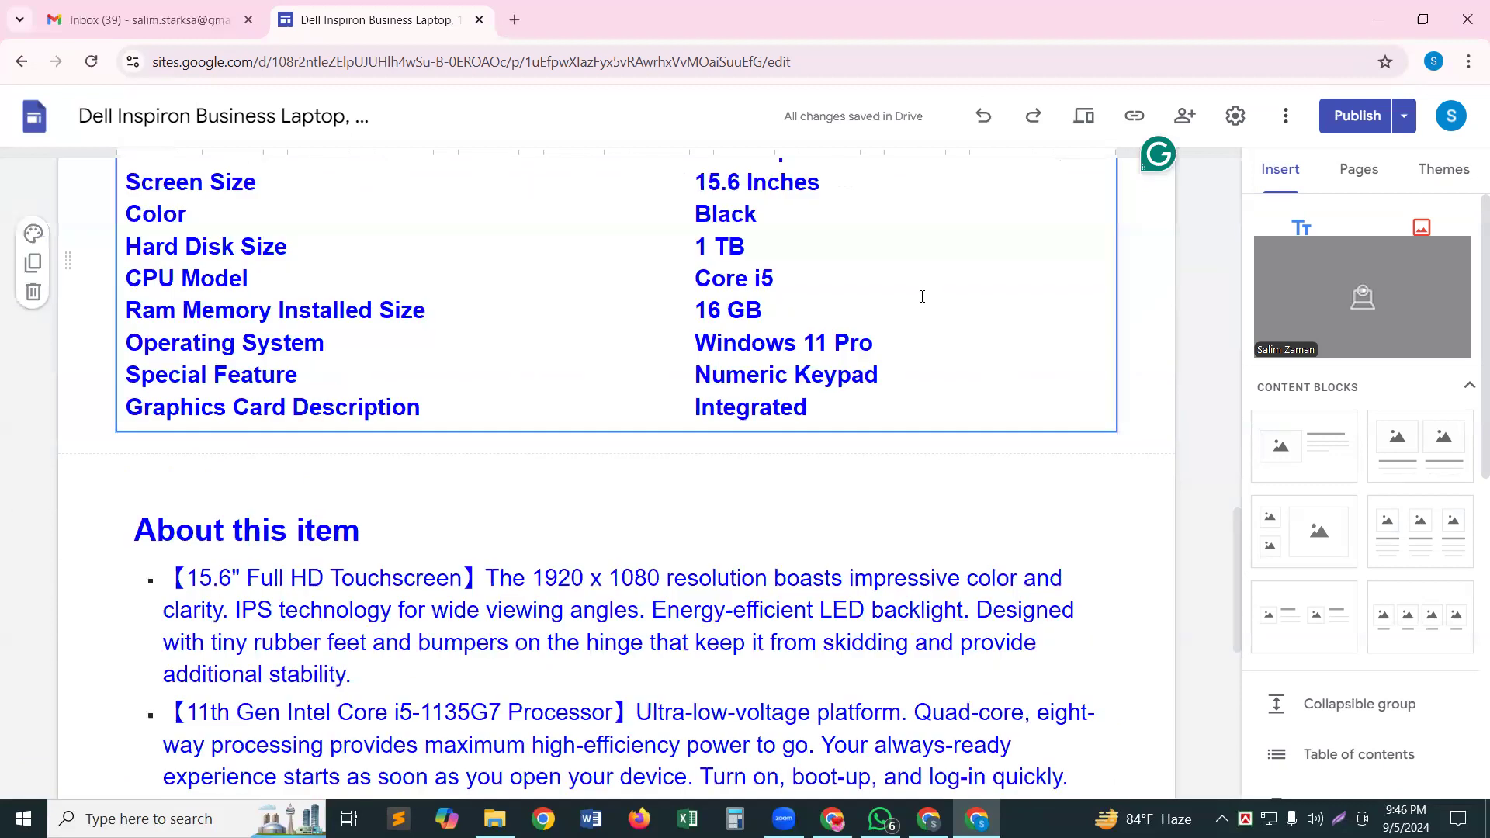
scroll(922, 296, "down", 4)
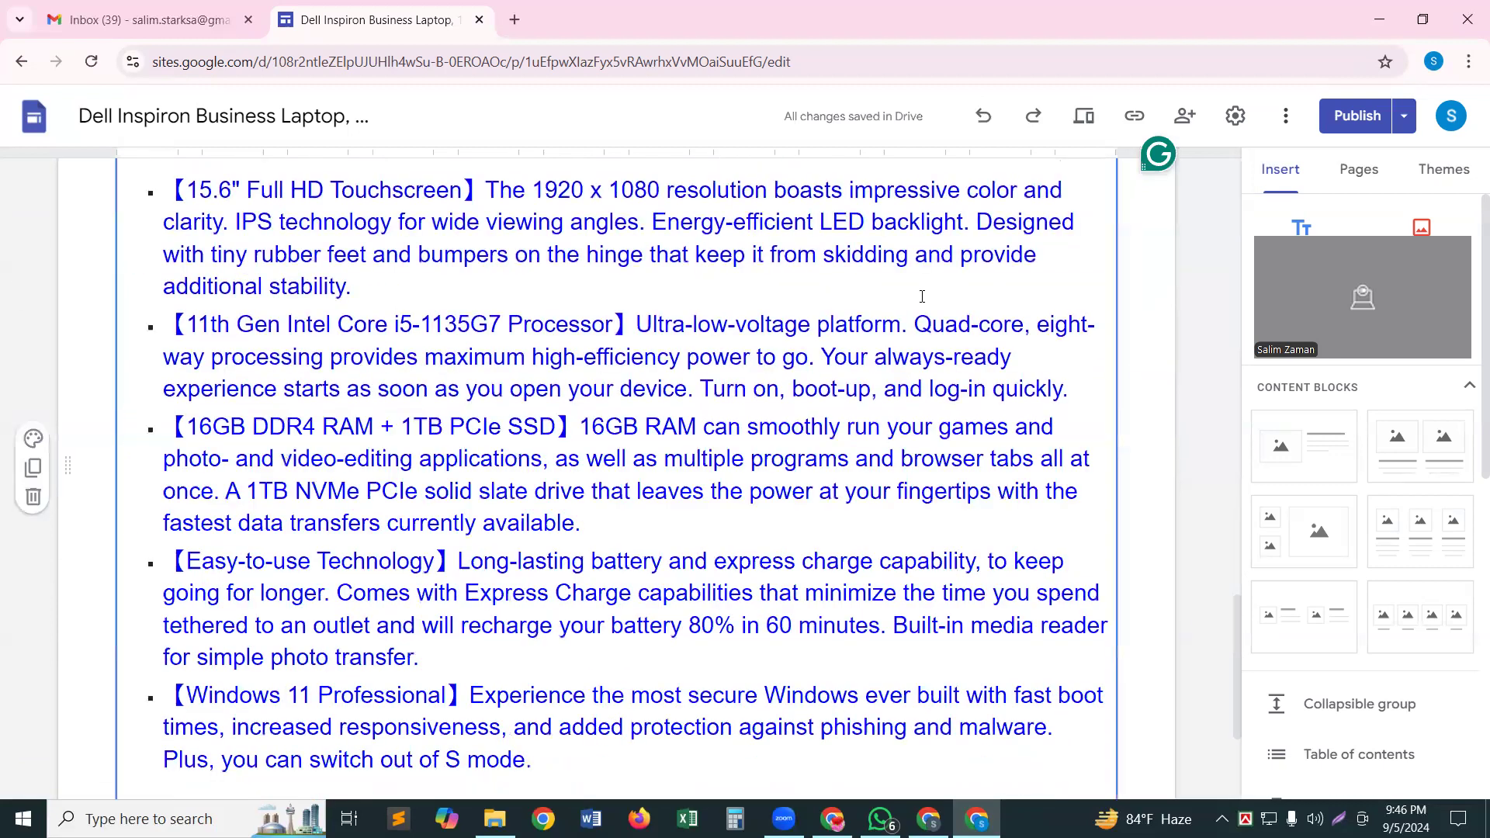
scroll(922, 296, "down", 3)
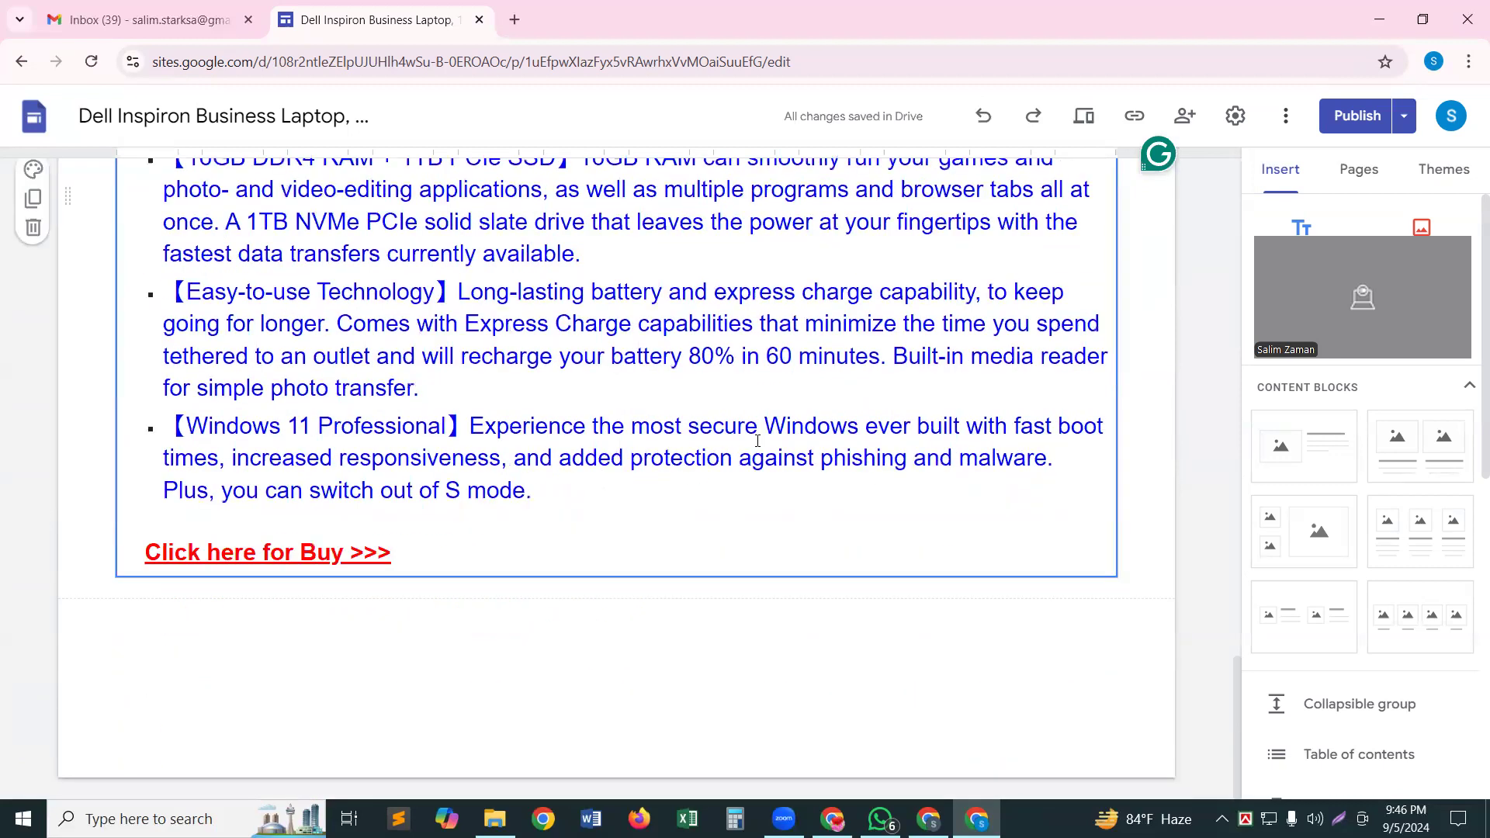
Check the "Click here for Buy >>>" link by opening its Amazon product page, and close that page again
left_click(317, 552)
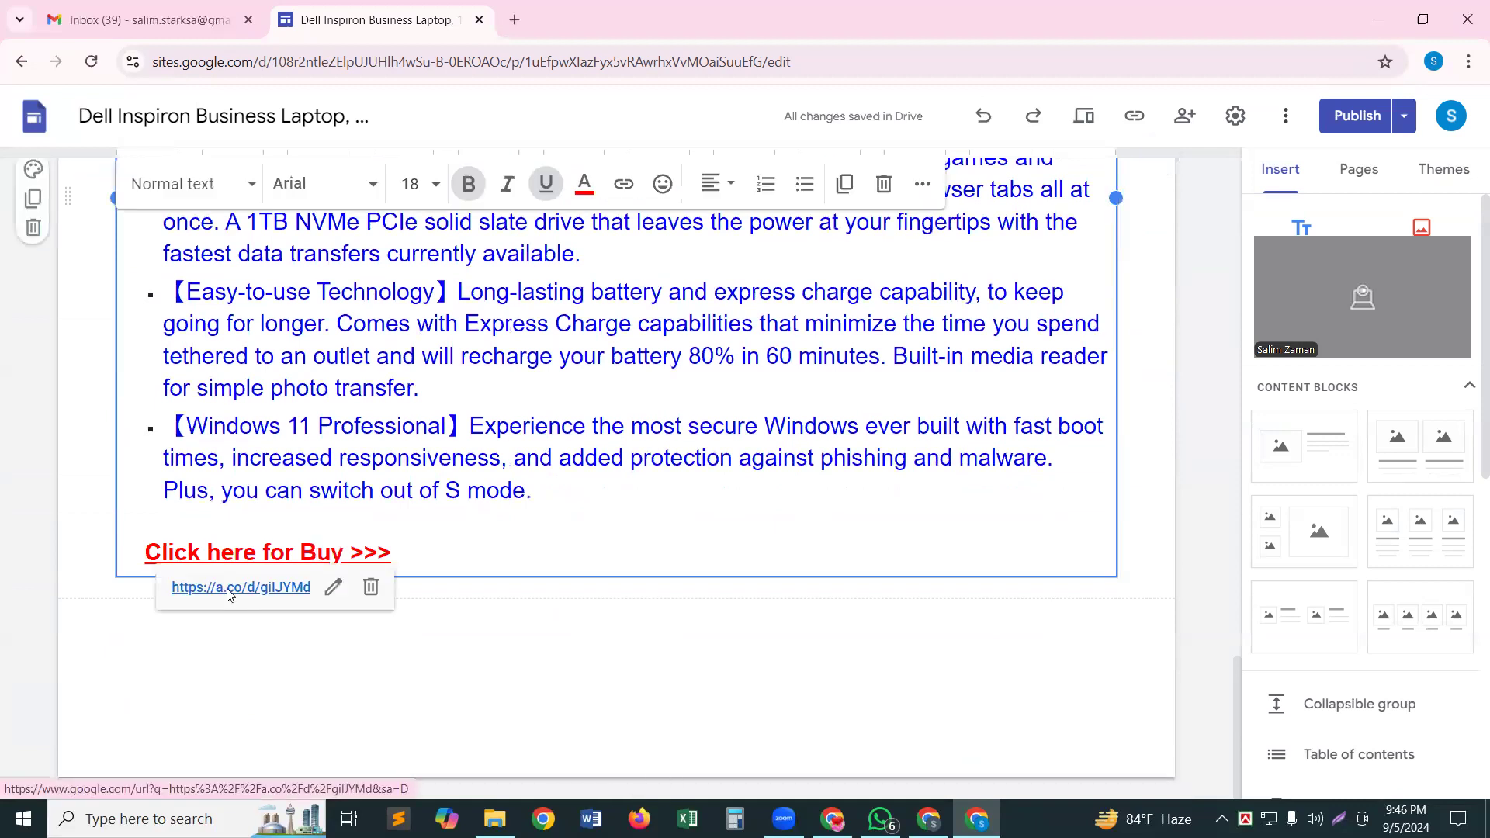
left_click(230, 595)
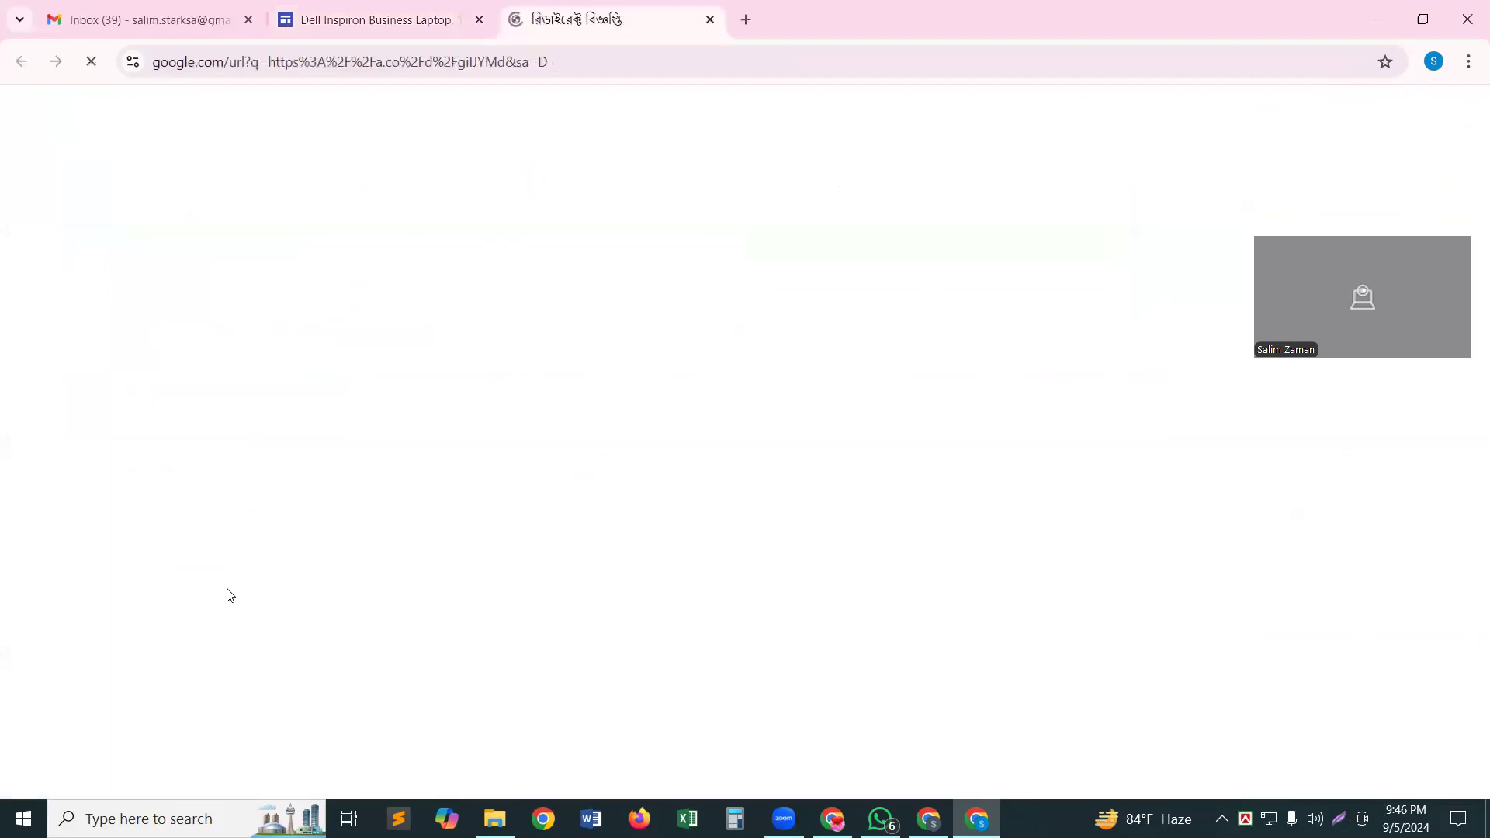
left_click(539, 188)
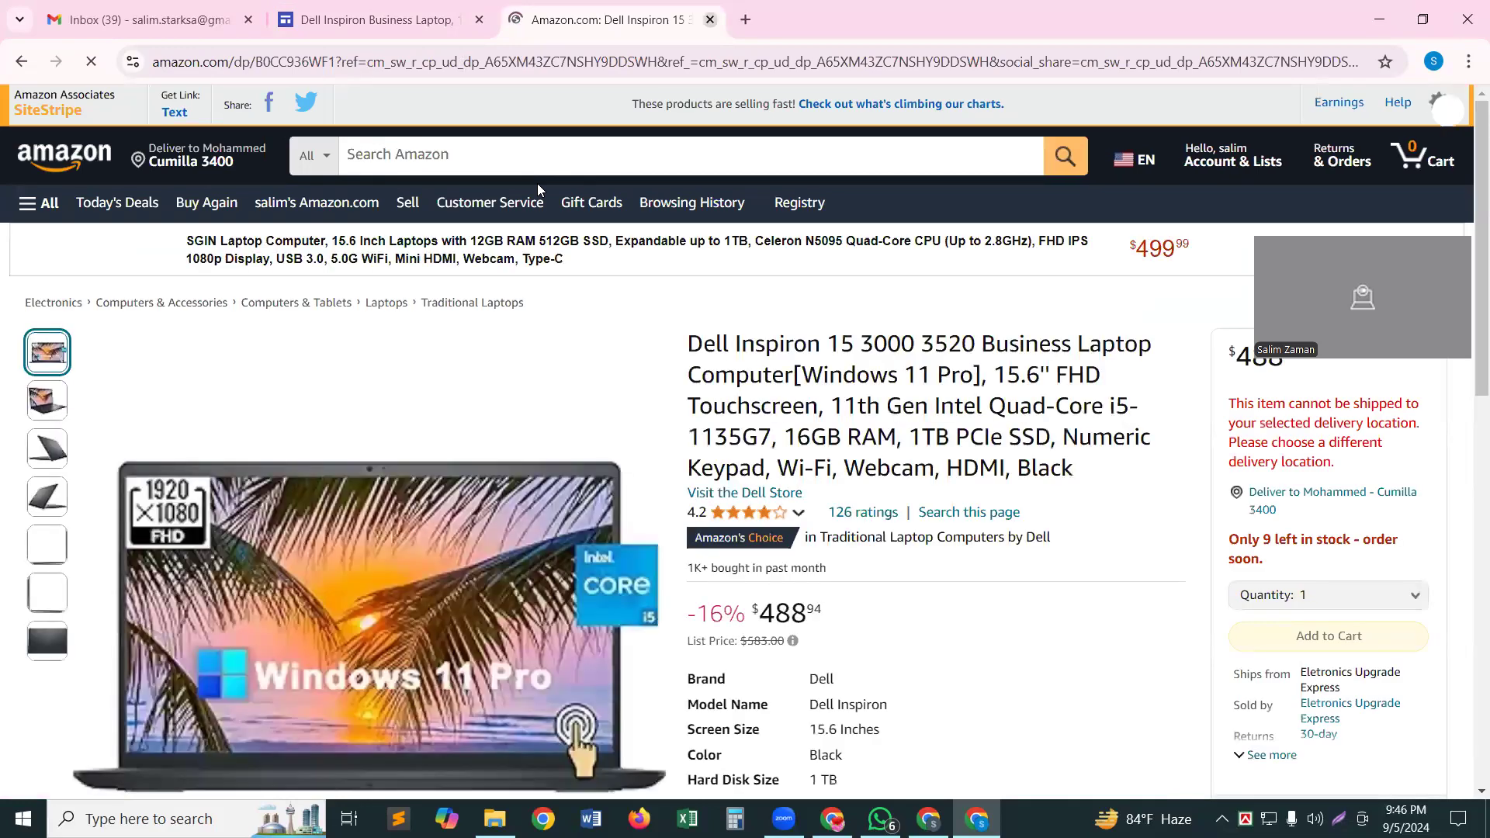
key("ctrl+w")
Return to the upper part of the page, display the published site link and dismiss it
scroll(547, 386, "up", 10)
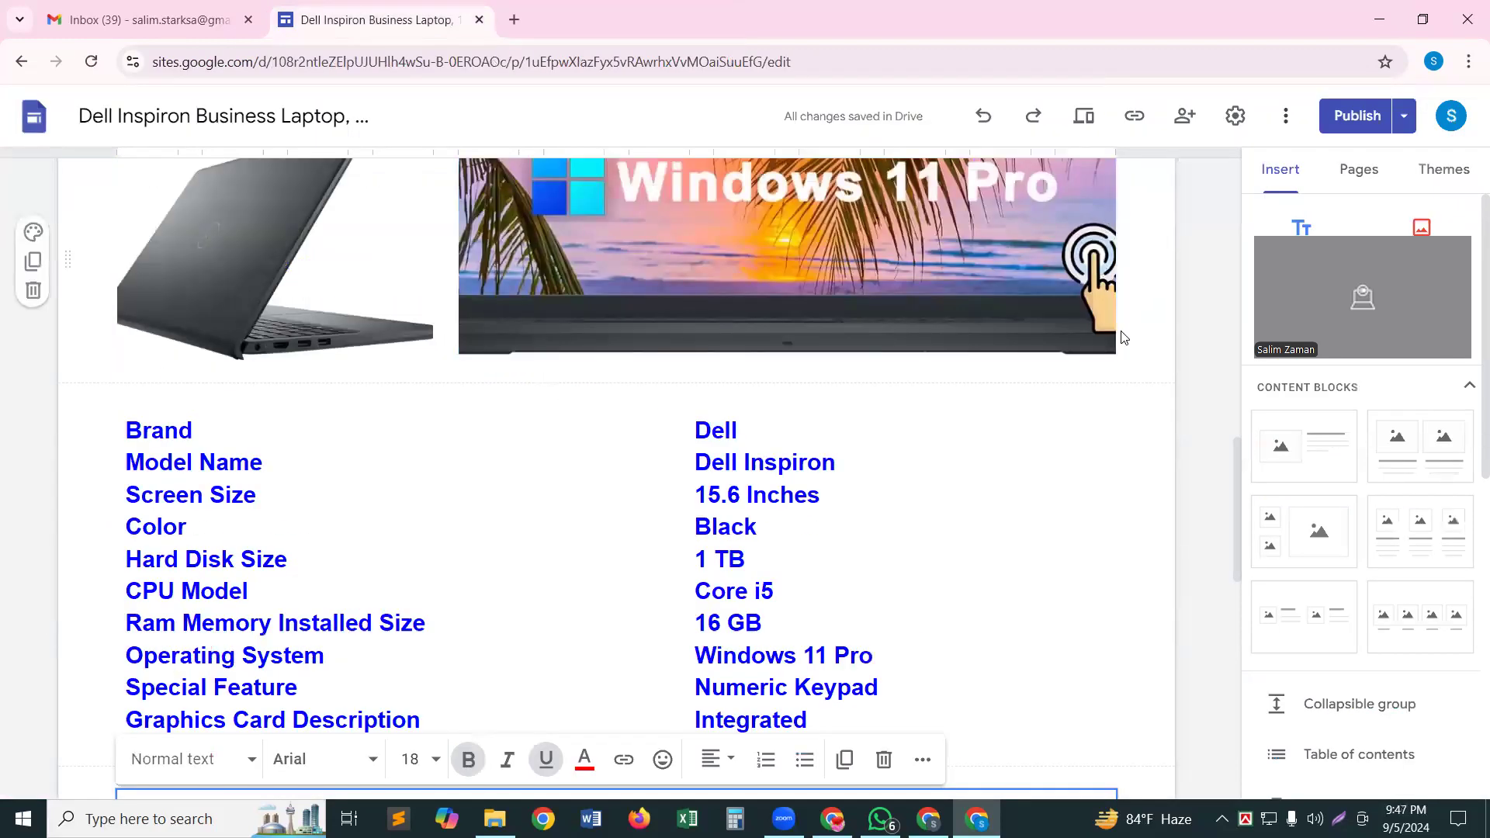
scroll(1126, 325, "up", 3)
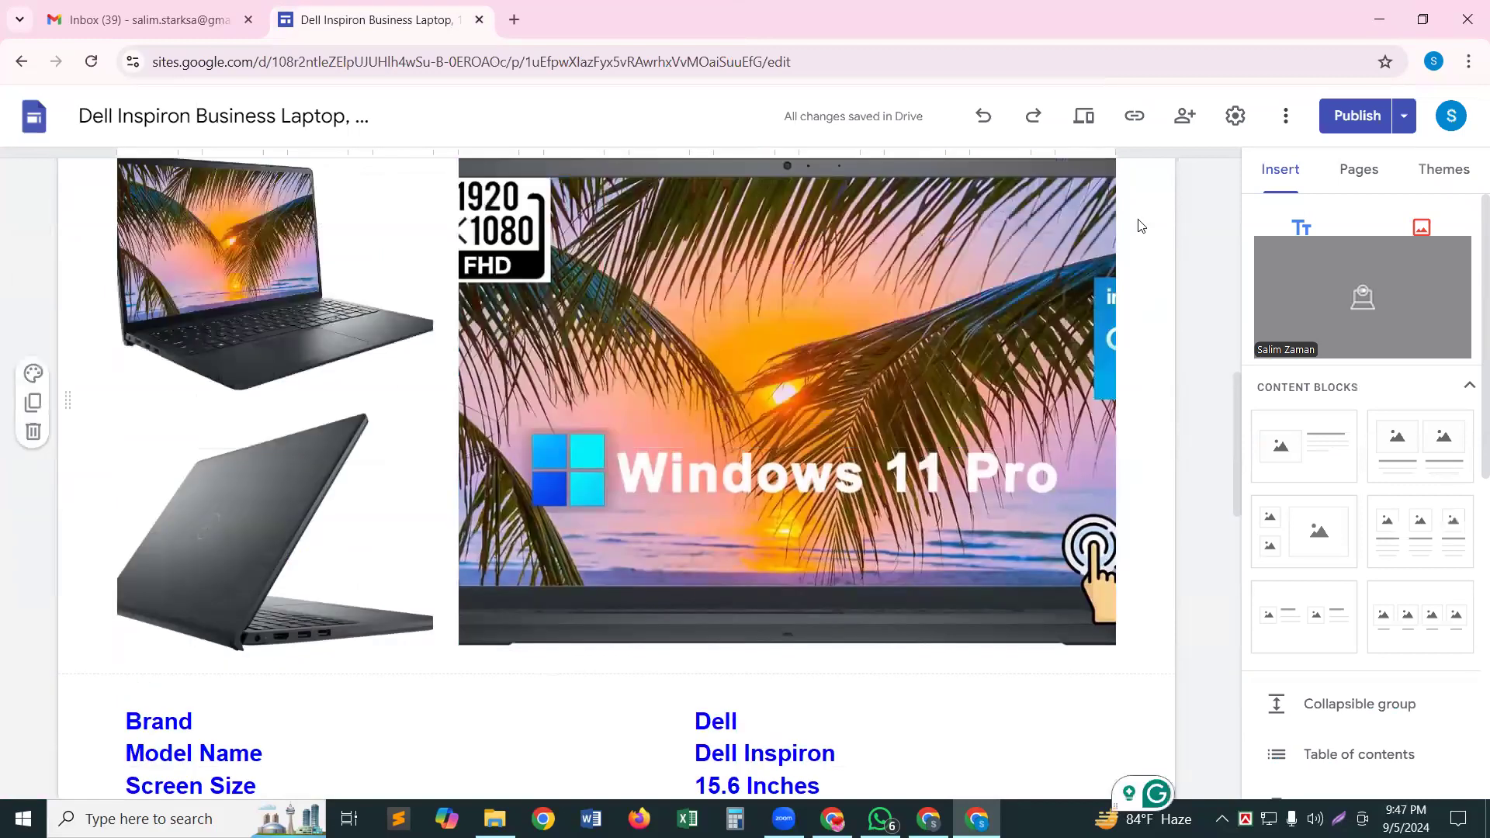
scroll(1130, 268, "up", 3)
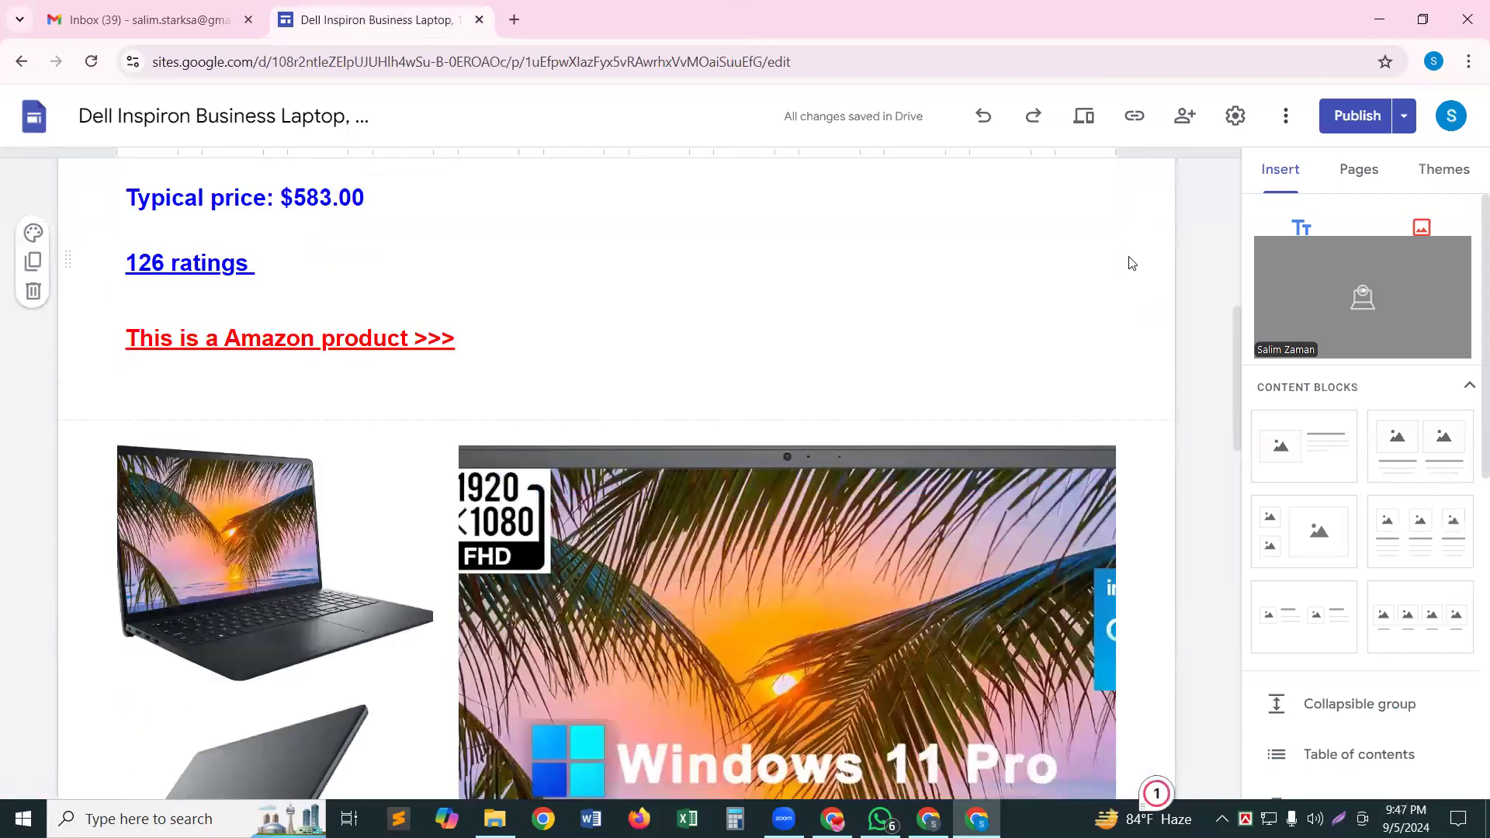
left_click(1137, 114)
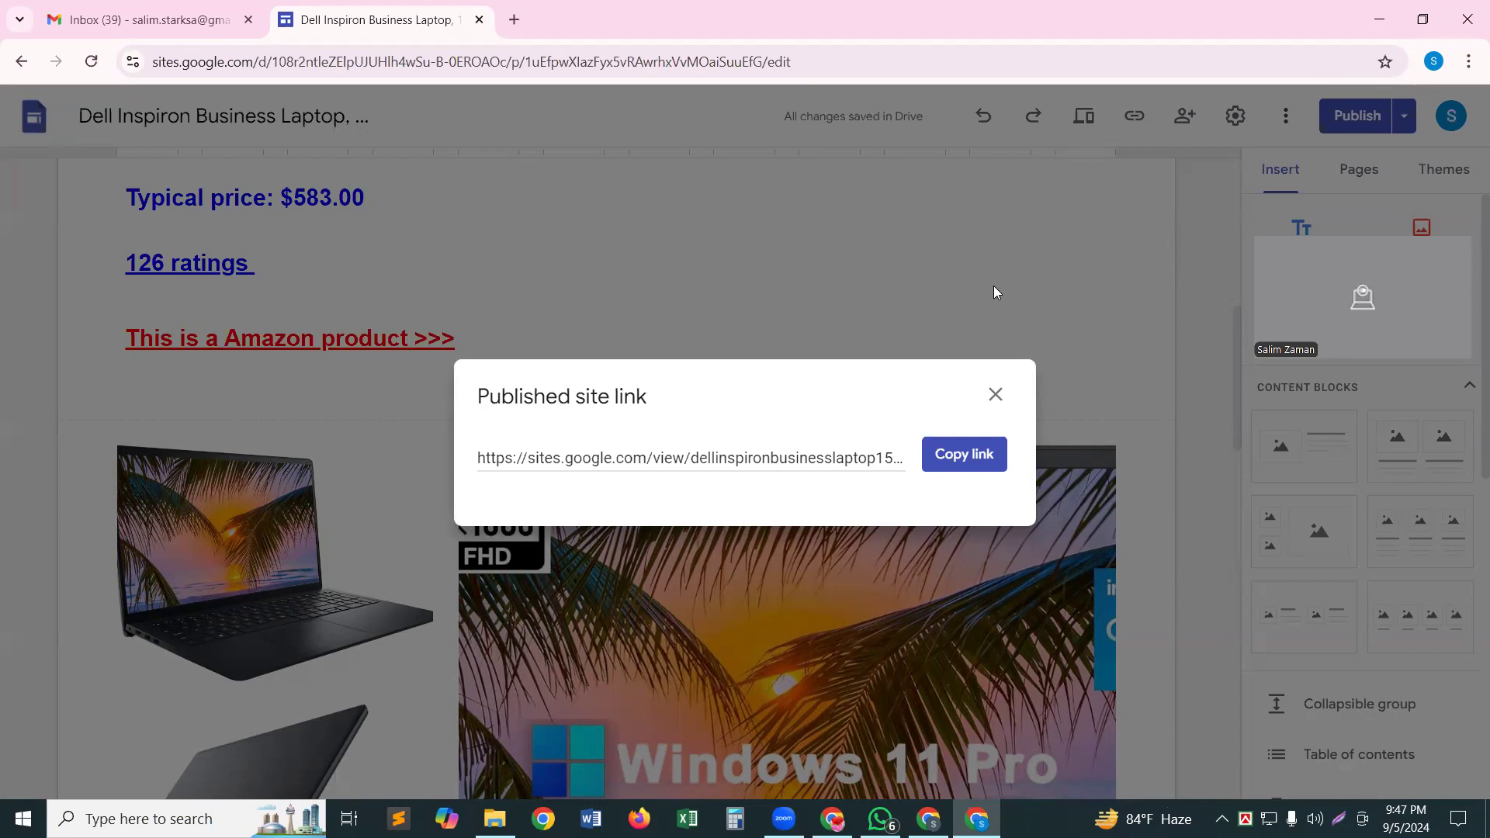
left_click(860, 286)
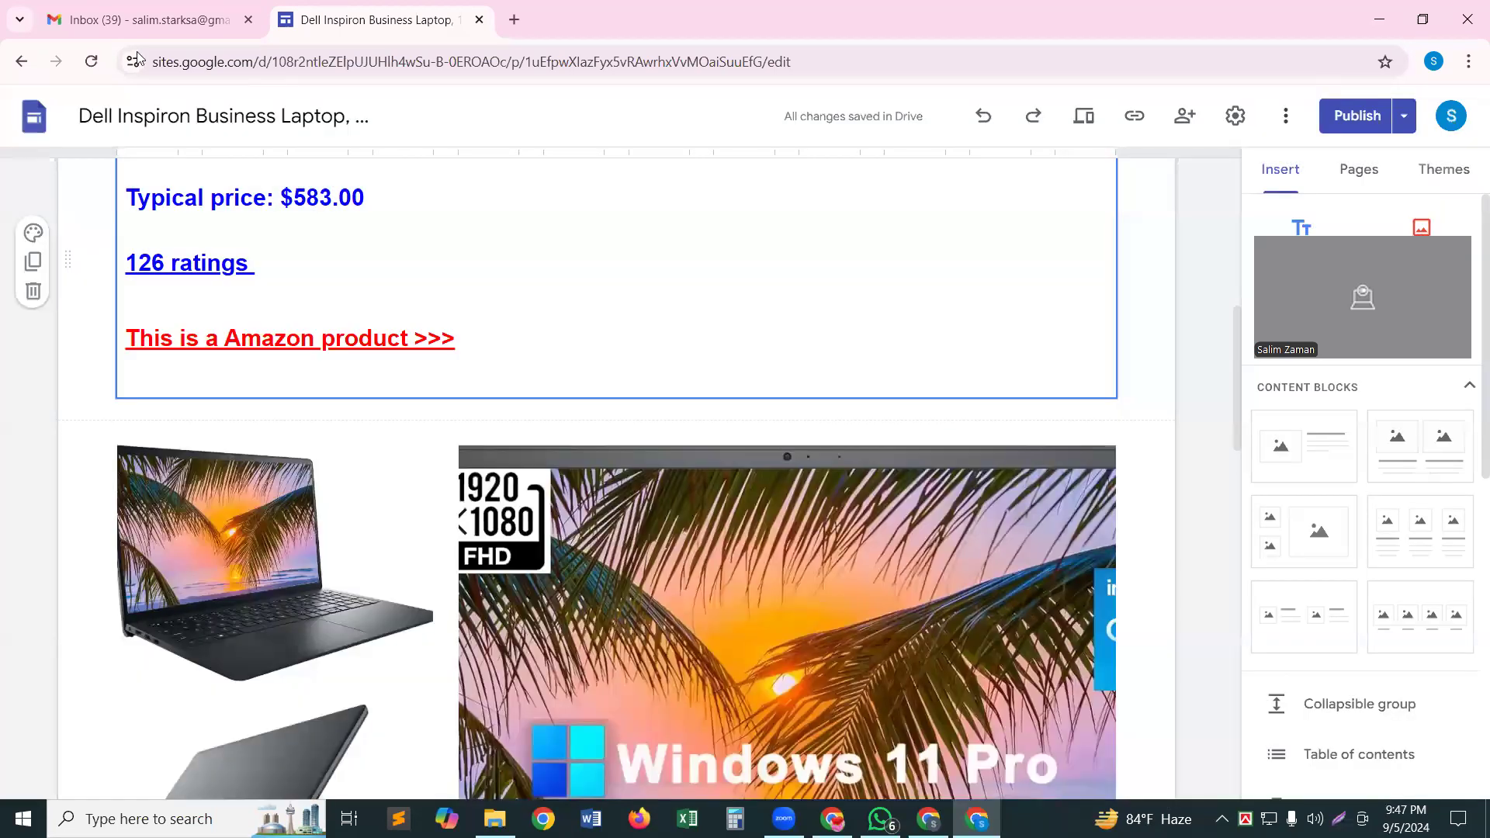
Return to the recent sites list and open the SAMSUNG 14" Galaxy Book4 Pro Laptop site with the $1199.99 deal price
left_click(17, 70)
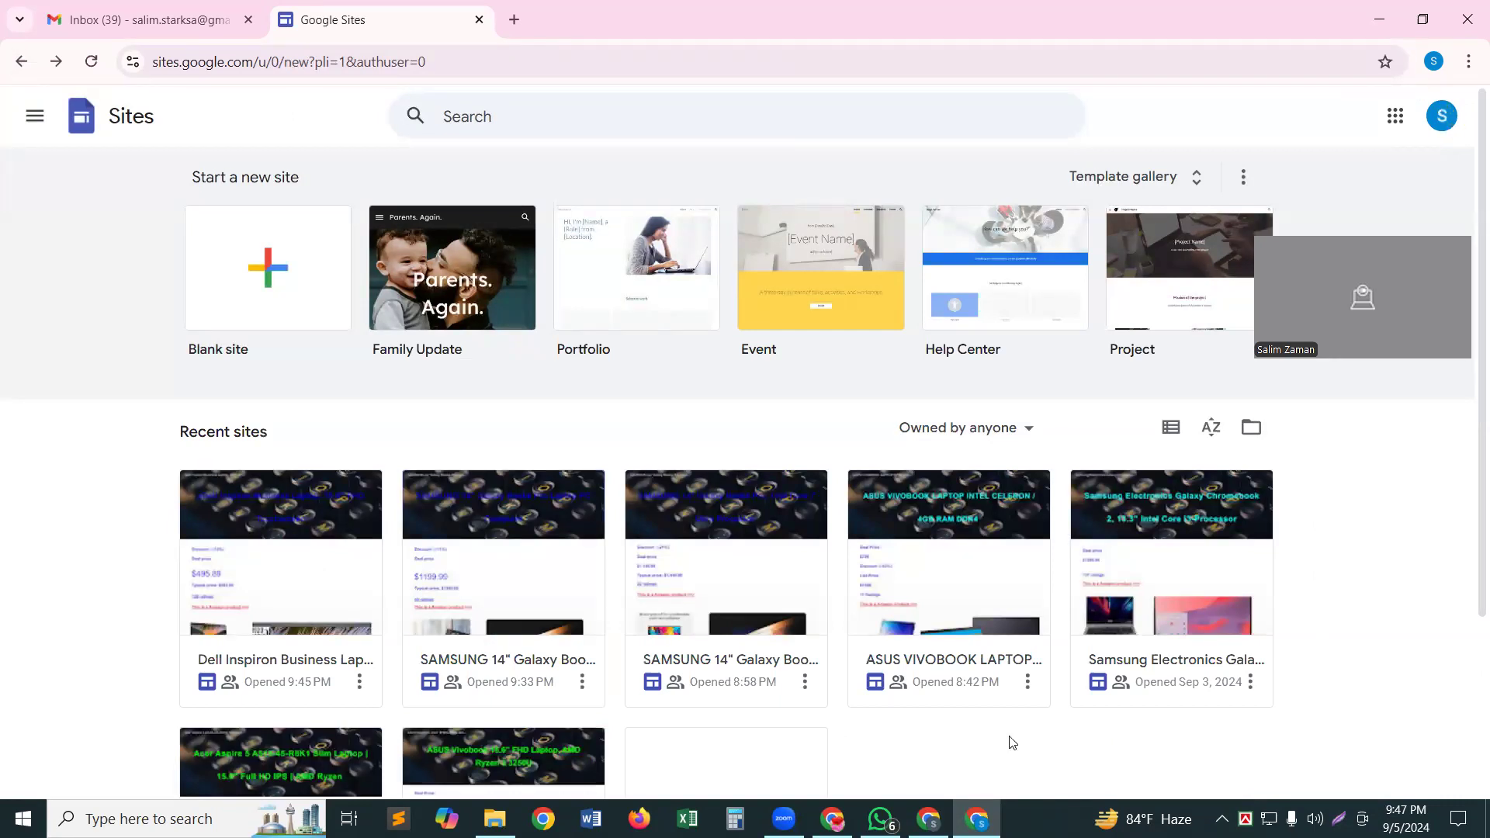
scroll(1011, 733, "down", 1)
scroll(1011, 733, "down", 2)
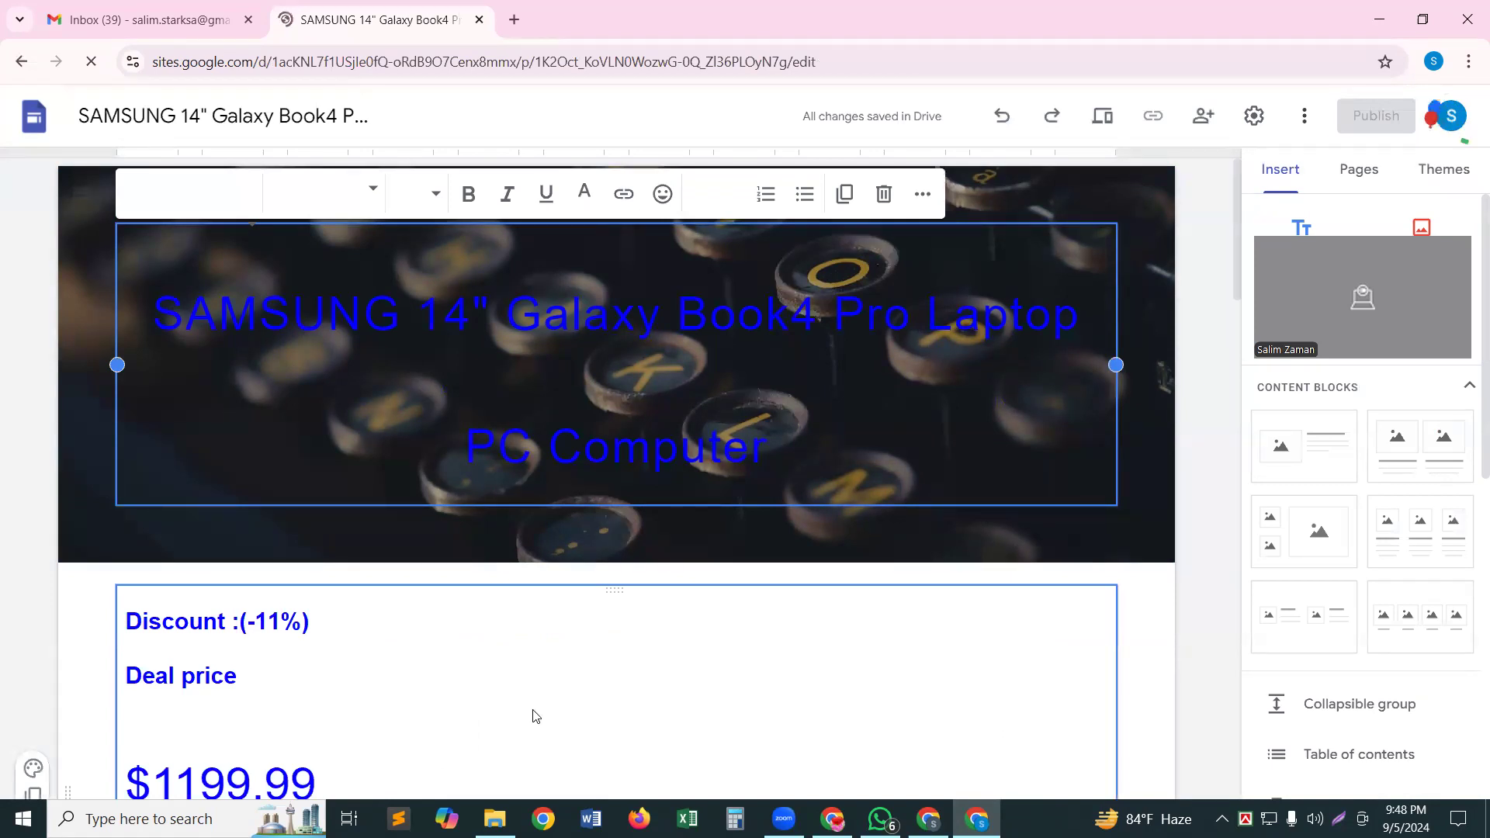
Make the header title "SAMSUNG 14" Galaxy Book4 Pro Laptop PC Computer" bold and colour it bright green (#00ff00)
scroll(533, 710, "down", 3)
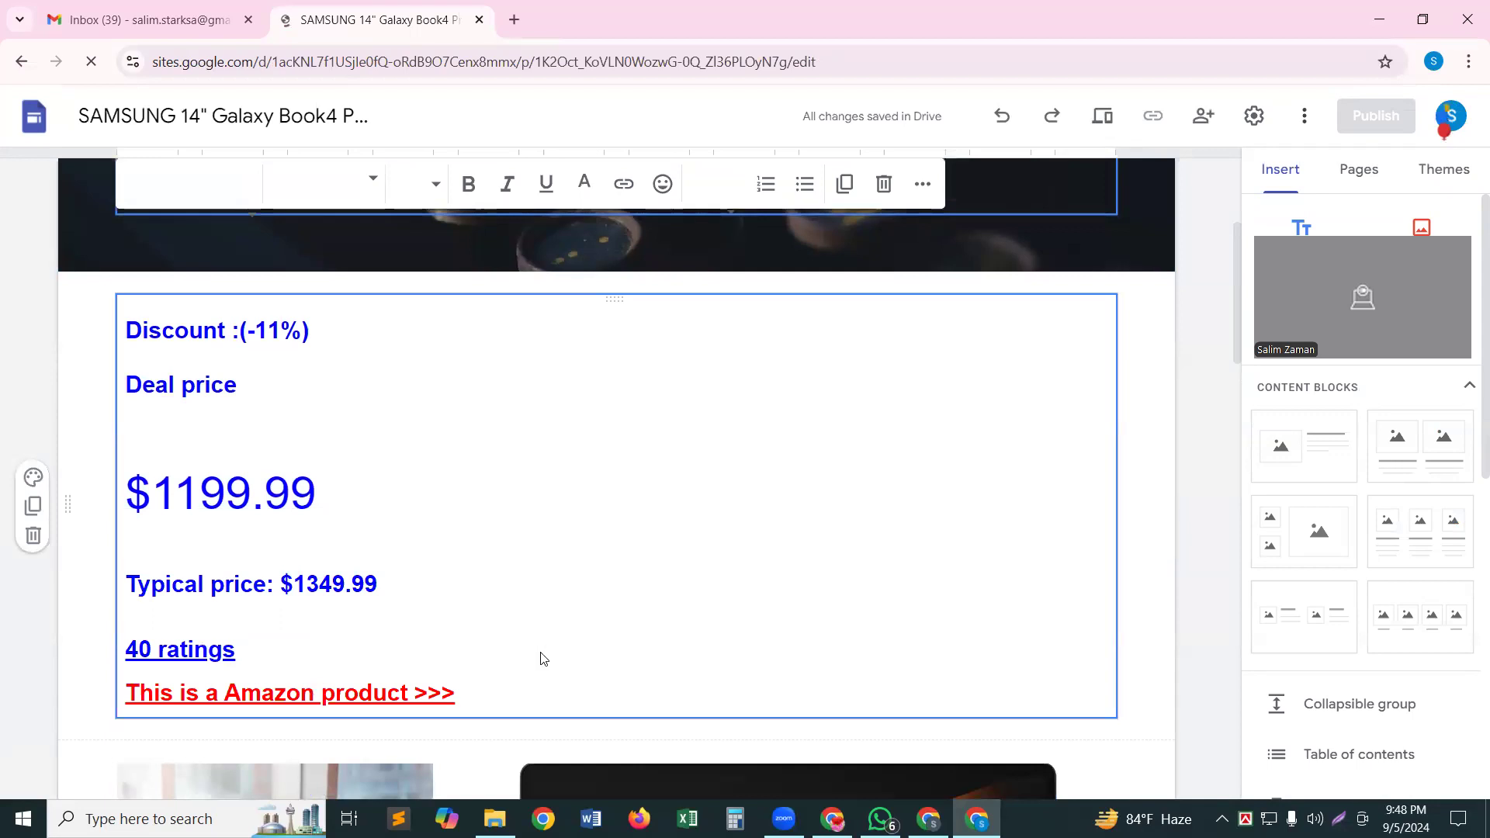
scroll(542, 652, "down", 2)
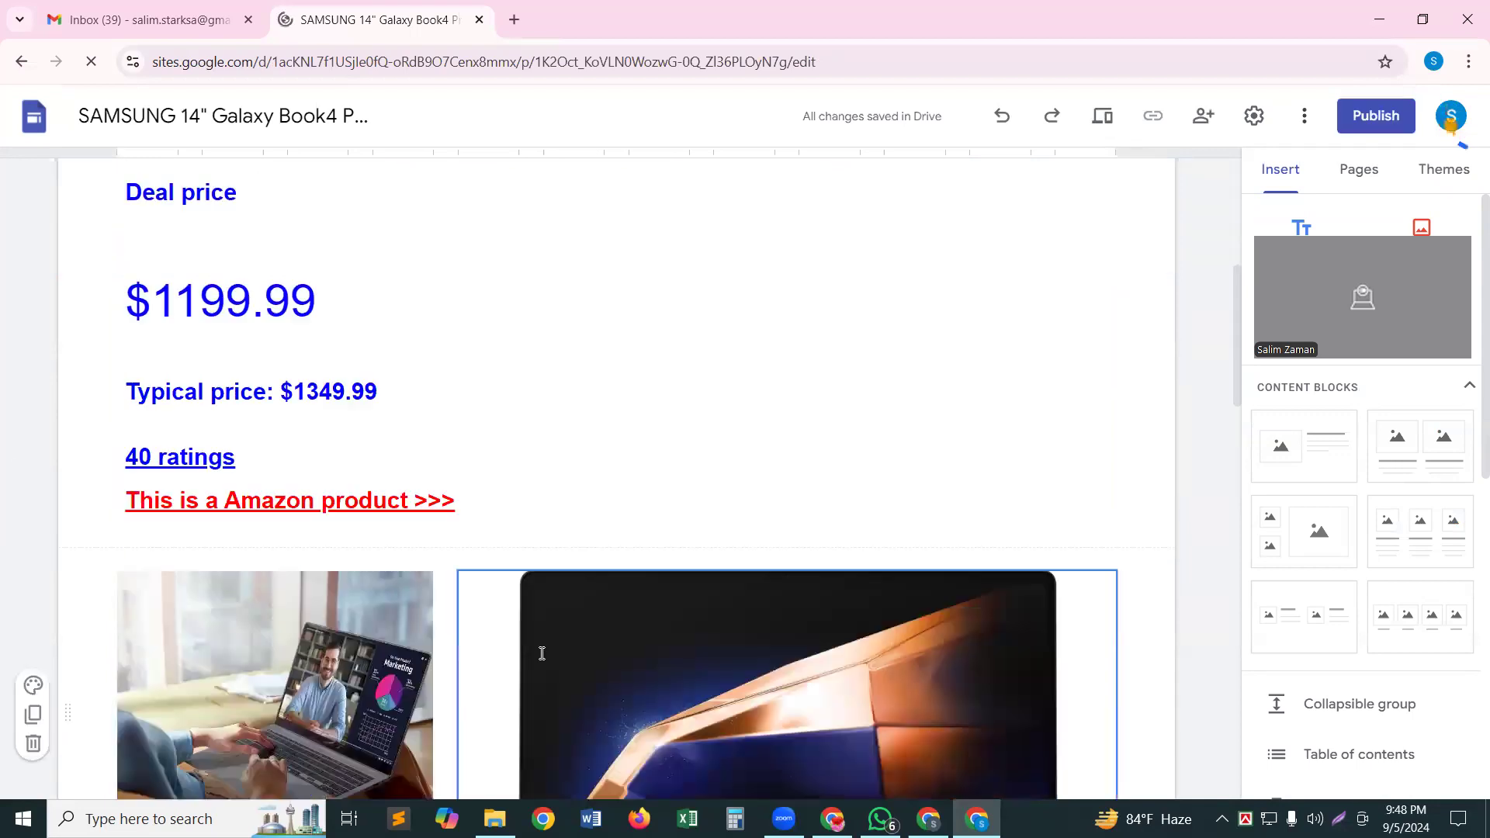
scroll(617, 426, "up", 2)
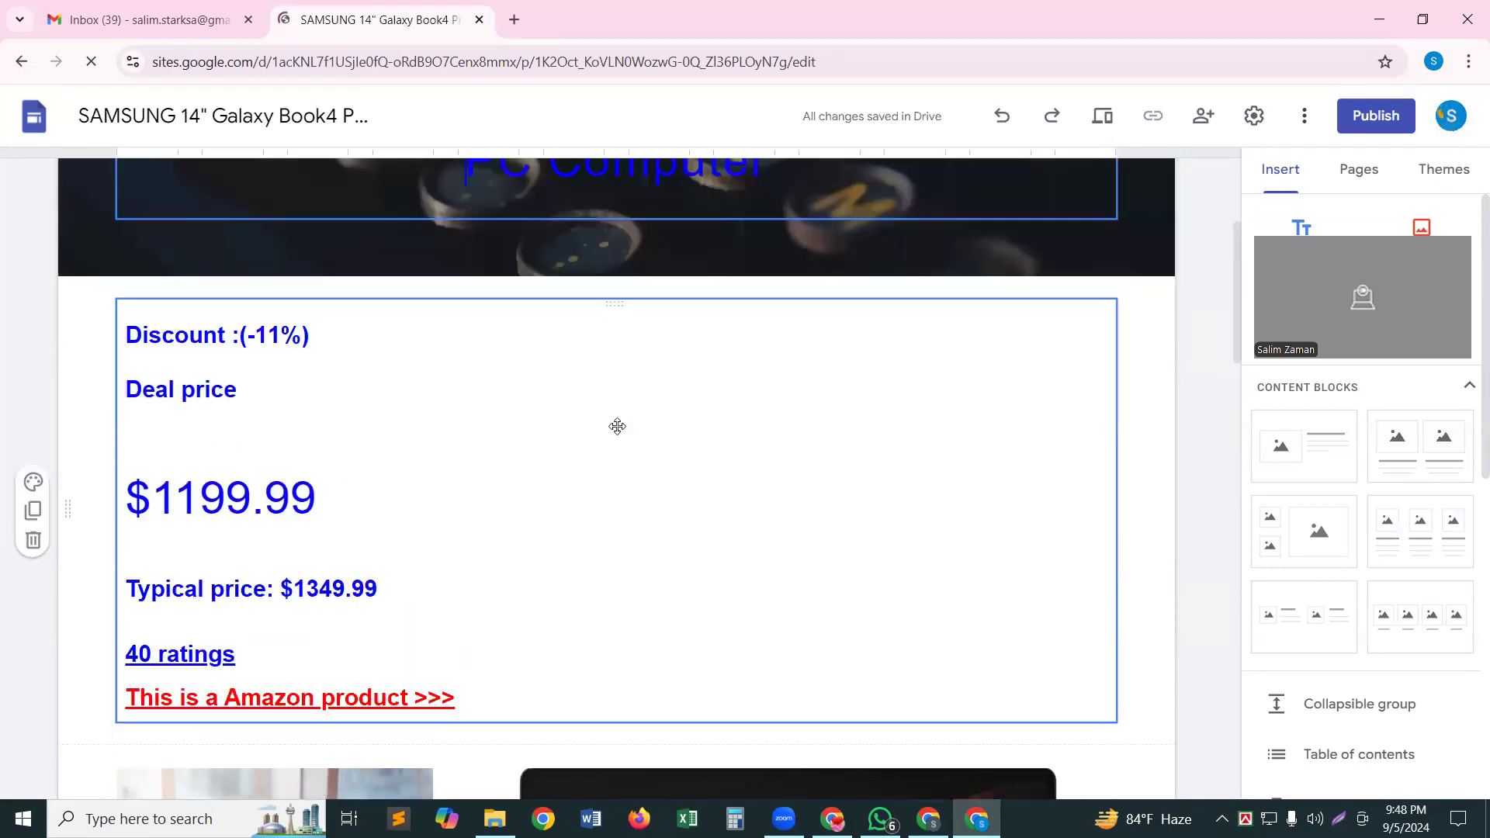
scroll(617, 426, "up", 3)
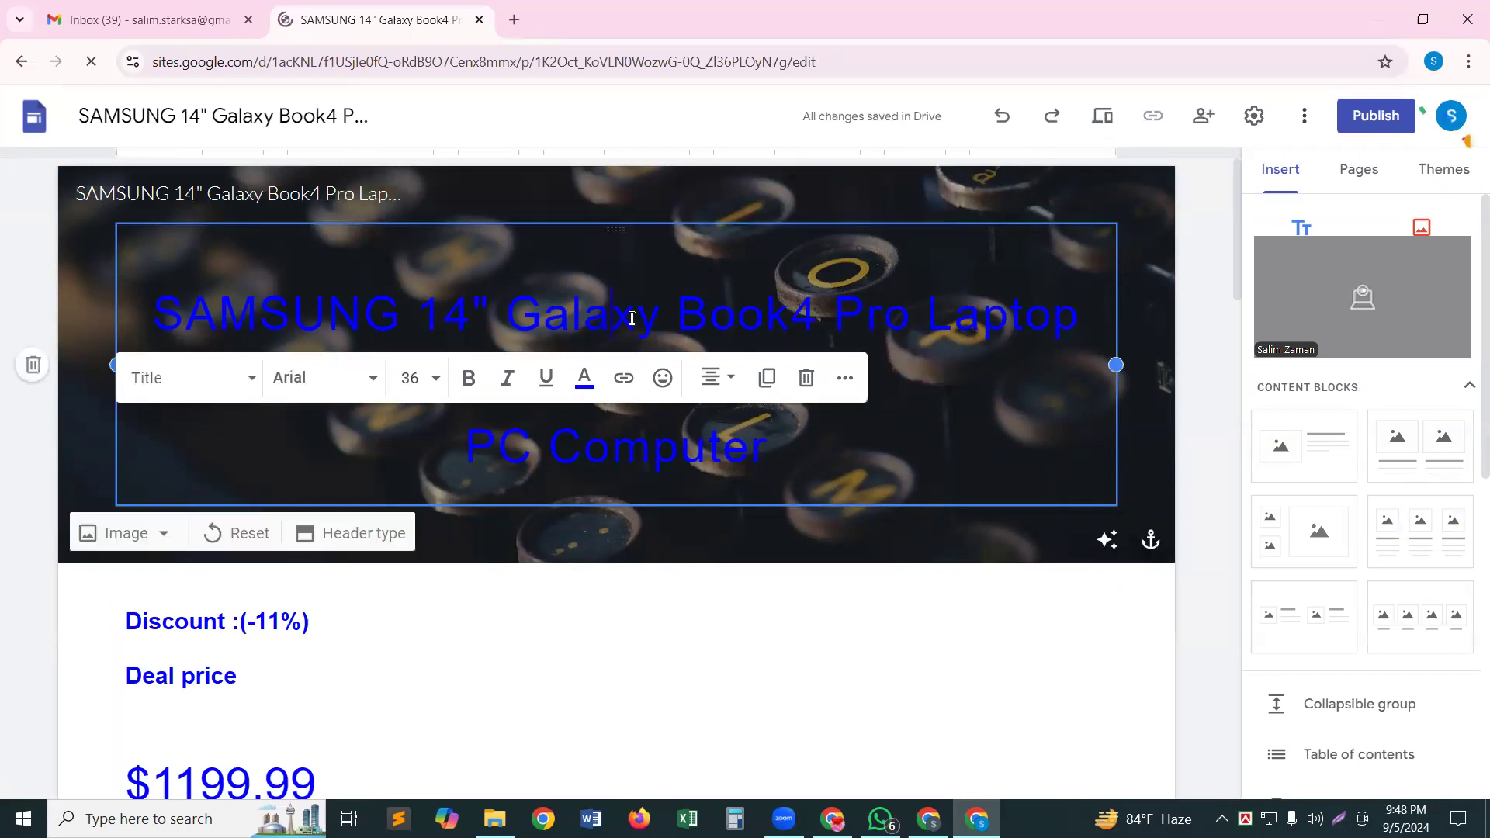
triple_click(632, 318)
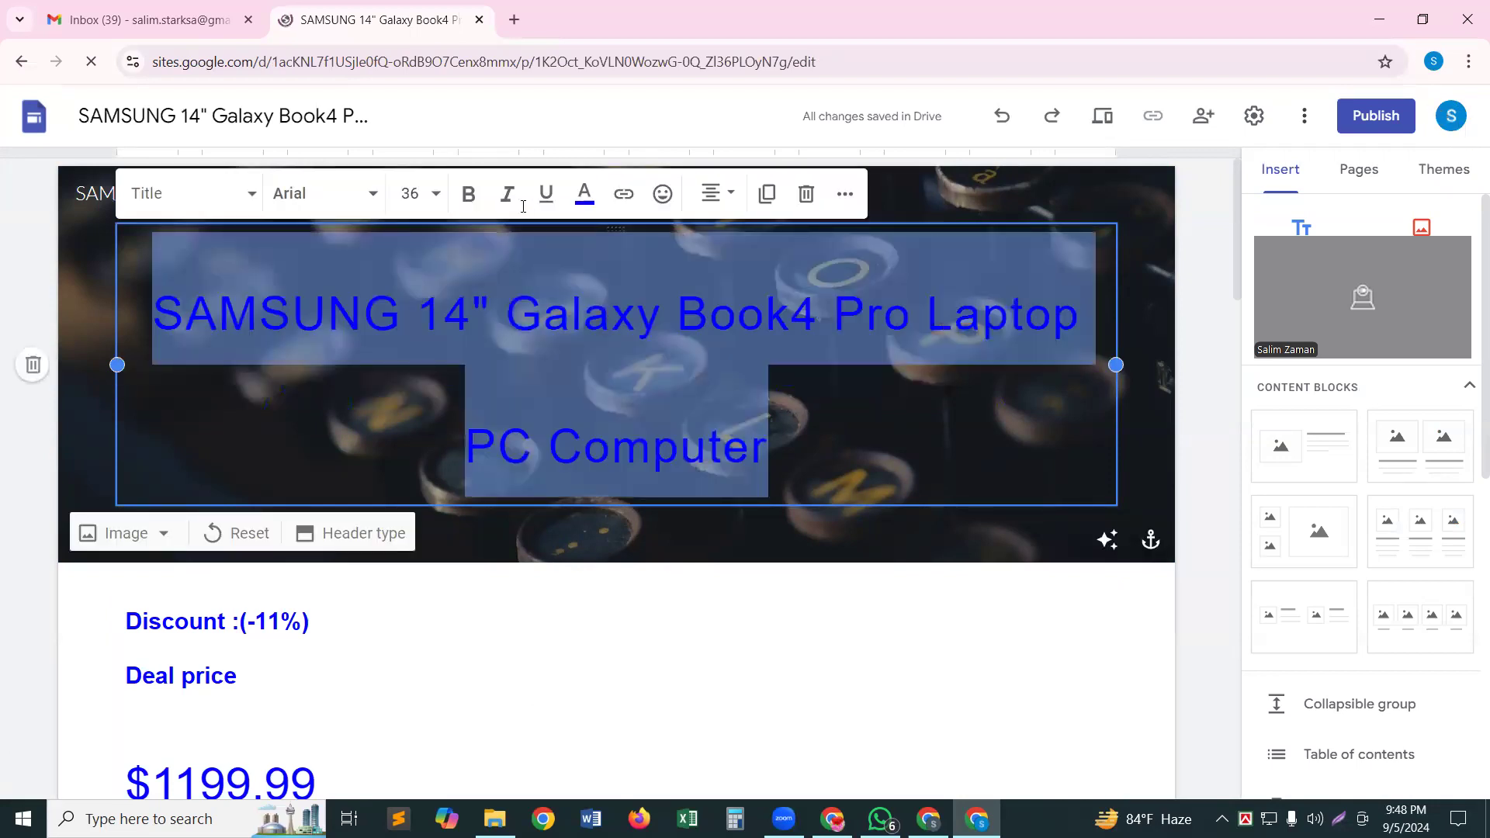
left_click(467, 194)
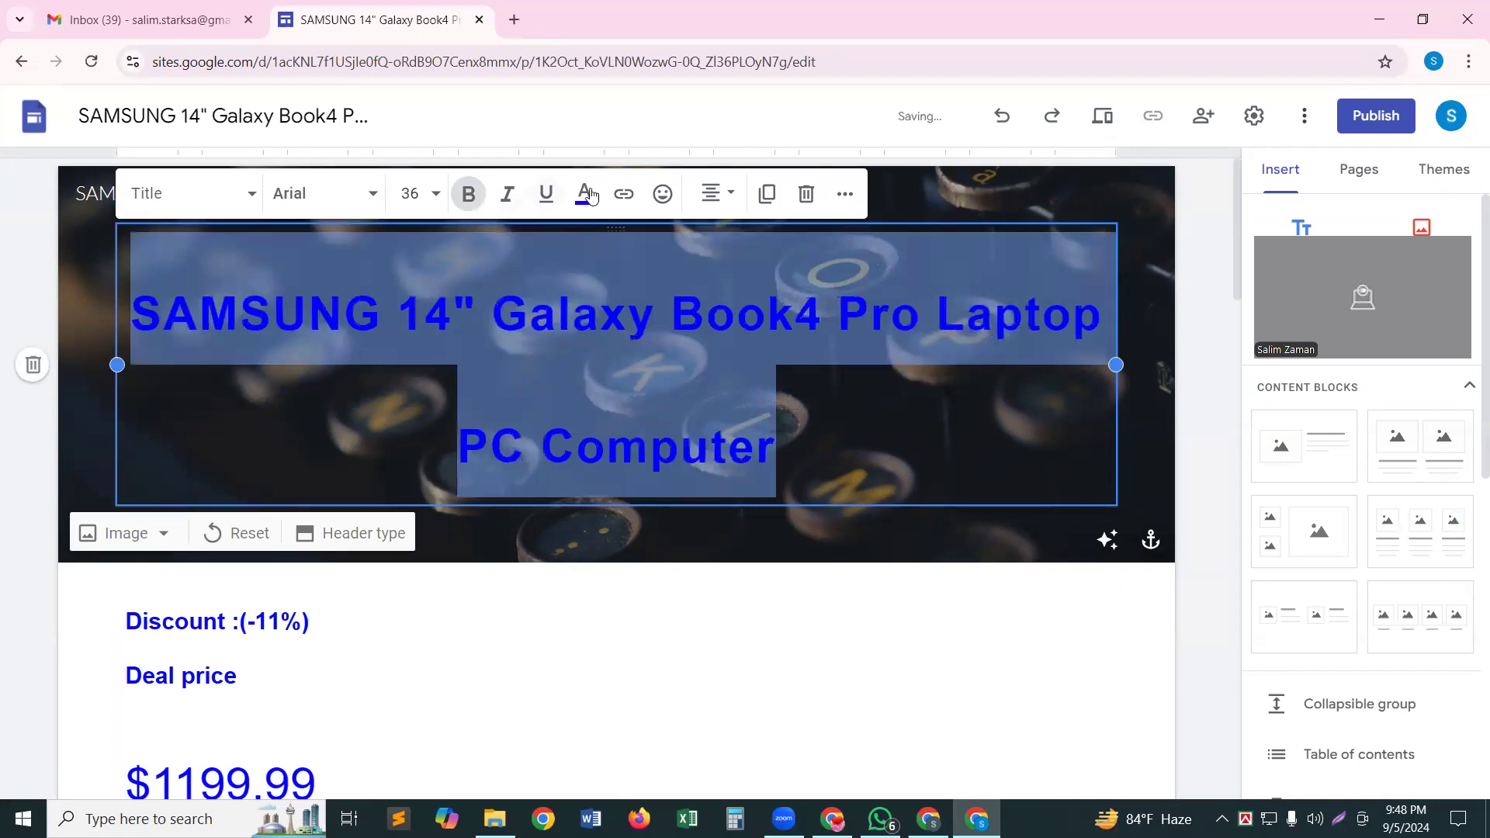
left_click(586, 194)
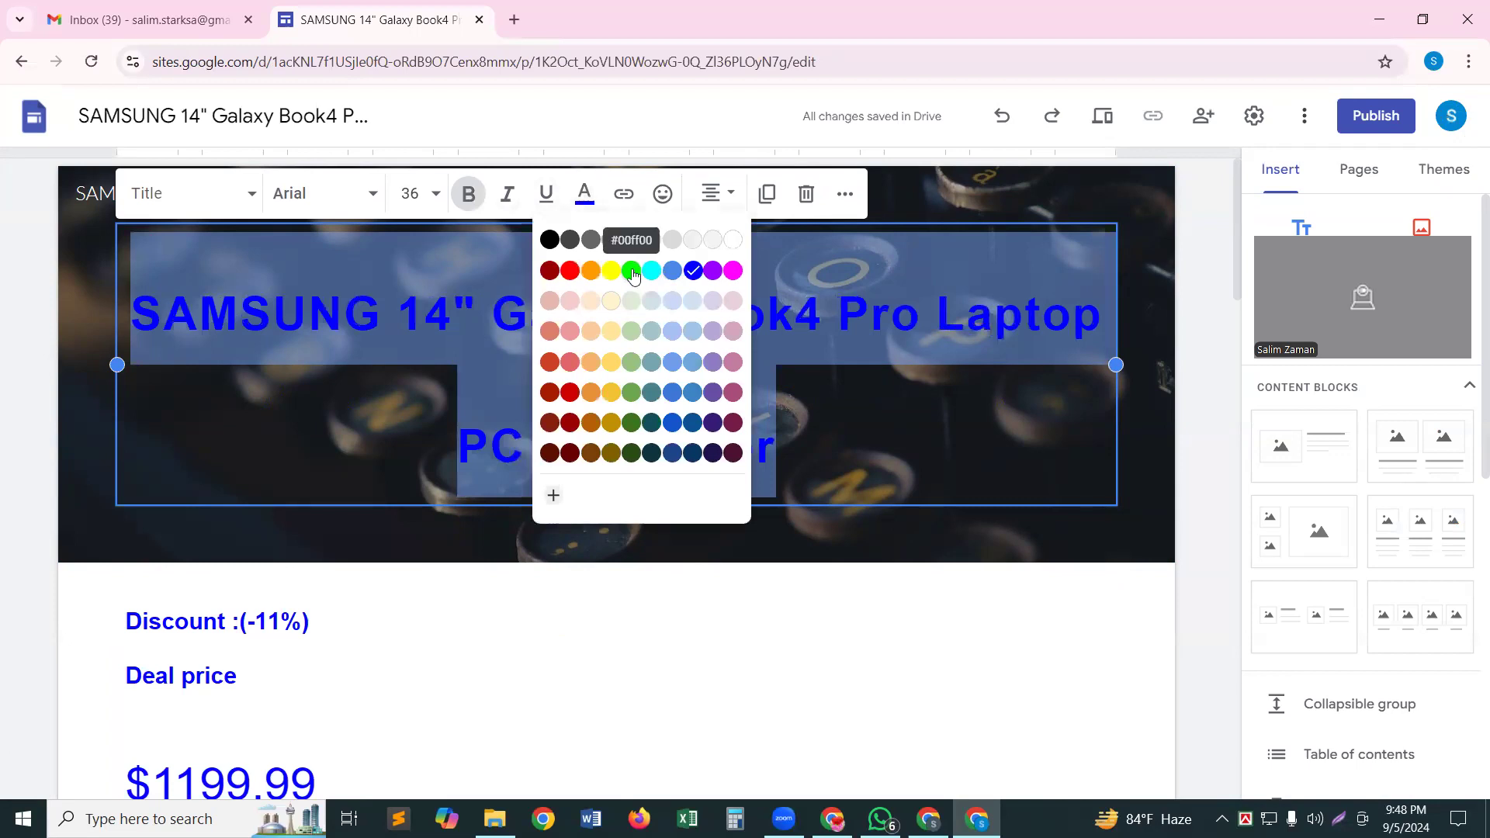
left_click(632, 271)
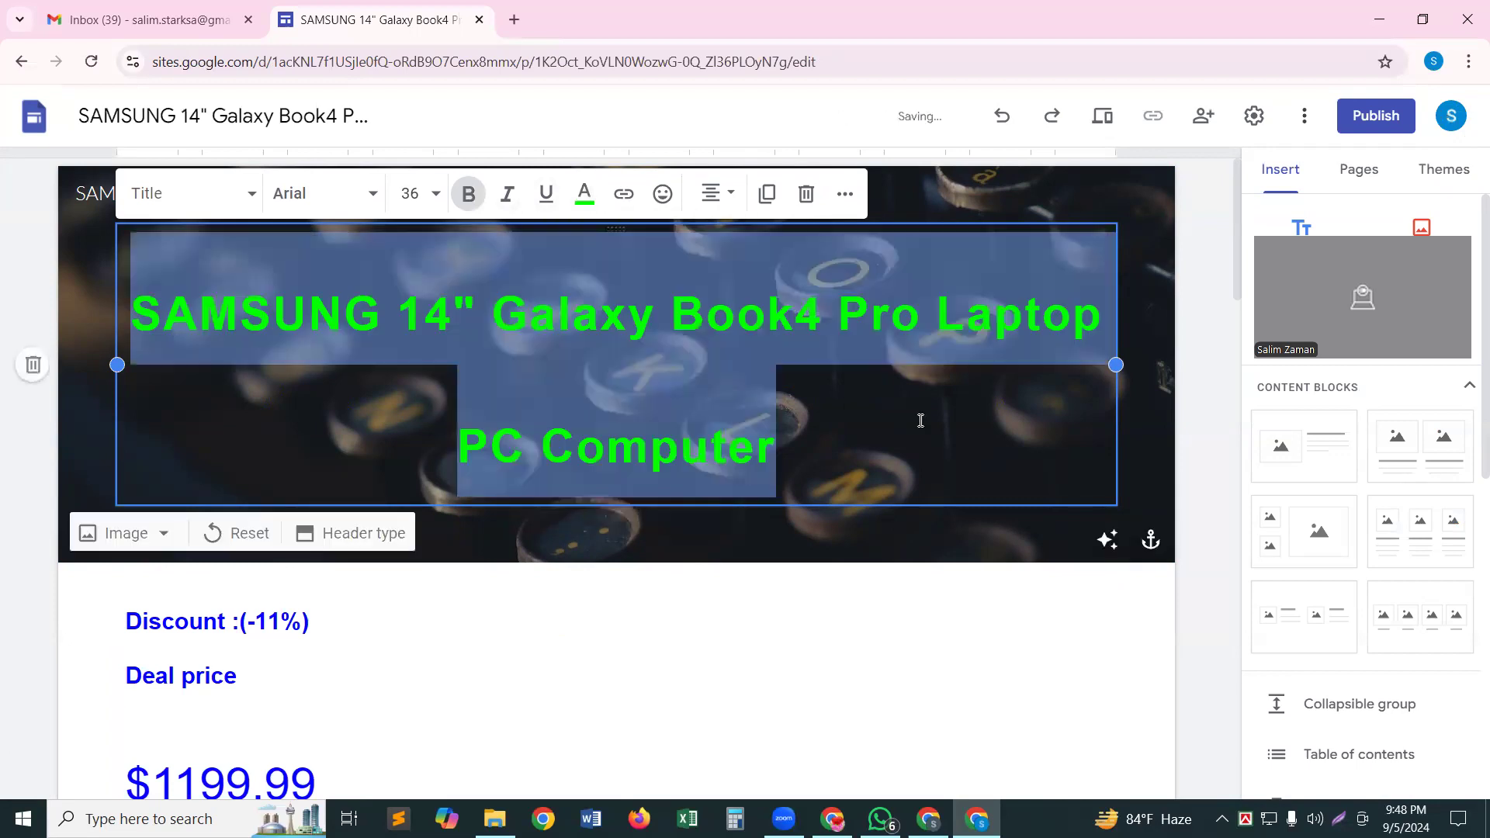
left_click(920, 421)
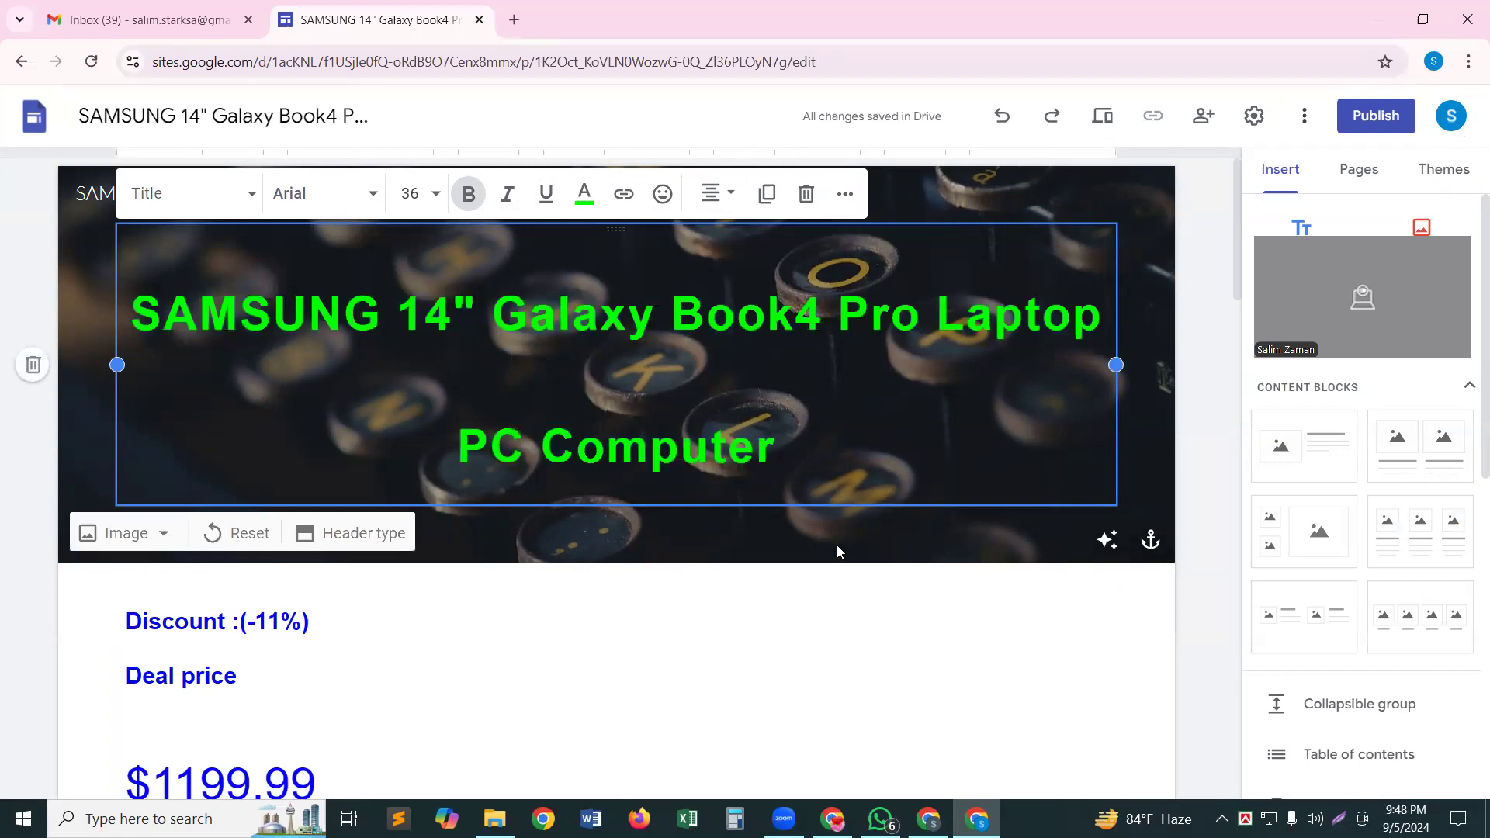
Check the "This is a Amazon product >>>" link by opening its Amazon product page, and close that page again
scroll(816, 563, "down", 4)
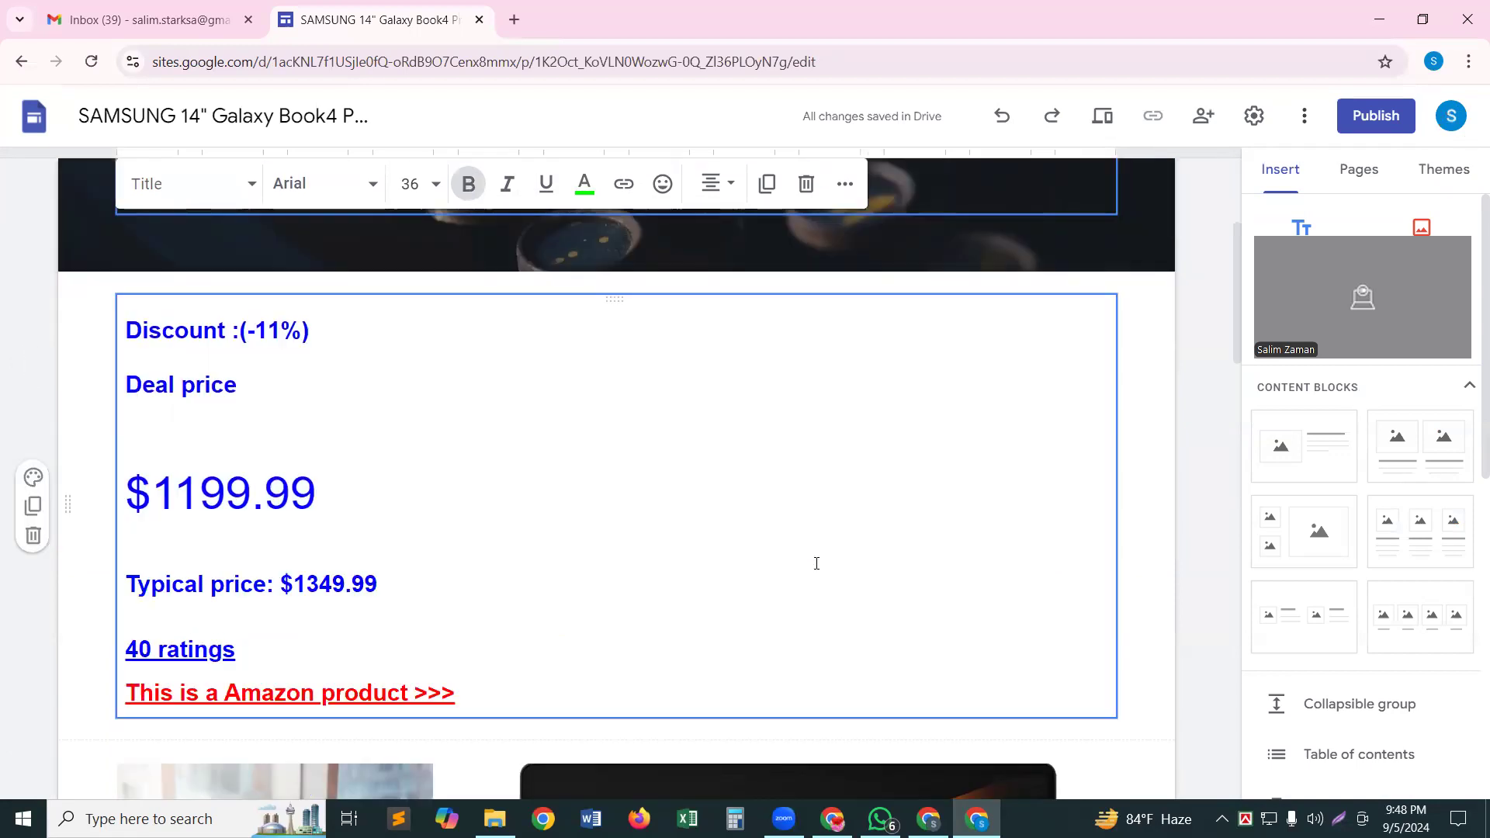
scroll(816, 564, "down", 1)
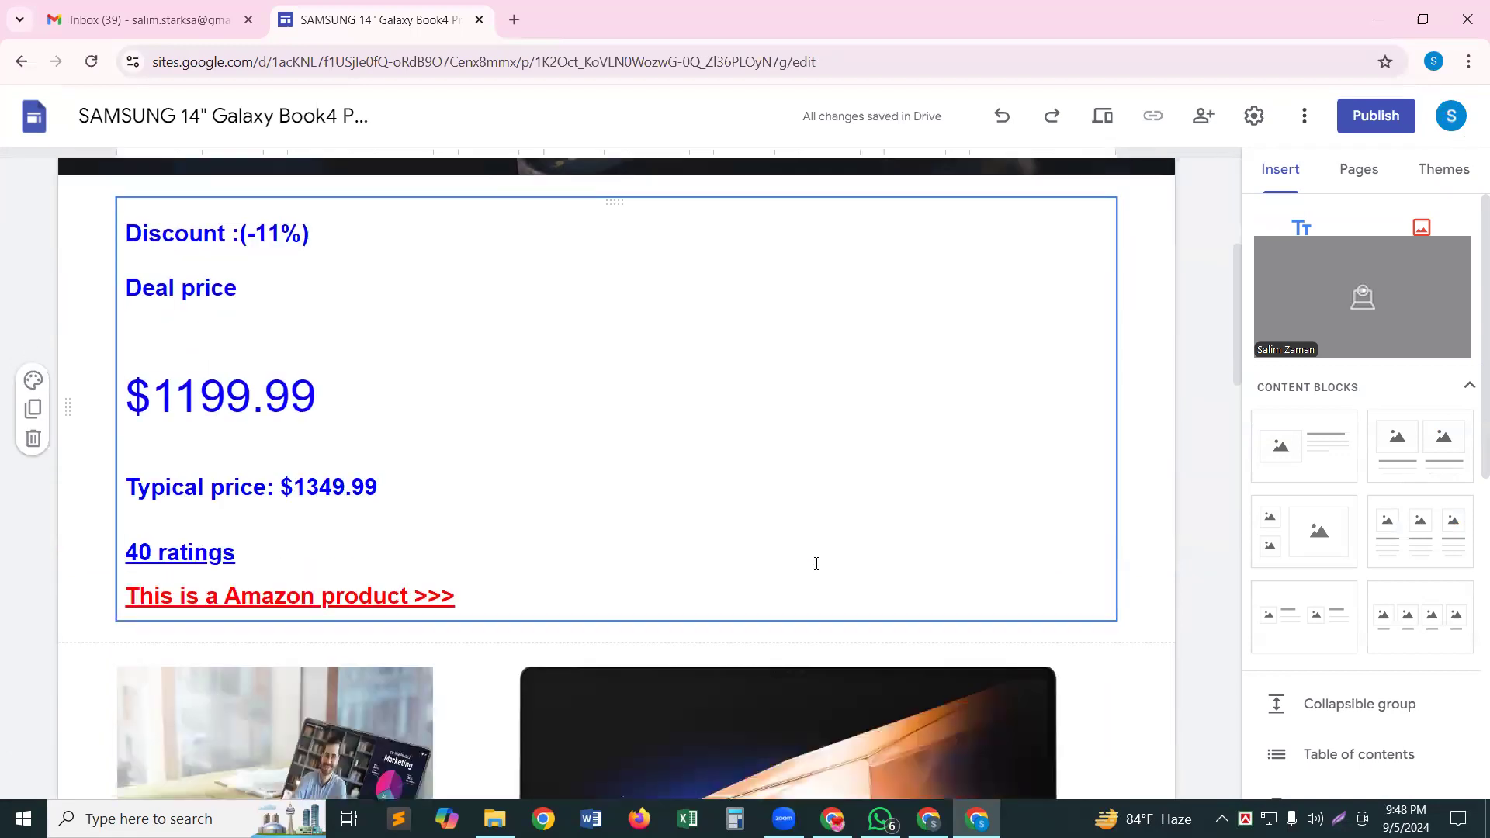
left_click(243, 594)
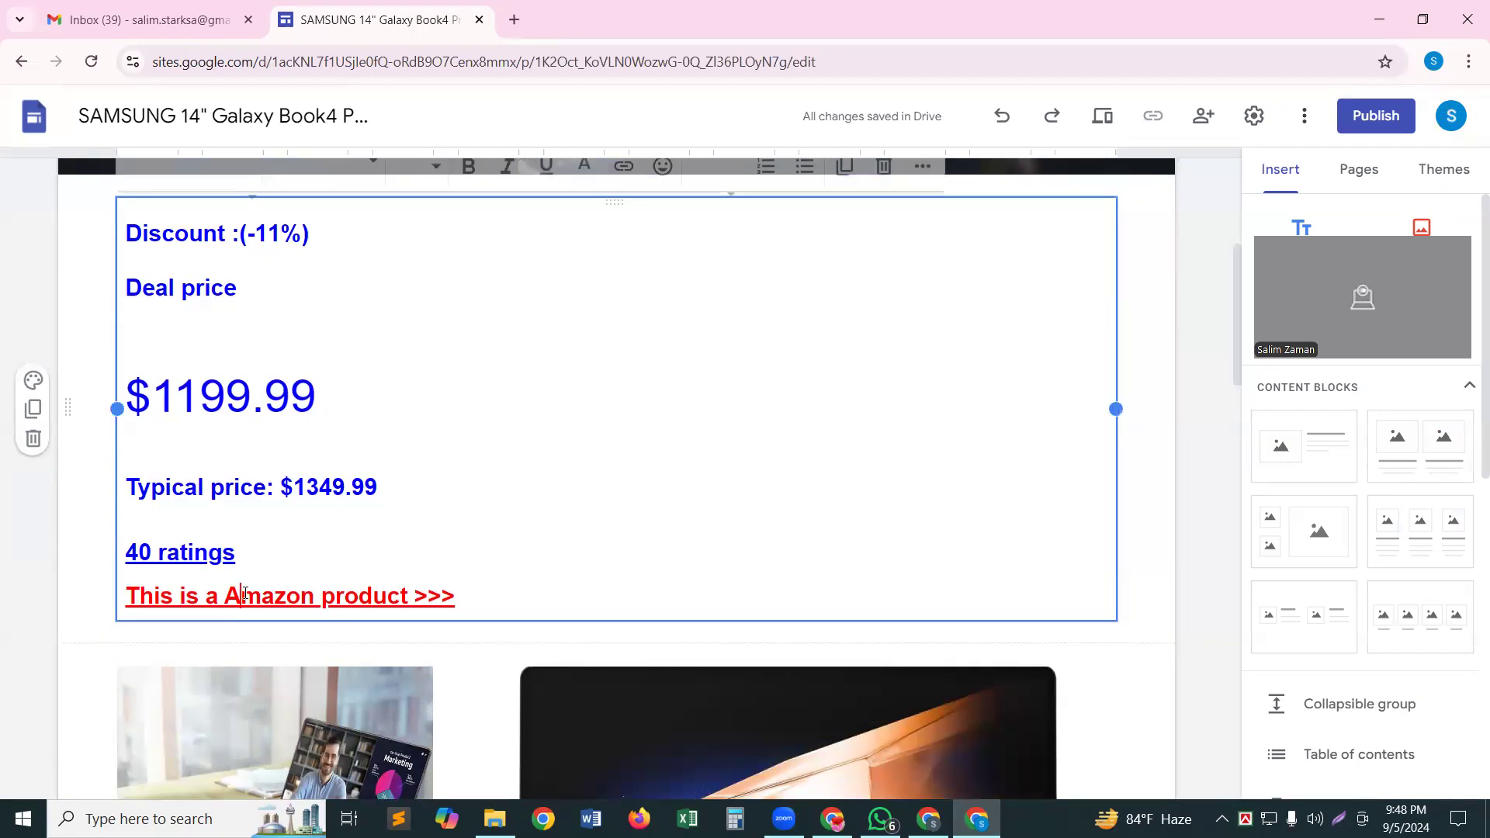
double_click(243, 594)
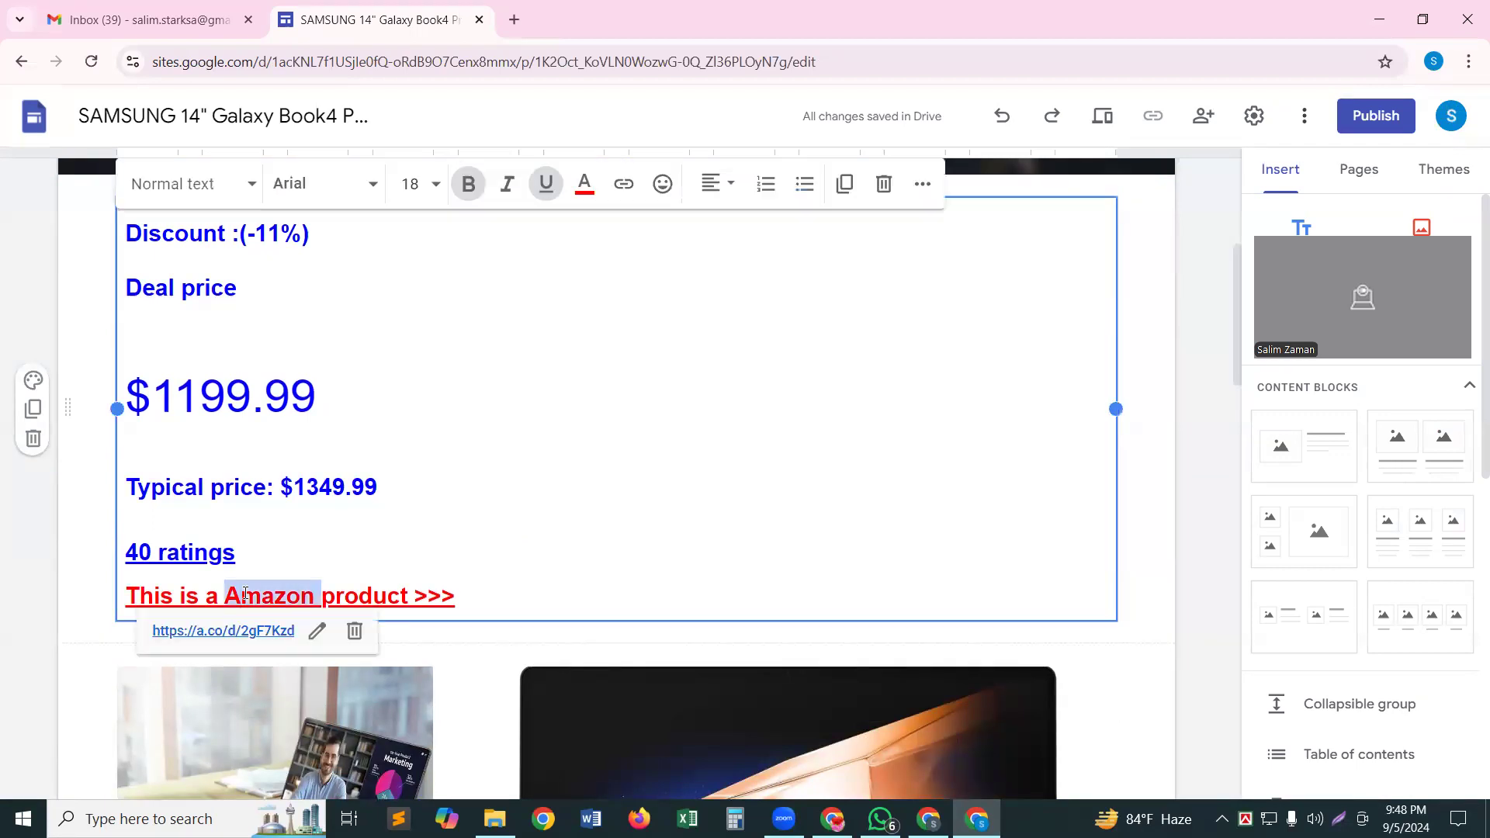
left_click(237, 632)
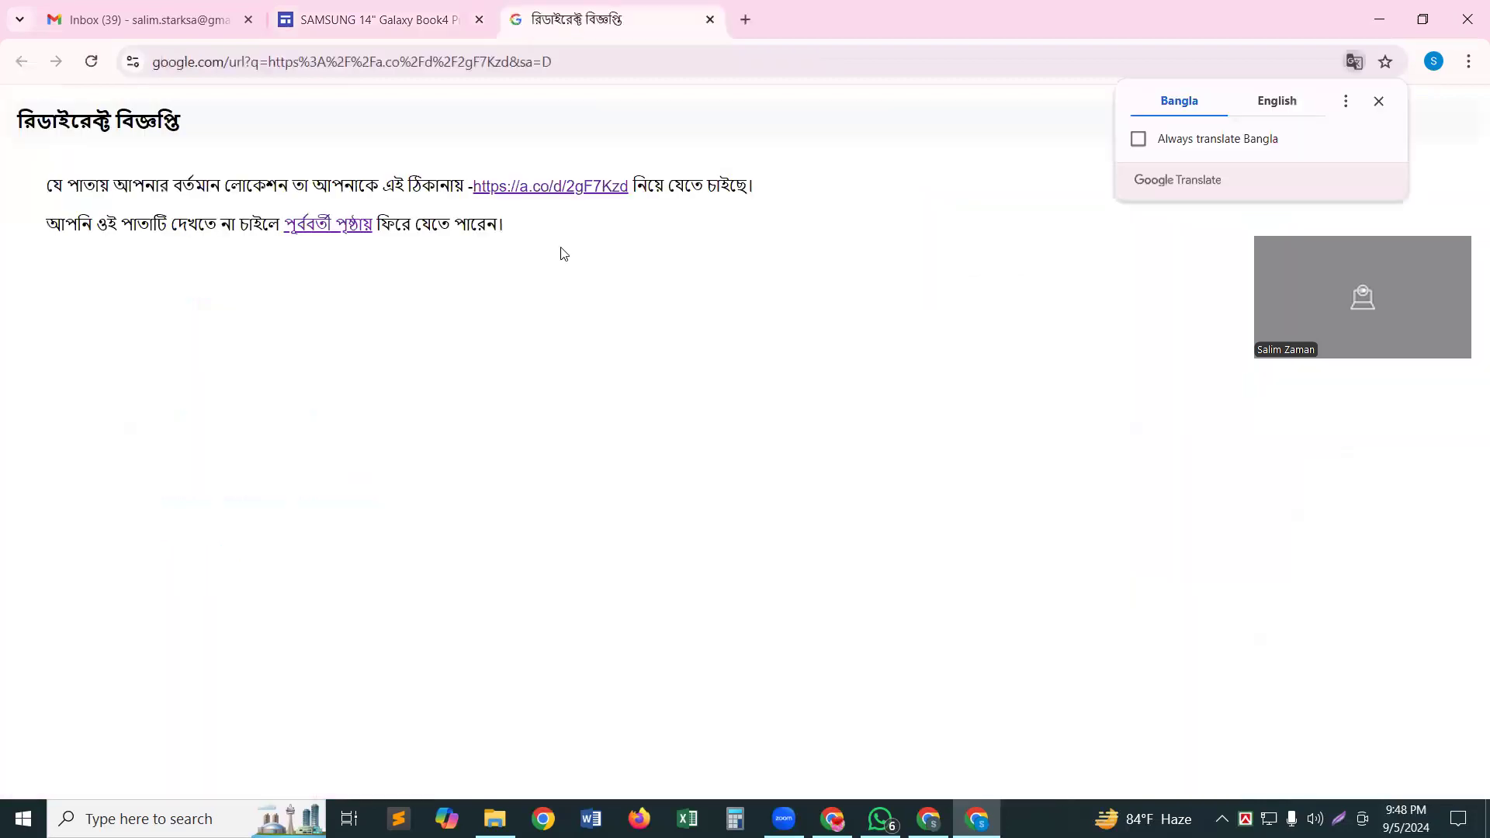
left_click(538, 190)
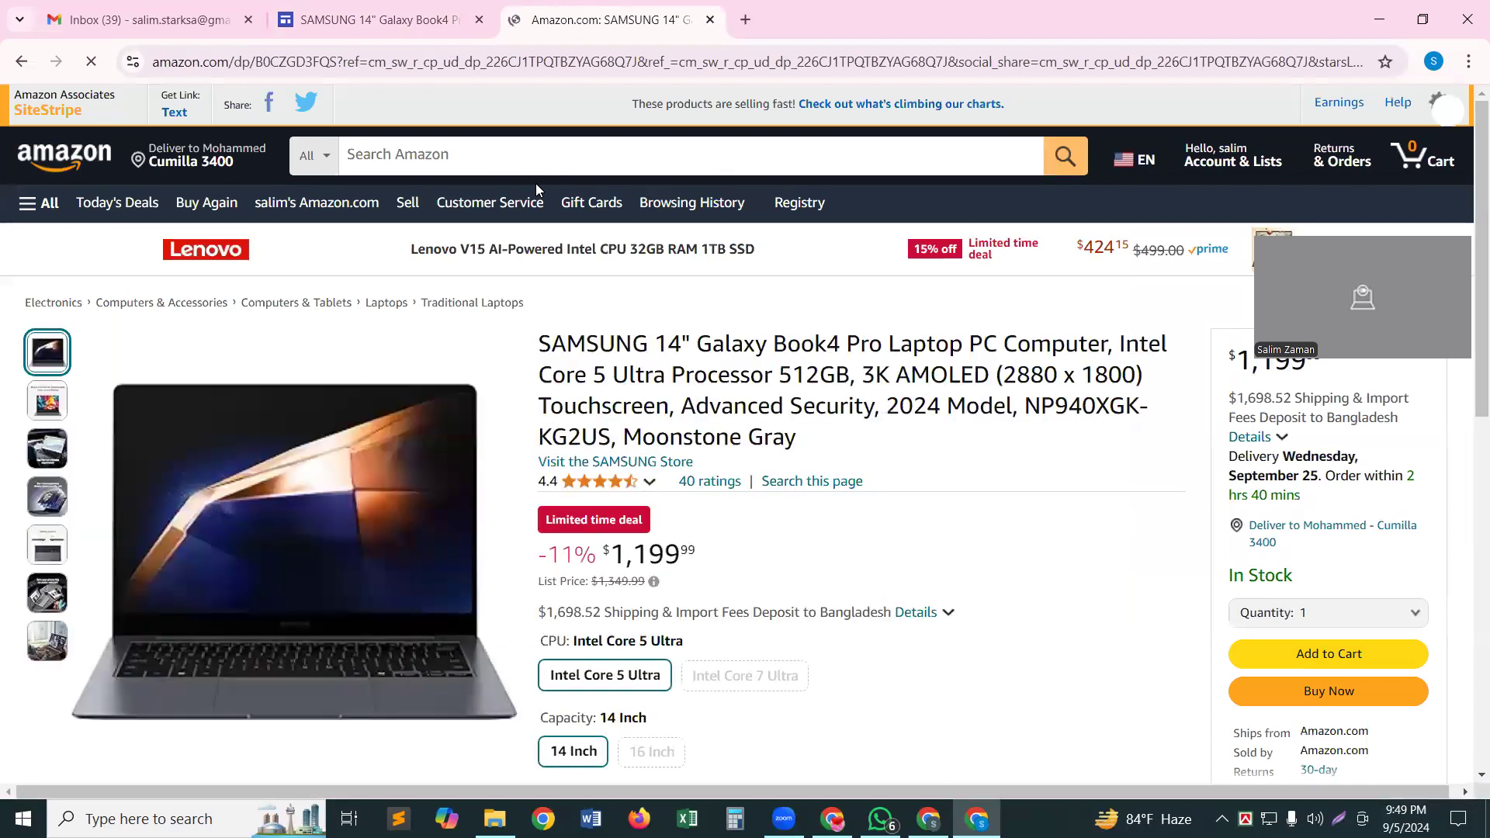
key("ctrl+w")
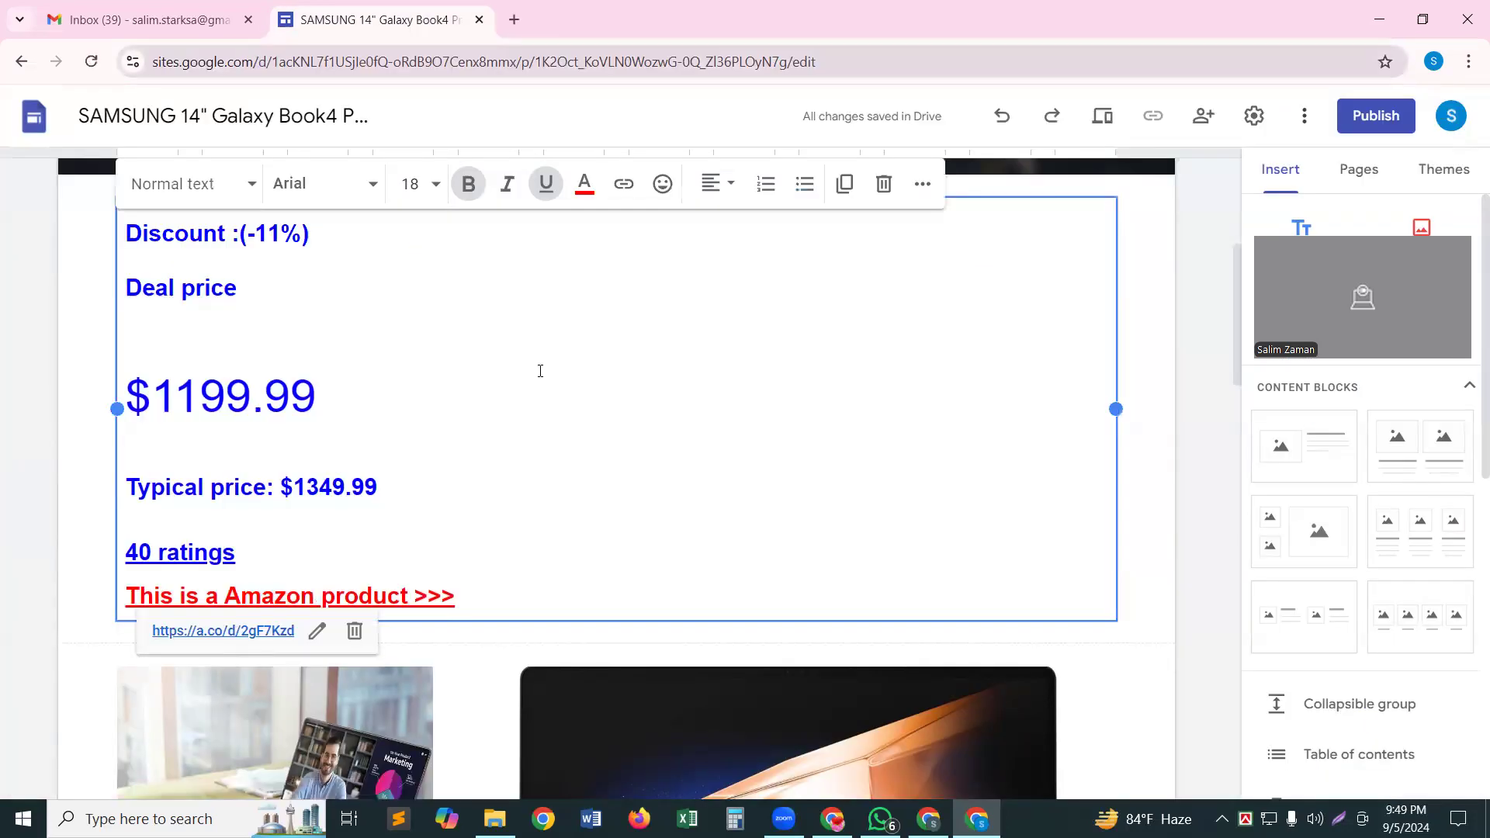
Start publishing the site and try the web address samsung-14"-galaxy-book4-pro-la
scroll(543, 368, "up", 5)
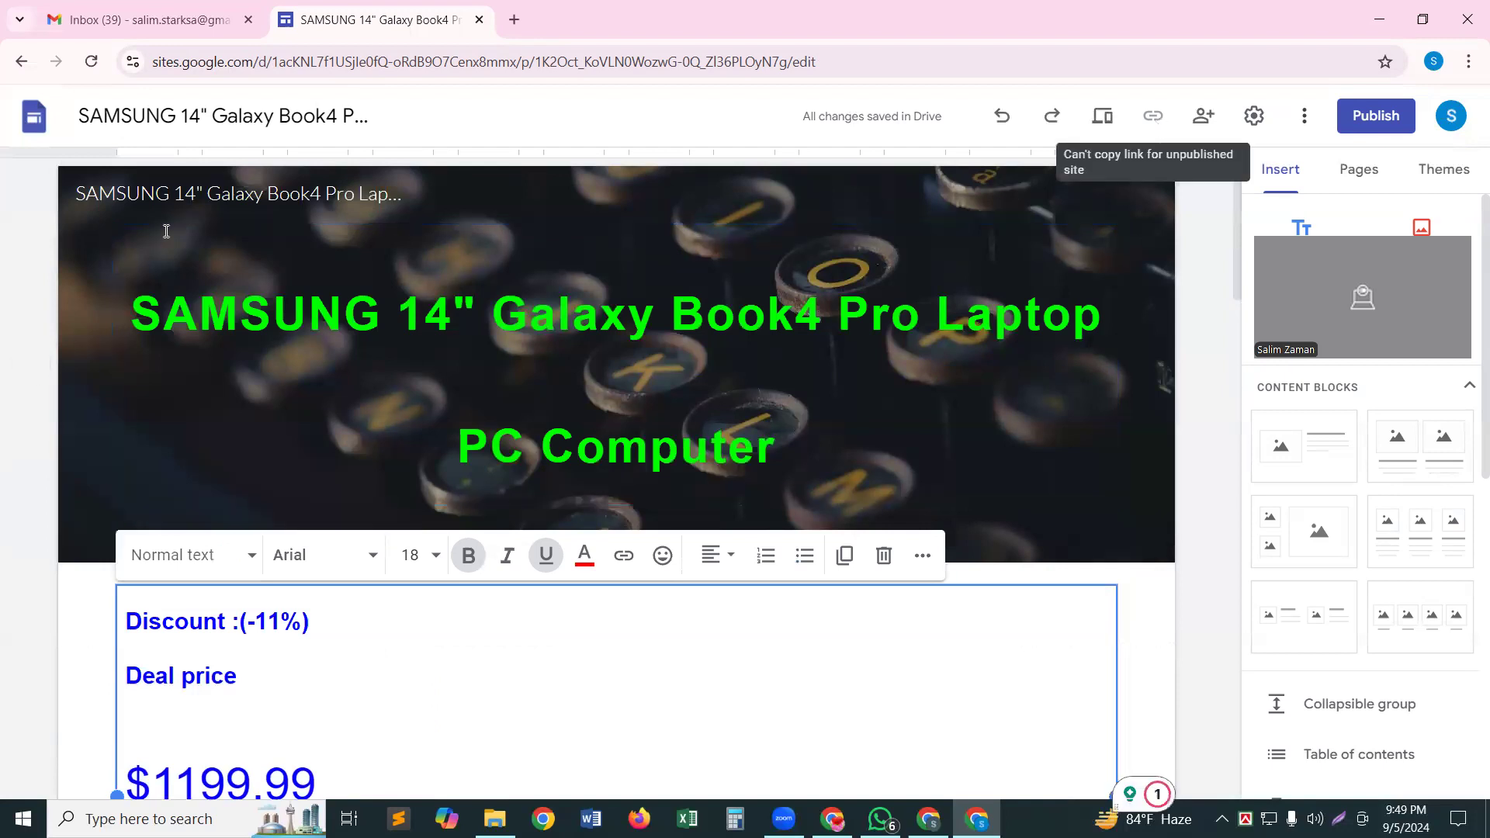
double_click(159, 115)
key("ctrl+a")
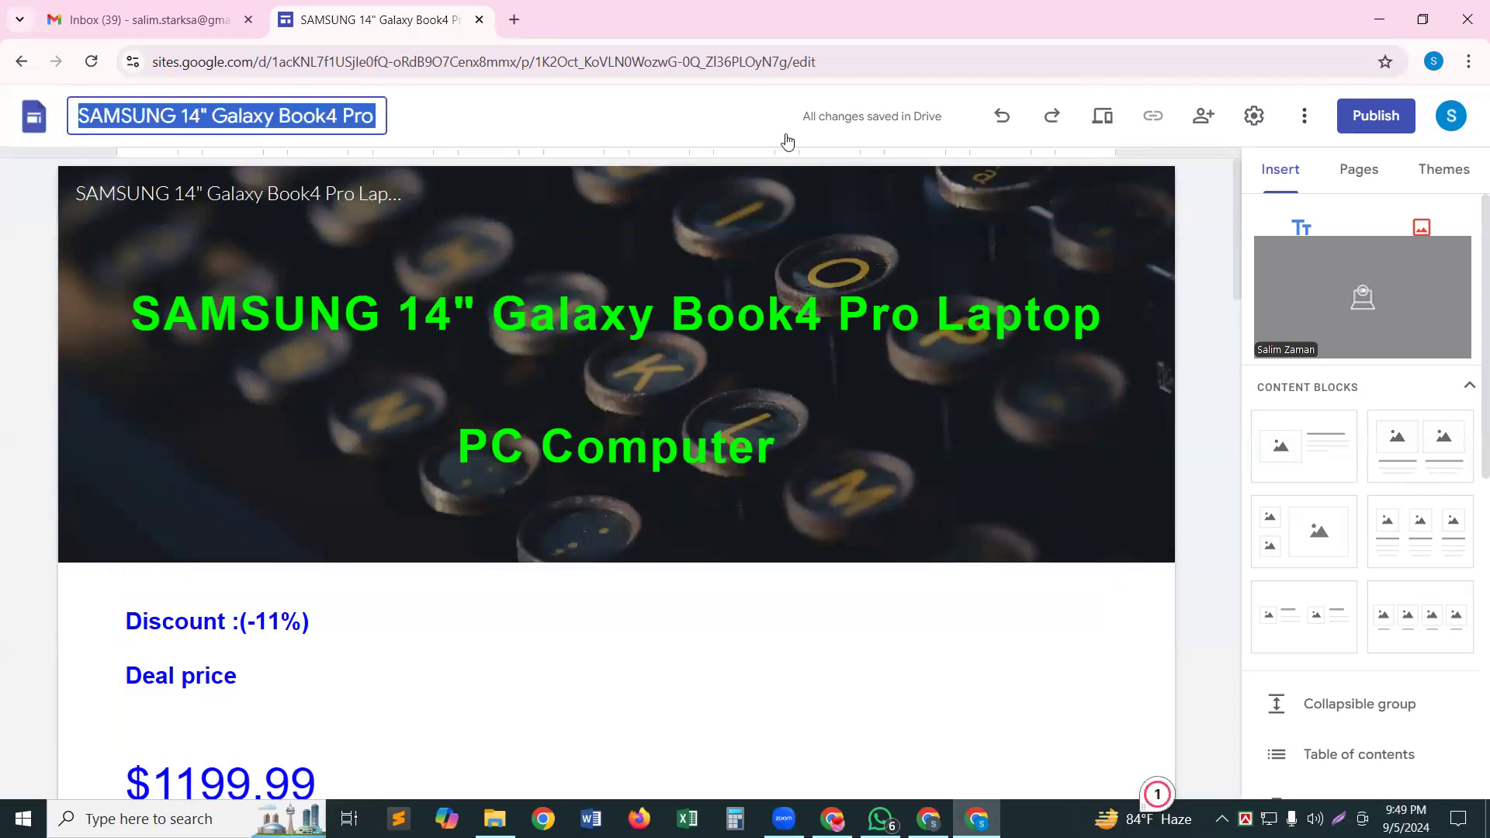
left_click(1403, 115)
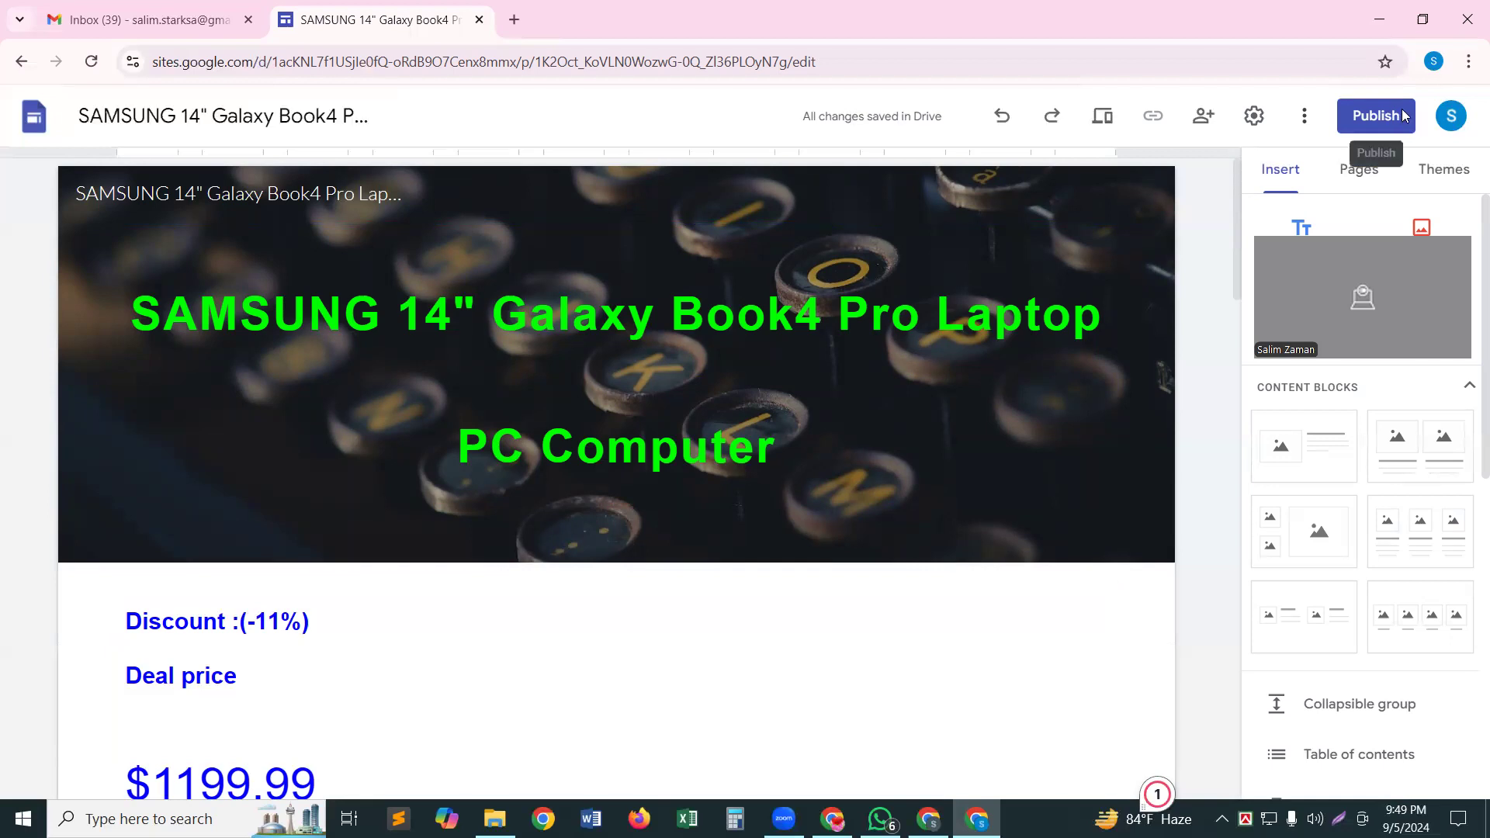
left_click(1403, 115)
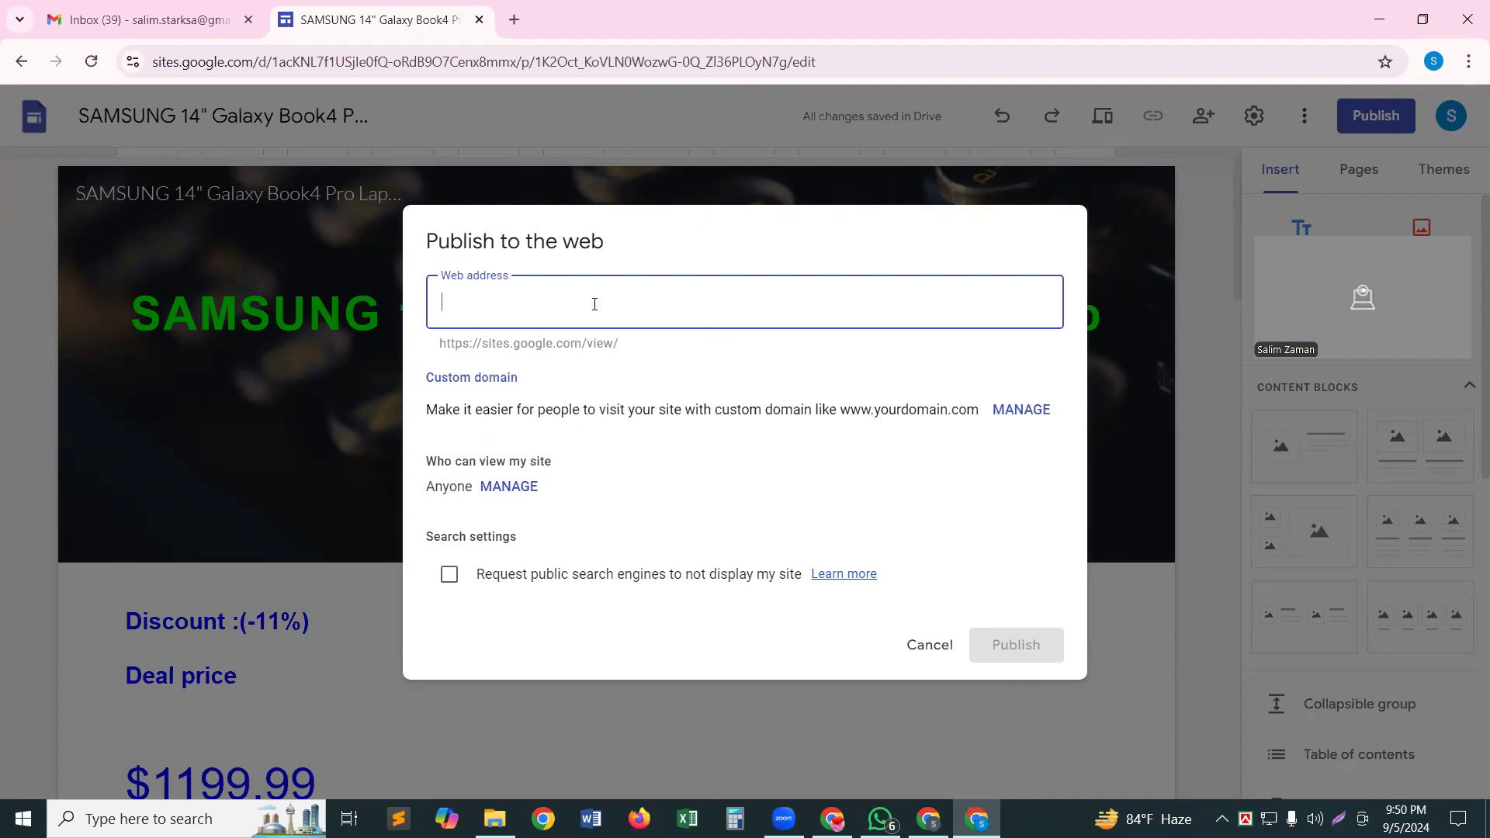
type("samsung-14\"-galaxy-book4-pro-la")
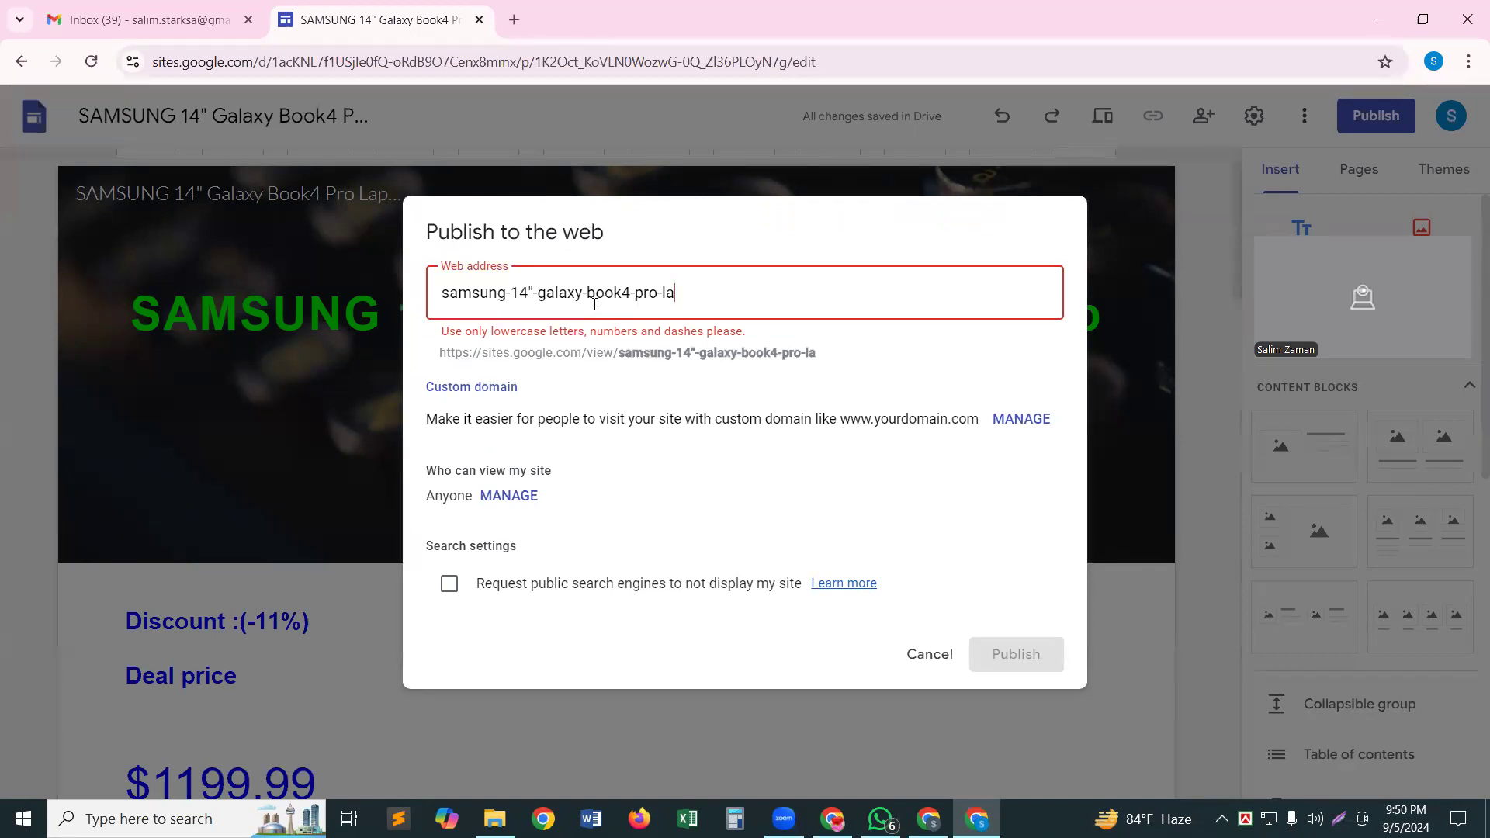
Change the site's web address to samsung-14hh
key("BackSpace")
key("BackSpace")
key("BackSpace")
key("BackSpace")
key("BackSpace")
key("BackSpace")
key("BackSpace")
key("BackSpace")
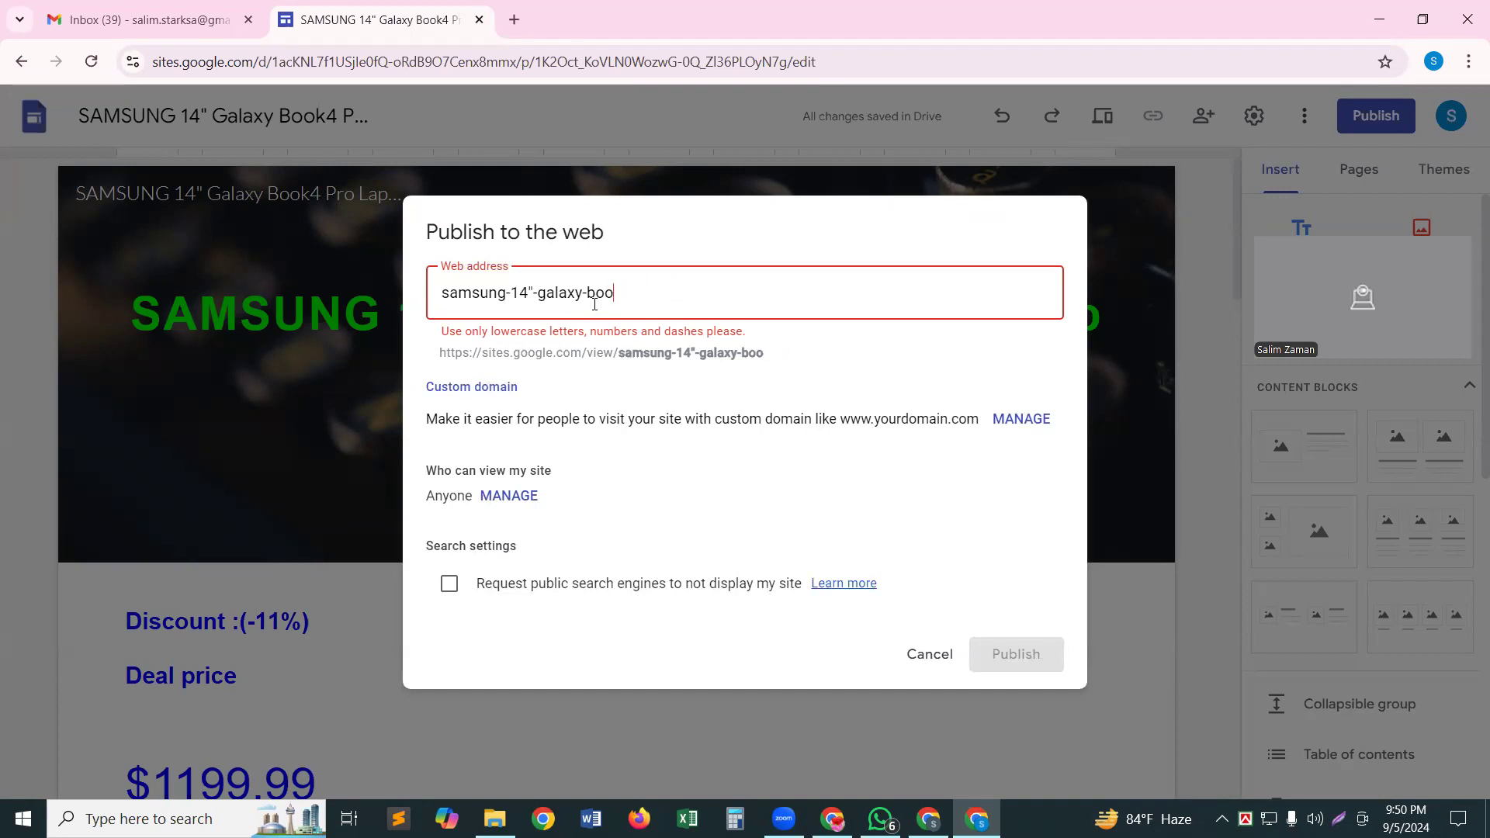
key("BackSpace")
key("BackSpace")
key("BackSpace")
key("BackSpace")
key("BackSpace")
key("BackSpace")
key("BackSpace")
key("BackSpace")
key("BackSpace")
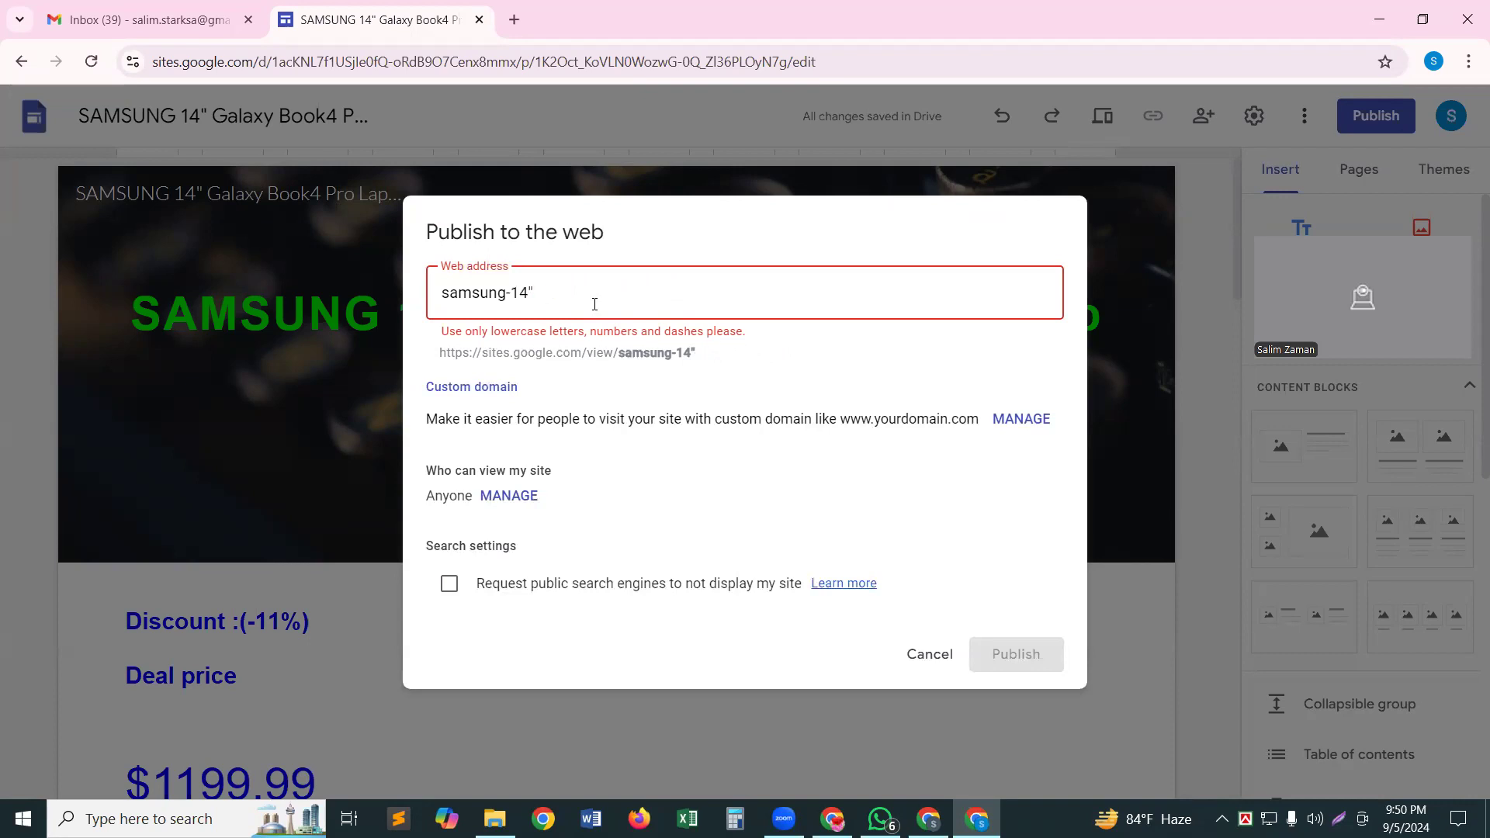
key("BackSpace")
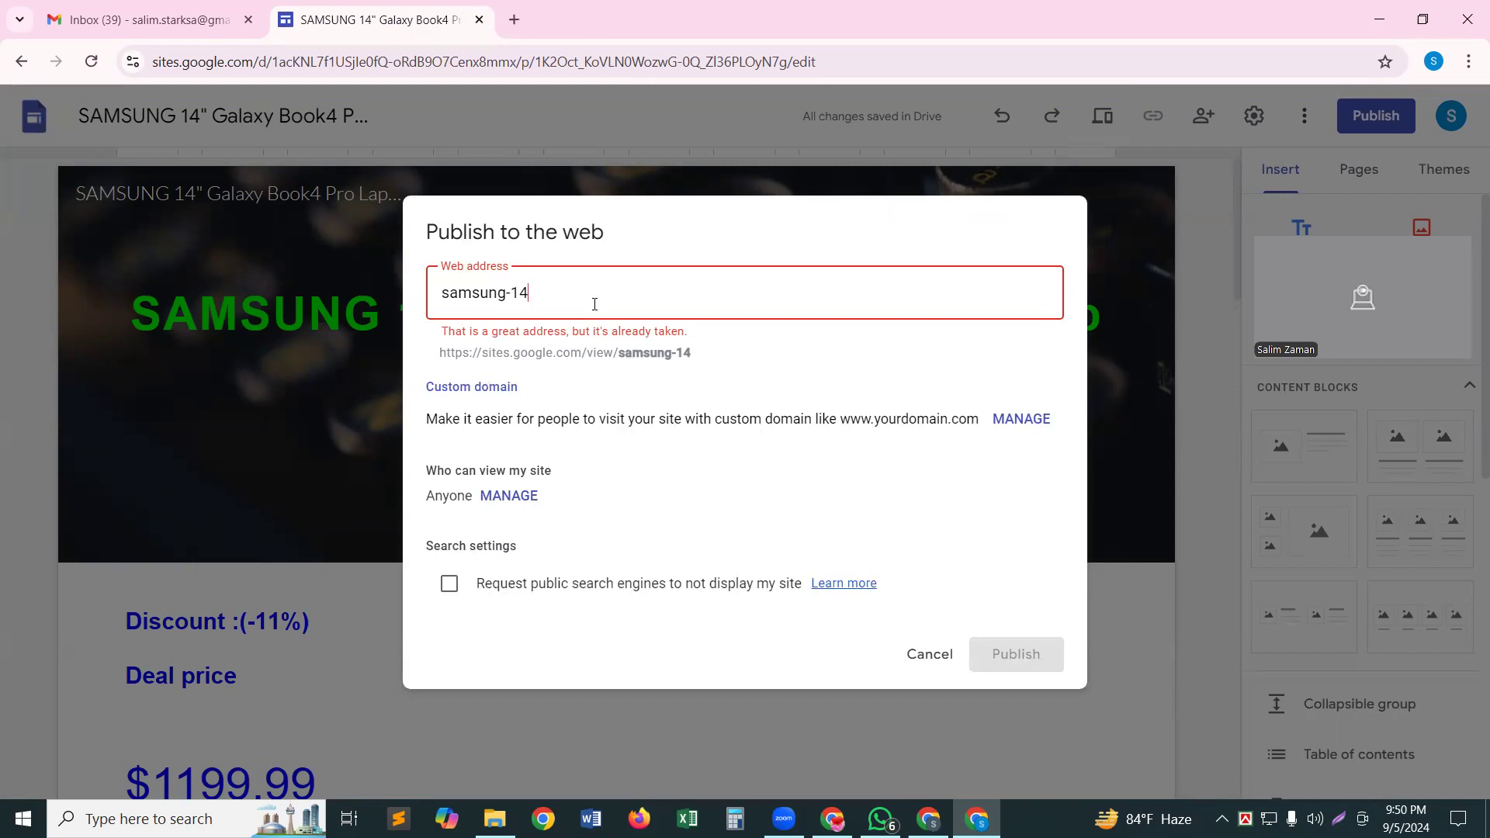
type("hh")
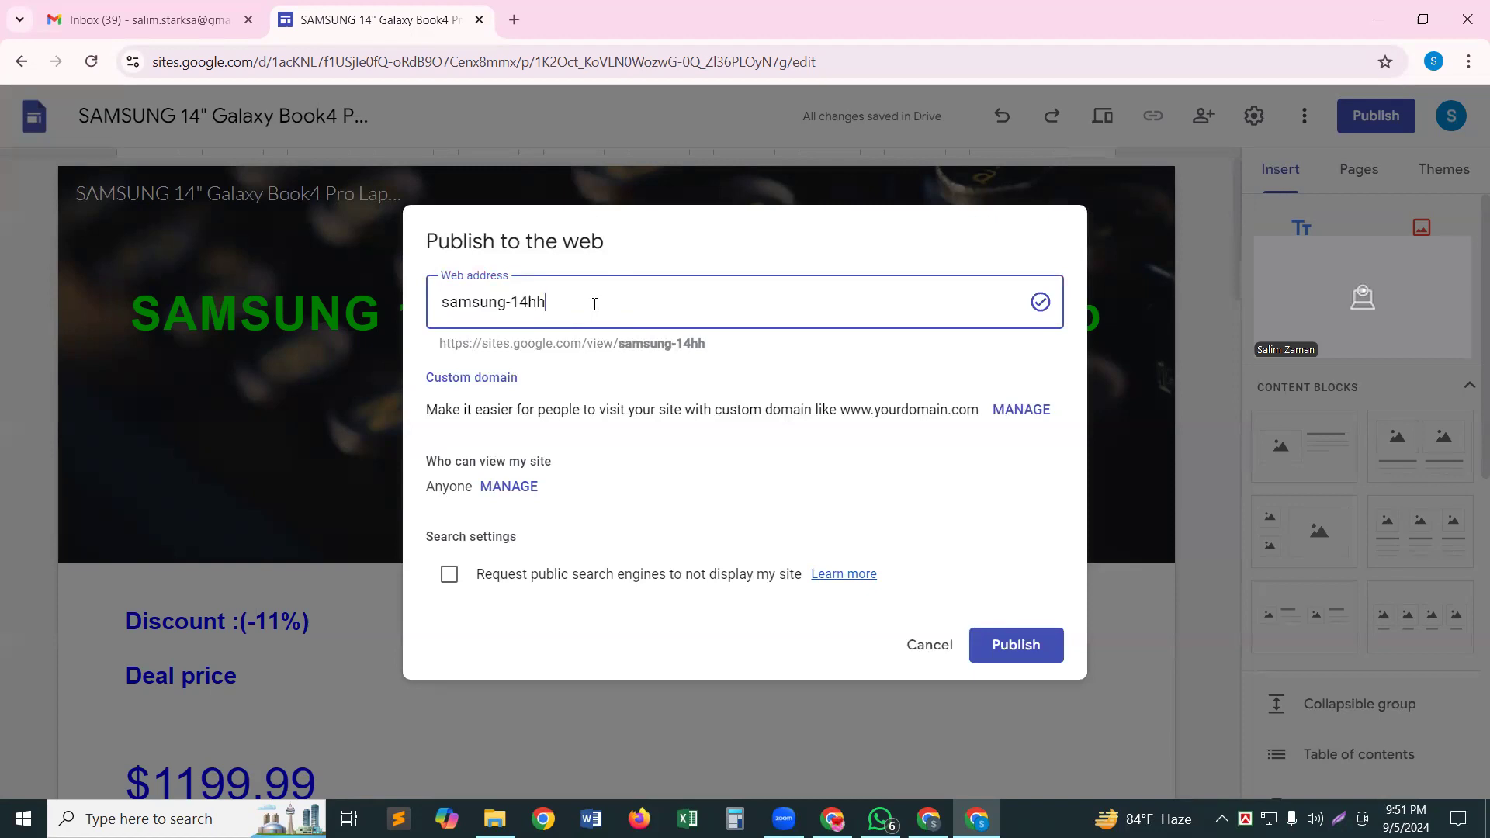
Check the draft's general access choices in the viewing permissions, then publish the site to the web
left_click(509, 487)
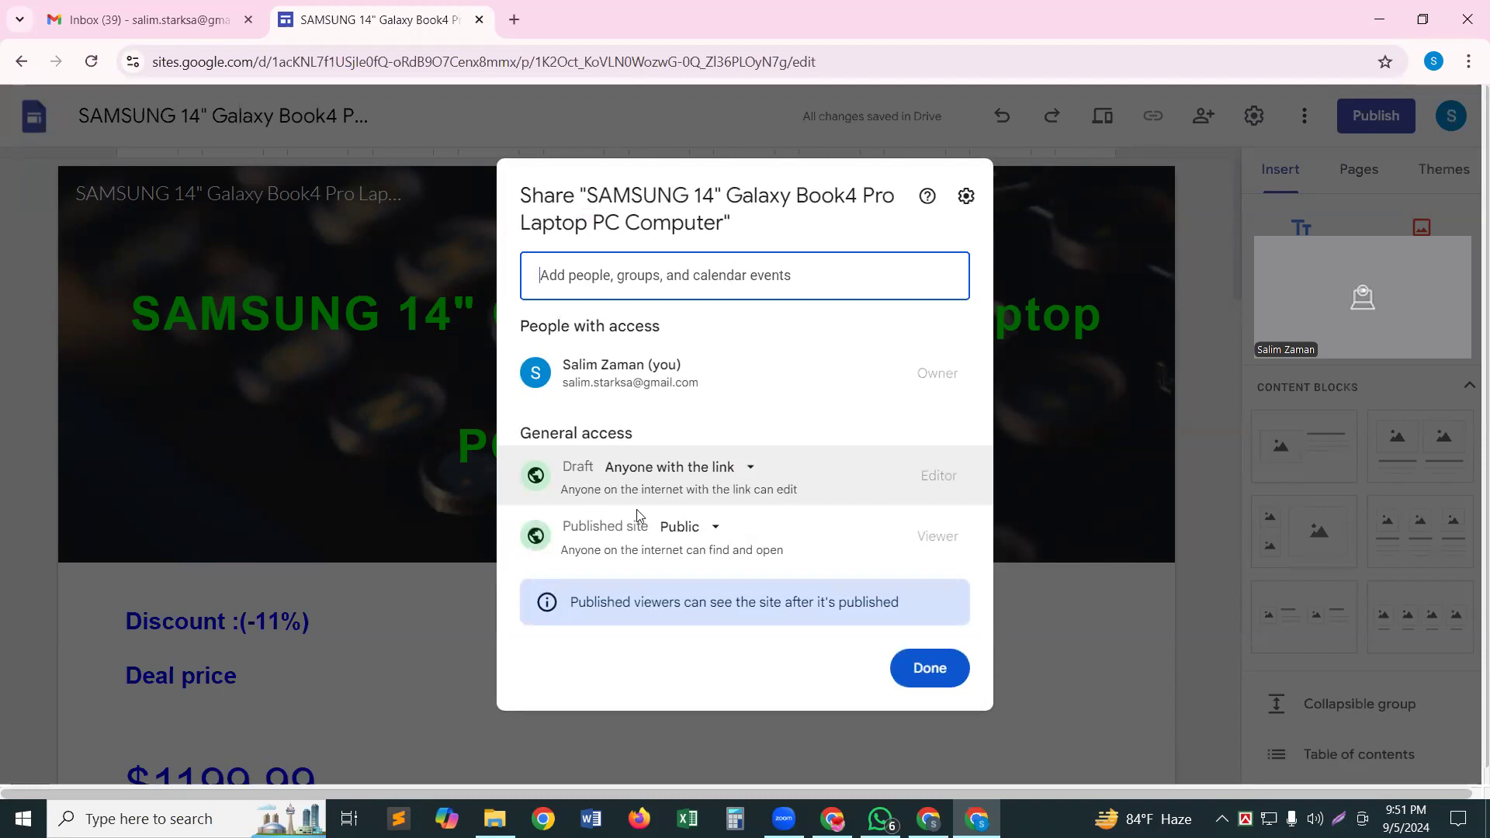
left_click(747, 466)
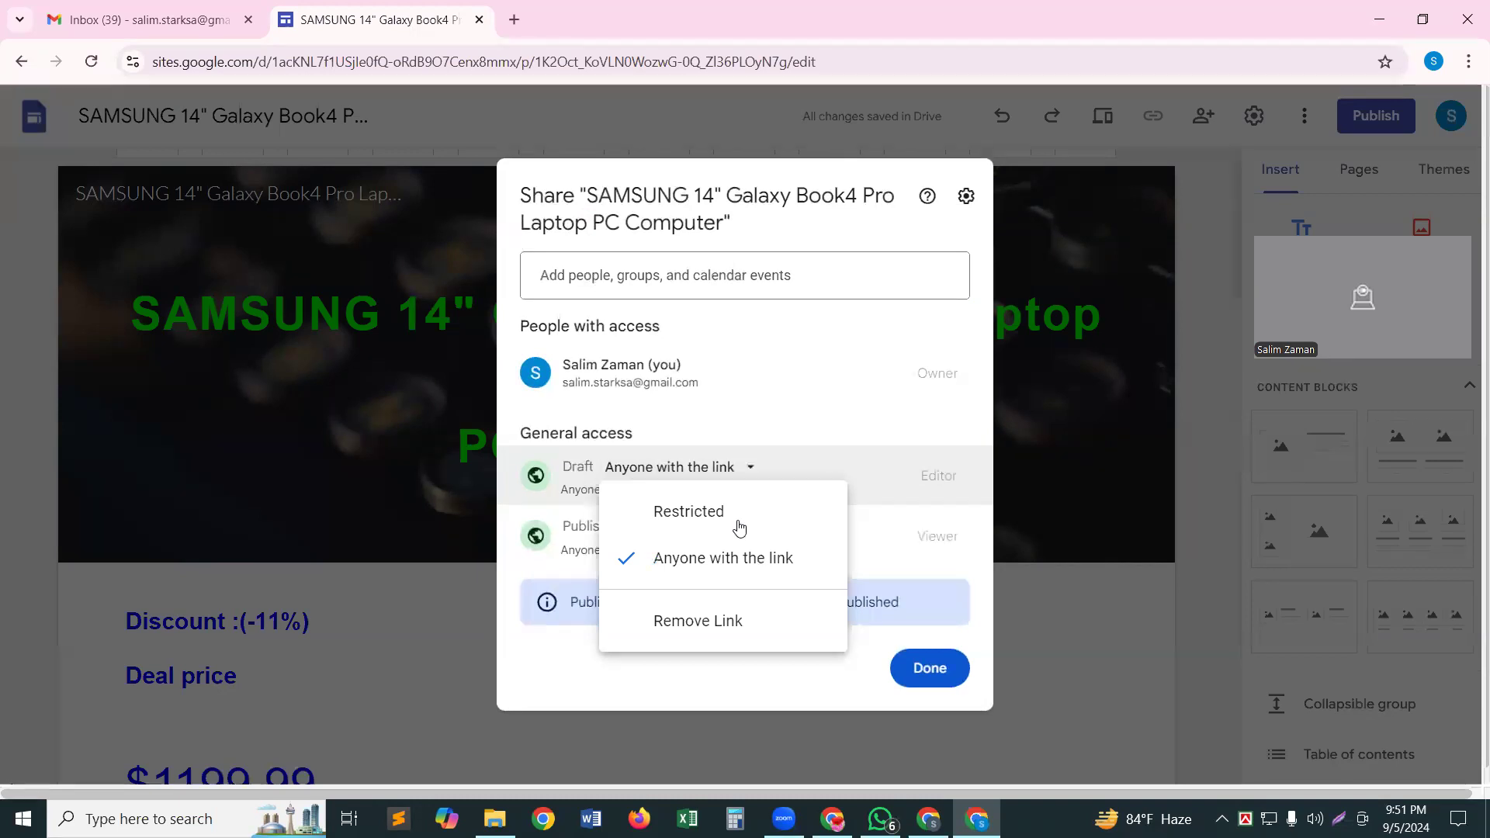
left_click(1103, 626)
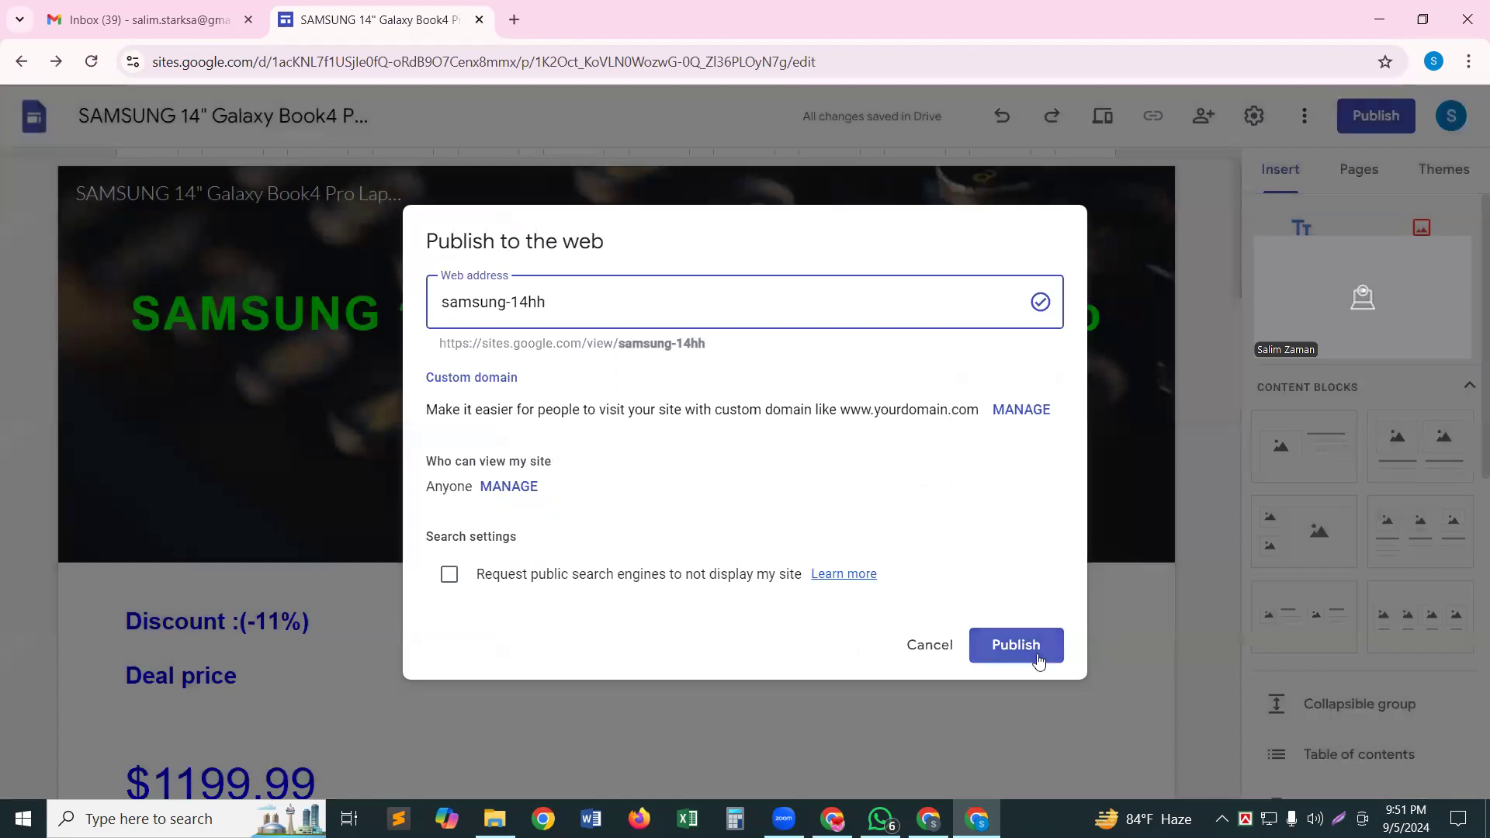
left_click(1030, 658)
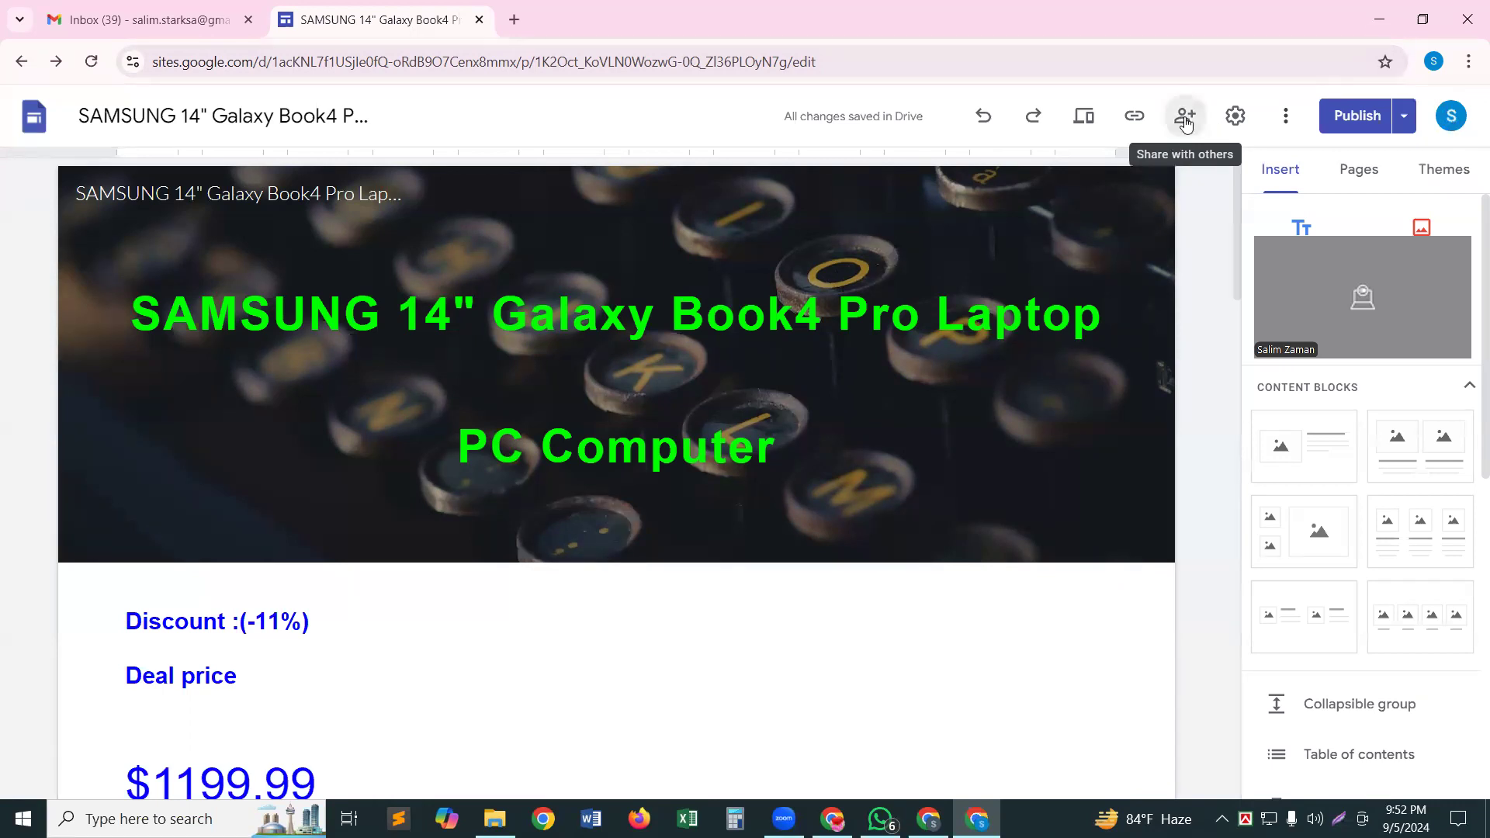
Inspect the published site's sharing settings, including the draft's general access options, and close them
left_click(1185, 122)
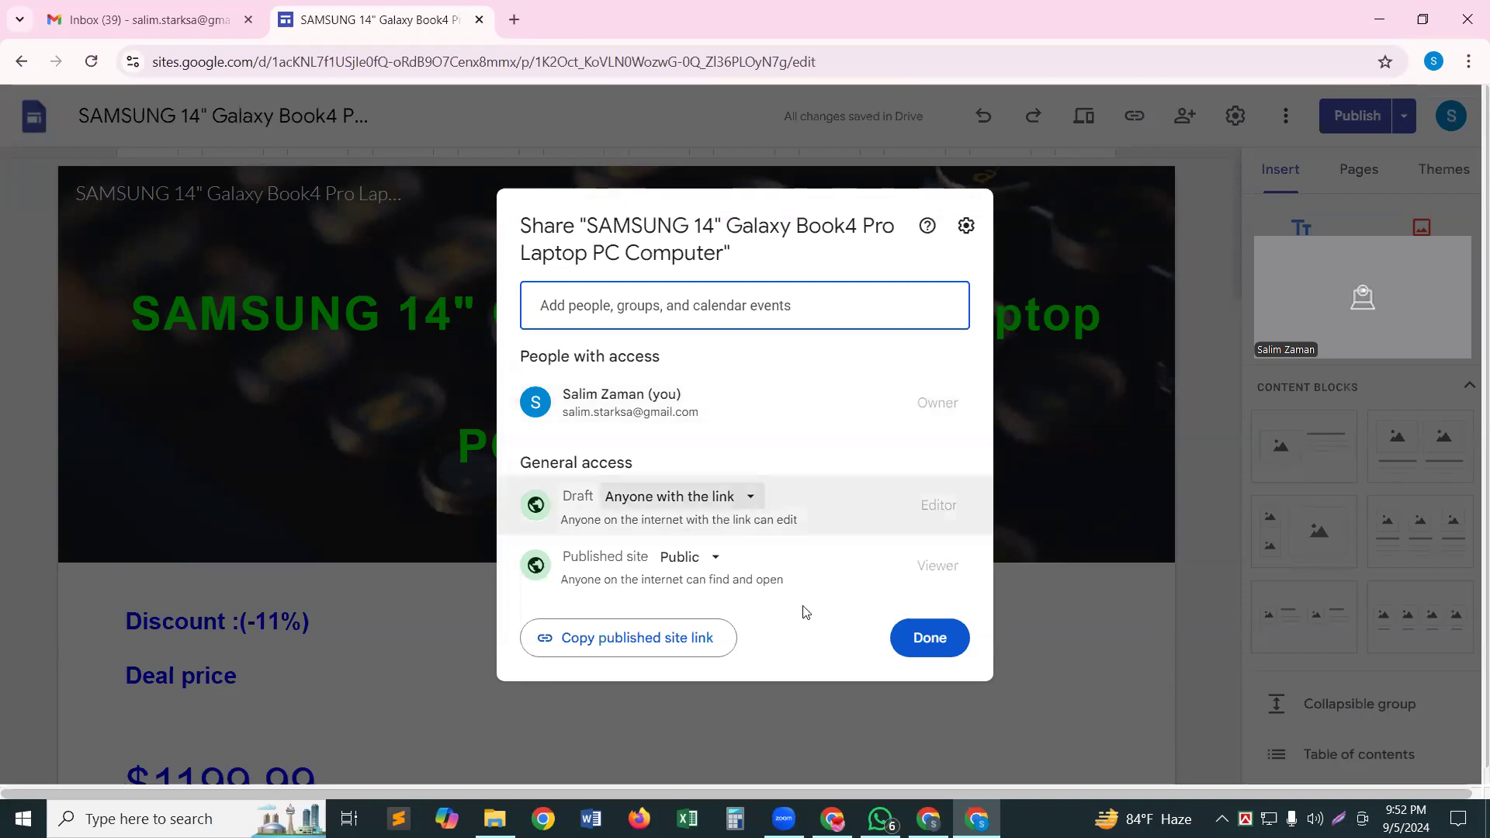
left_click(934, 642)
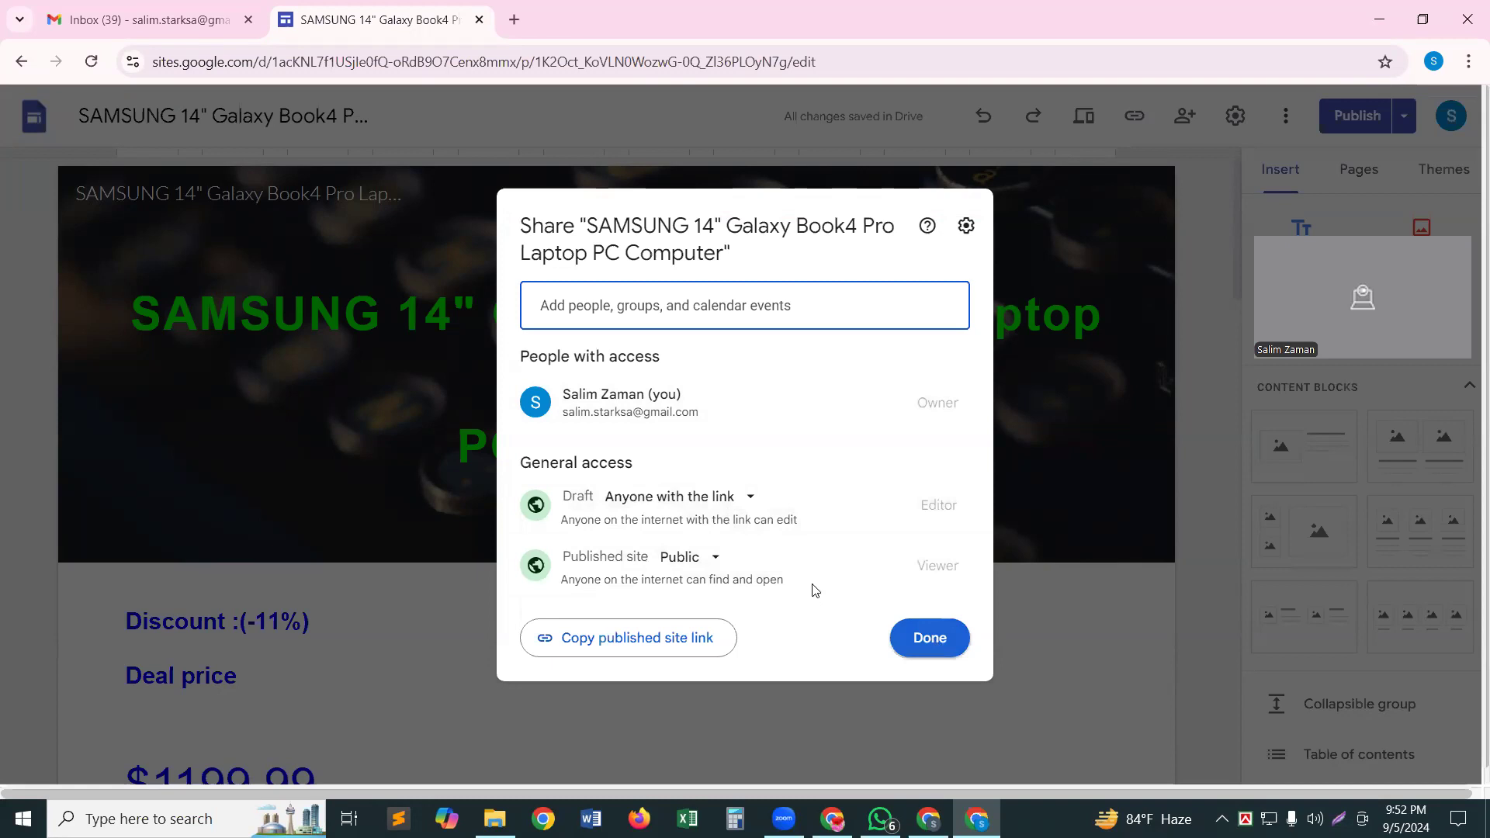
left_click(747, 503)
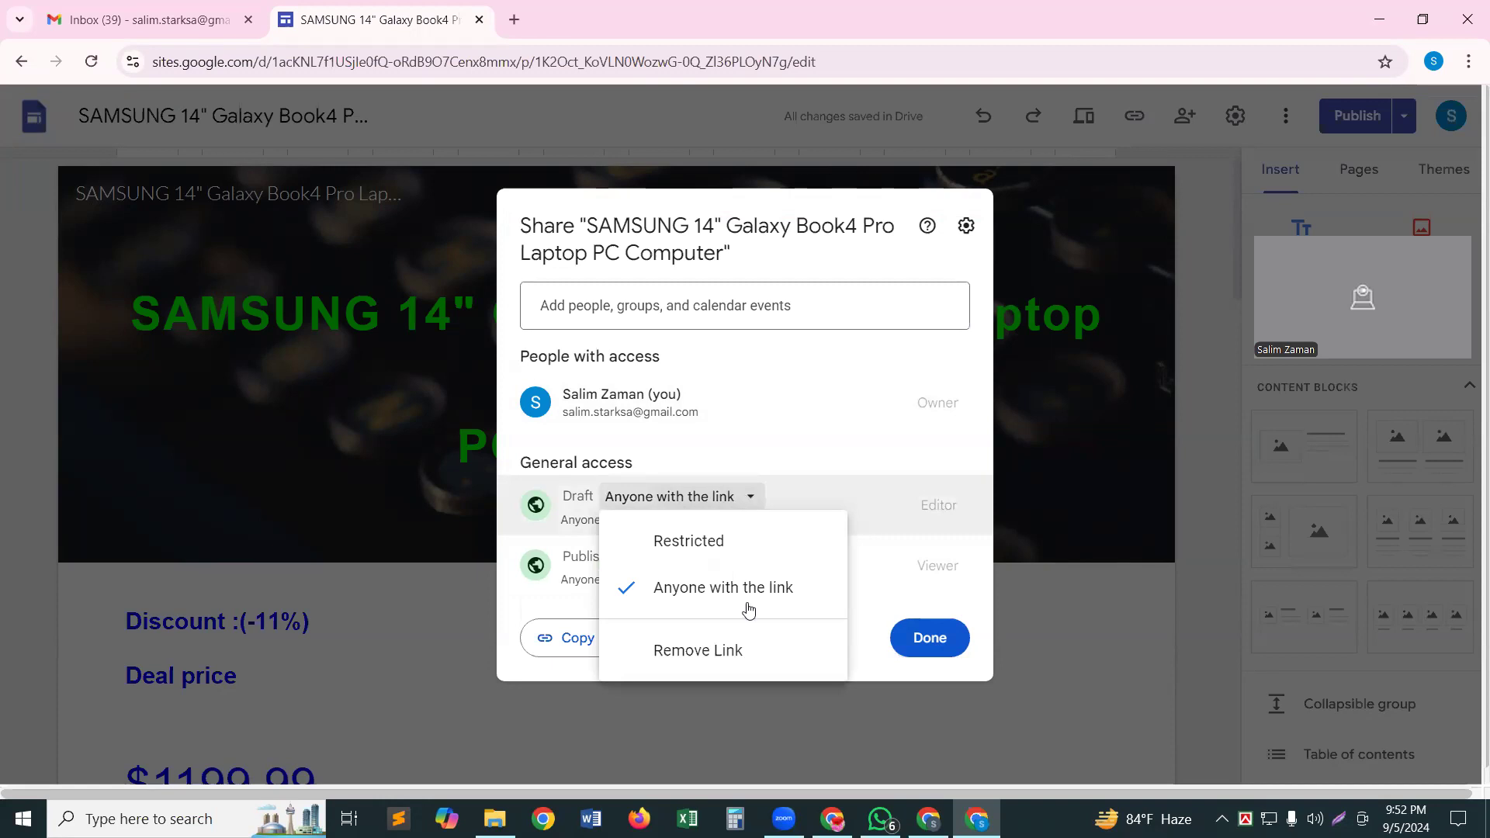
left_click(929, 637)
left_click(930, 635)
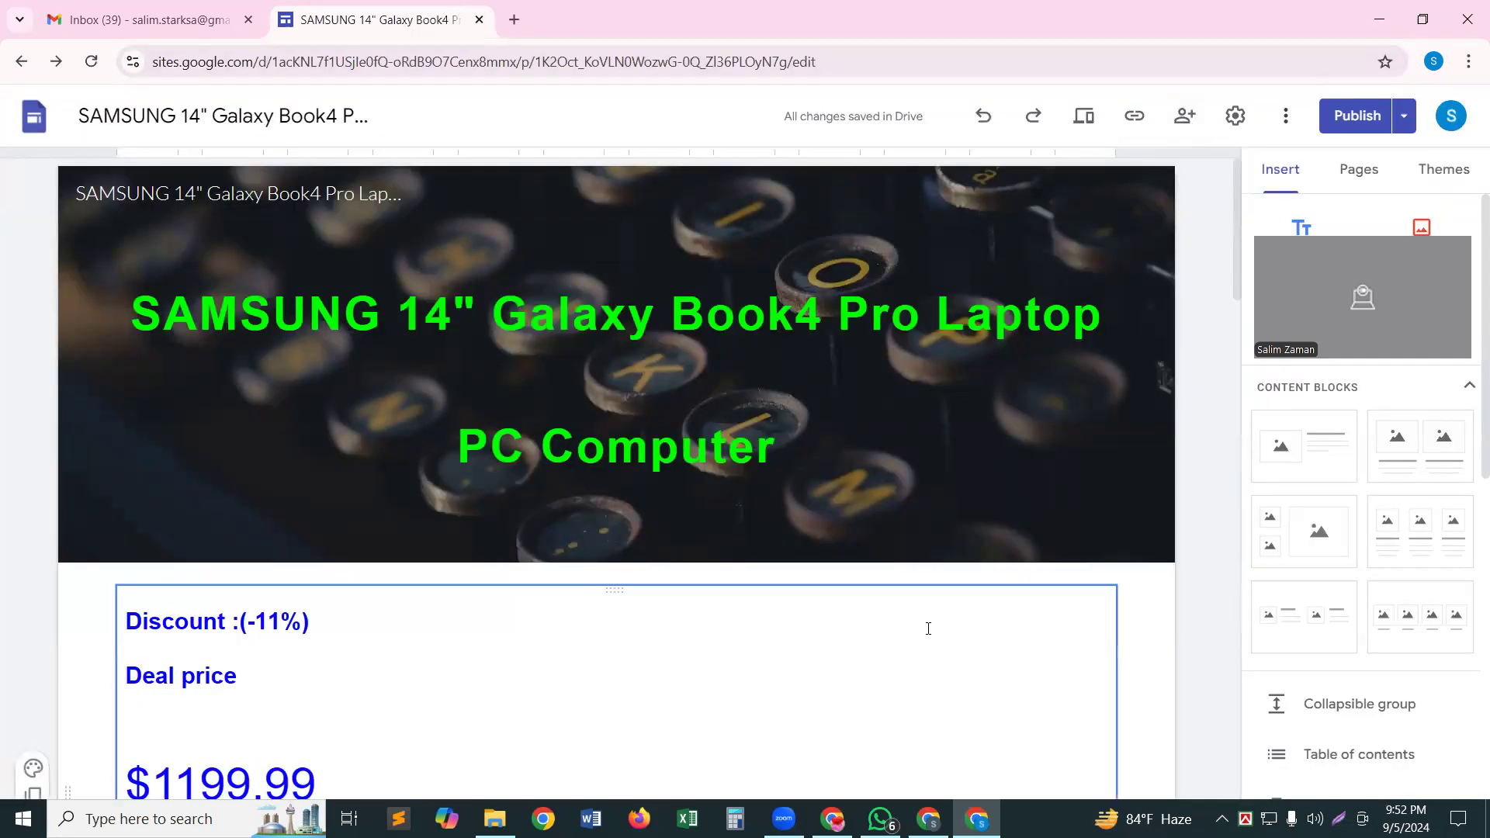
Copy the web link of the published Samsung site
left_click(1134, 117)
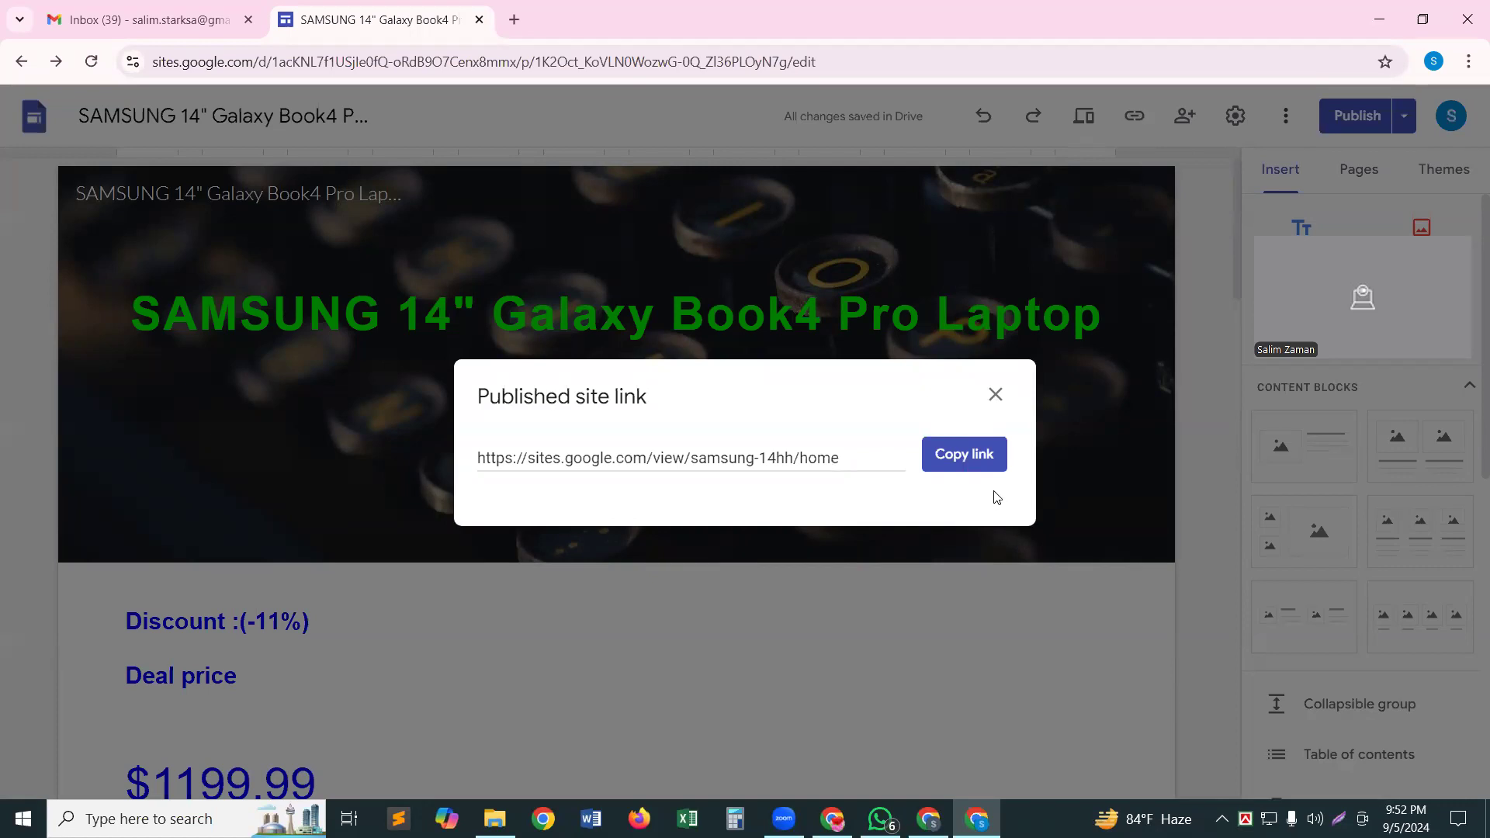
left_click(962, 459)
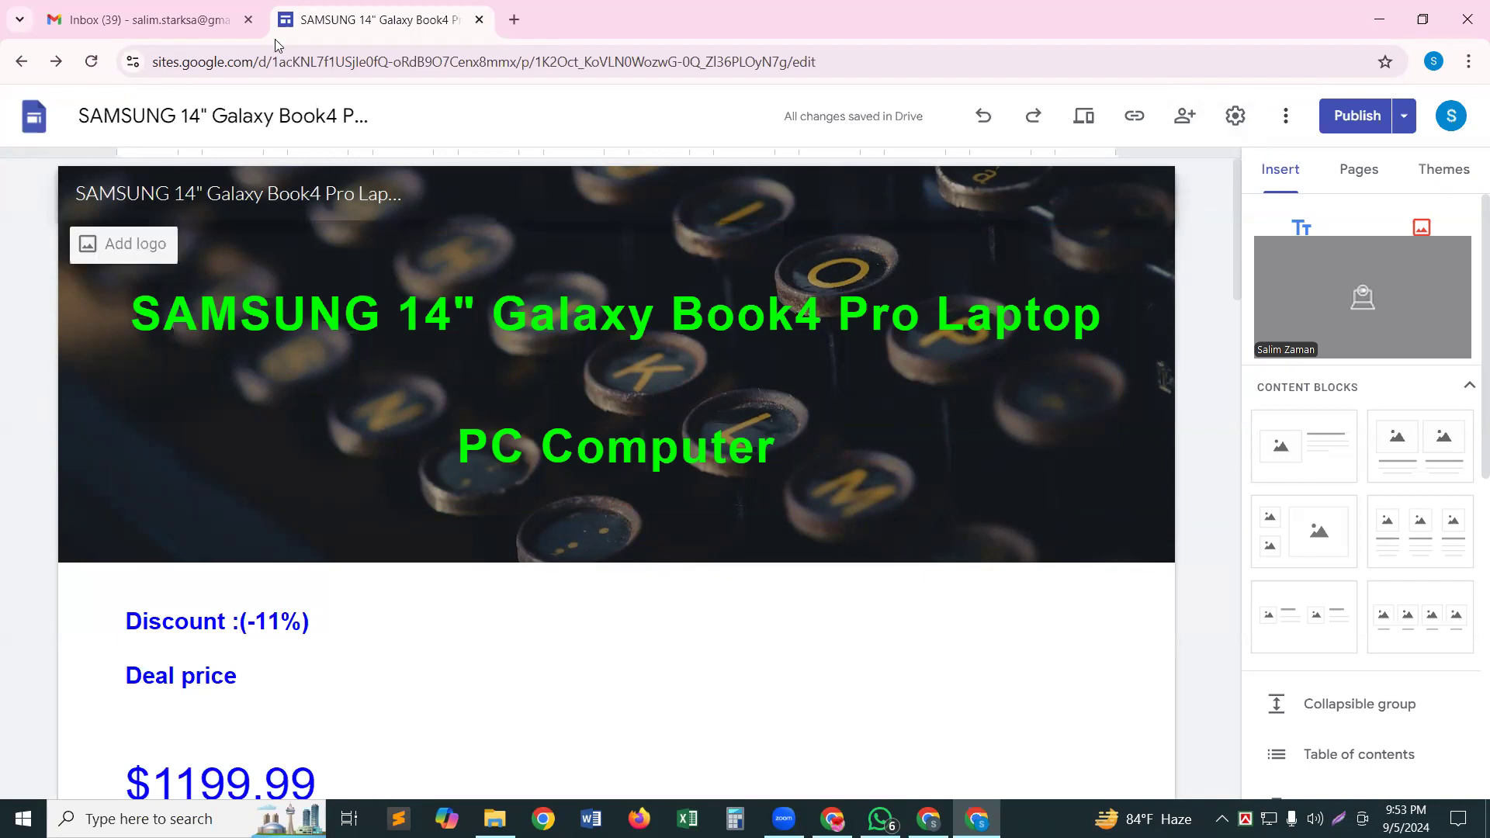
Switch to Gmail and open the "Work No – 707" email about qwikad.com posting to read it
left_click(198, 28)
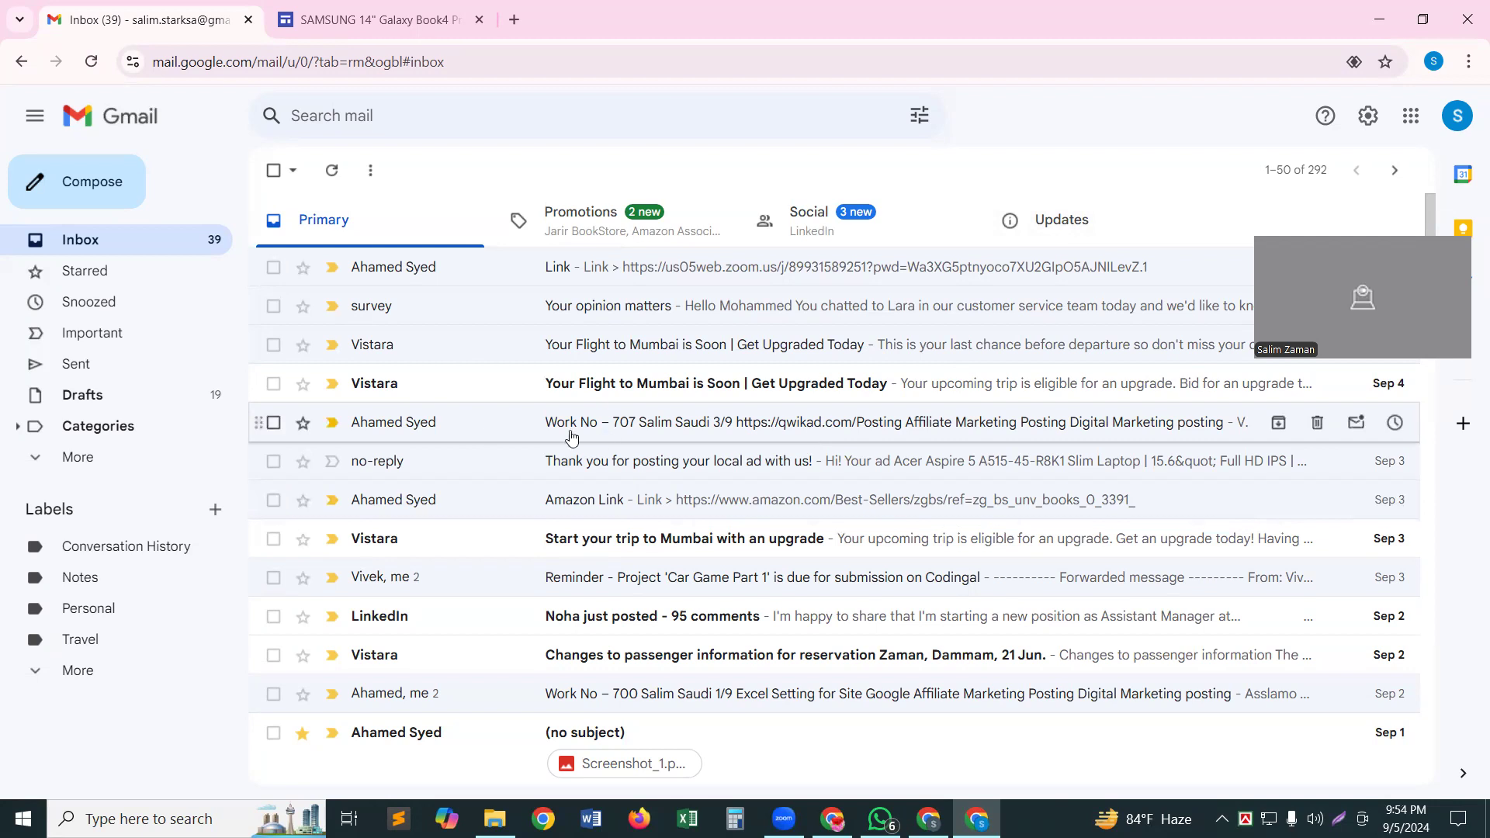
left_click(481, 420)
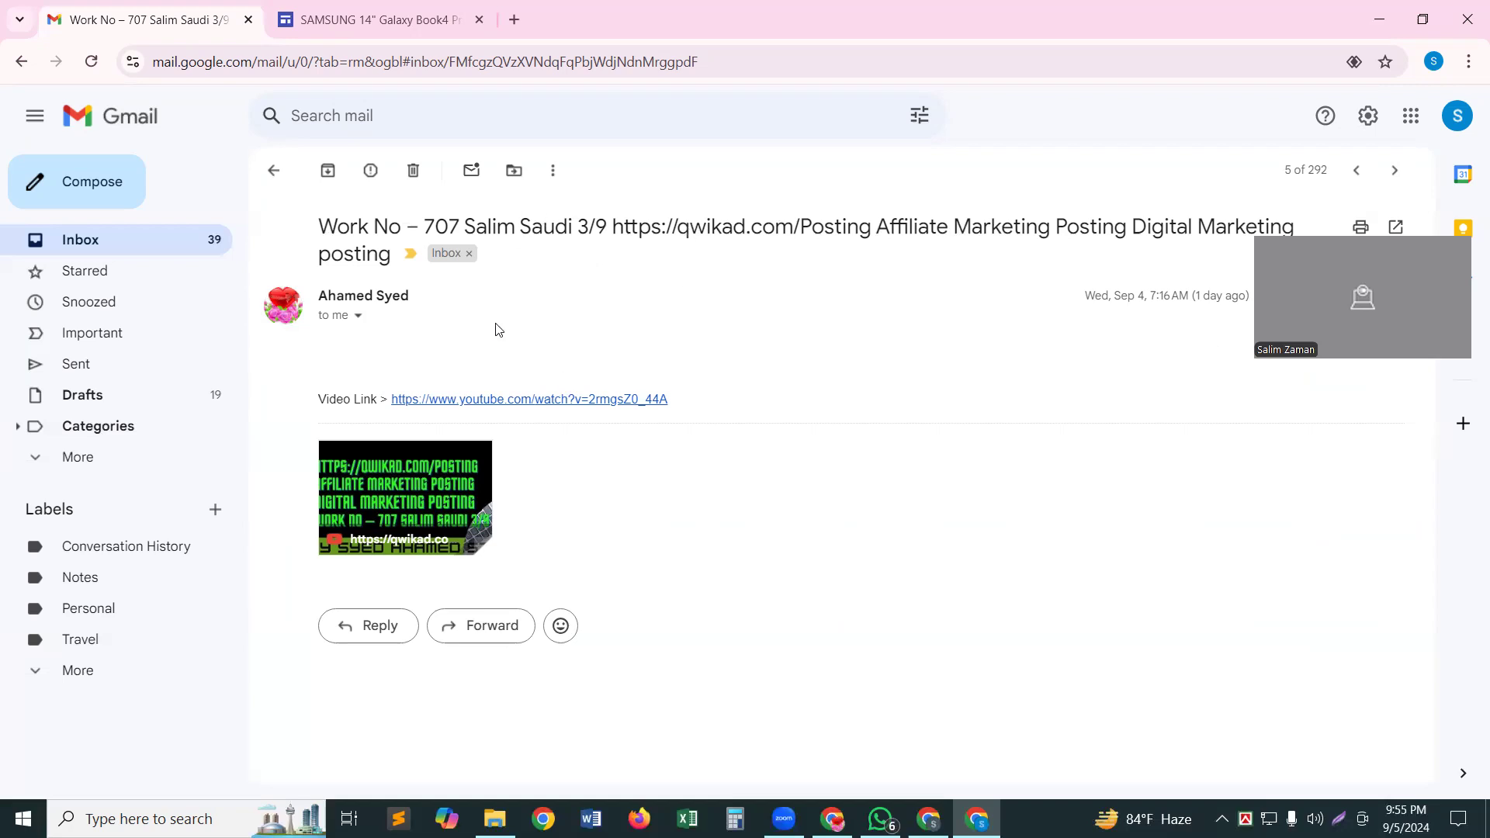
Open Google Drive in a new tab and open the Details Of Affiliate Marketing spreadsheet
left_click(514, 18)
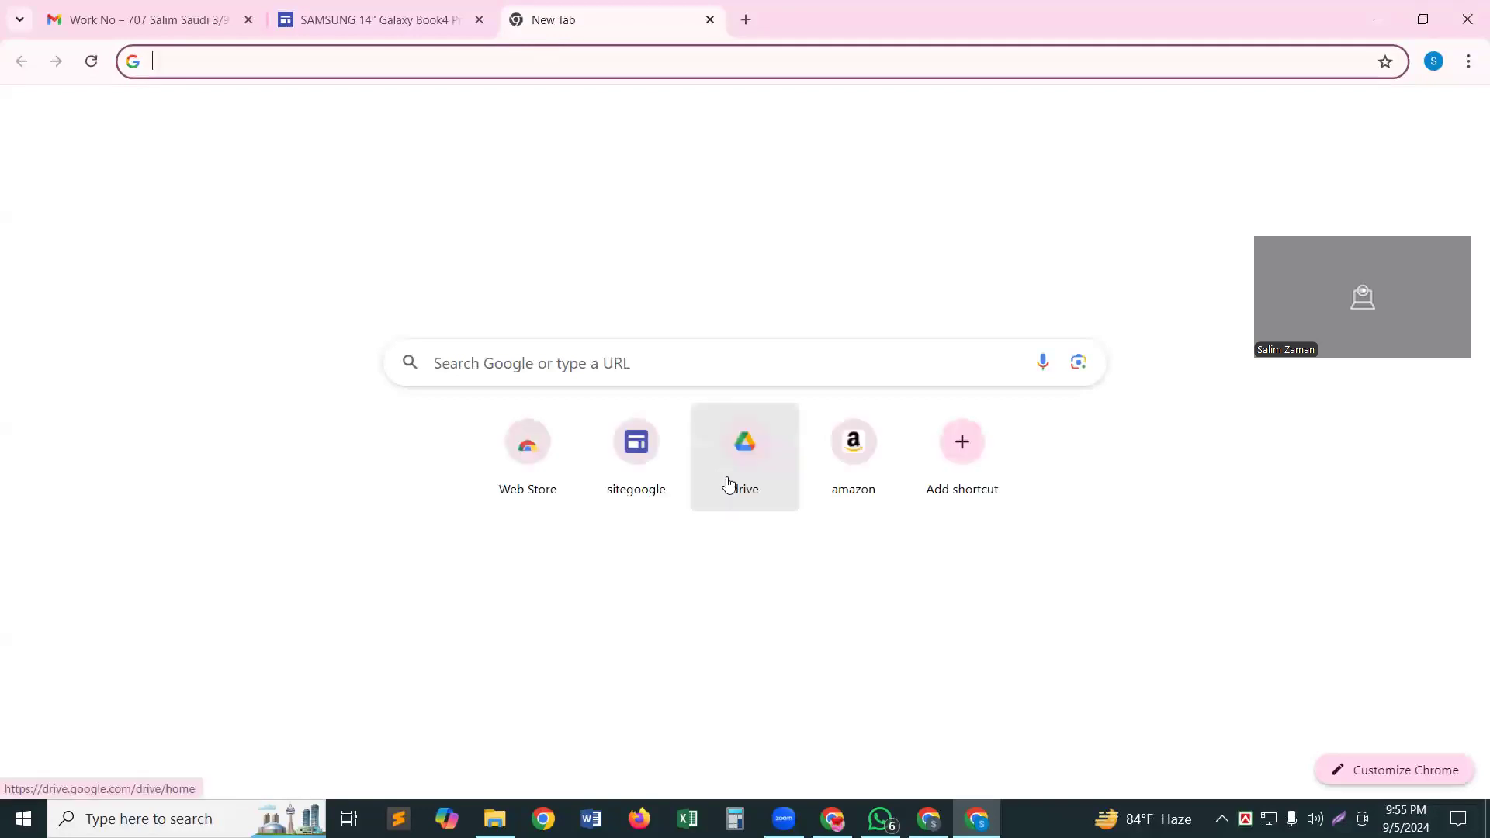
left_click(738, 447)
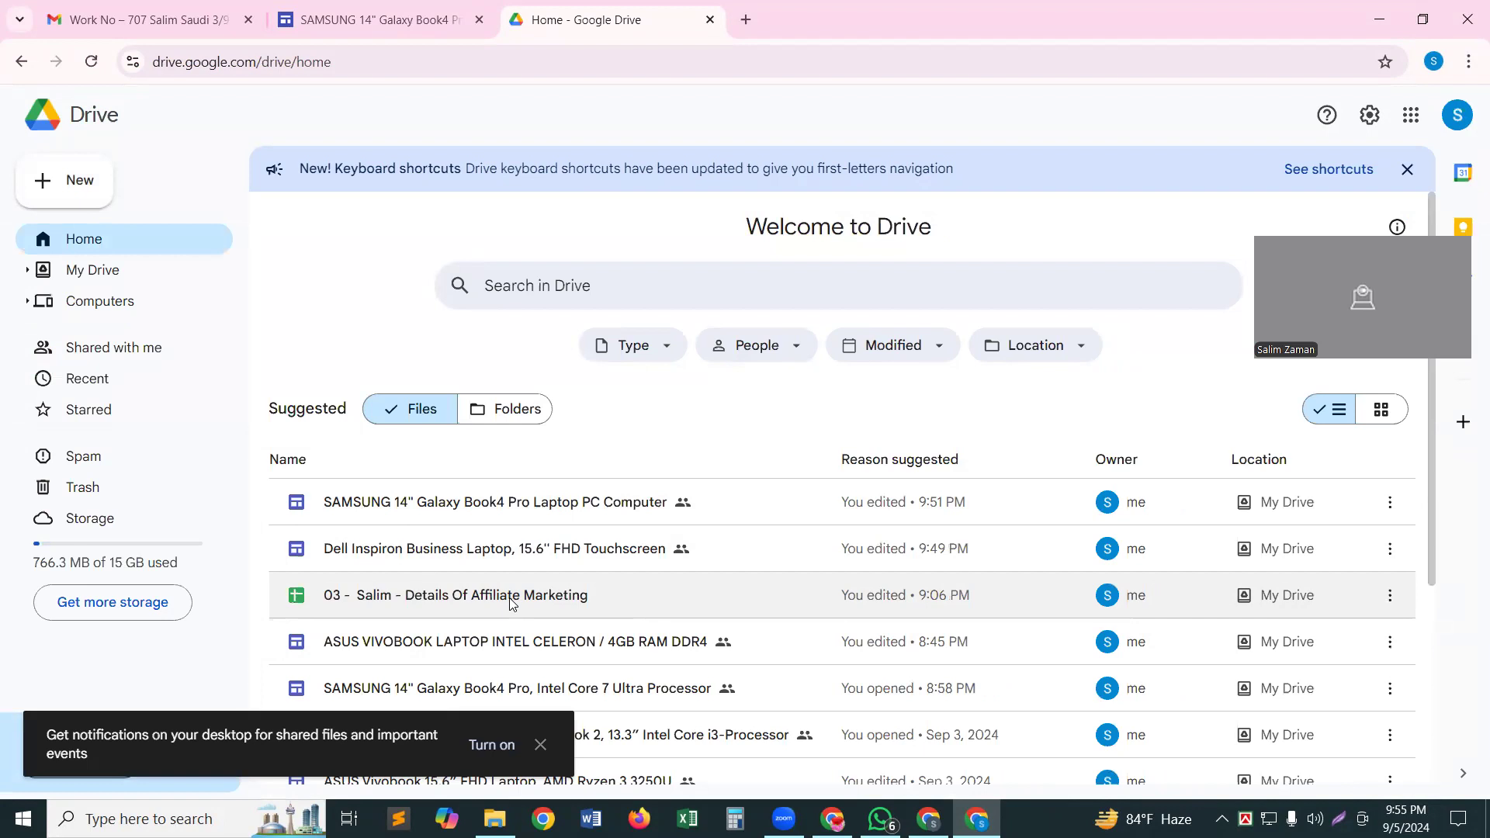
double_click(510, 598)
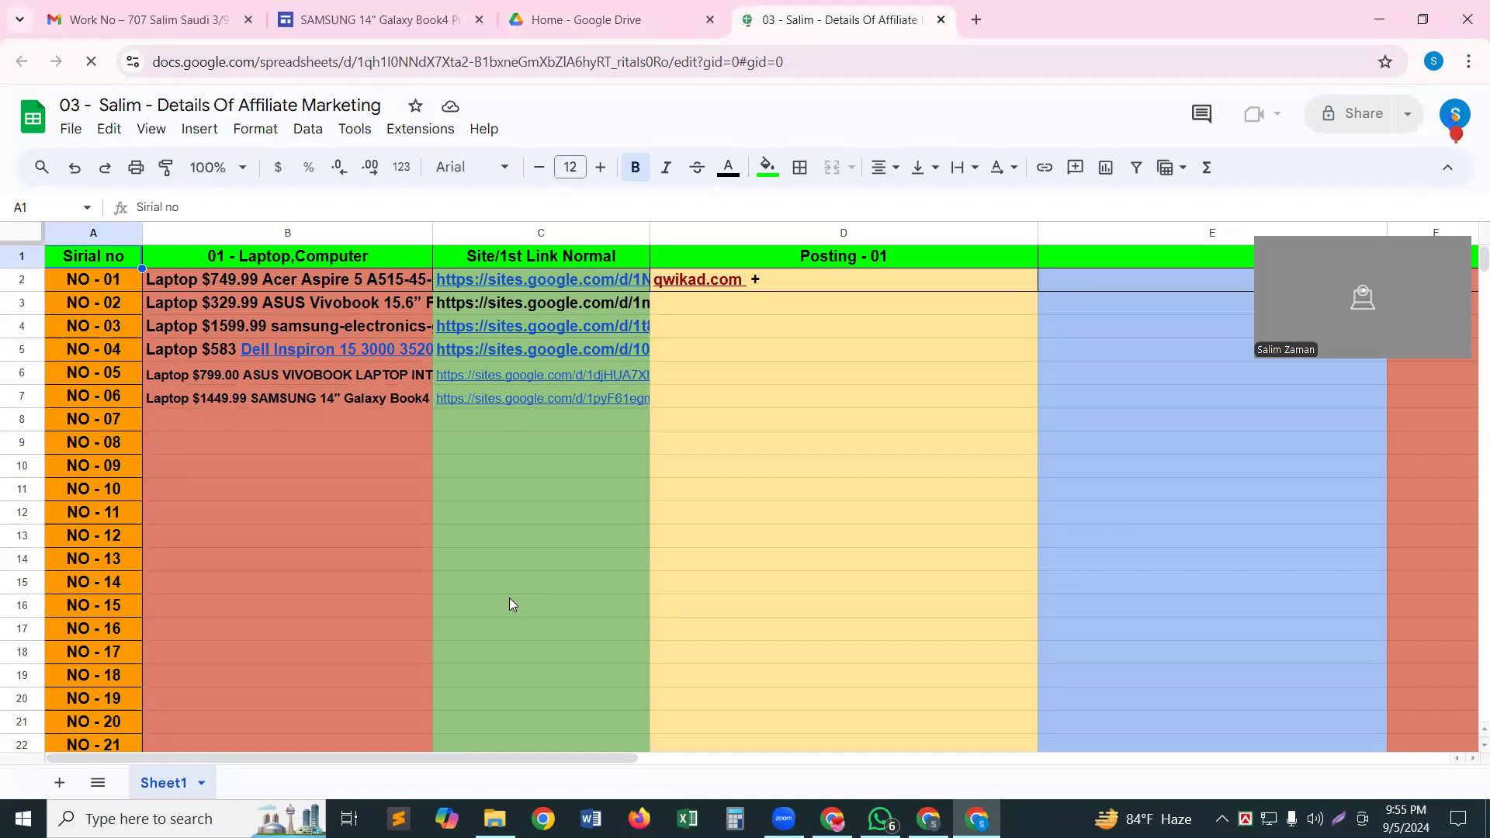
Change the text colour of the Dell Inspiron entry in cell B5 to black
left_click(403, 355)
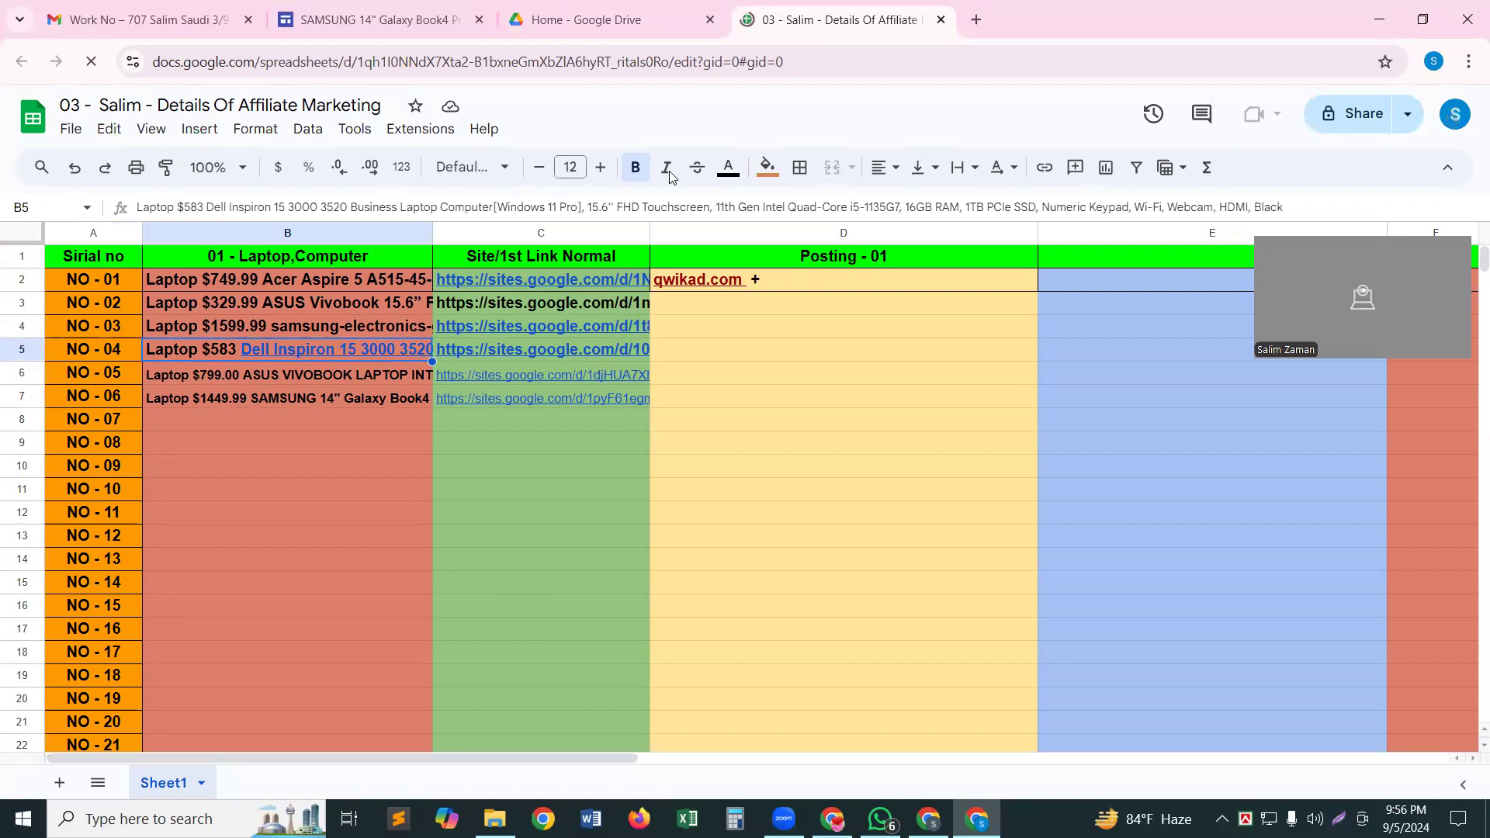
left_click(733, 168)
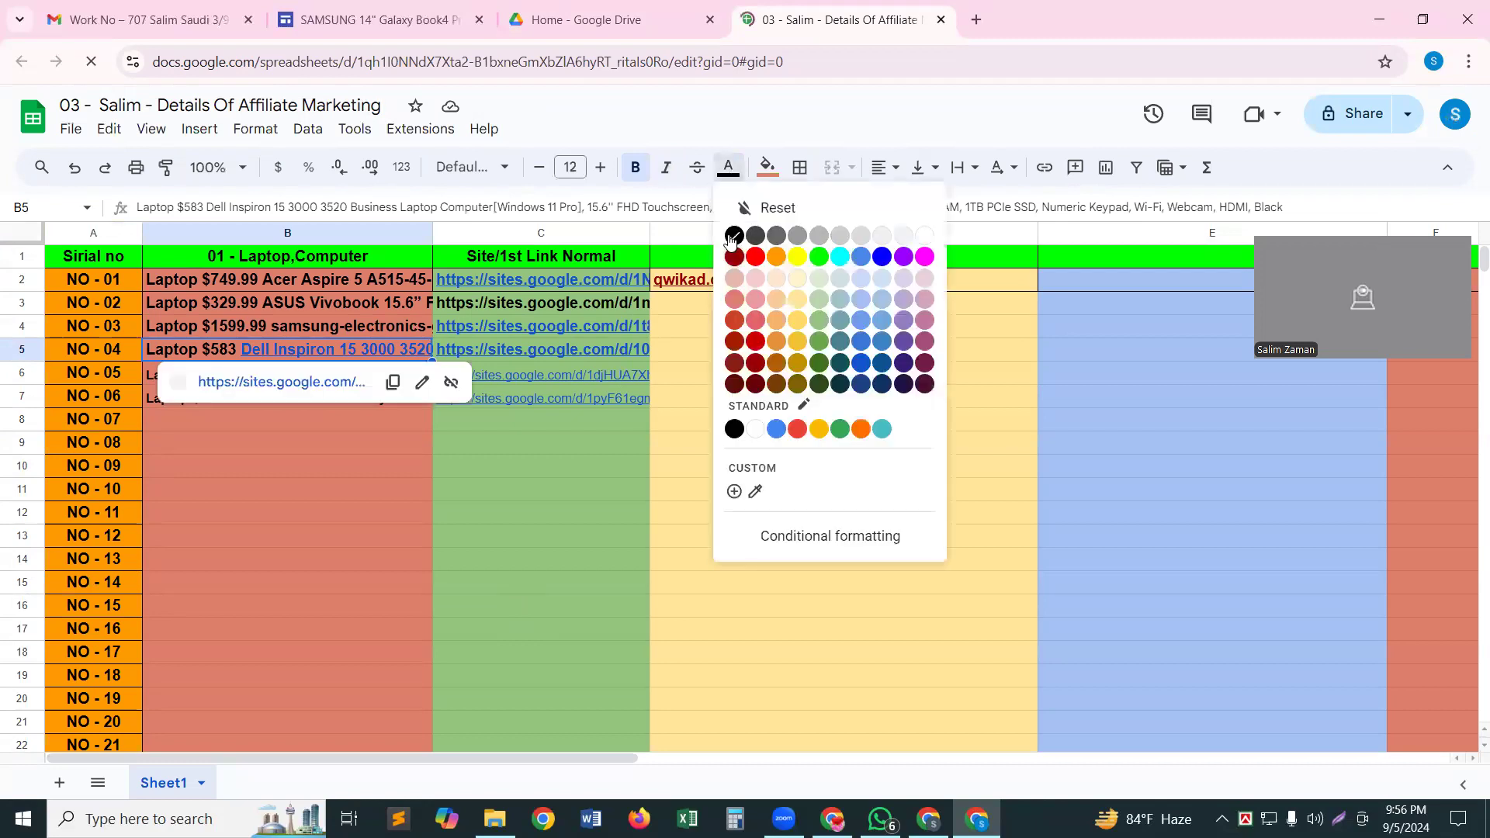
left_click(568, 540)
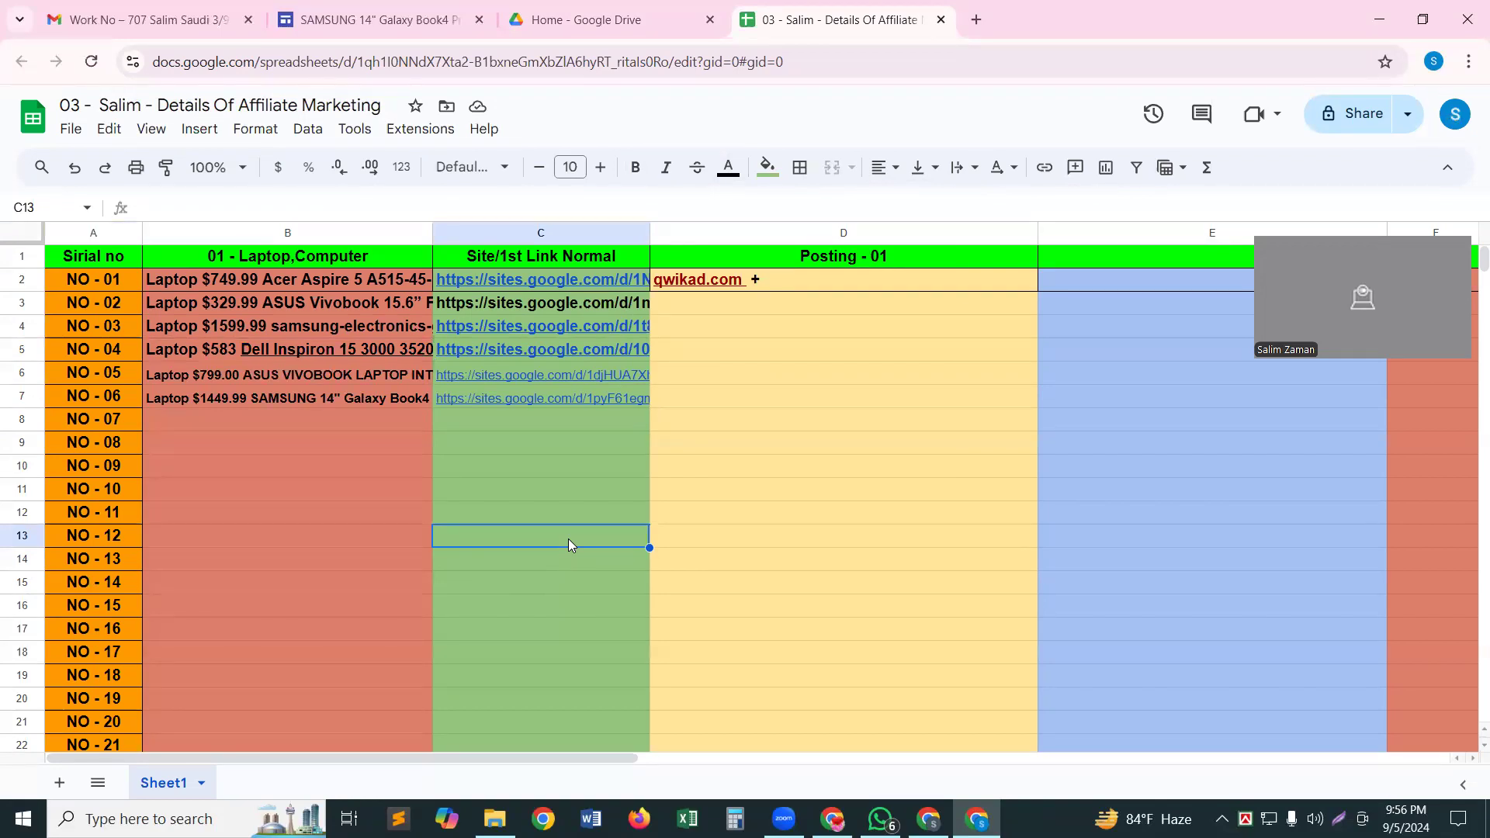
Set the Samsung Galaxy Book4 Pro entry in cell B7 to font size 12 and remove its bold
left_click(275, 397)
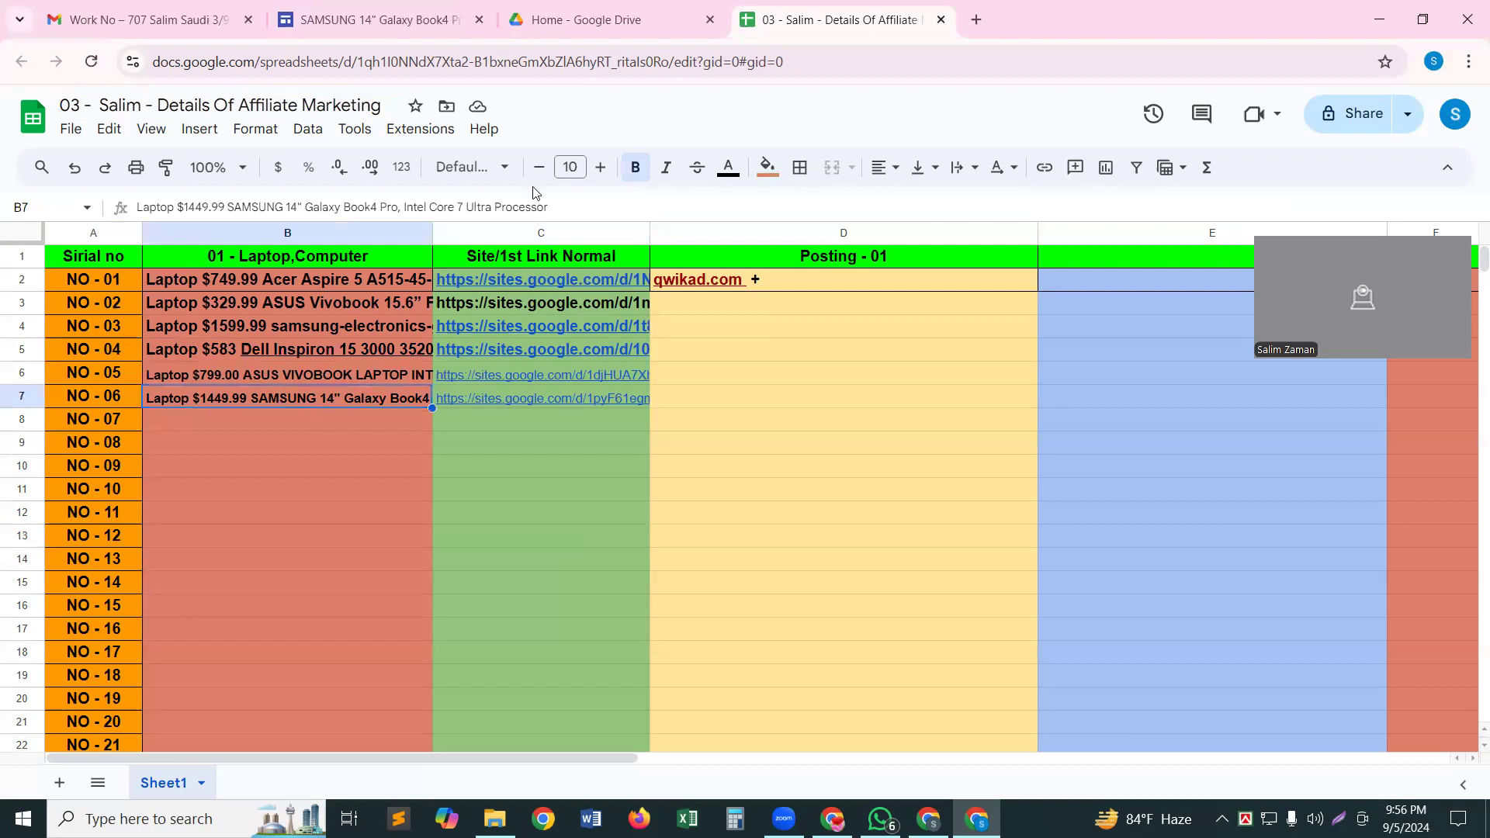
left_click(602, 168)
left_click(603, 167)
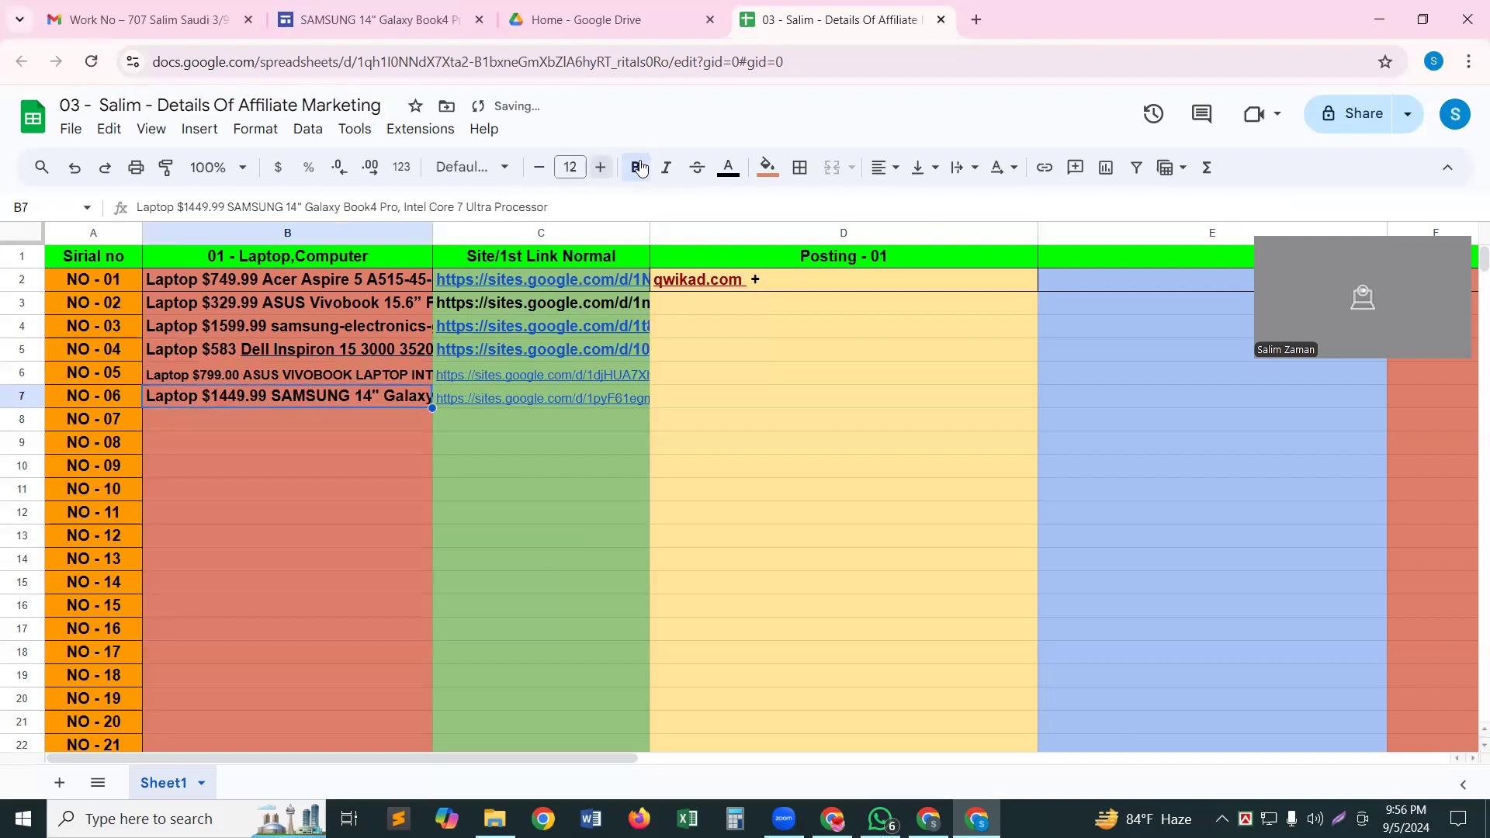
left_click(638, 167)
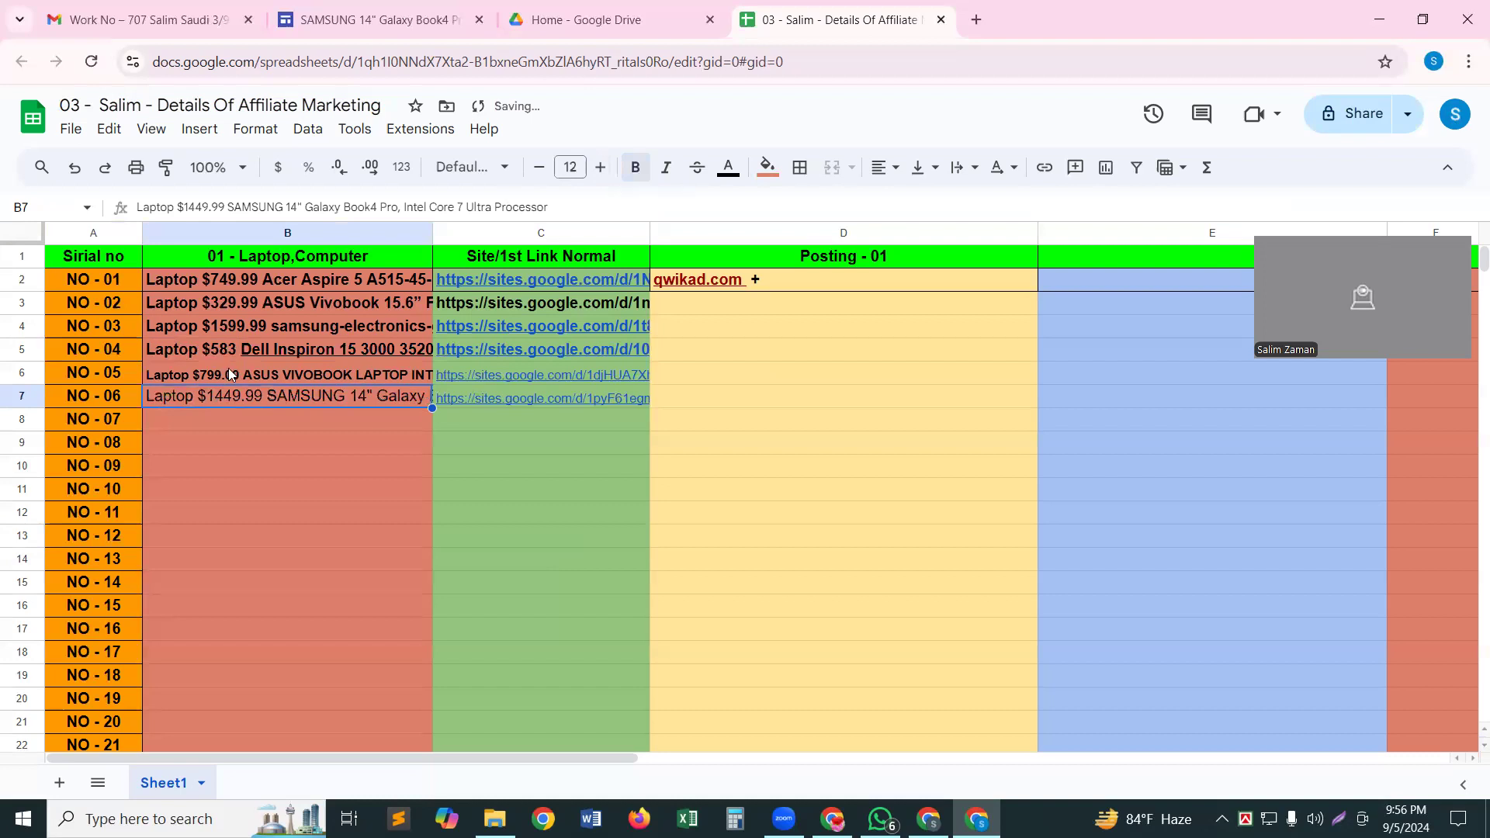
Set the ASUS Vivobook entry in cell B6 to font size 12 and remove its bold
left_click(230, 373)
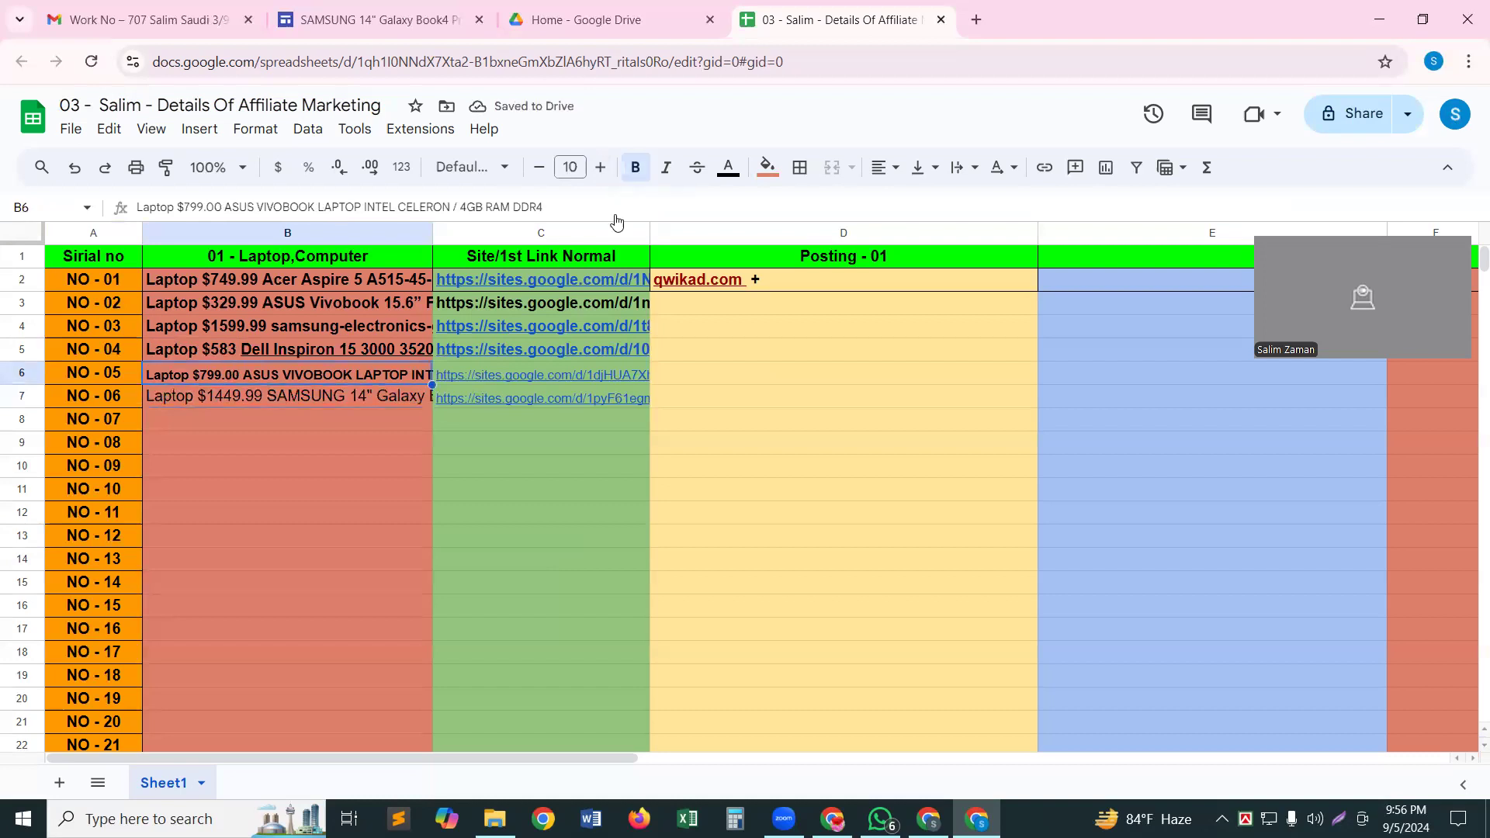
left_click(608, 170)
left_click(602, 168)
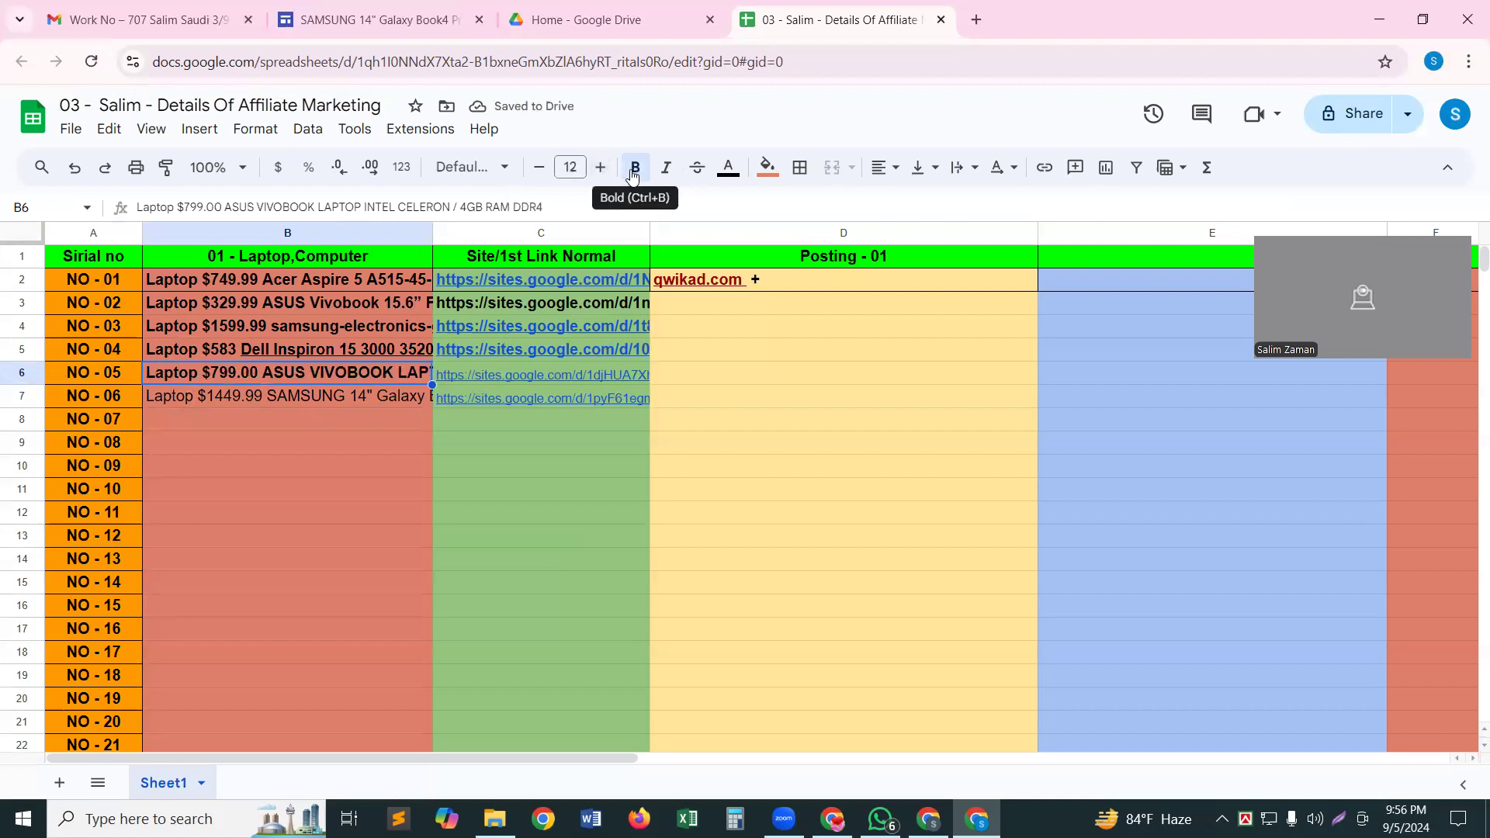
left_click(633, 172)
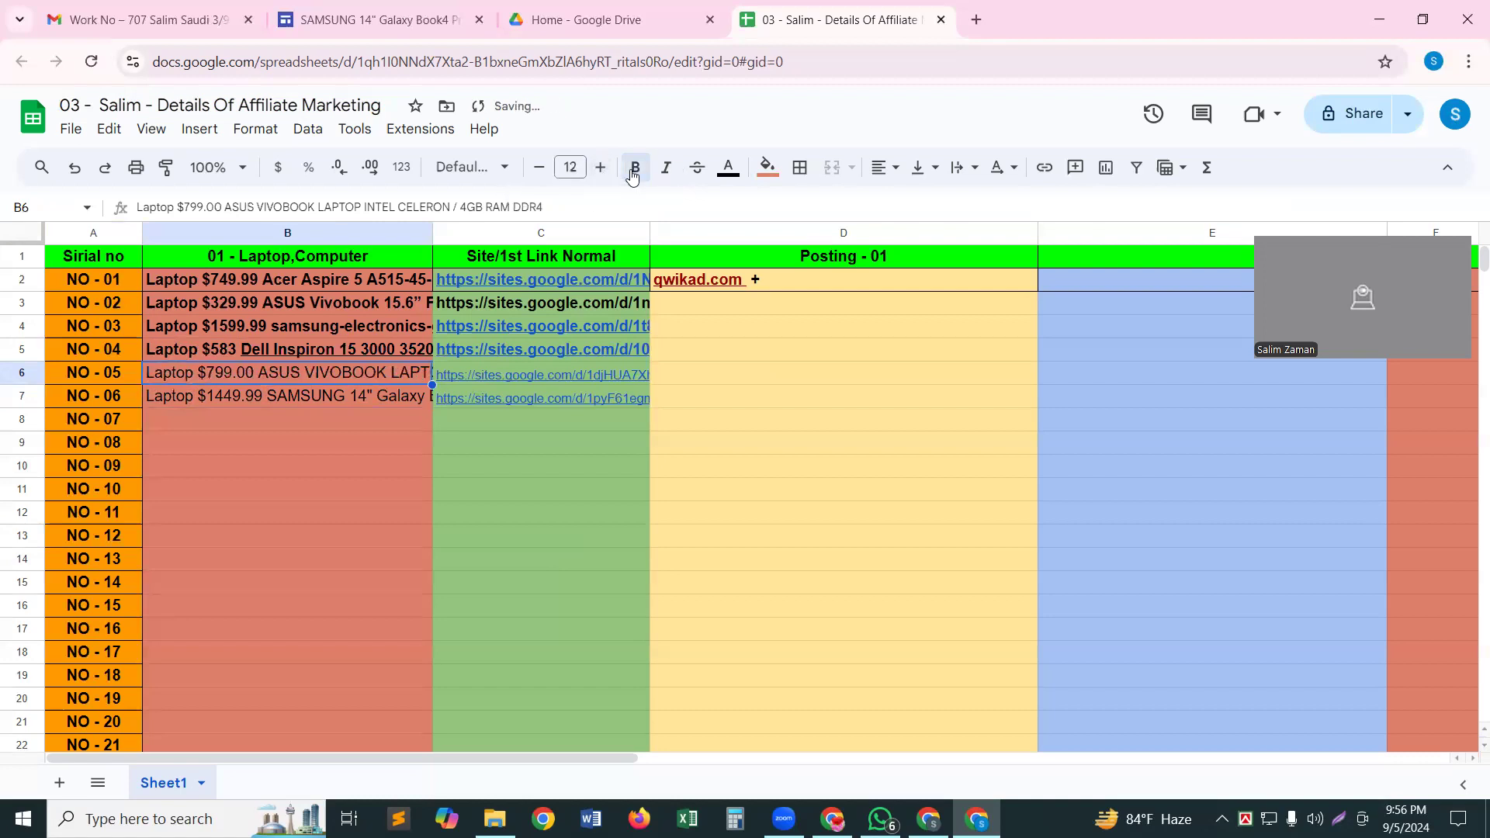
Make the ASUS Vivobook site link in cell C6 bold at font size 12
left_click(534, 376)
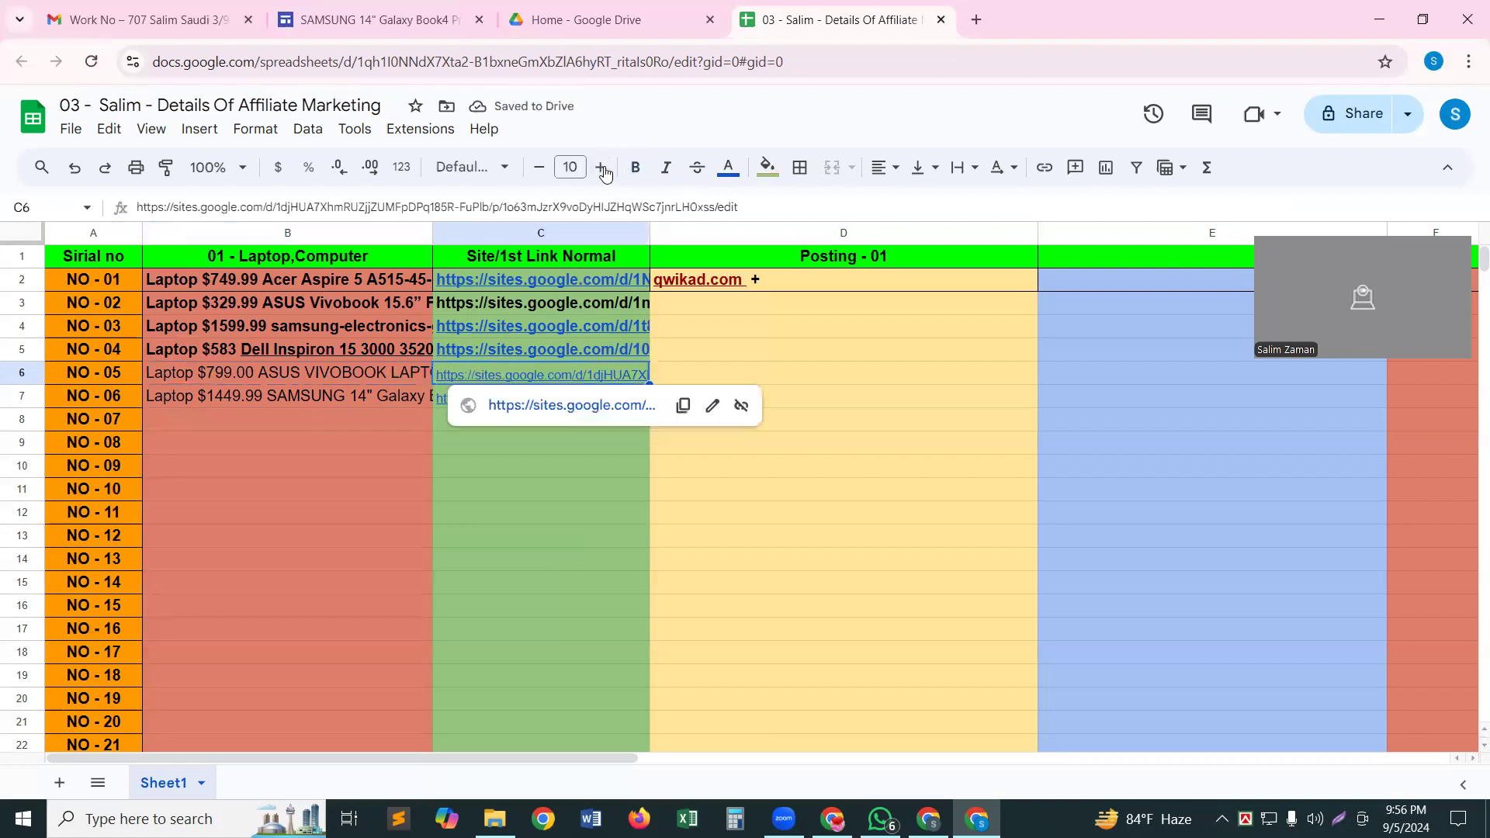
left_click(604, 169)
left_click(603, 169)
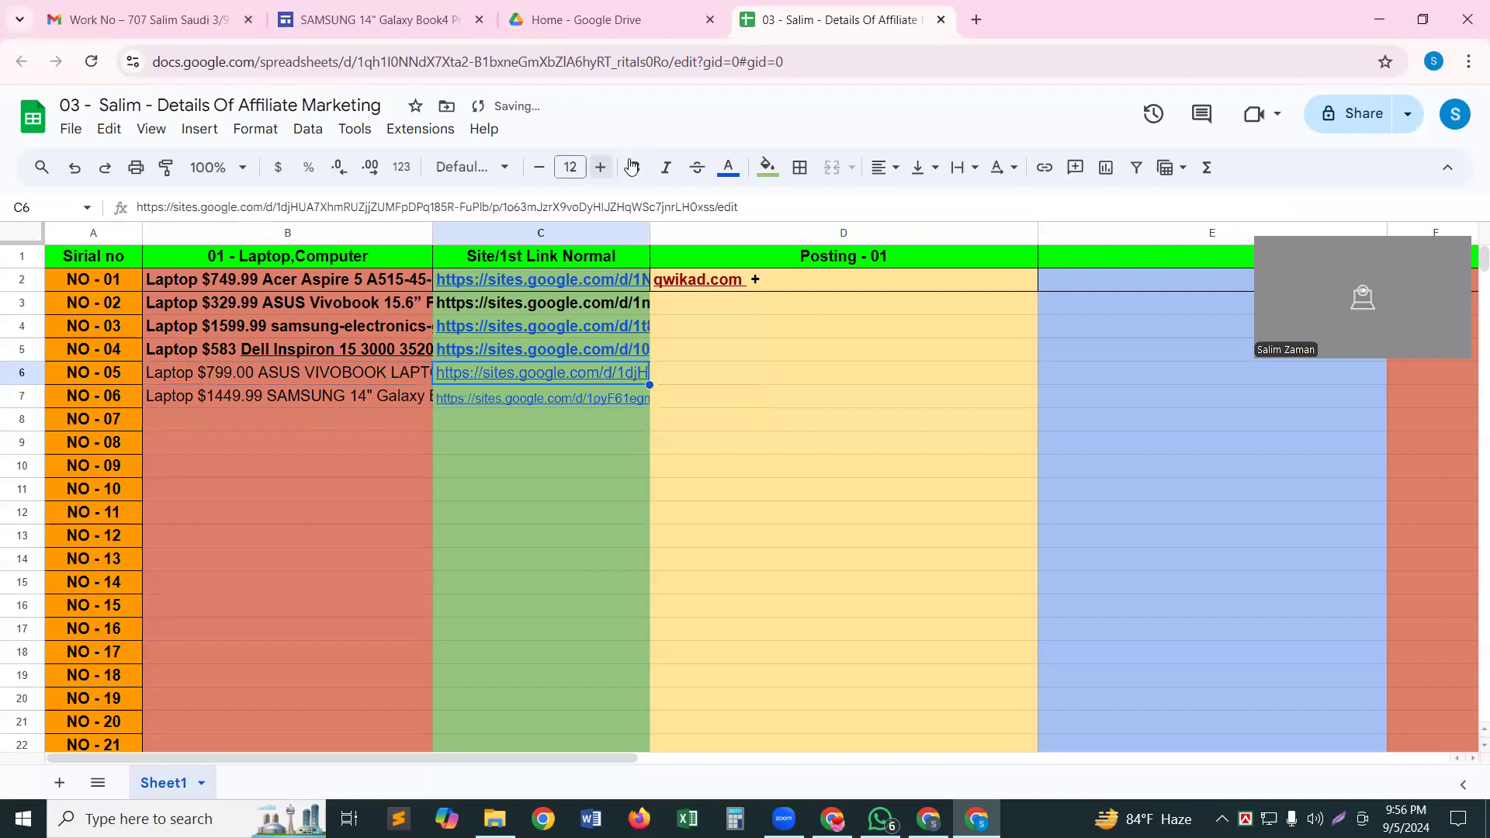
left_click(634, 169)
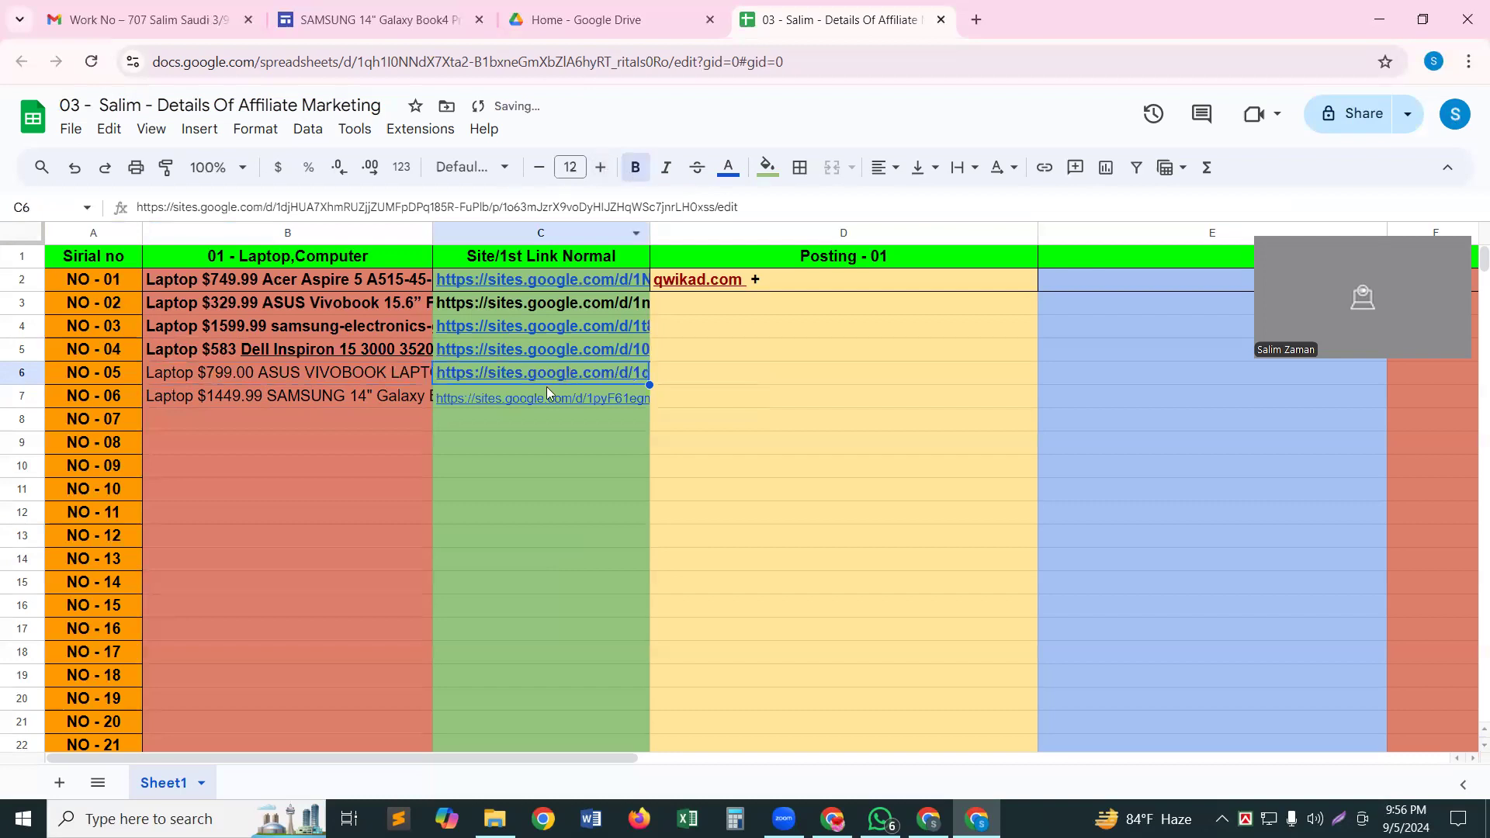
left_click(428, 515)
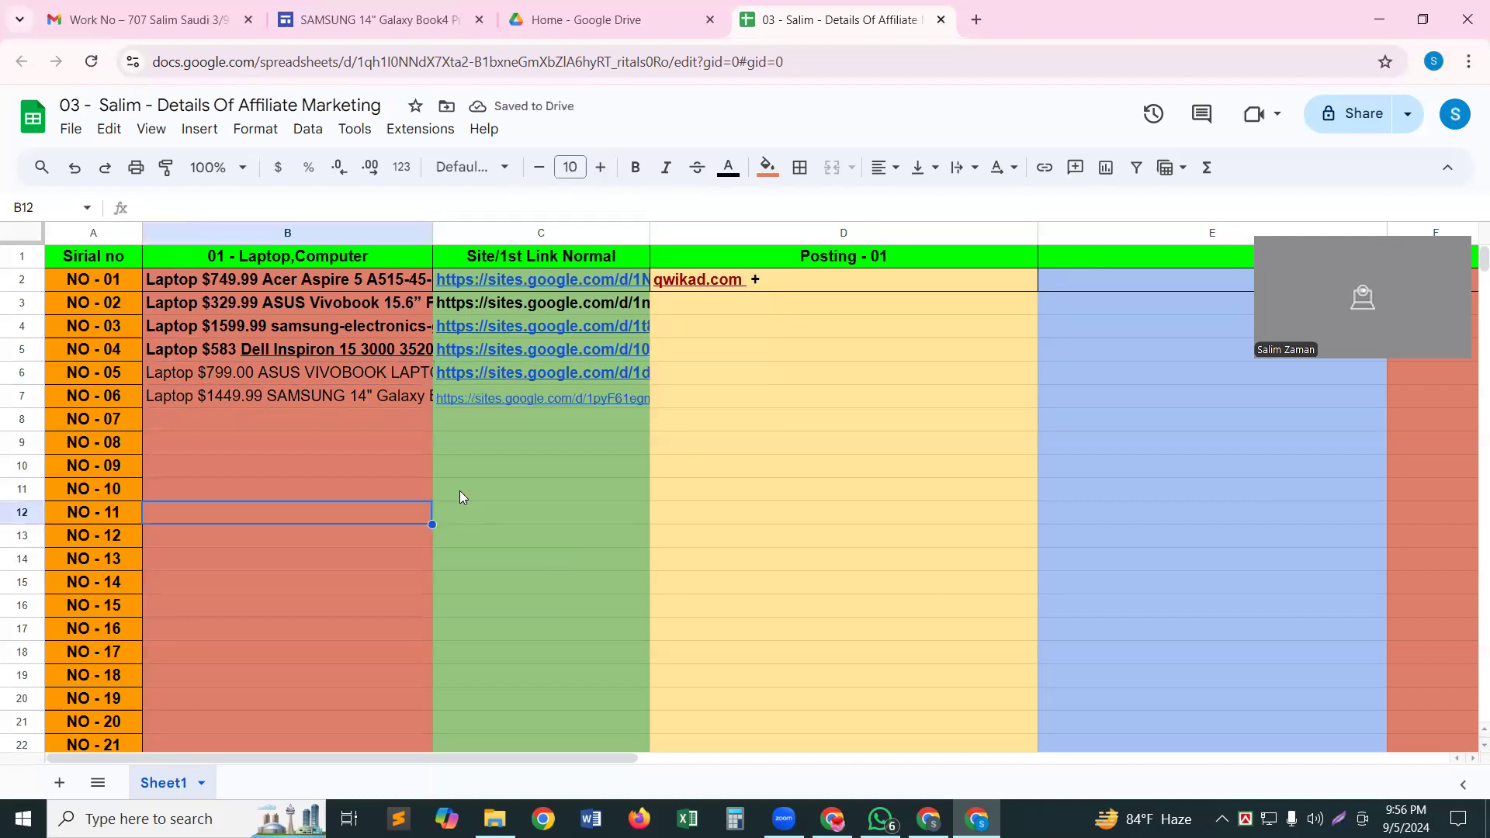
Make the Samsung site link in cell C7 bold at font size 12
left_click(511, 392)
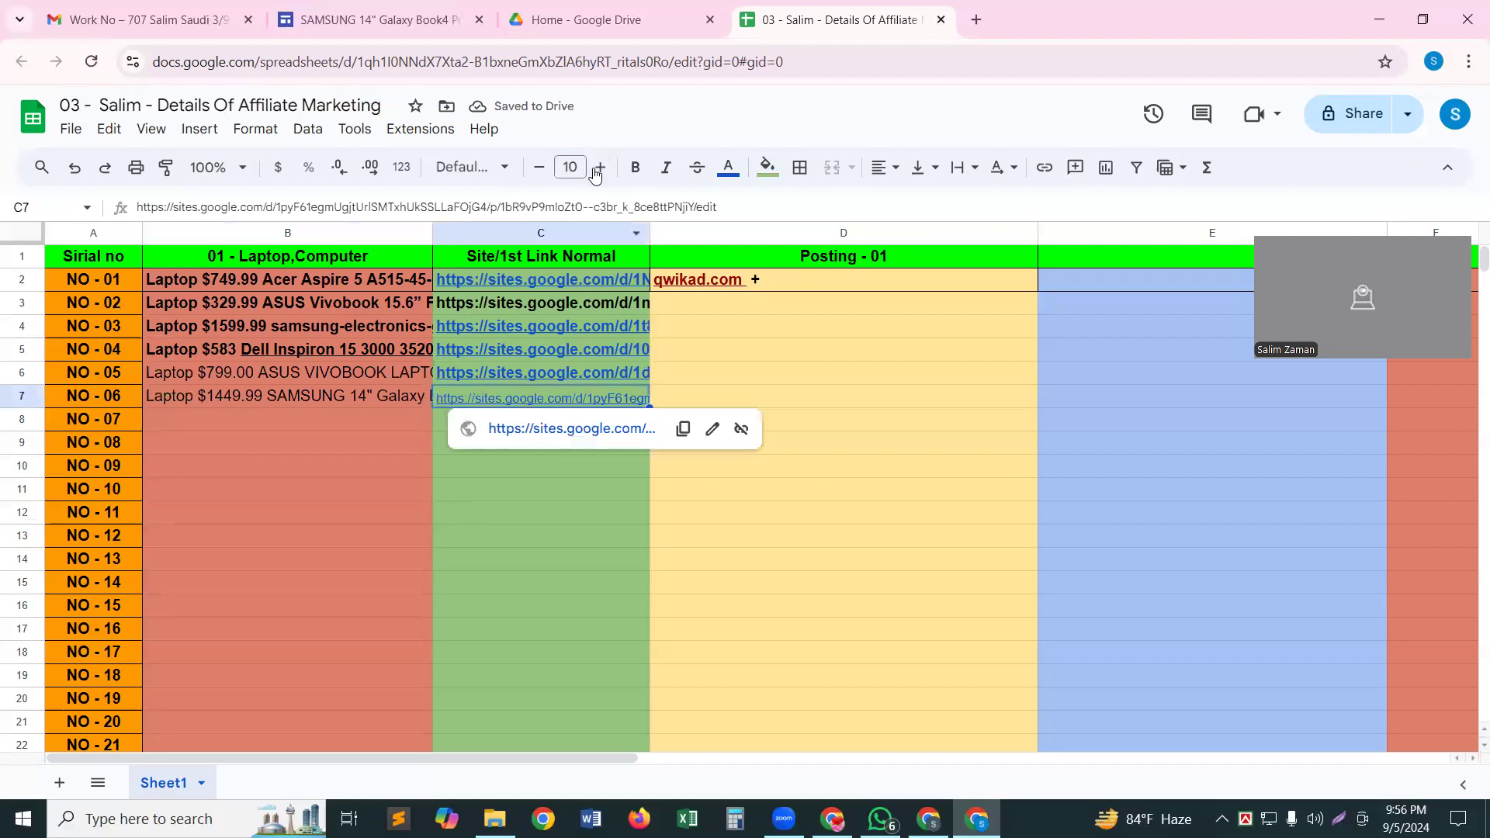
left_click(597, 169)
left_click(597, 169)
left_click(636, 171)
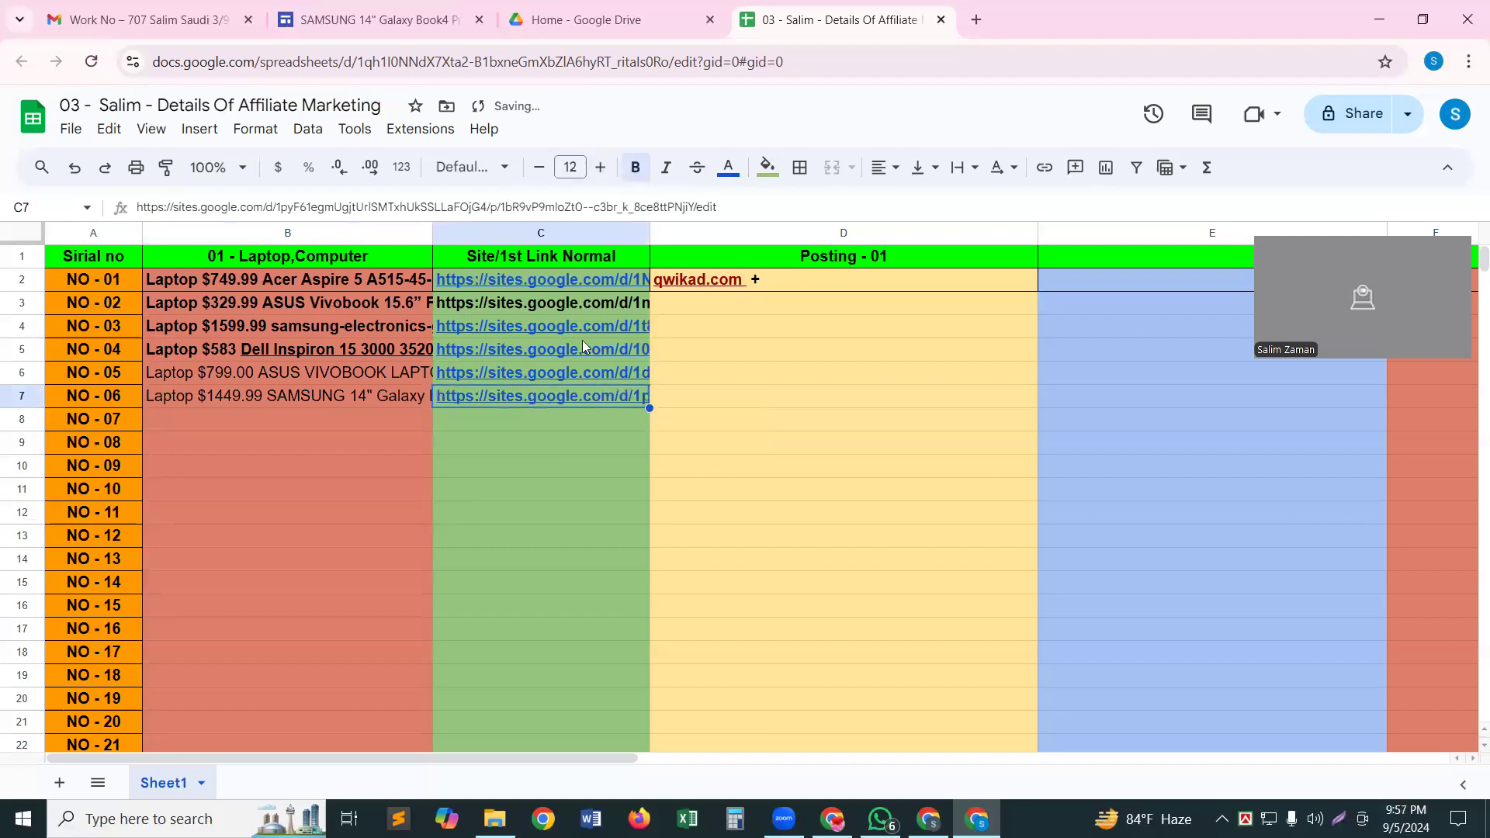
left_click(574, 392)
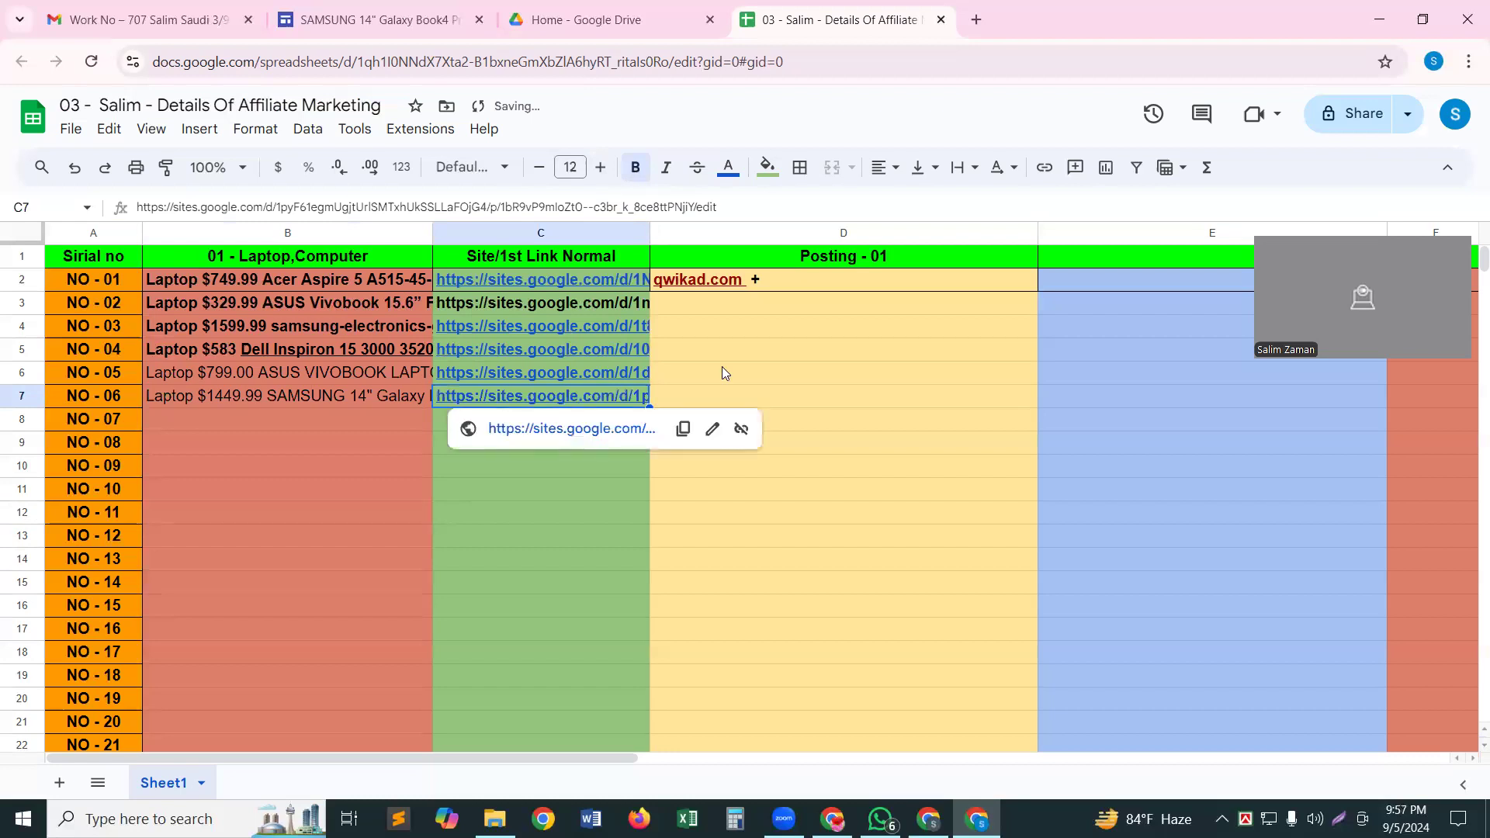
Restore bold on the ASUS and Samsung laptop entries in cells B6 and B7
left_click(243, 372)
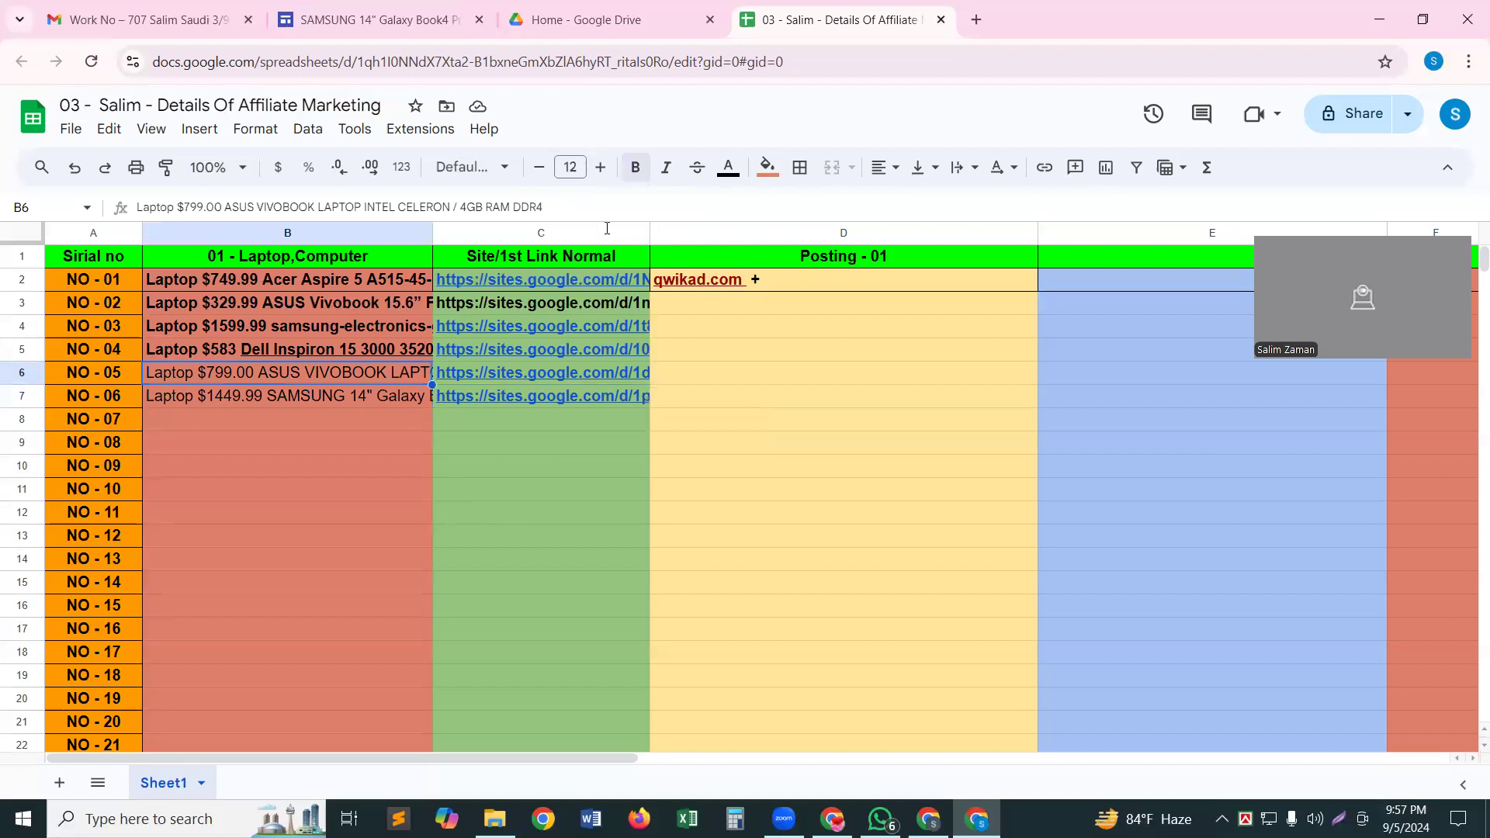
left_click(634, 167)
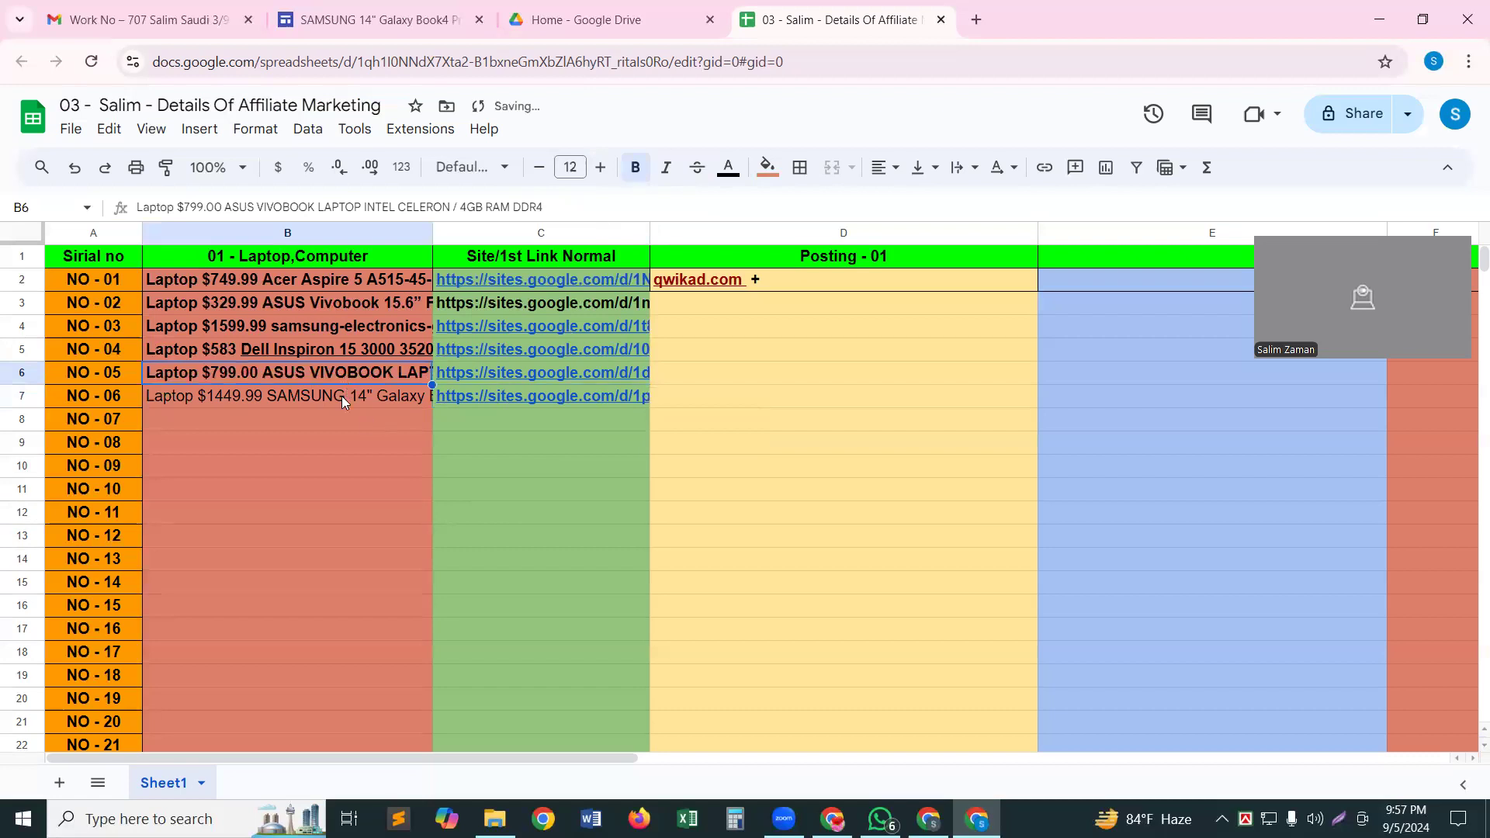
left_click(341, 396)
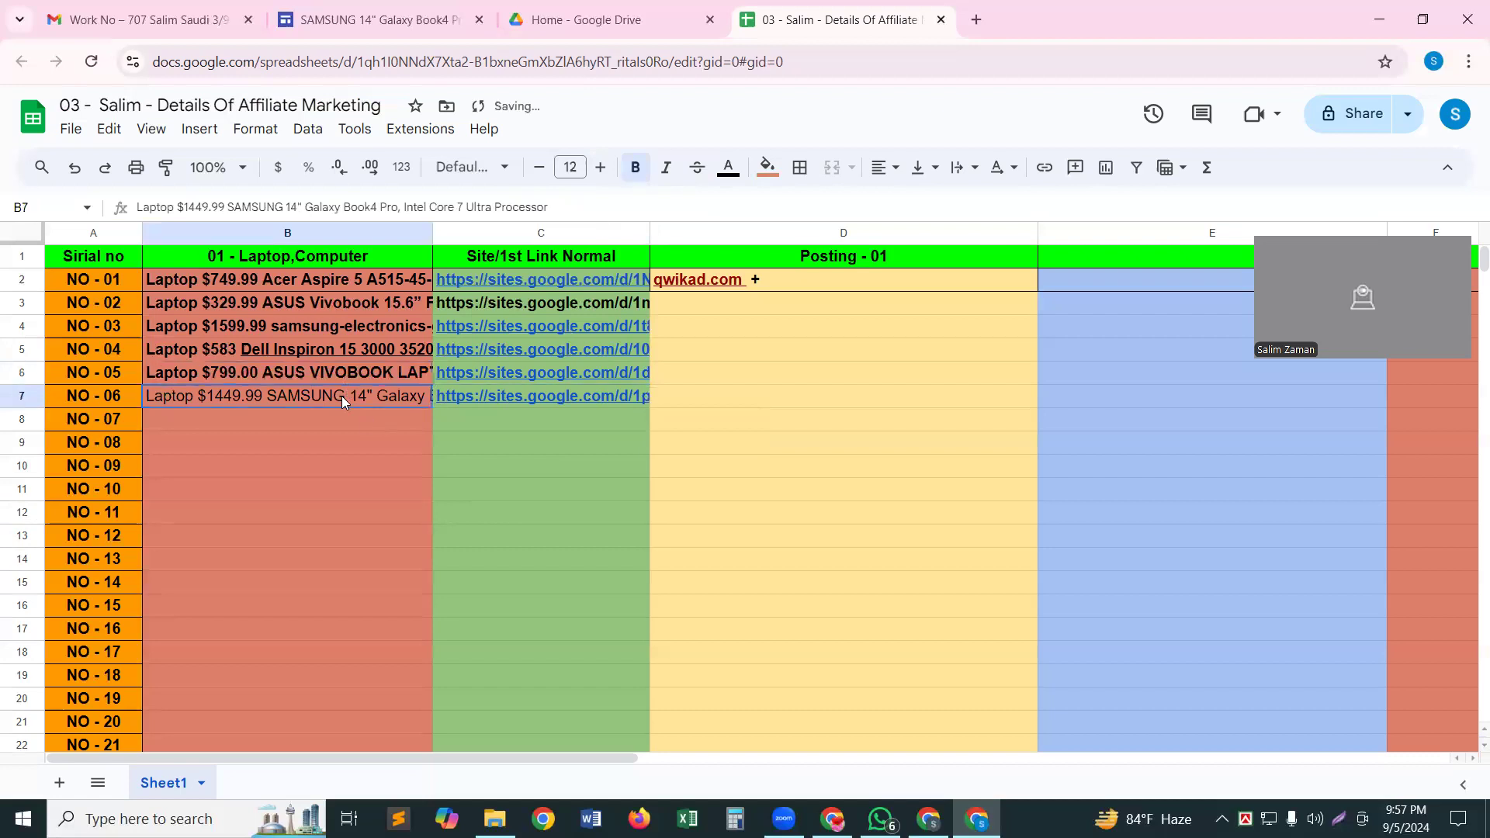
left_click(634, 177)
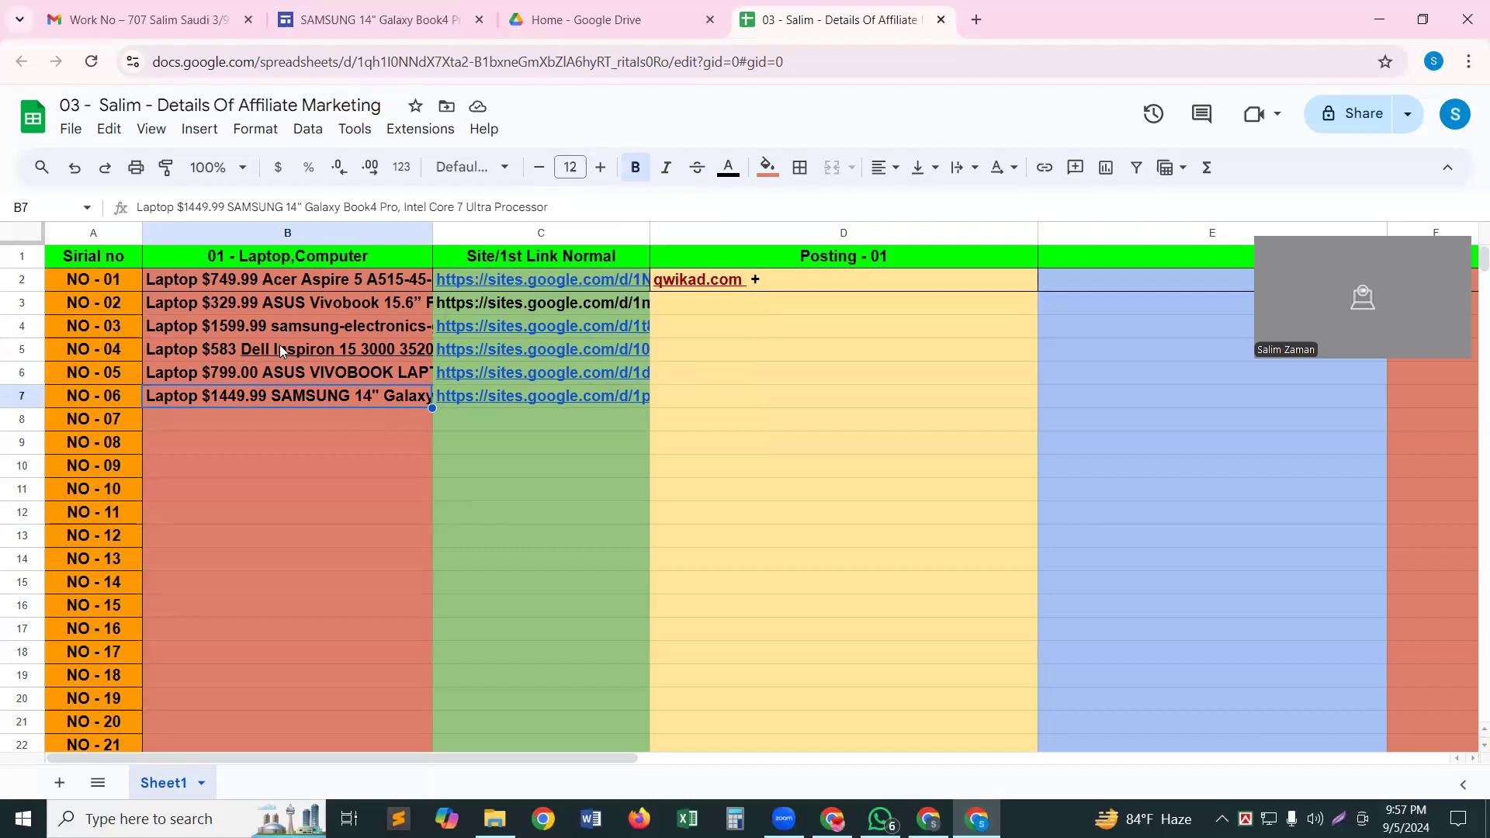
mouse_move(281, 350)
scroll(280, 350, "down", 1)
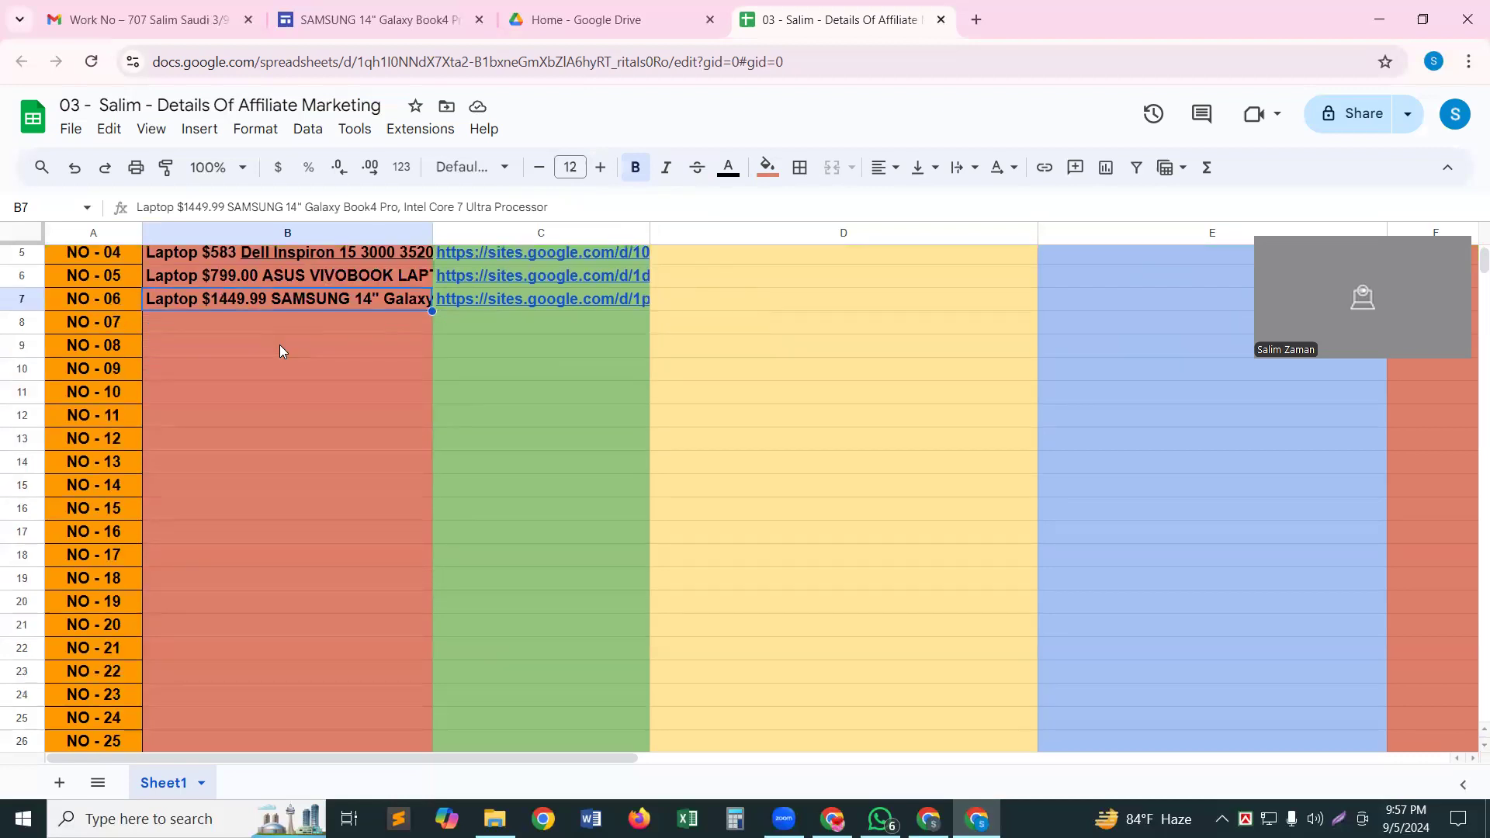
scroll(281, 347, "up", 1)
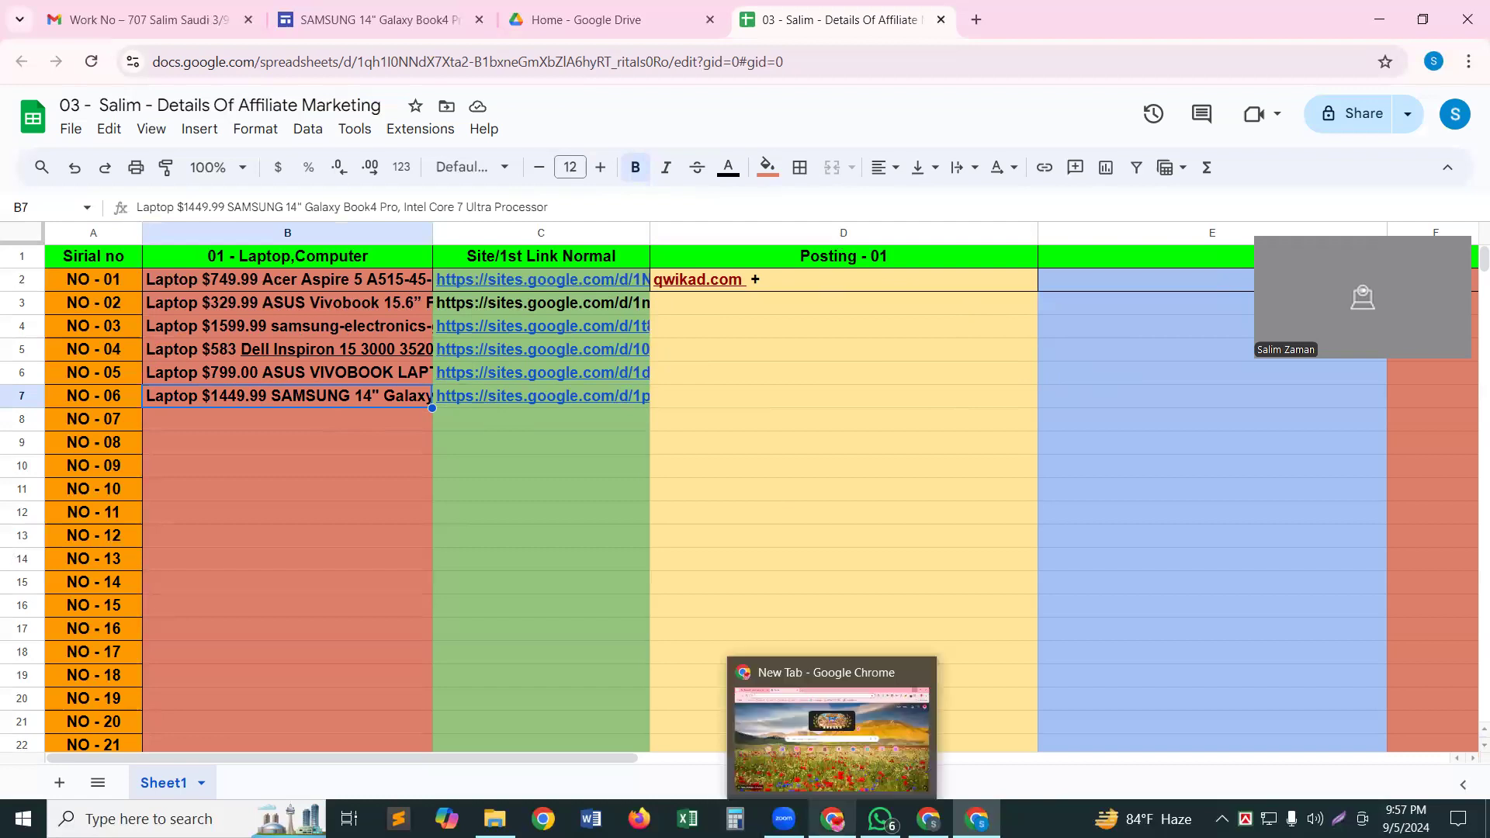
left_click(832, 818)
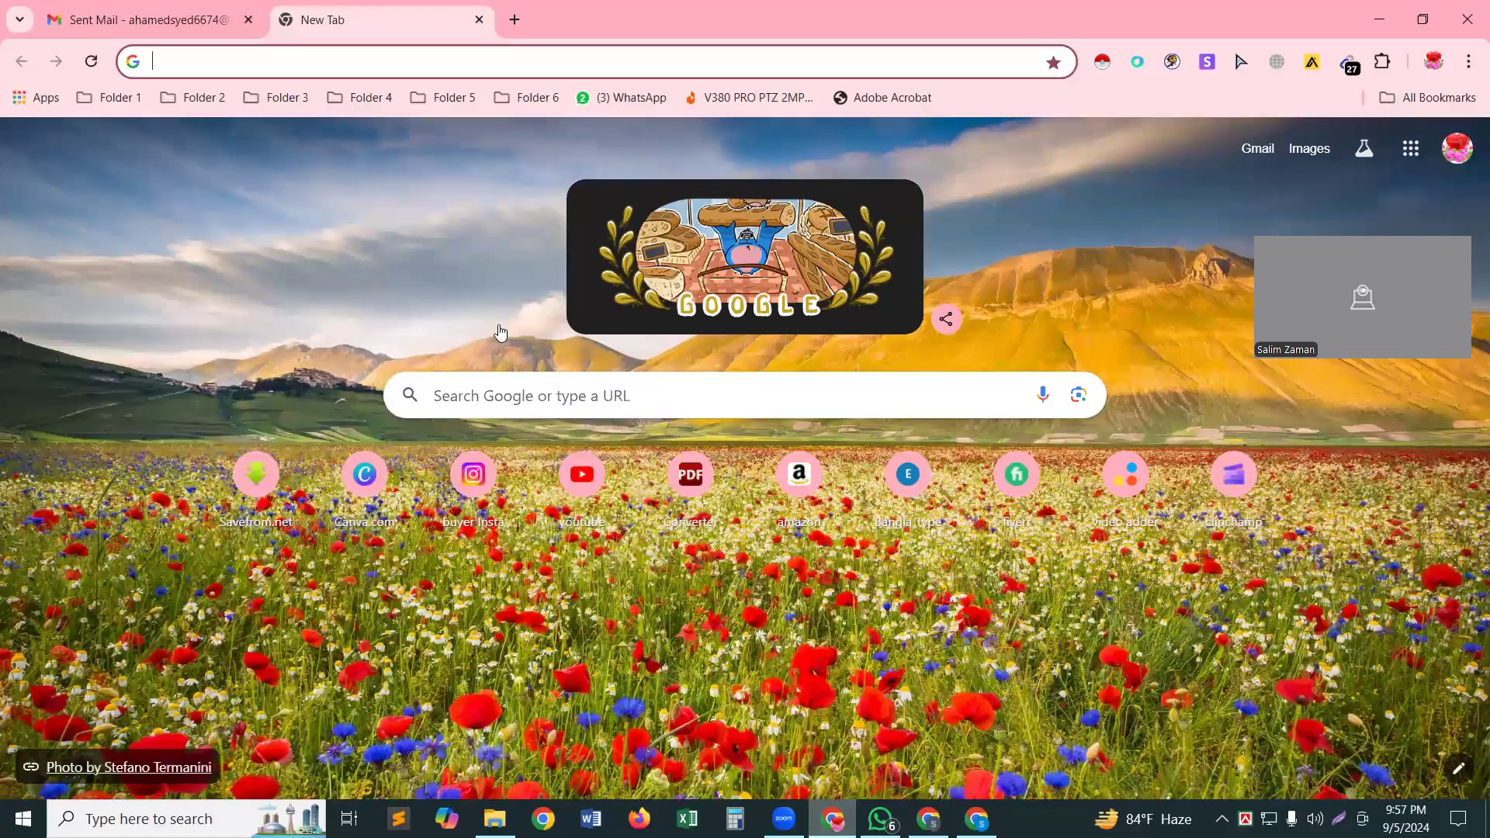
left_click(145, 9)
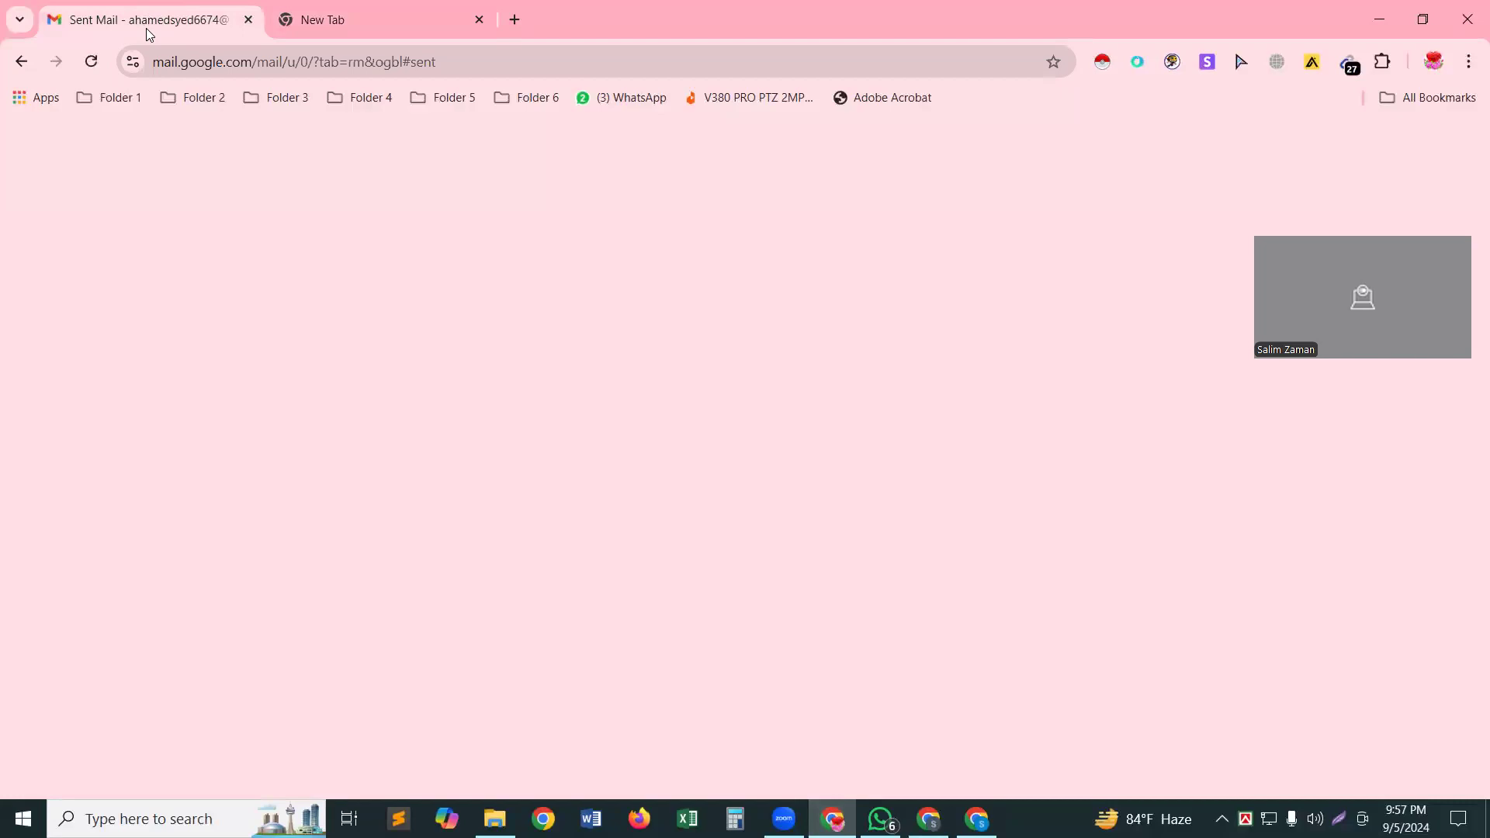
left_click(348, 21)
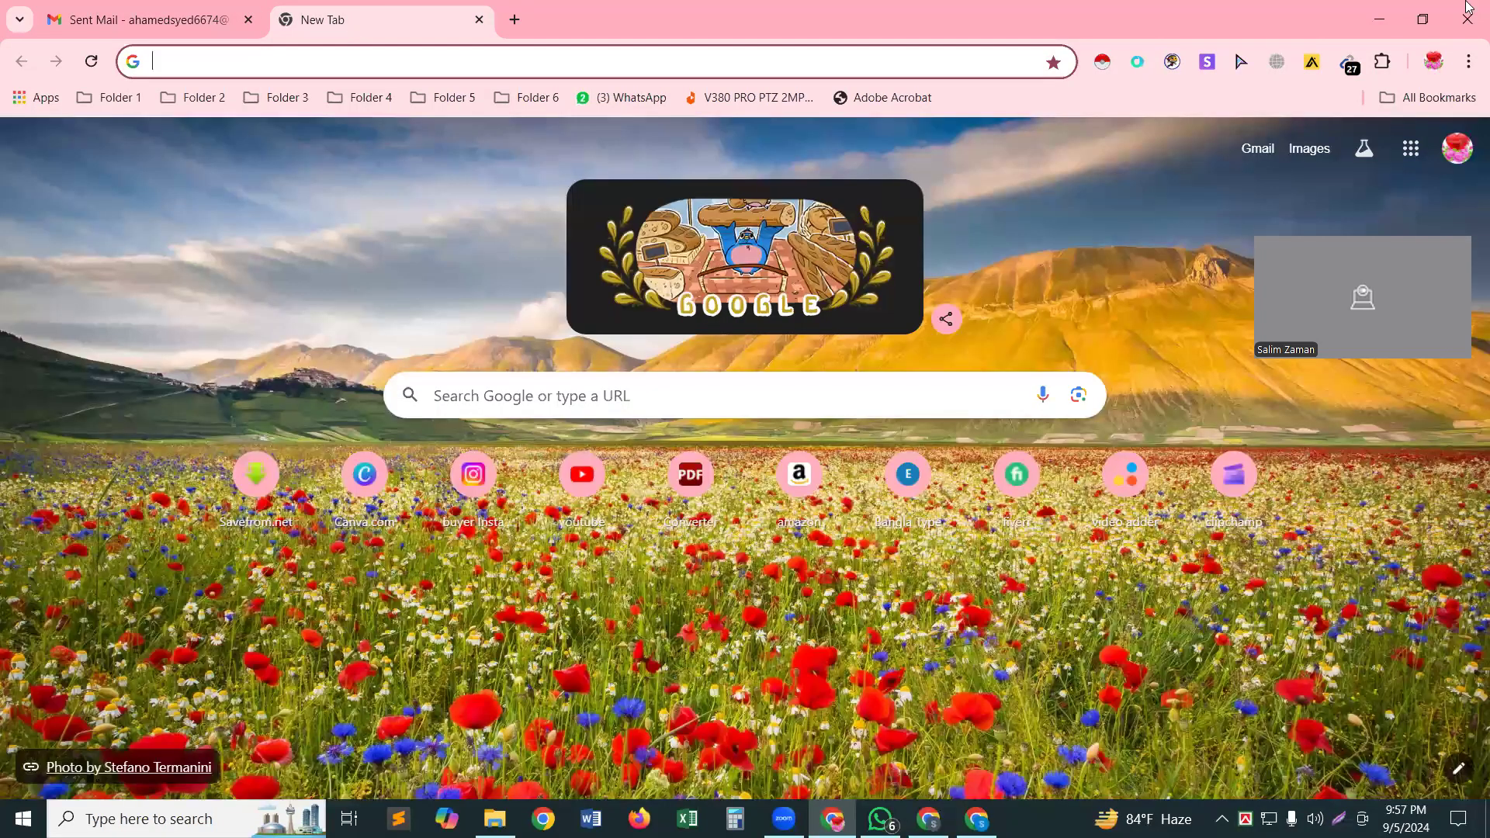
left_click(1374, 19)
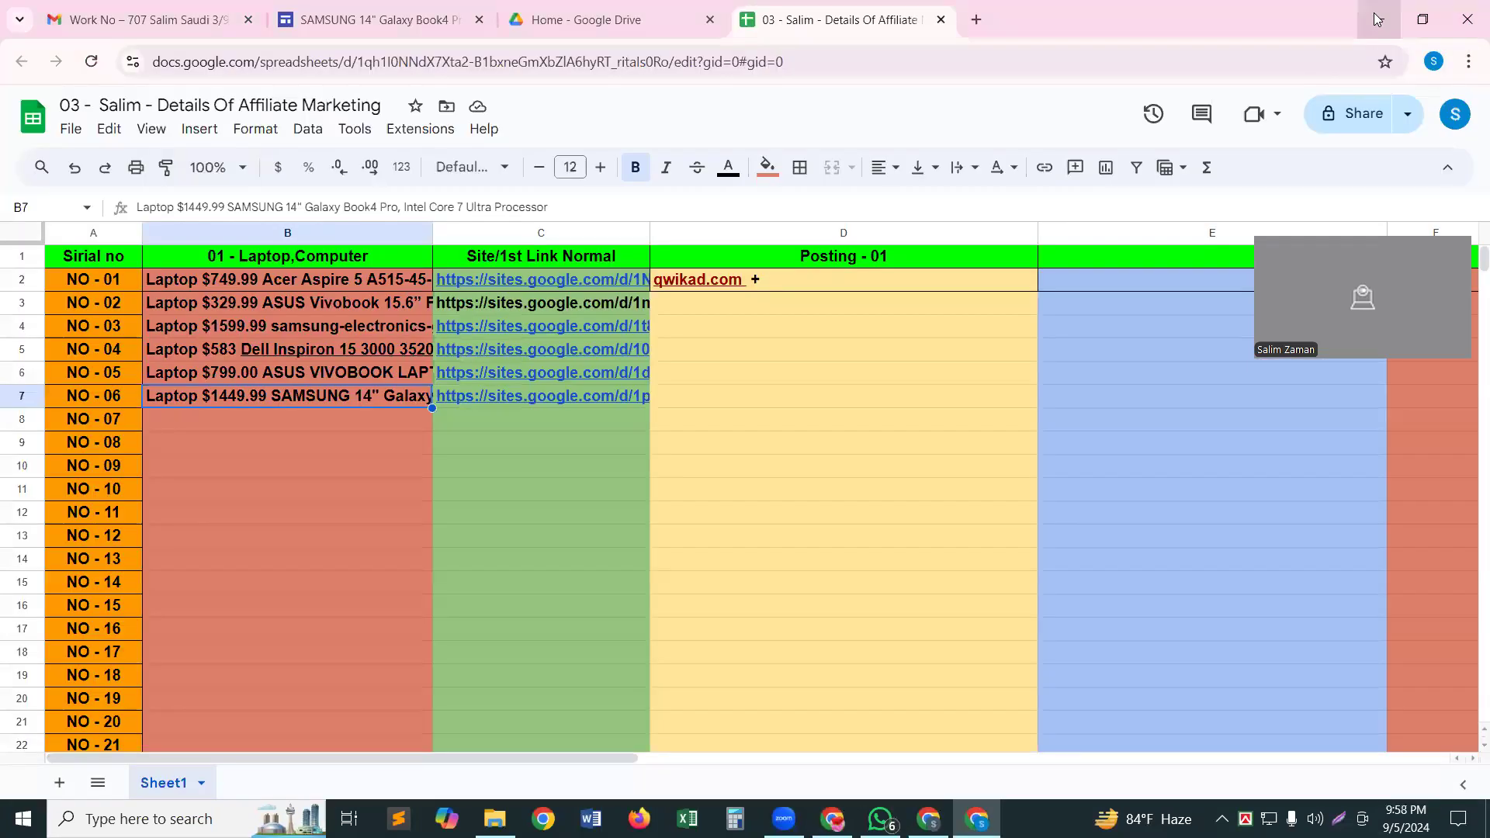
Minimise the open browser windows to bring up the "Work Folder All 15-6-24" folder in File Explorer
left_click(1374, 19)
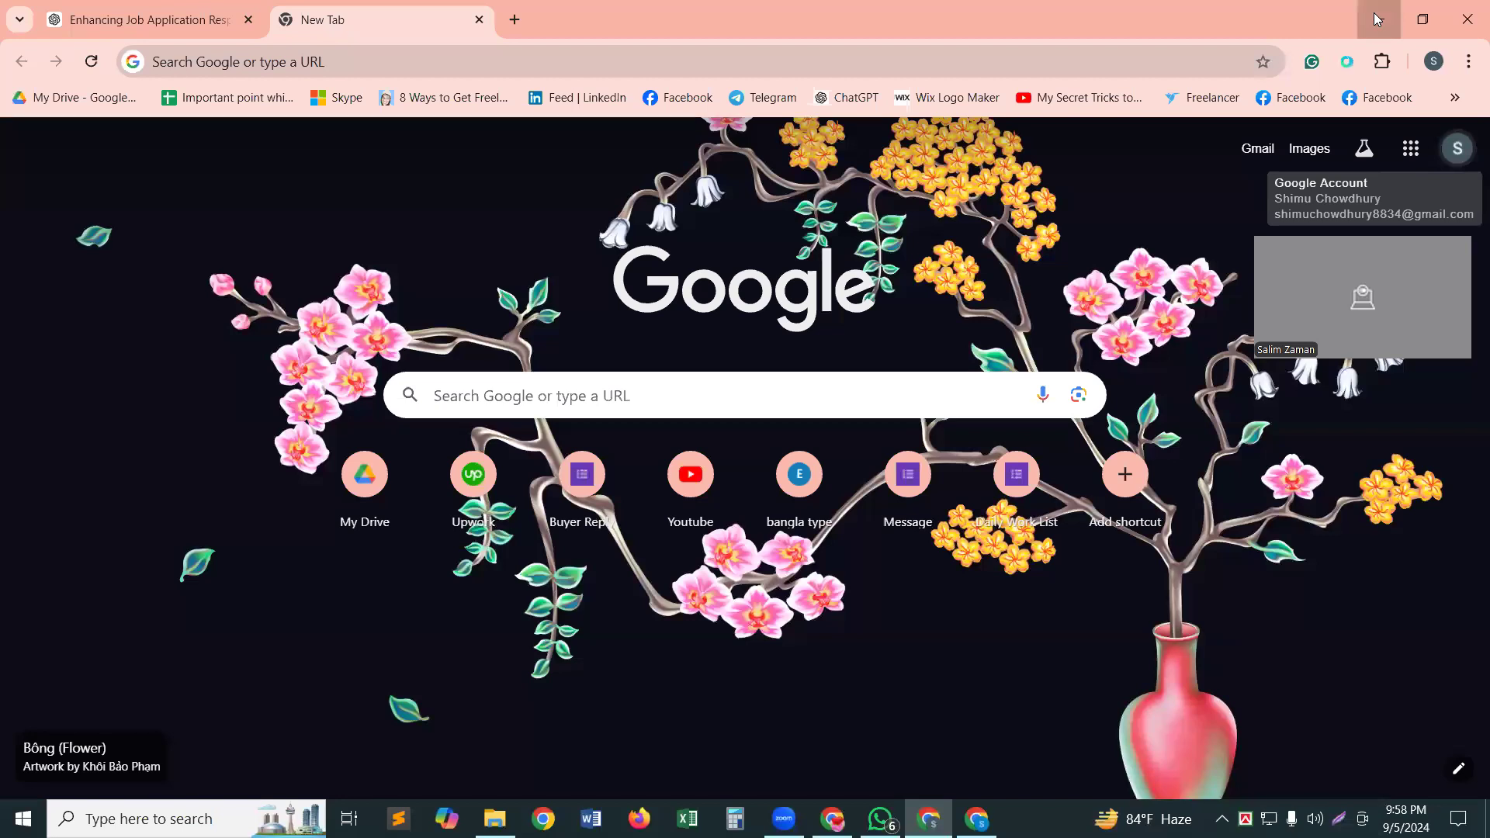
left_click(1374, 19)
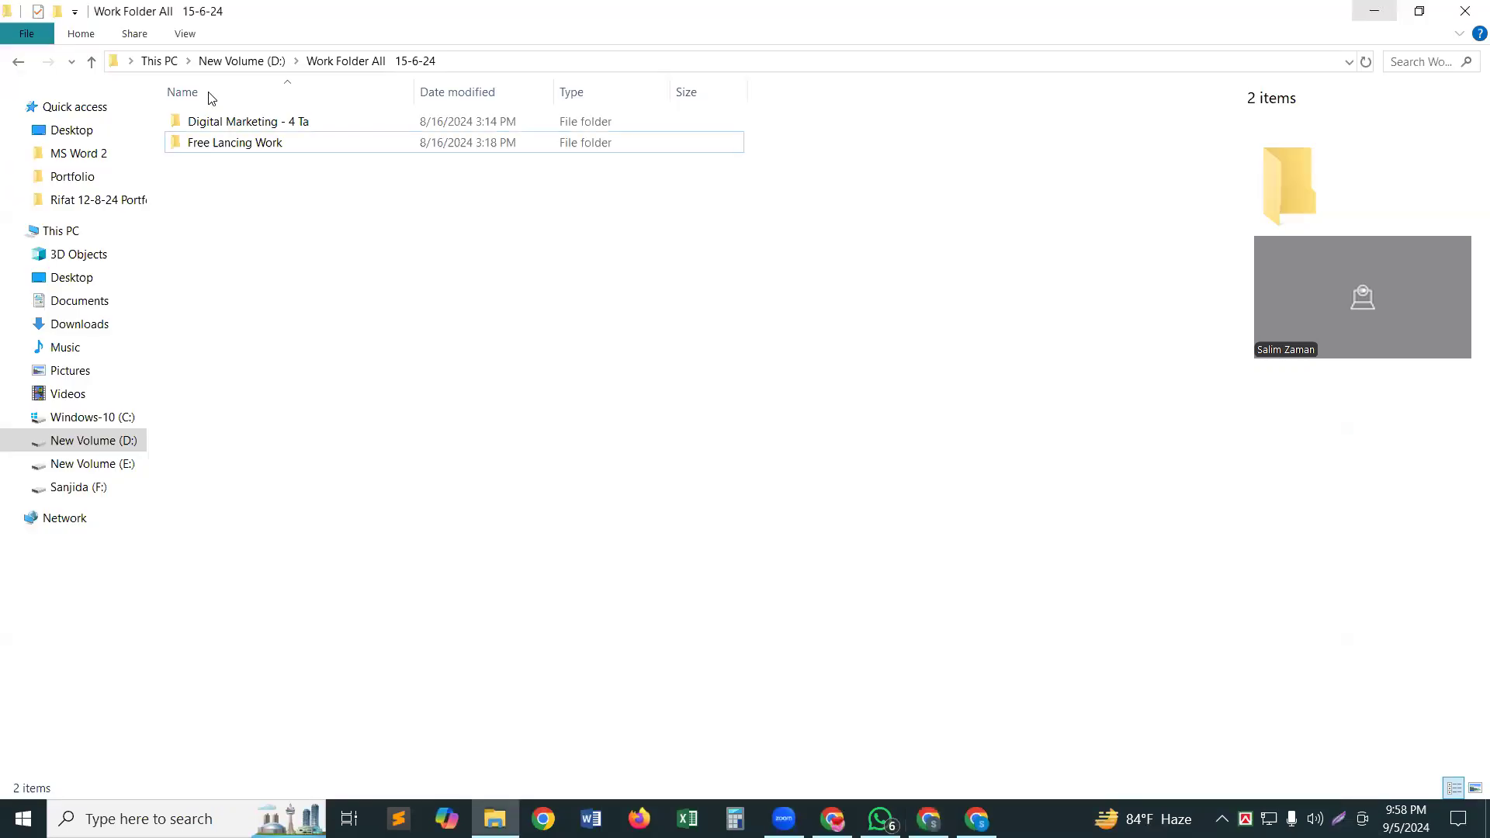
Open the "Work No - 01 Amazon Book List" folder inside Free Lancing Work > Student File -01
left_click(226, 152)
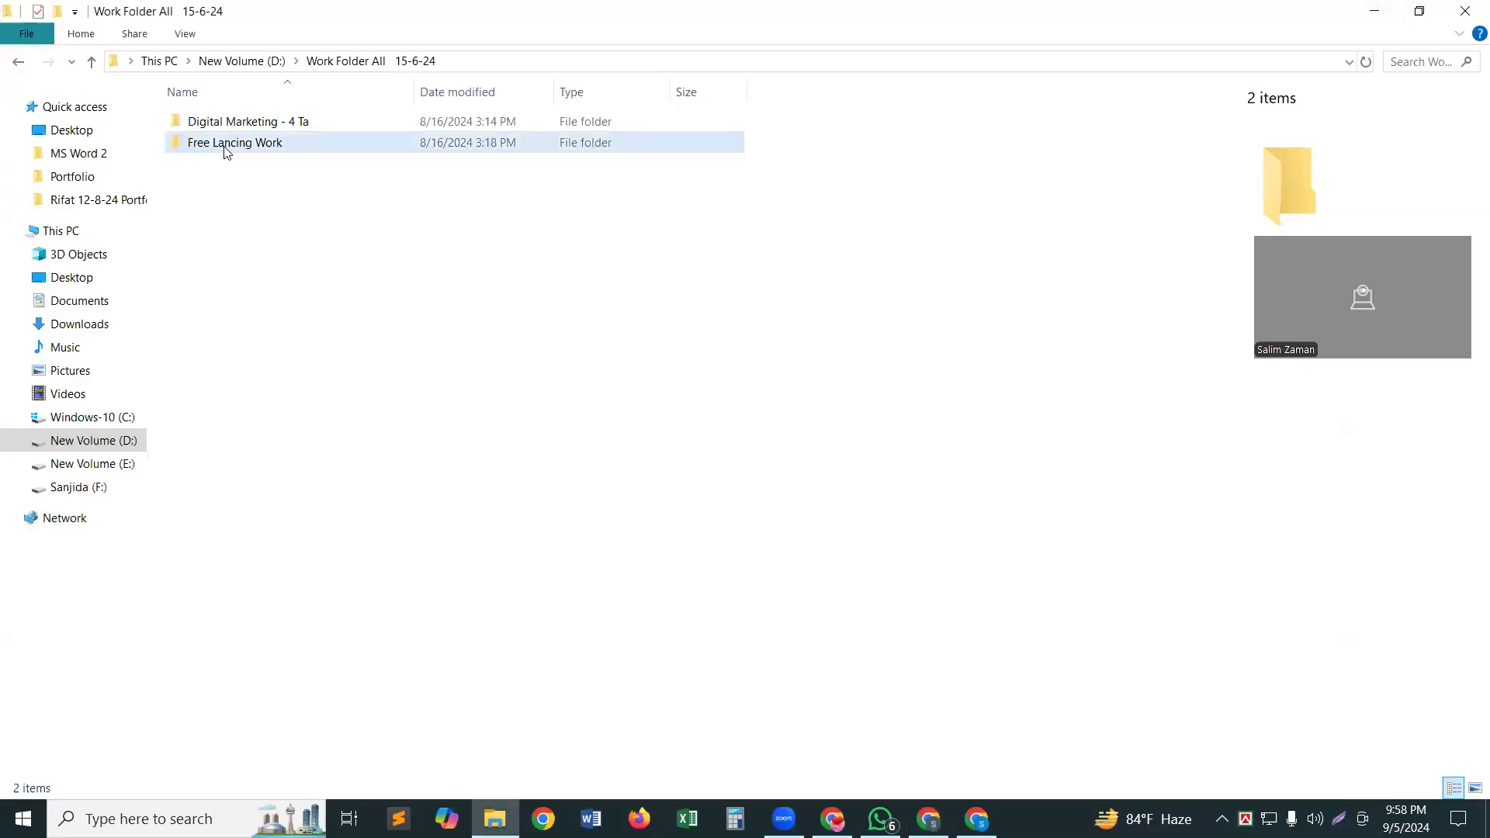
double_click(228, 144)
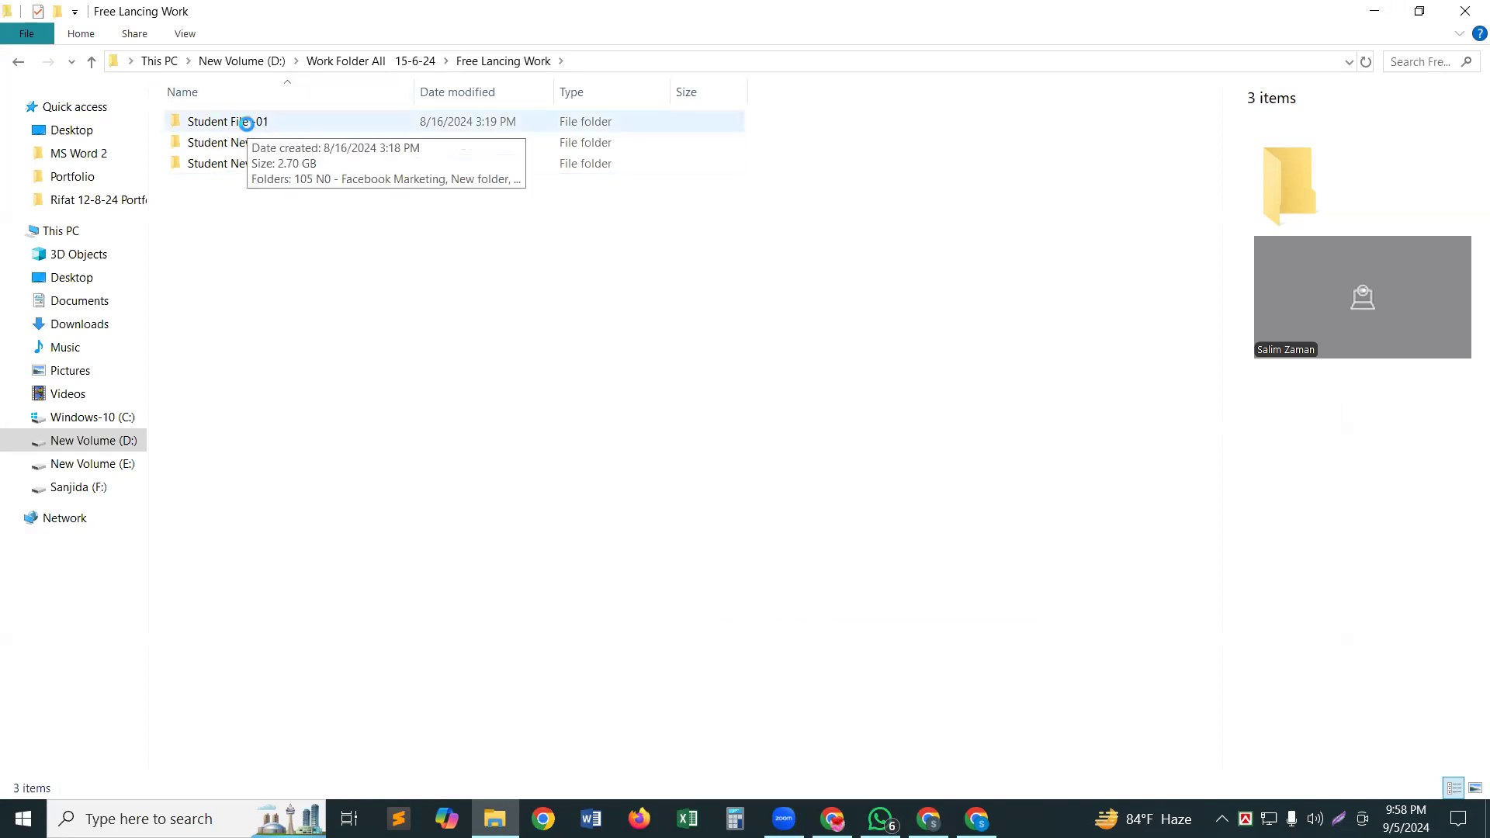
double_click(248, 125)
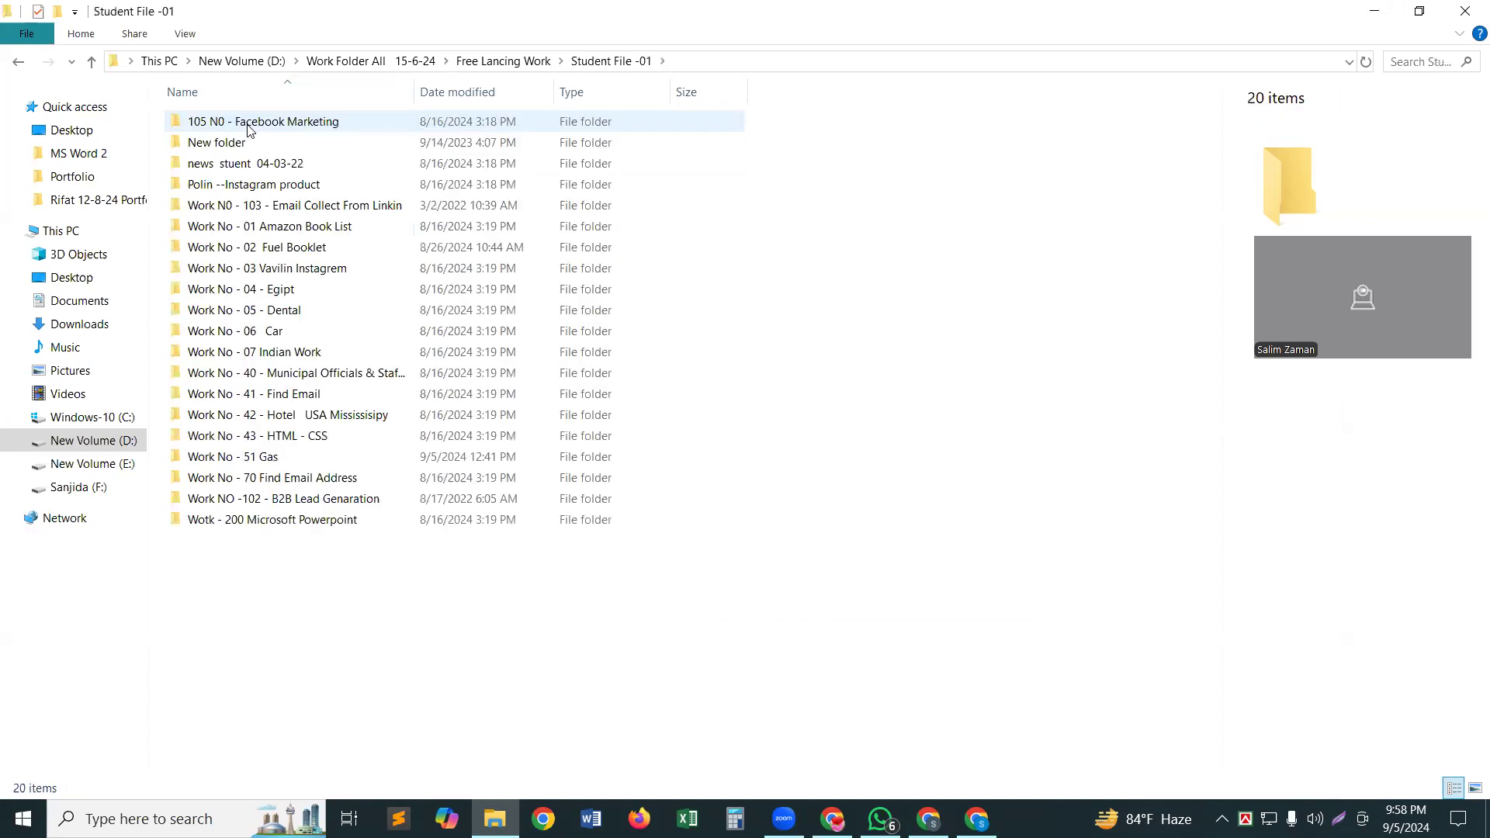
mouse_move(248, 128)
left_click(293, 224)
left_click(293, 224)
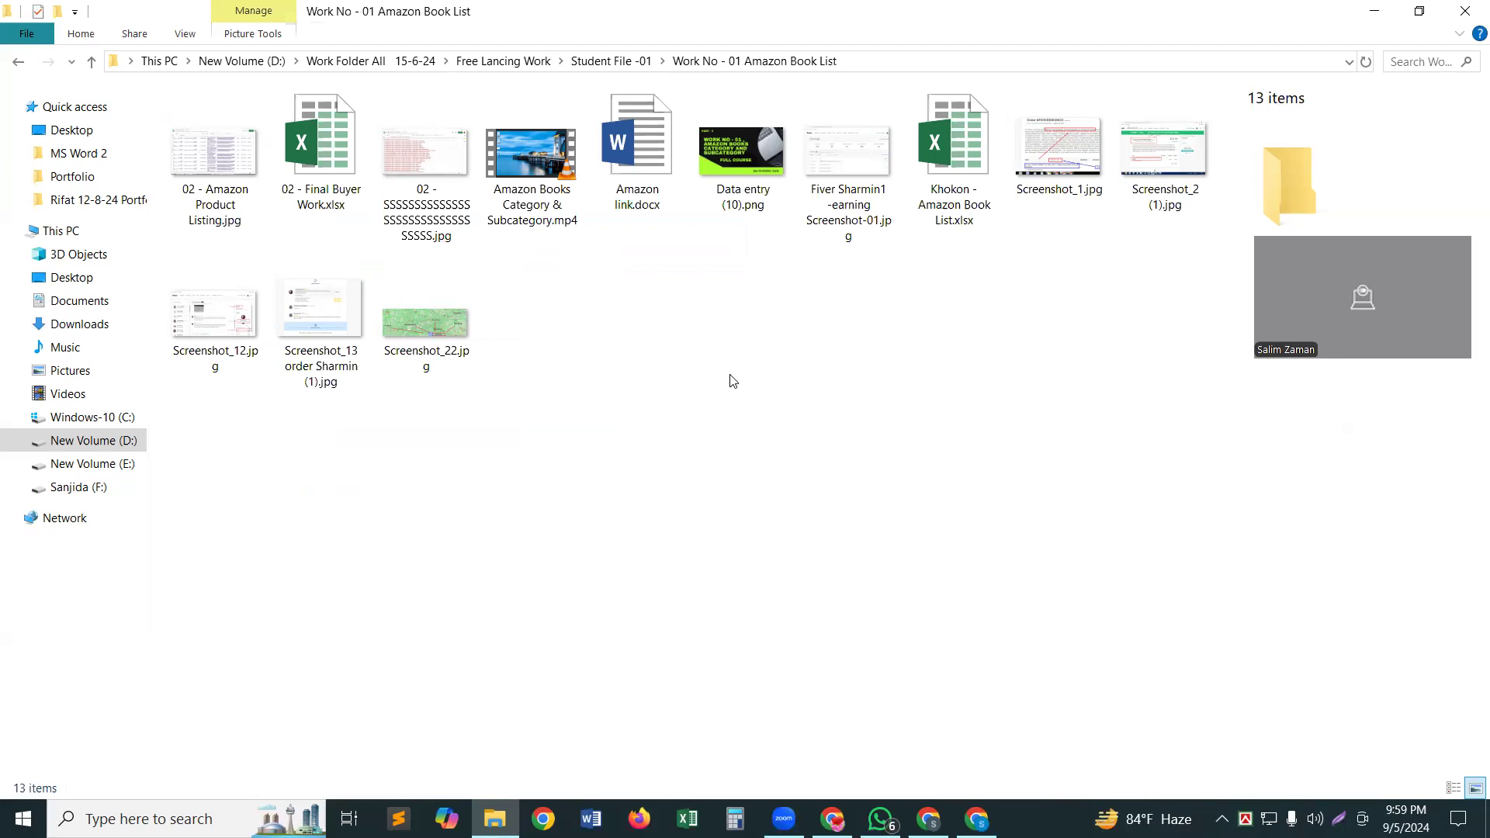
View the map image Screenshot_22.jpg enlarged, with its arrows pointing towards Croatia, and return to the folder
left_click(301, 124)
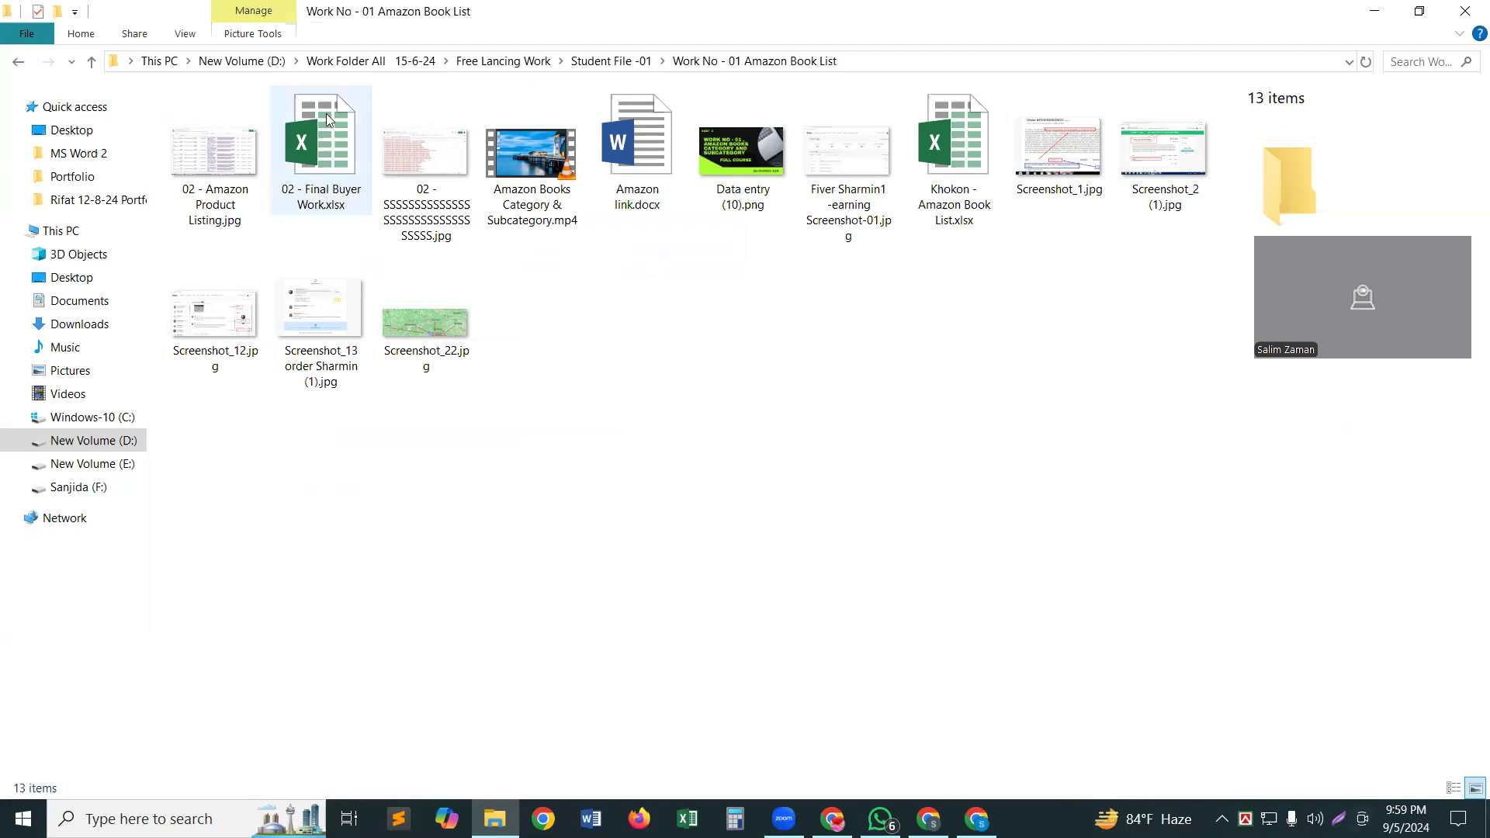
left_click(955, 264)
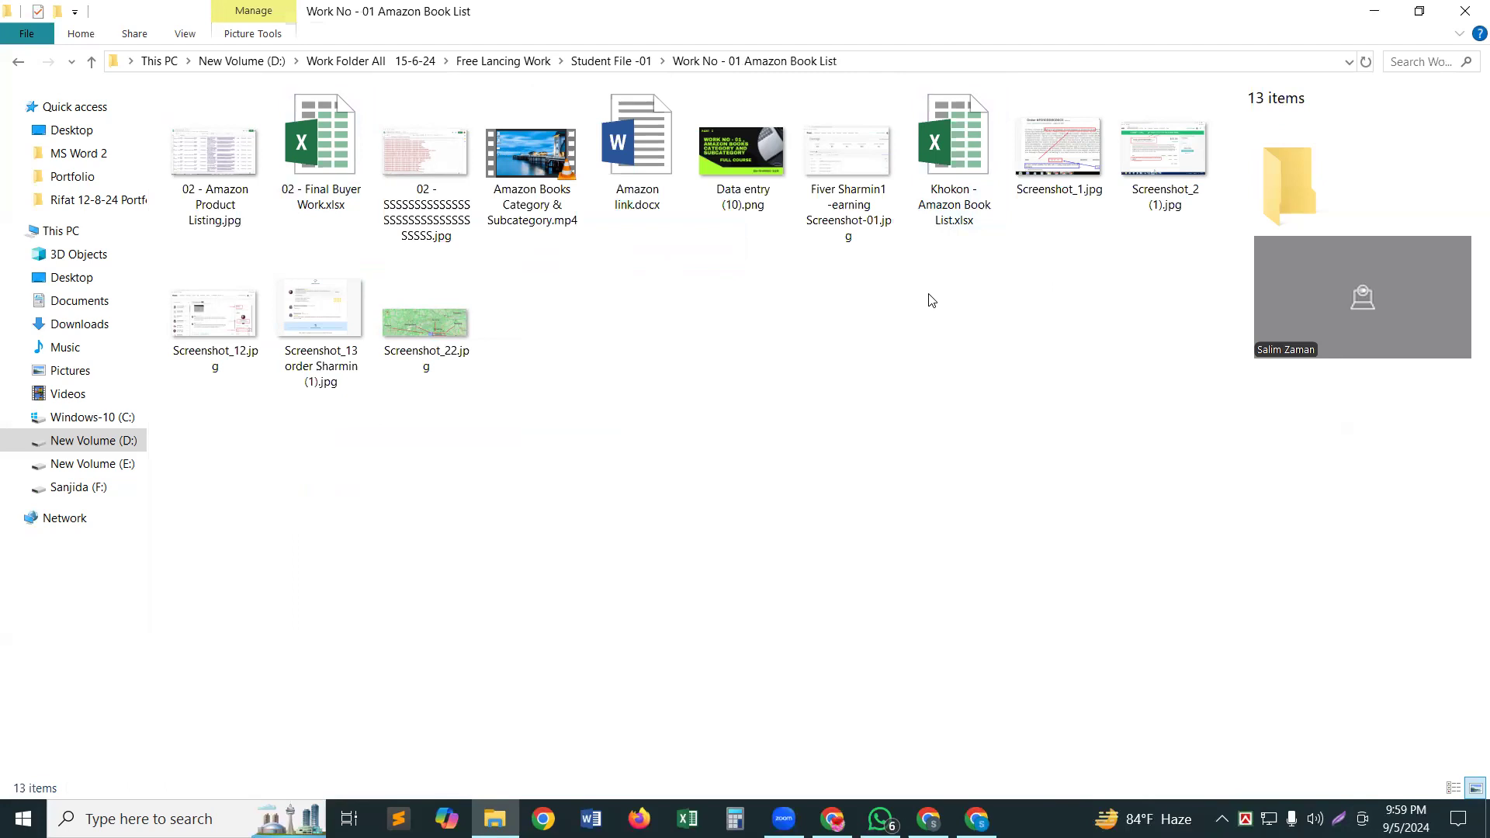
left_click(456, 329)
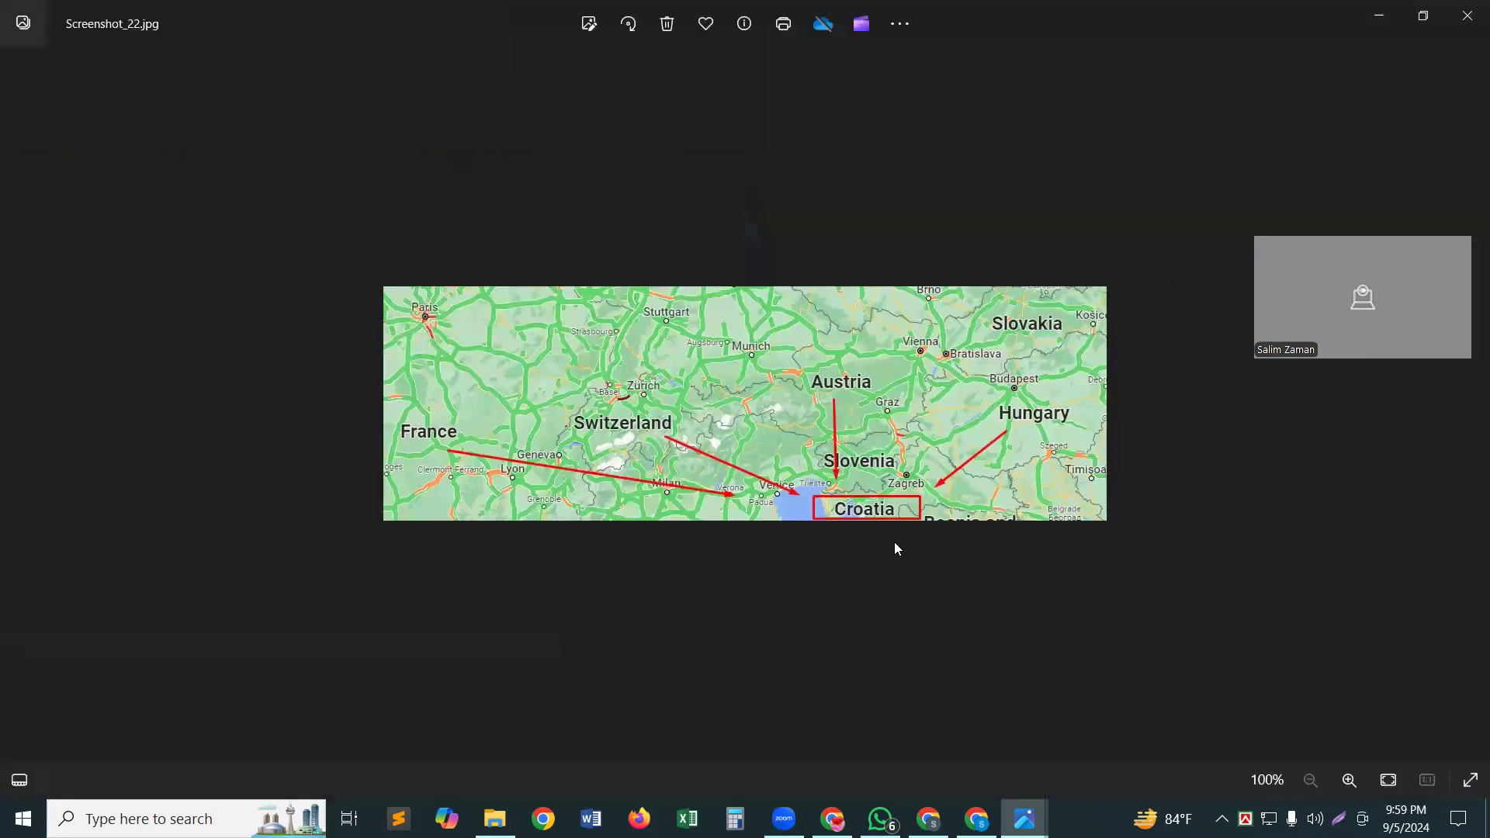
scroll(922, 585, "up", 2)
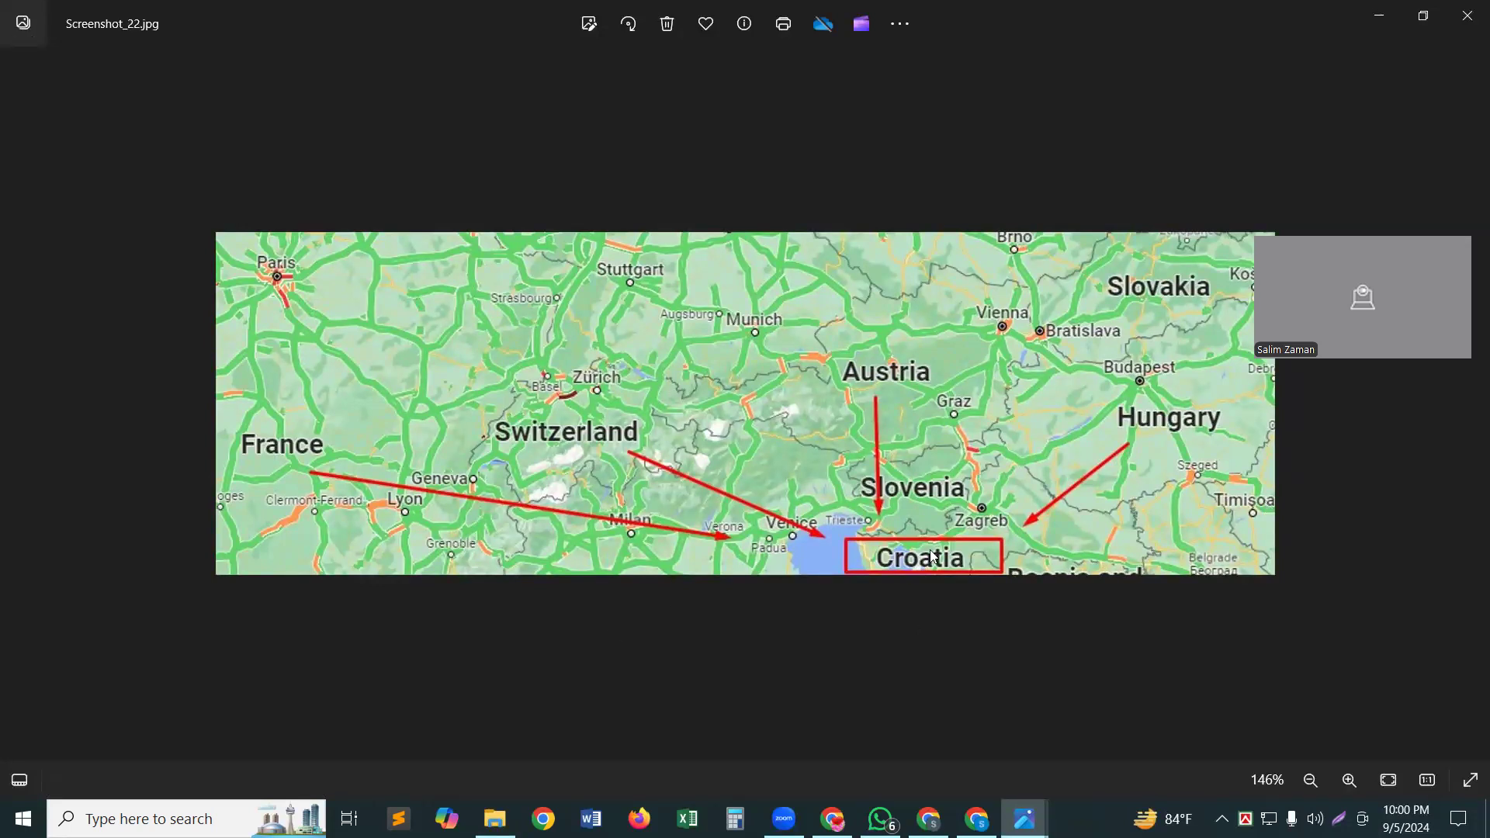
left_click(1469, 22)
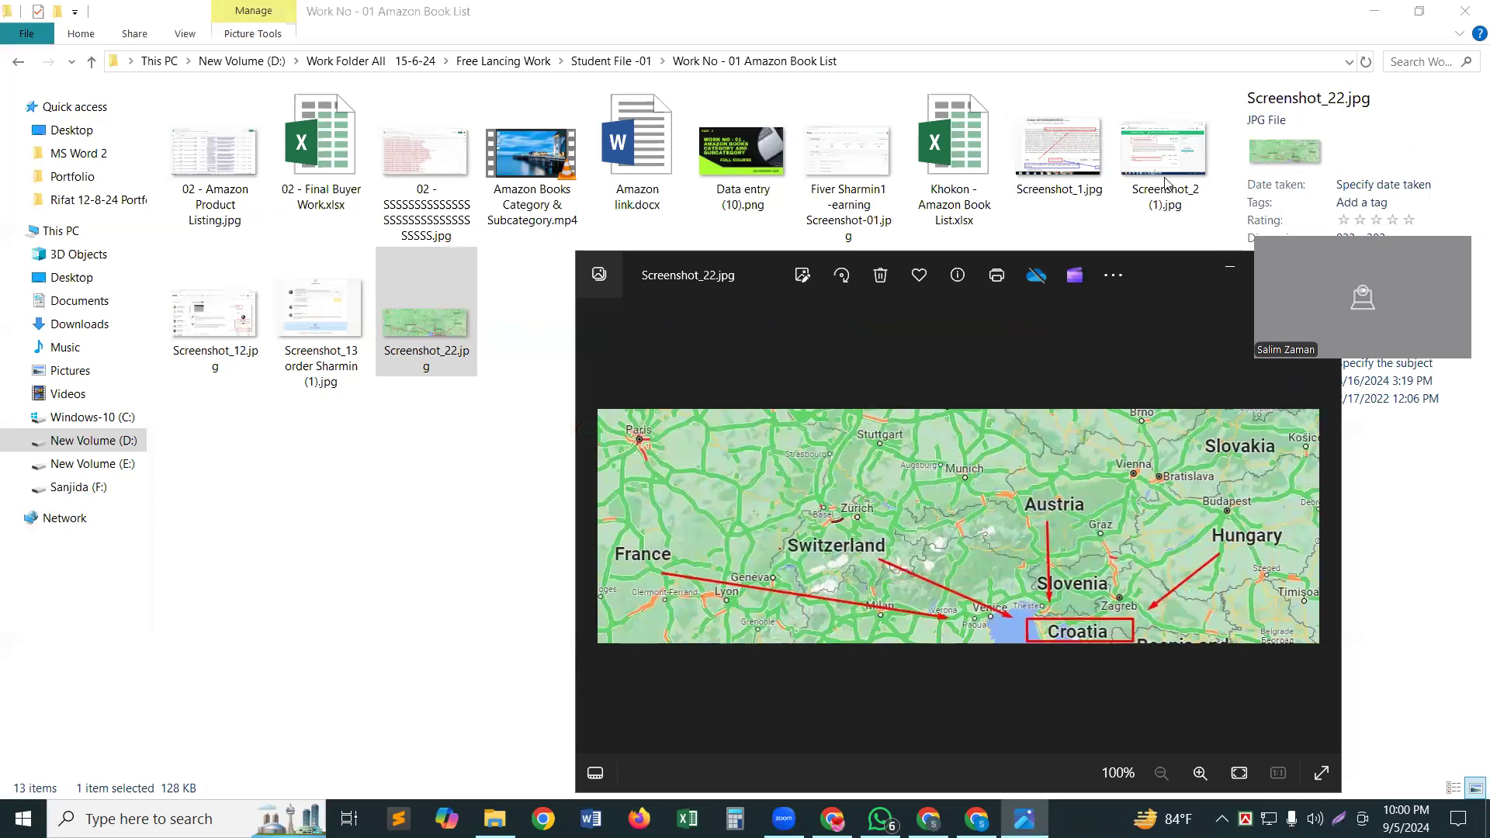
View Screenshot_1.jpg full-window and enlarged to read the buyer's order for Amazon book categories
left_click(1066, 151)
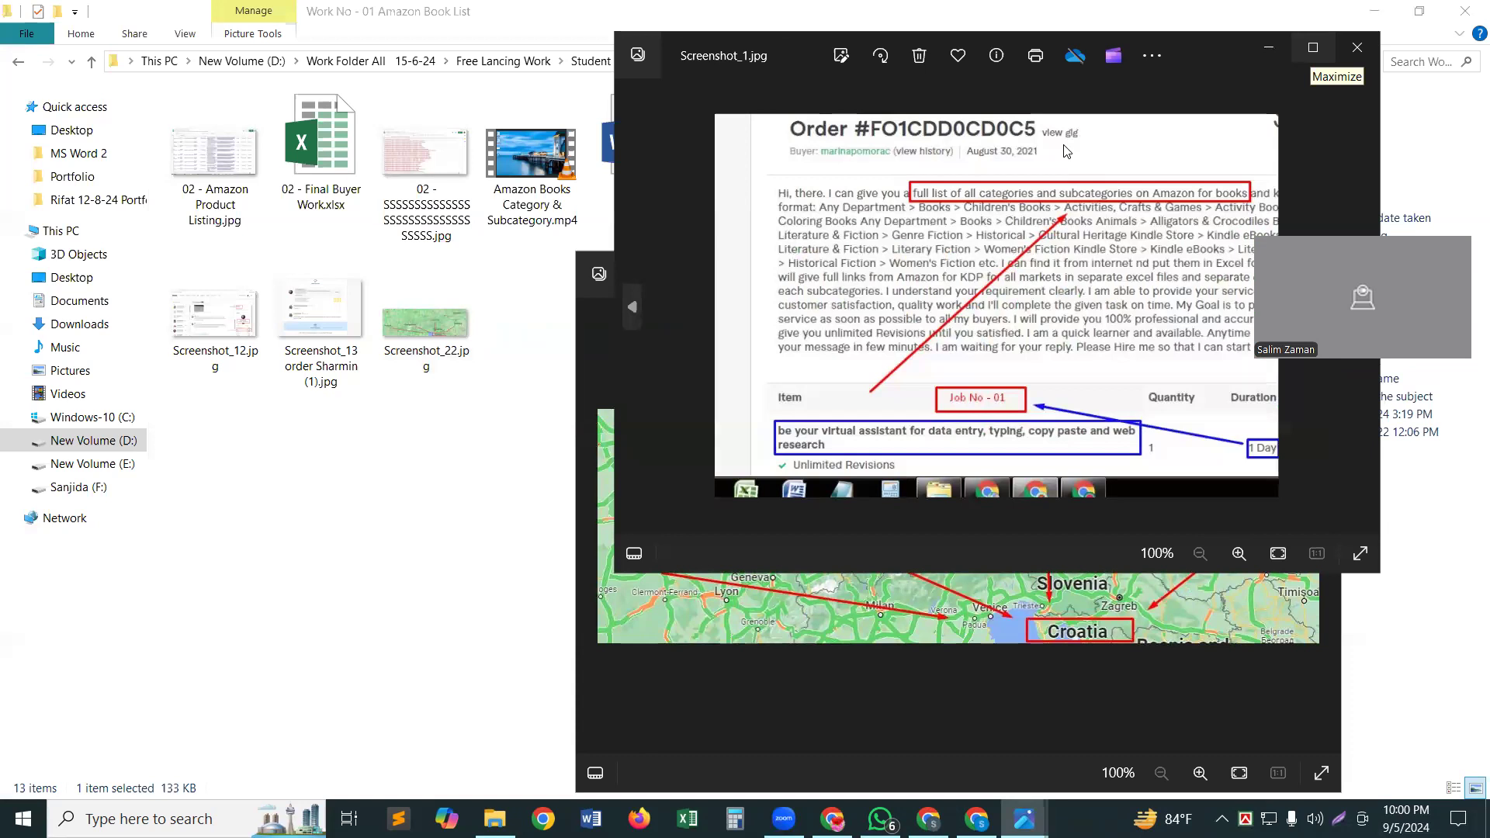
key("super+Up")
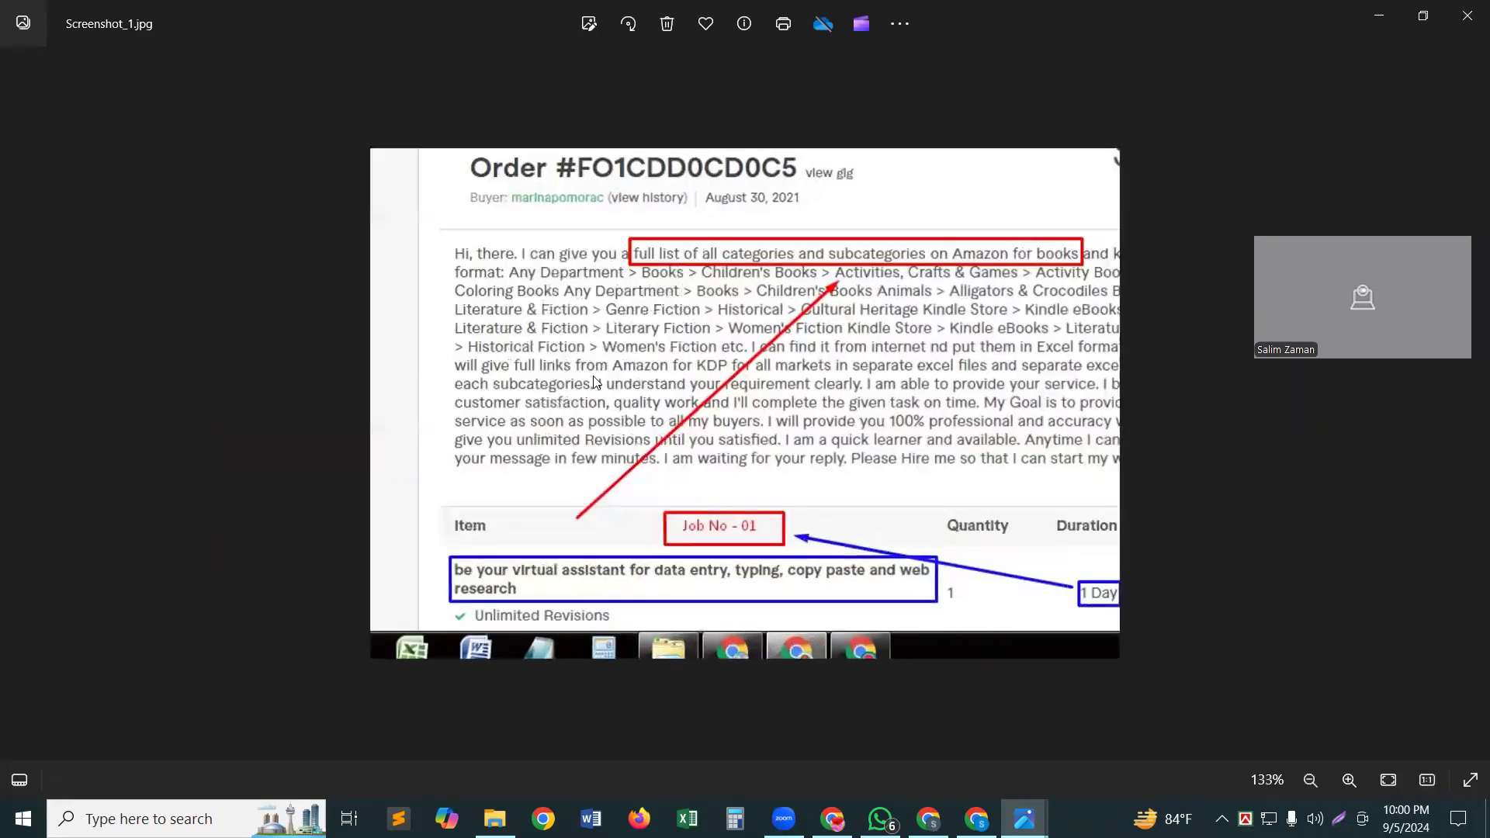
scroll(331, 312, "up", 1)
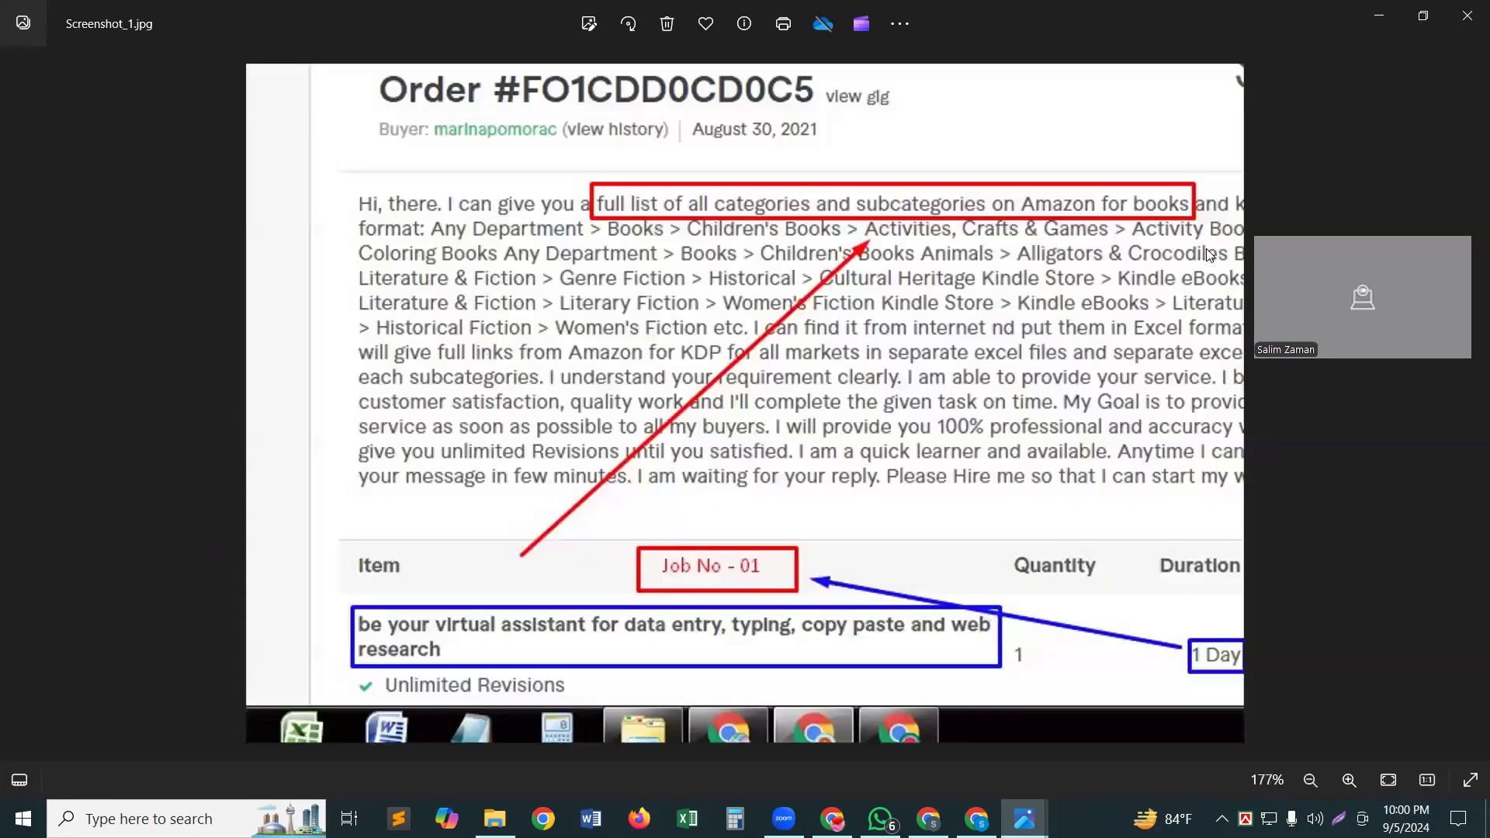
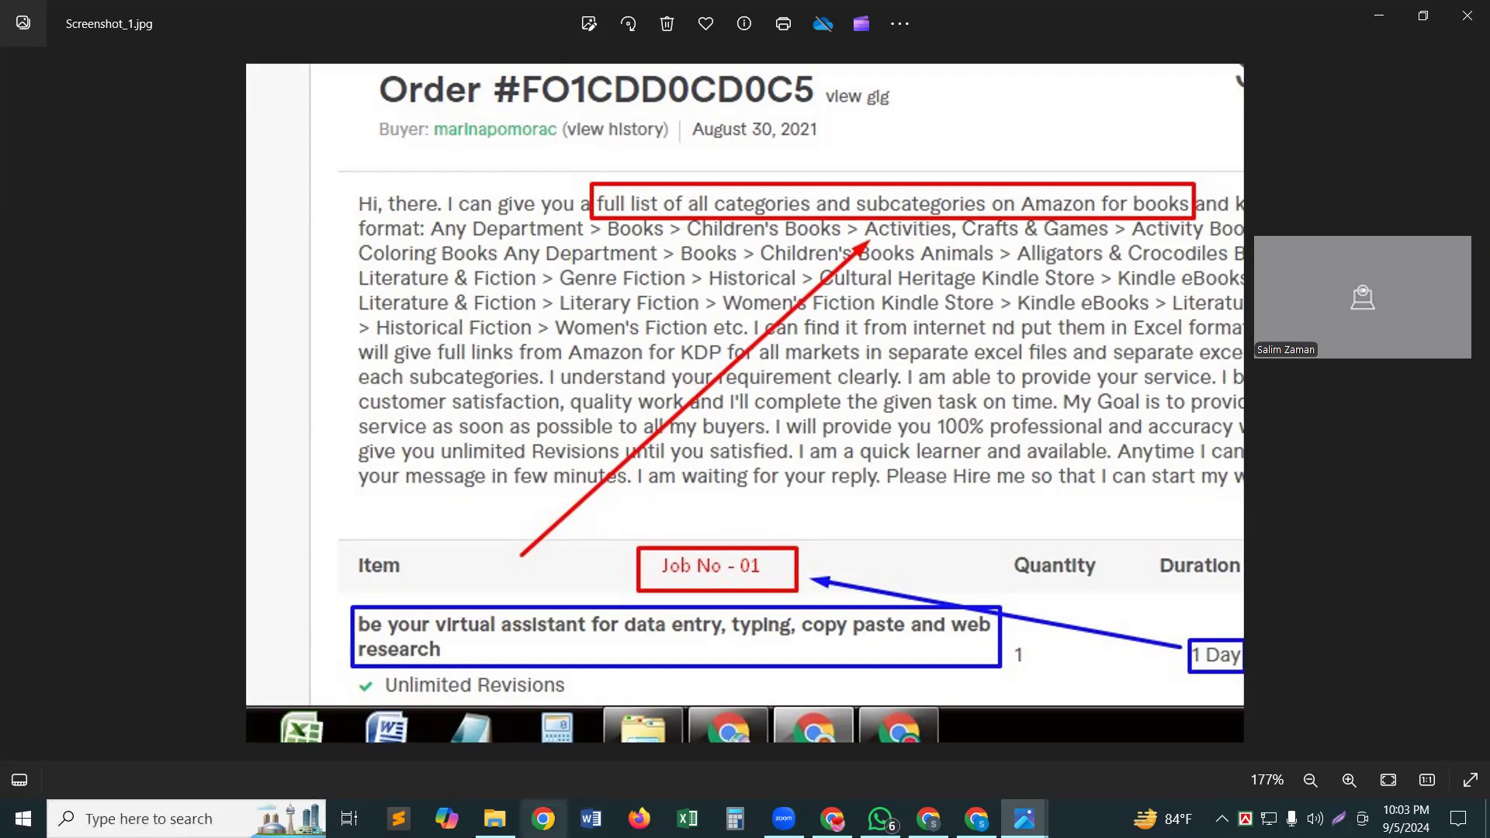
View the "02 - SSSS…" screenshot of the category and subcategory list enlarged, then put the image viewer away
mouse_move(495, 819)
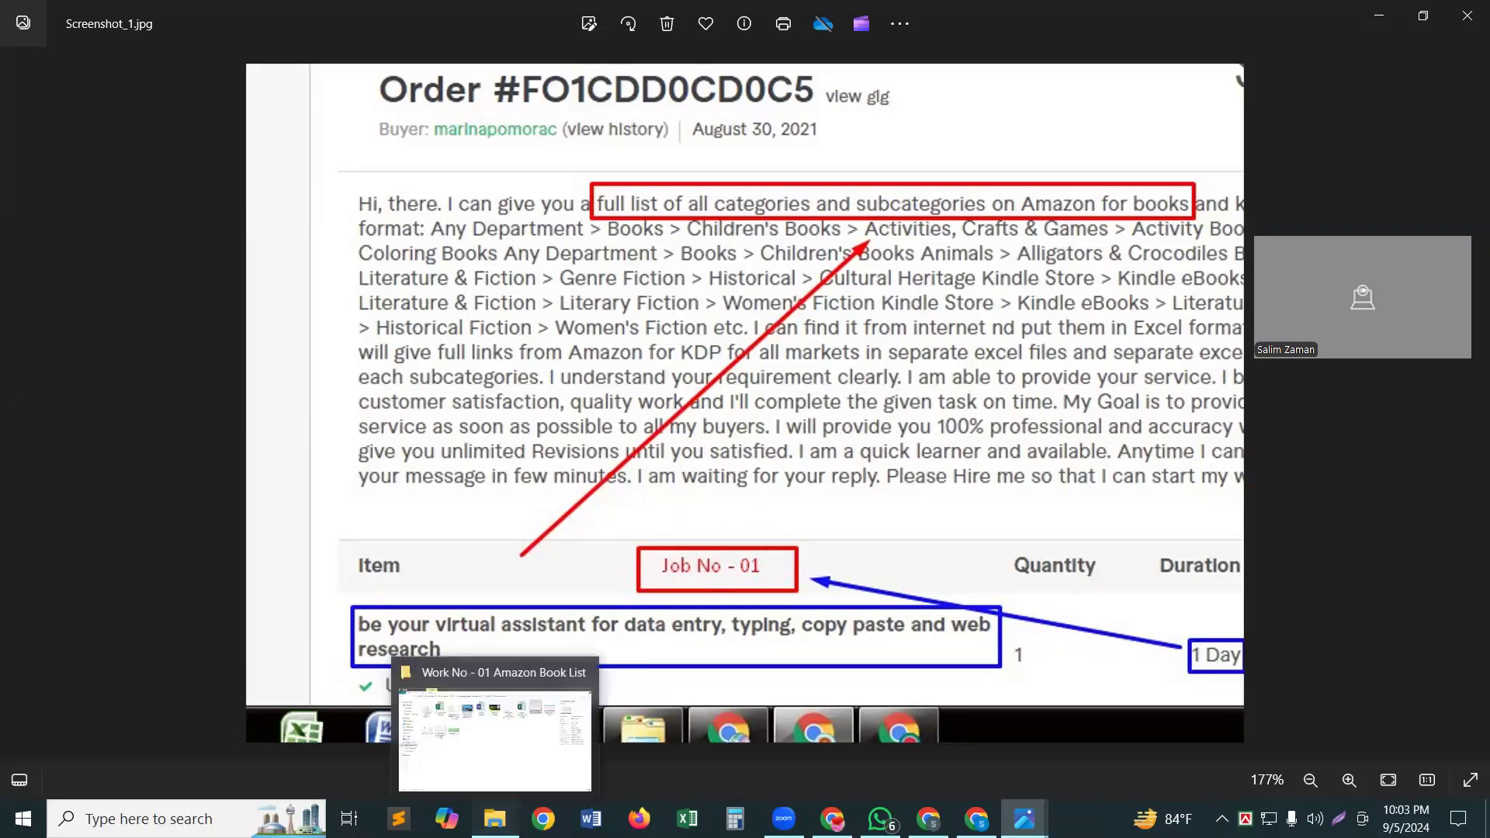
left_click(439, 714)
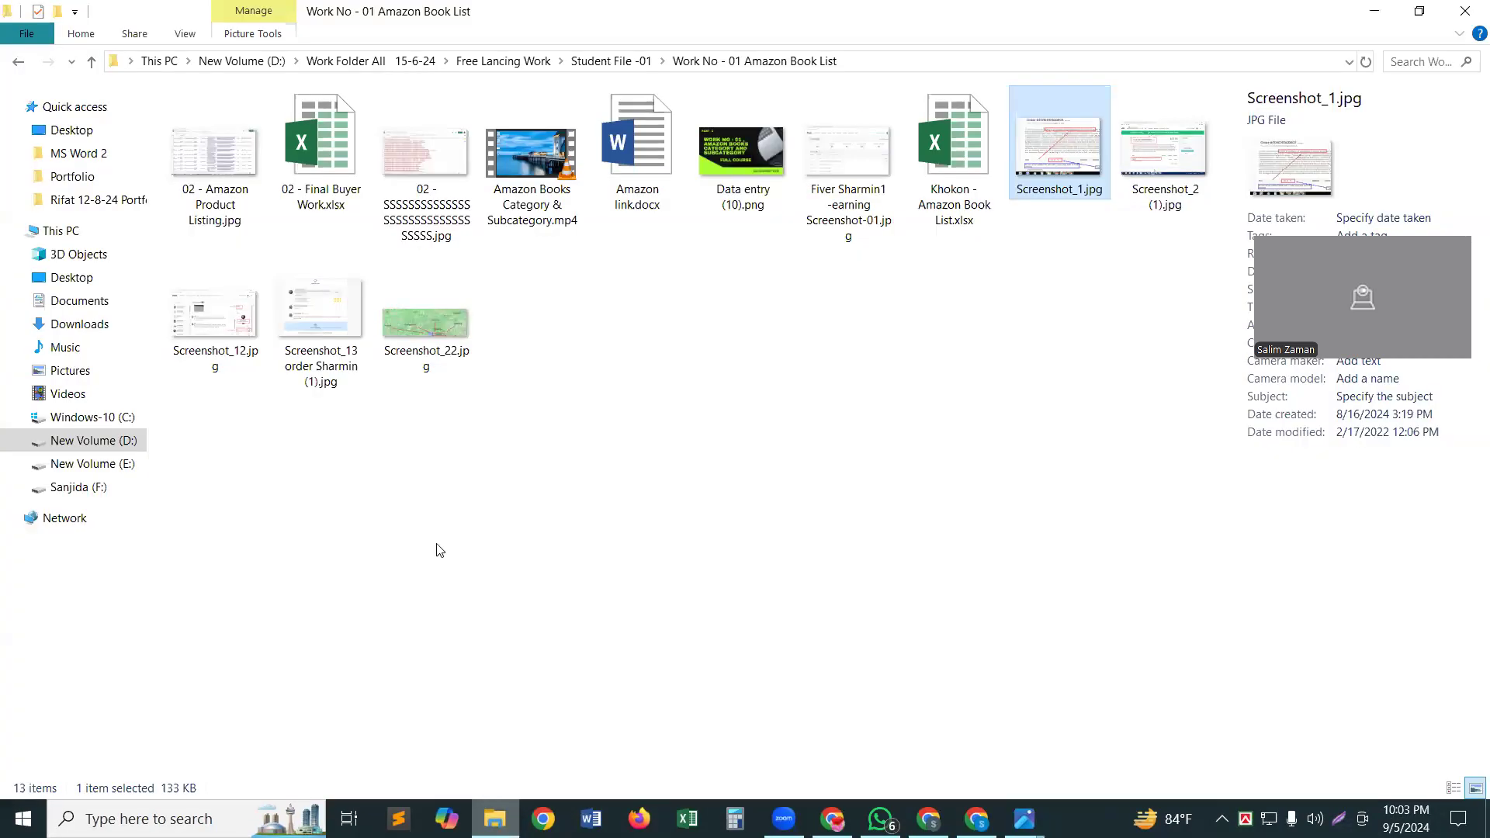
left_click(418, 144)
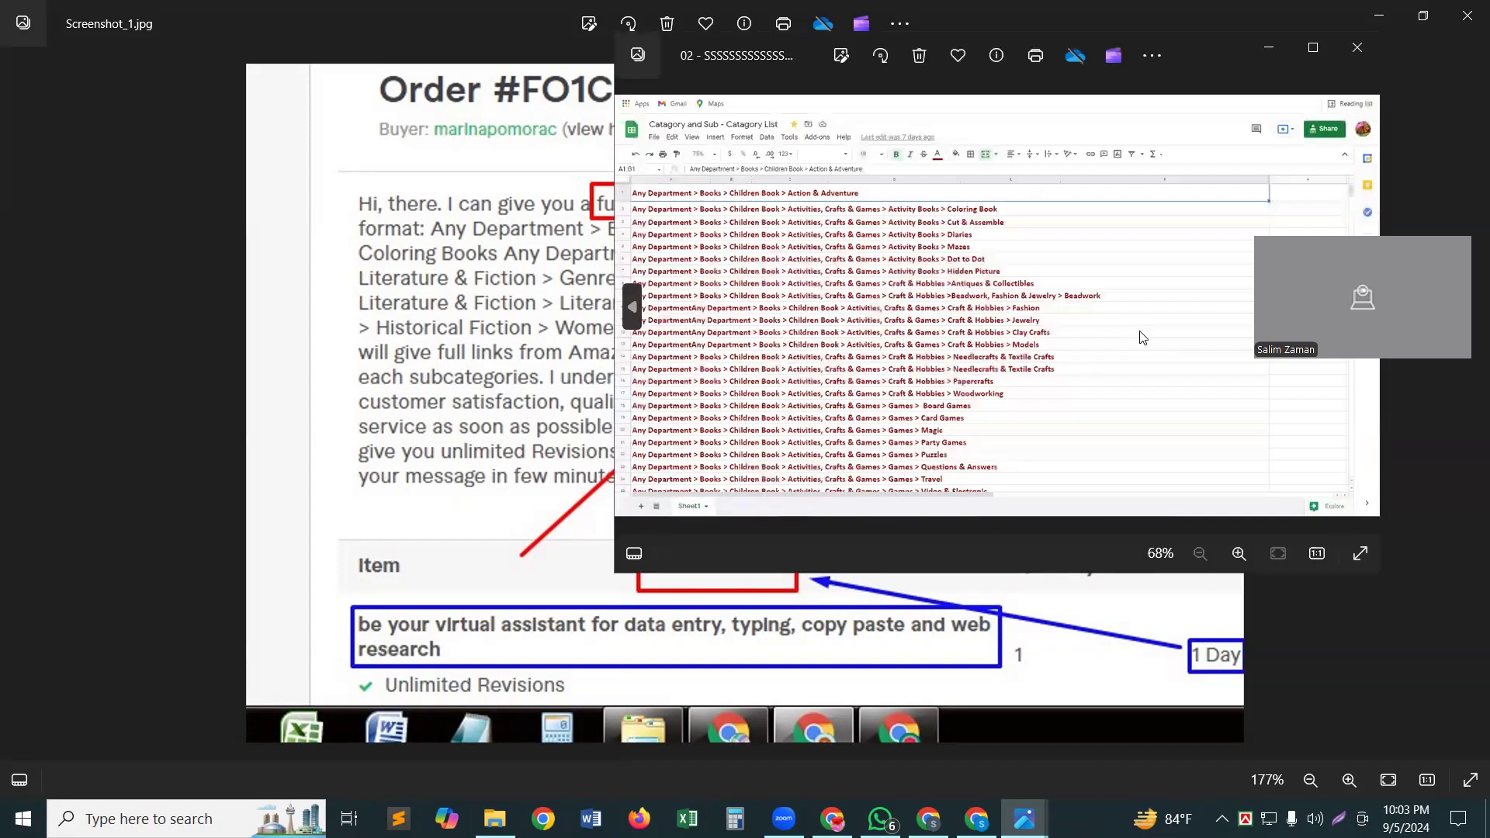
left_click(1313, 47)
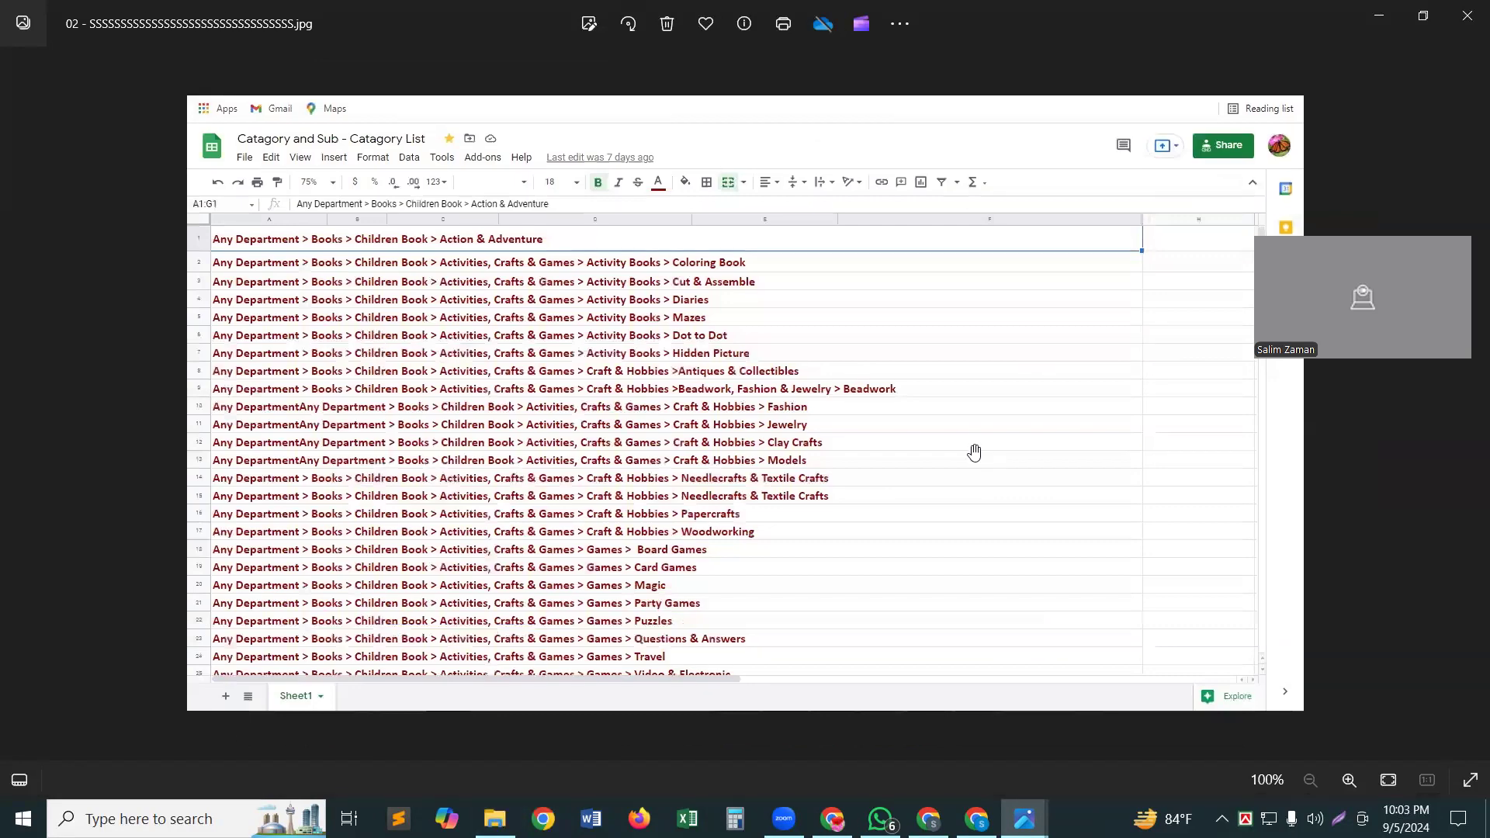
scroll(974, 452, "up", 2)
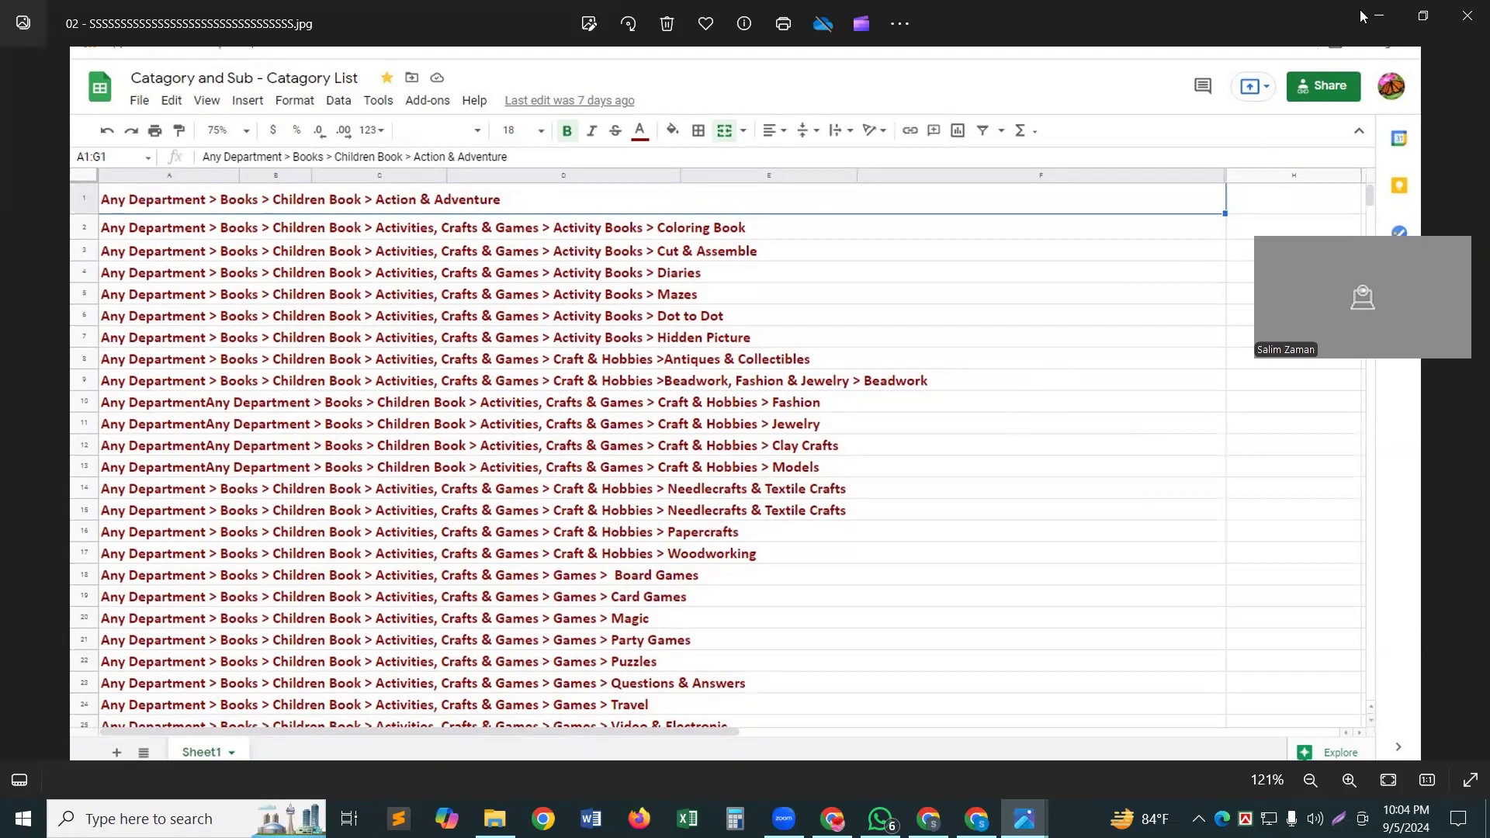
key("Right")
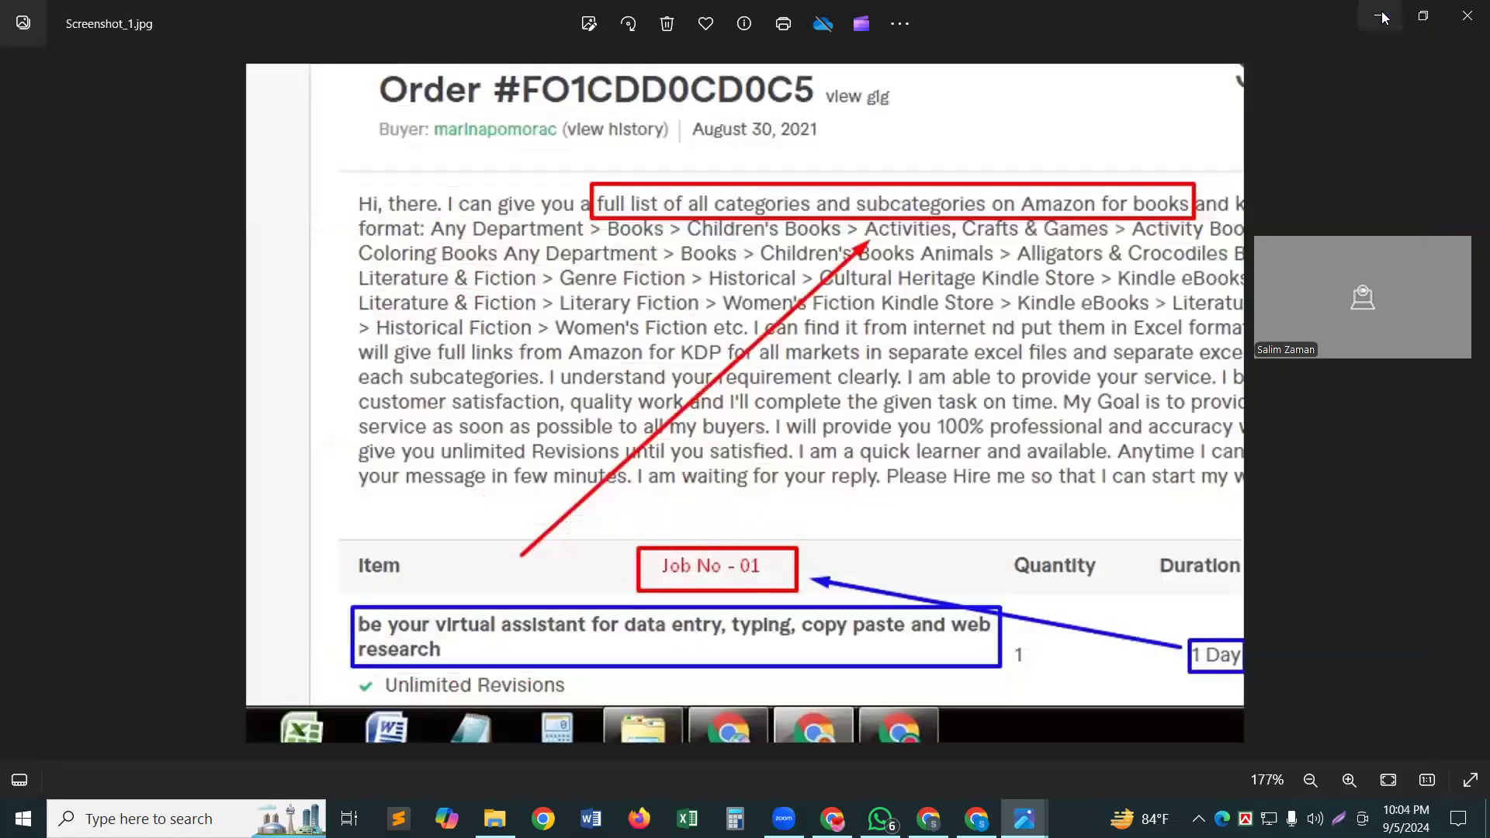
left_click(1382, 17)
Open the "02 - Final Buyer Work.xlsx" workbook and maximise its window, dismissing the file-in-use prompt
left_click(345, 162)
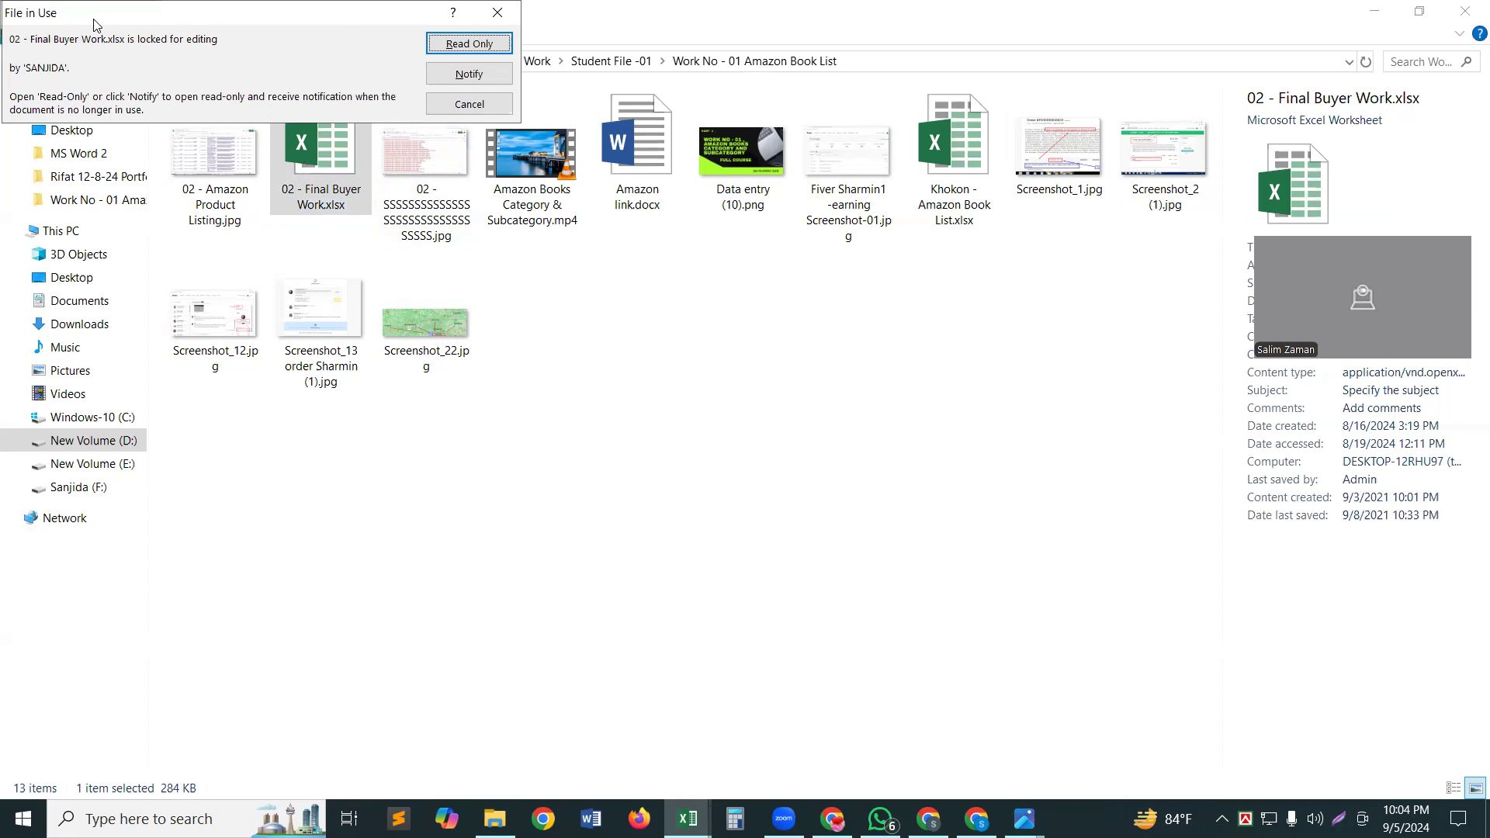
left_click(516, 17)
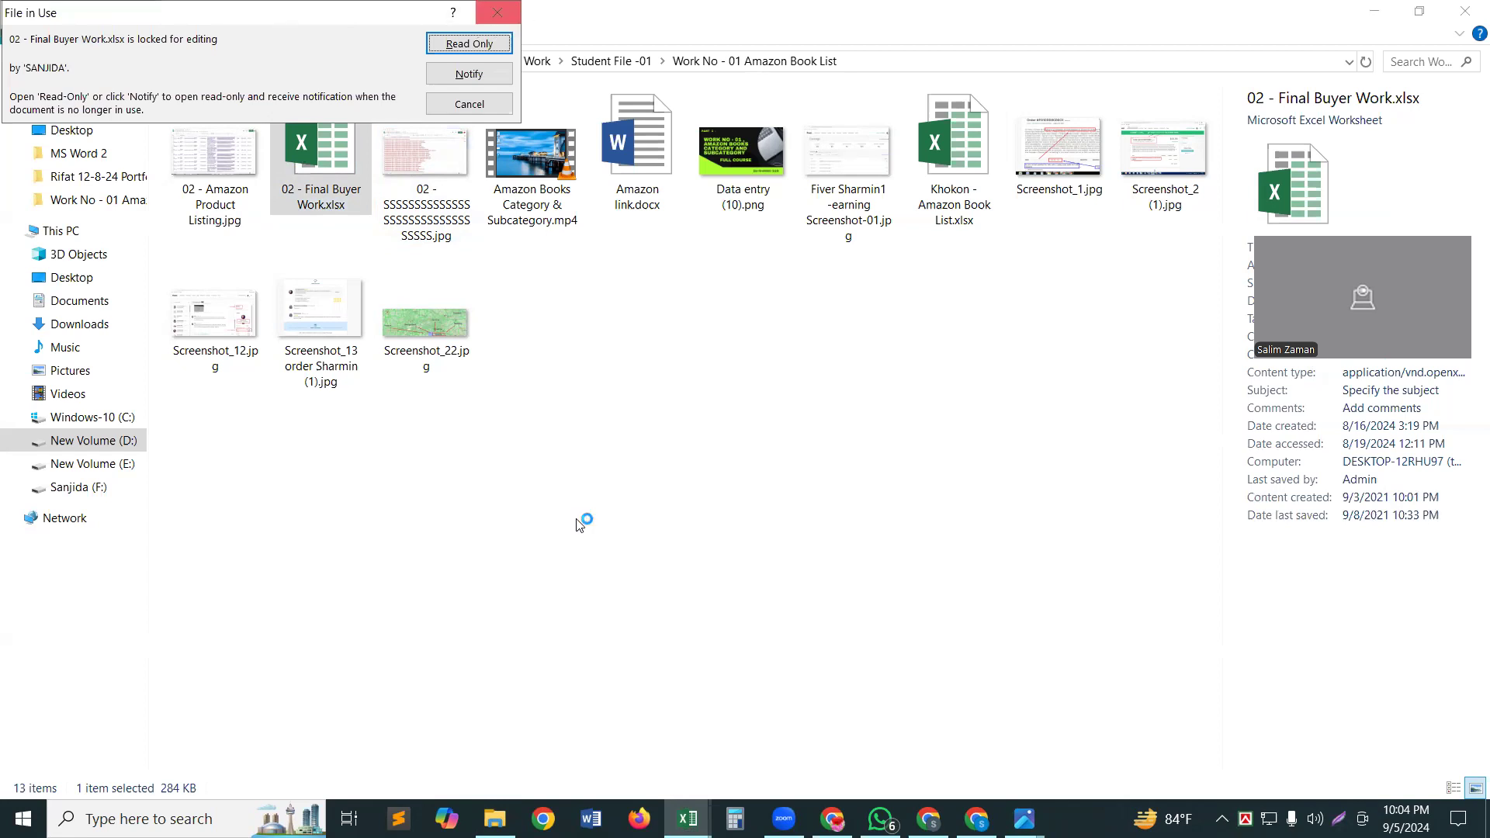
double_click(303, 168)
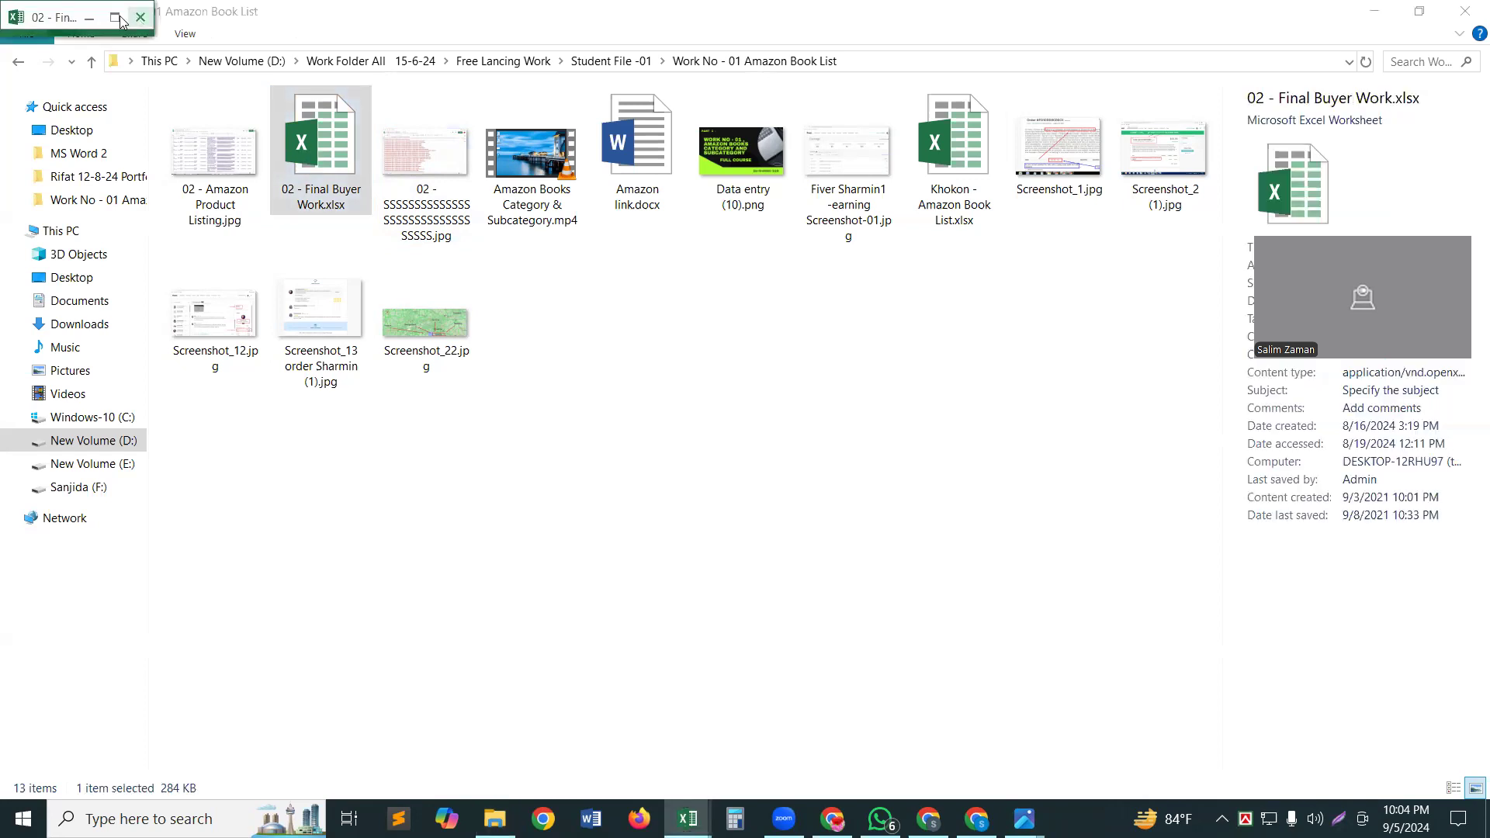
left_click(118, 18)
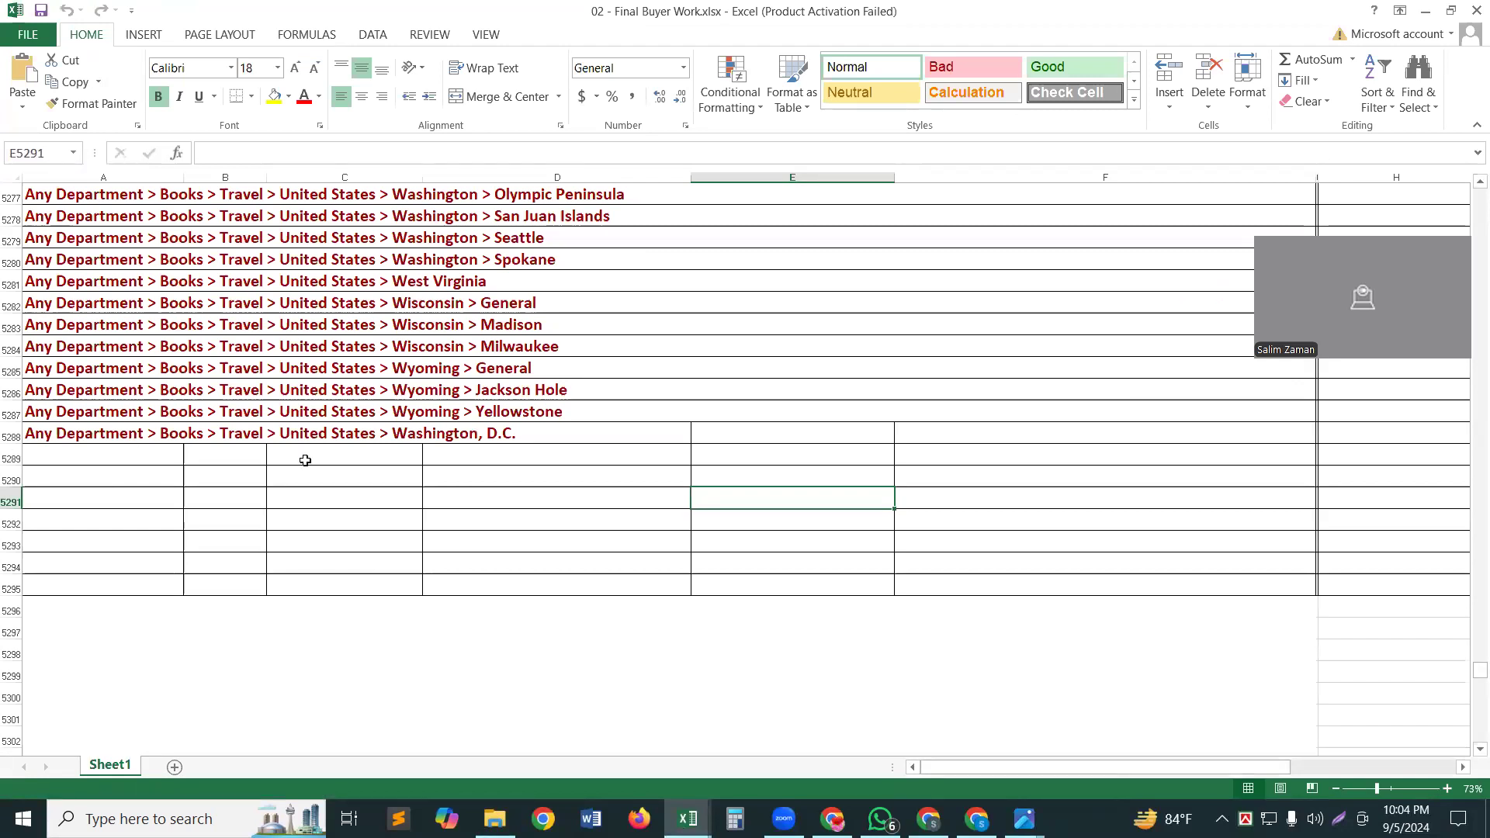
Examine the Books > Travel > United States category rows near the end of Sheet1, dismiss the activation wizard, and minimise the workbook
scroll(326, 427, "up", 8)
scroll(330, 427, "up", 1)
left_click(340, 411)
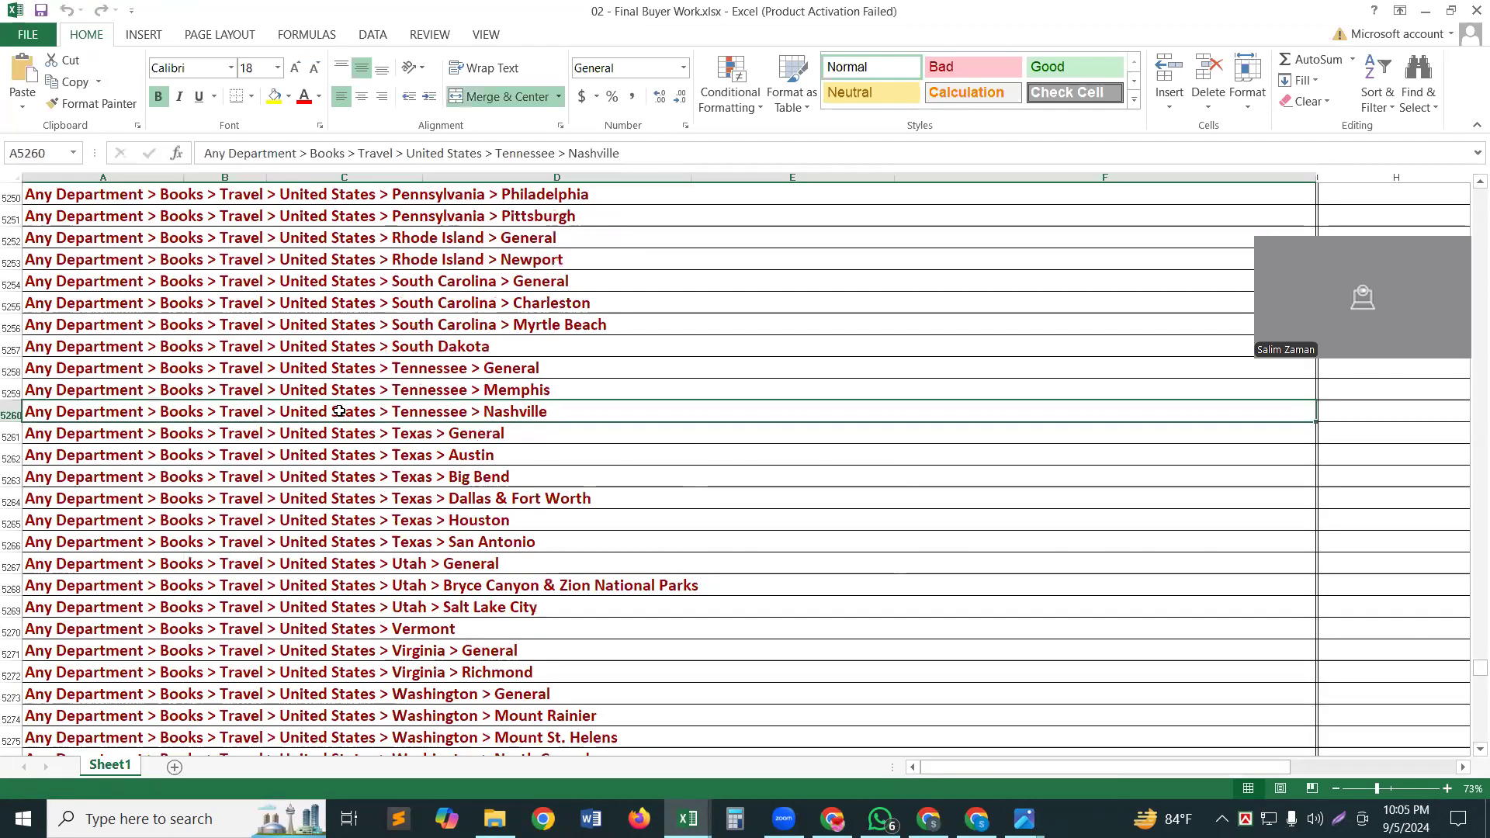
scroll(339, 412, "up", 4)
scroll(339, 411, "up", 4)
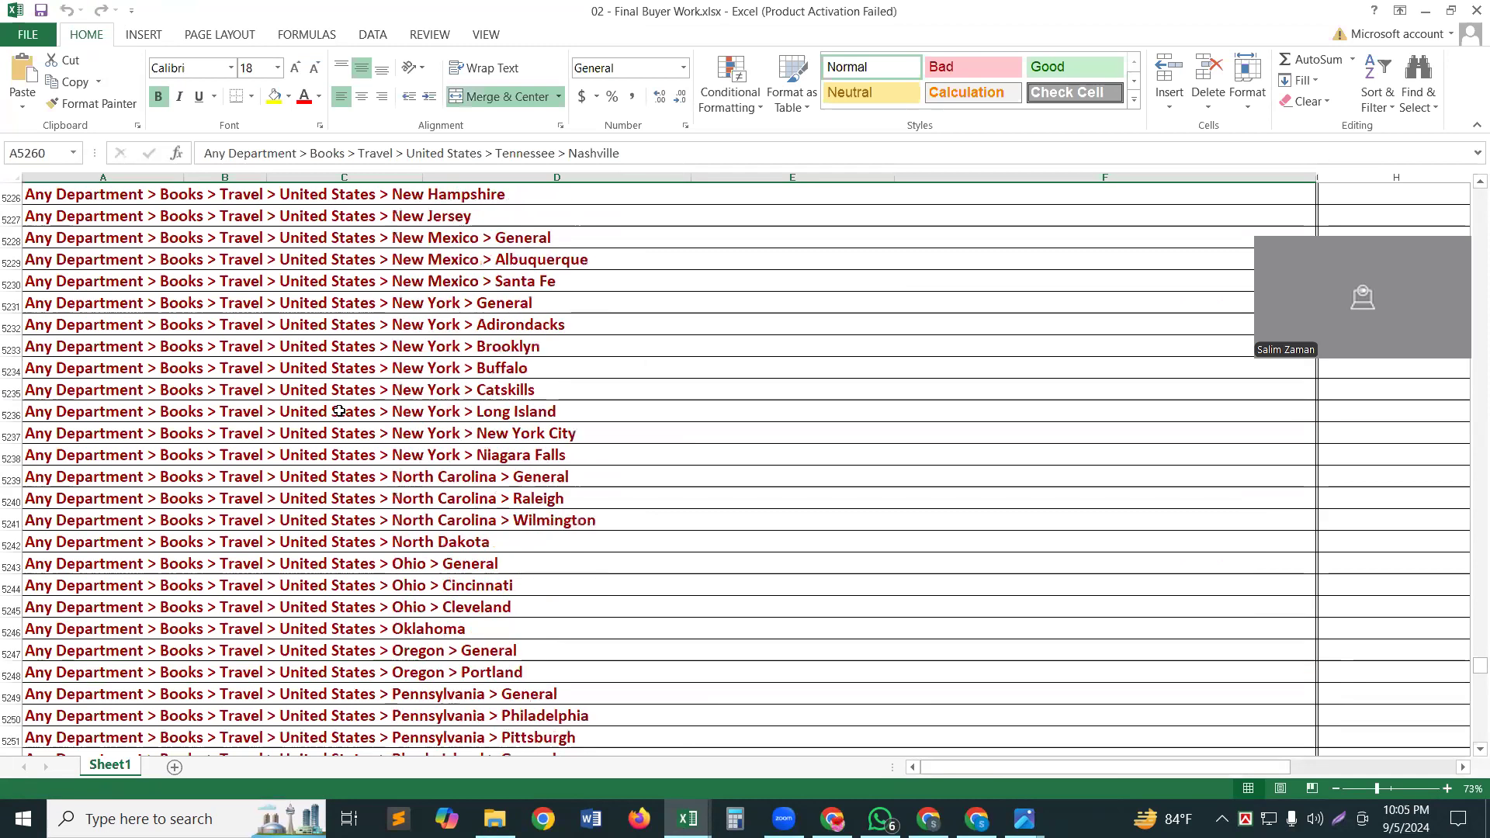
scroll(332, 430, "up", 8)
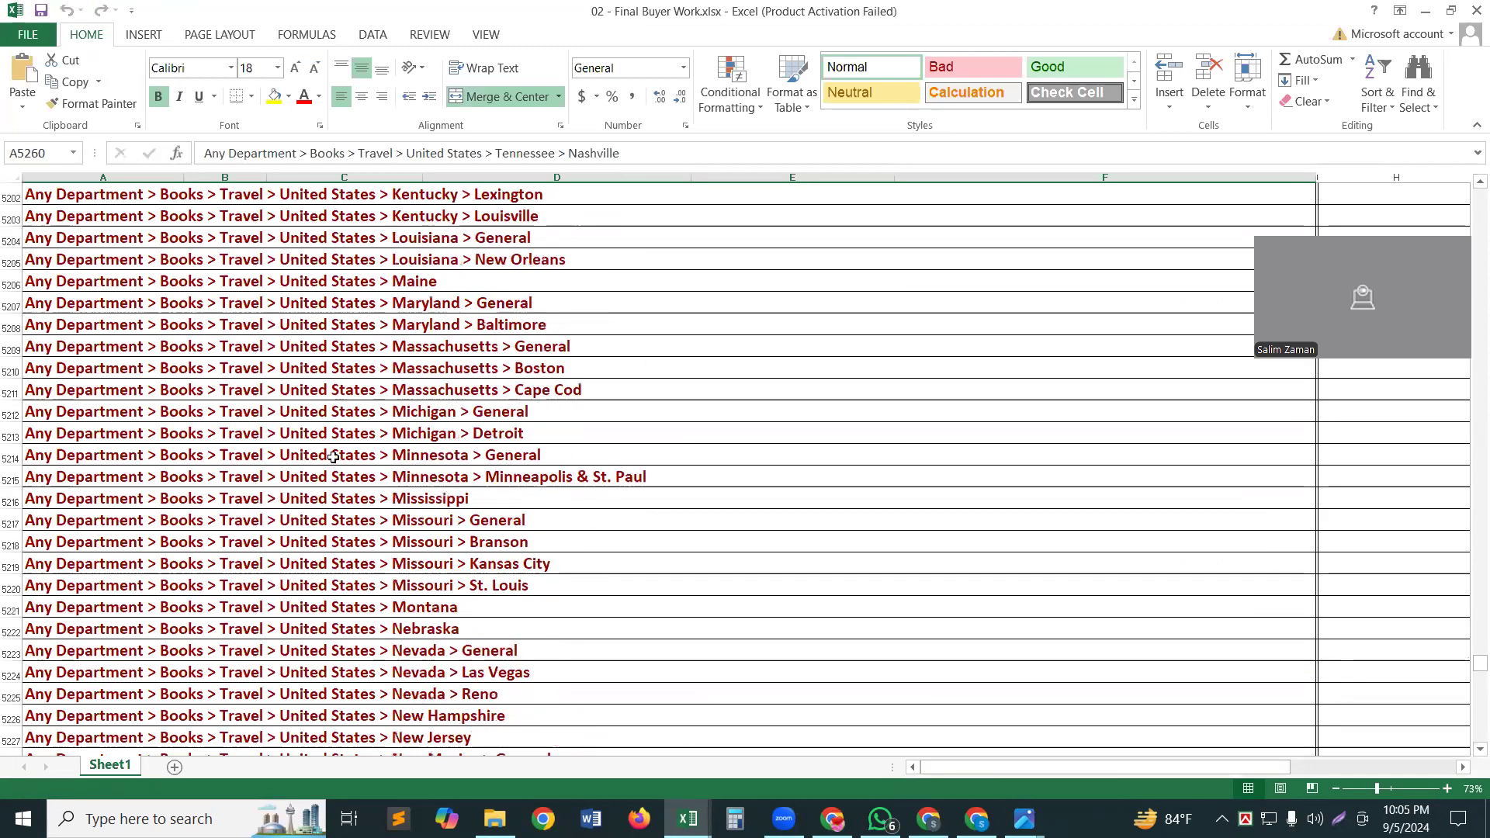
scroll(332, 457, "up", 8)
scroll(332, 482, "up", 1)
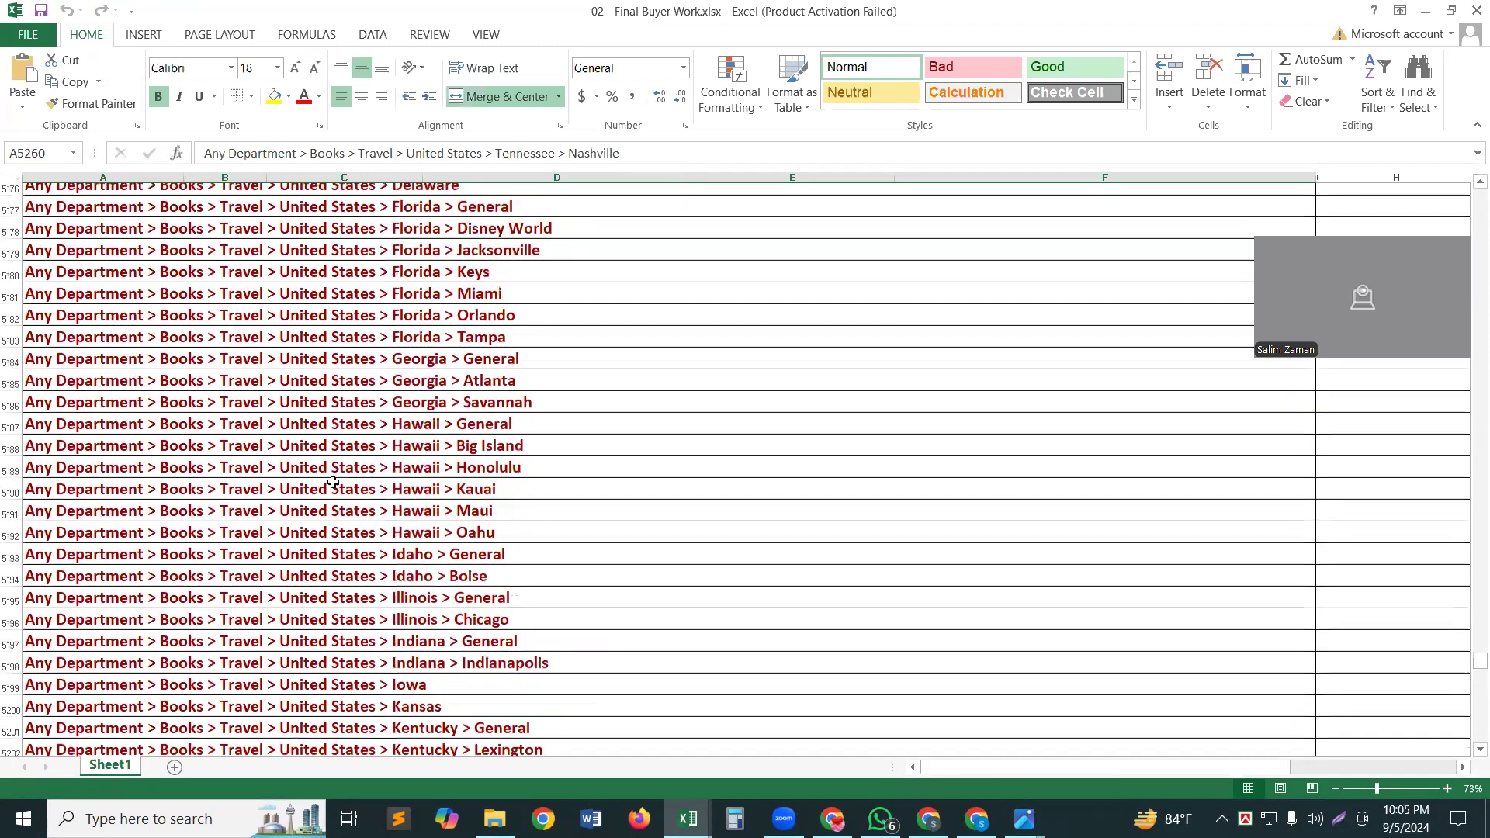
scroll(333, 483, "down", 8)
scroll(329, 496, "down", 18)
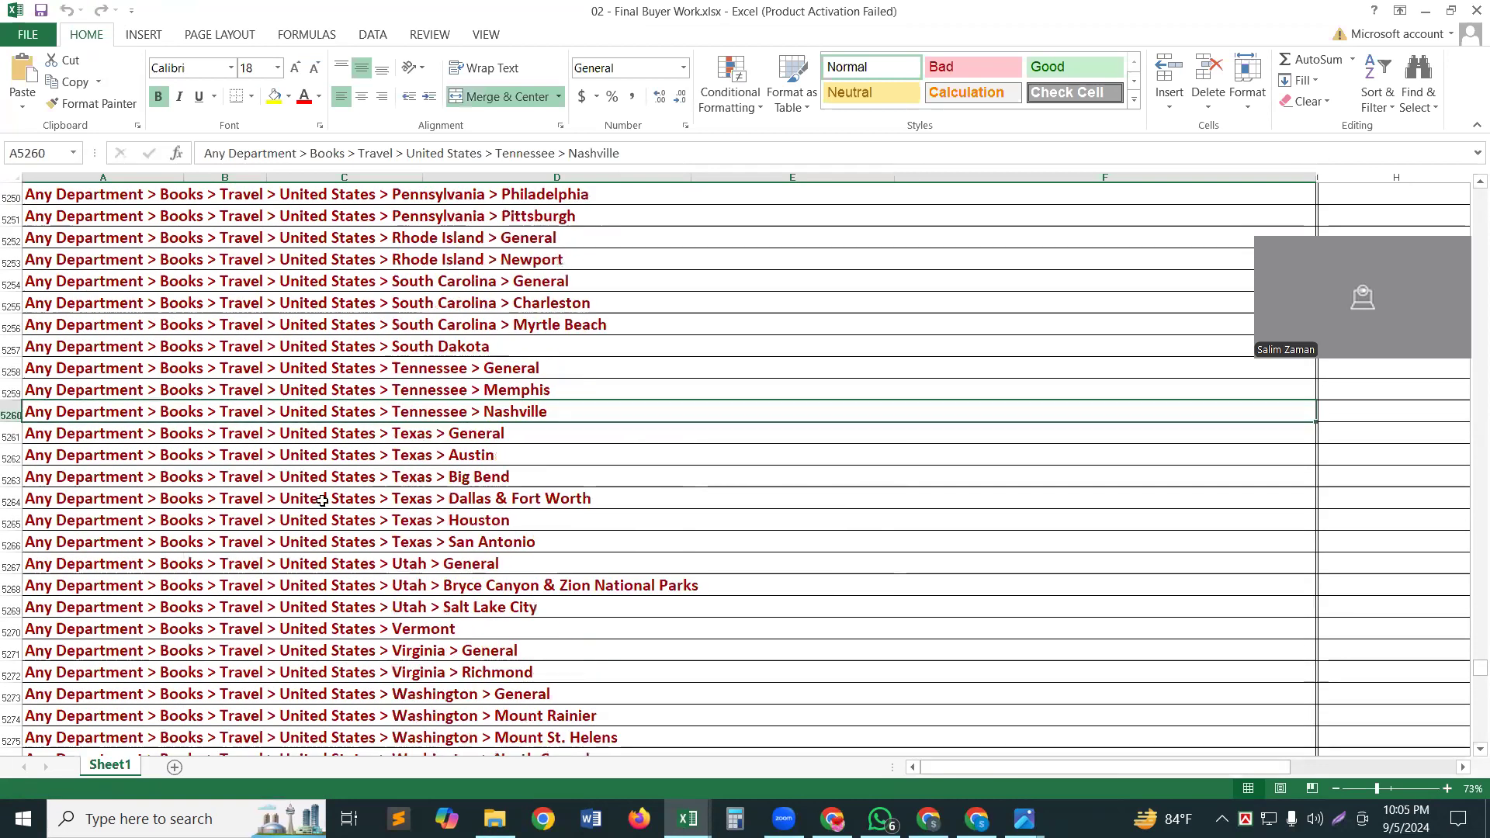
scroll(322, 494, "down", 10)
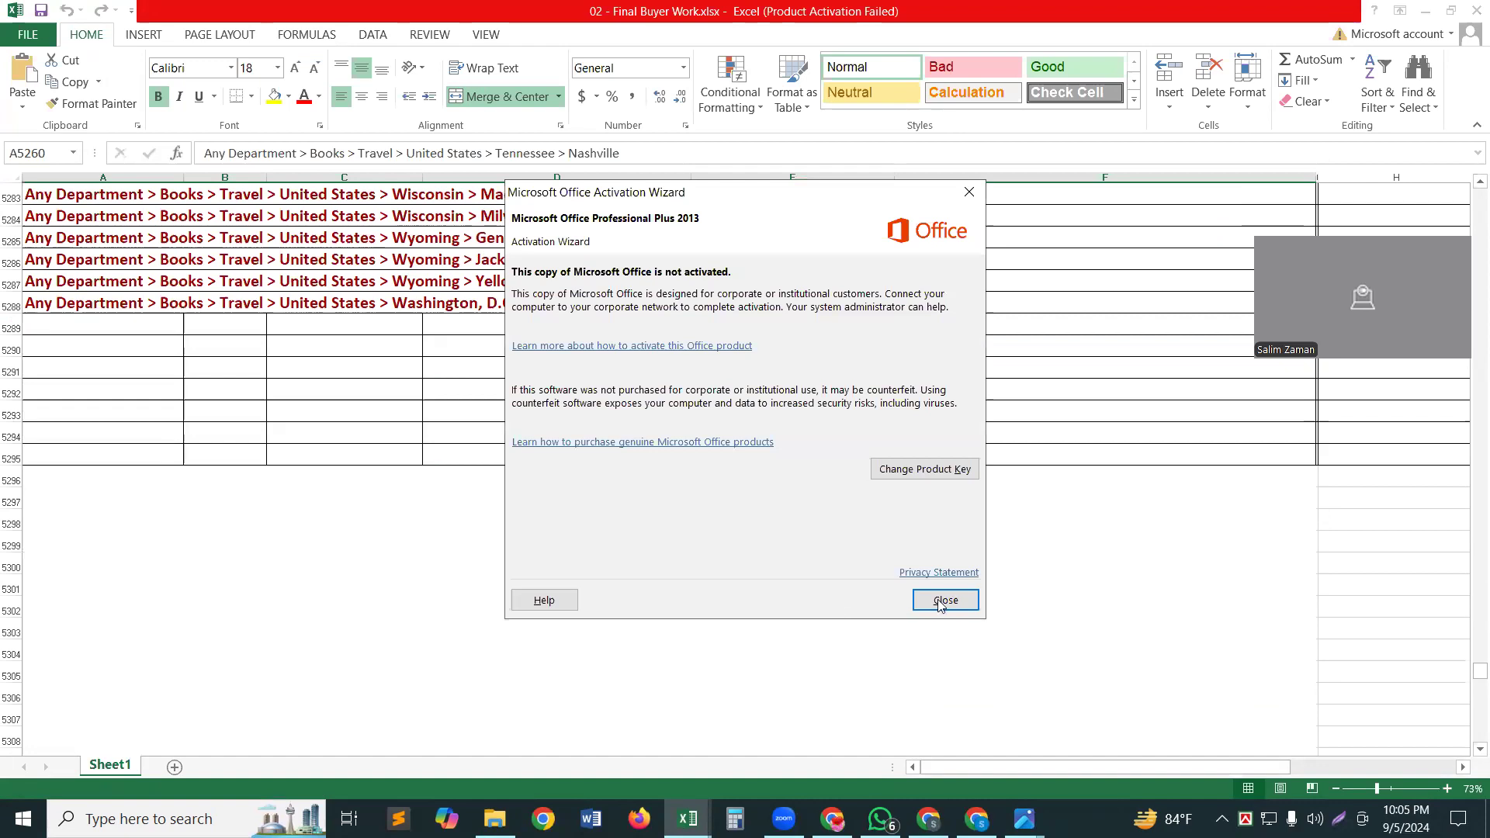
left_click(939, 600)
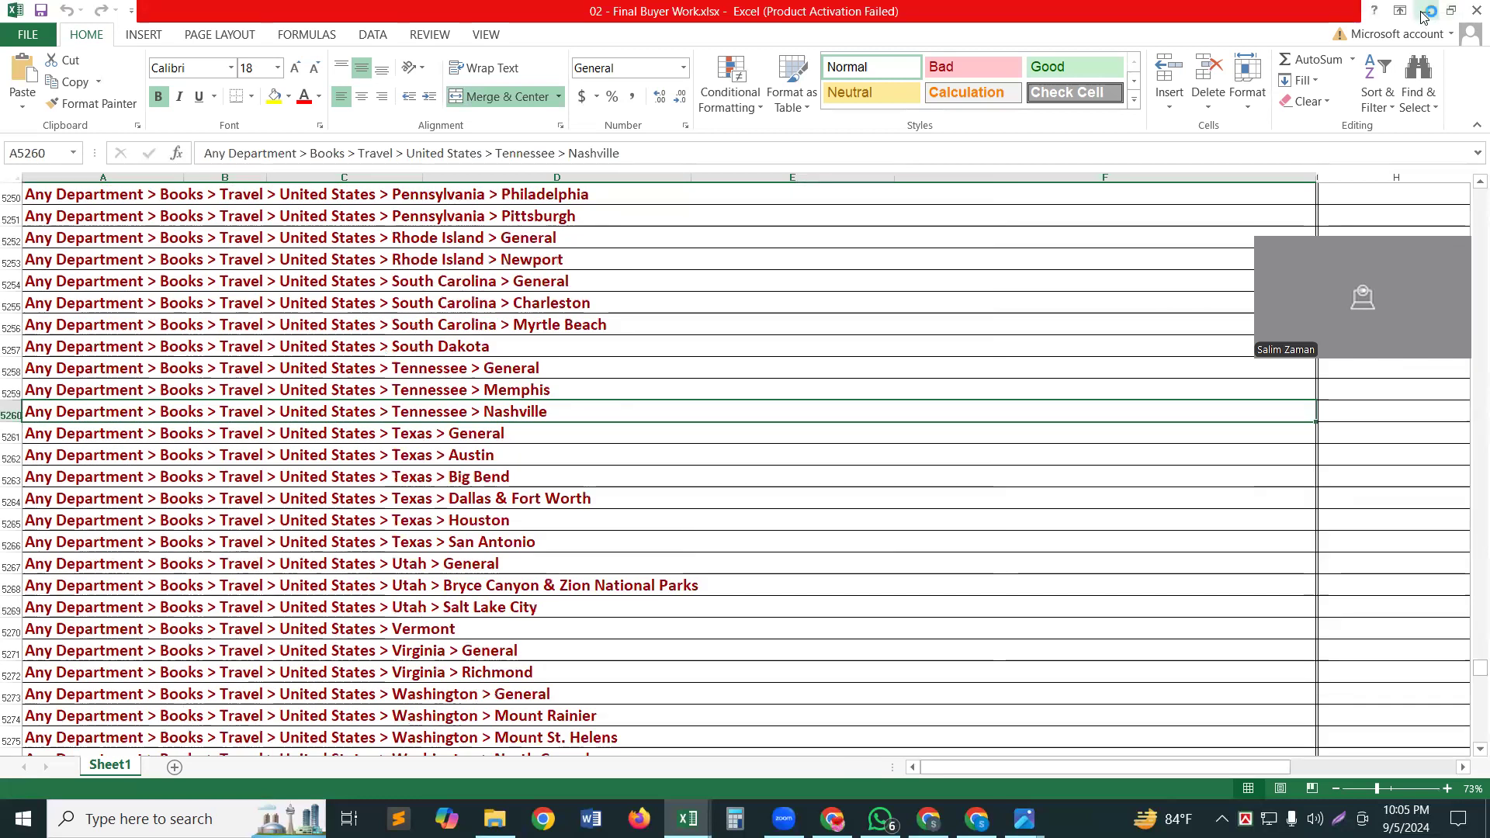
left_click(1425, 15)
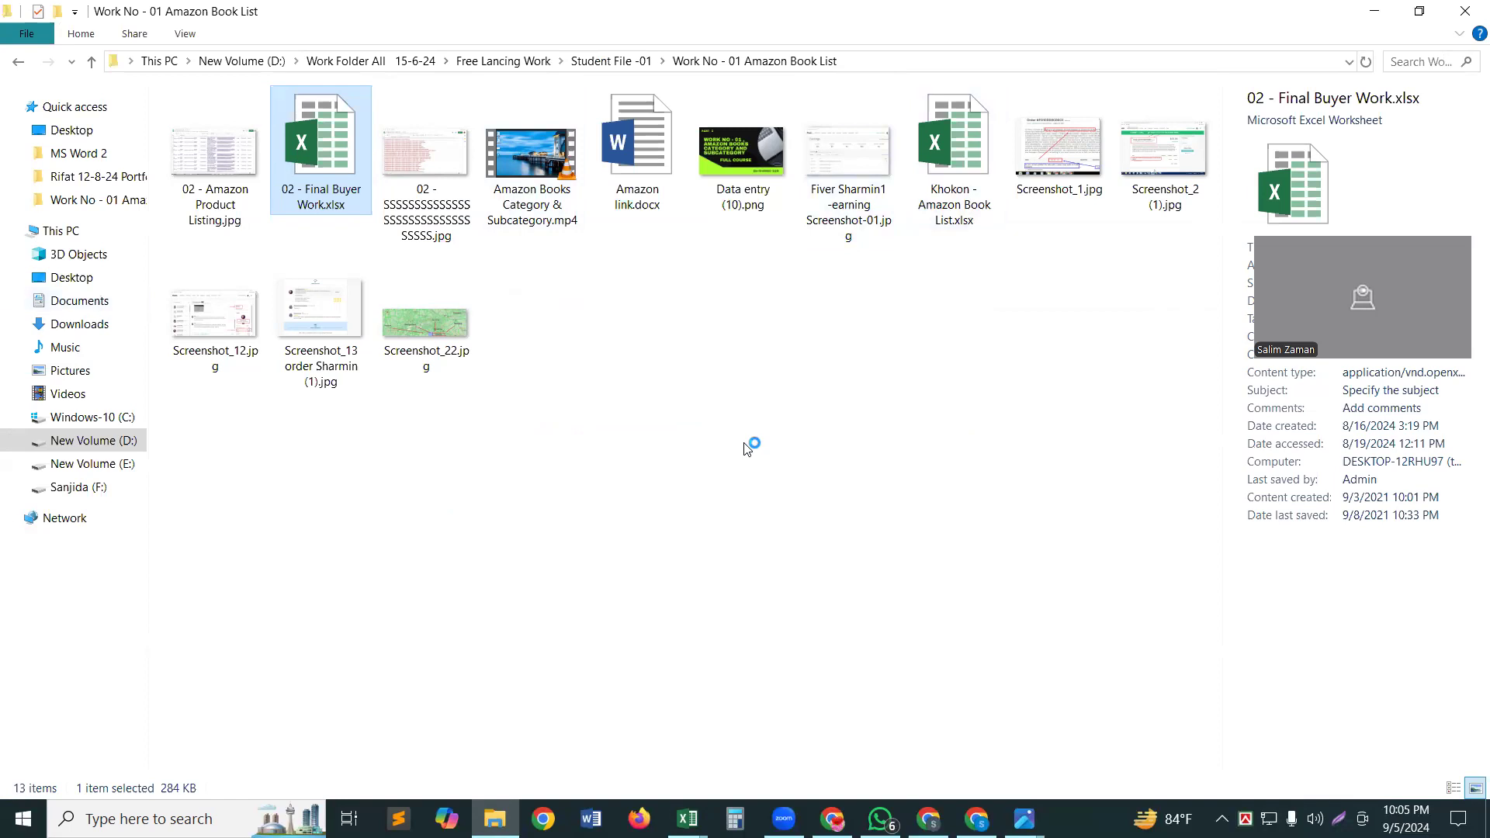
Minimise the folder window, dismiss the leftover file-in-use and Office activation dialogs, and minimise the map image
left_click(1375, 12)
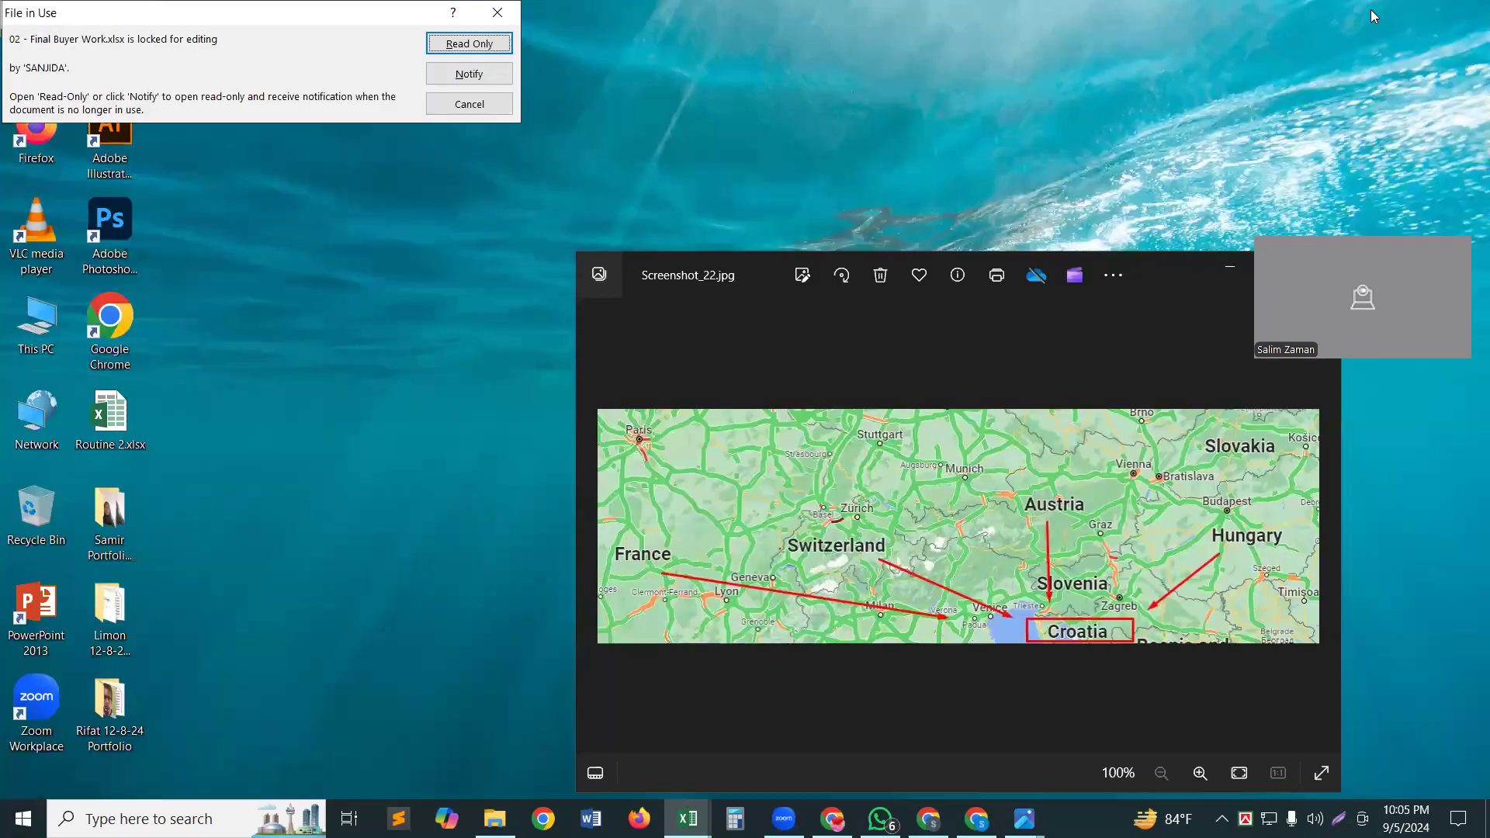
left_click(498, 13)
left_click(144, 21)
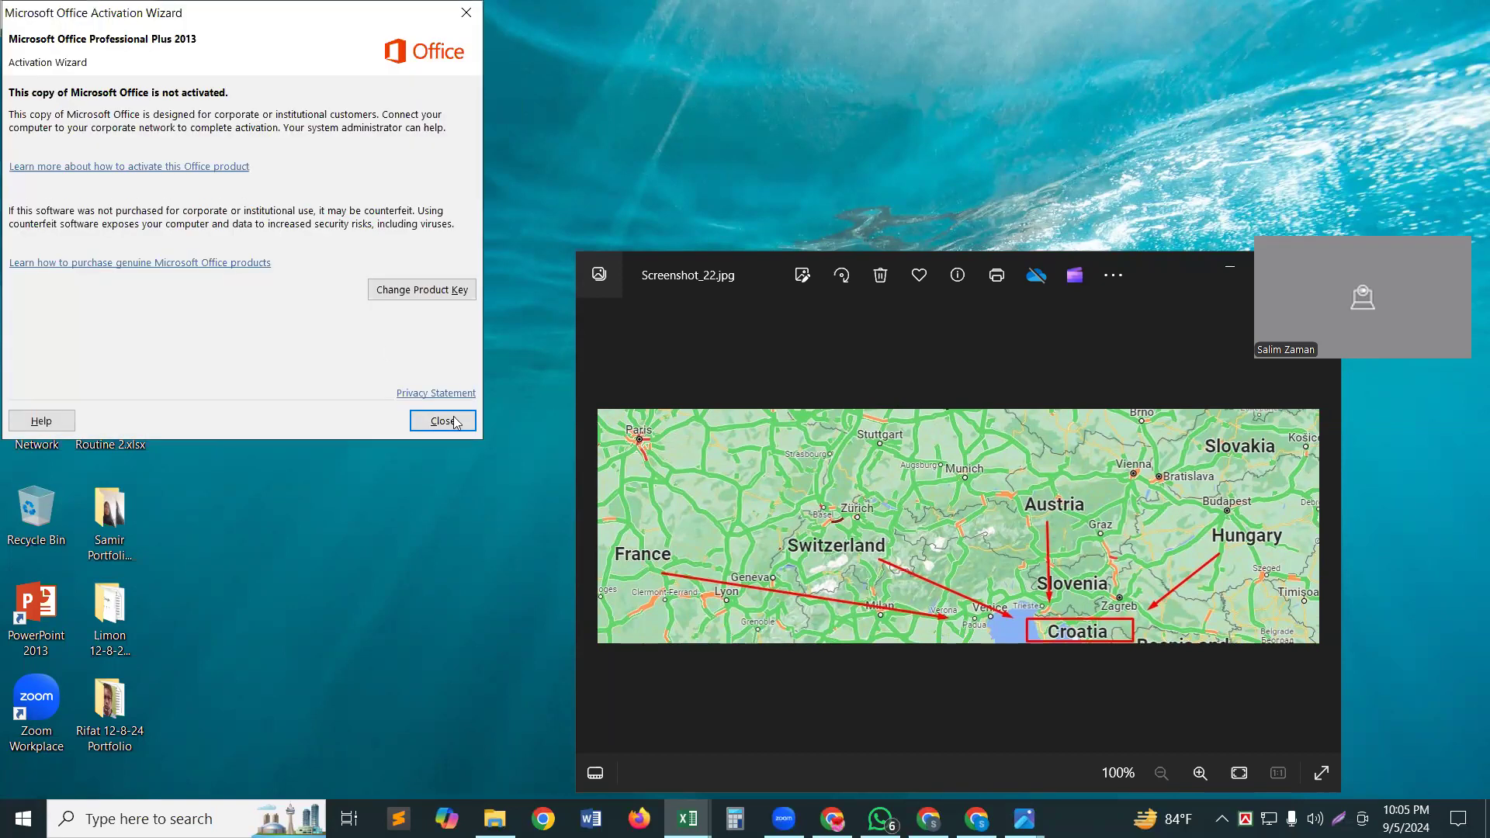
left_click(443, 420)
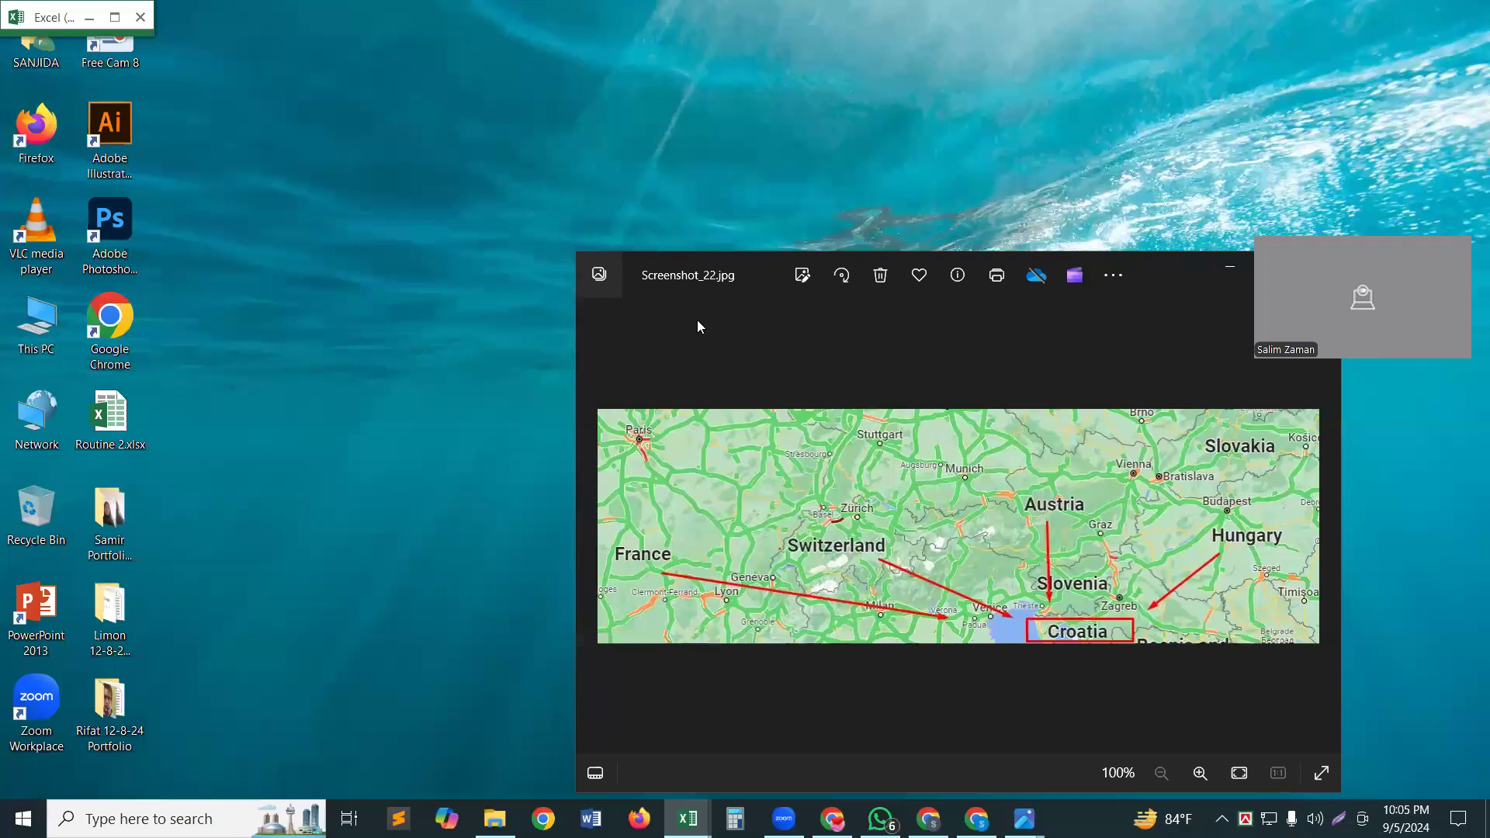
left_click(1219, 266)
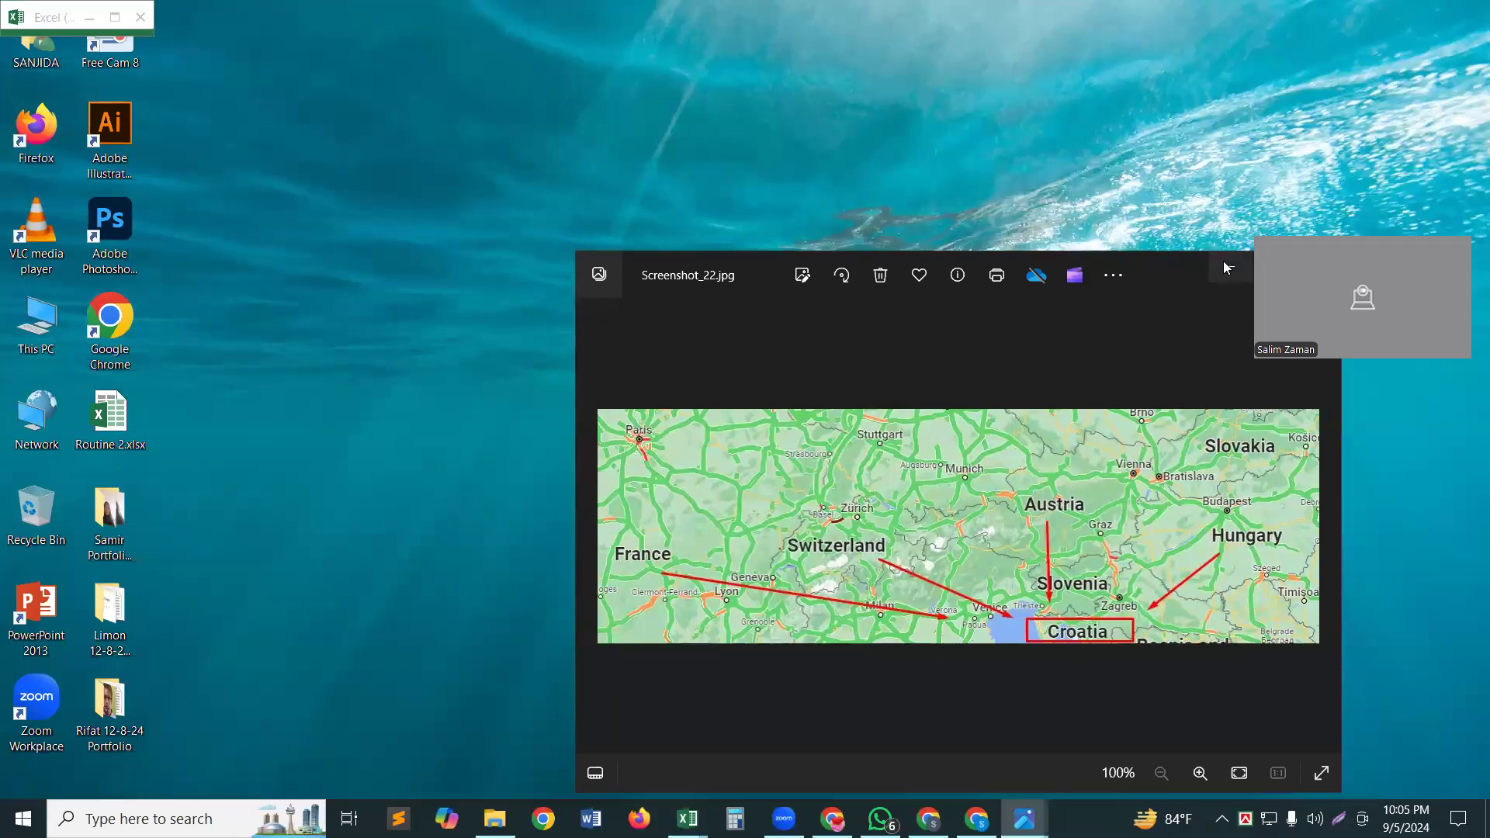
Minimise the map image, switch to the Chrome window with the affiliate spreadsheet, and open Amazon Best Sellers in a new tab
left_click(1224, 268)
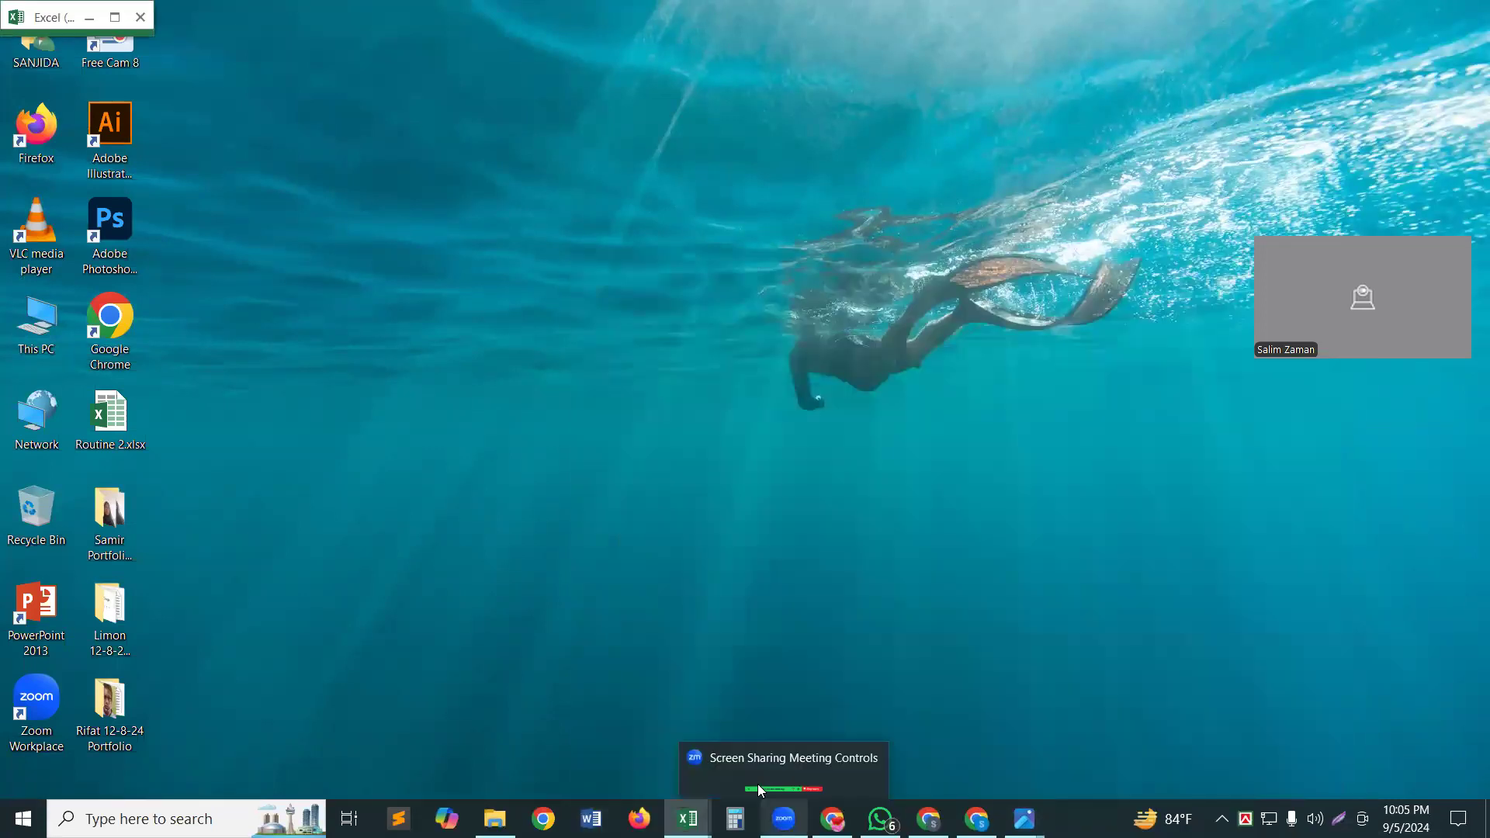
mouse_move(832, 818)
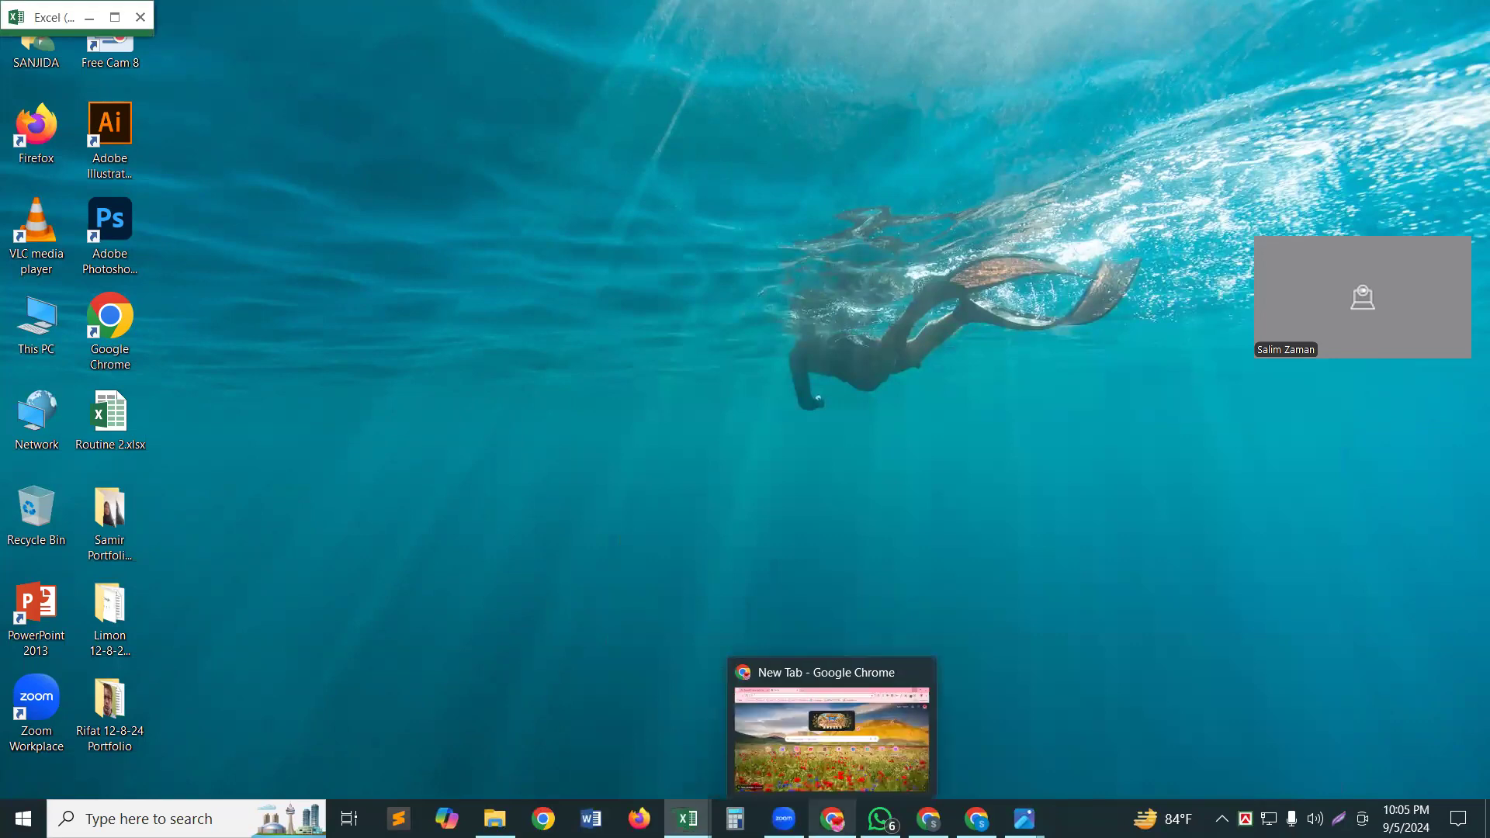
mouse_move(976, 818)
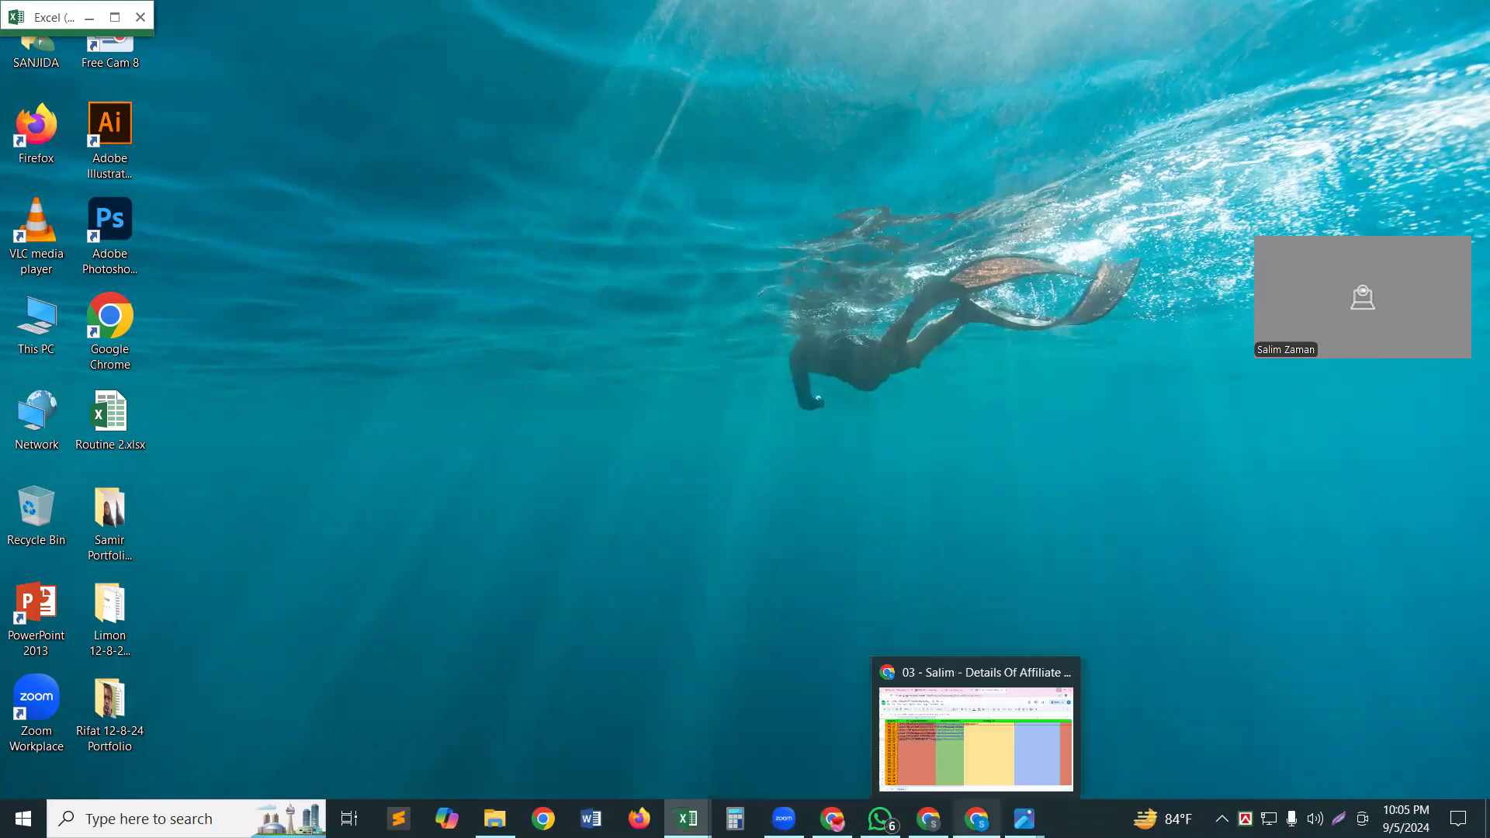
left_click(976, 818)
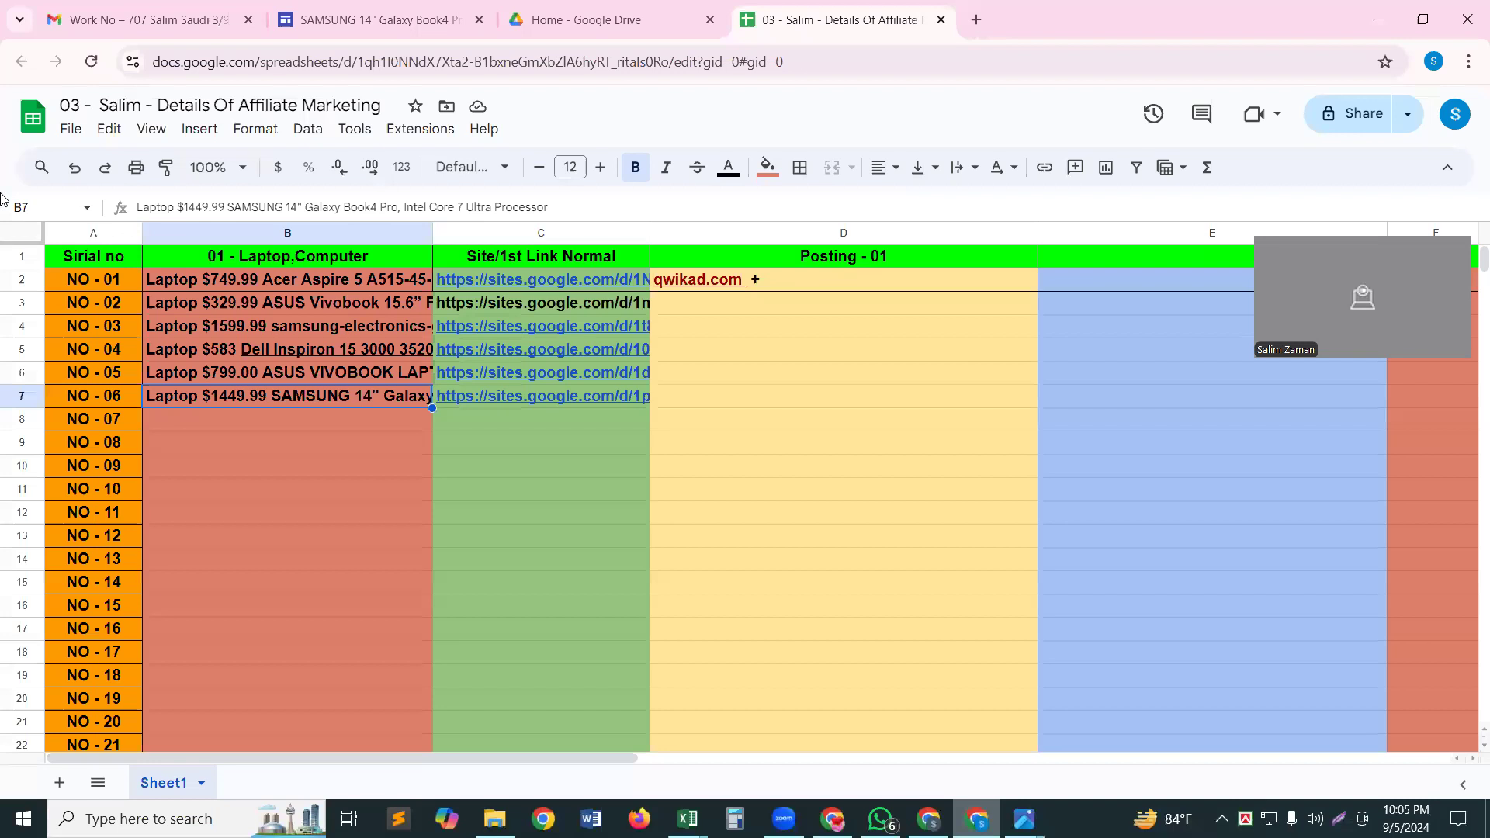
left_click(976, 19)
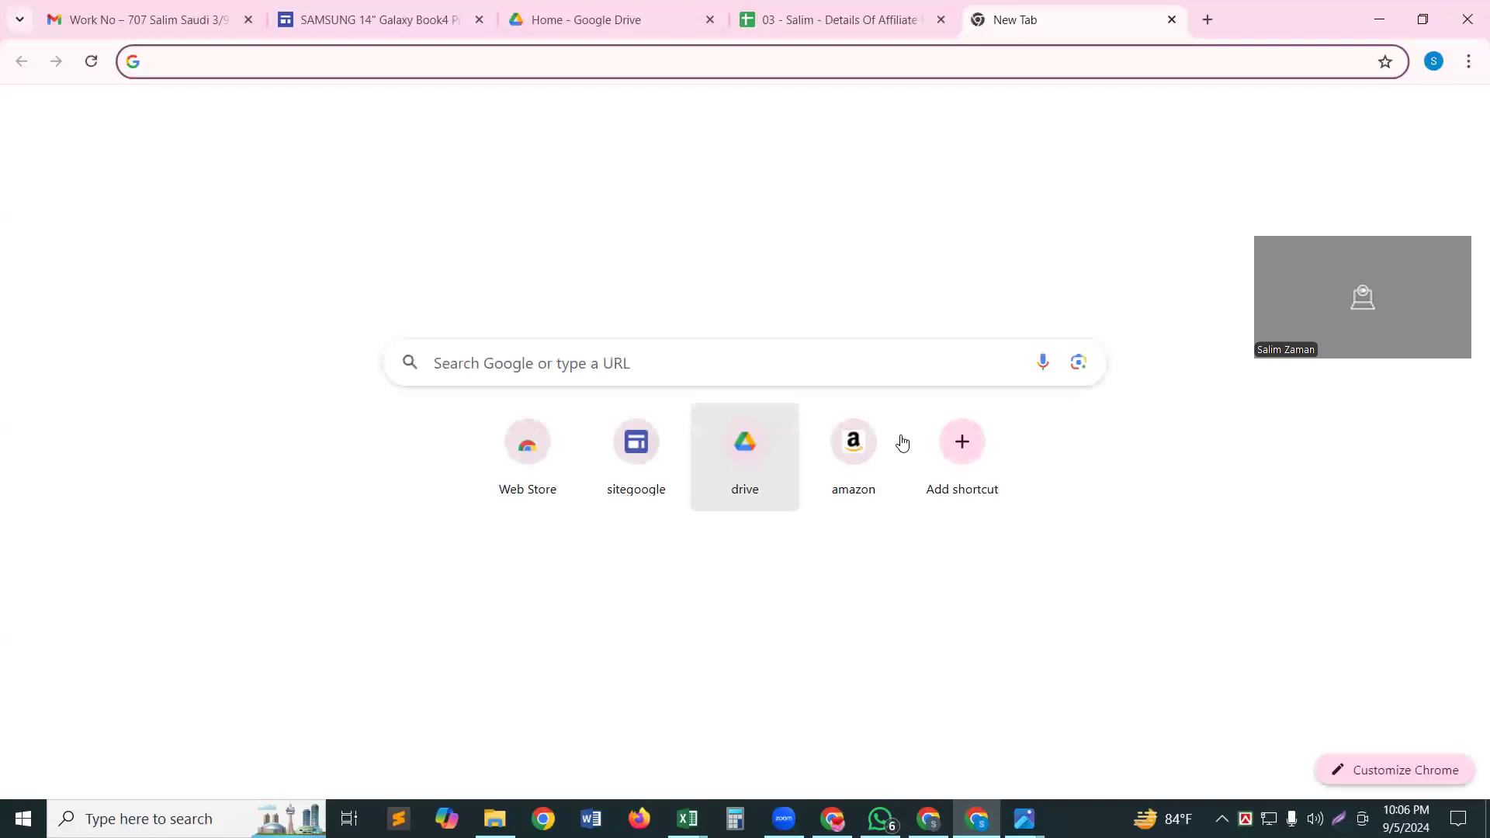
left_click(854, 442)
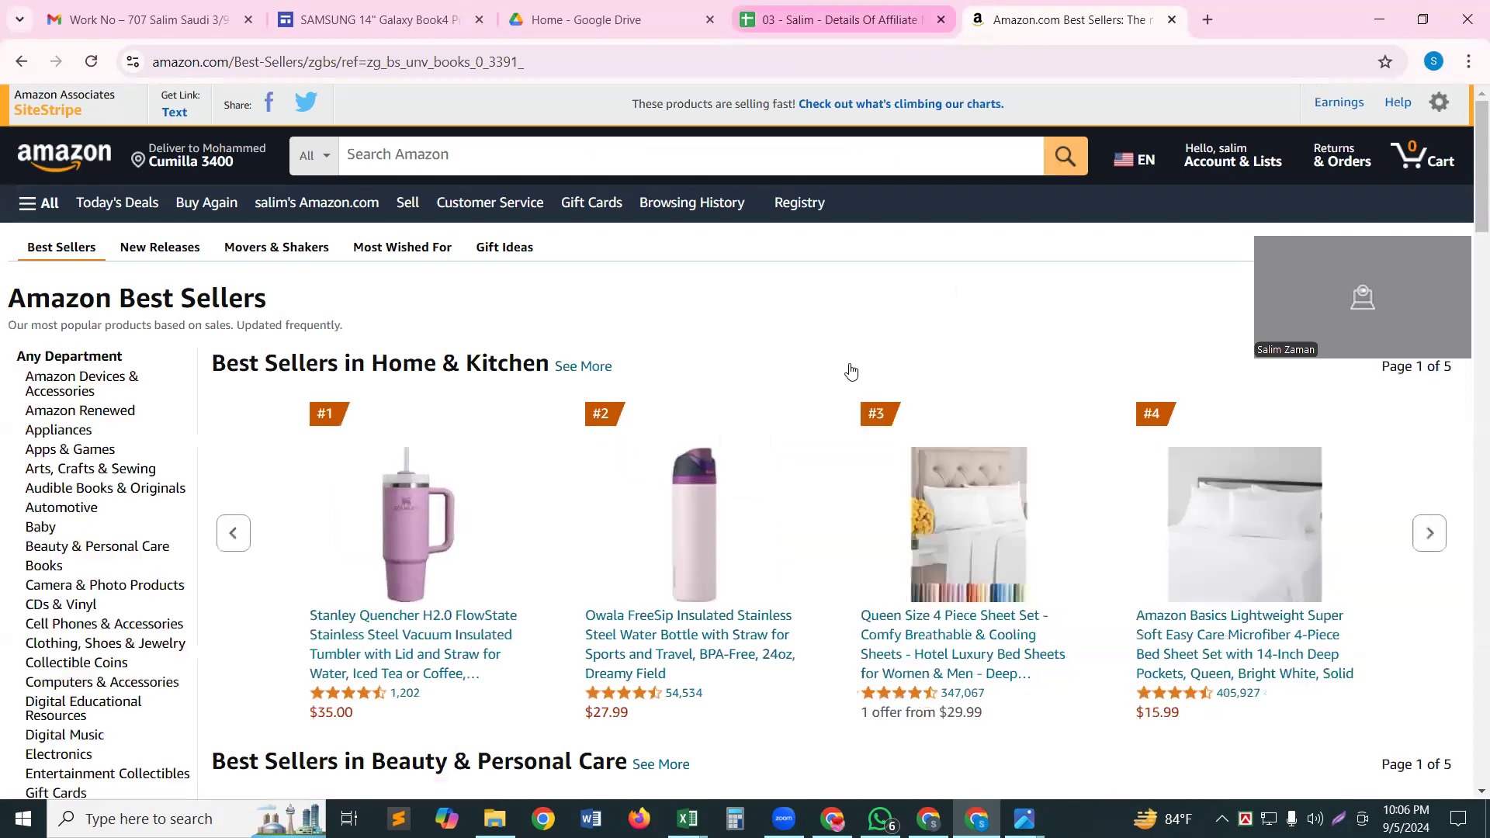
Close every browser tab except Amazon Best Sellers and dismiss the delivery address notice on the page
left_click(479, 19)
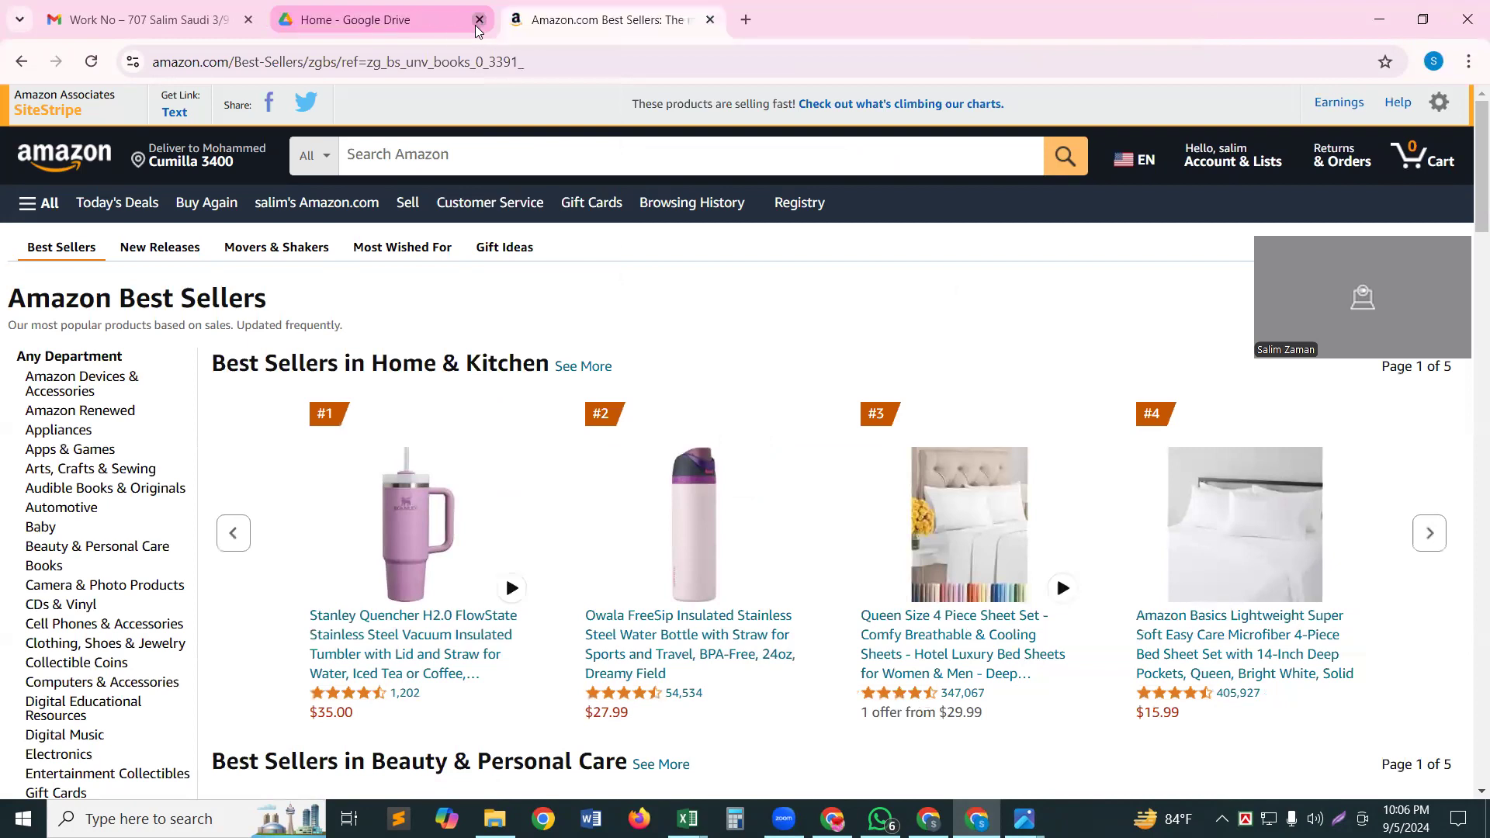
middle_click(265, 29)
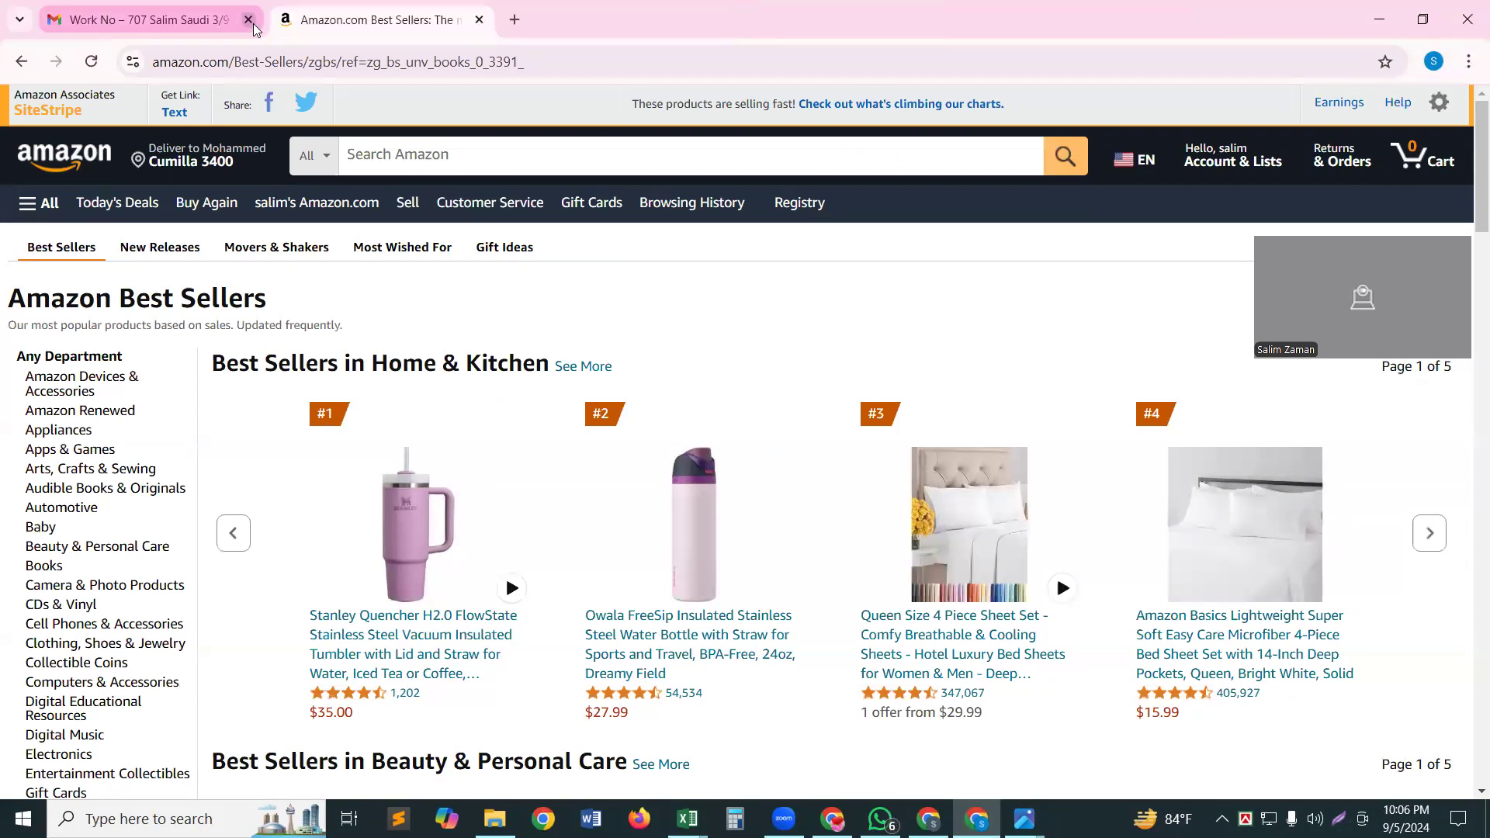
left_click(248, 20)
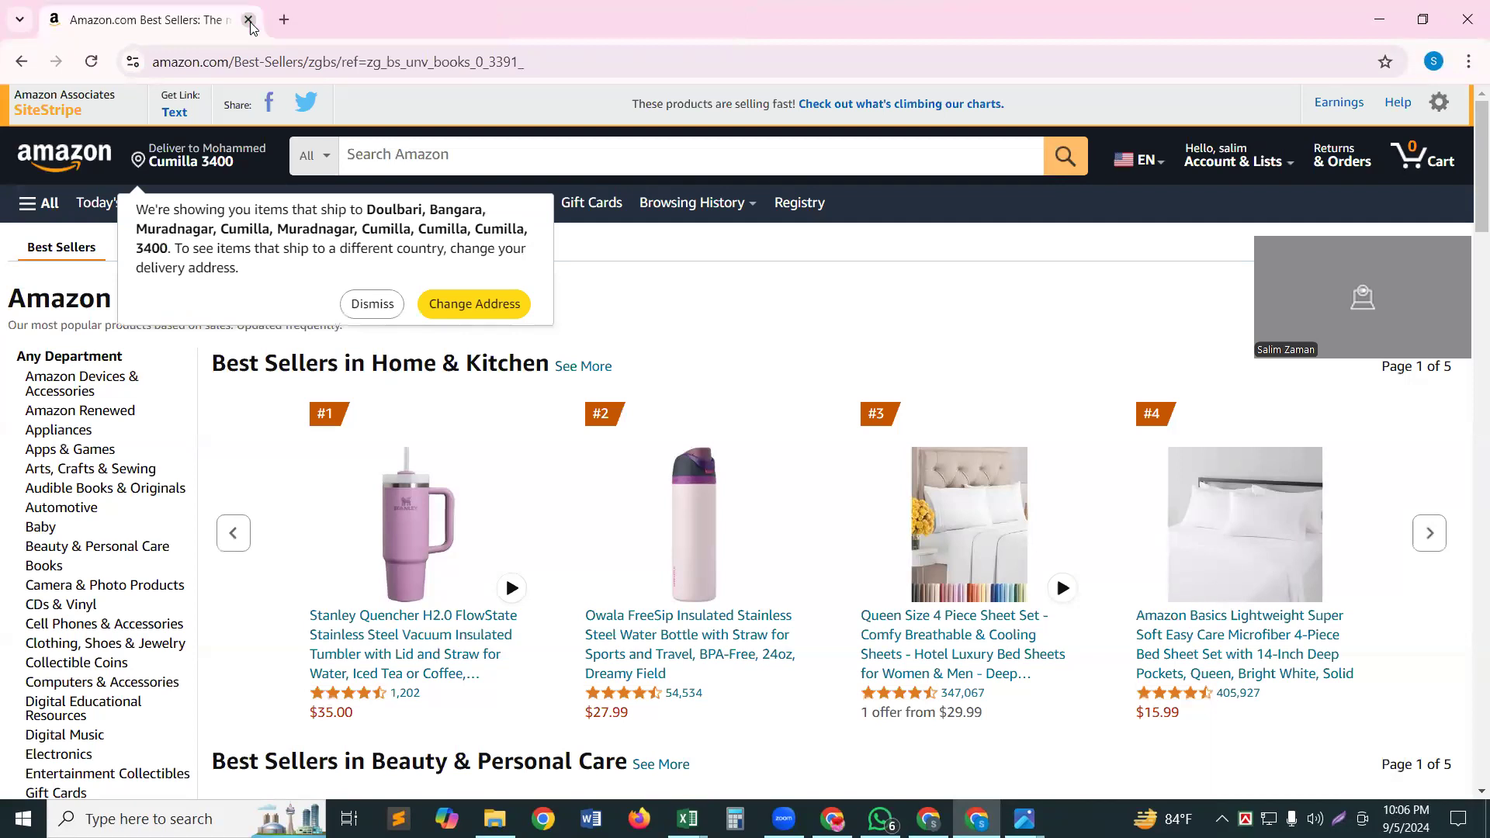
left_click(387, 311)
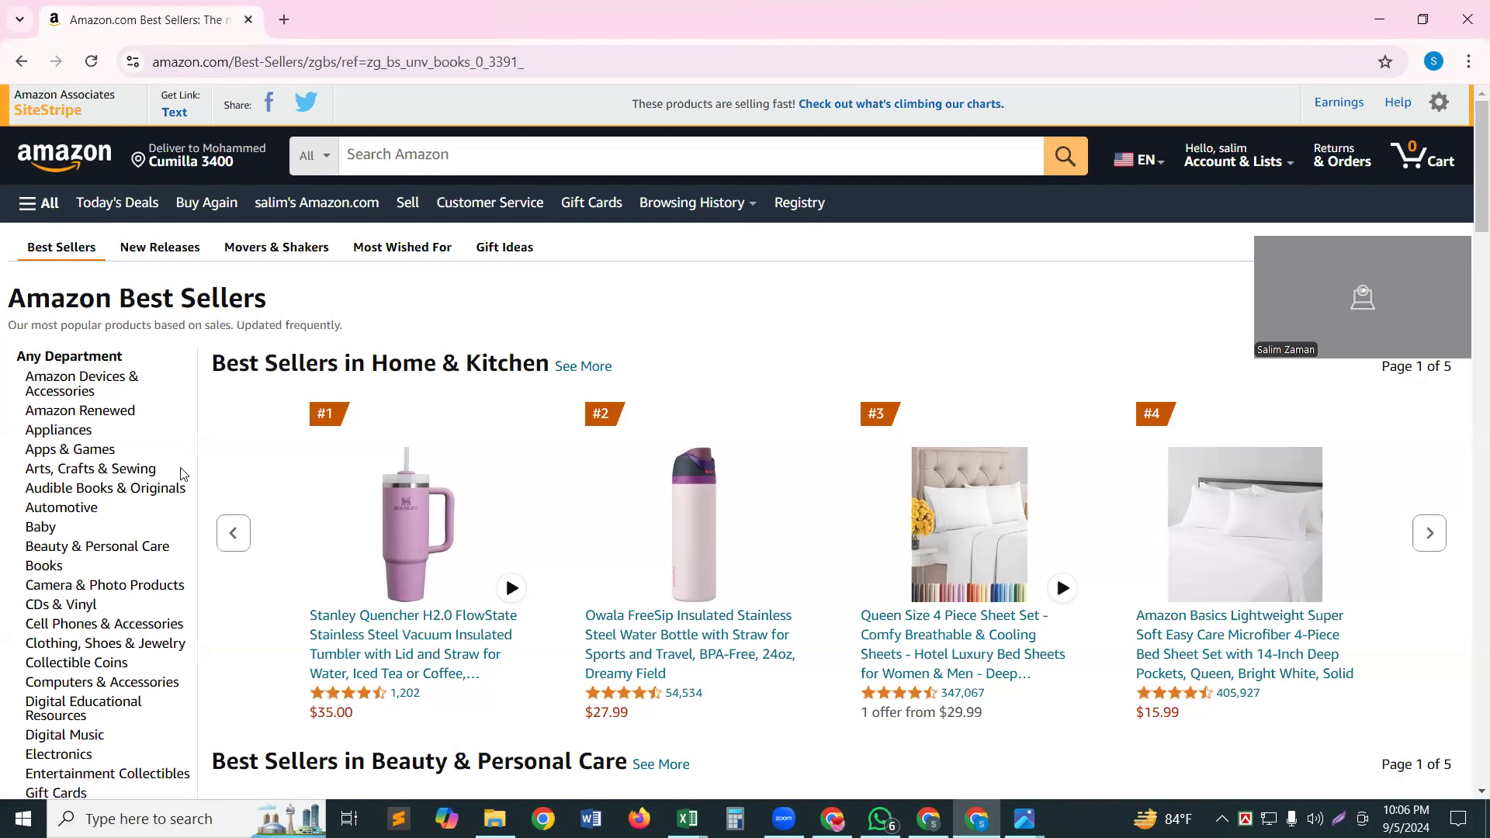
scroll(183, 474, "down", 3)
scroll(182, 473, "up", 3)
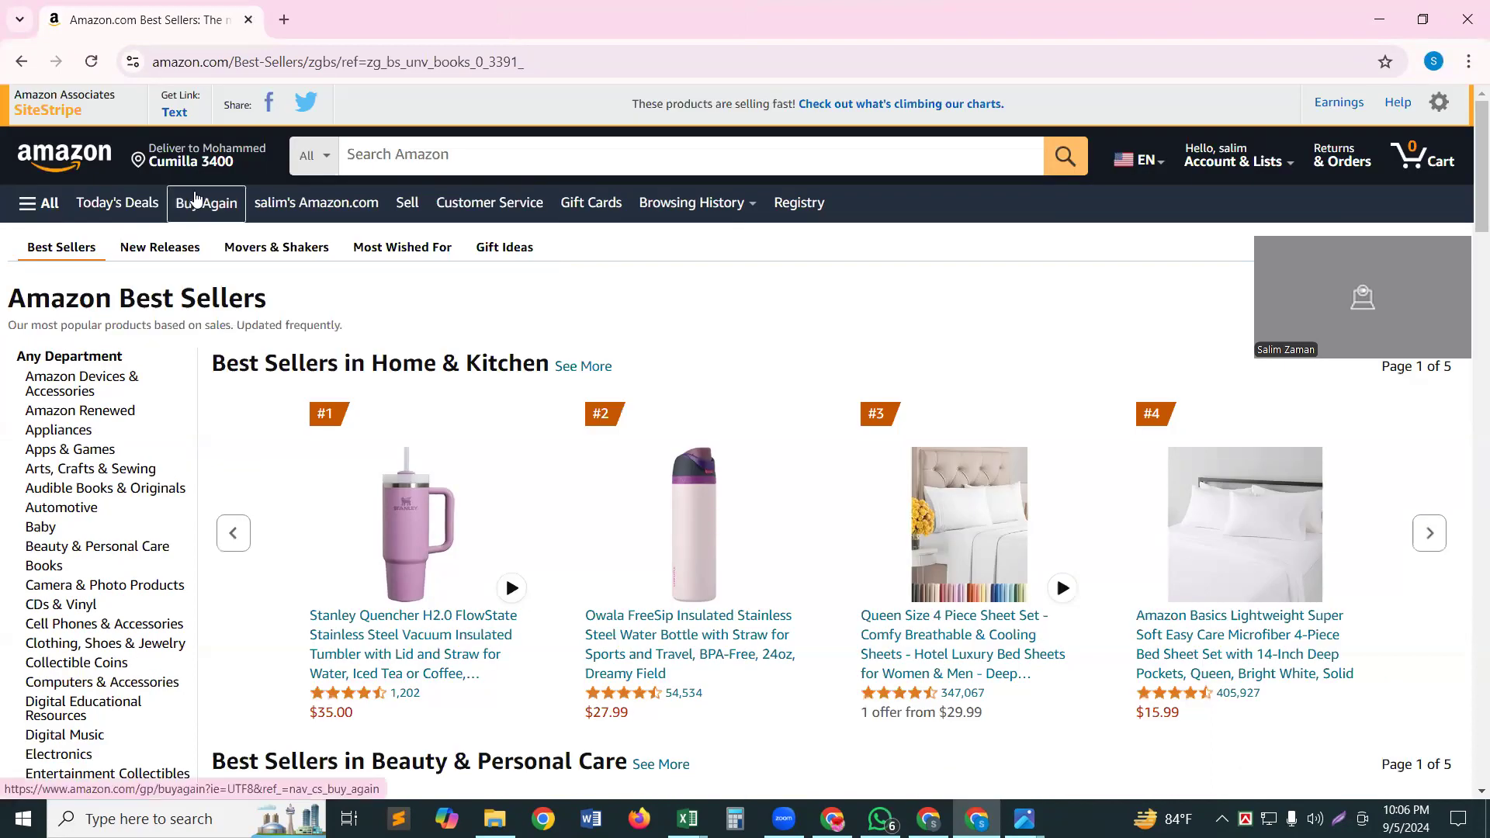
Open Google Drive in a new tab and create a blank Google Sheets spreadsheet
left_click(286, 22)
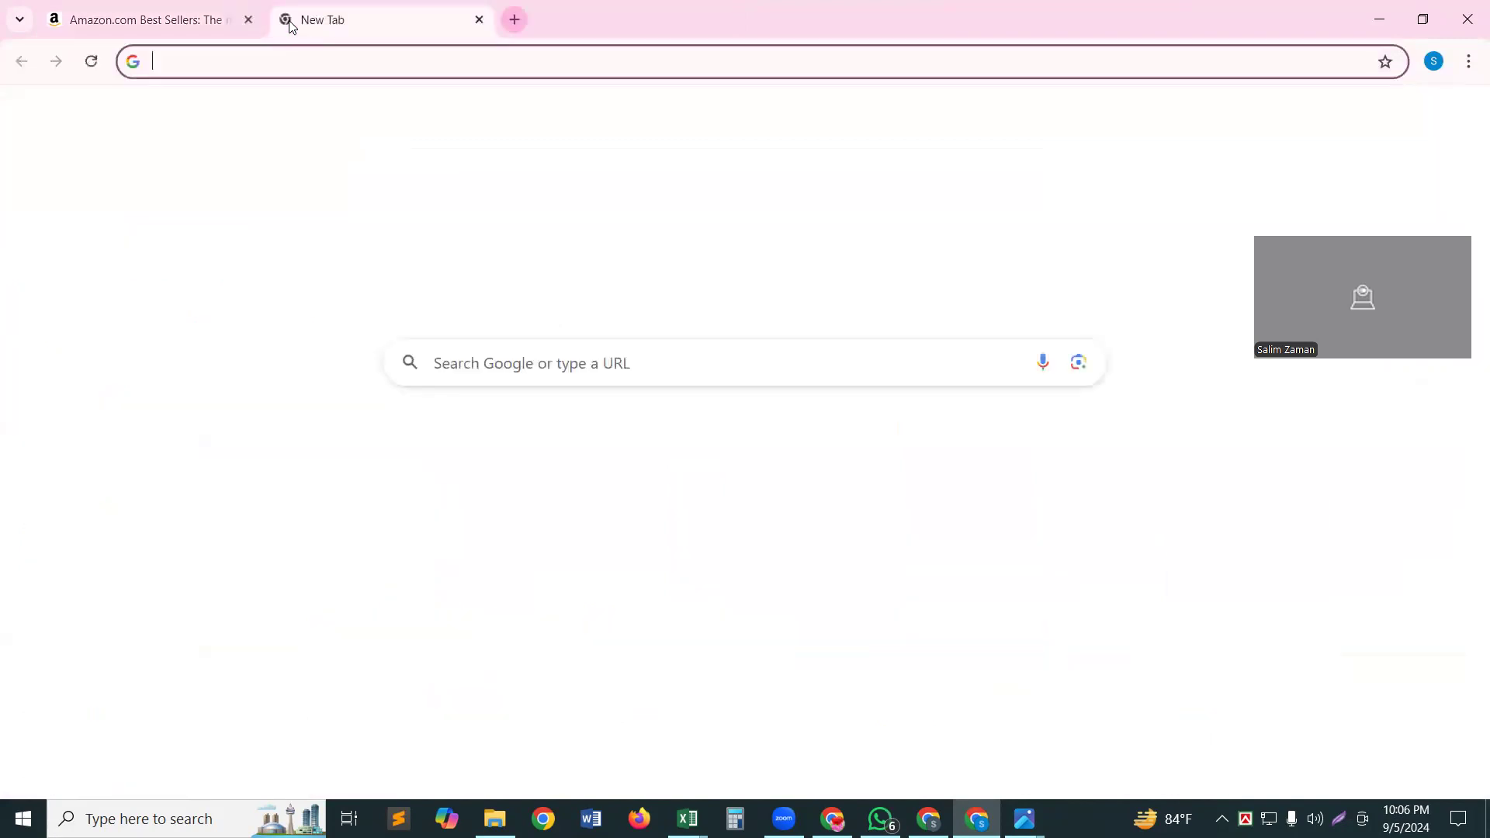
left_click(735, 454)
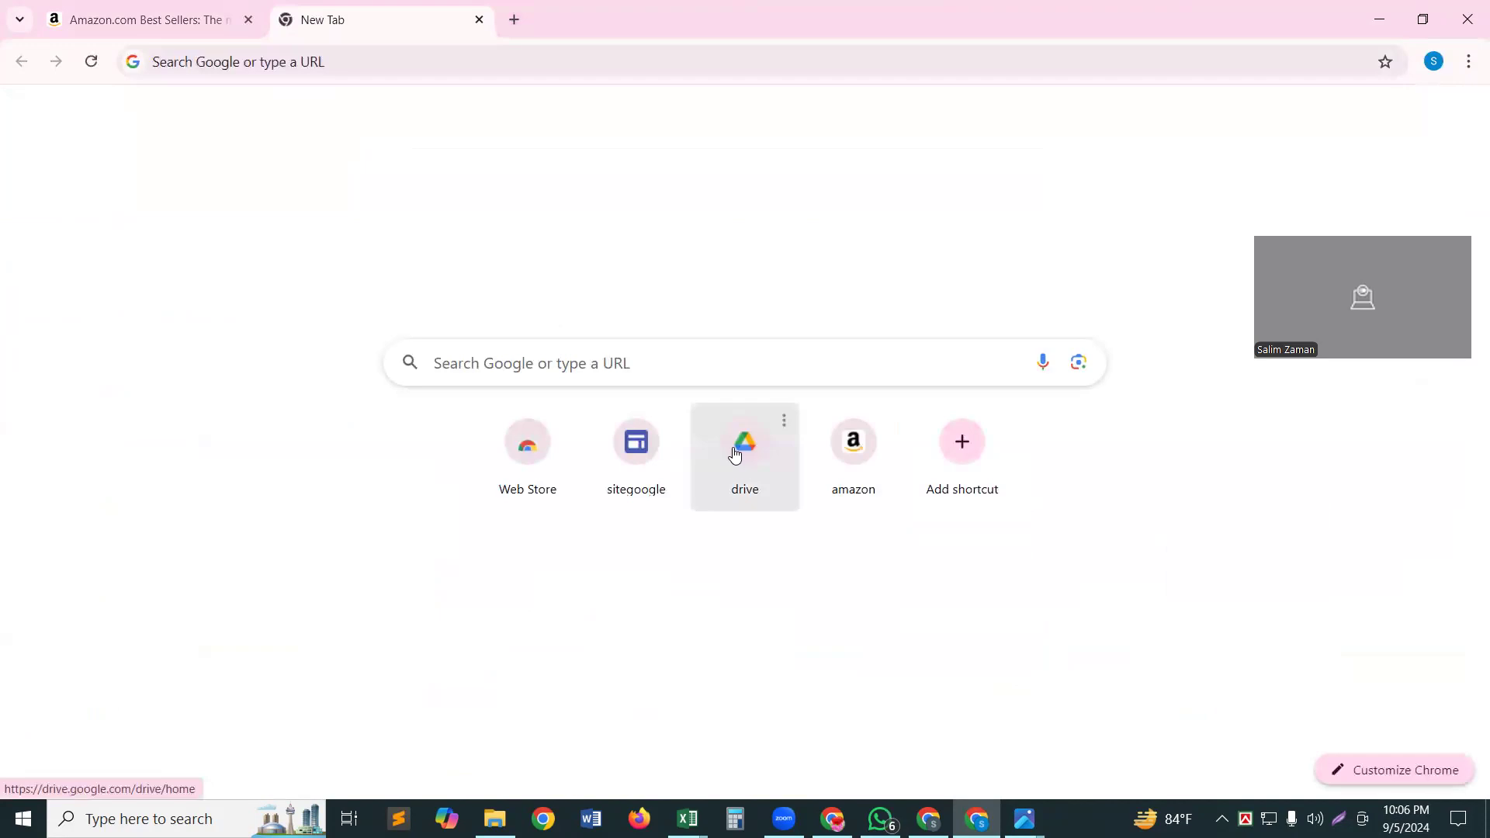
left_click(735, 454)
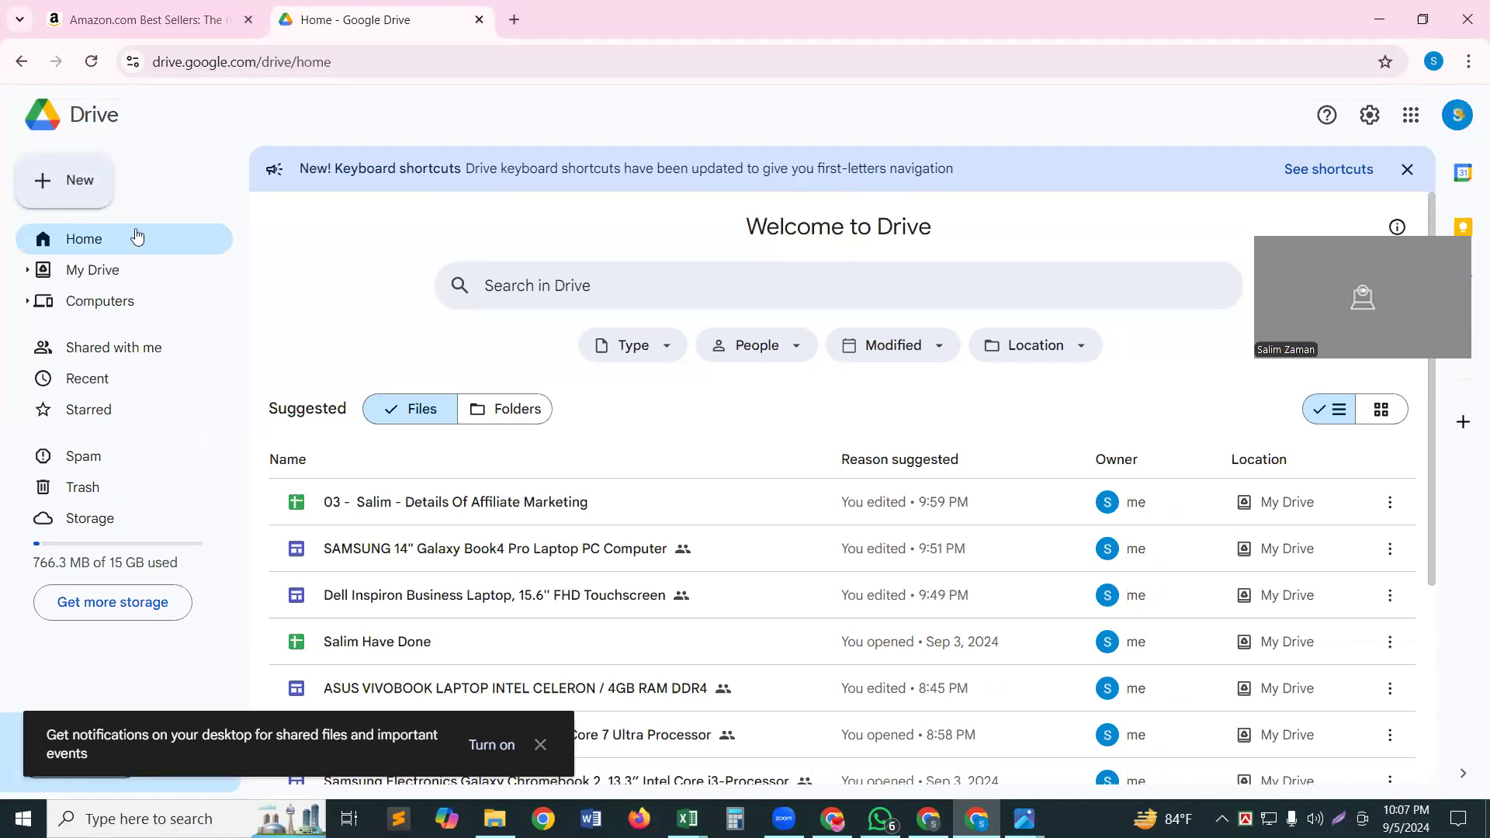
key("alt+c")
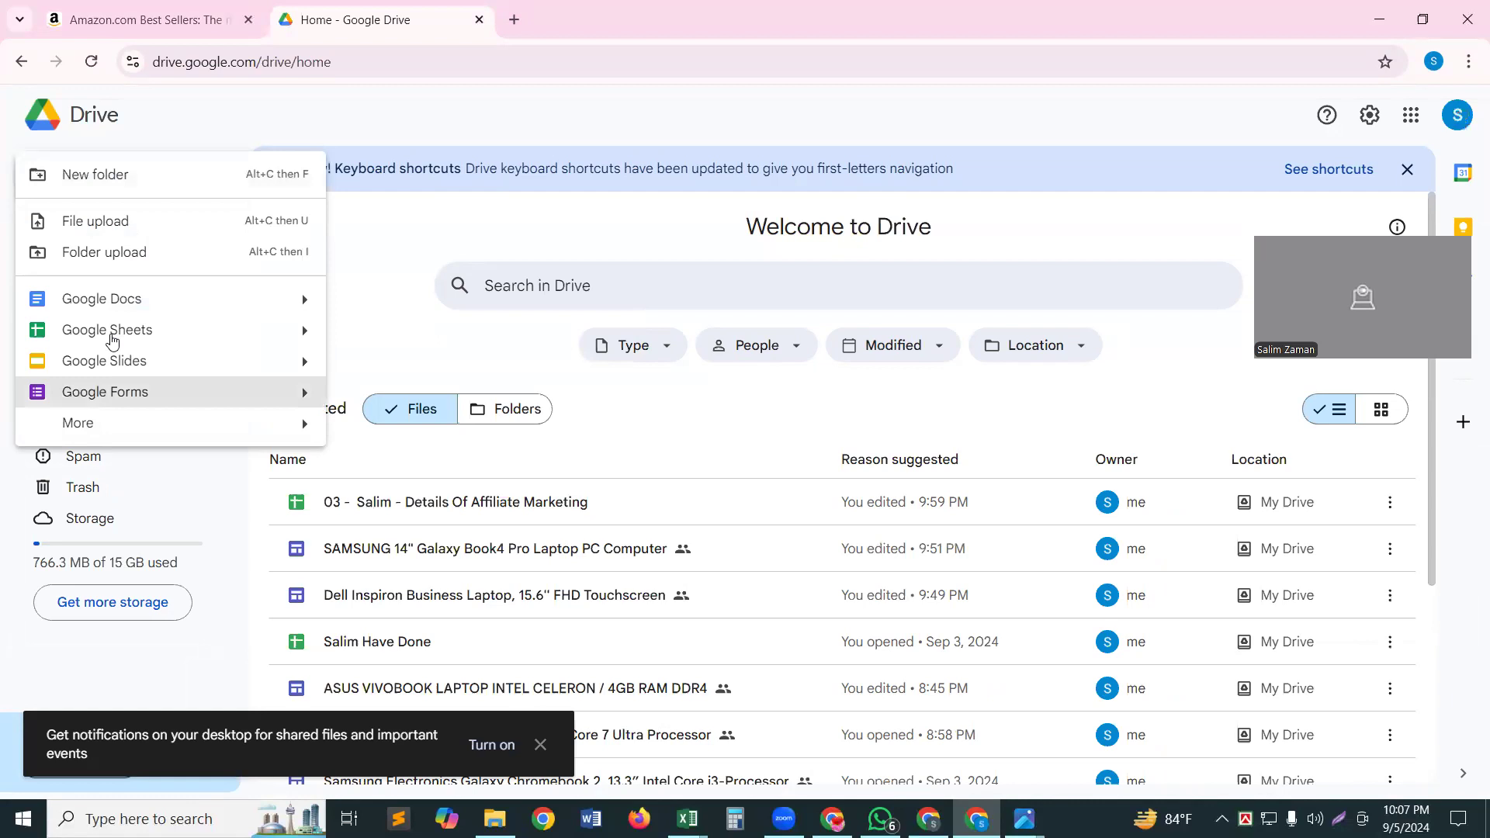
left_click(113, 340)
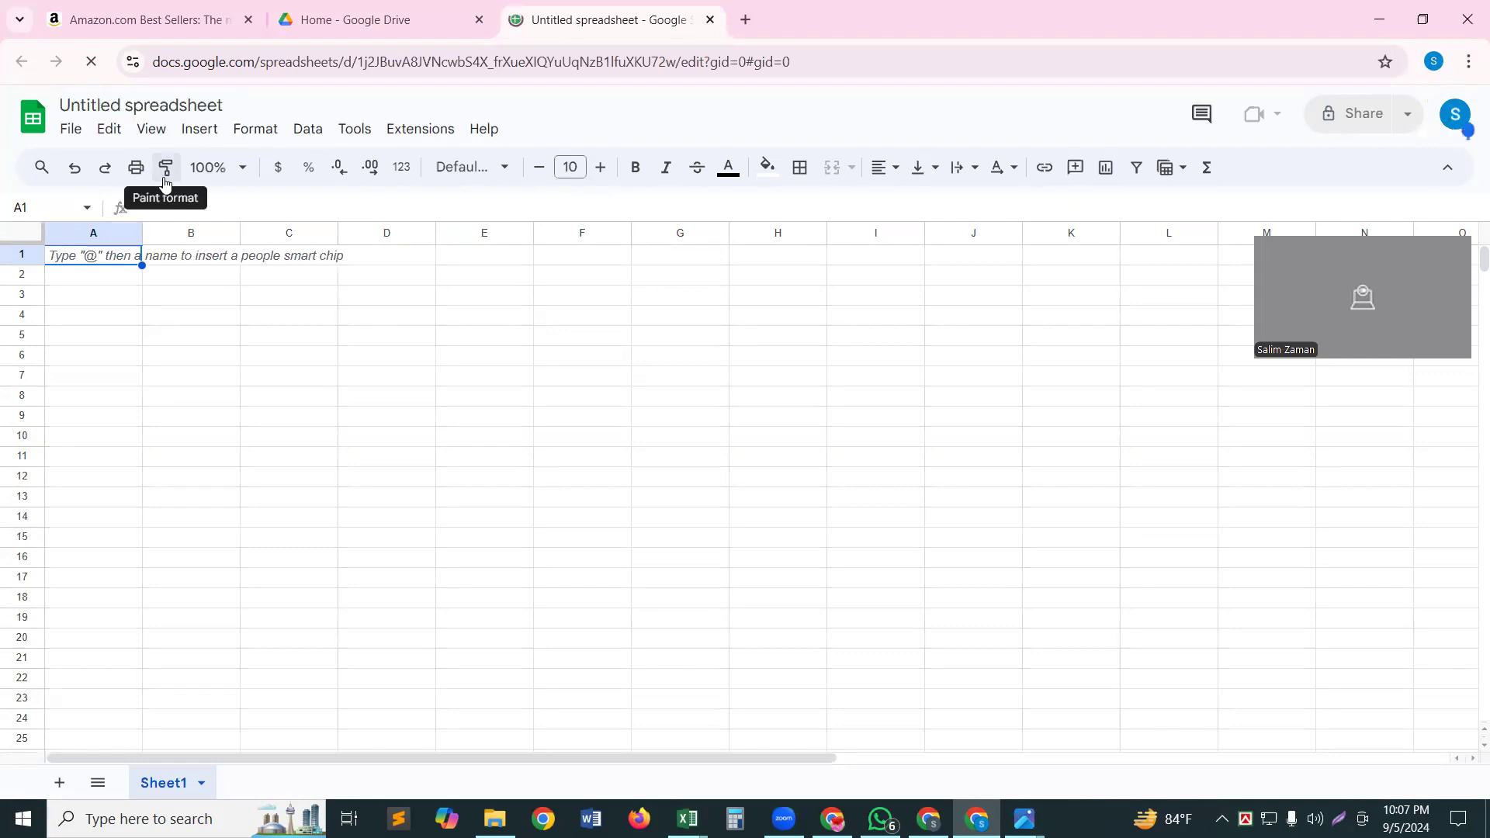
Try to rename the new spreadsheet "A" and enter "Amazon" in cell A1
type("A")
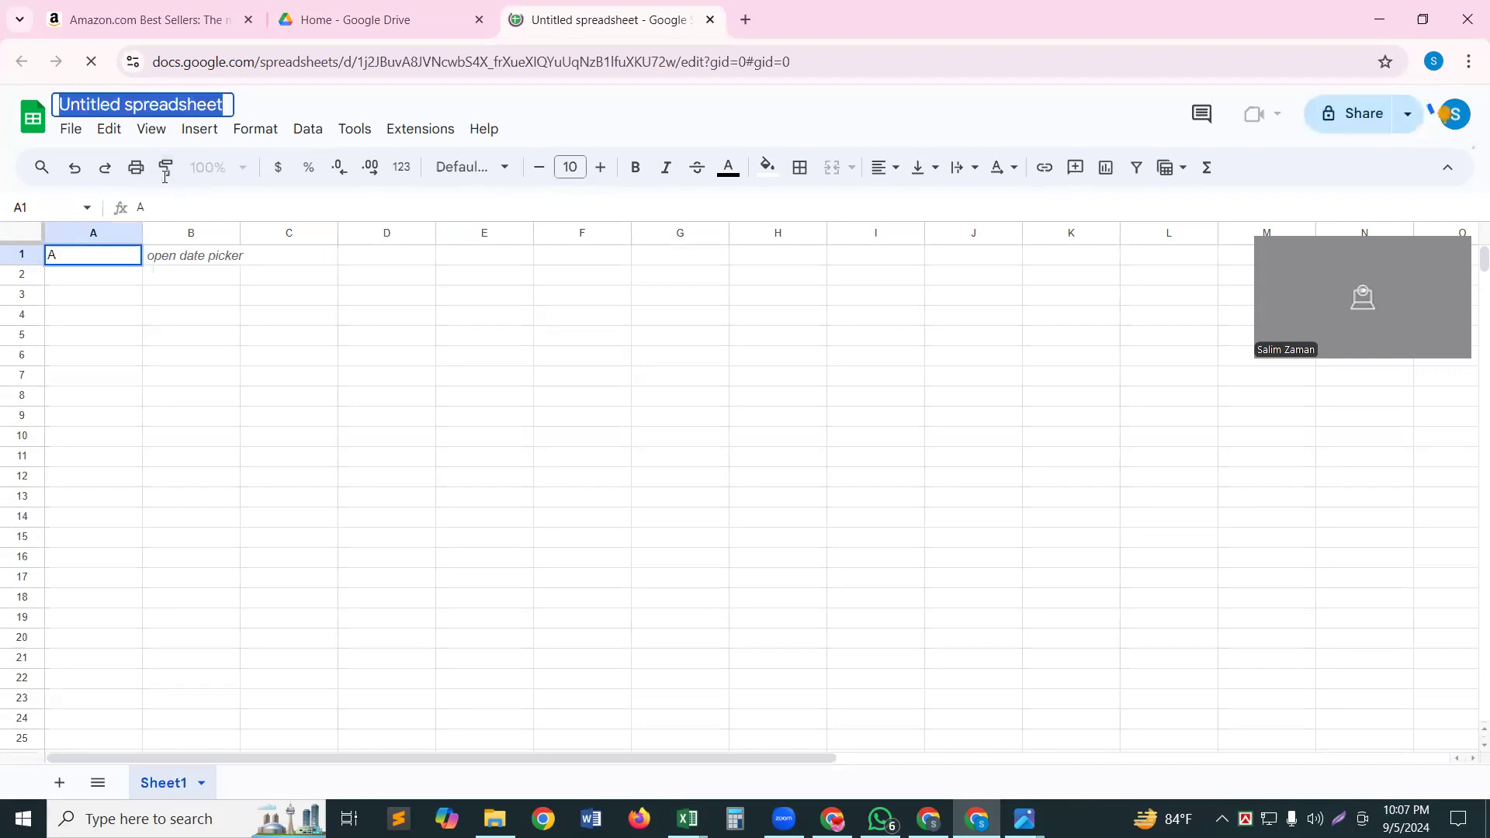
type("A")
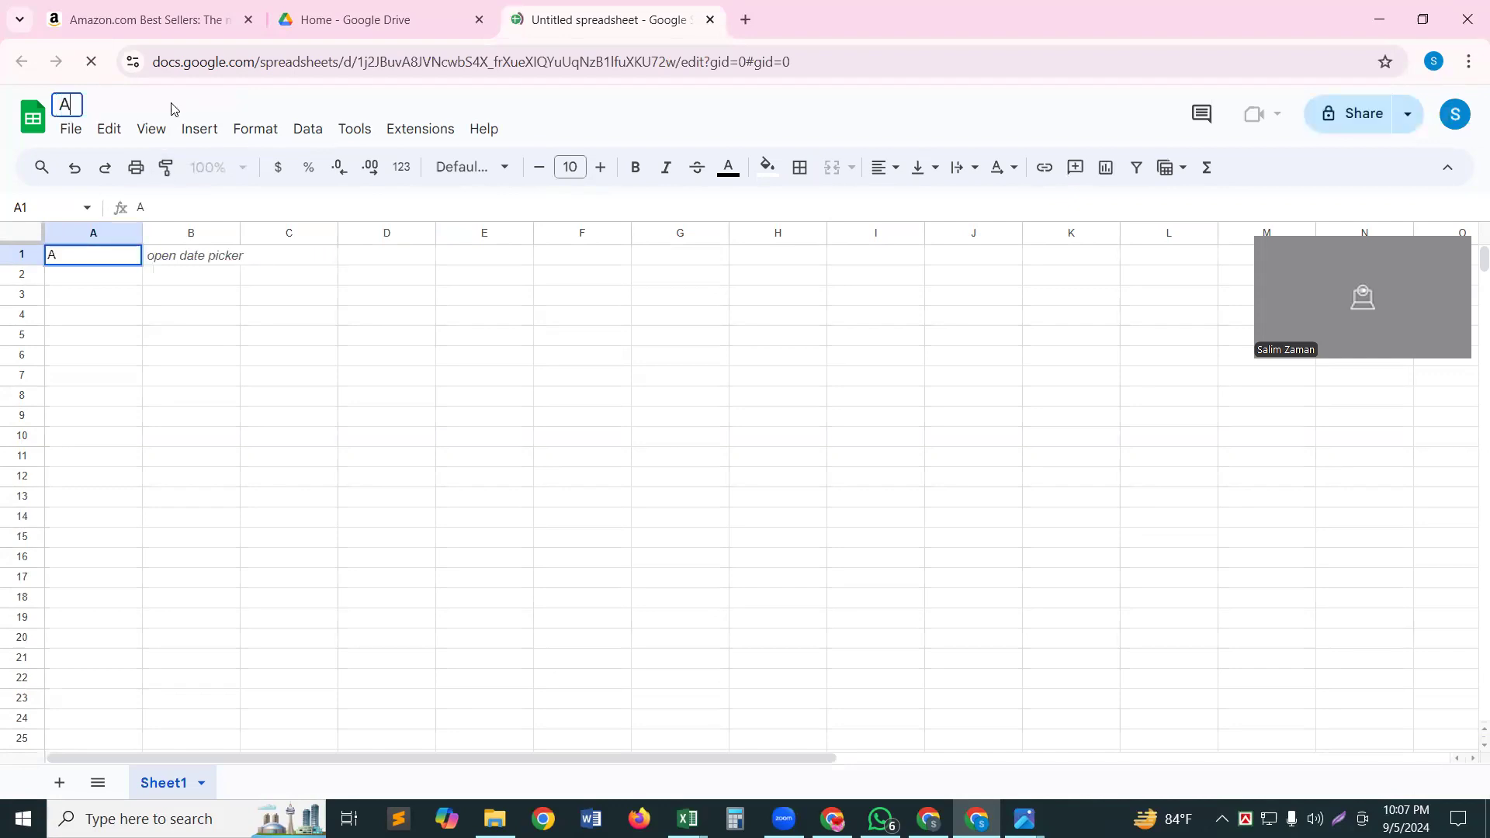
key("Return")
type("ma")
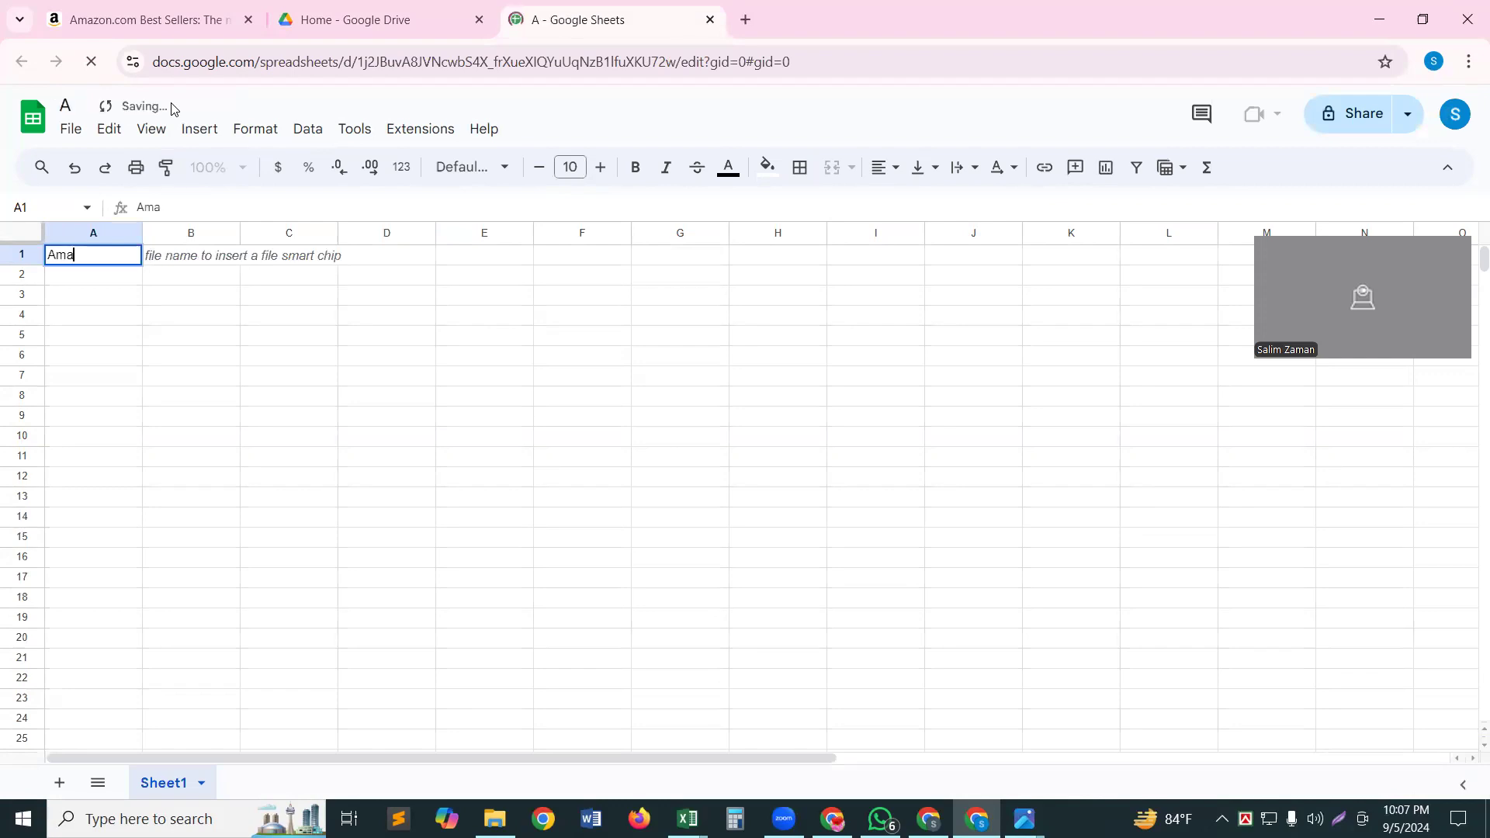
type("zo")
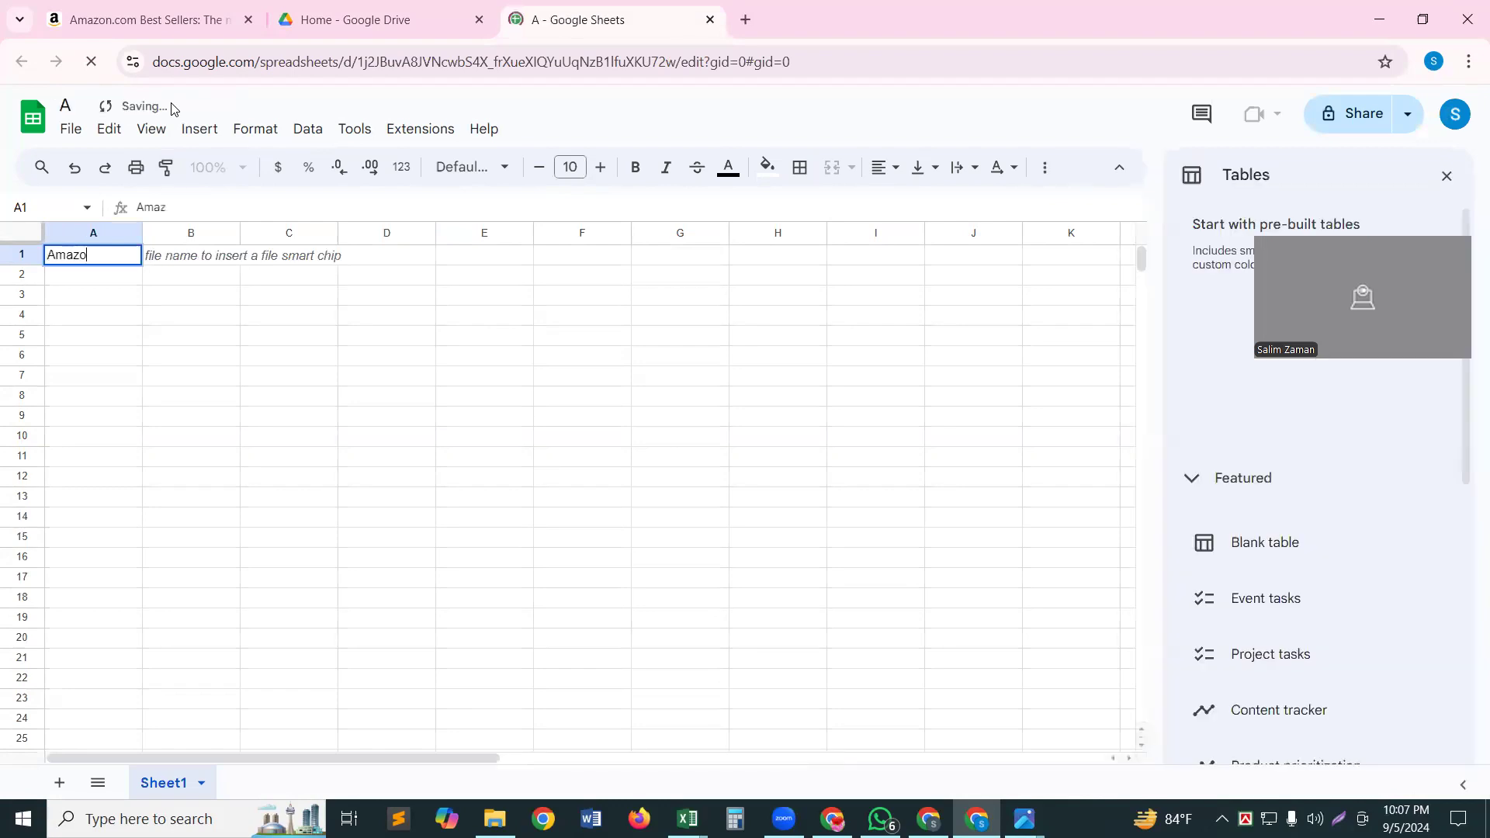
type("n")
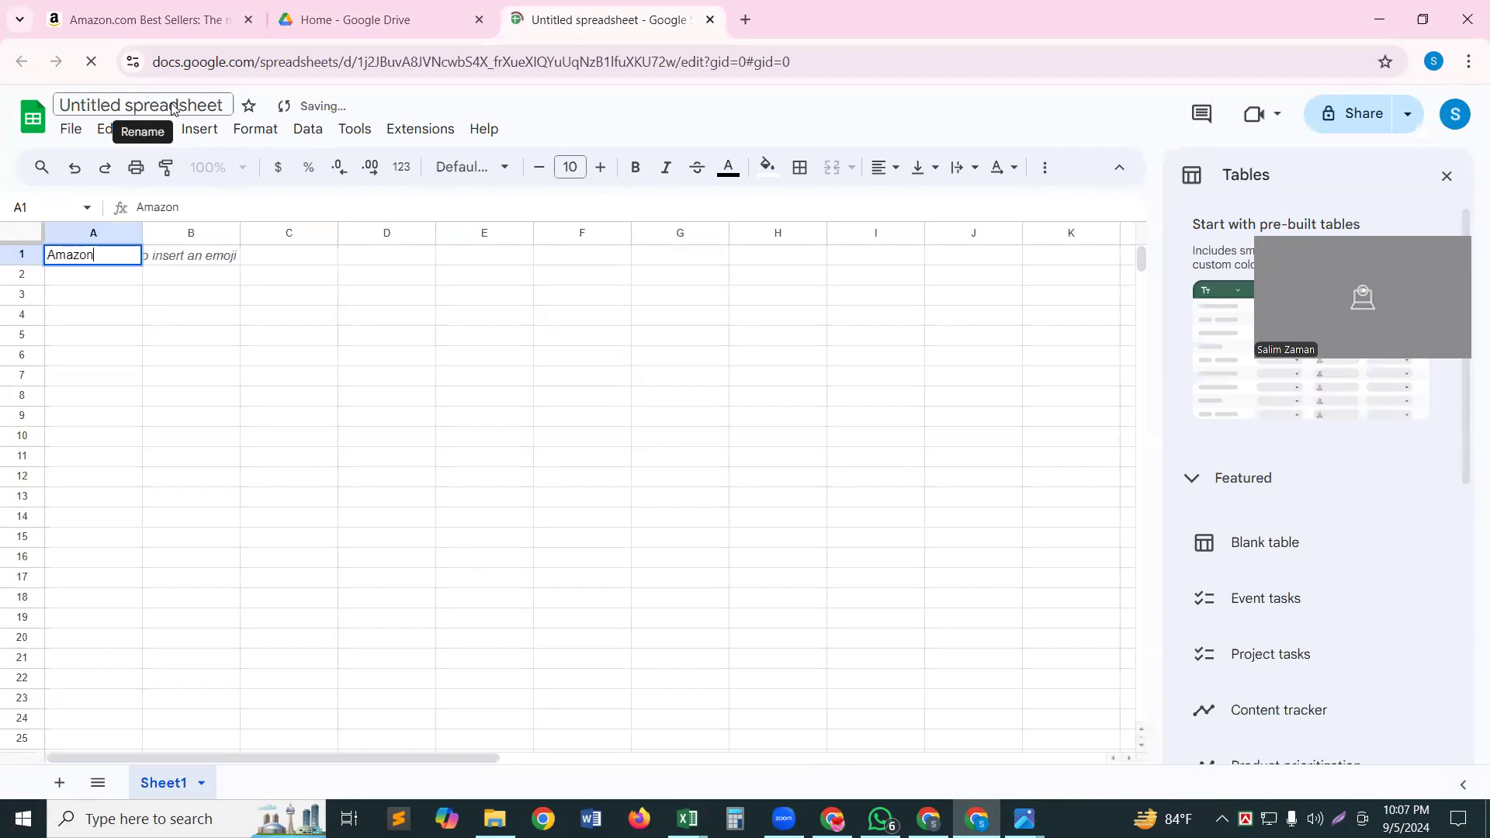
Rename the spreadsheet as "Amazon Books Category & Subcategory"
double_click(132, 109)
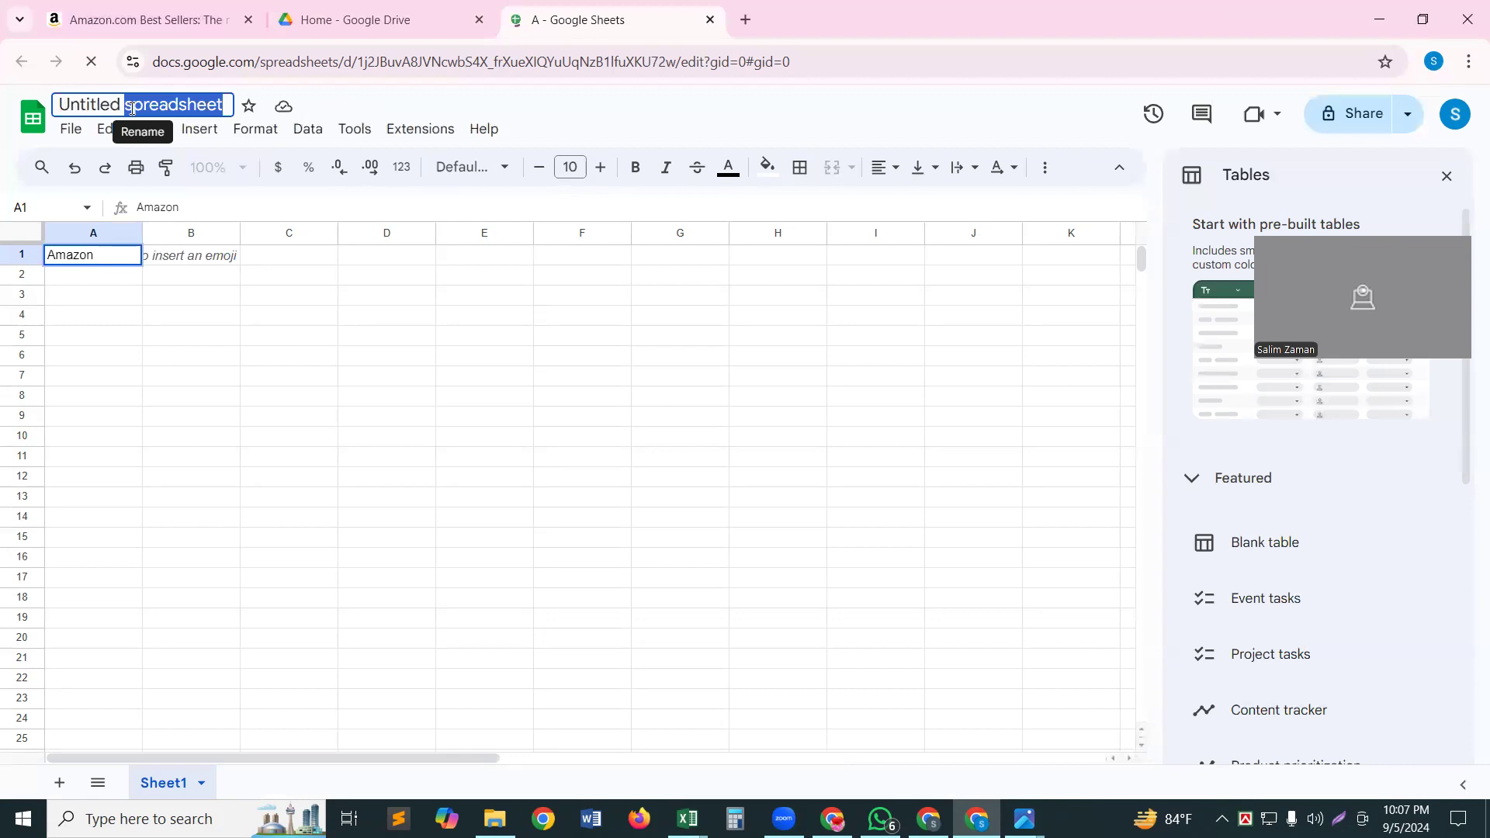
key("ctrl+a")
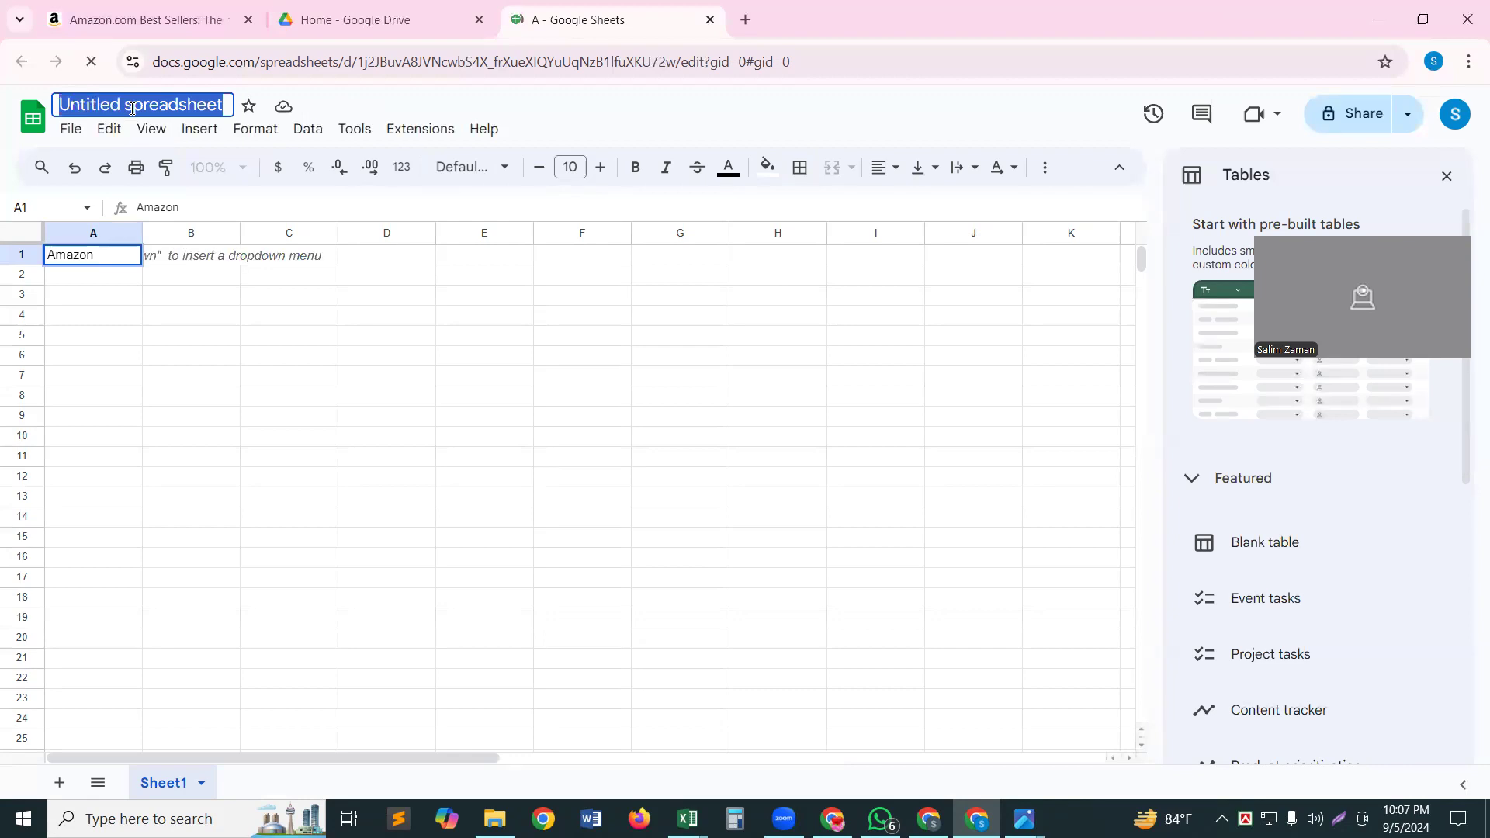
type("A")
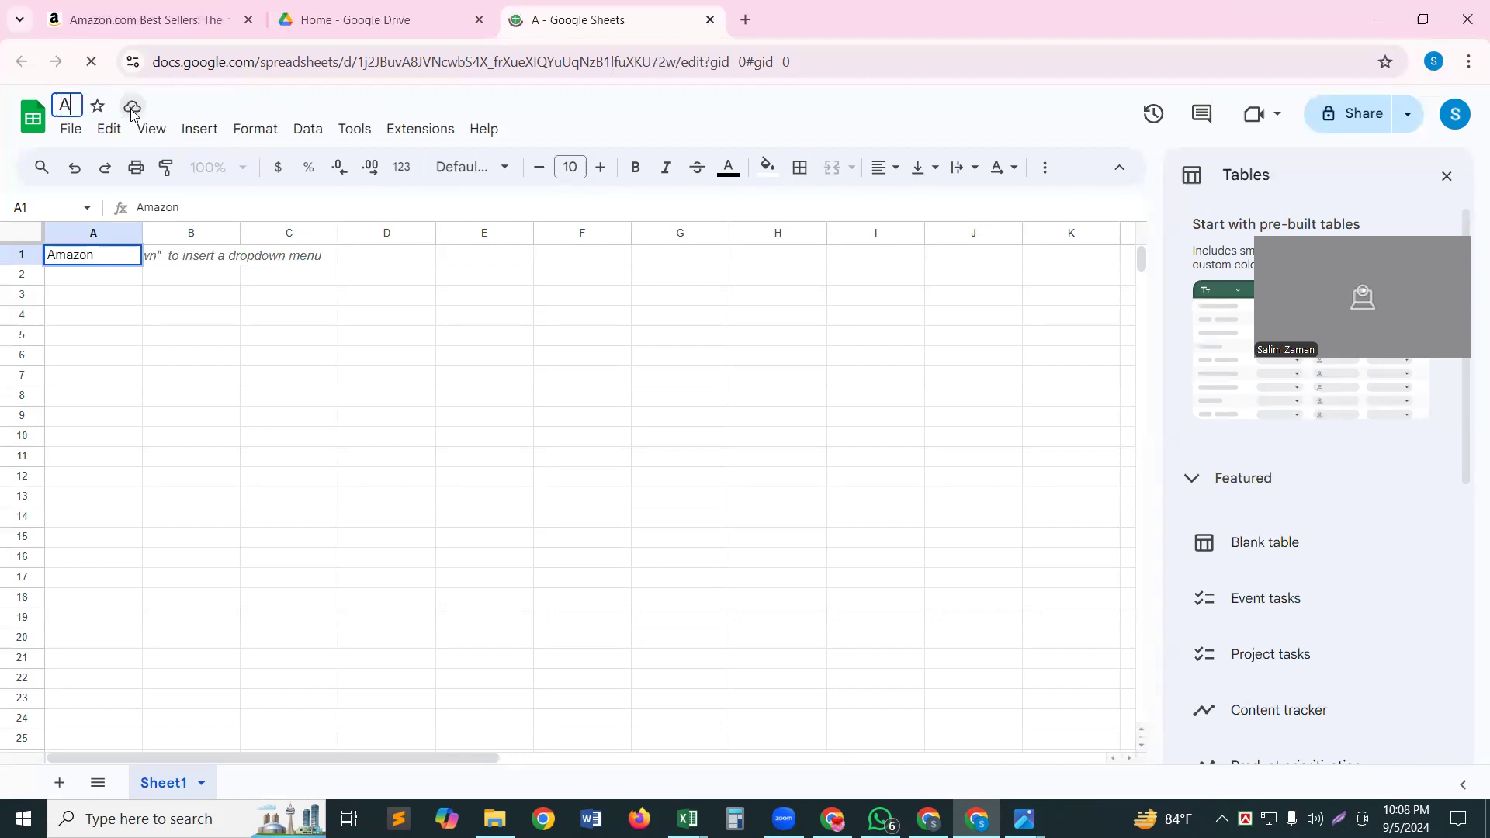
type("m")
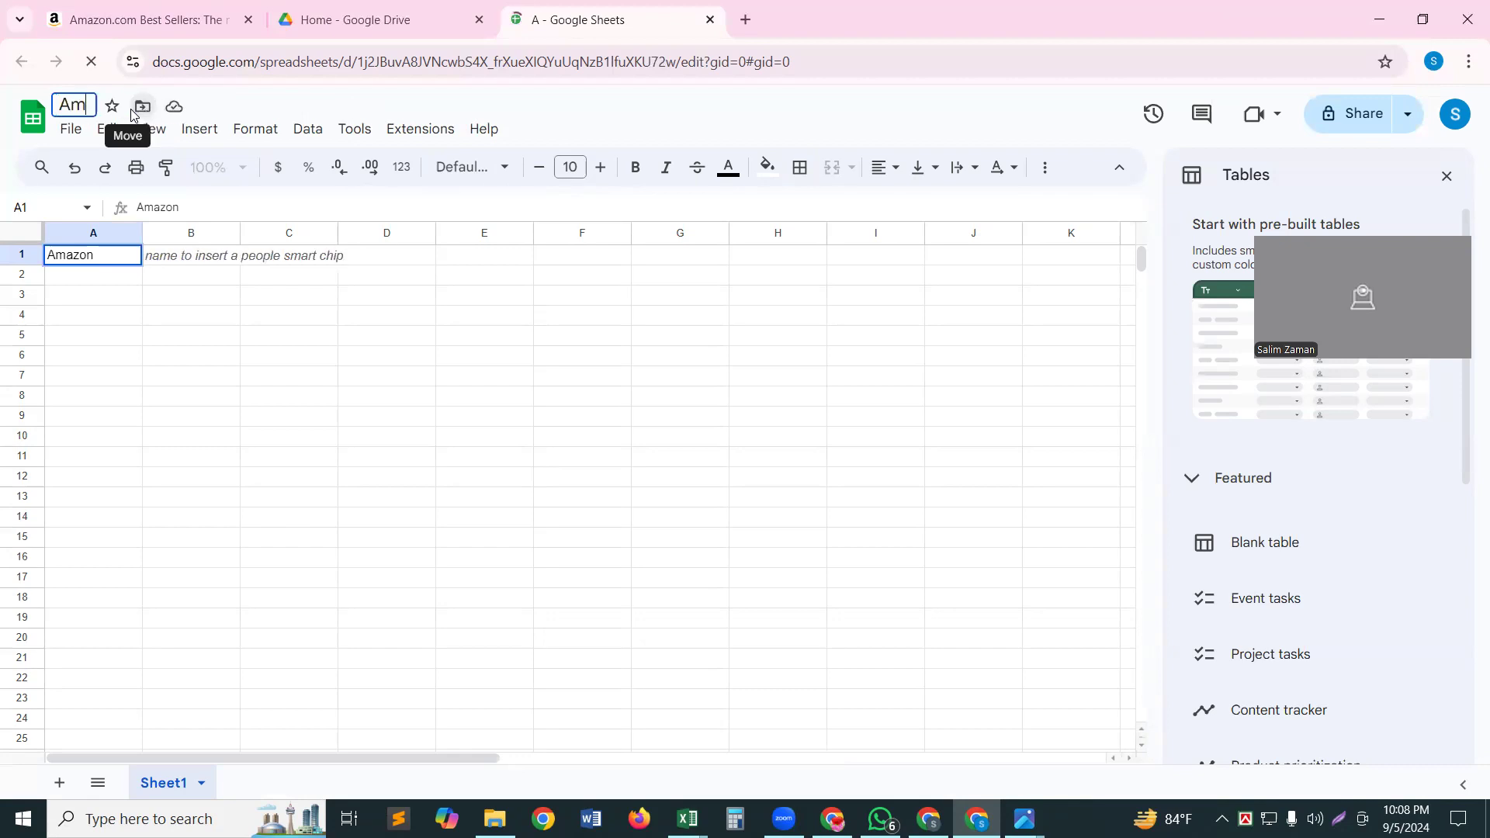
type("az")
type("o")
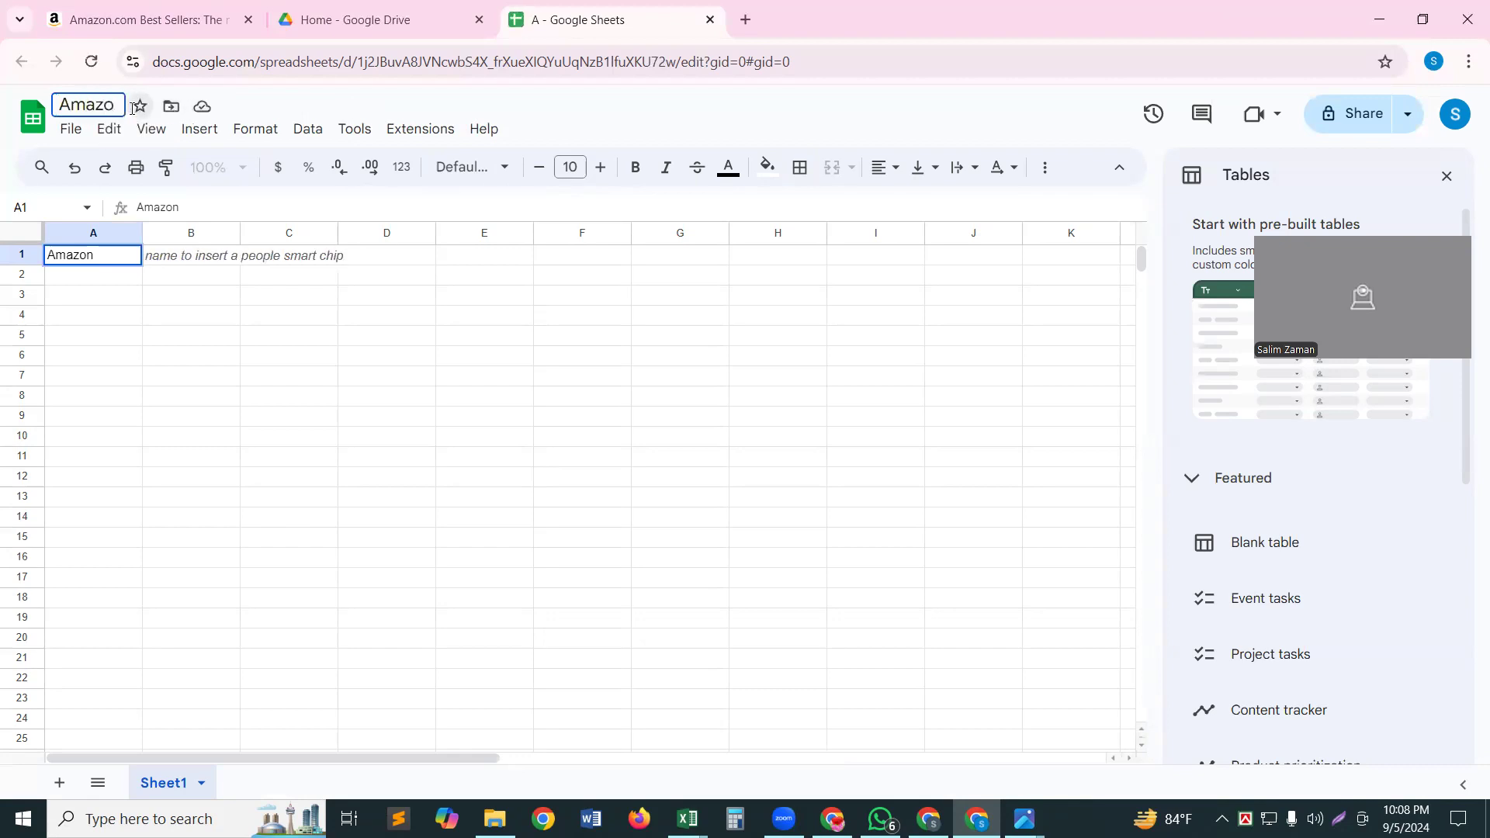
type("n")
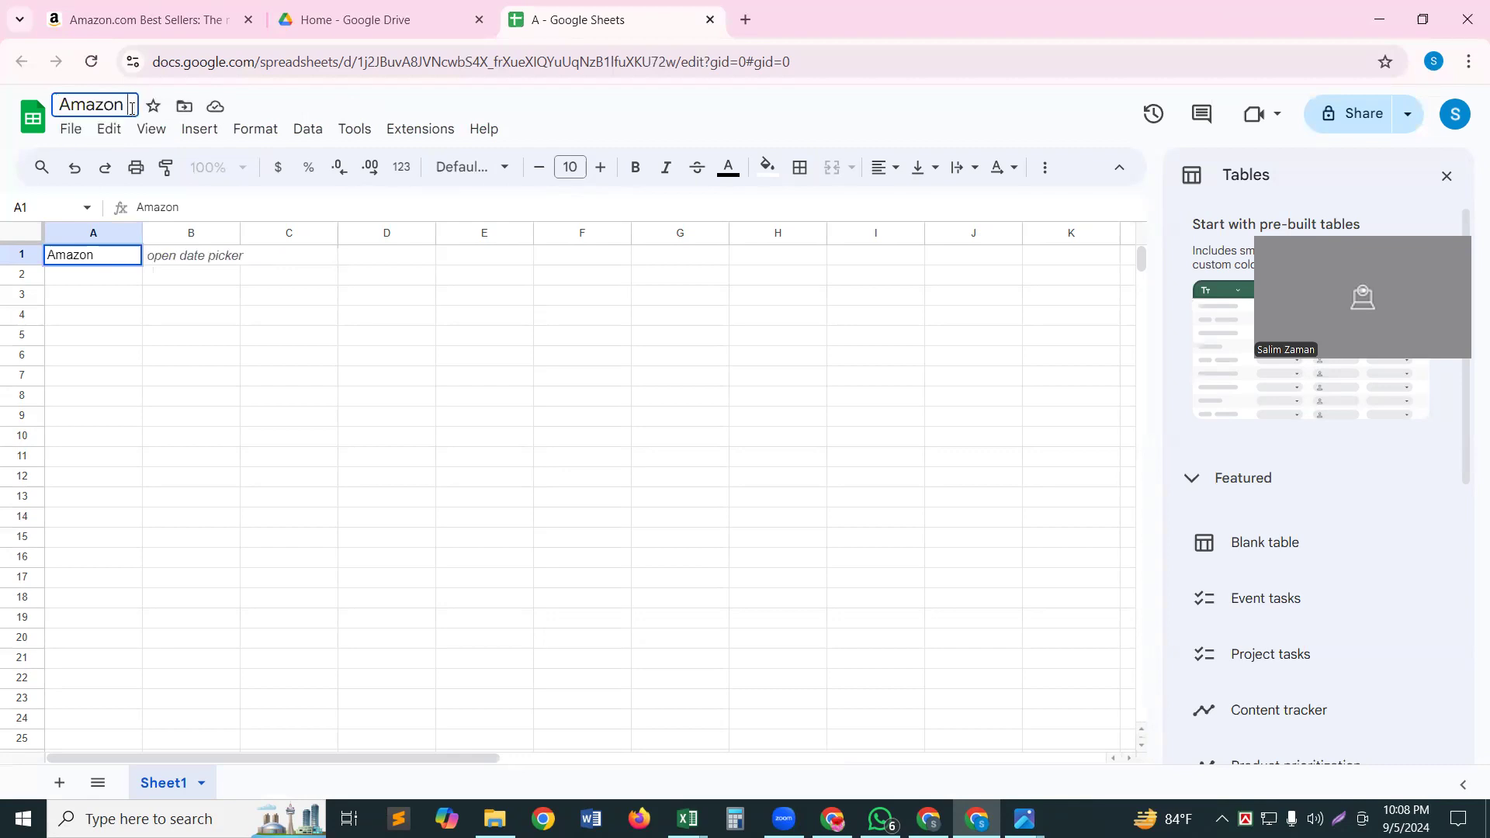
type(" B")
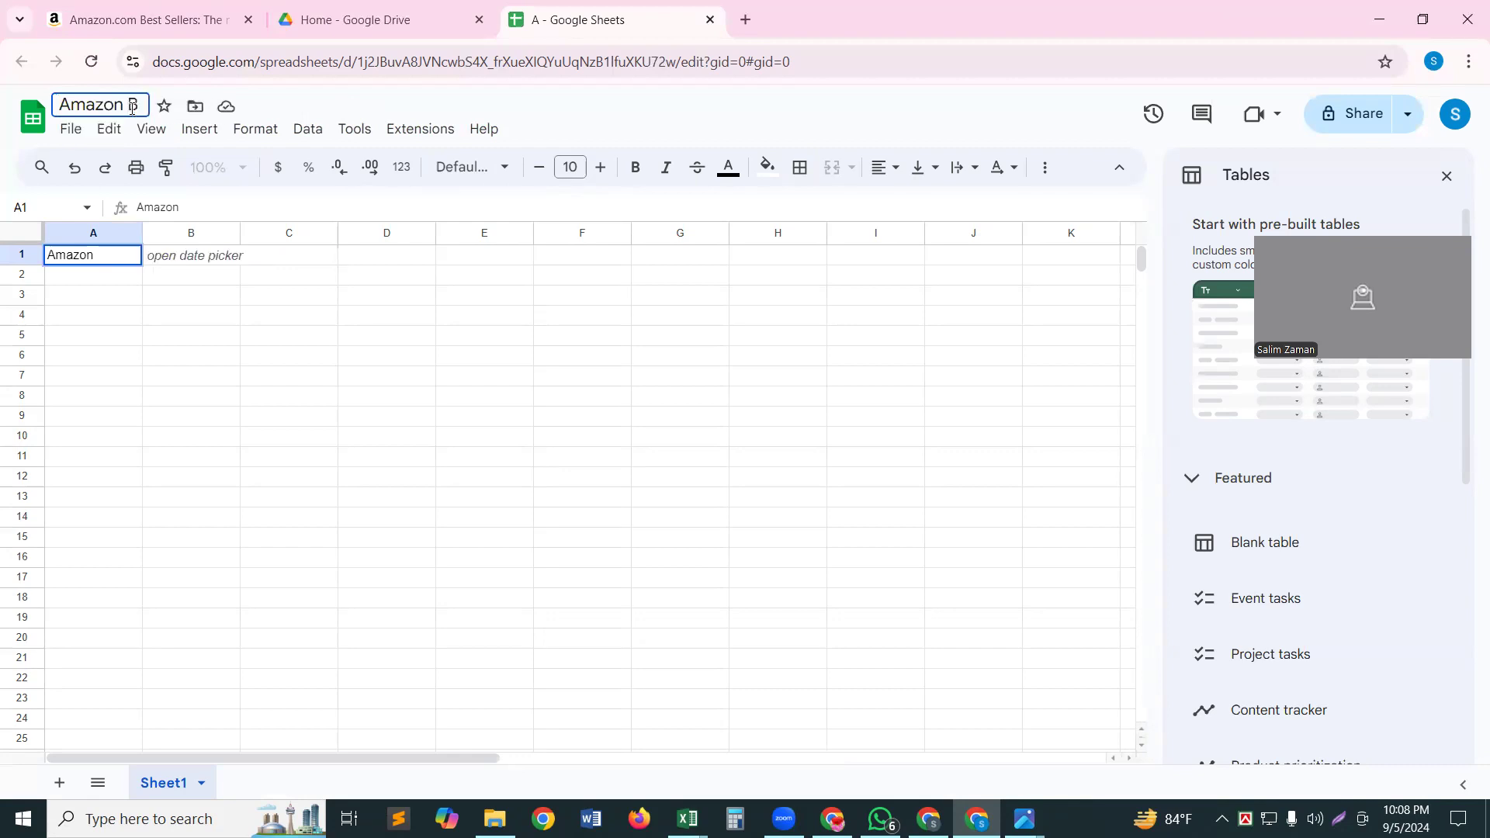
type("ook")
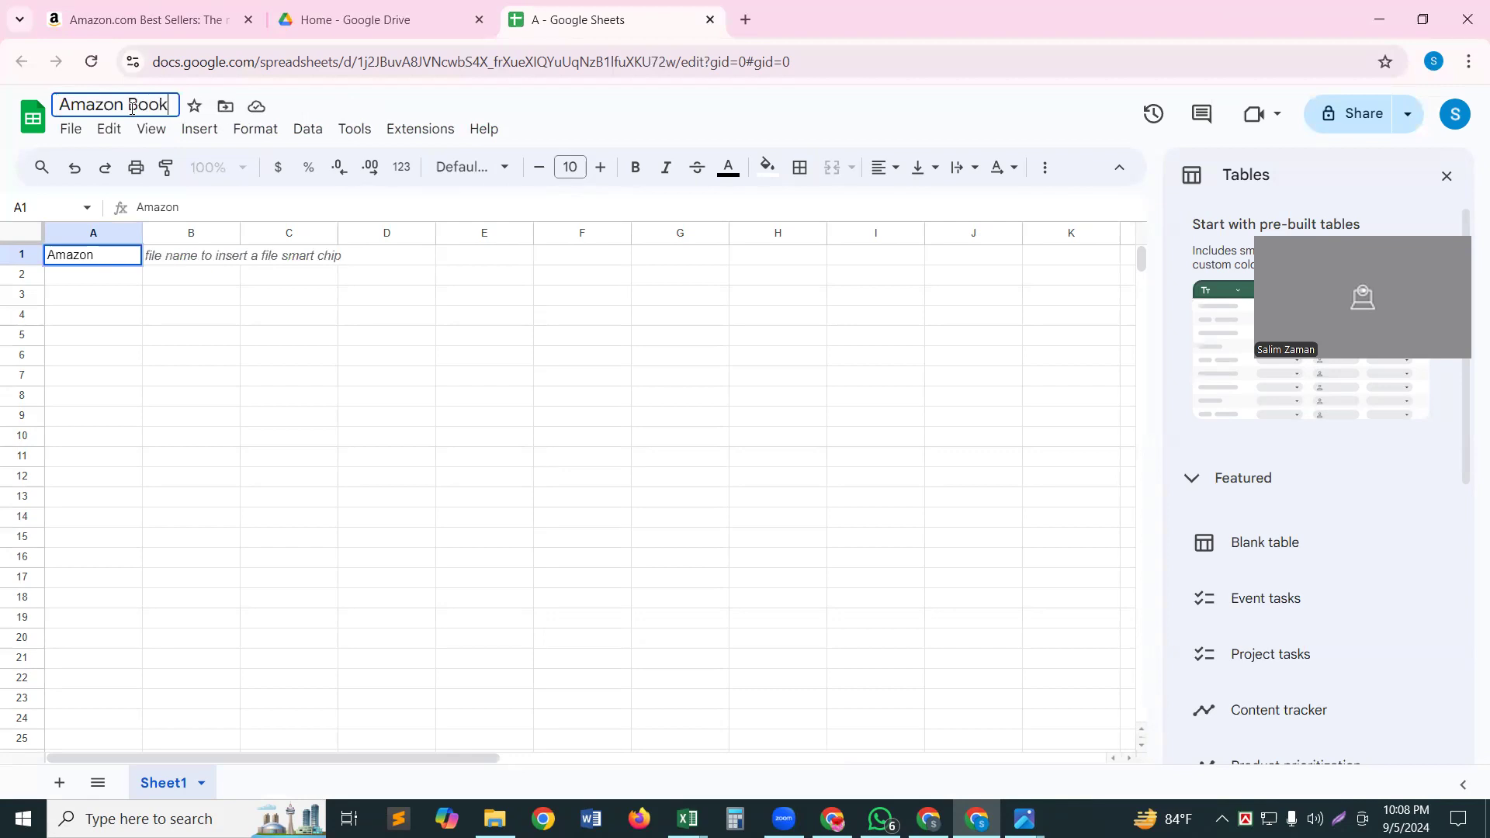
type("s")
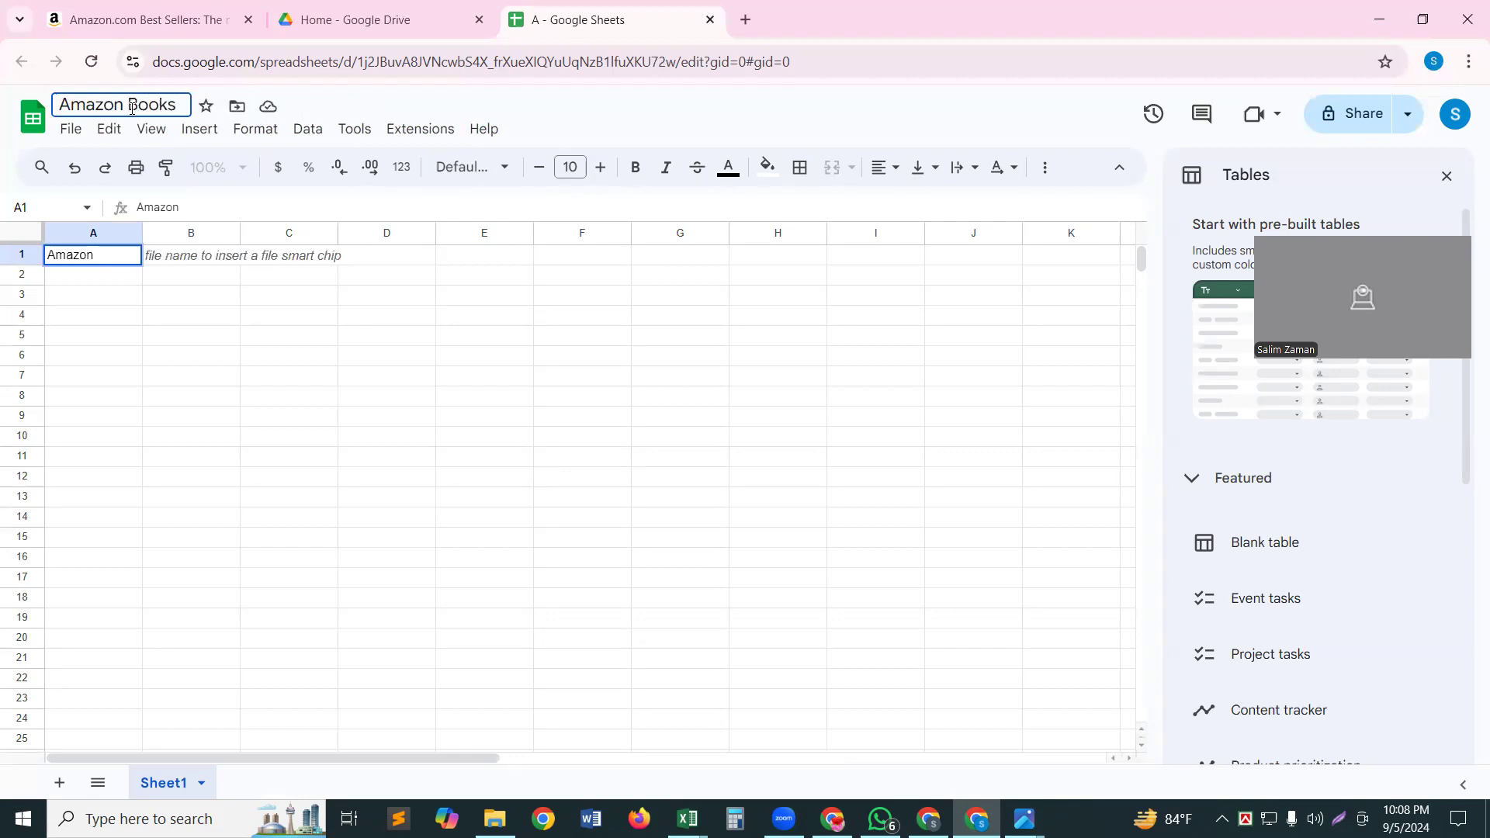
type(" Ca")
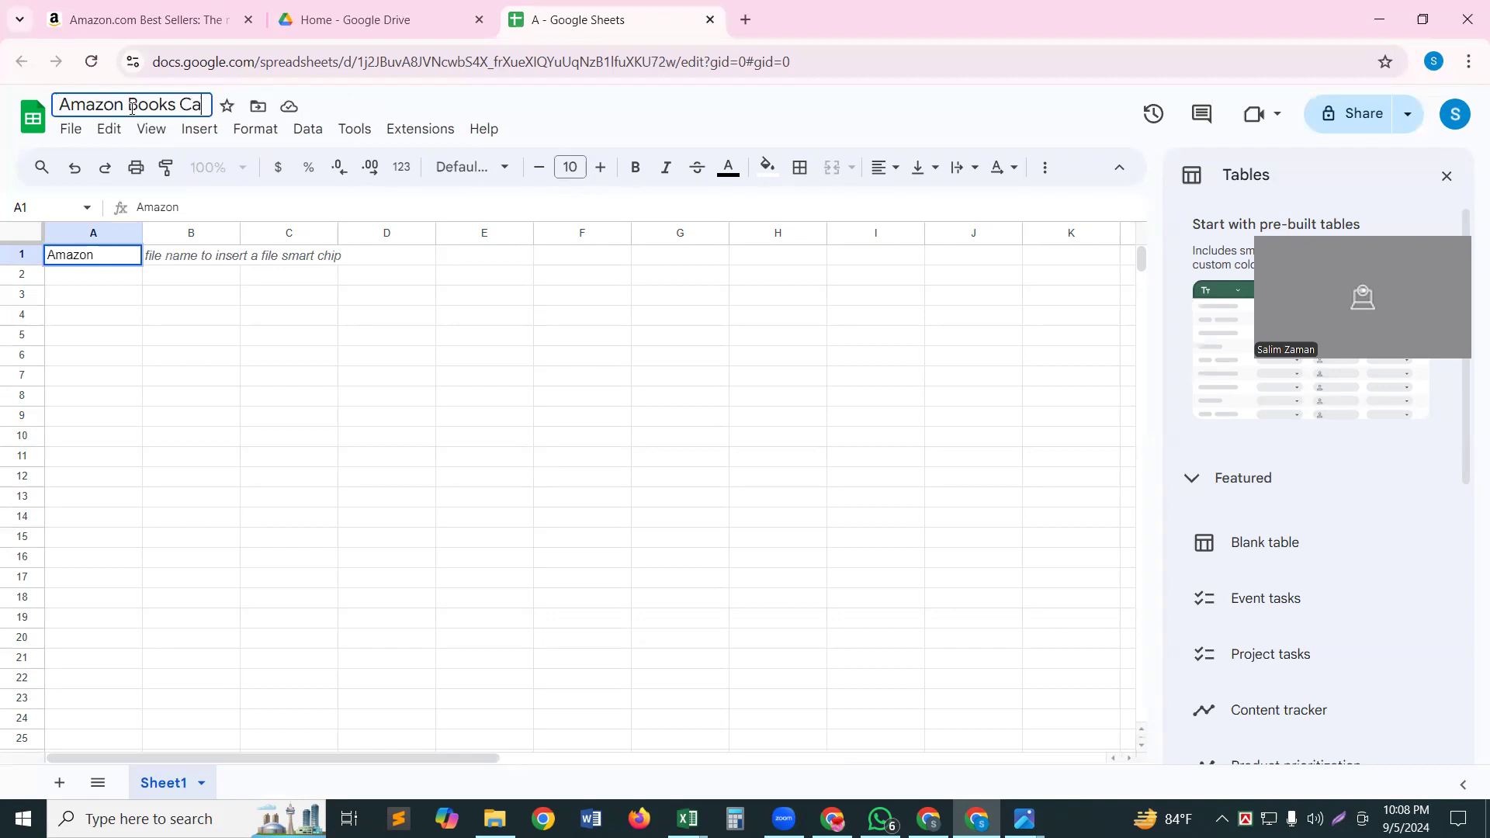
type("te")
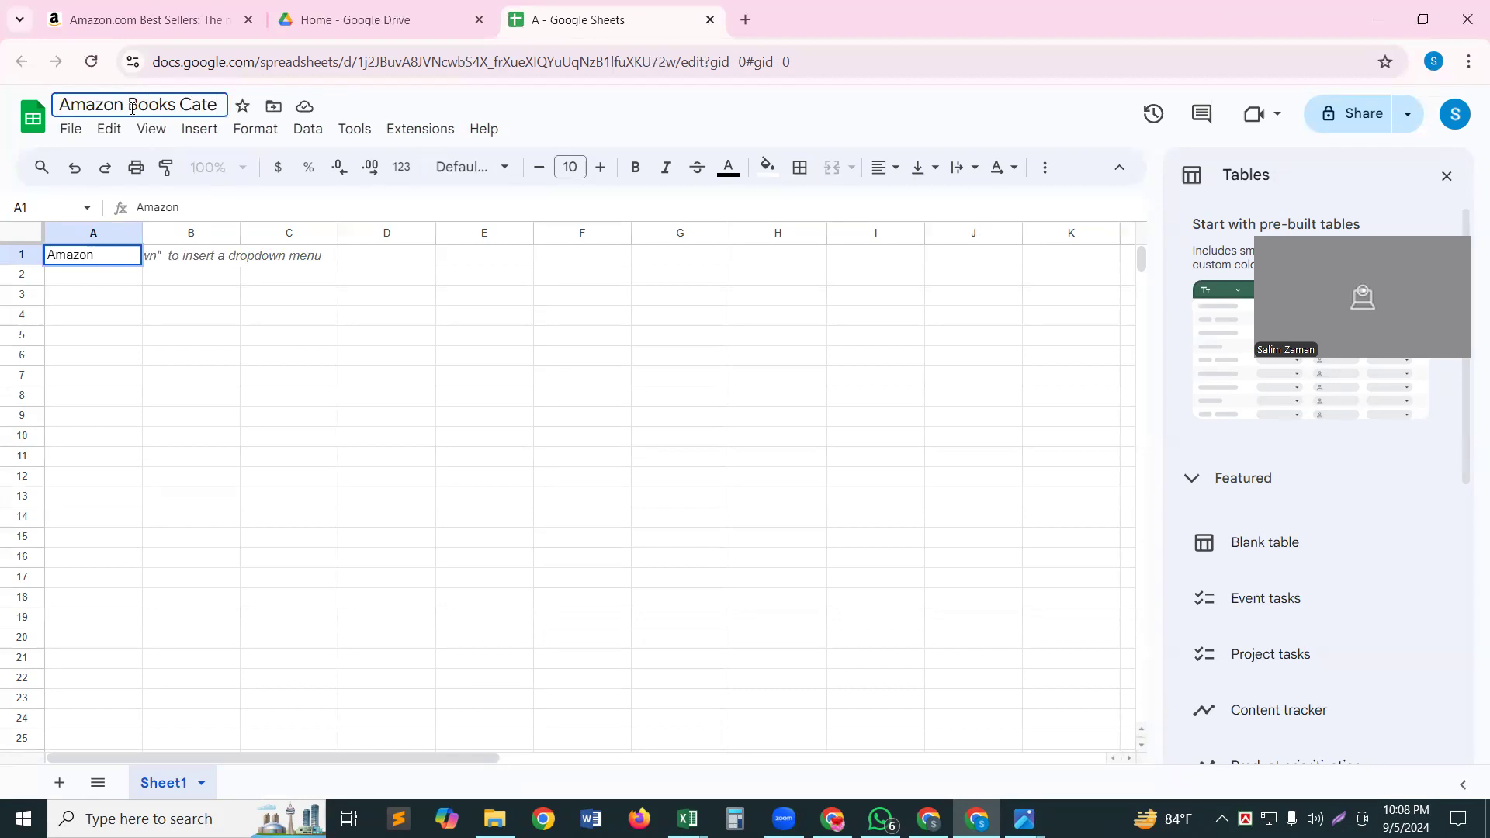
type("gory ")
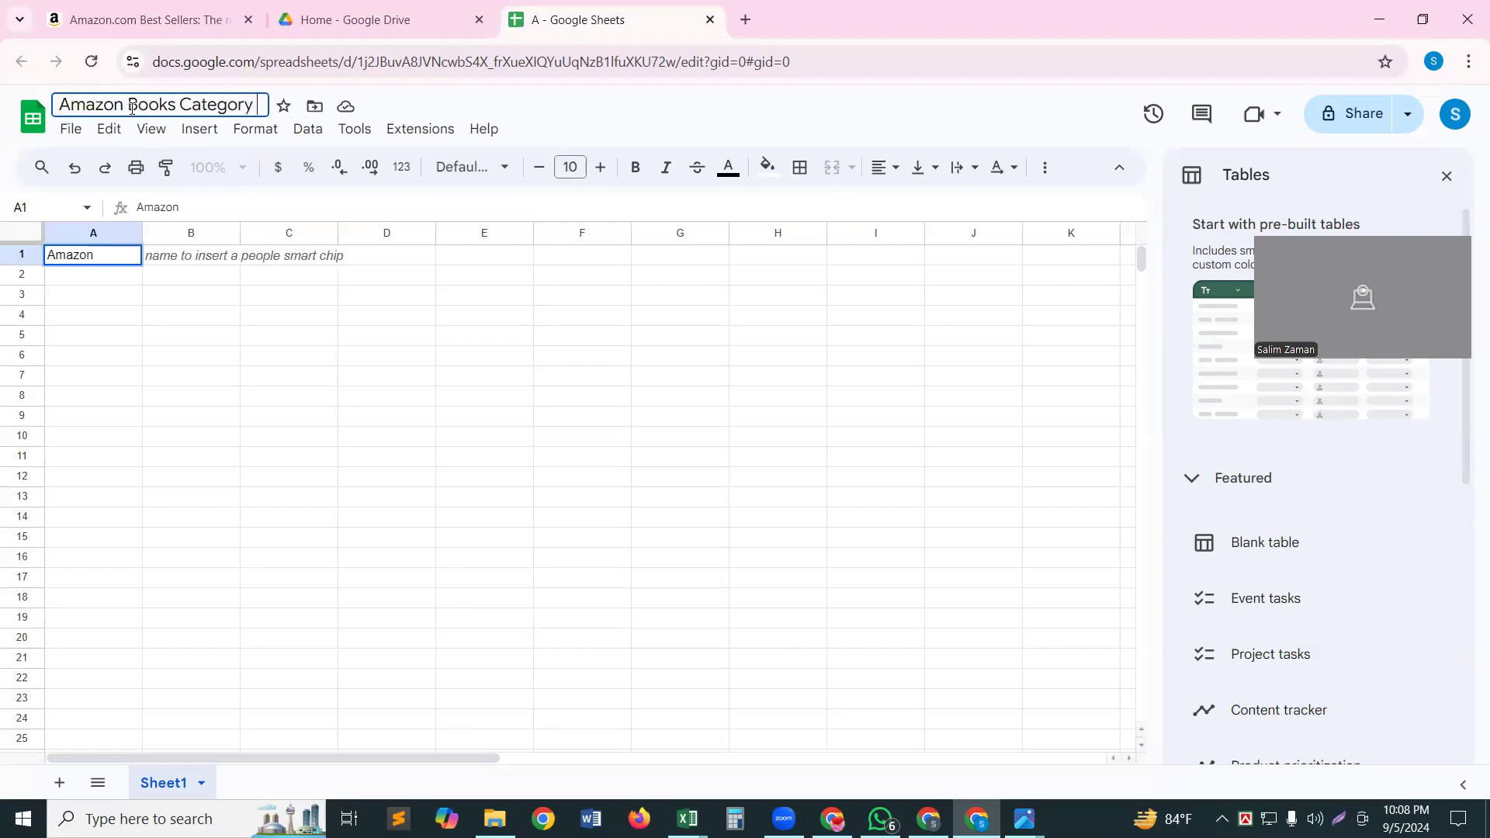
type("&")
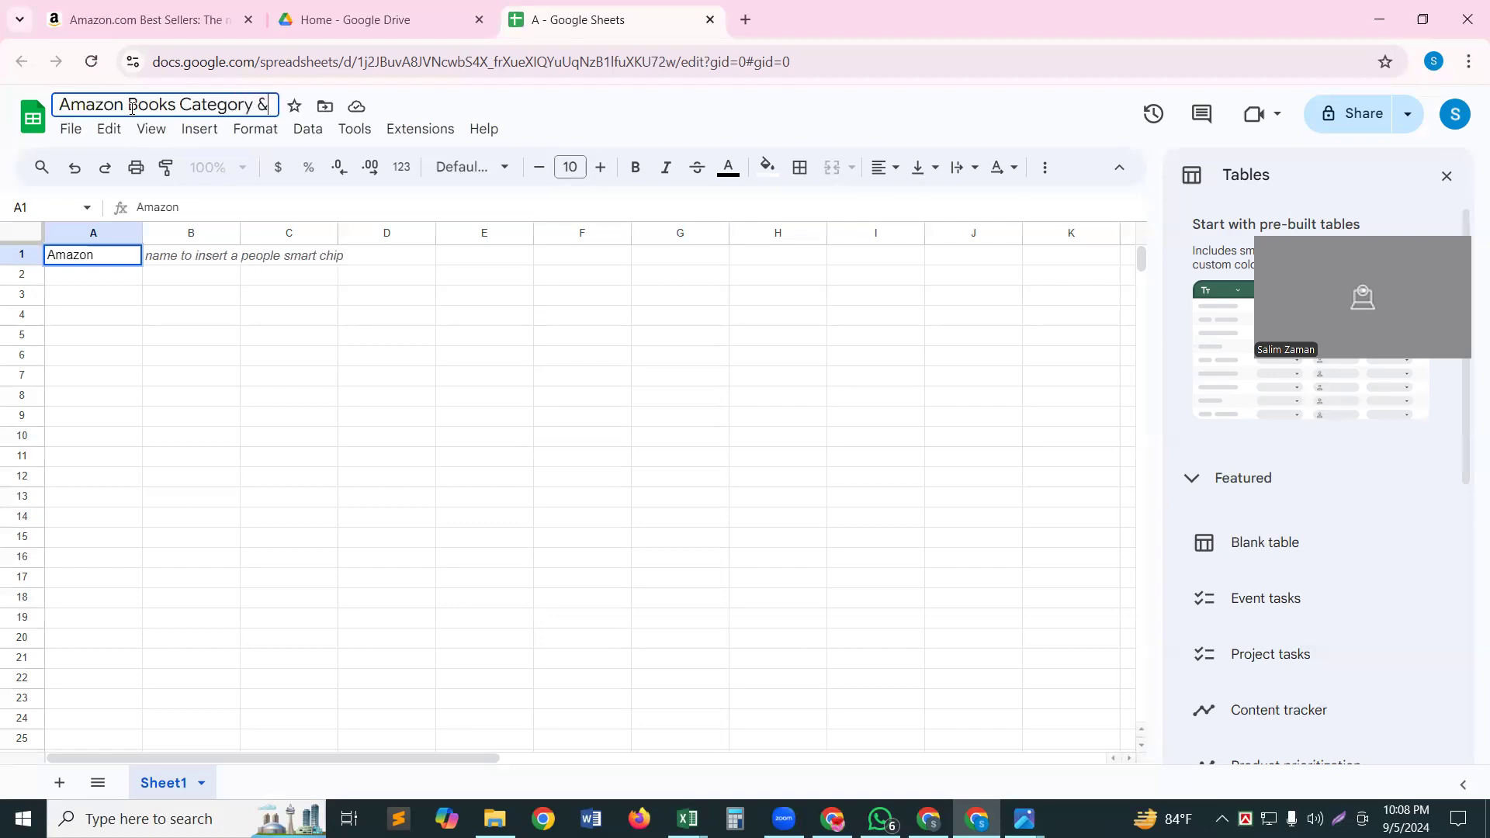
type(" S")
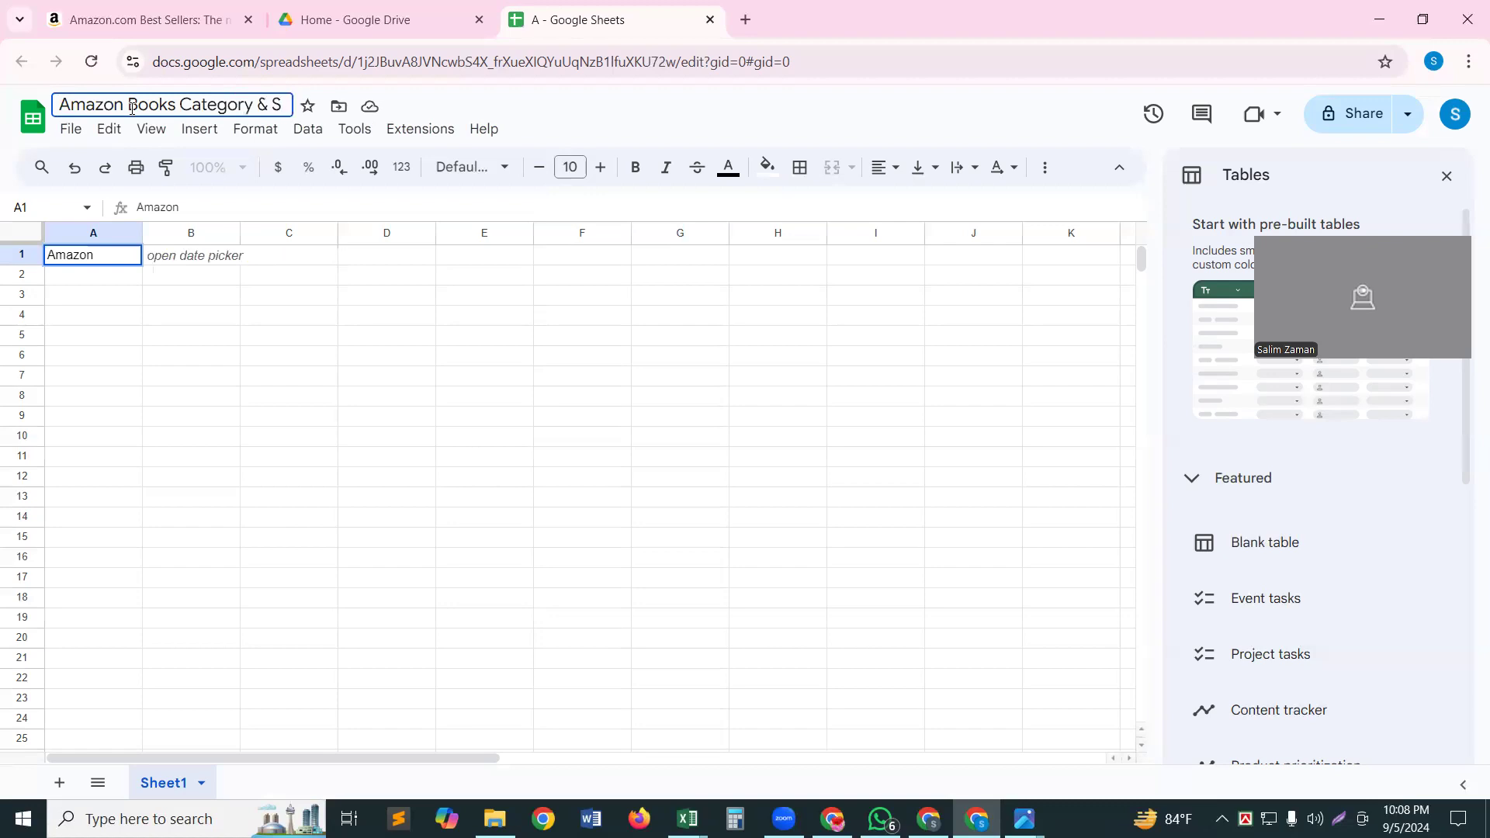
type("ub")
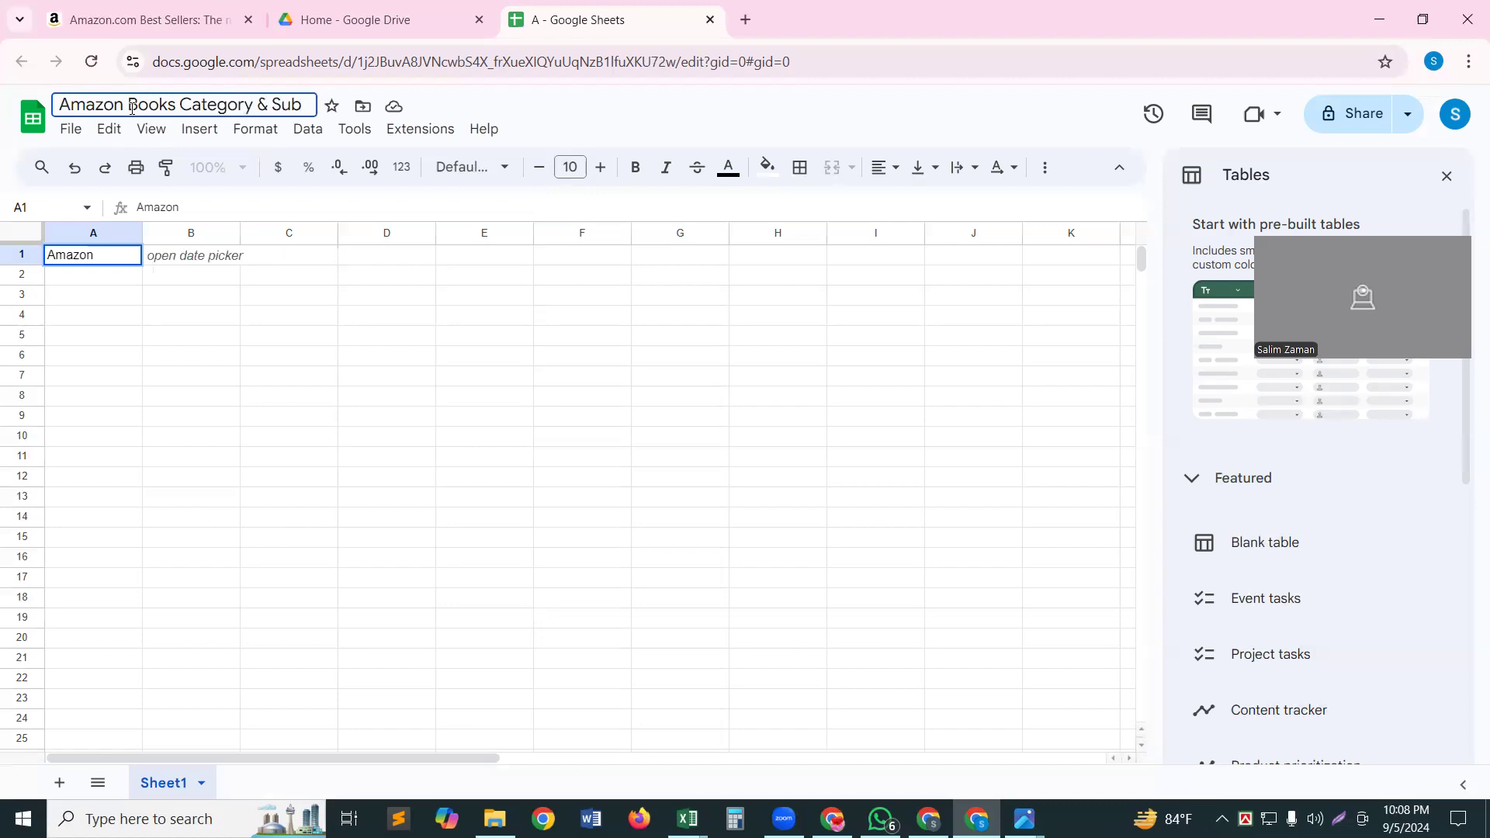
key("BackSpace")
type("g")
key("BackSpace")
type("c")
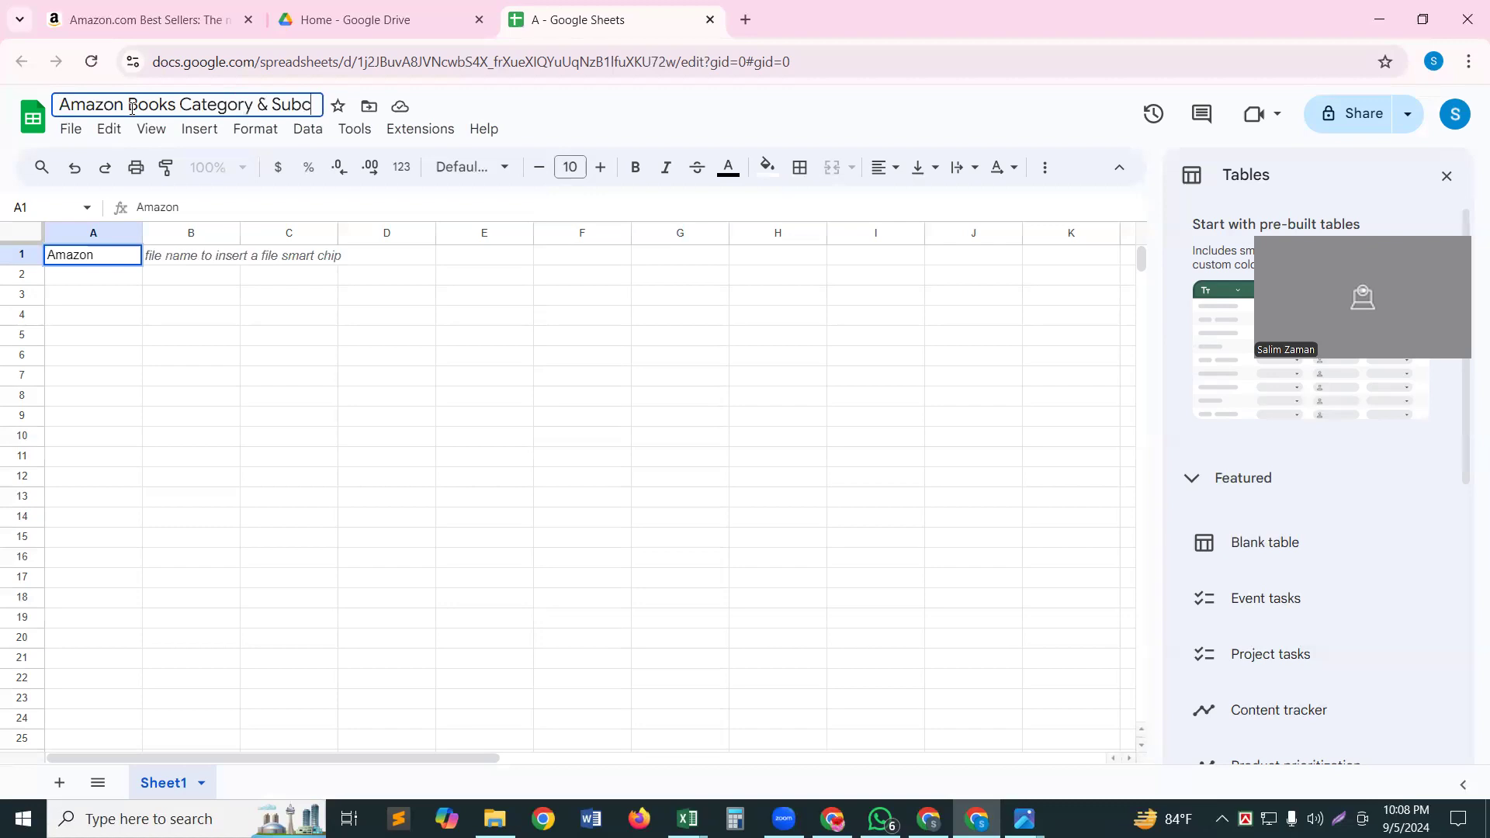
type("at")
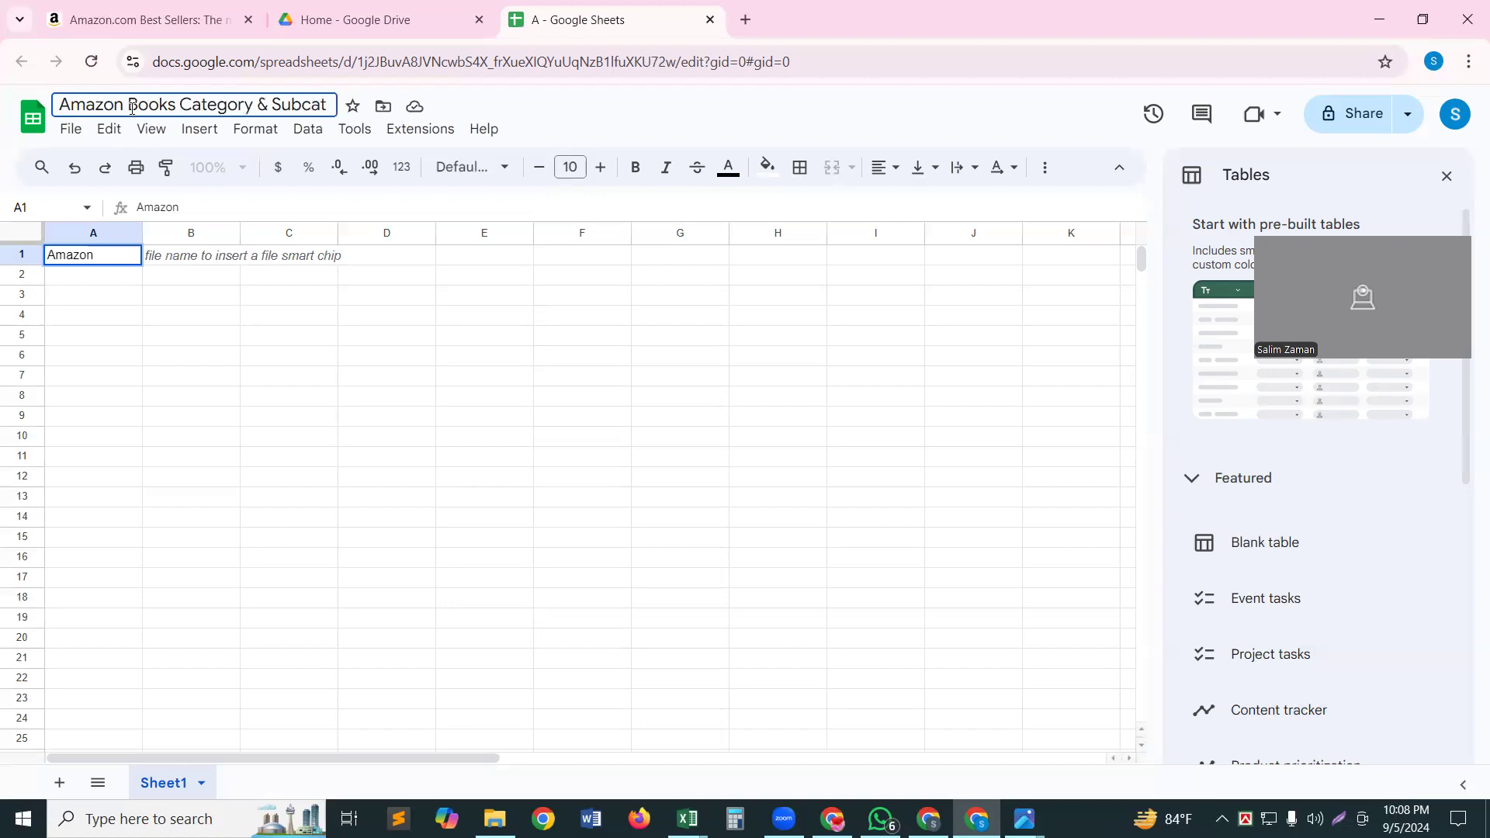
type("e")
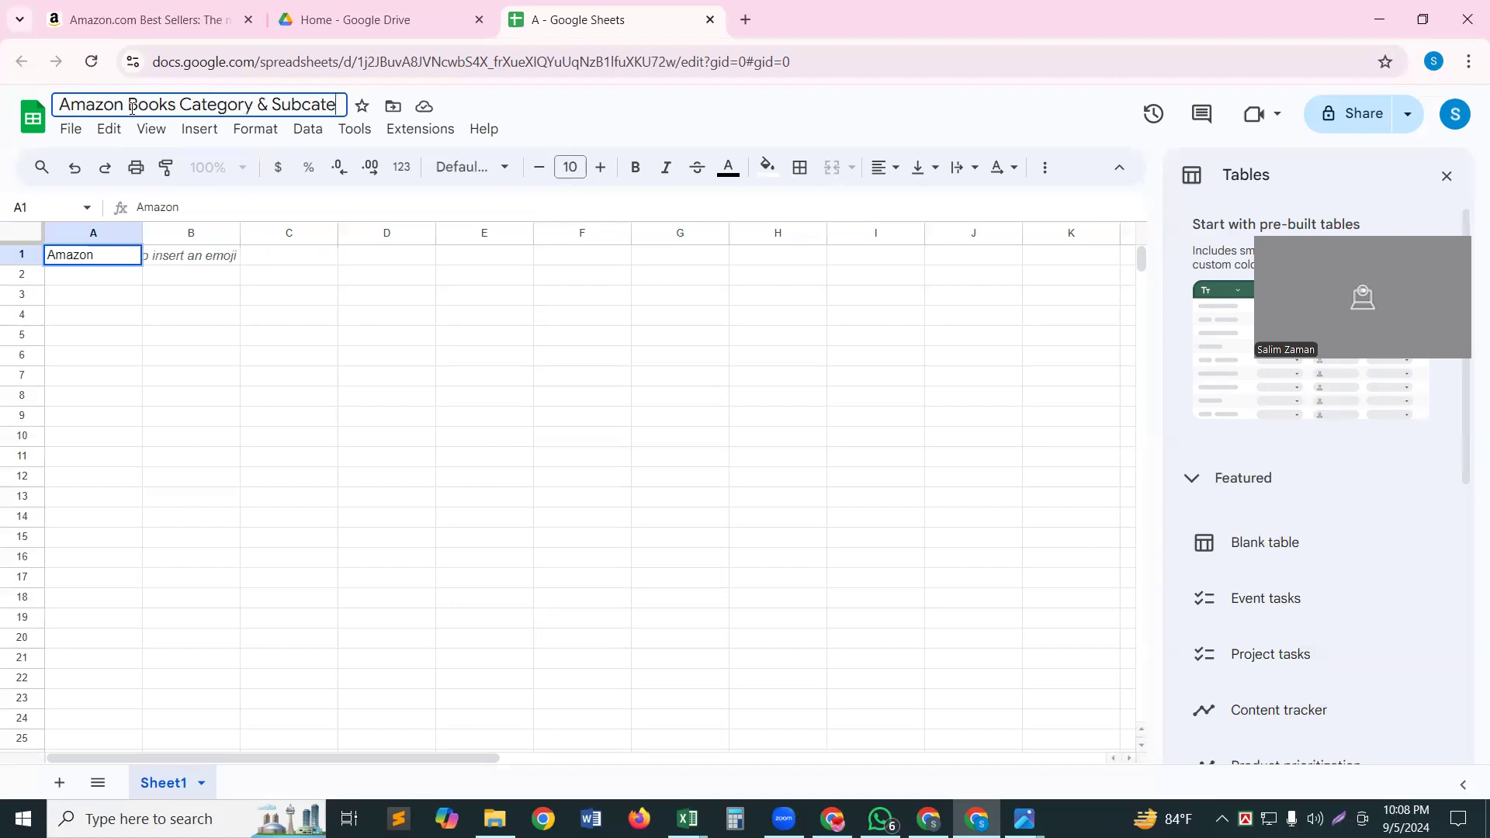
type("gor")
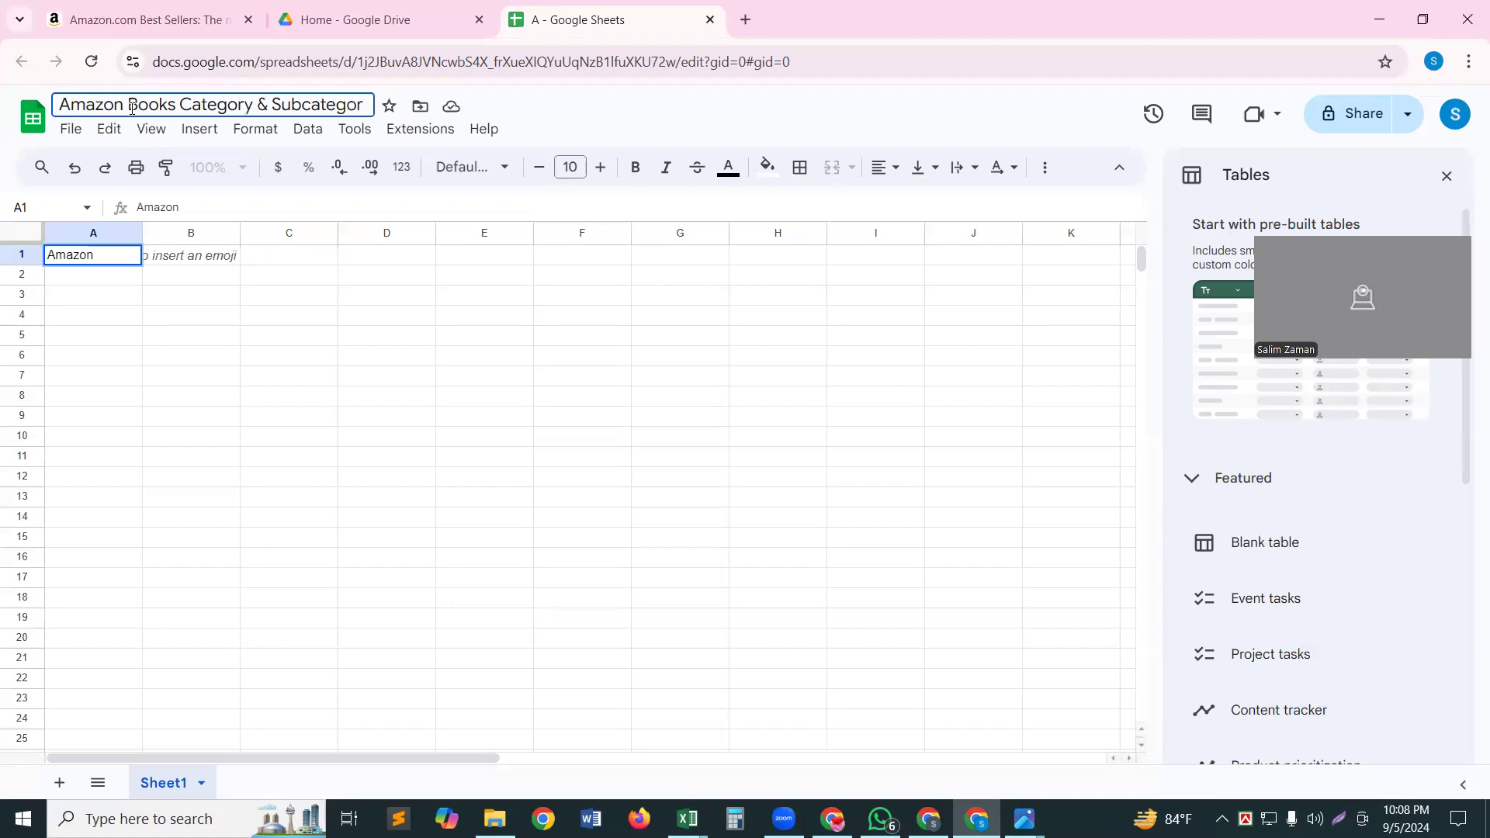
type("y")
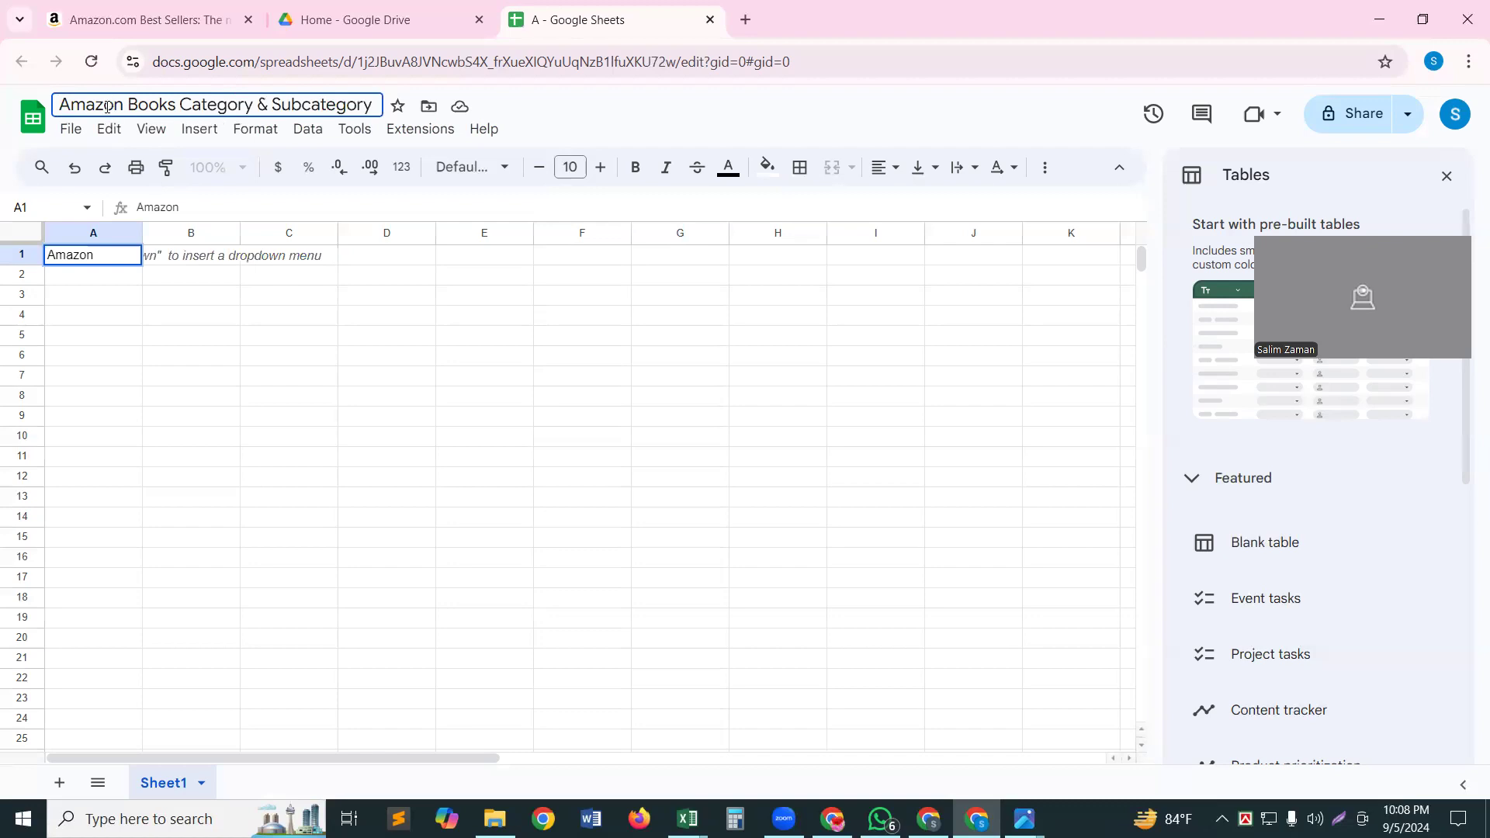
left_click(101, 111)
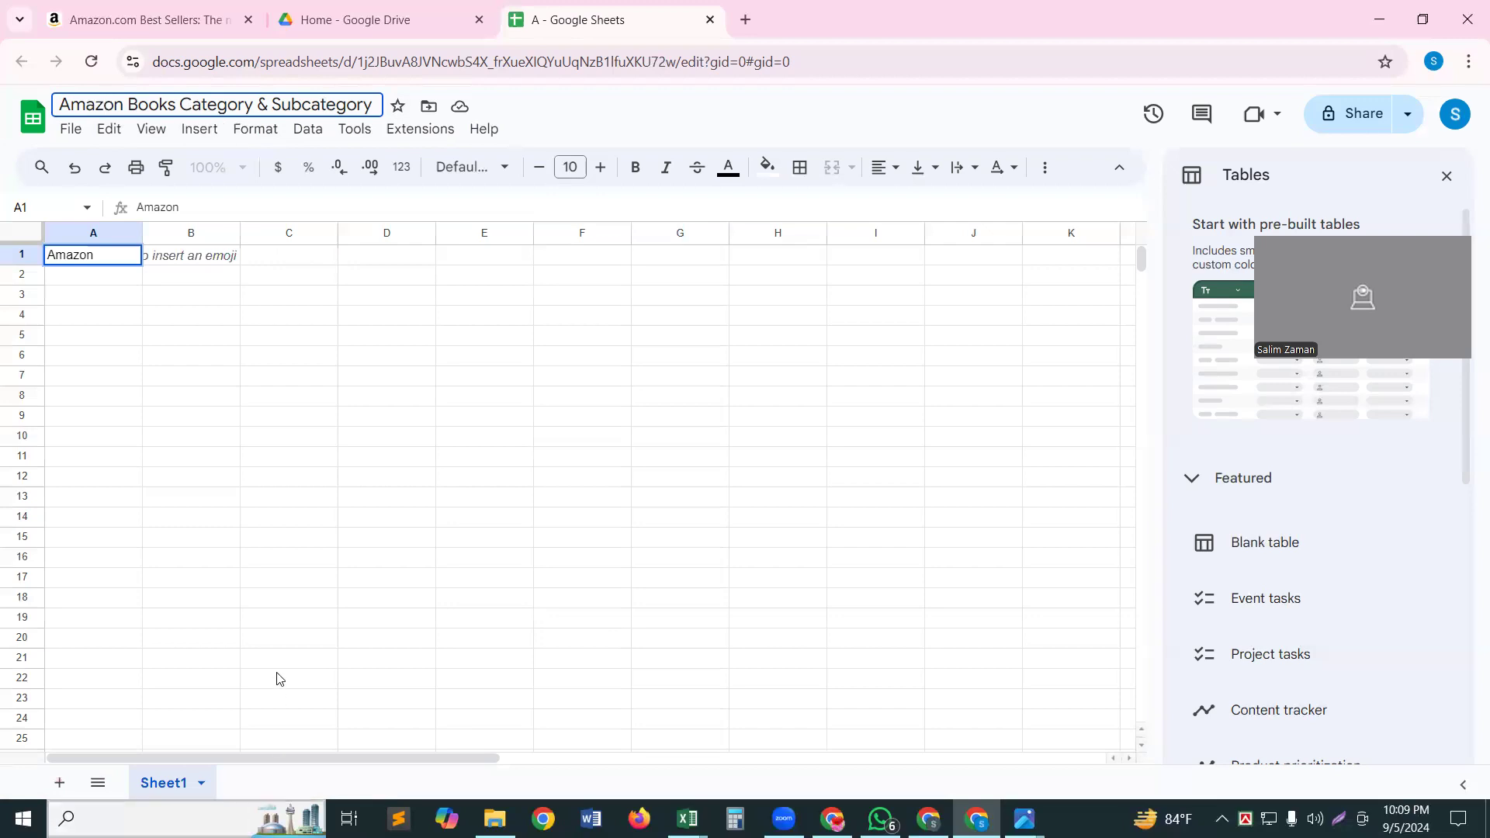
Clear the stray text from cell A1
left_click(103, 256)
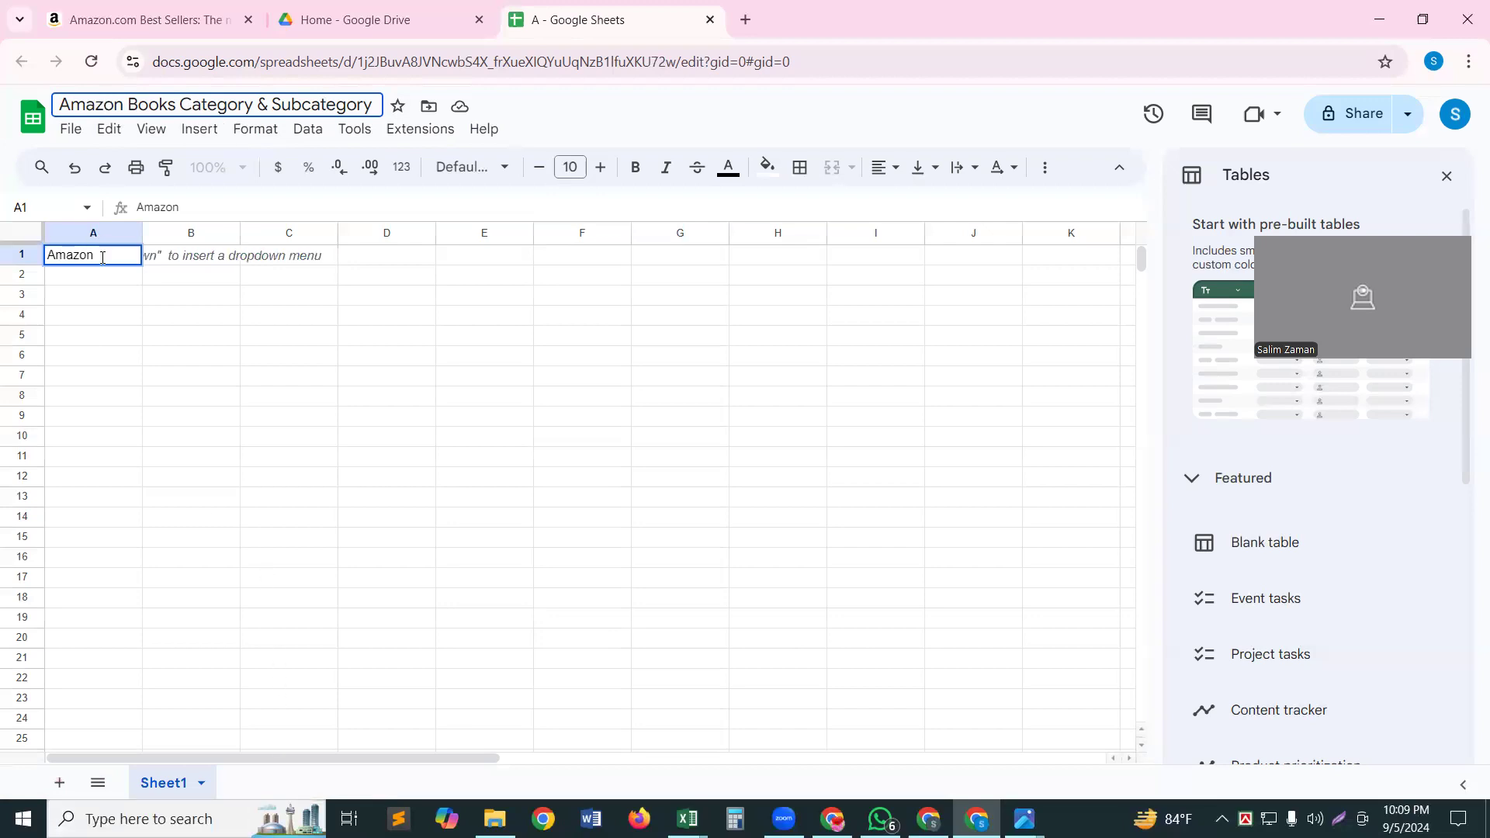
key("BackSpace")
key("BackSpace")
key("BackSpace")
key("BackSpace")
key("BackSpace")
key("BackSpace")
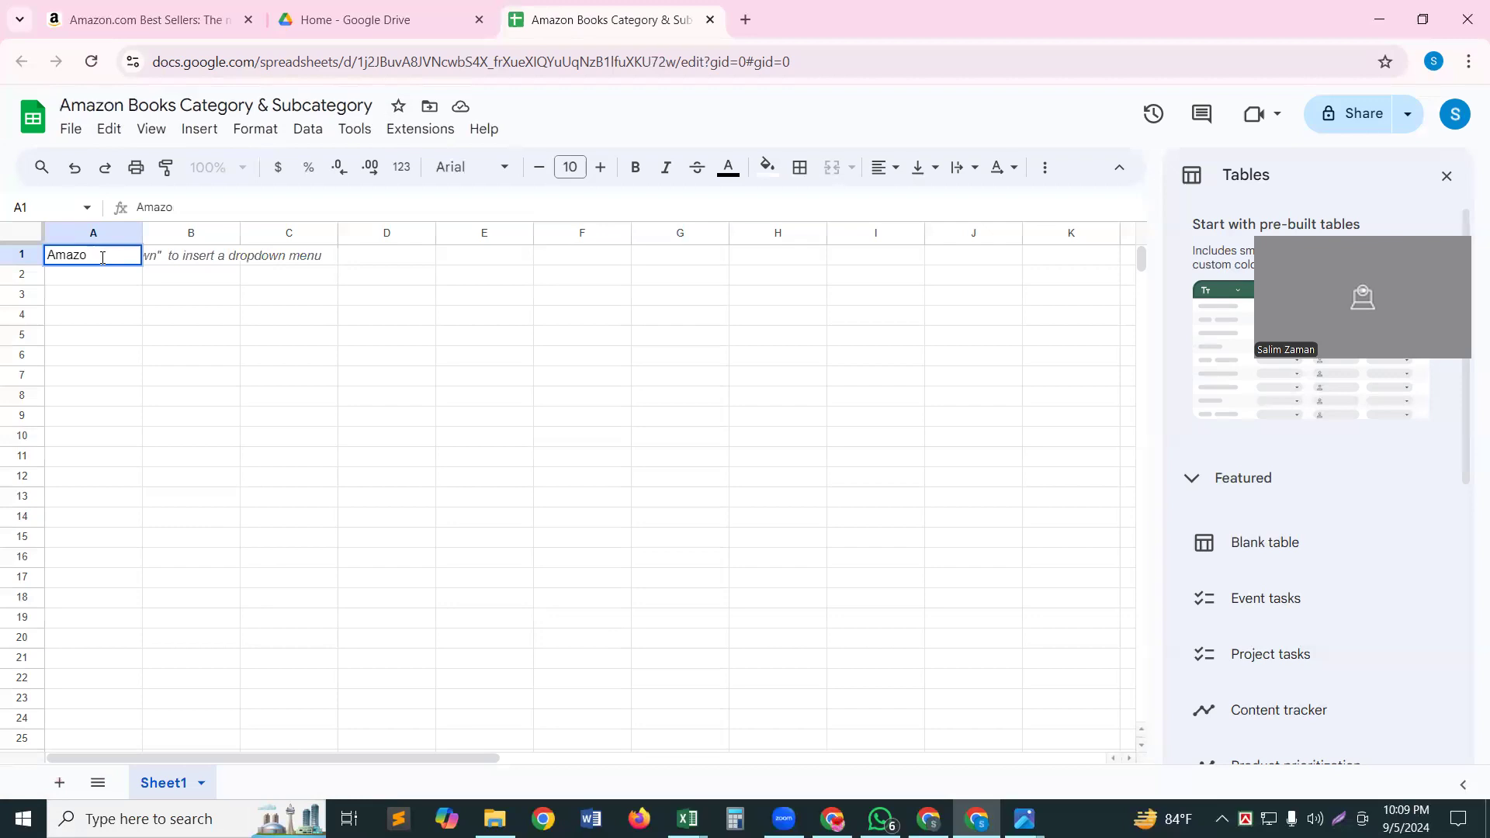
left_click(178, 442)
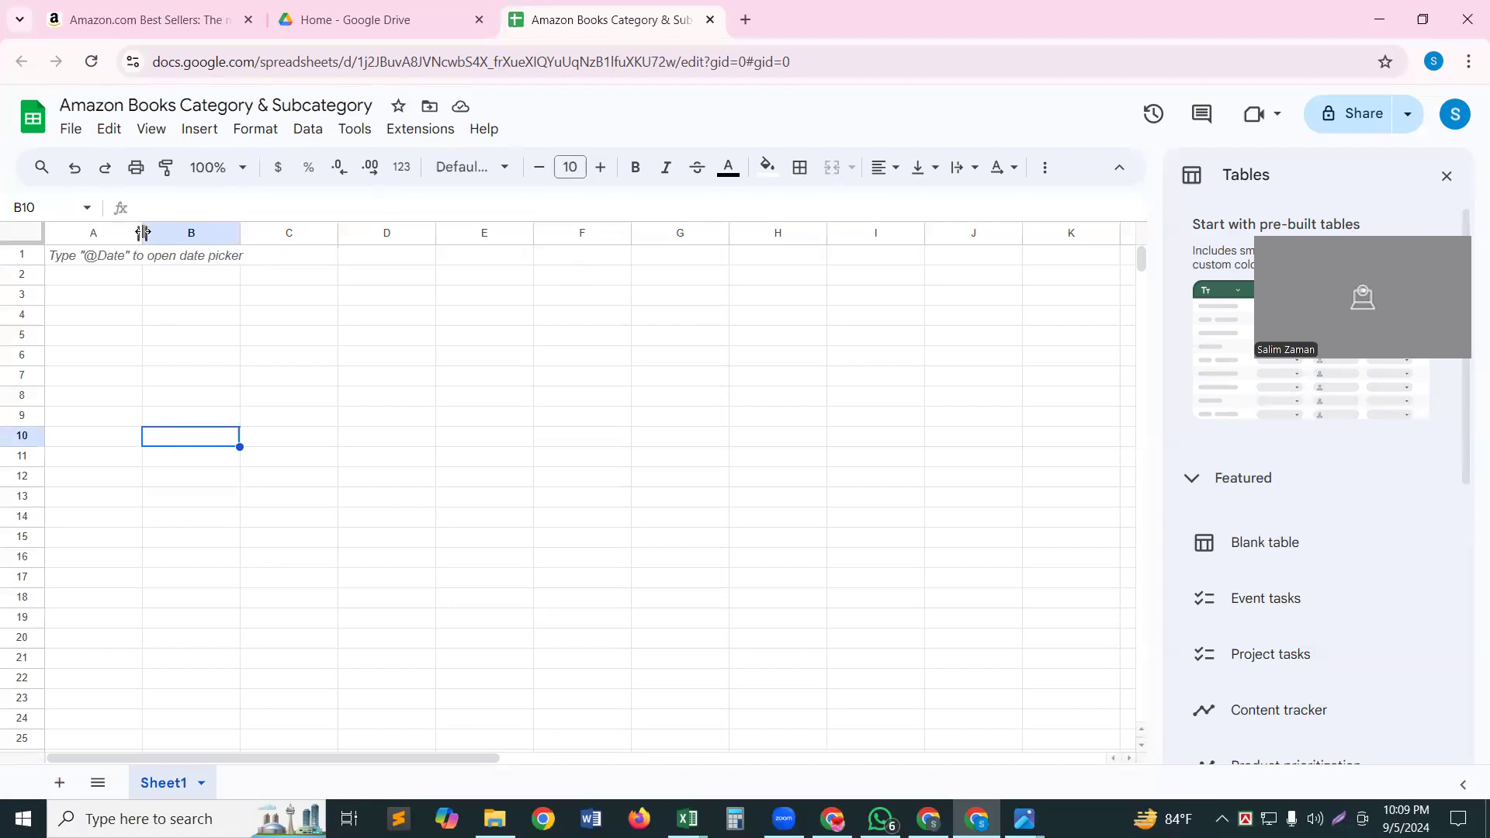
Widen column A to several times its default width, enlarge columns B, C and D to about double, and close the Tables sidebar
left_click_drag(143, 233, 693, 318)
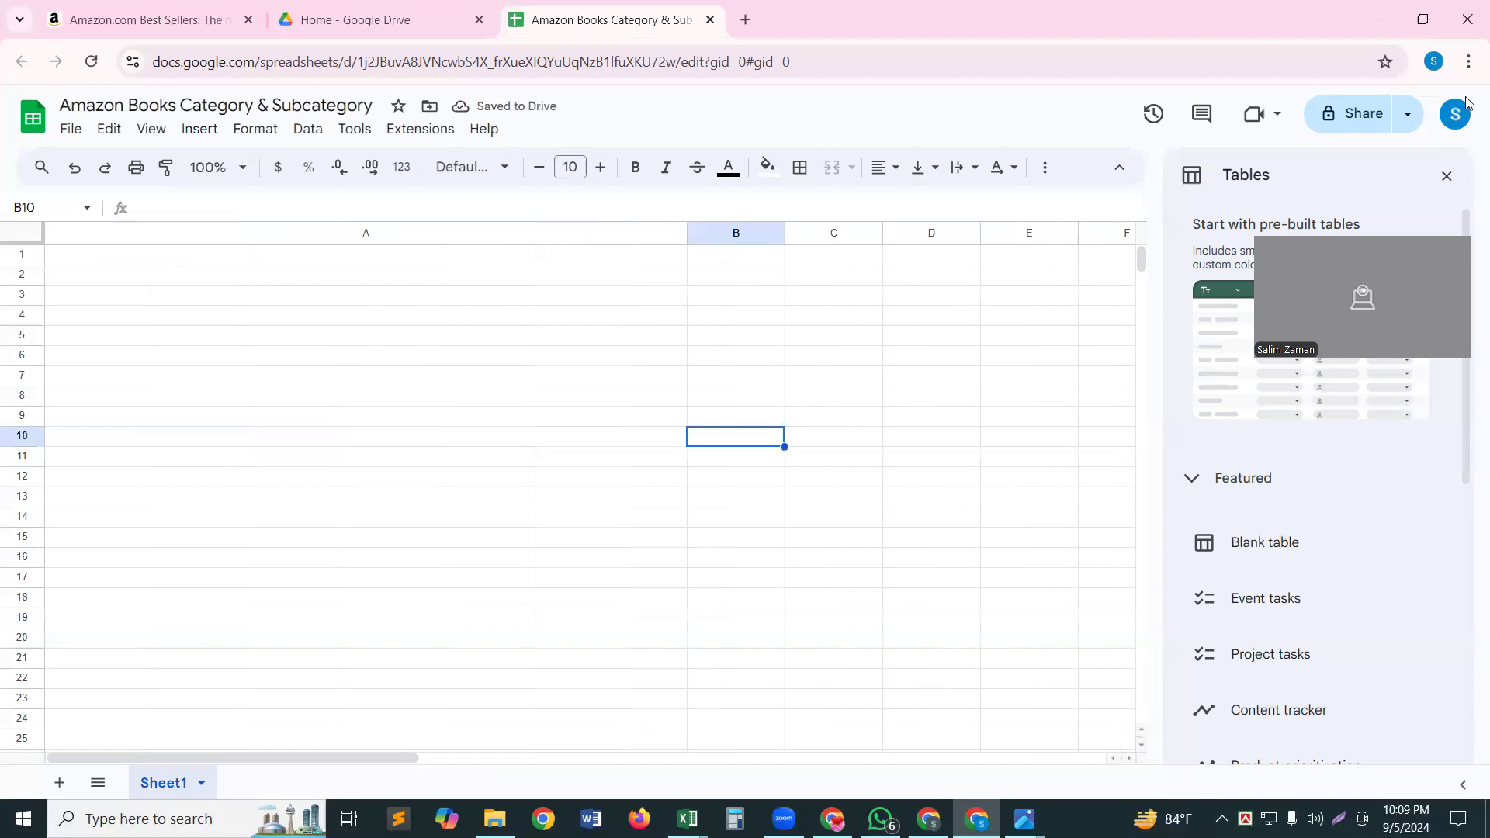
left_click(1444, 177)
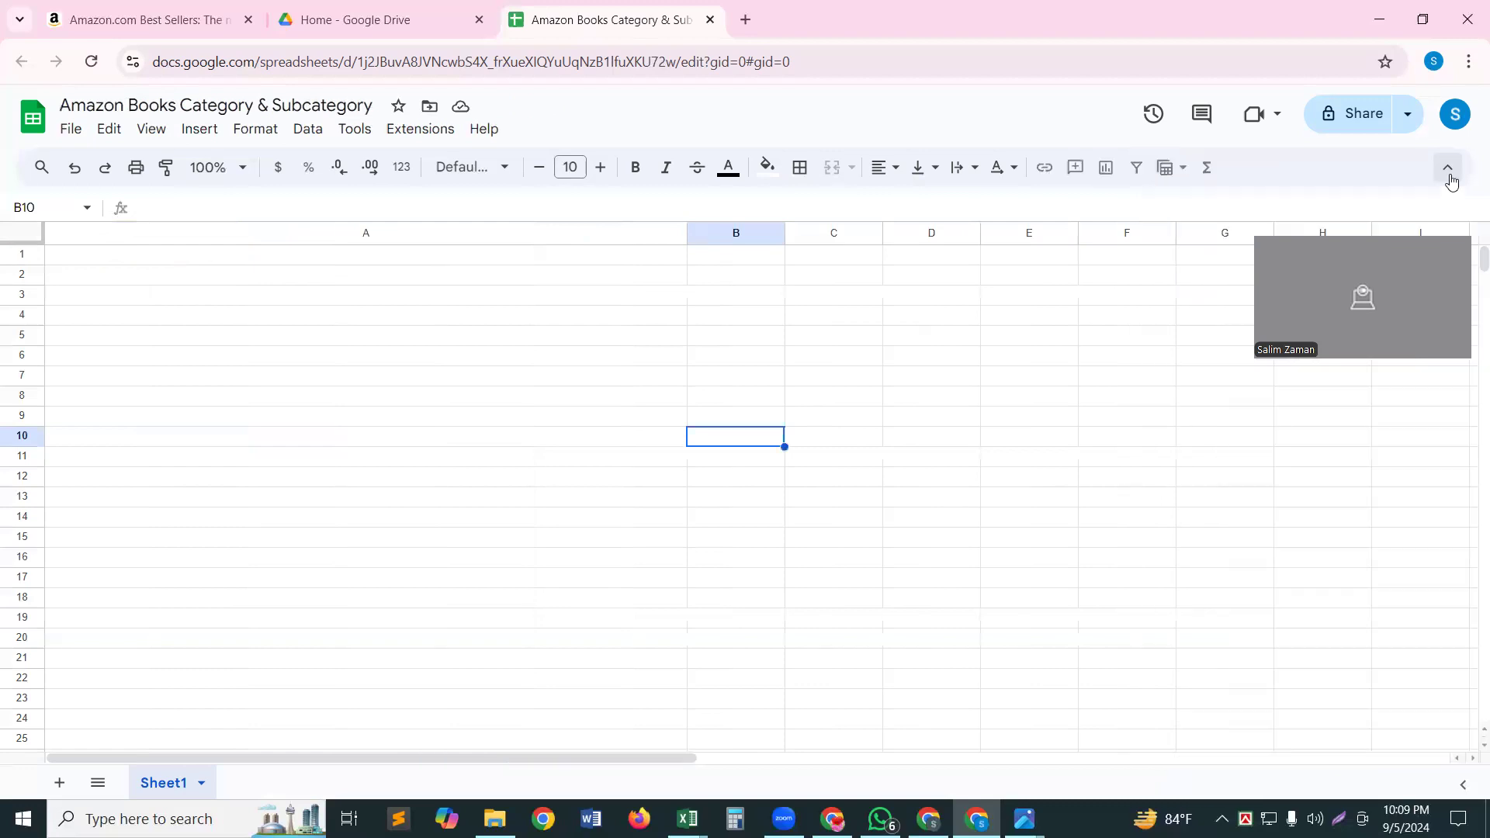
left_click_drag(787, 232, 881, 268)
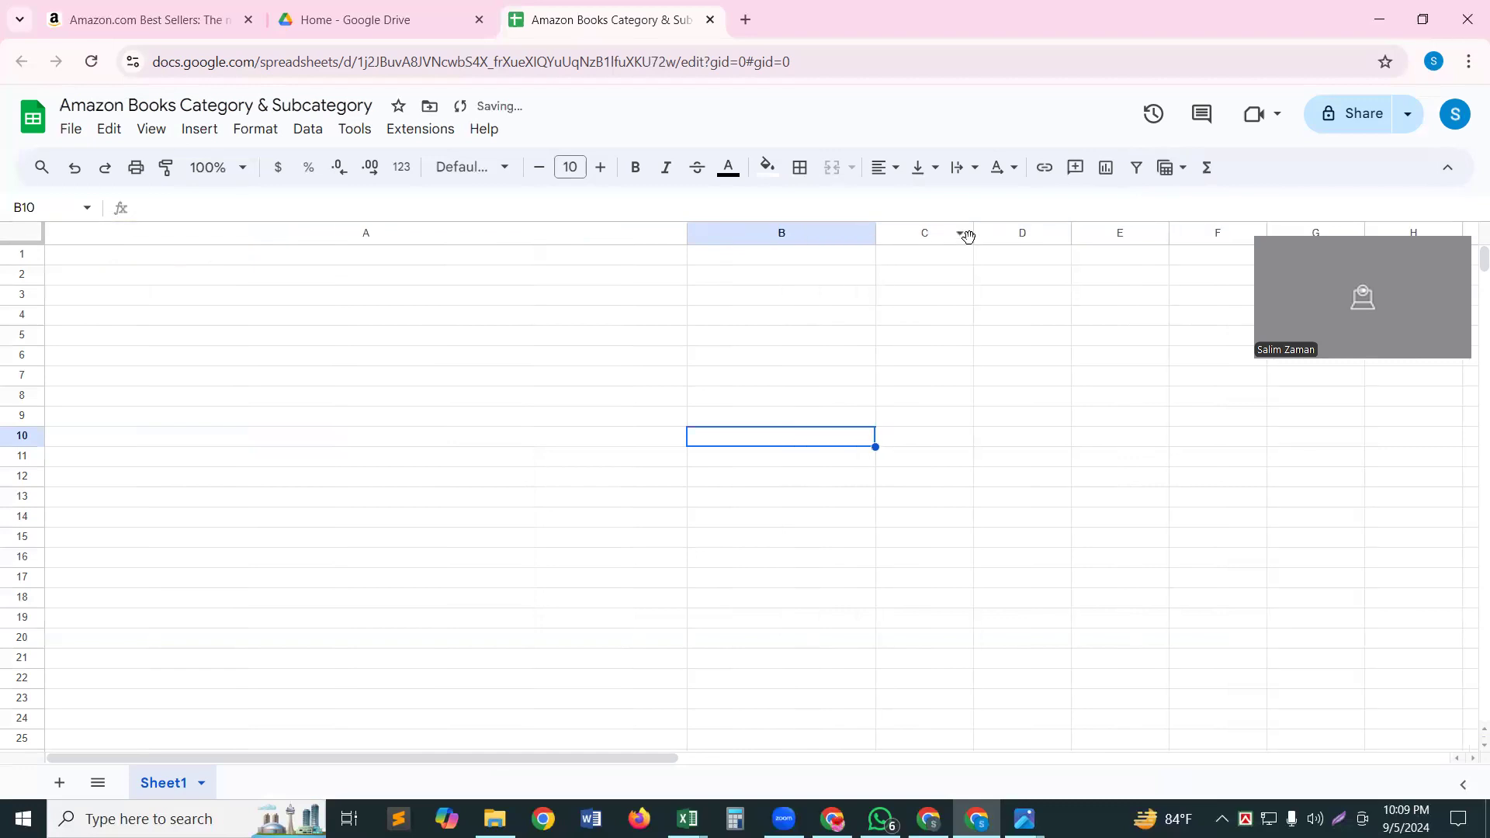
left_click_drag(973, 232, 1194, 244)
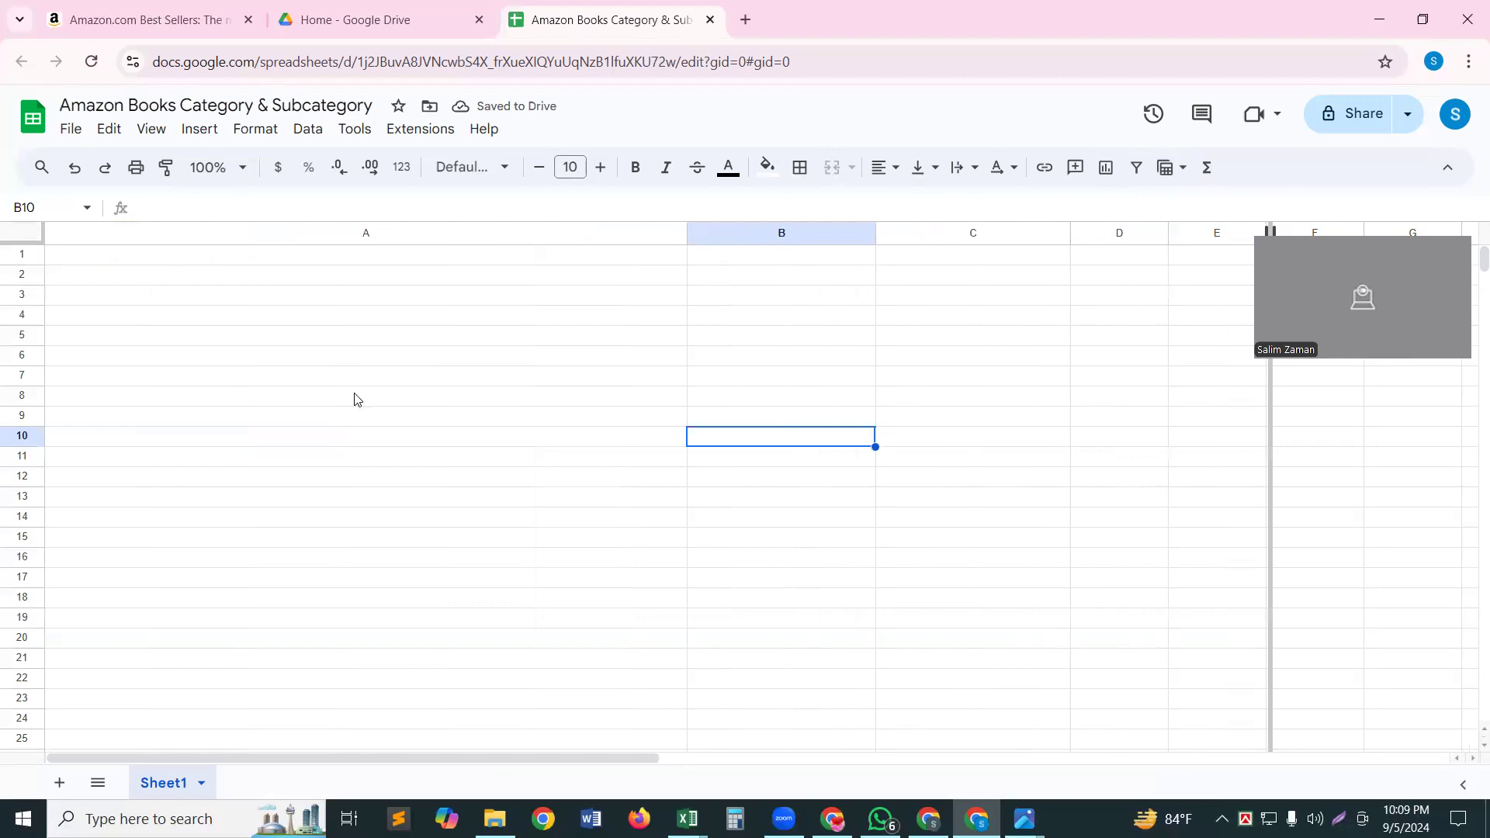
left_click(649, 335)
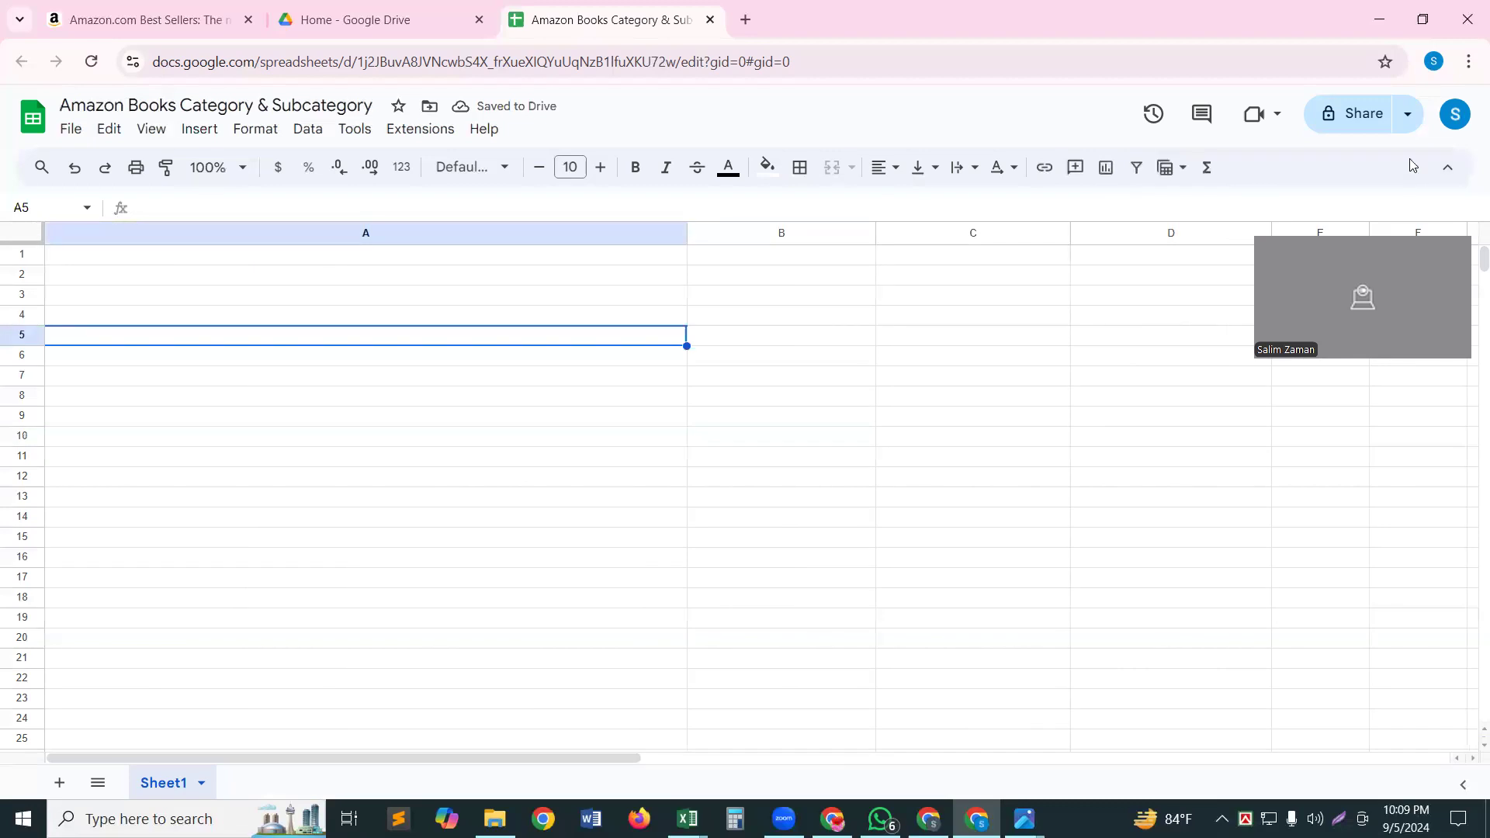
Fill the whole of column E with light yellow
left_click(1296, 234)
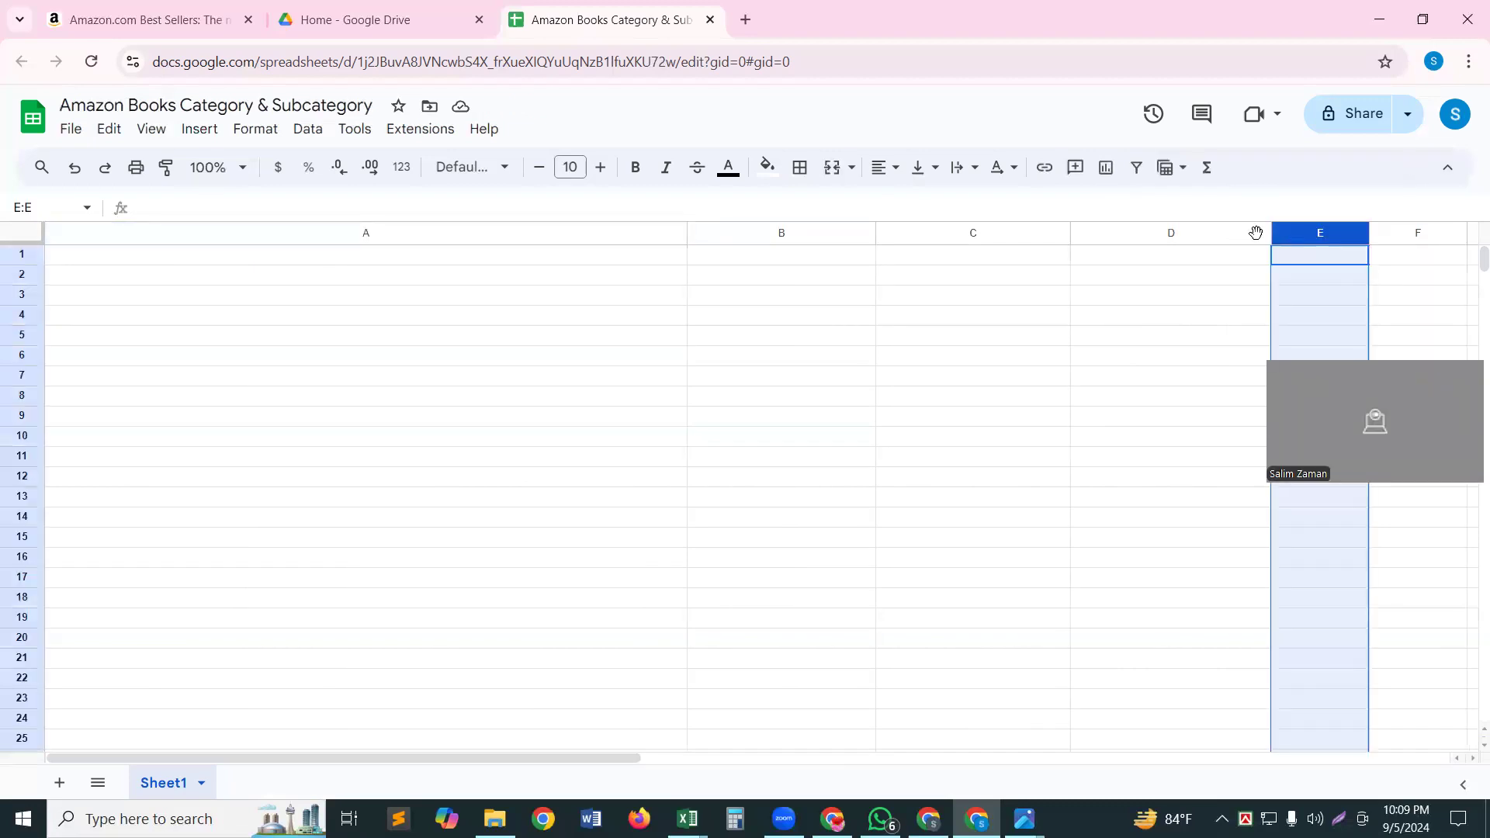
left_click(770, 167)
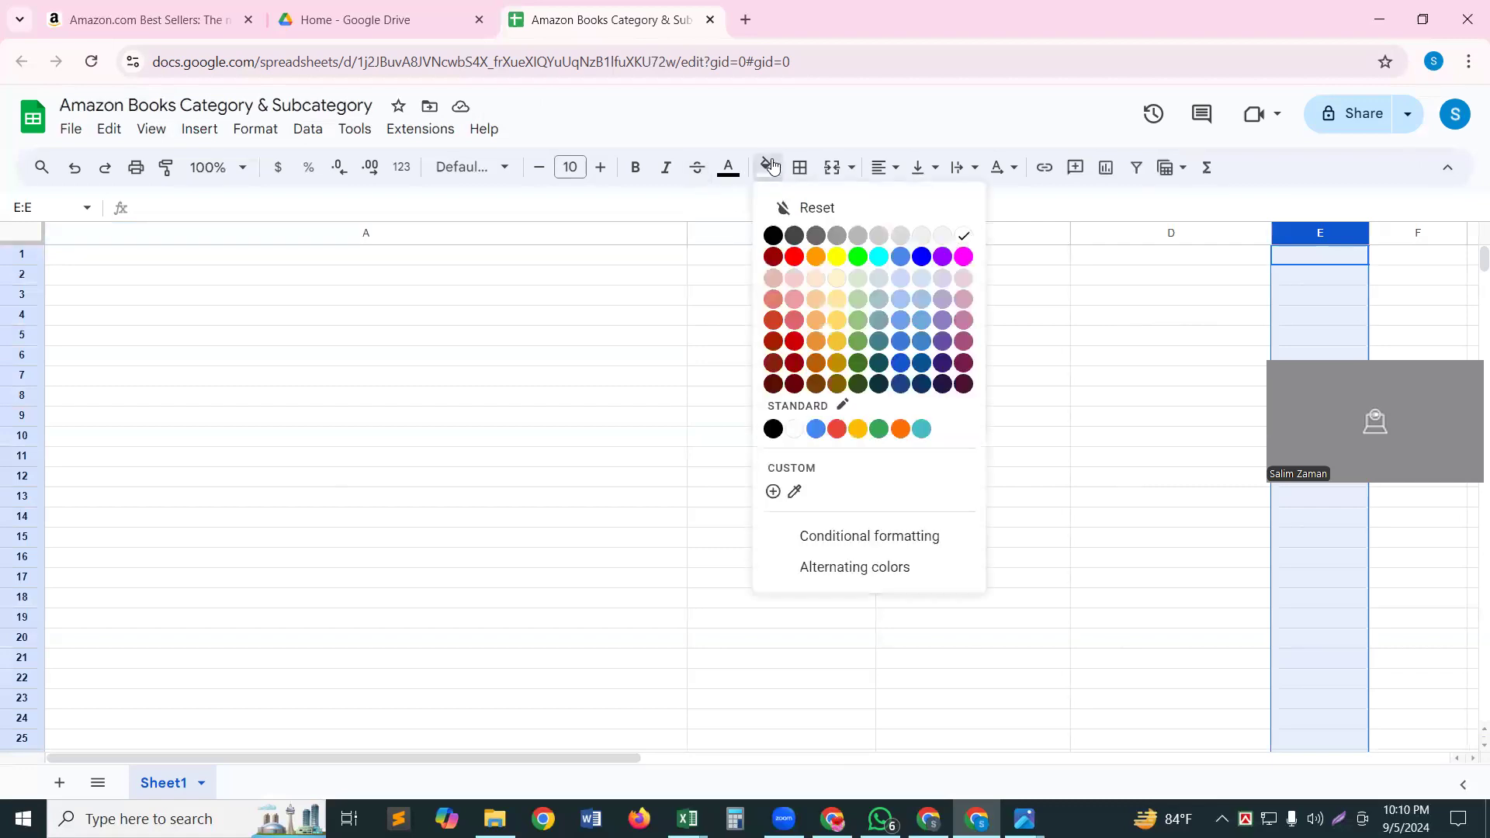
left_click(836, 300)
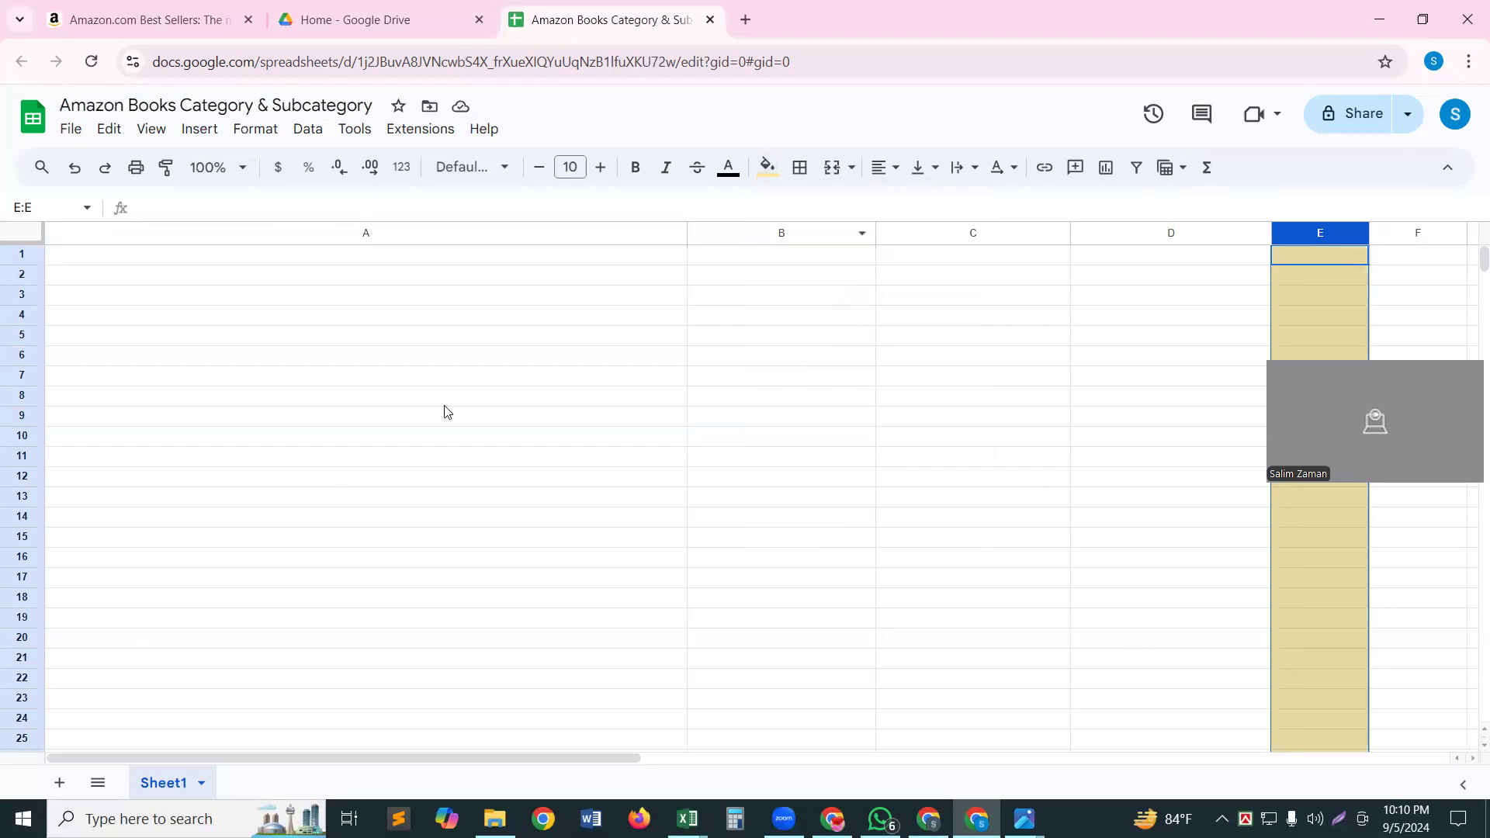
Enter "Any Department >" in cell A1, copying the name from the Amazon Best Sellers department list, and close the Google Drive tab
left_click(78, 260)
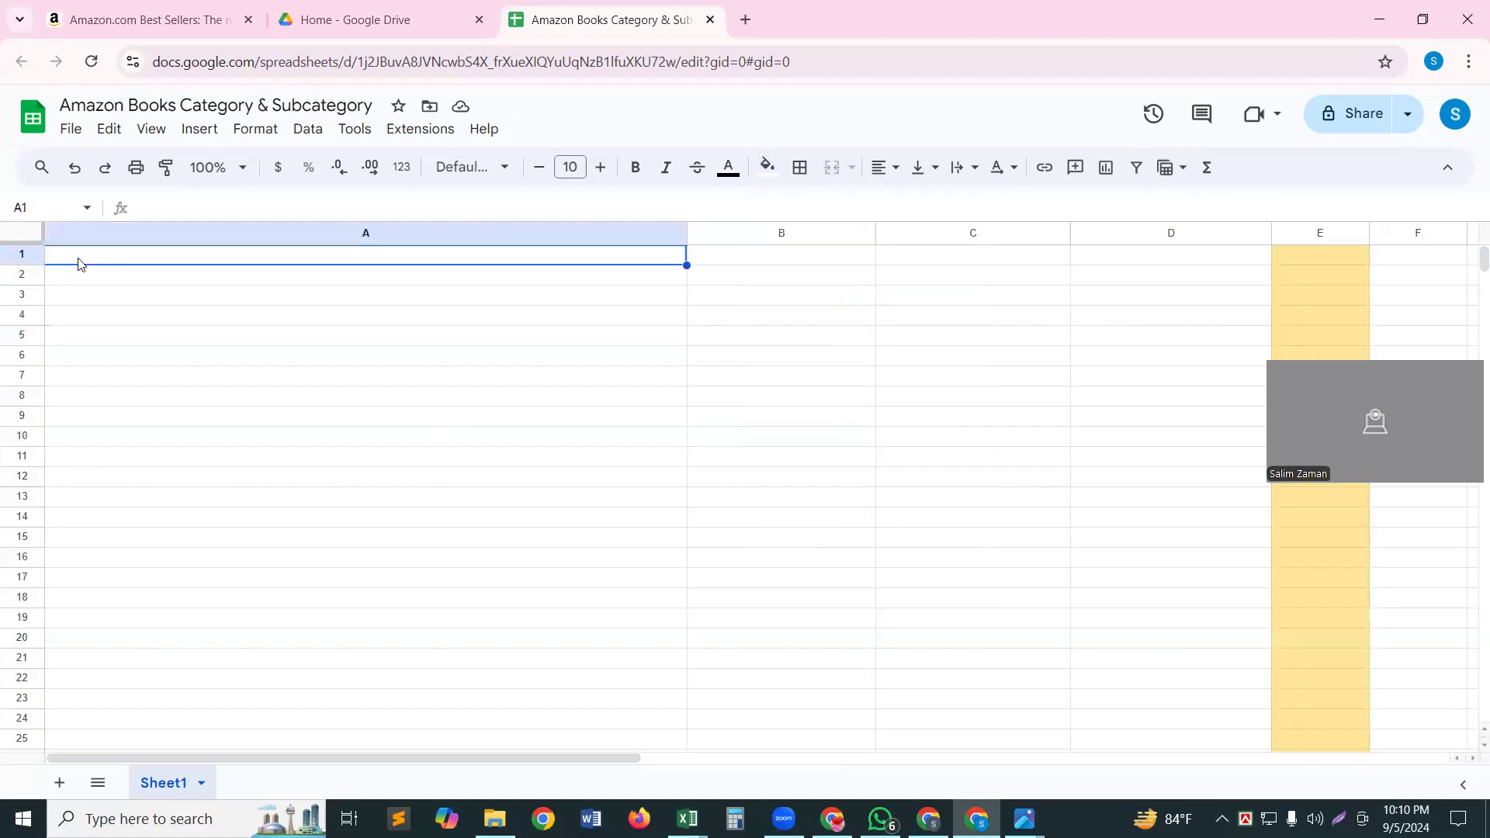
left_click(158, 17)
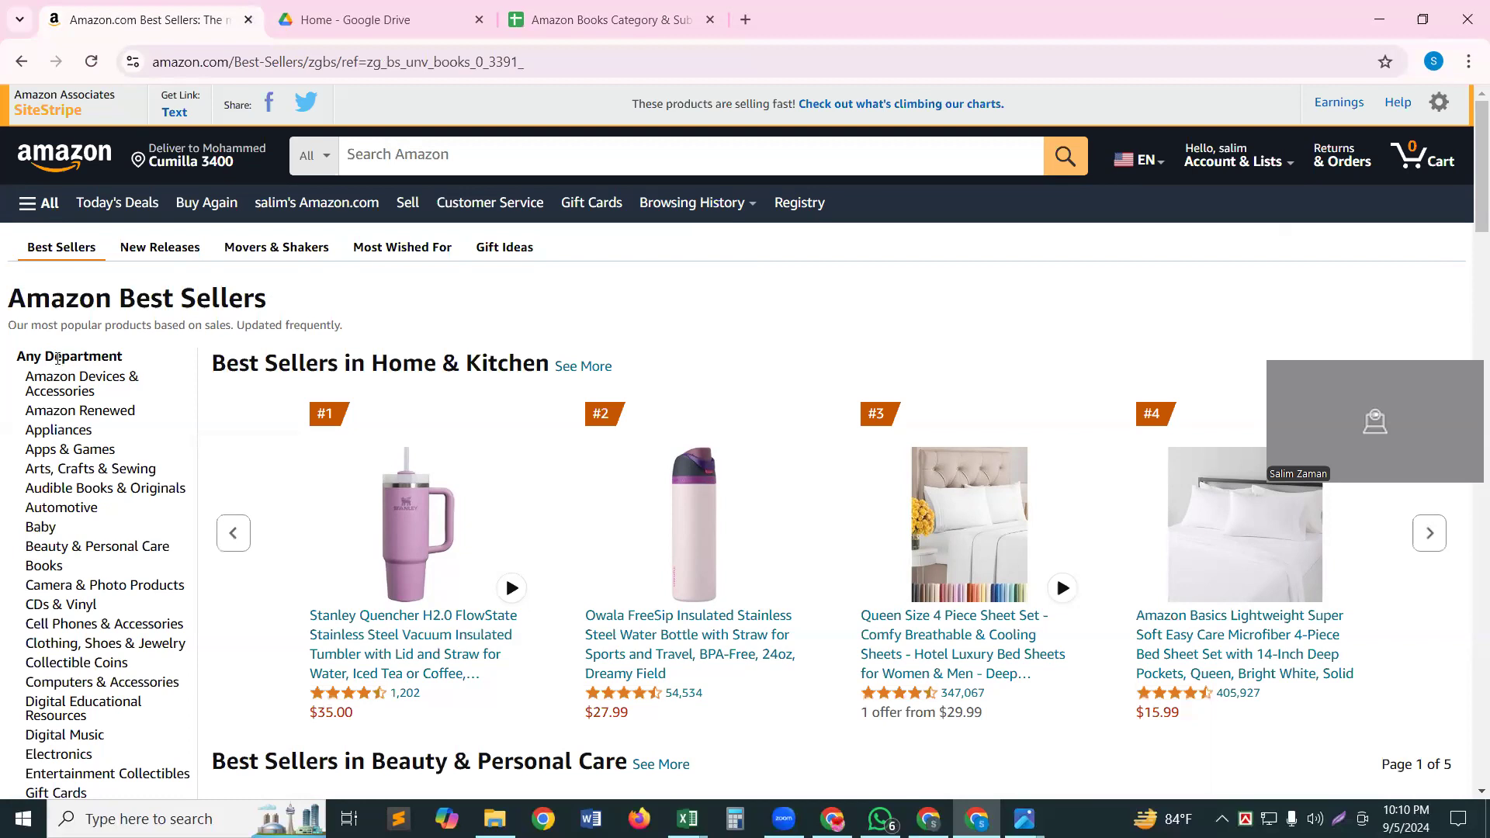
triple_click(58, 357)
key("ctrl+c")
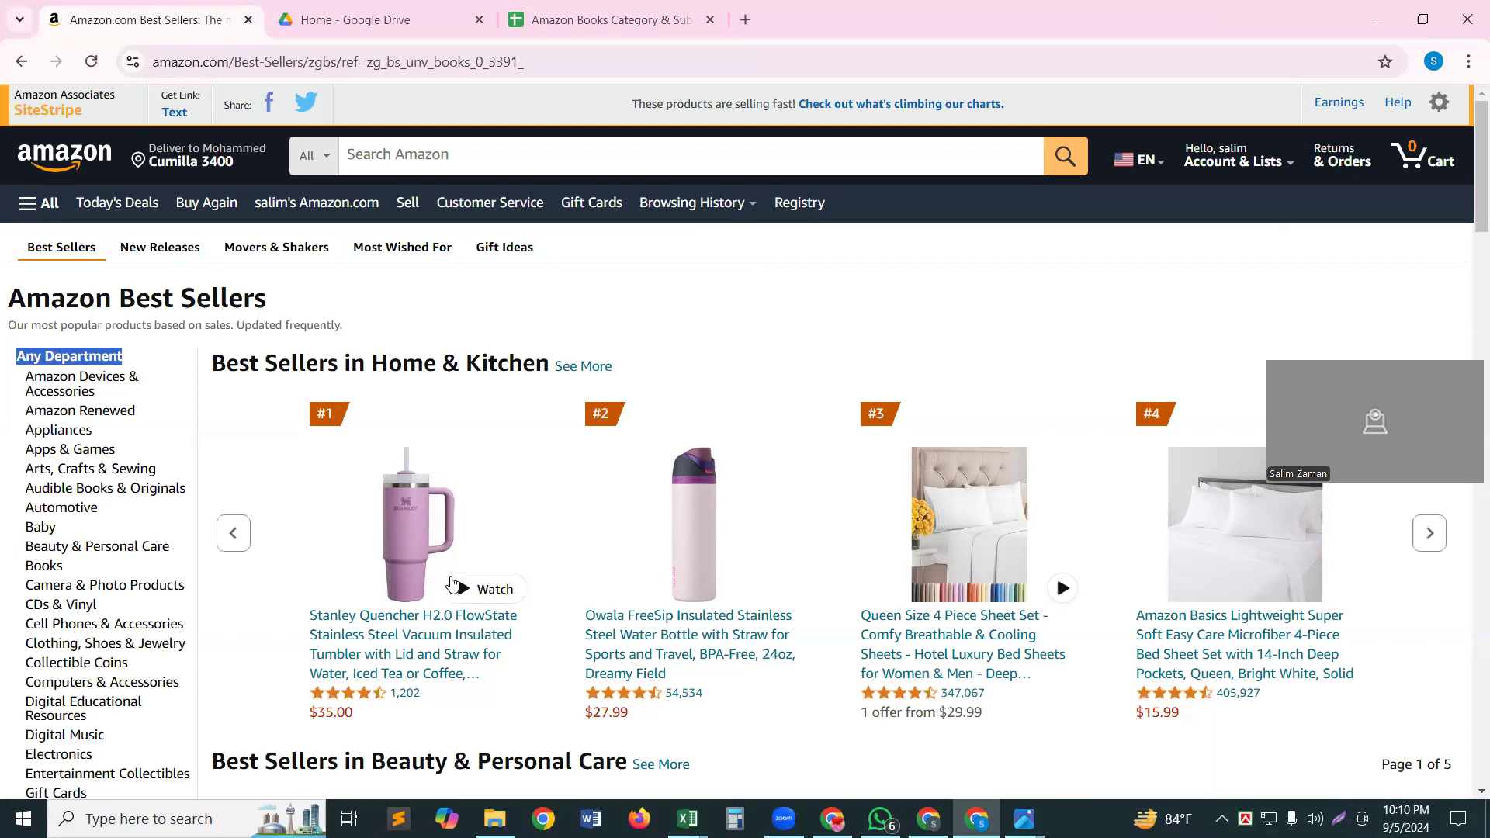
left_click(479, 21)
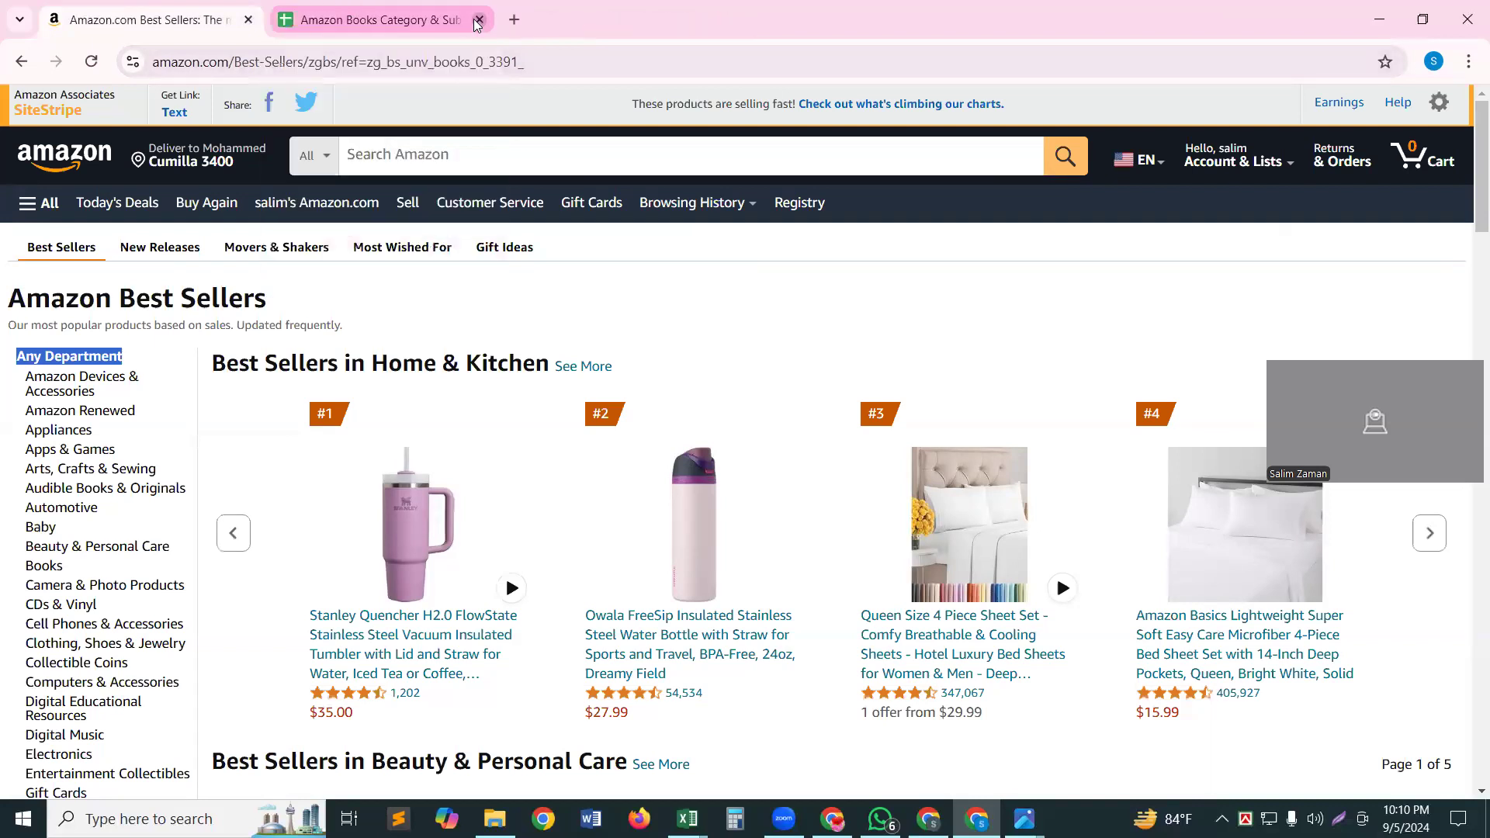
left_click(397, 21)
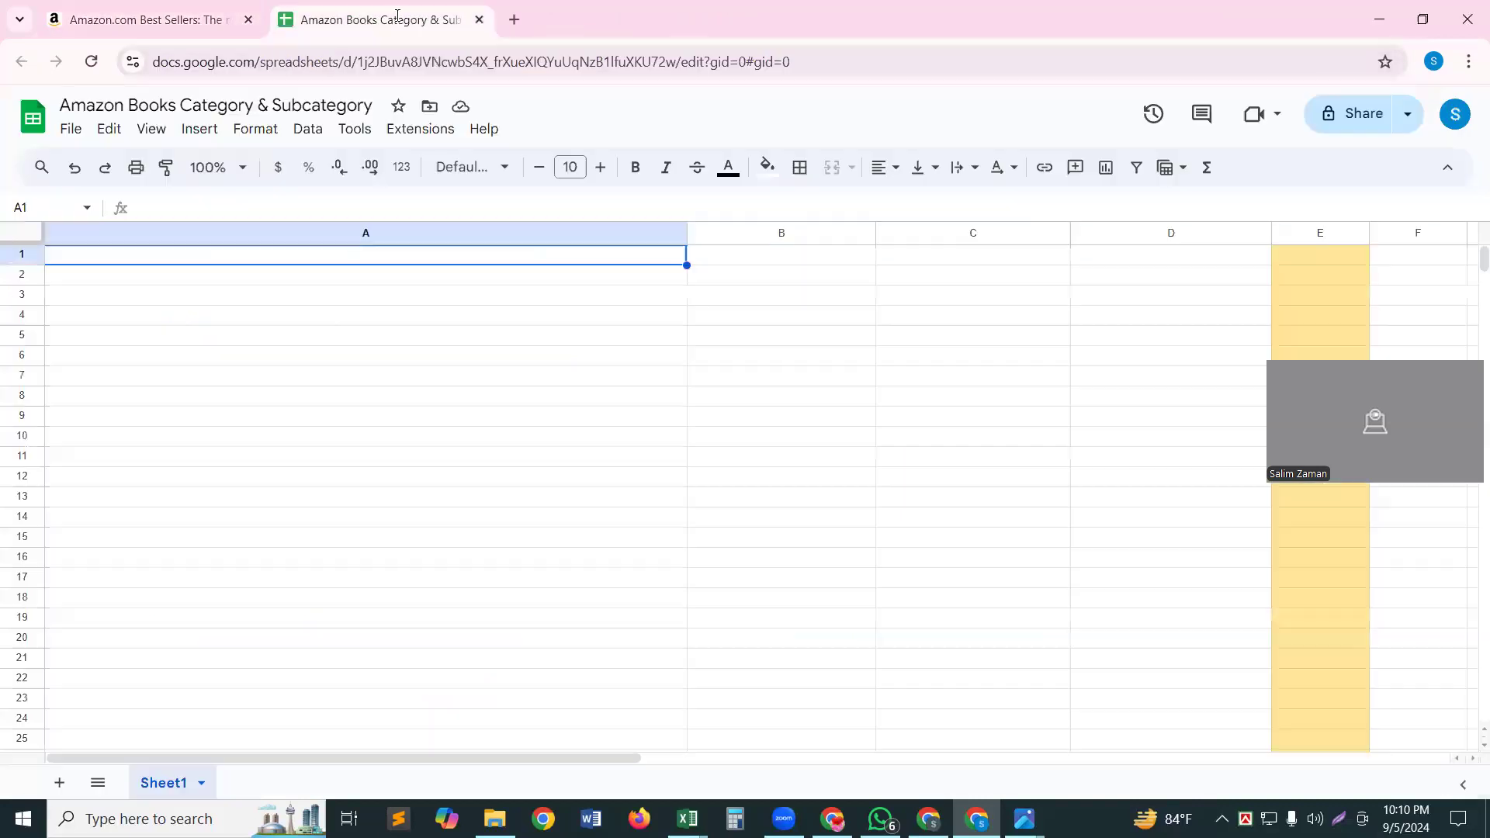
double_click(69, 257)
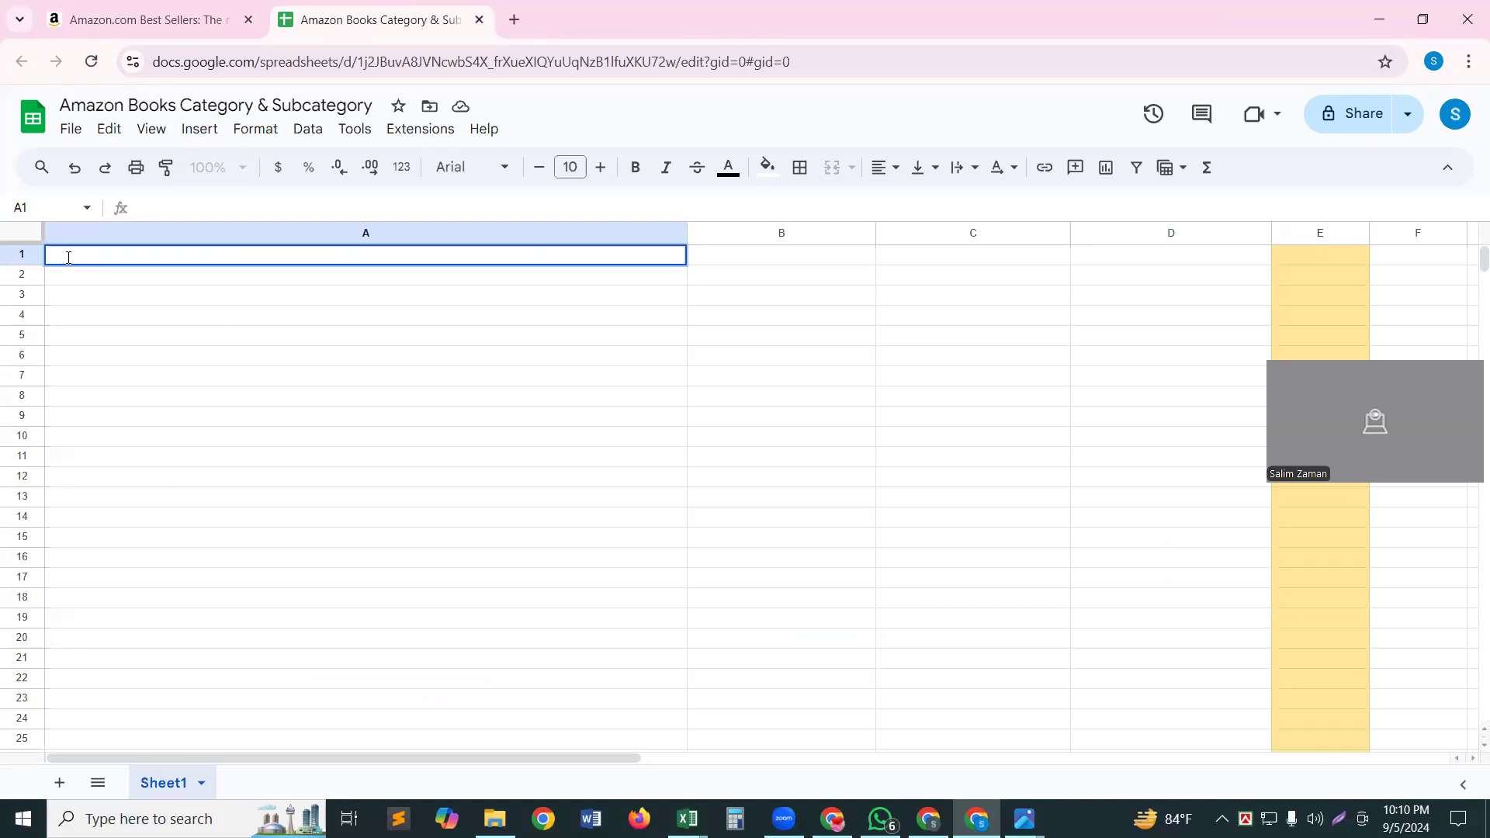
key("ctrl+v")
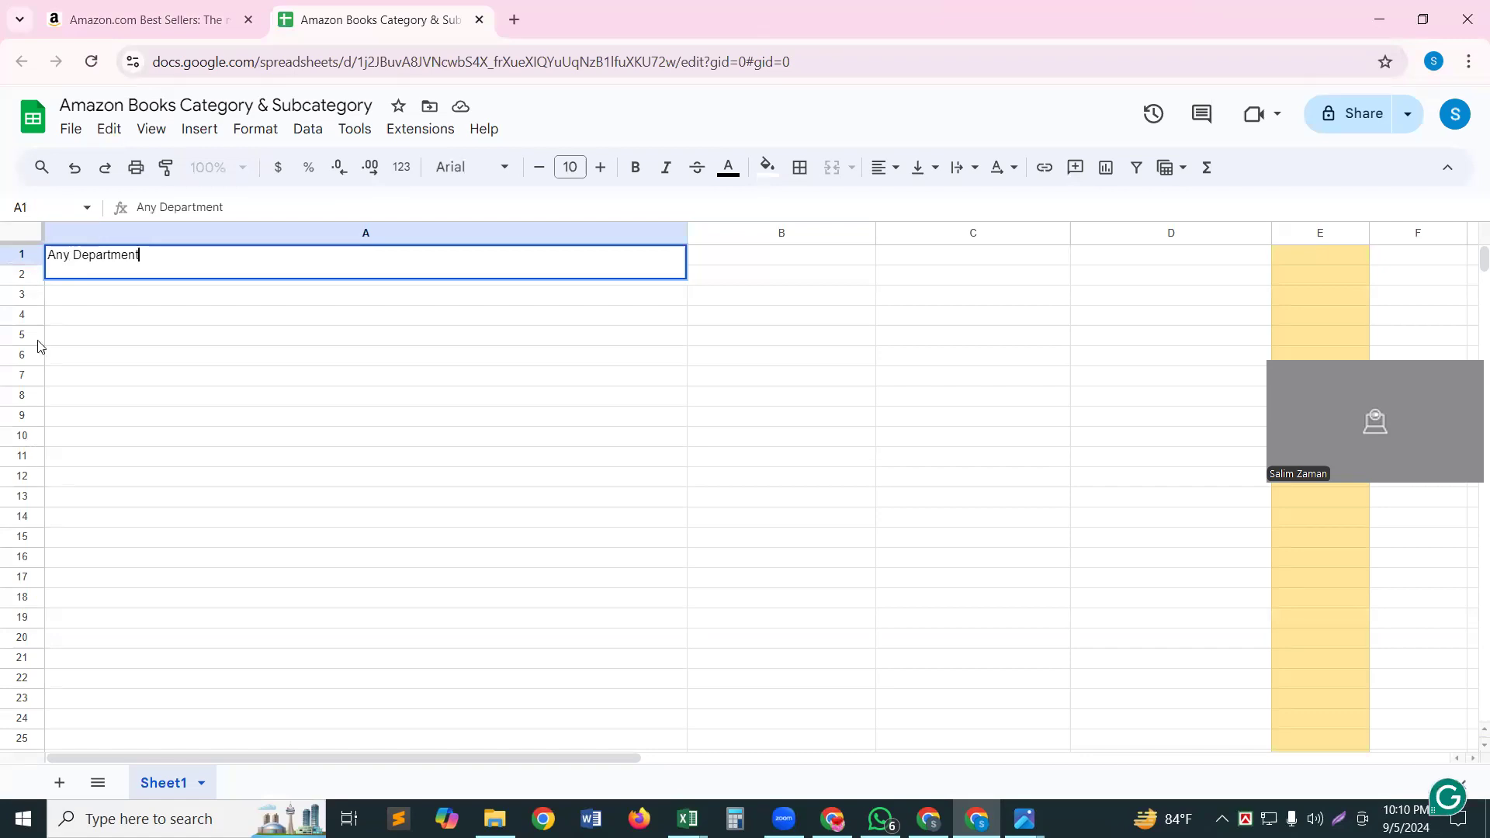
left_click(191, 299)
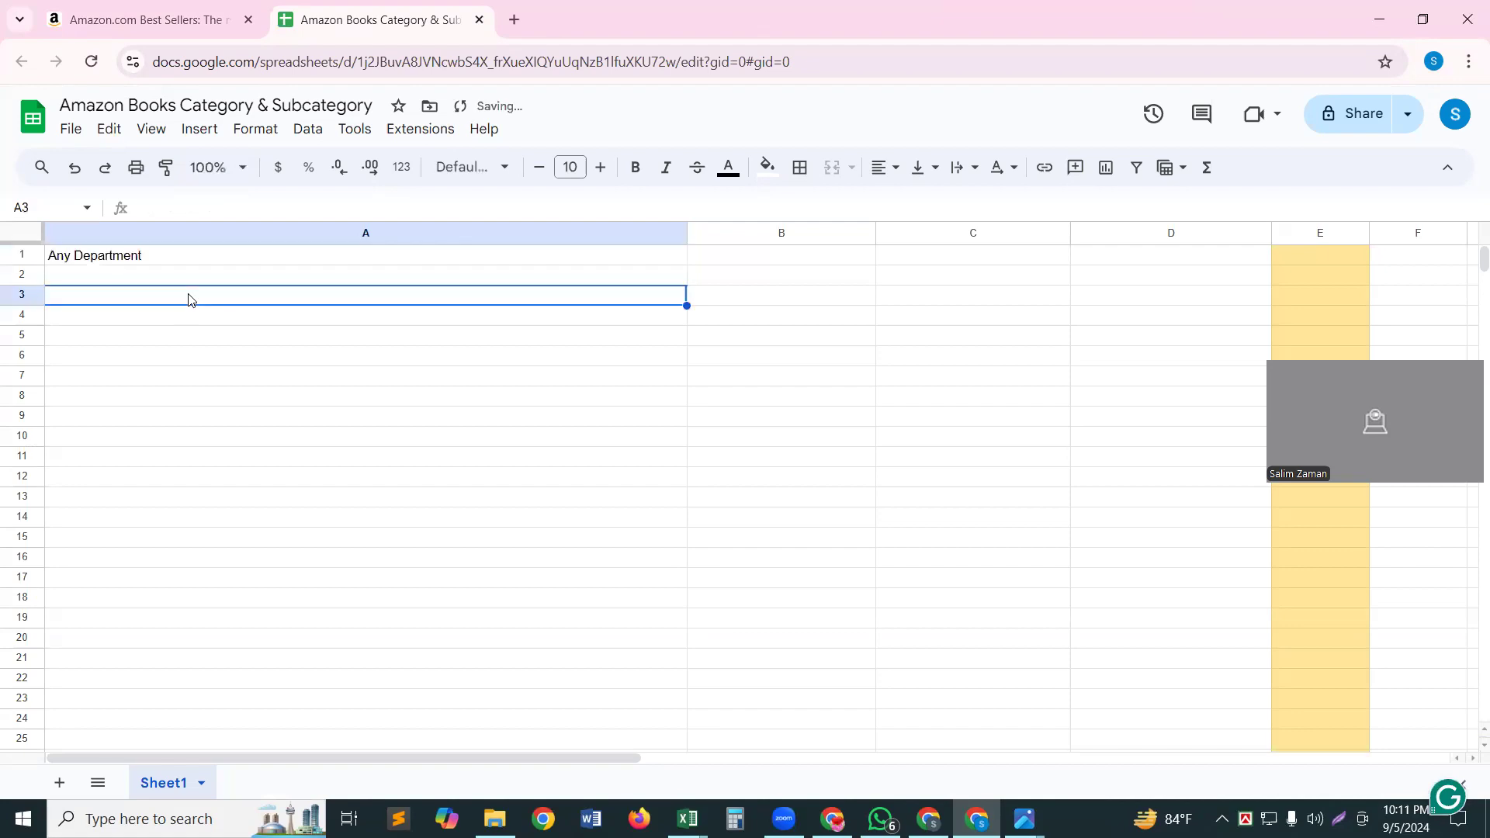
left_click(151, 256)
double_click(150, 254)
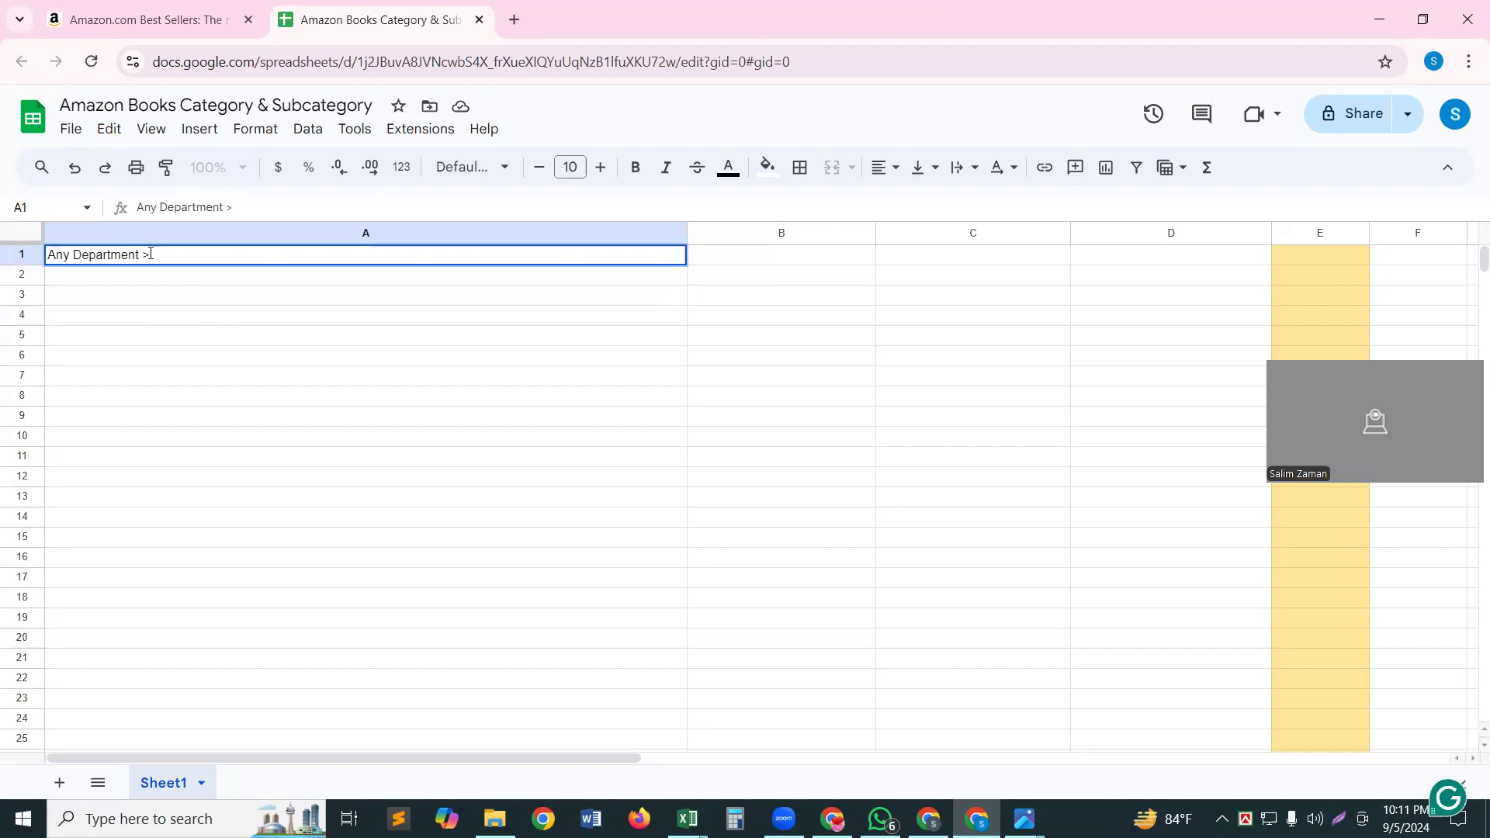
Open the Books department on Amazon Best Sellers, copy its name and append "Books >" to the path in cell A1
left_click(160, 16)
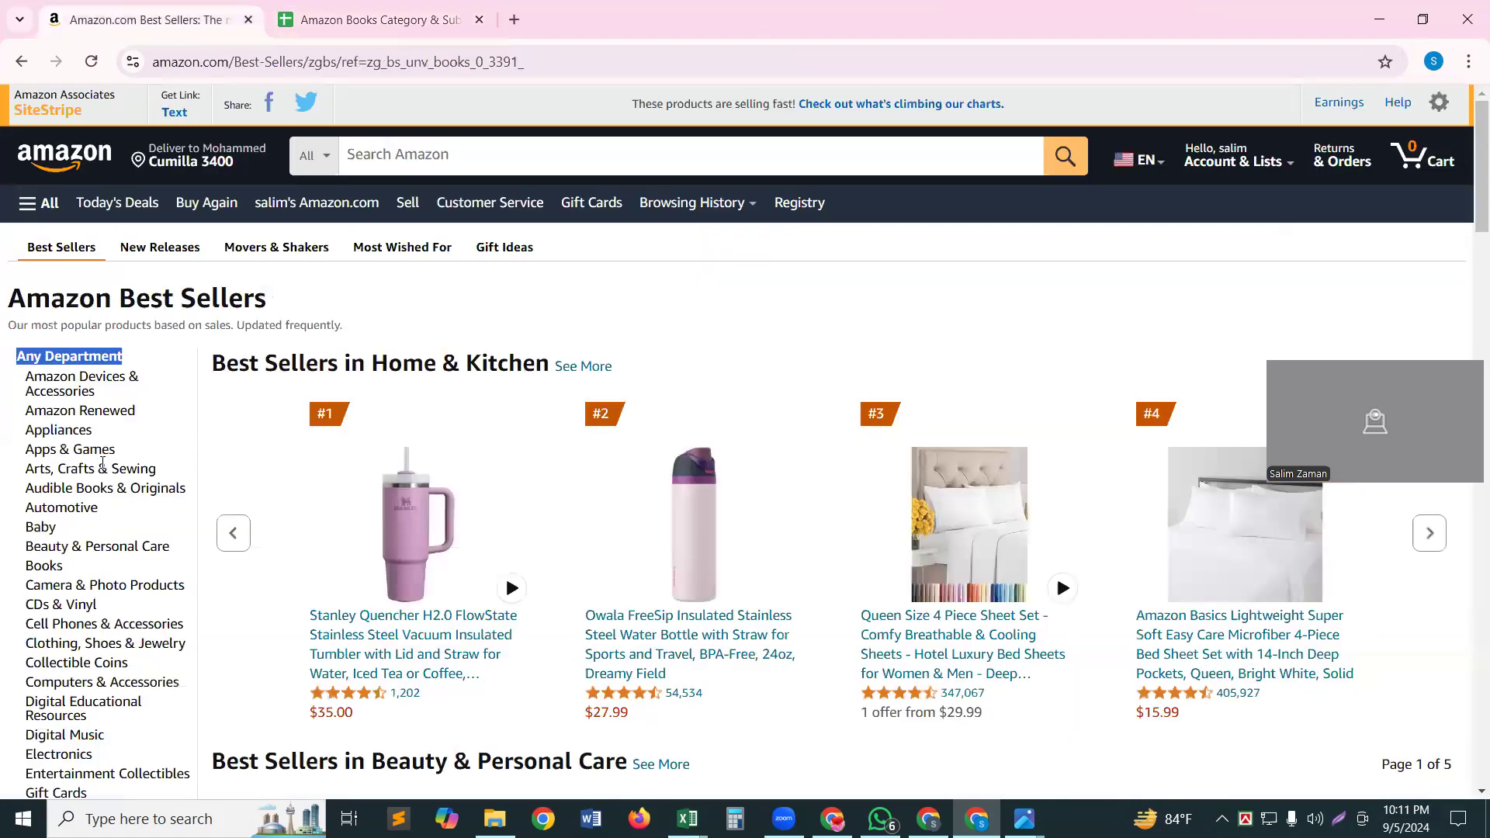
scroll(103, 468, "down", 3)
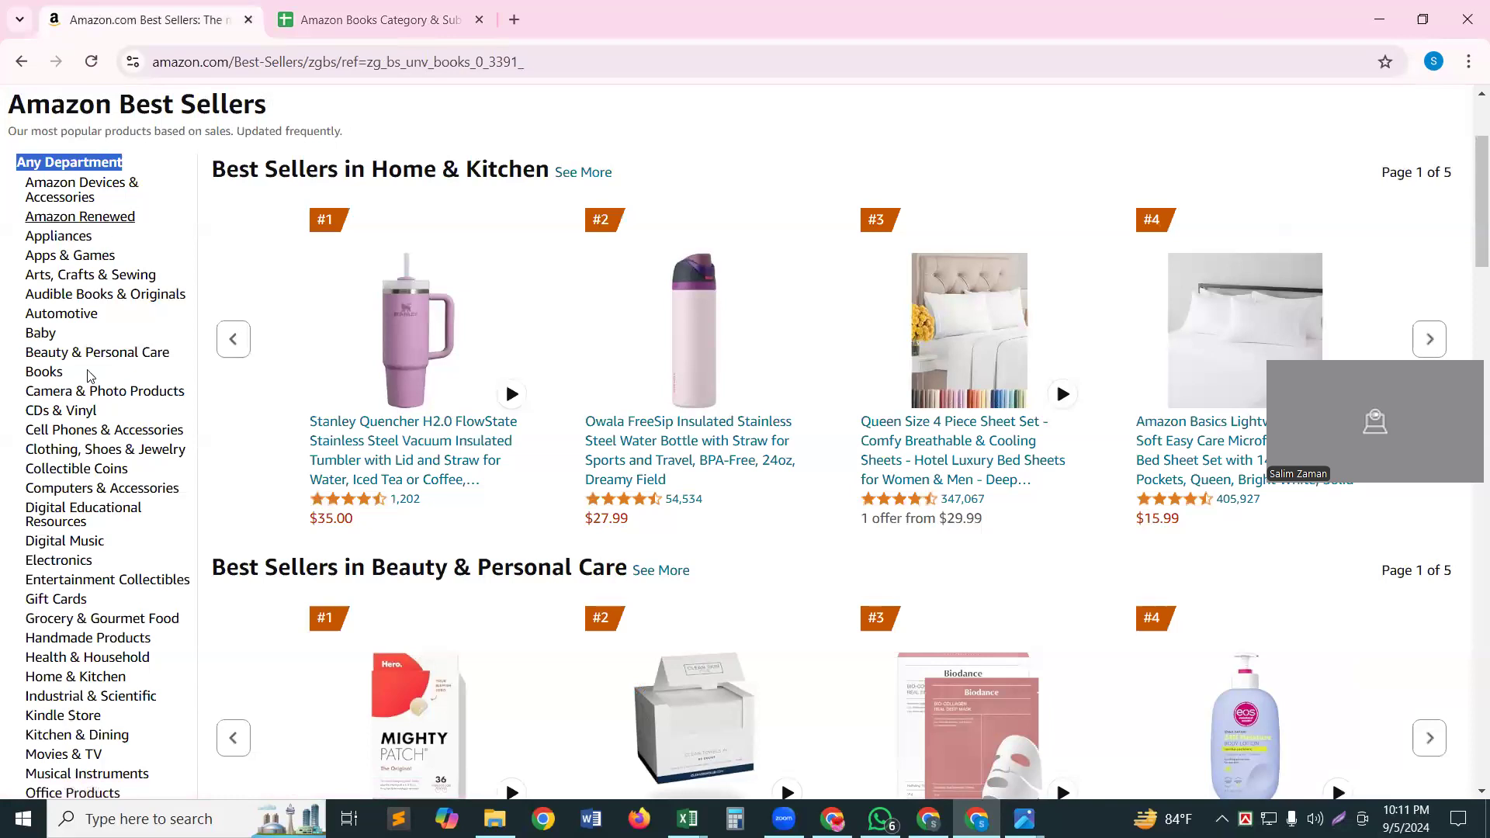
left_click(44, 371)
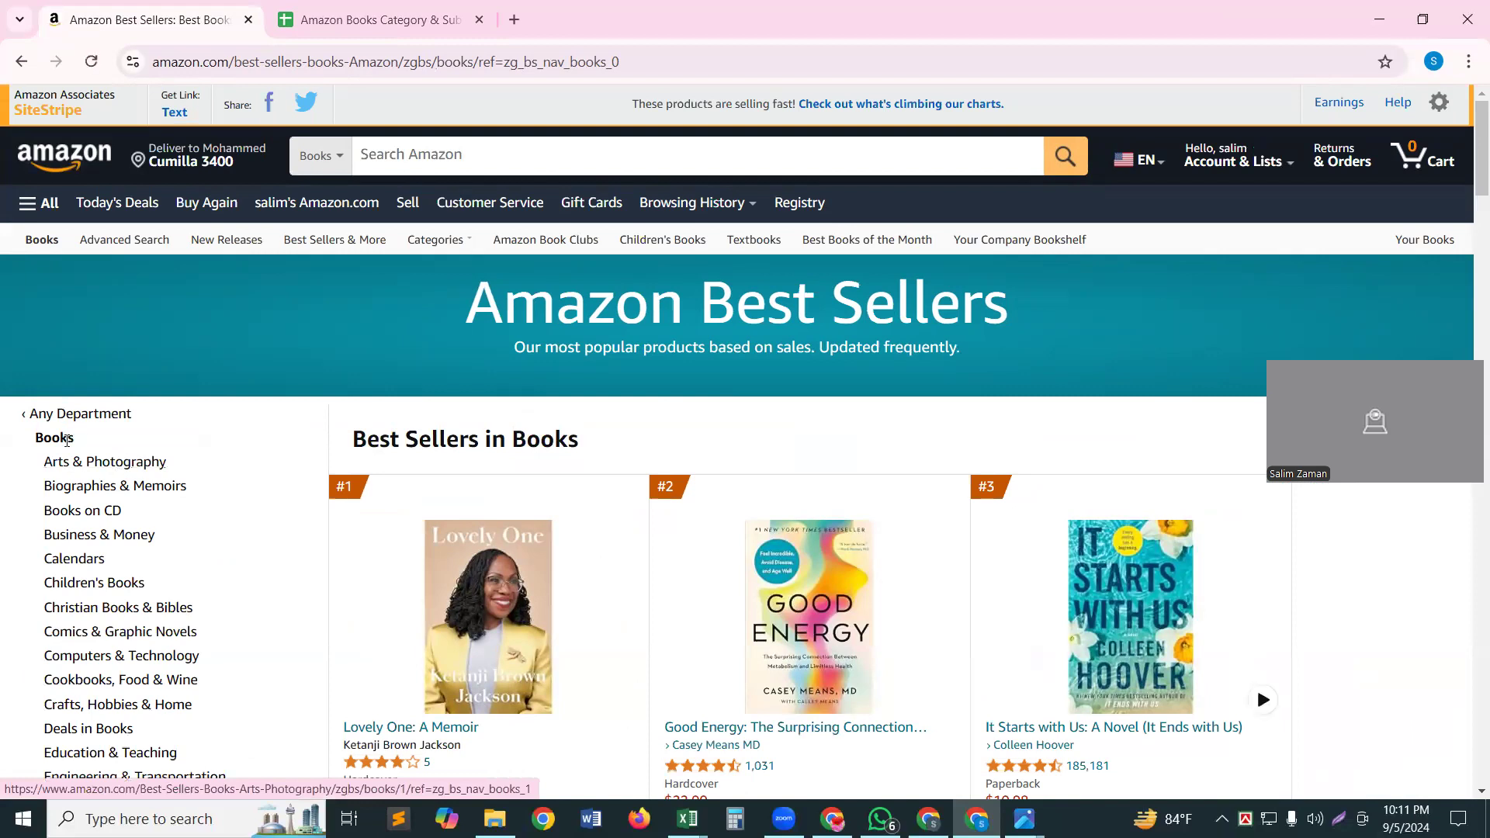
double_click(67, 440)
key("ctrl+c")
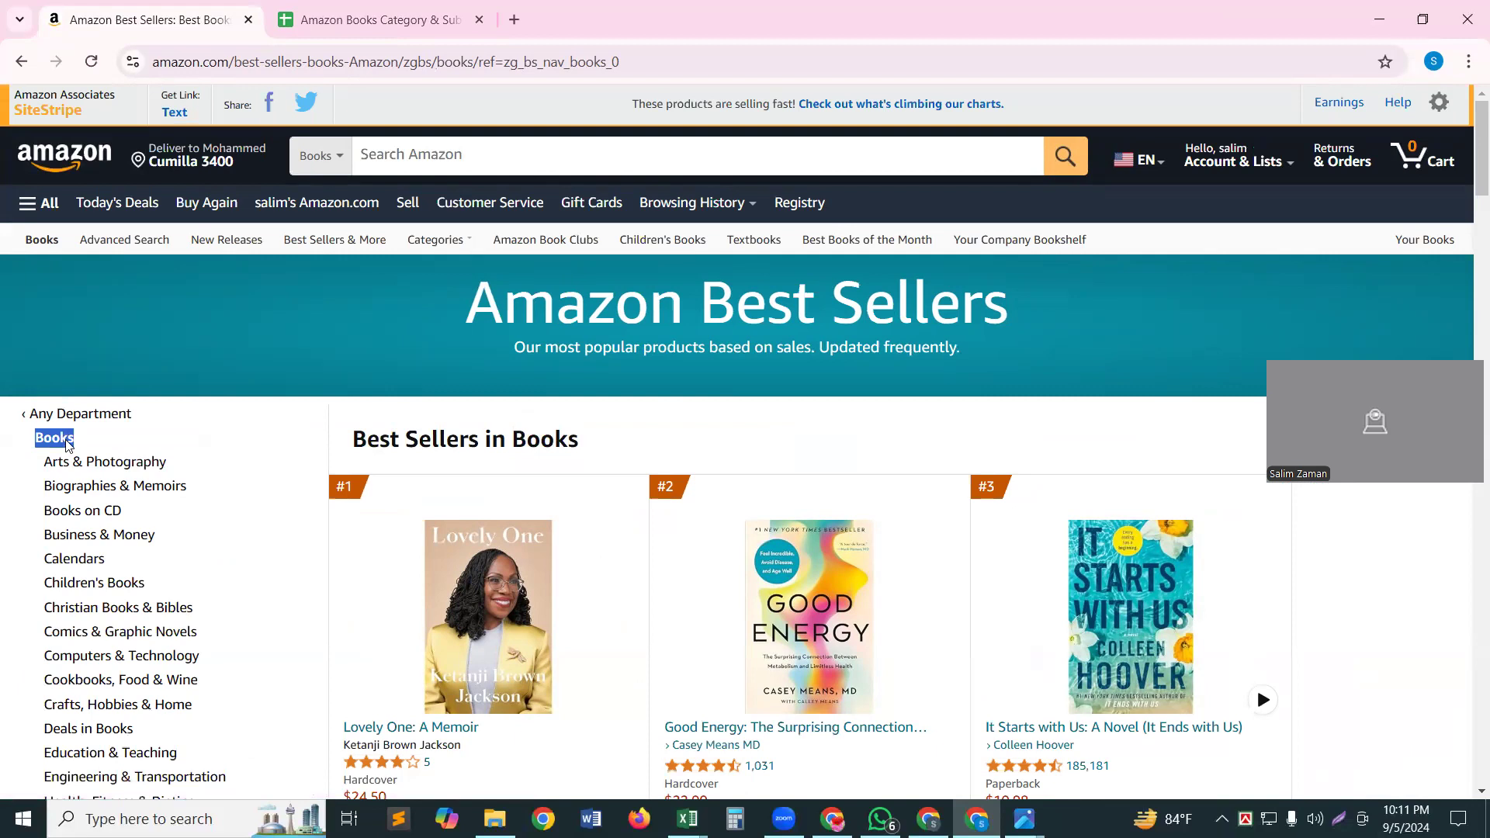
left_click(359, 16)
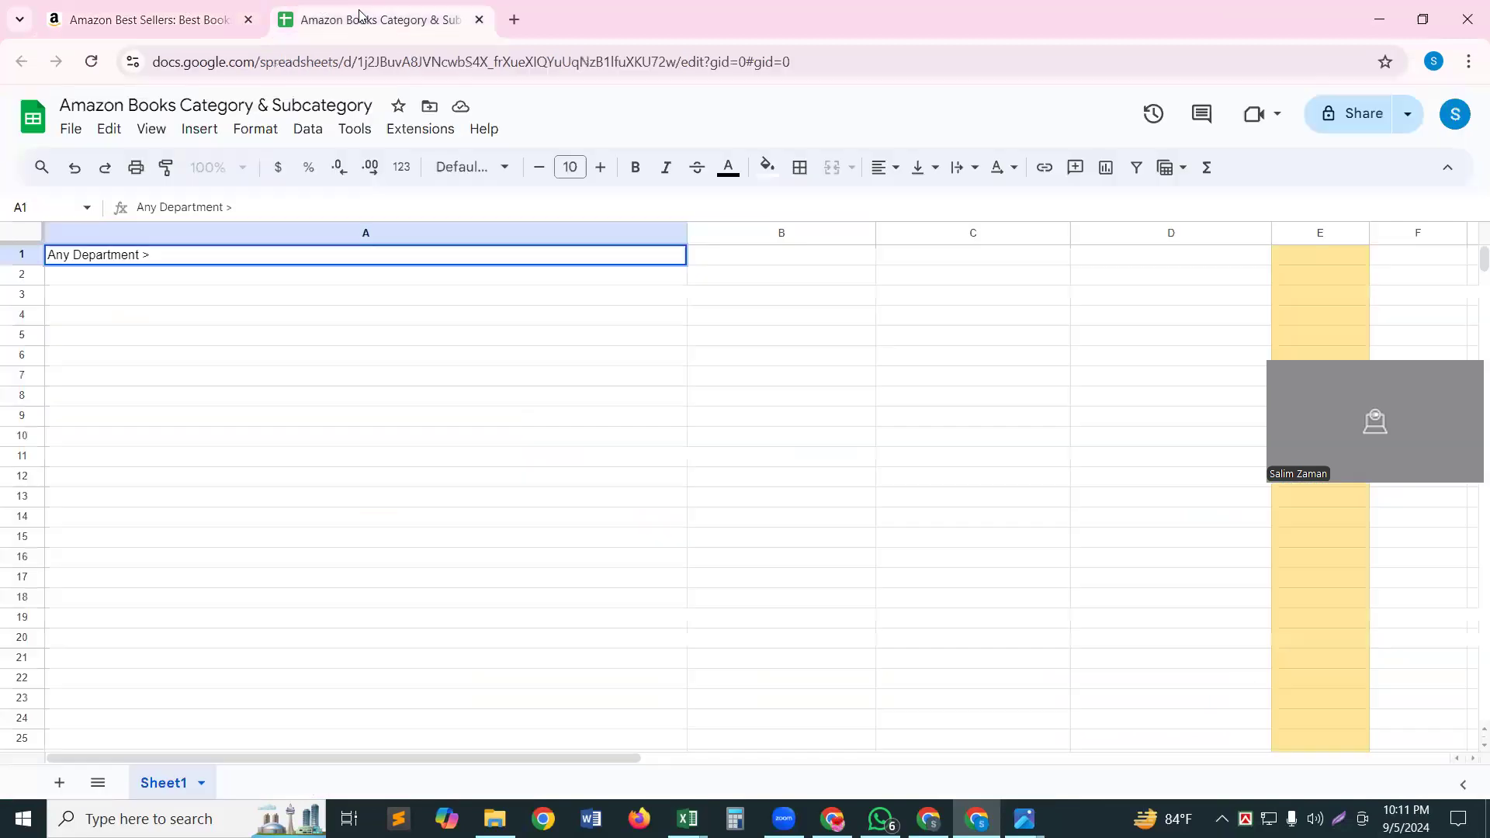
double_click(178, 258)
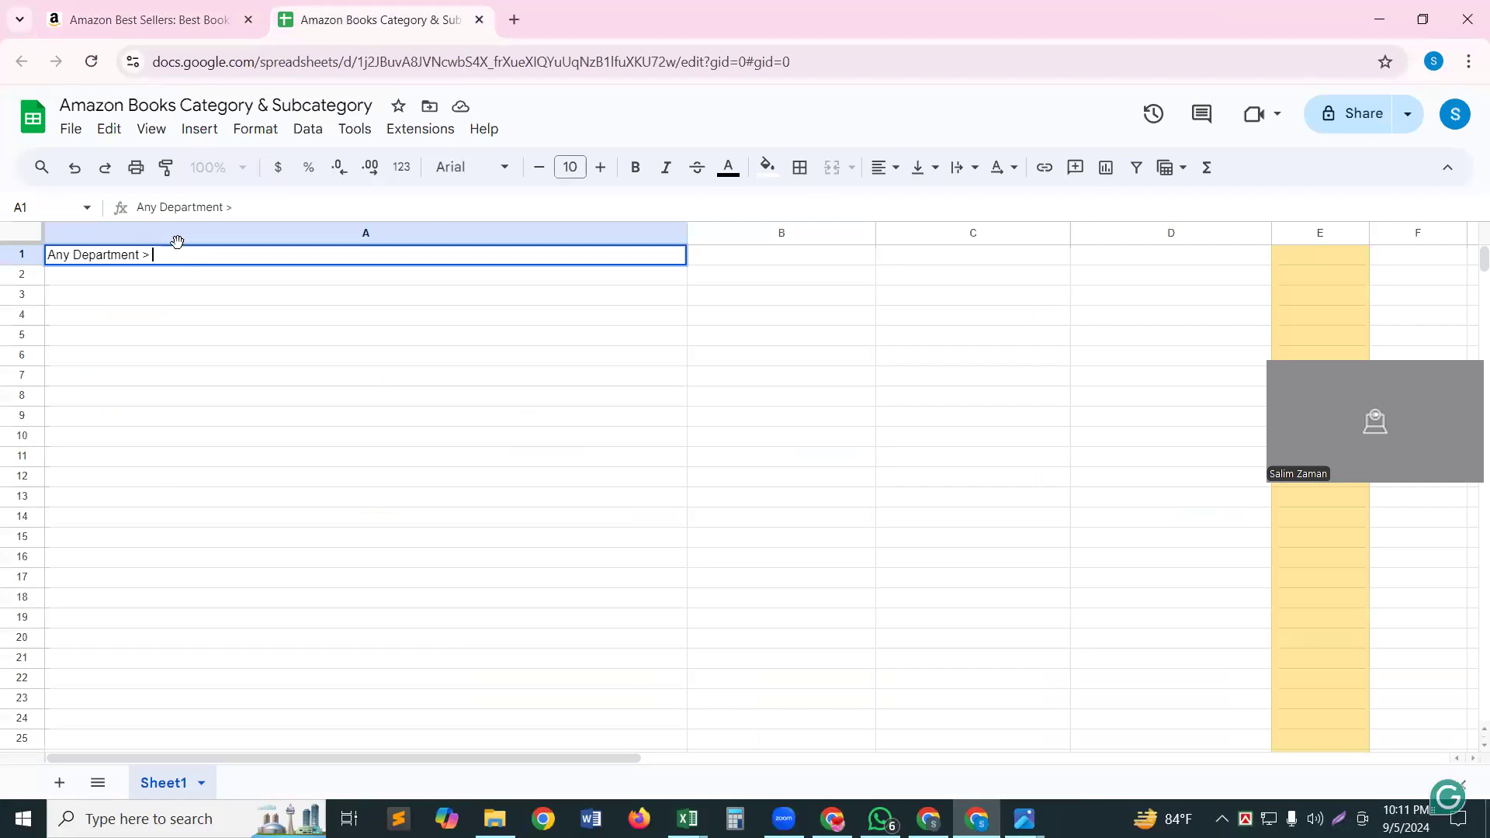
key("ctrl+v")
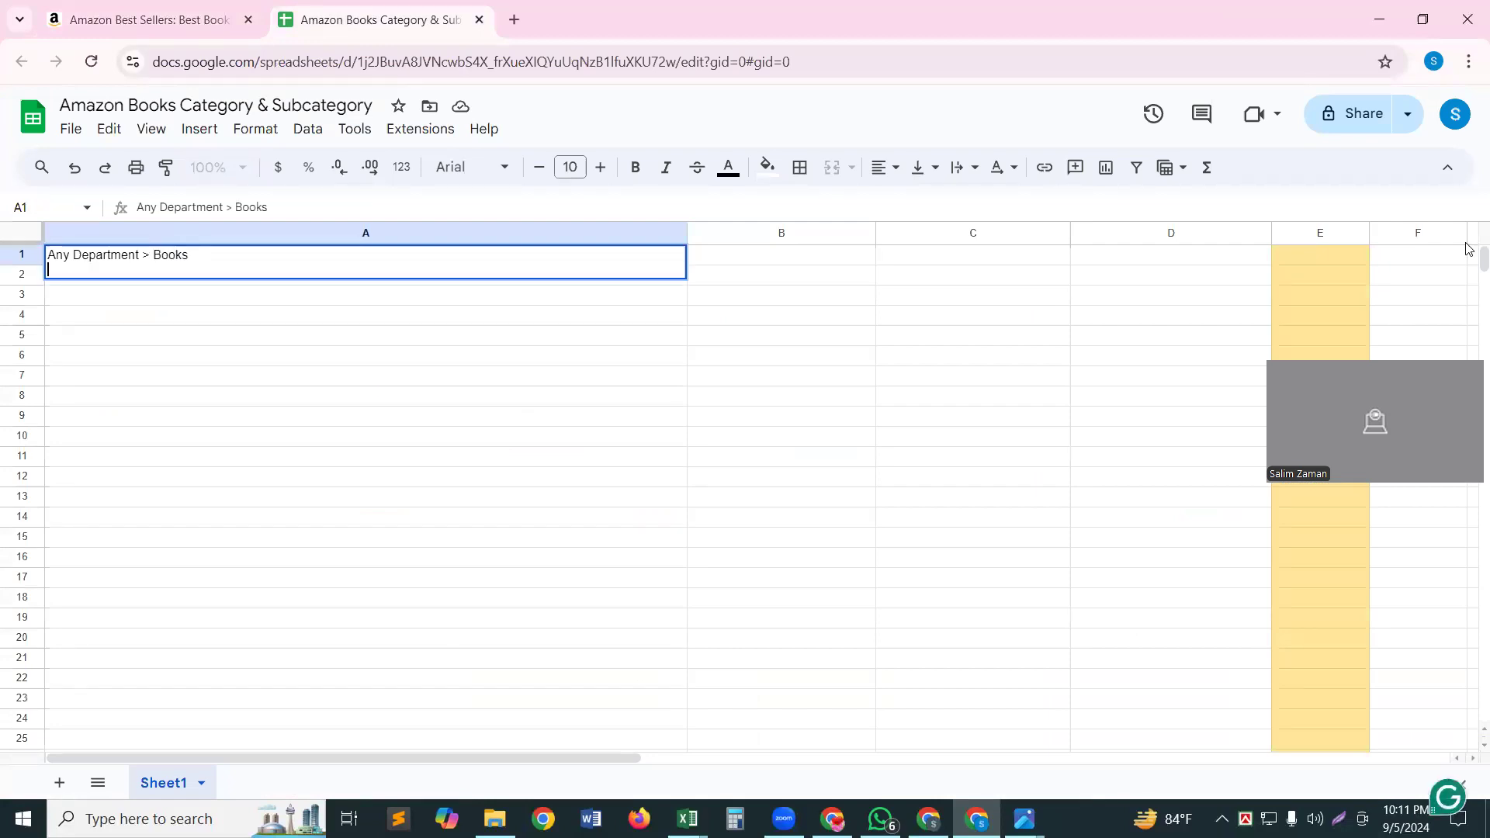
key("BackSpace")
left_click(349, 404)
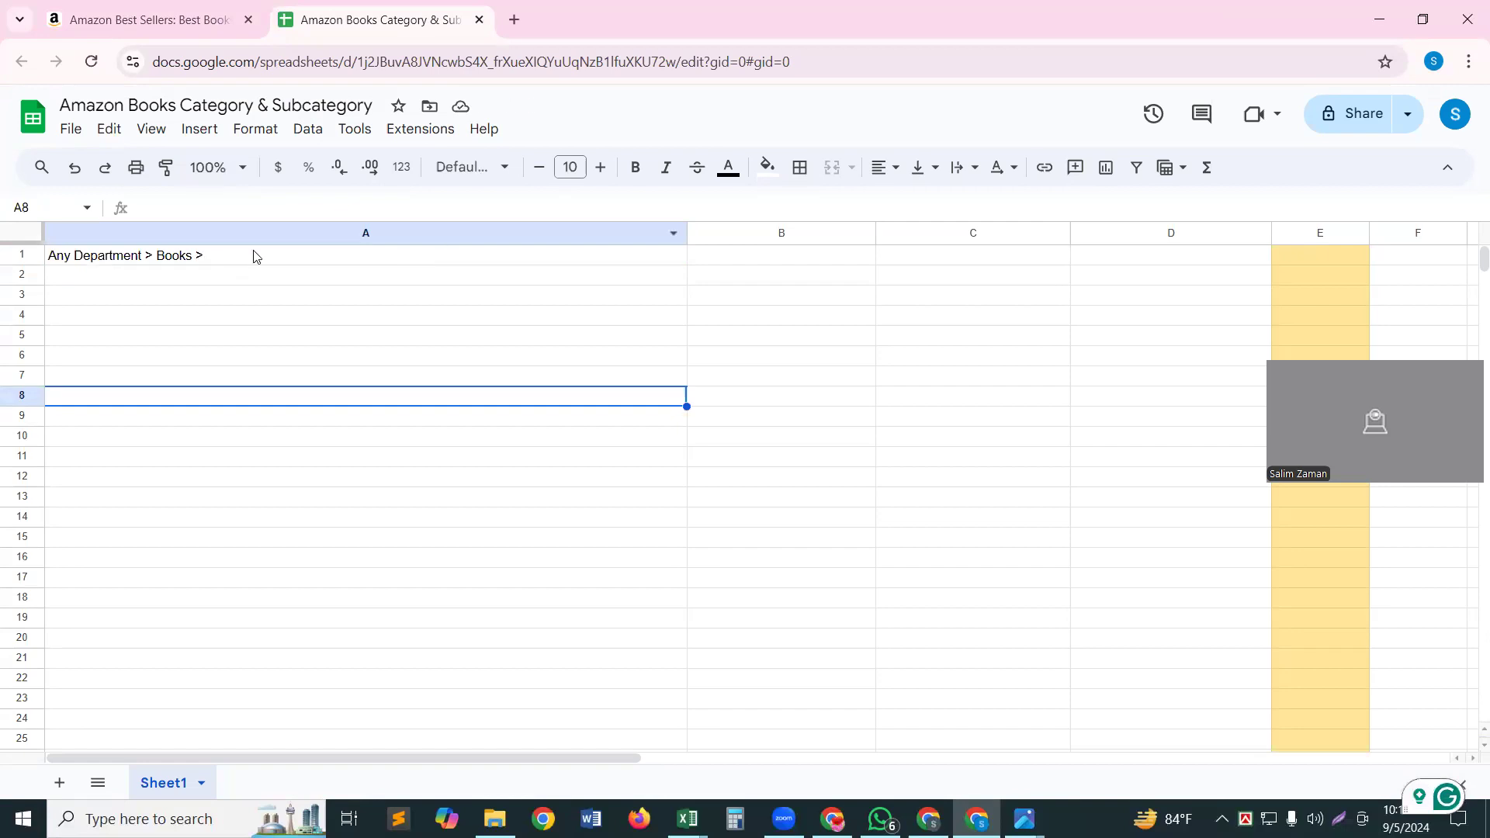
Open cell A1 for editing, look through the Books categories on Amazon Best Sellers and open Arts & Photography
double_click(216, 257)
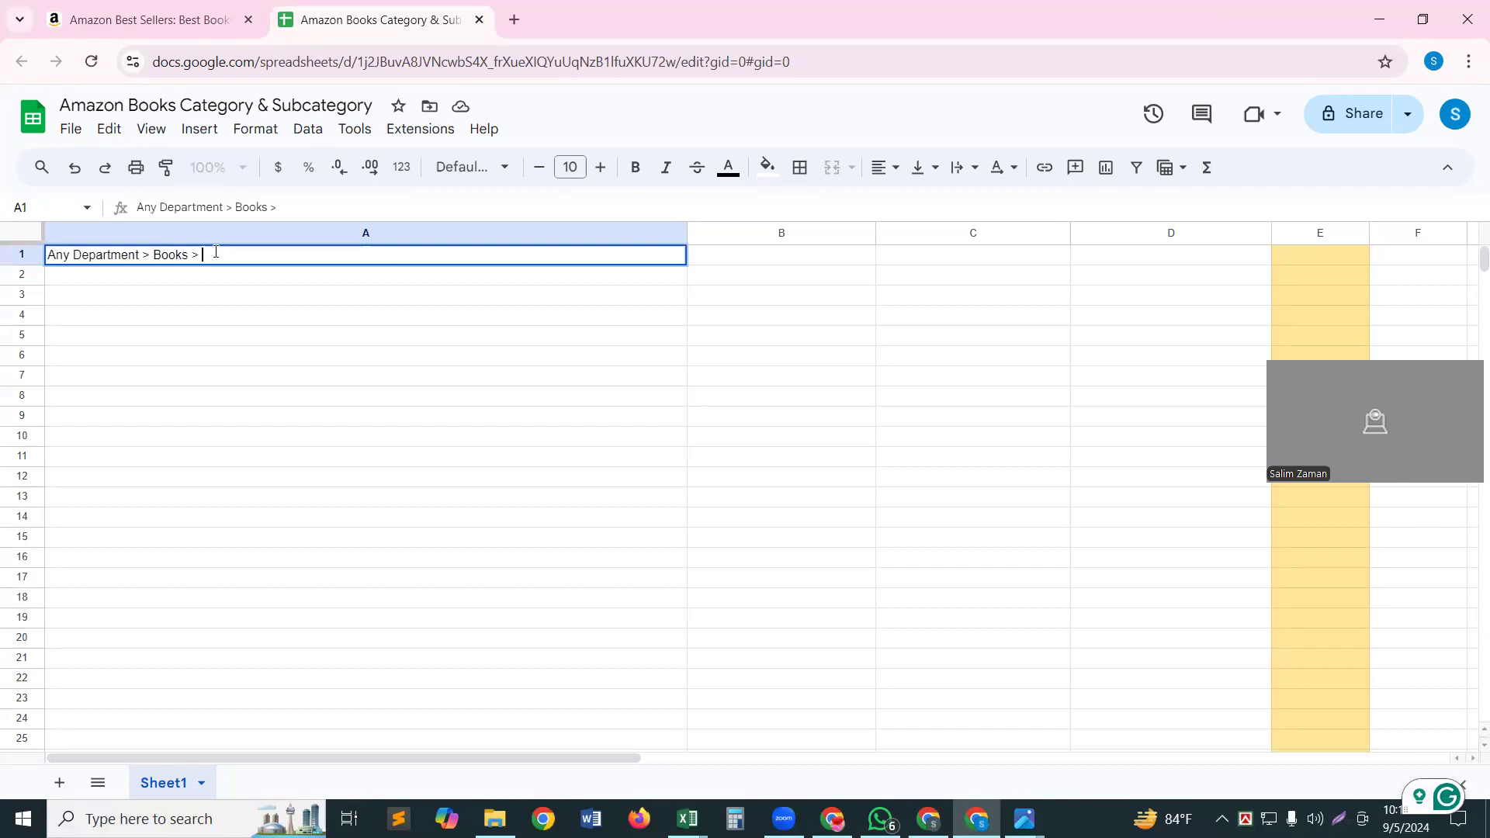
left_click(176, 26)
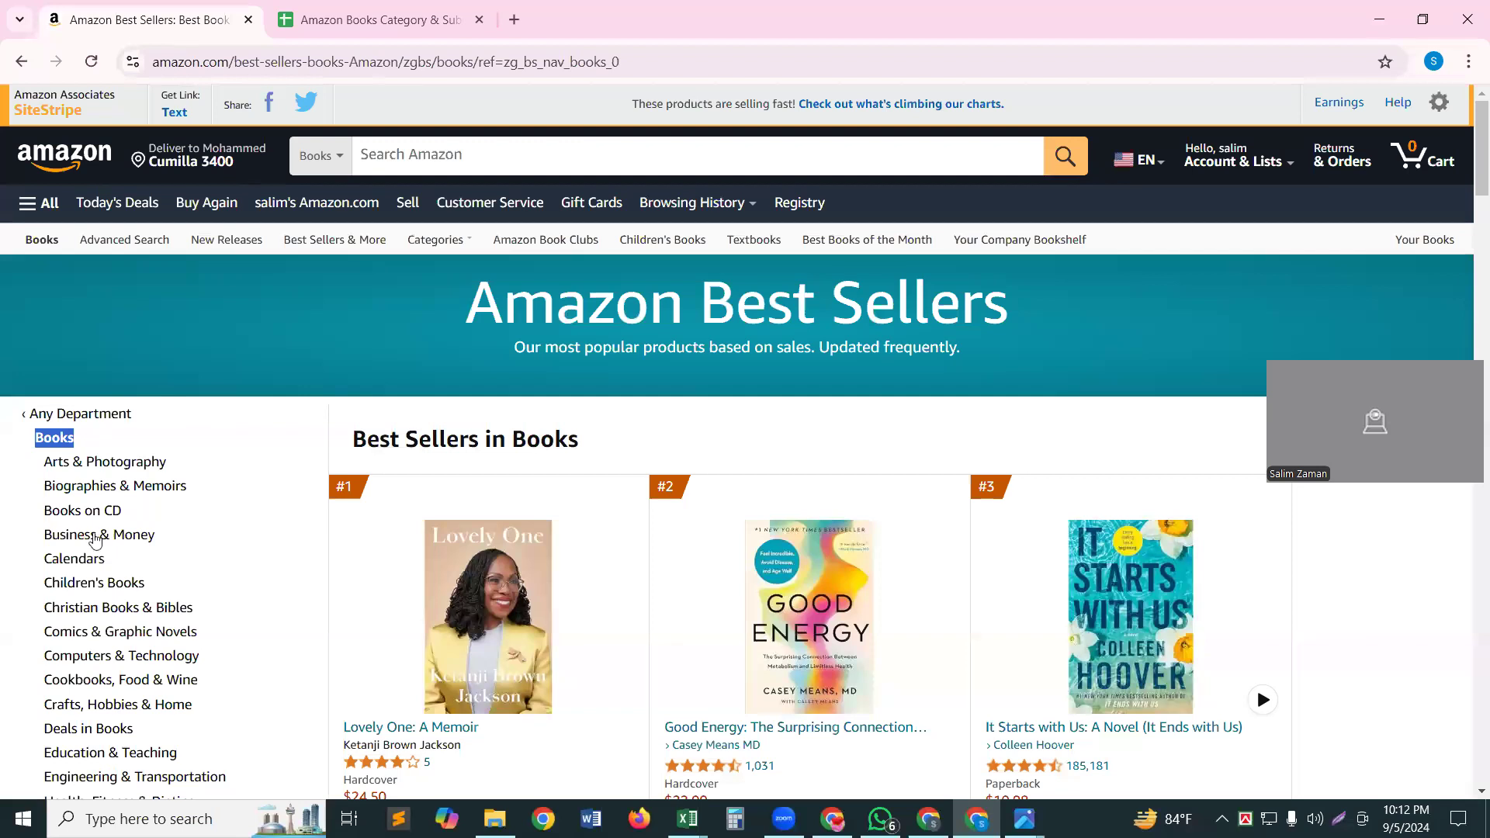
scroll(96, 536, "down", 1)
scroll(97, 520, "down", 10)
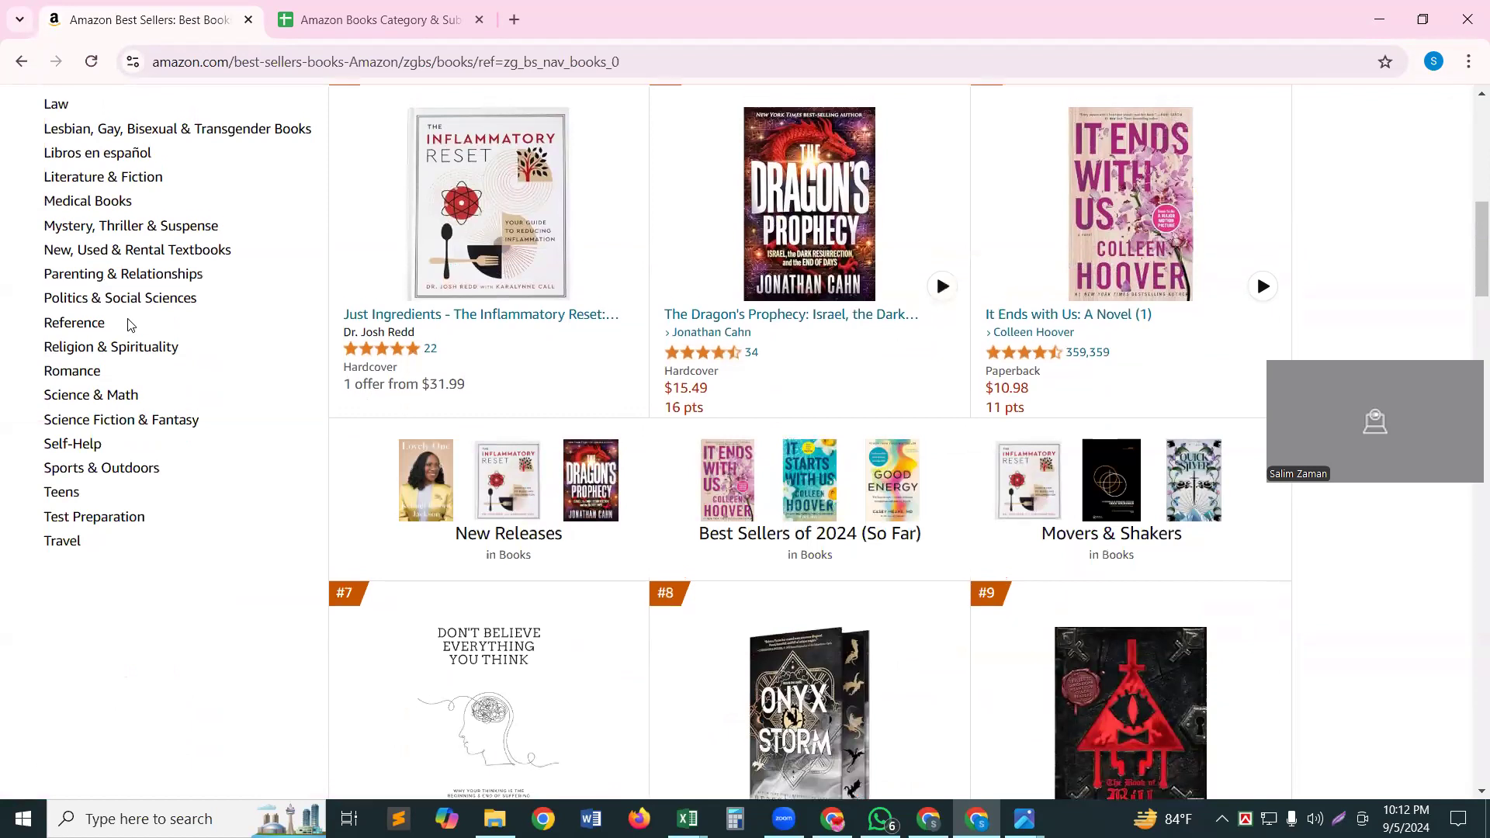
scroll(129, 324, "up", 10)
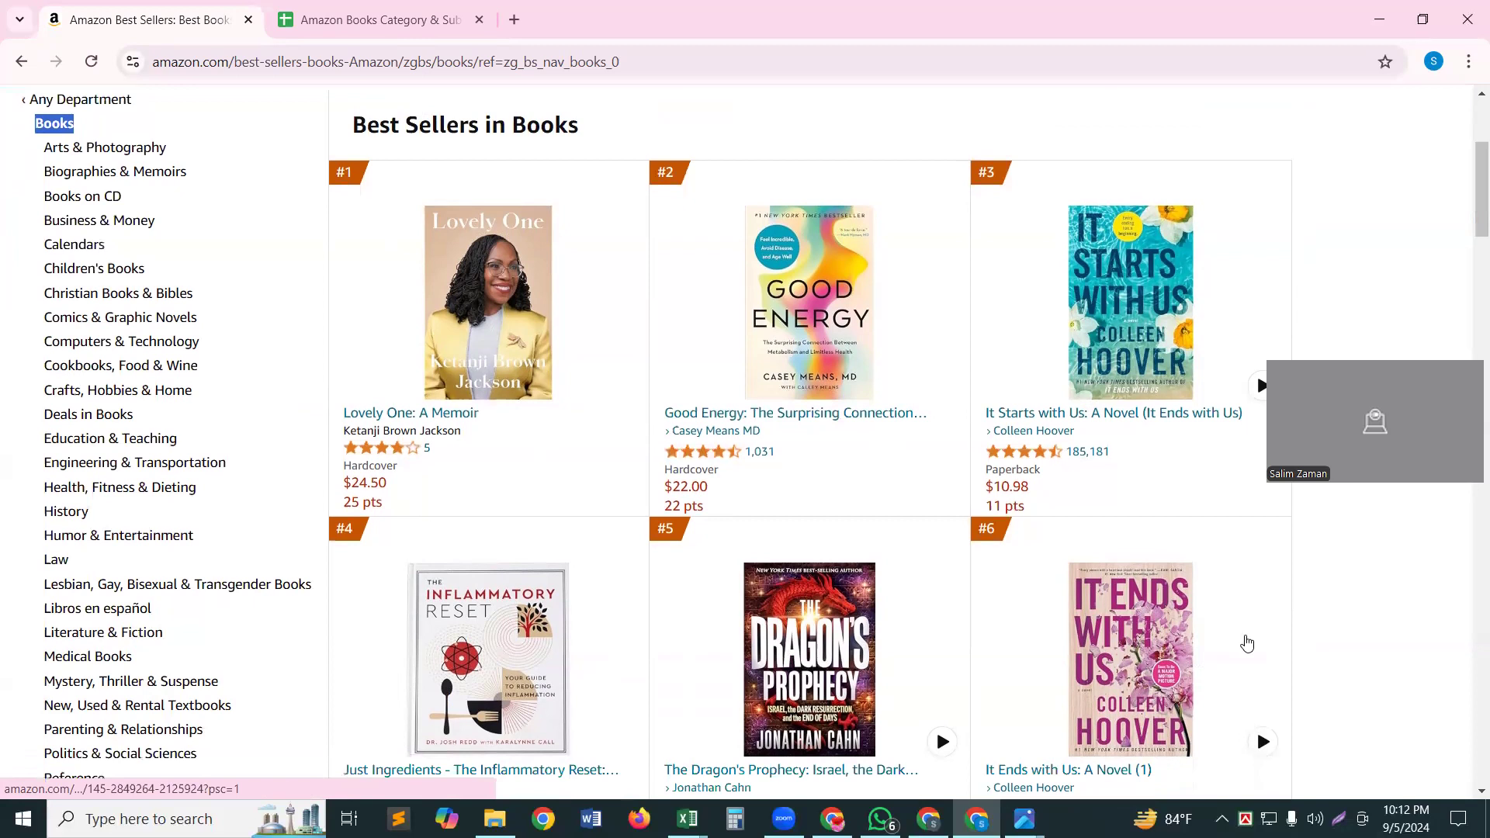
scroll(636, 503, "down", 1)
scroll(637, 503, "up", 4)
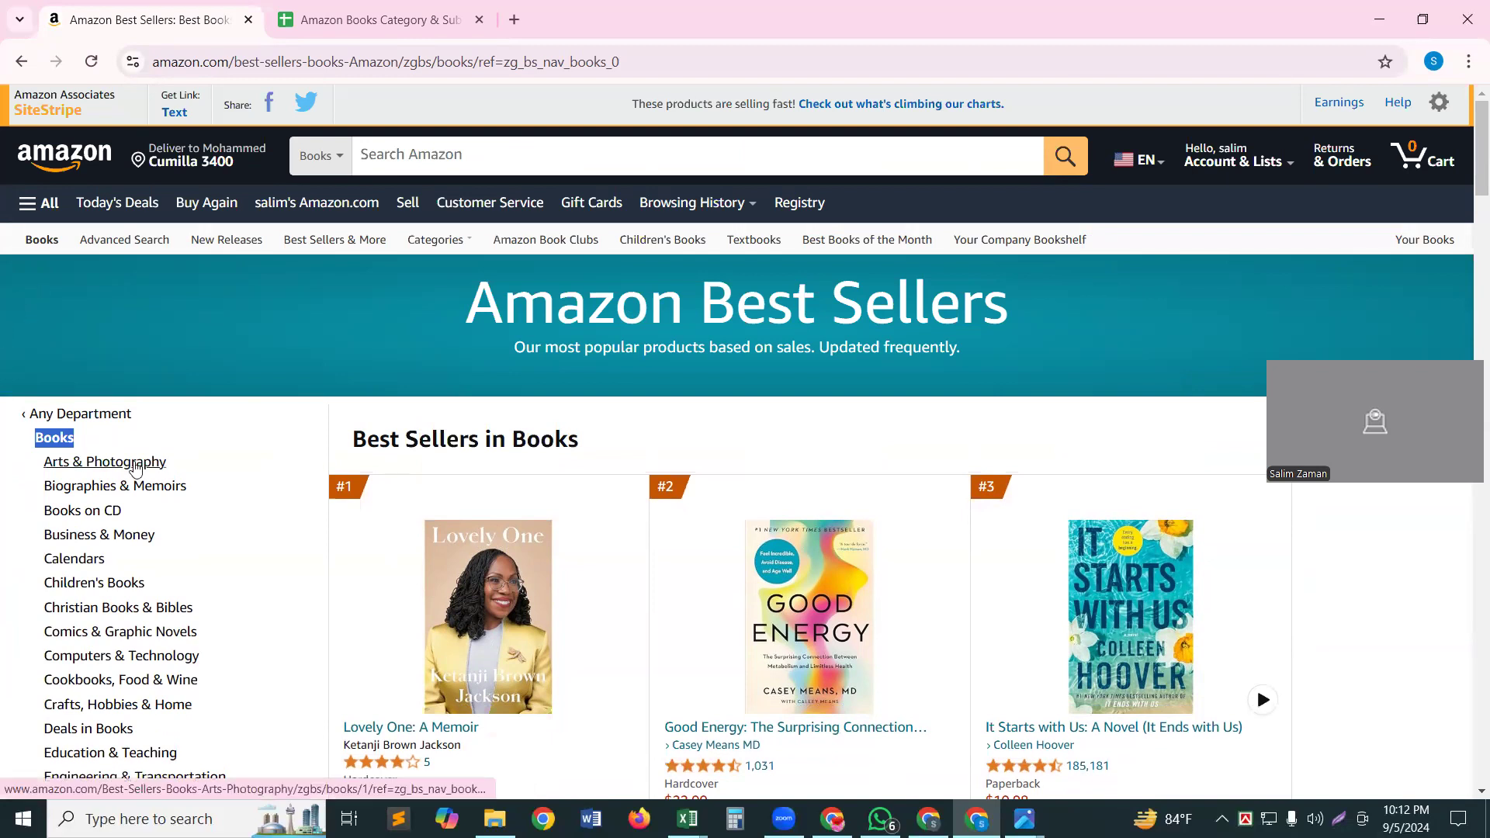
left_click(98, 464)
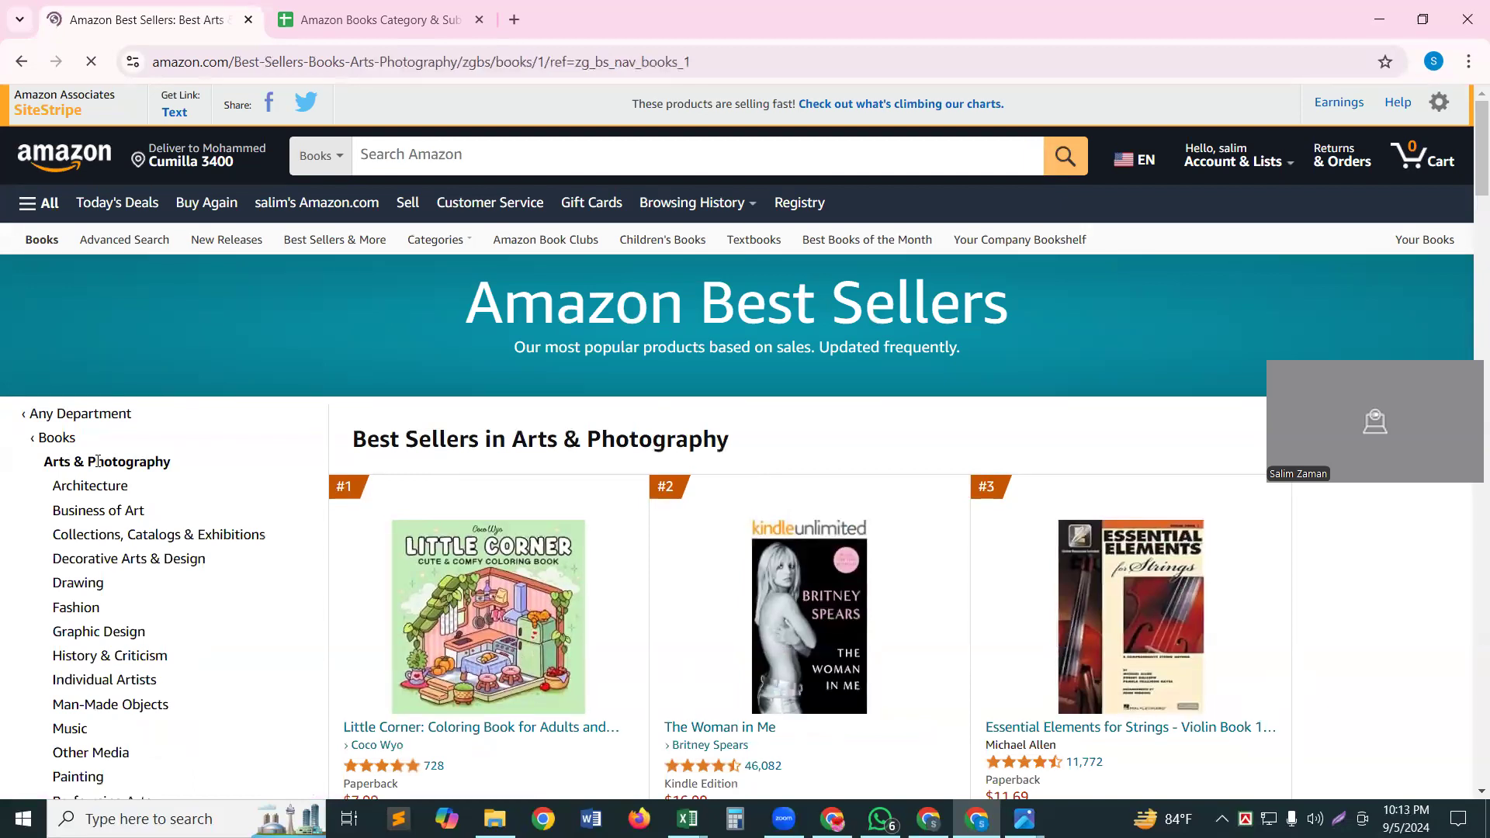
Copy the Arts & Photography heading from the category list and append "Arts & Photography >" to the path in cell A1
triple_click(97, 461)
key("ctrl+c")
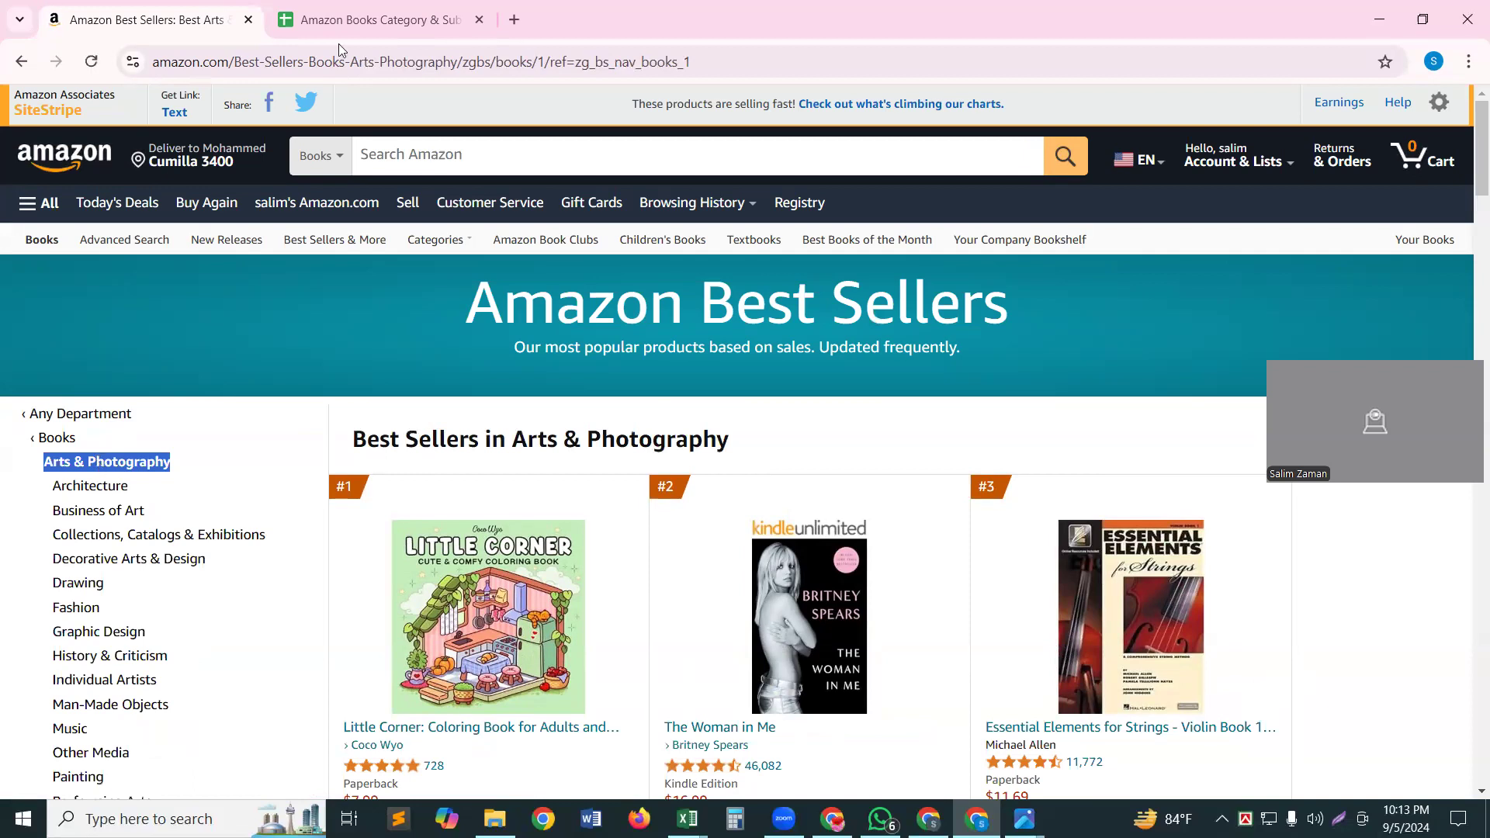
left_click(371, 12)
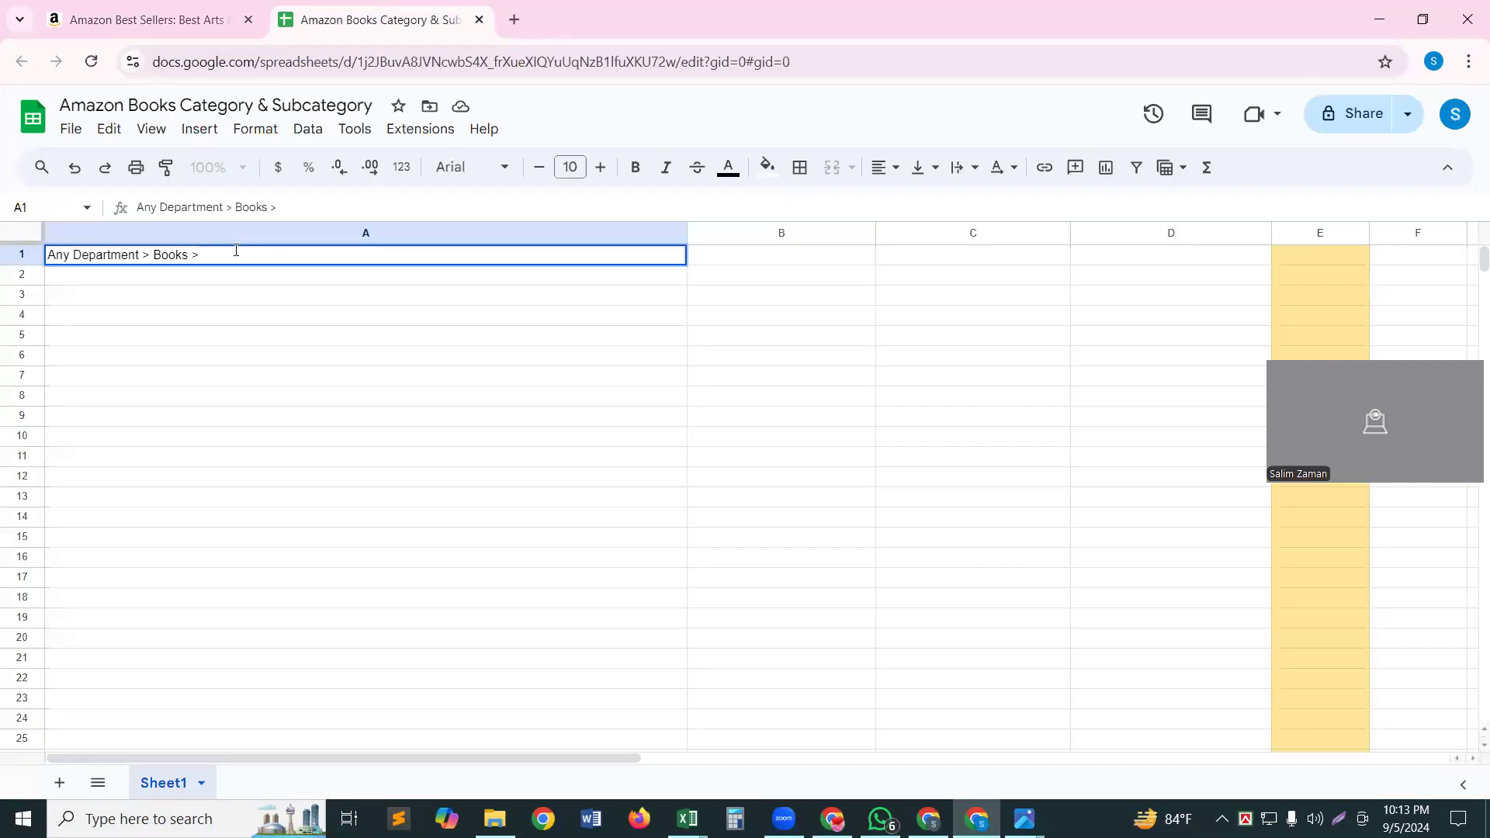
key("ctrl+v")
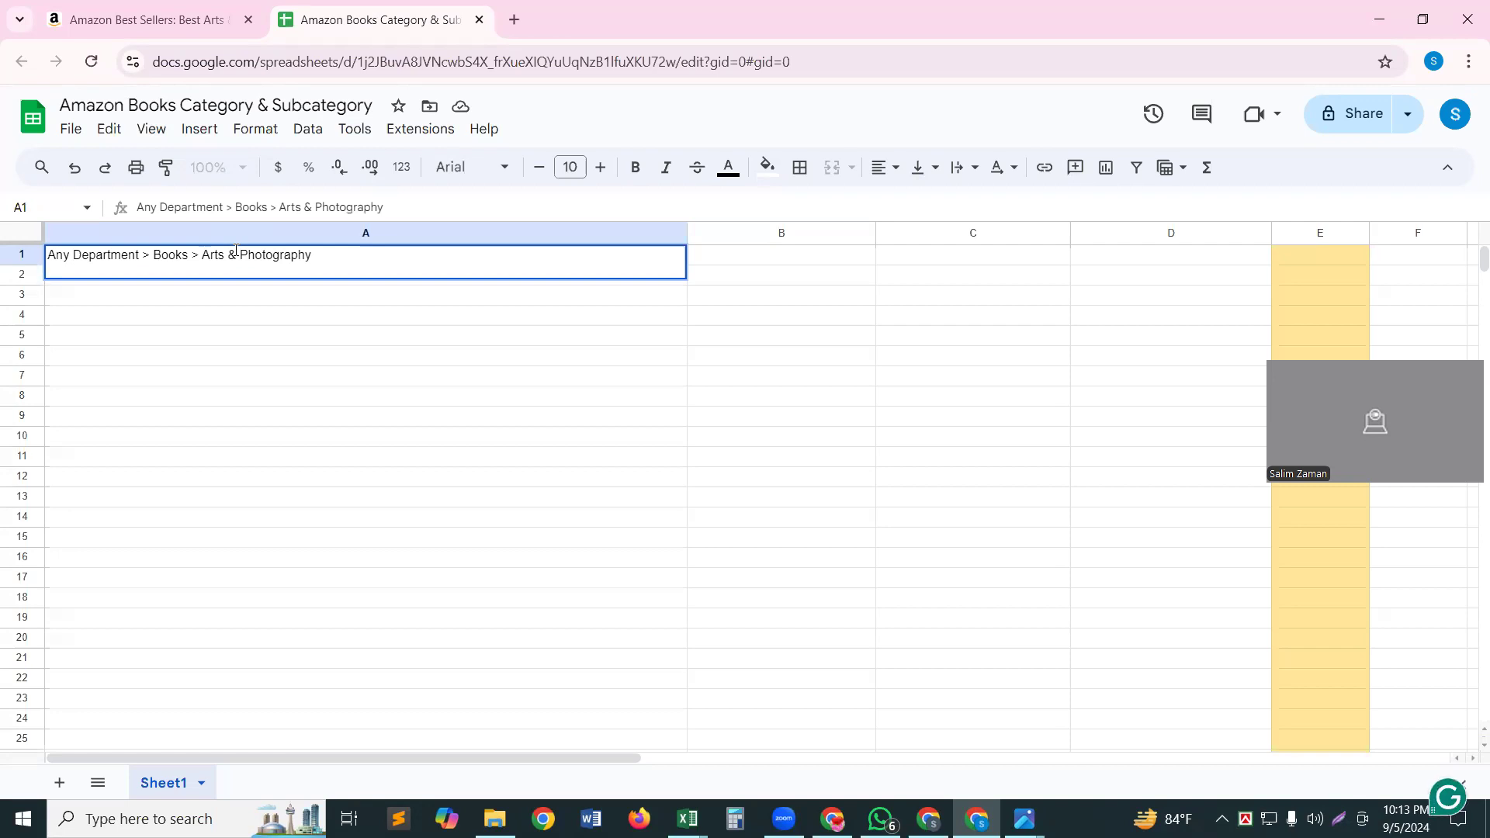
key("BackSpace")
type(">")
left_click(406, 516)
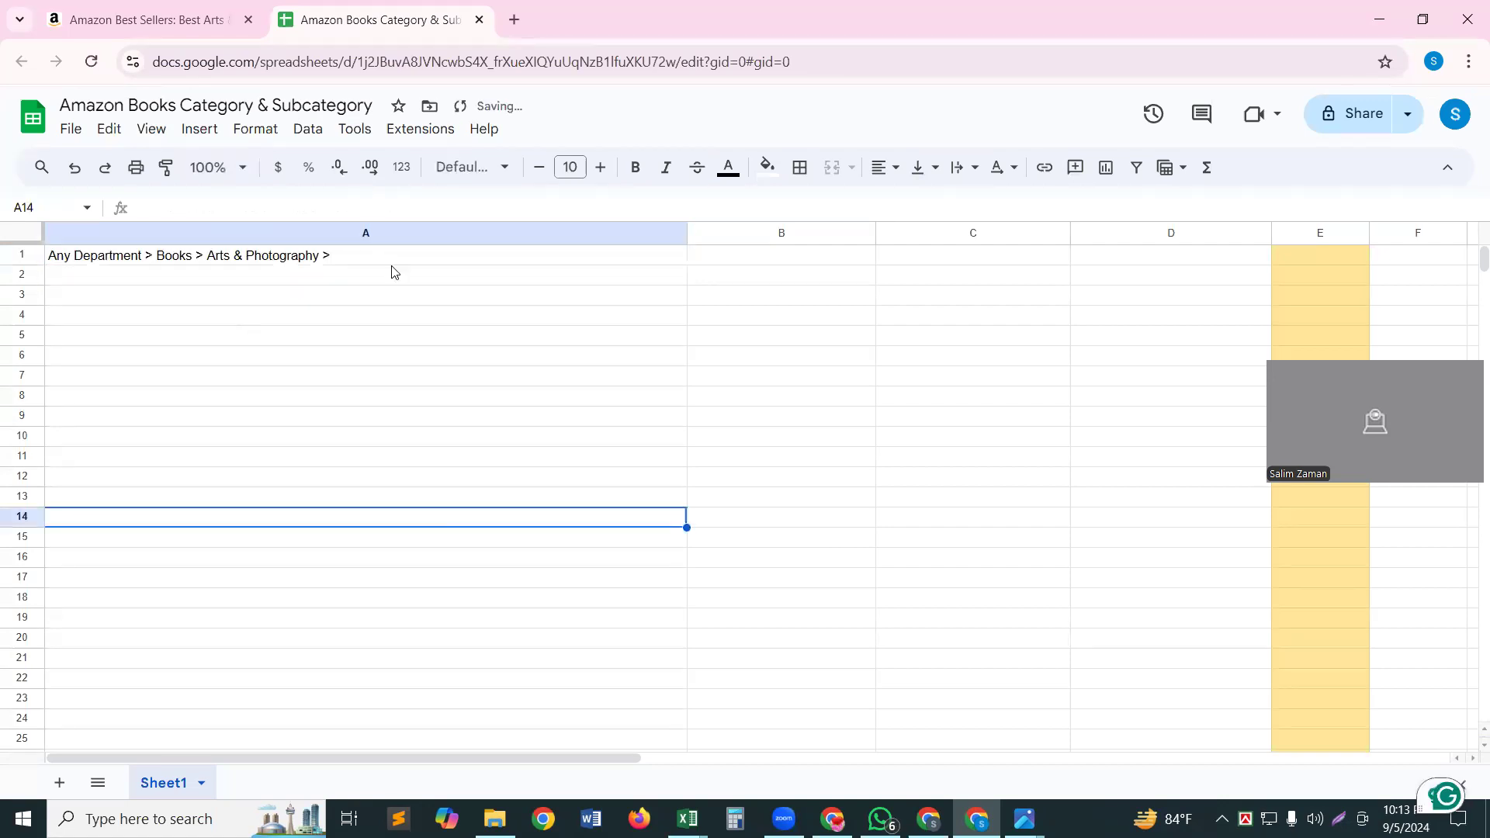
Review the Arts & Photography subcategories on Amazon Best Sellers, open Architecture and highlight its name in the category list
left_click(155, 20)
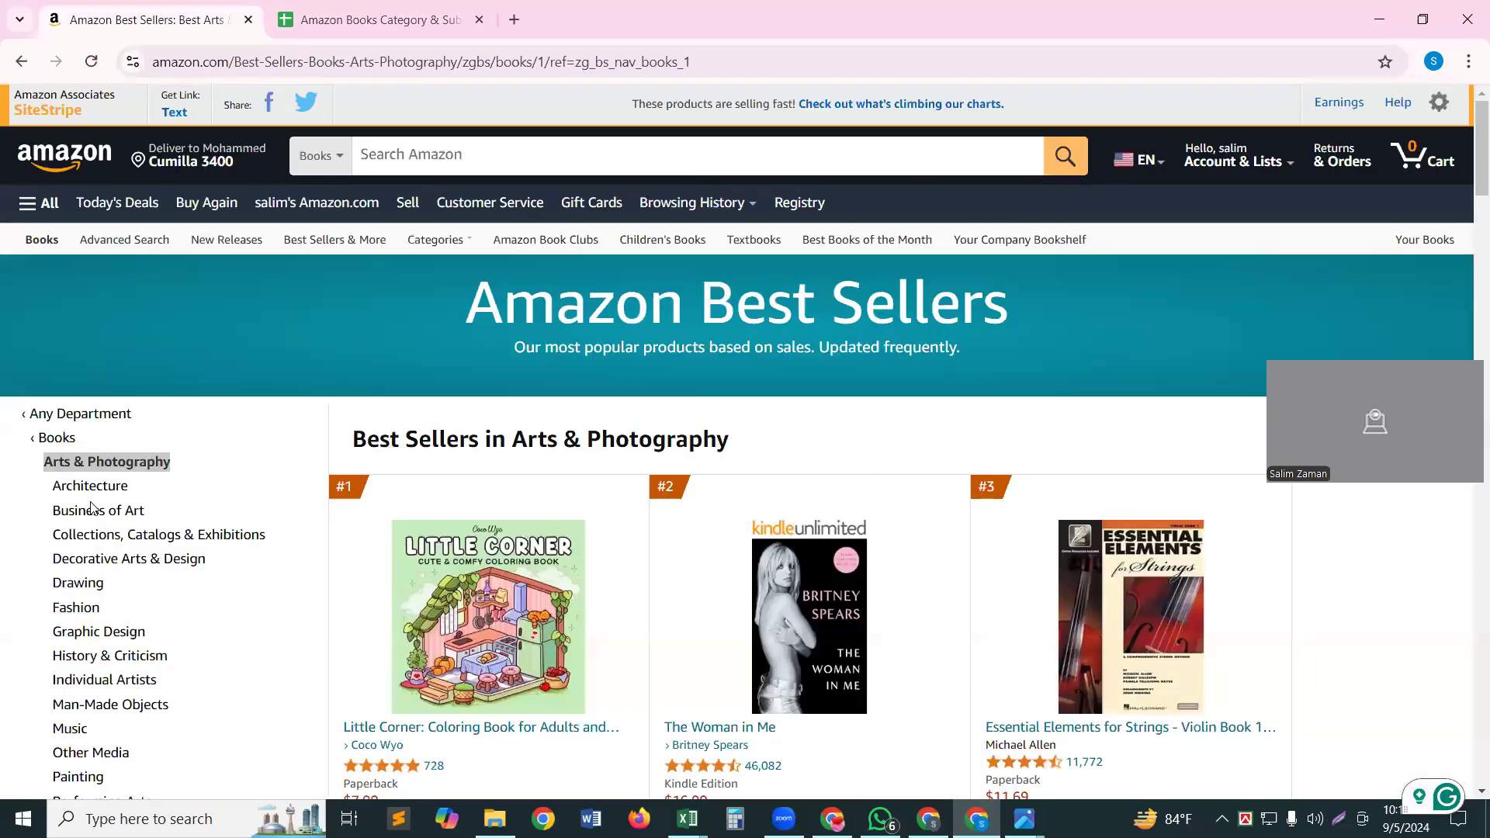
triple_click(116, 464)
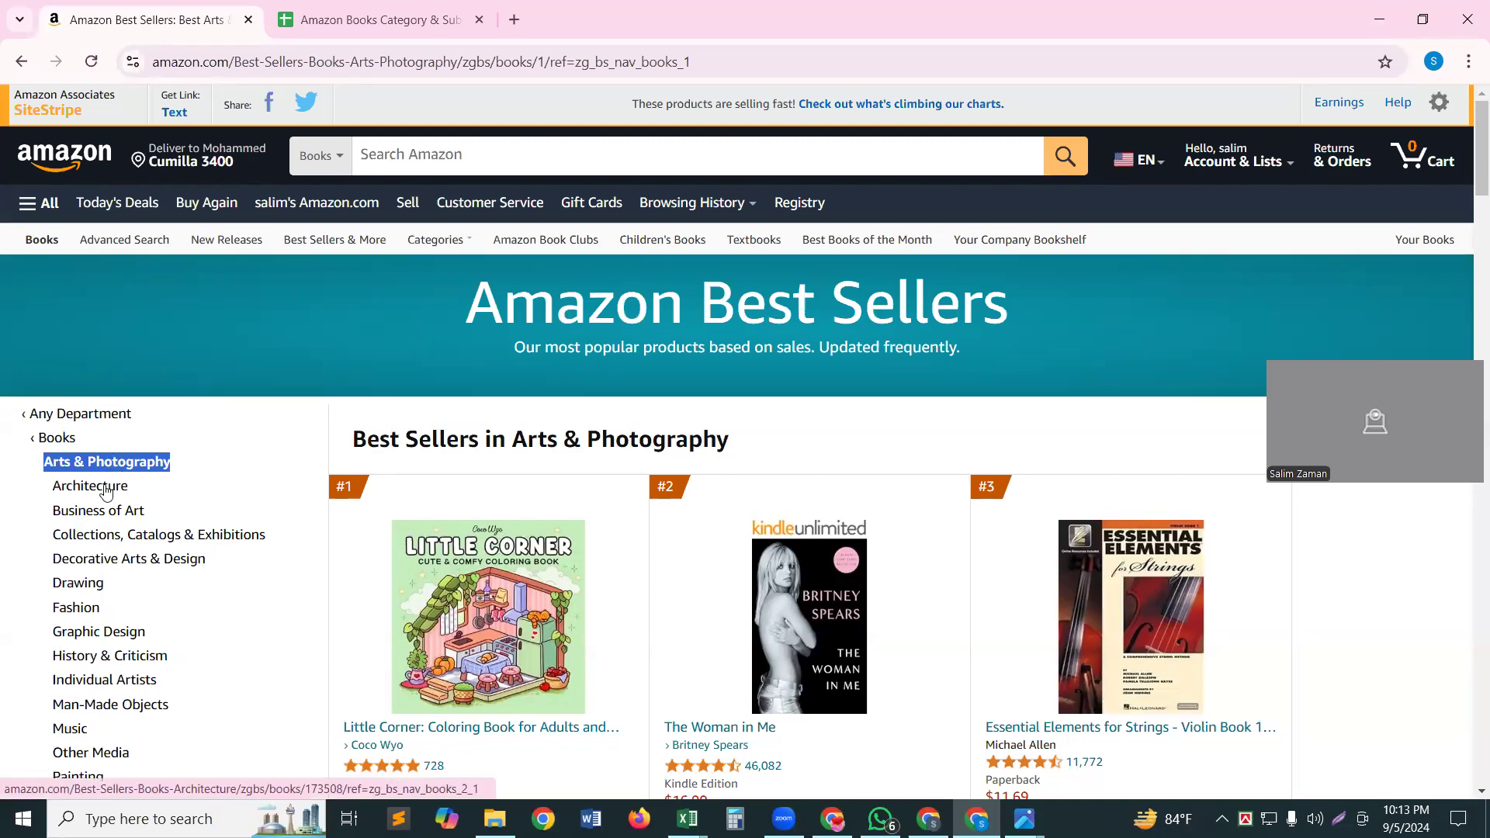
scroll(132, 610, "down", 3)
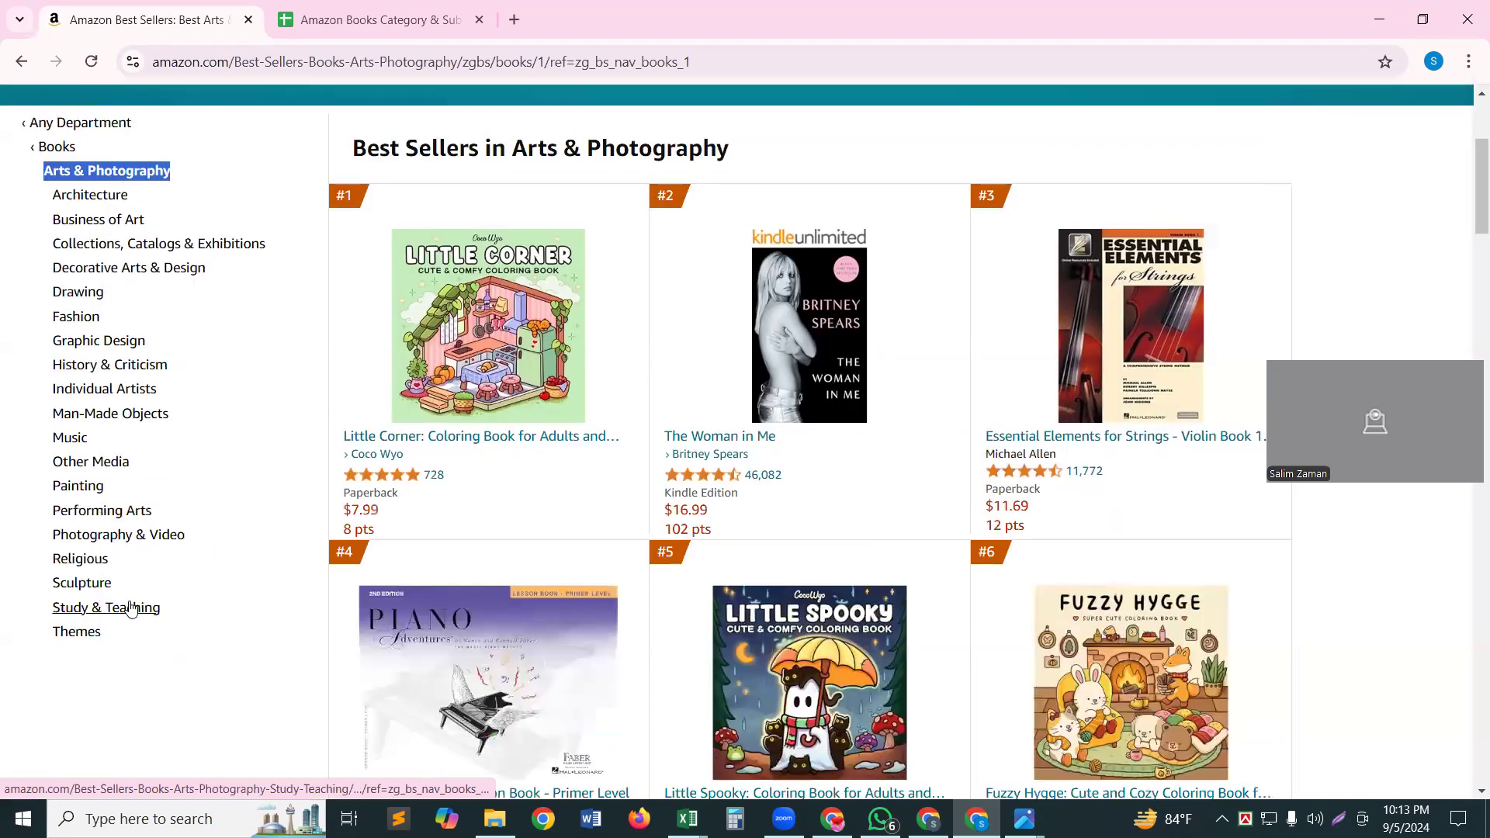
scroll(131, 608, "up", 3)
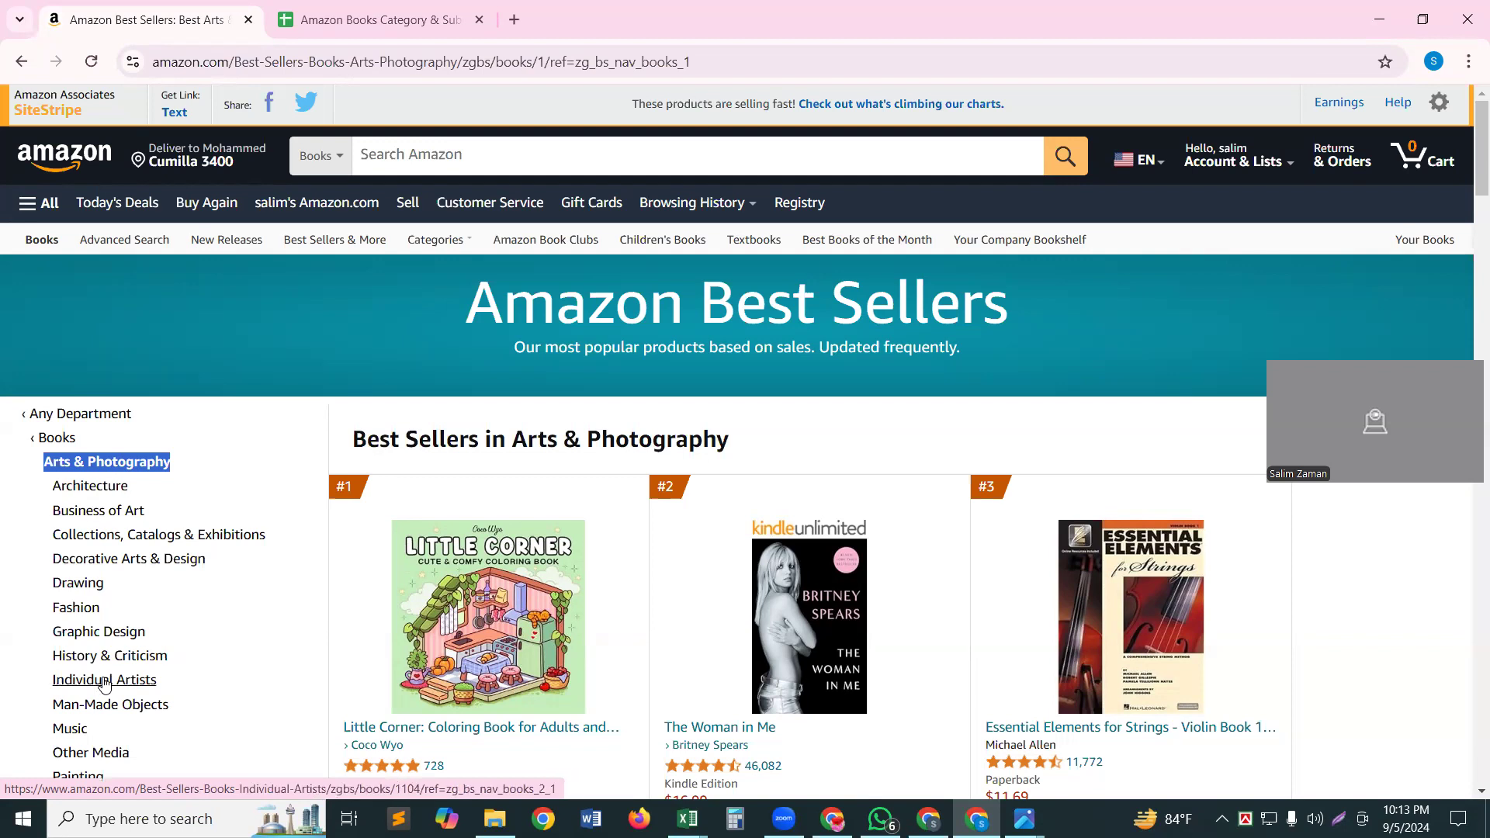
left_click(86, 494)
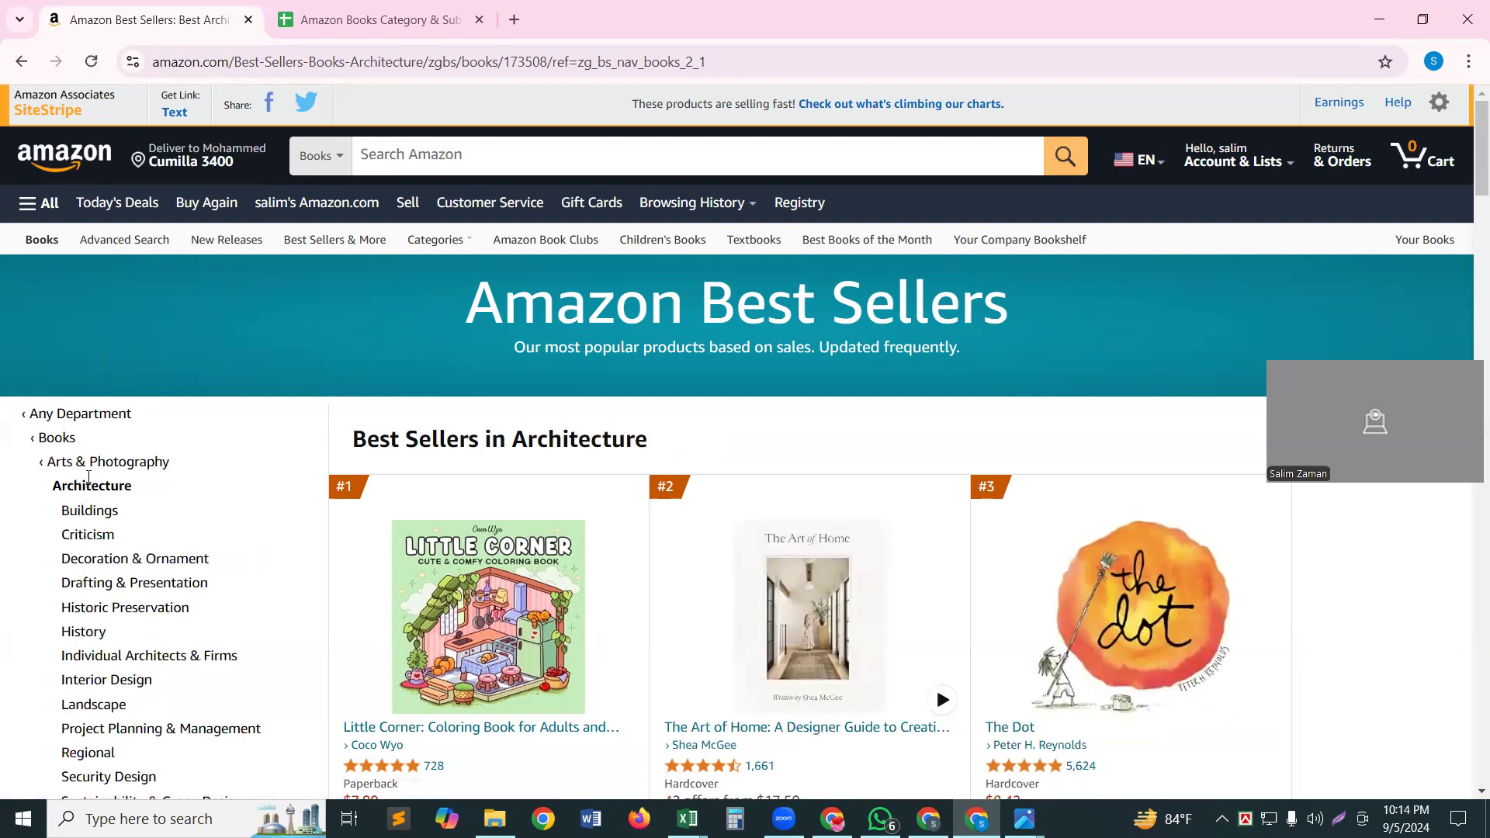
double_click(89, 488)
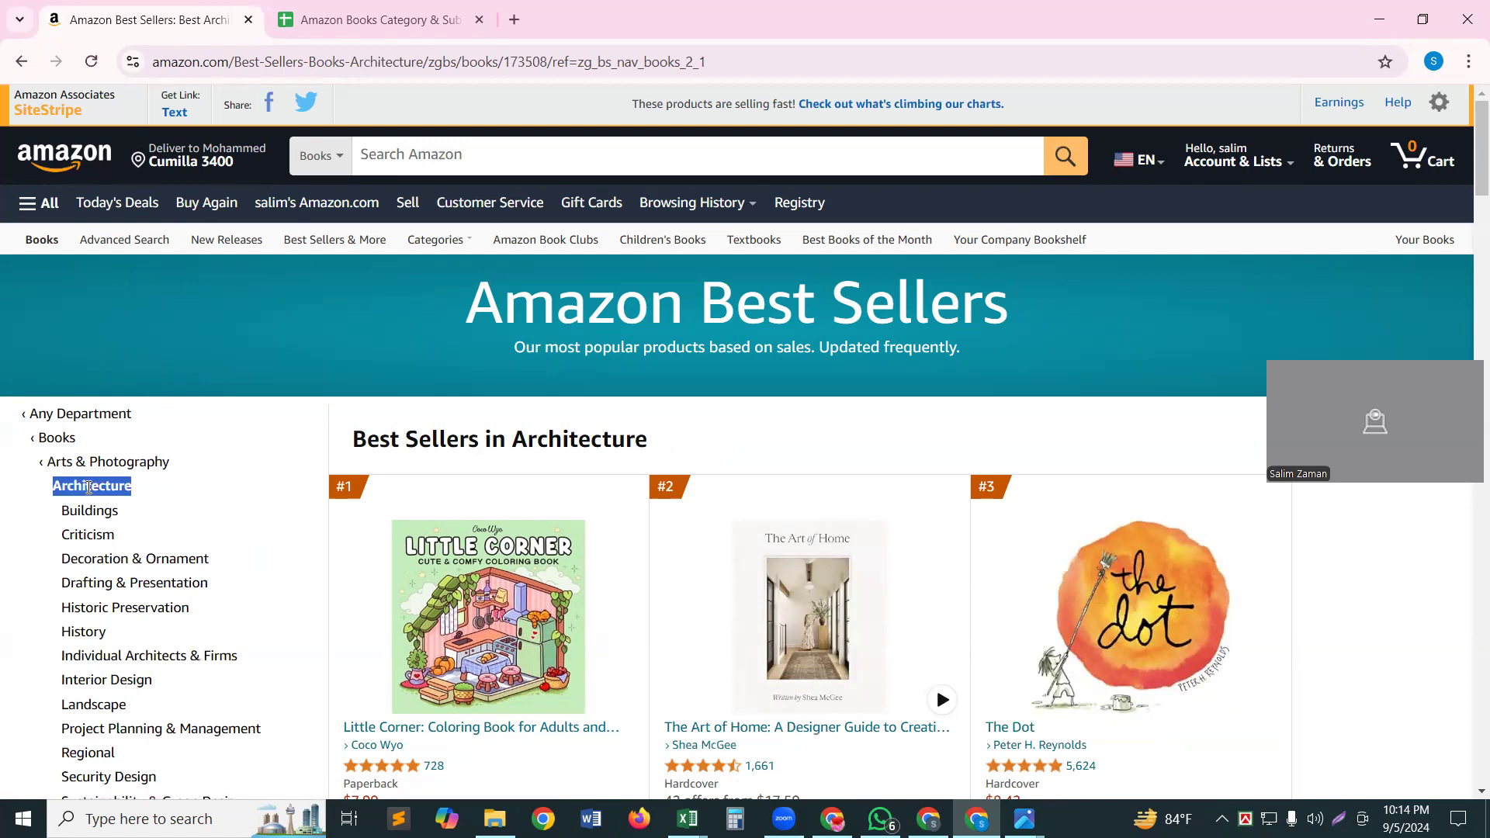
Switch to the category spreadsheet and format row 1 with font size 12, bold and dark red text
left_click(379, 26)
left_click(359, 252)
double_click(359, 253)
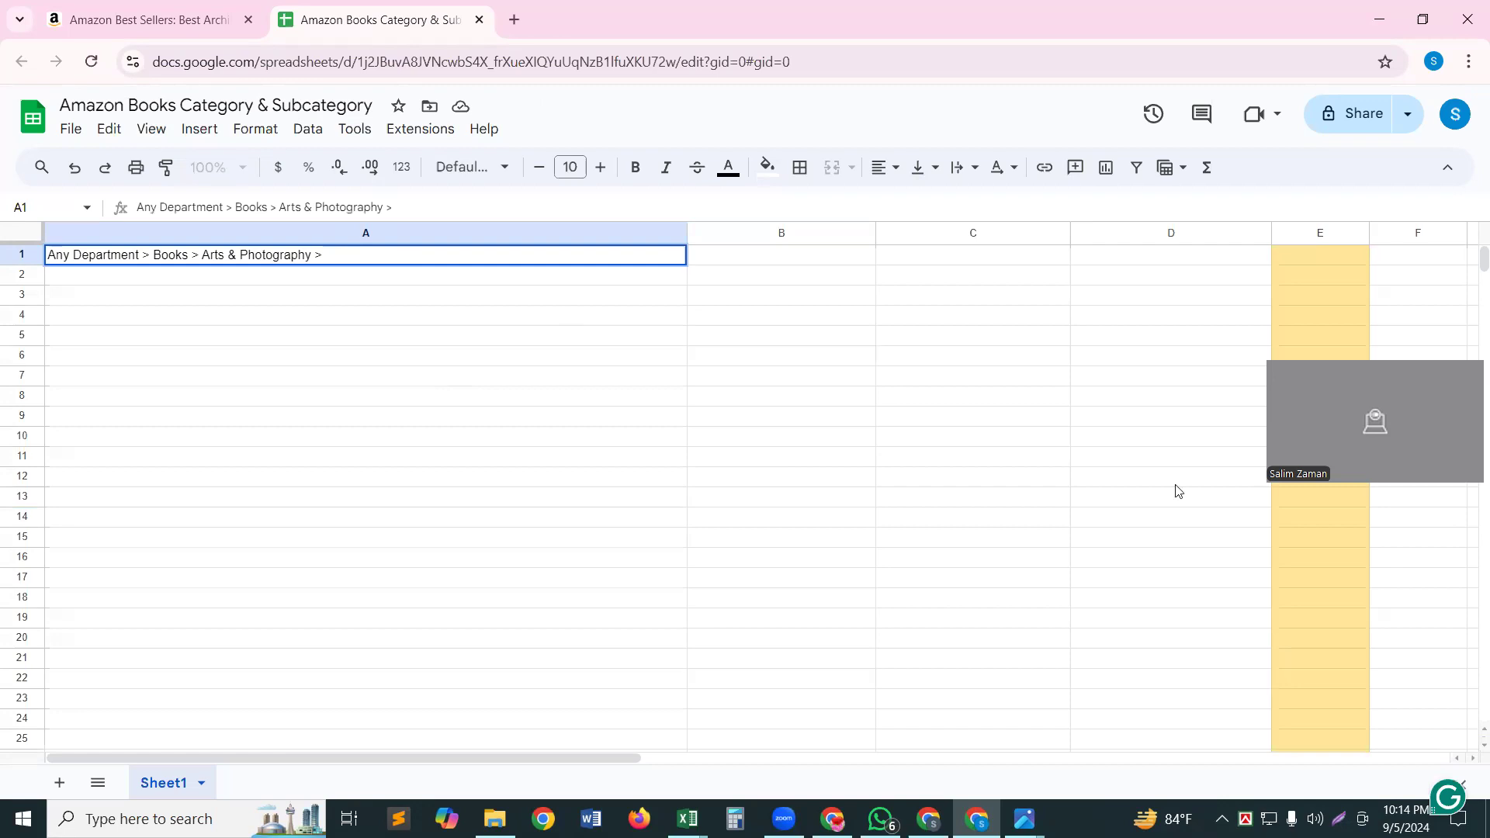
left_click(12, 256)
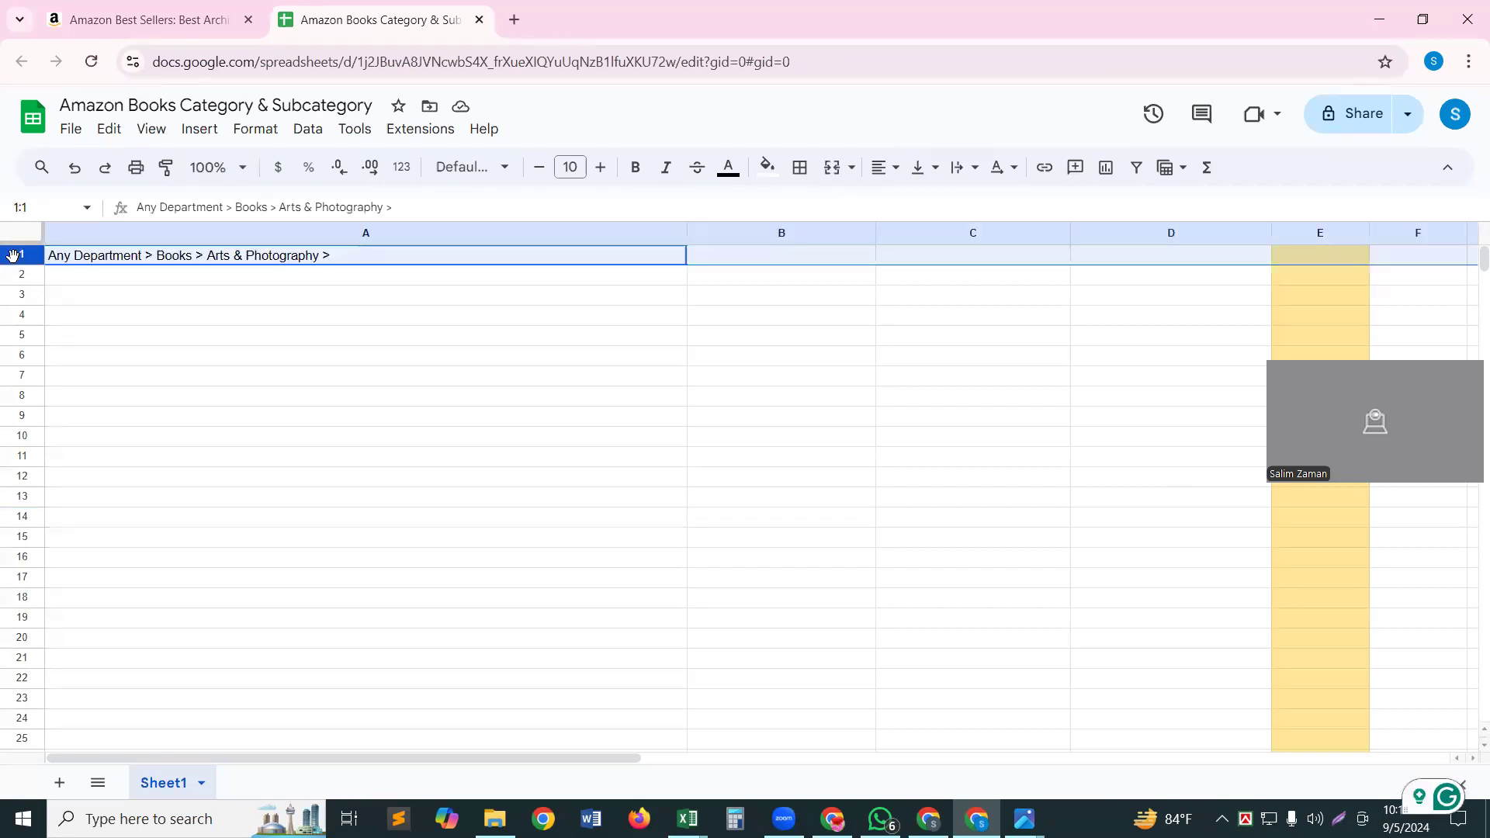
left_click(600, 167)
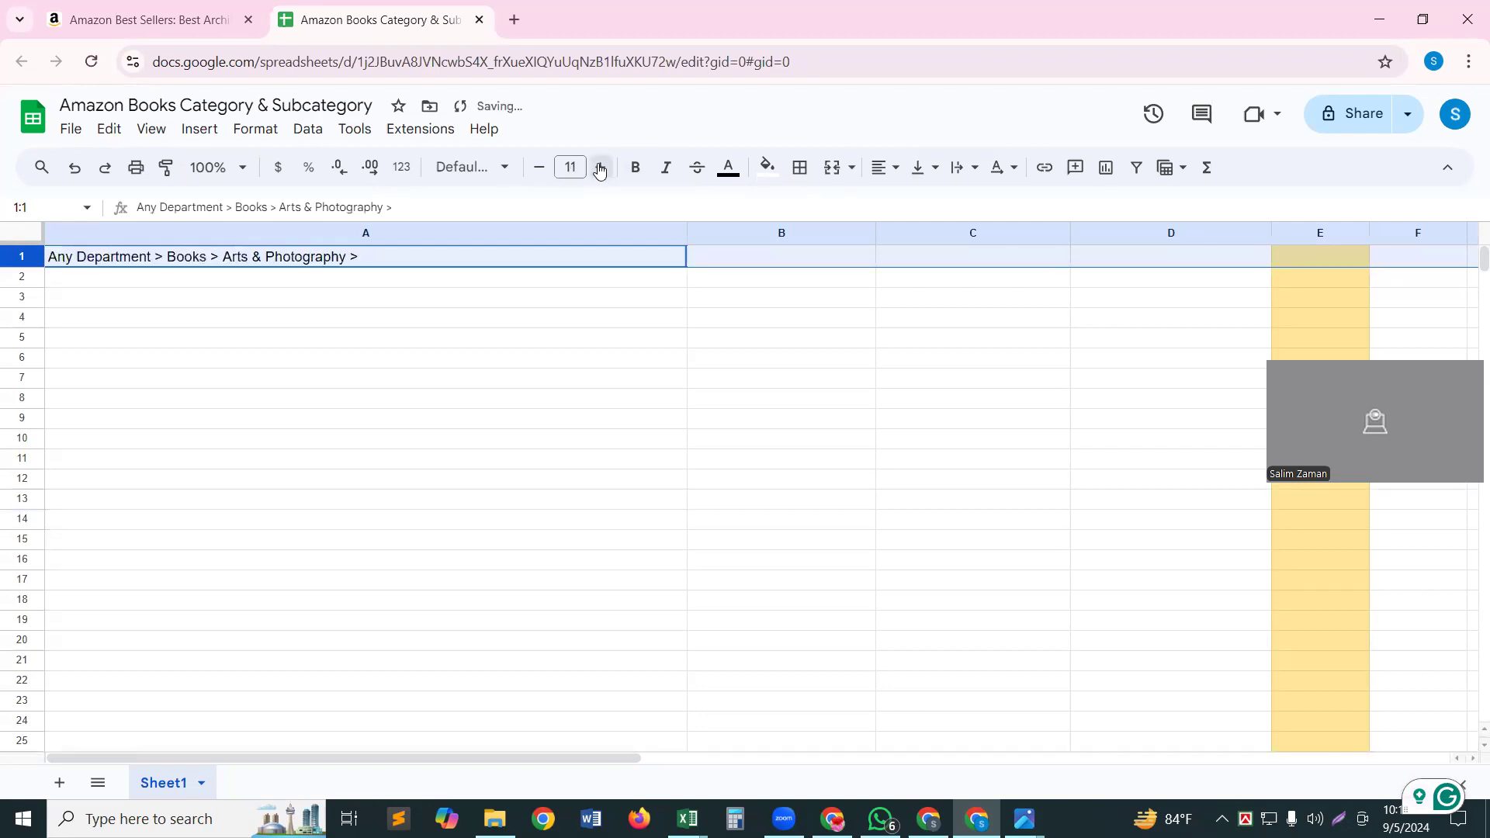
left_click(601, 168)
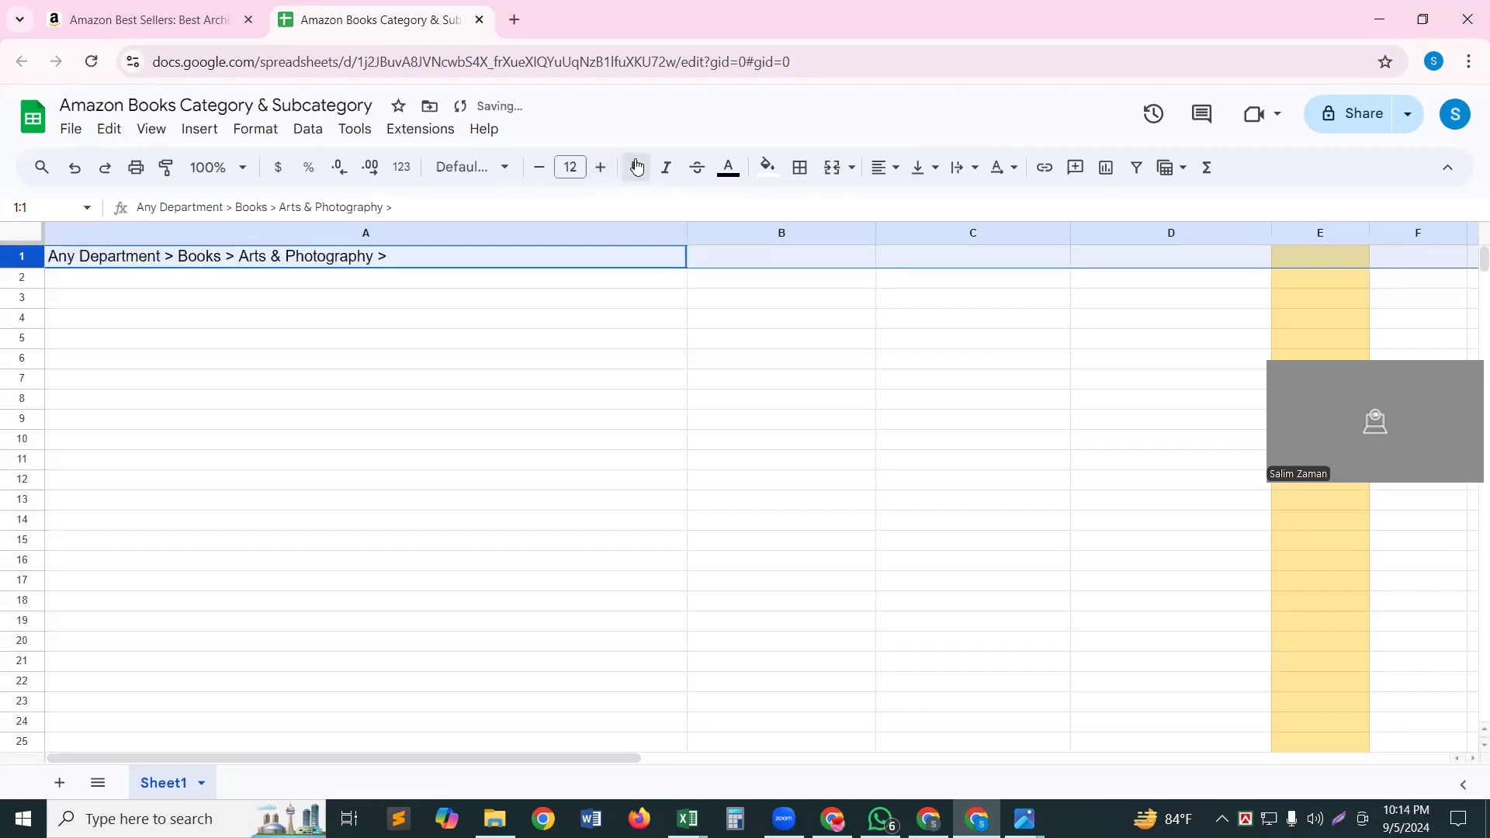
left_click(636, 166)
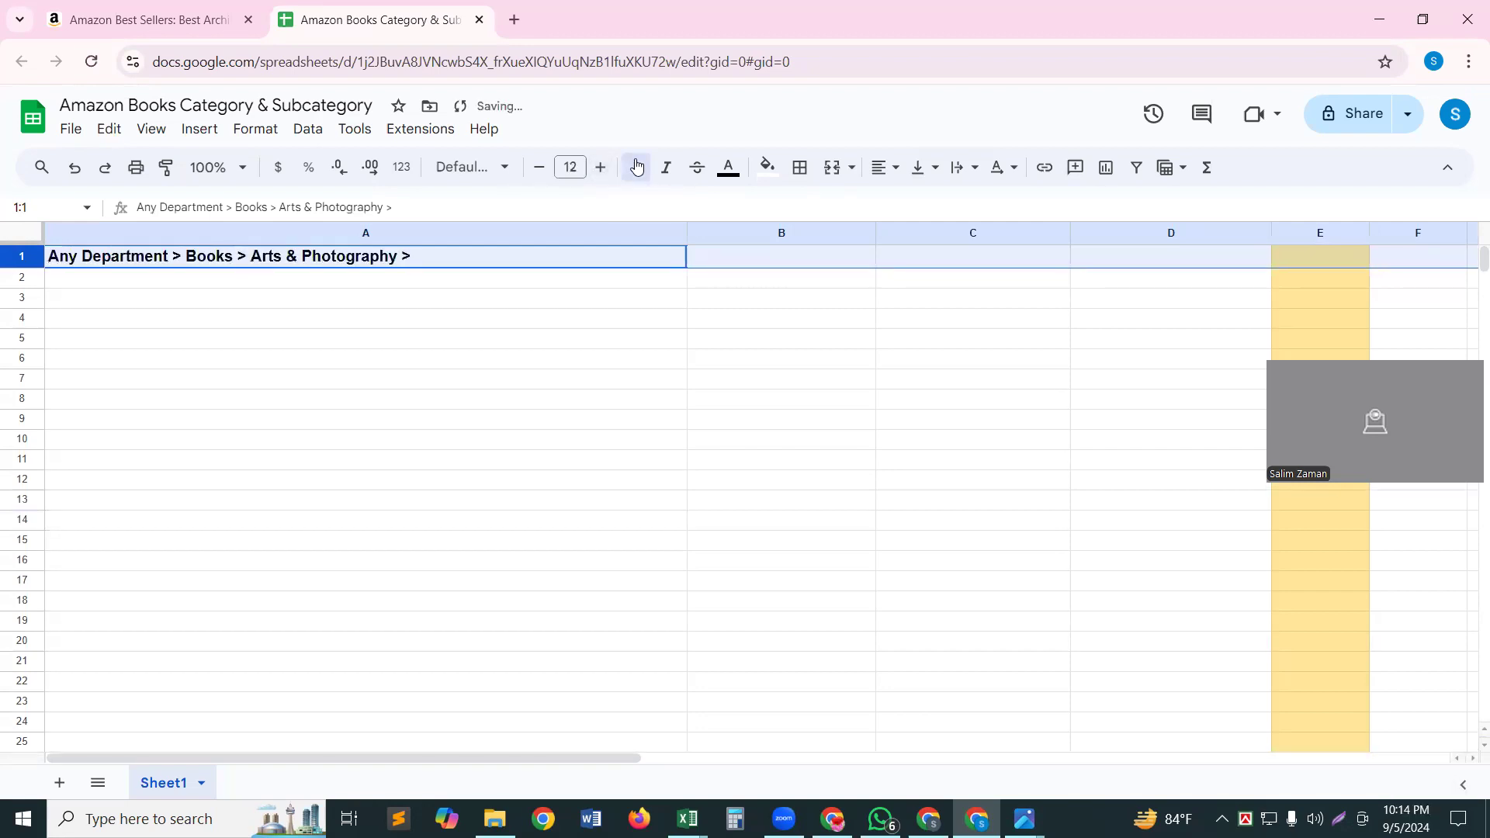
left_click(734, 175)
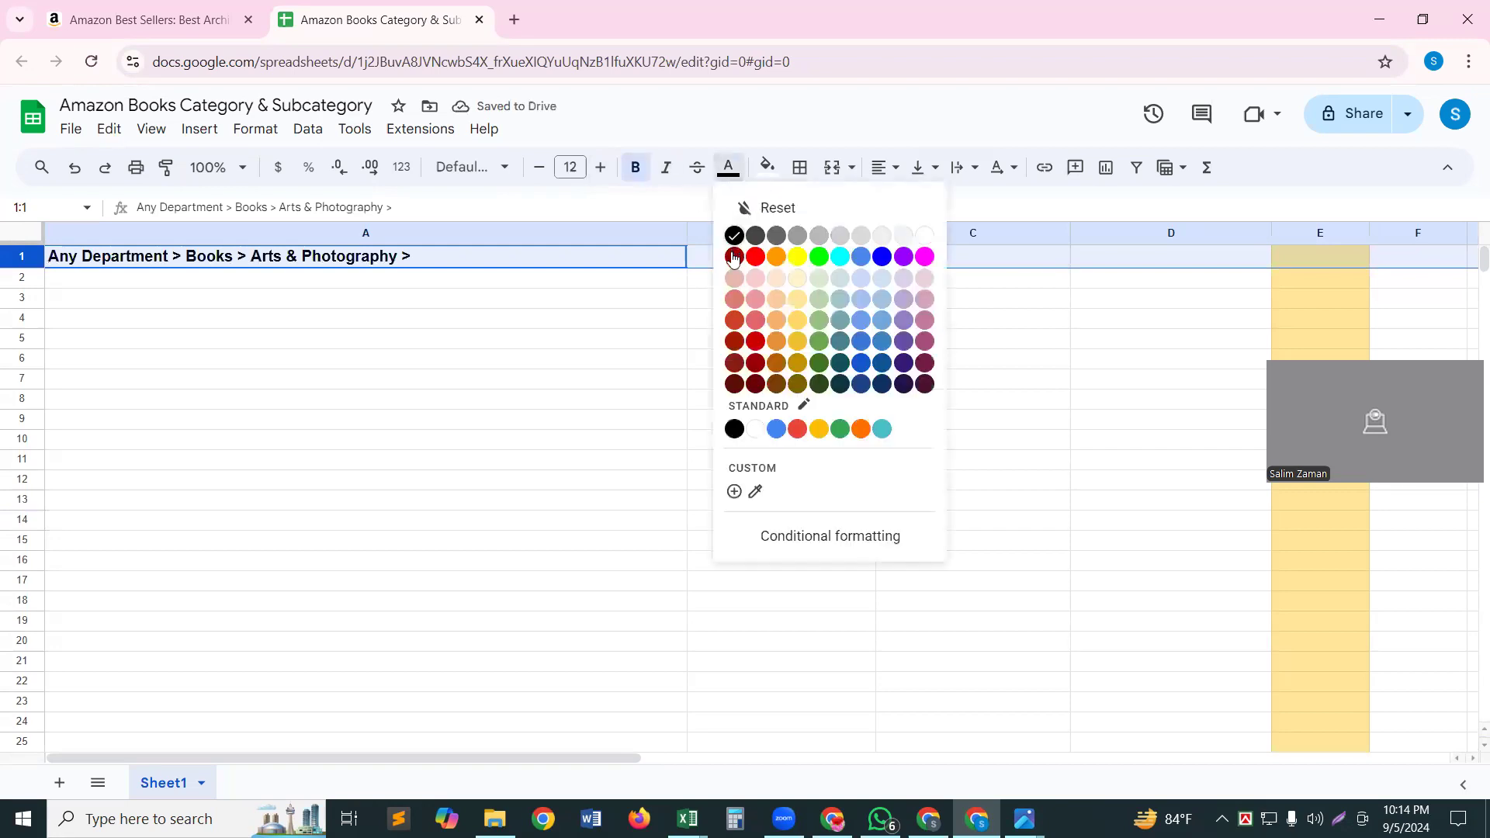
left_click(734, 257)
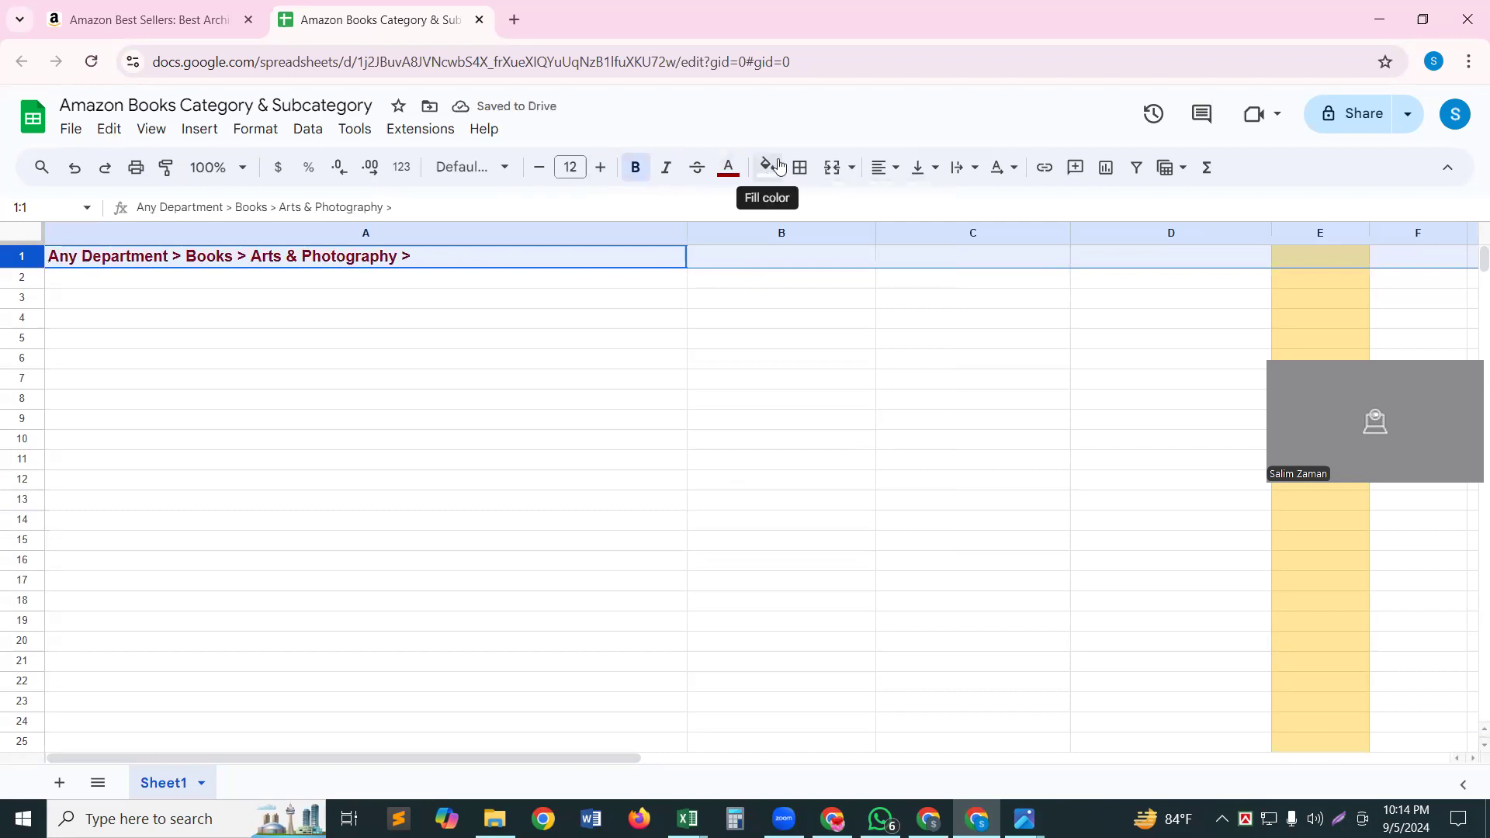
Fill cell A1, which holds the category path, with light green
left_click(768, 168)
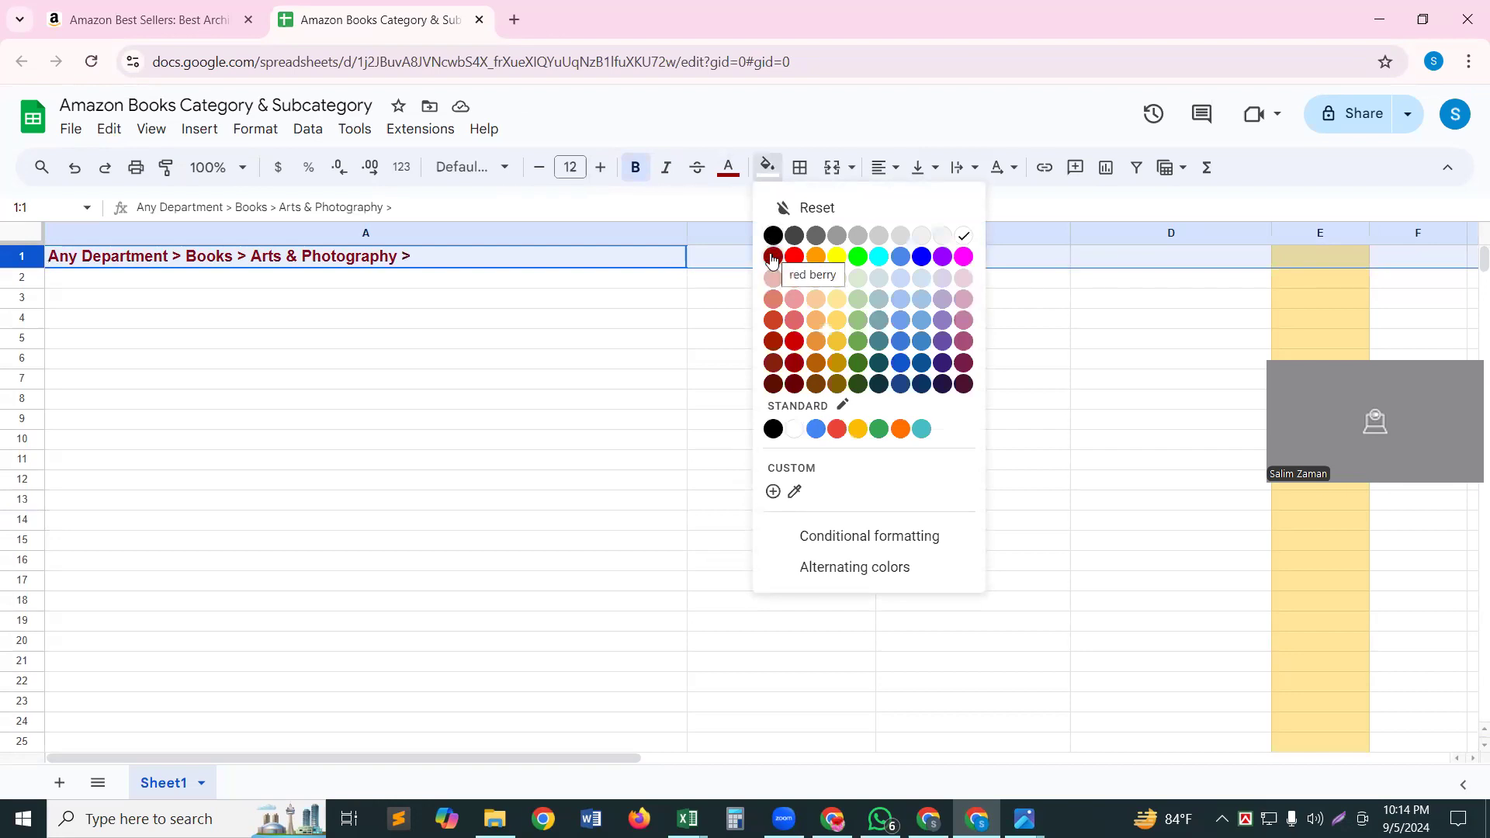
left_click(660, 347)
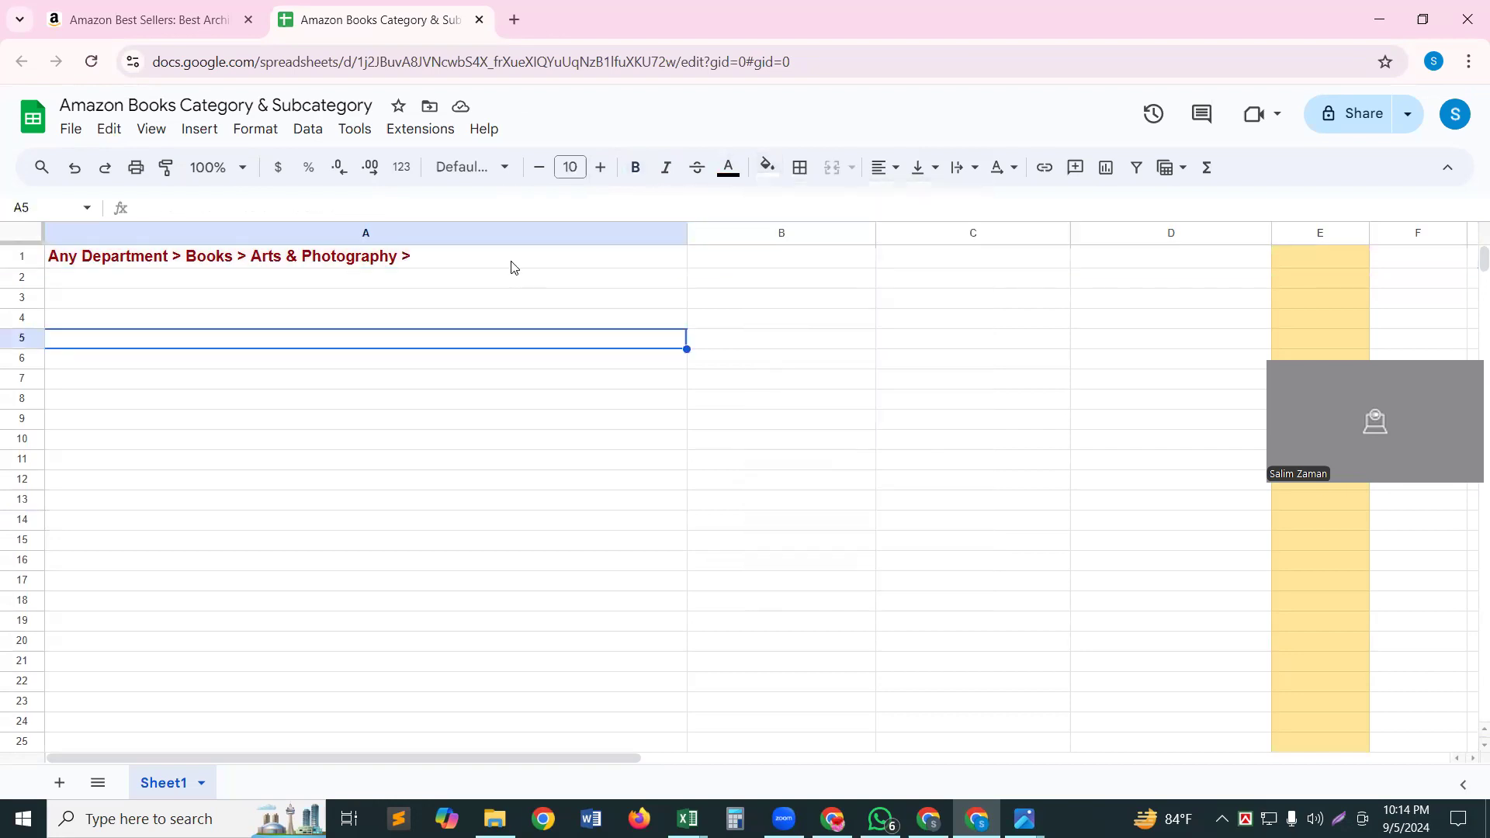
left_click(510, 263)
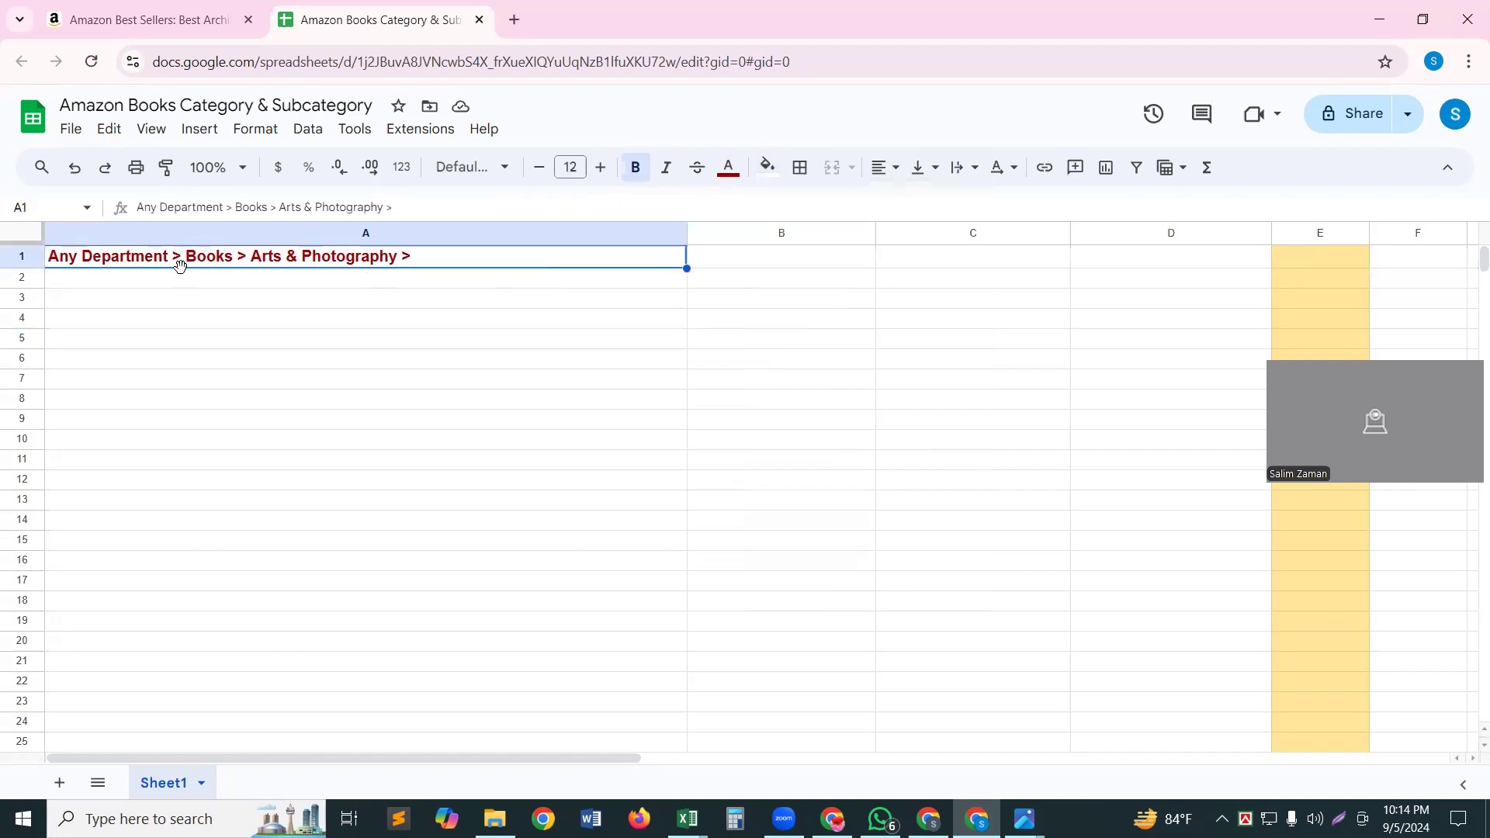
left_click(779, 176)
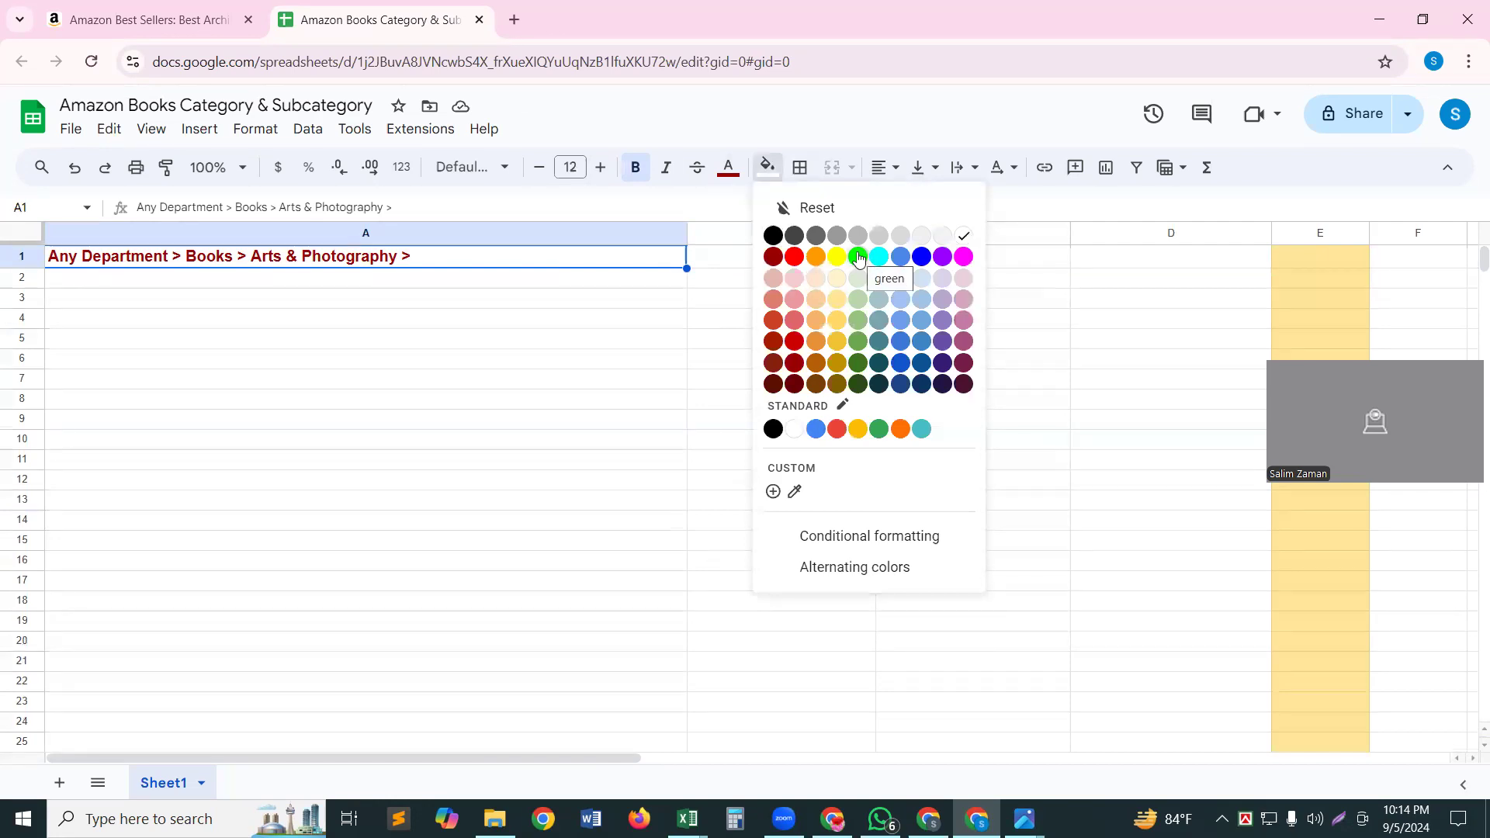
left_click(860, 322)
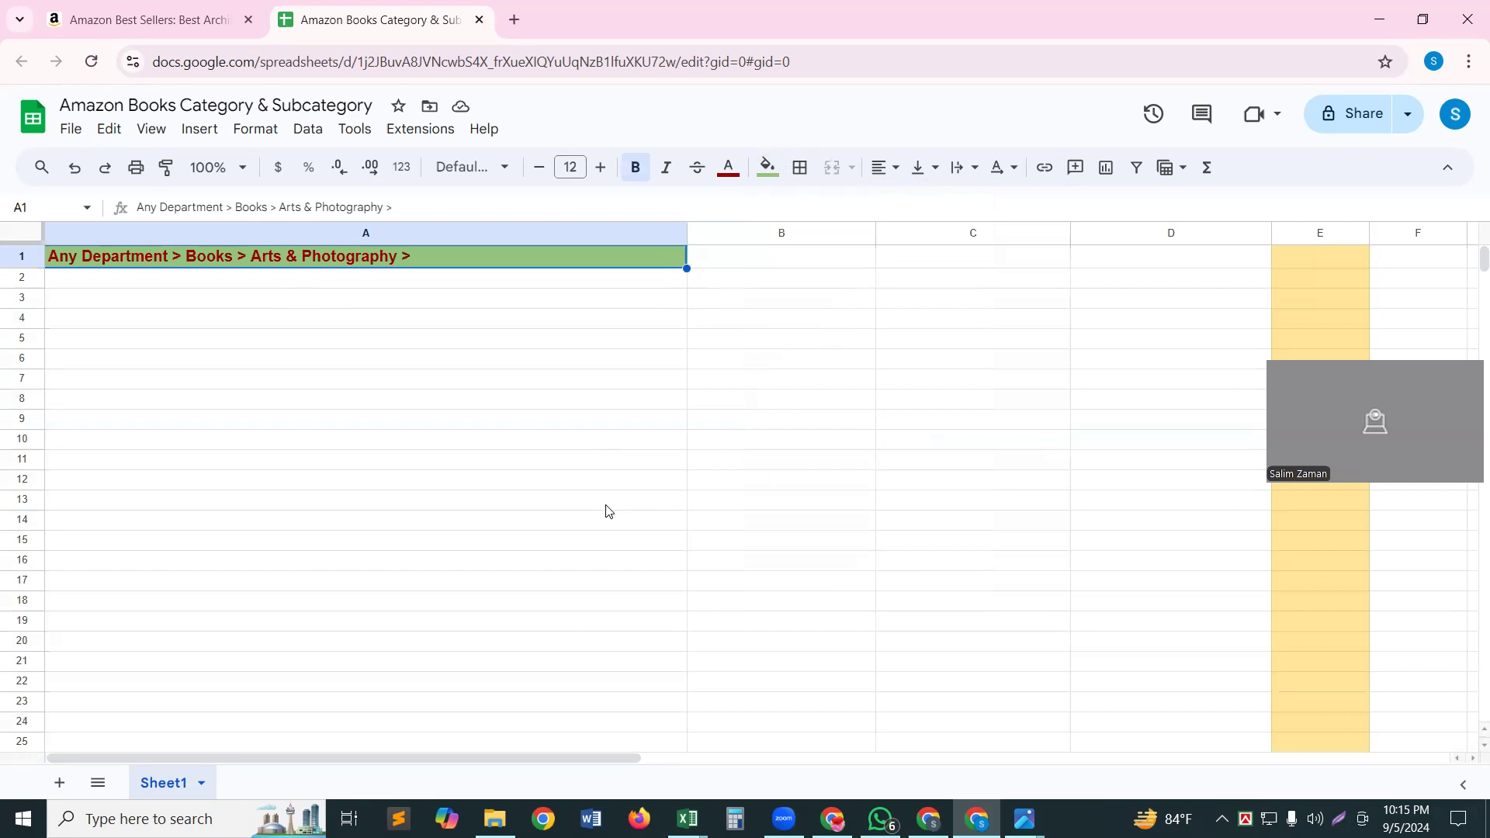
Merge cells A1 through D1 into one cell for the category path
key("shift+Right")
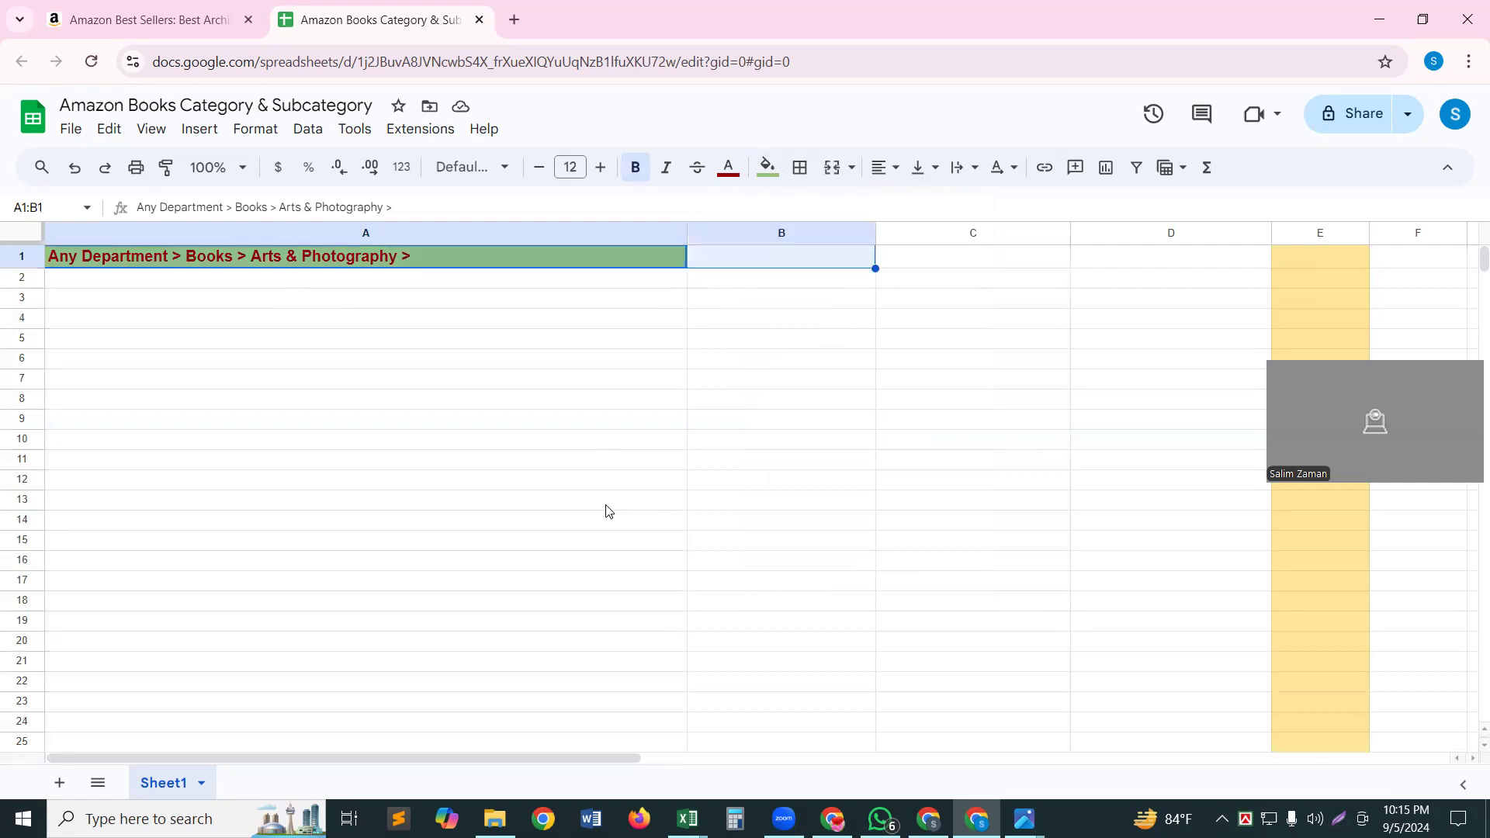
key("shift+Right")
key("shift+Right")
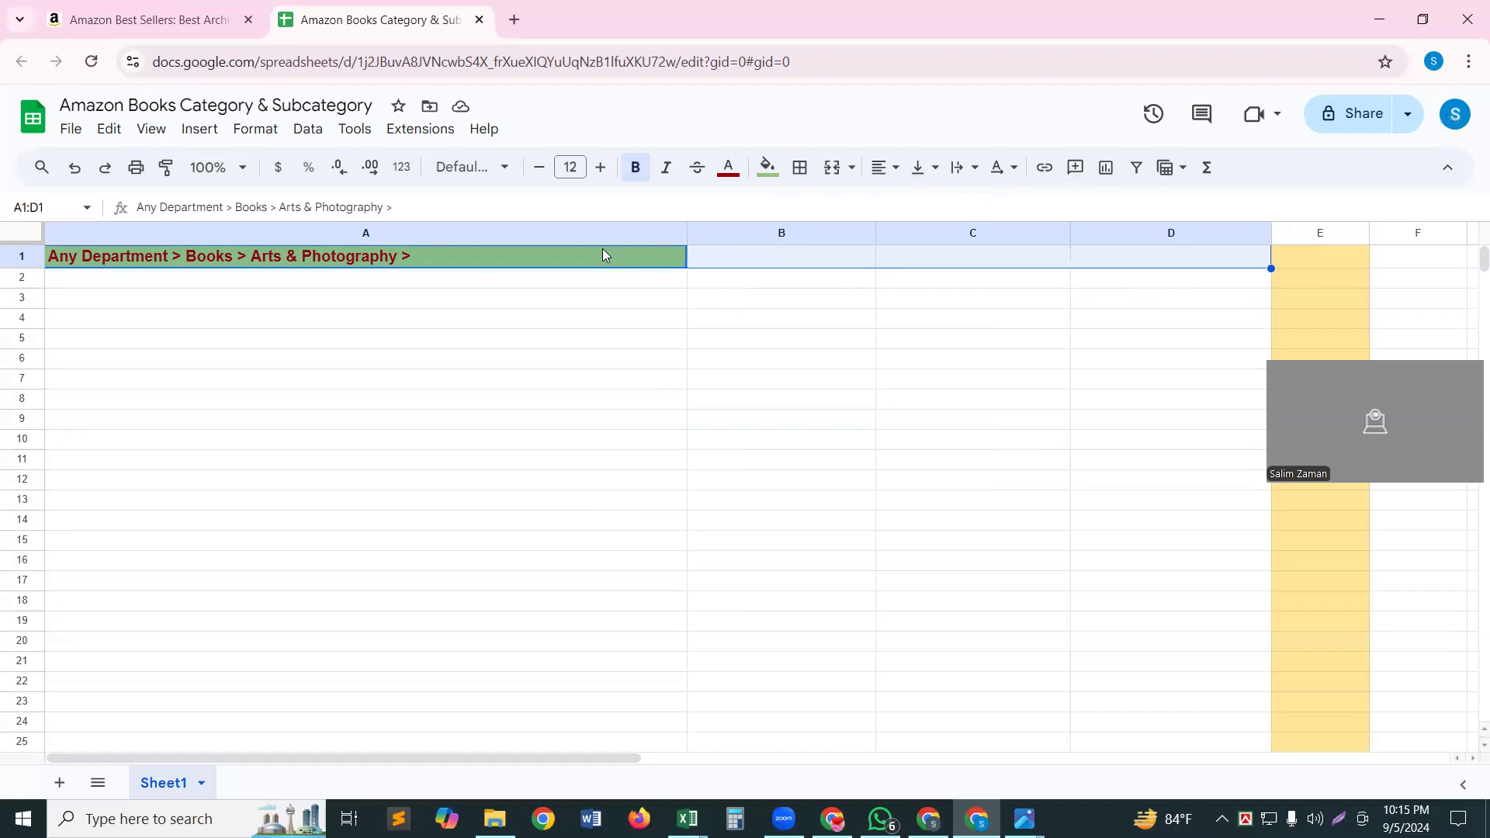
left_click(855, 167)
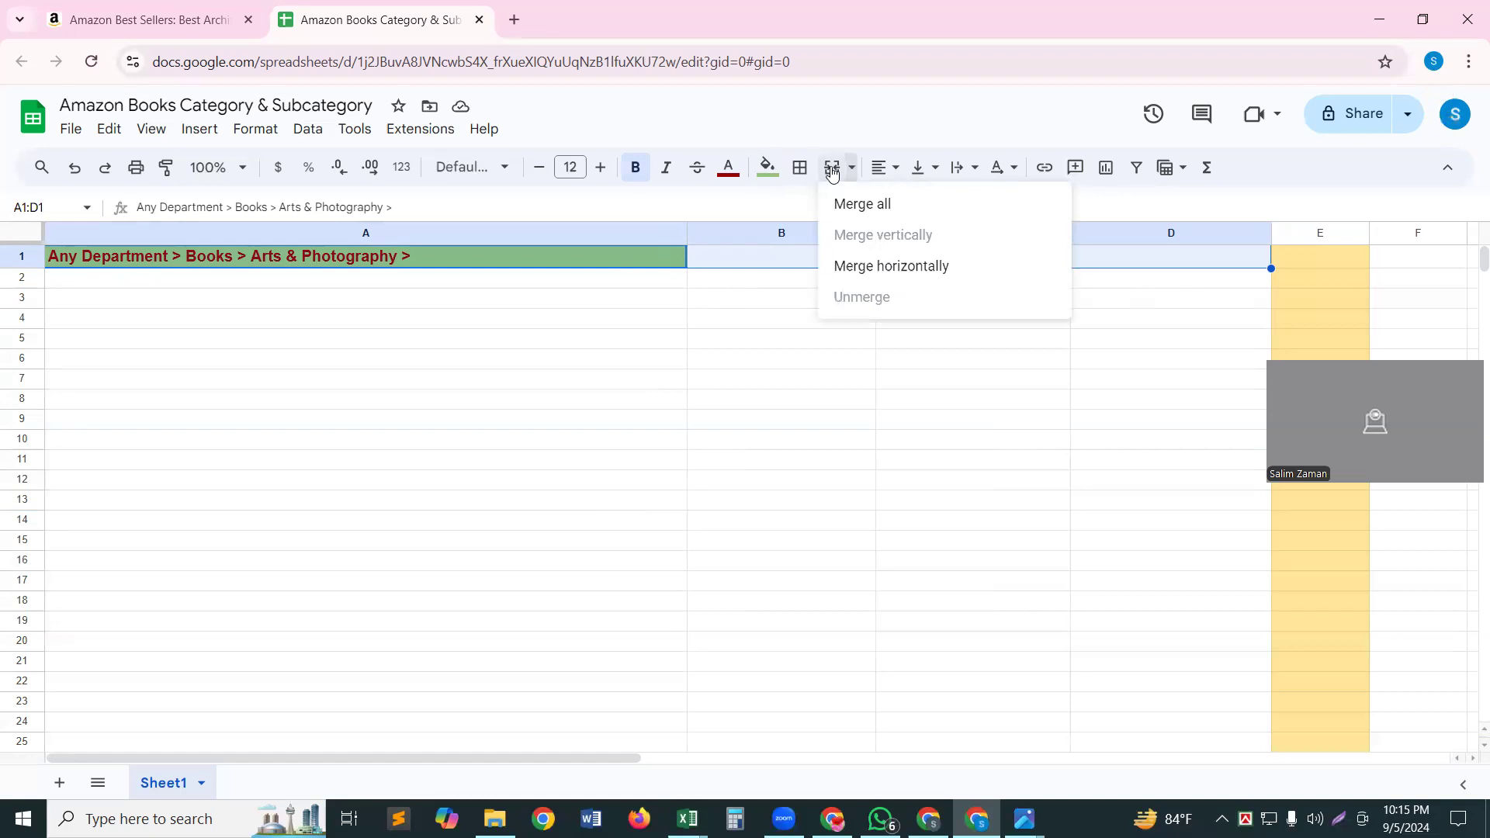
left_click(832, 167)
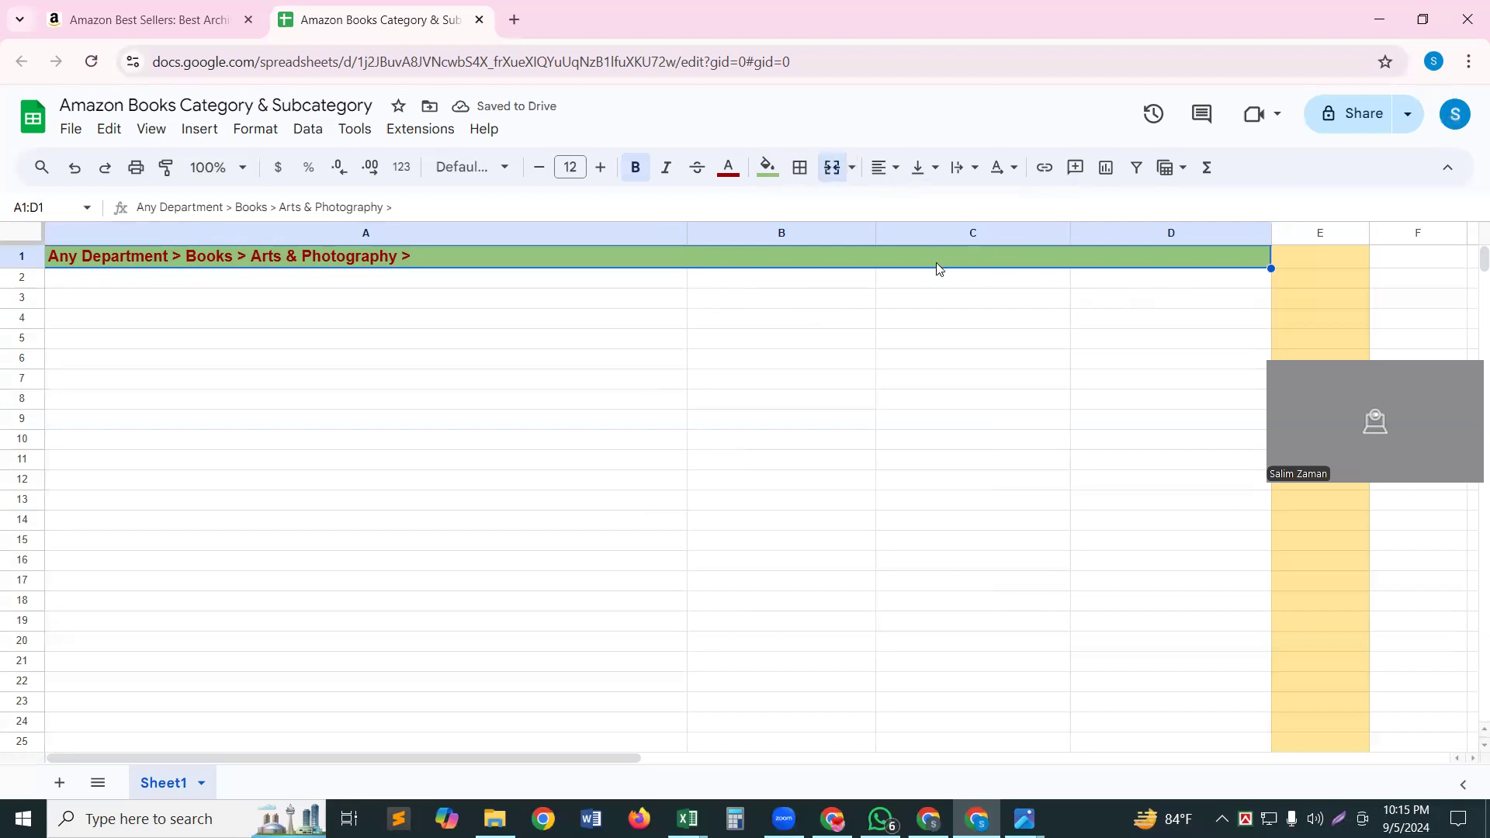
left_click(748, 282)
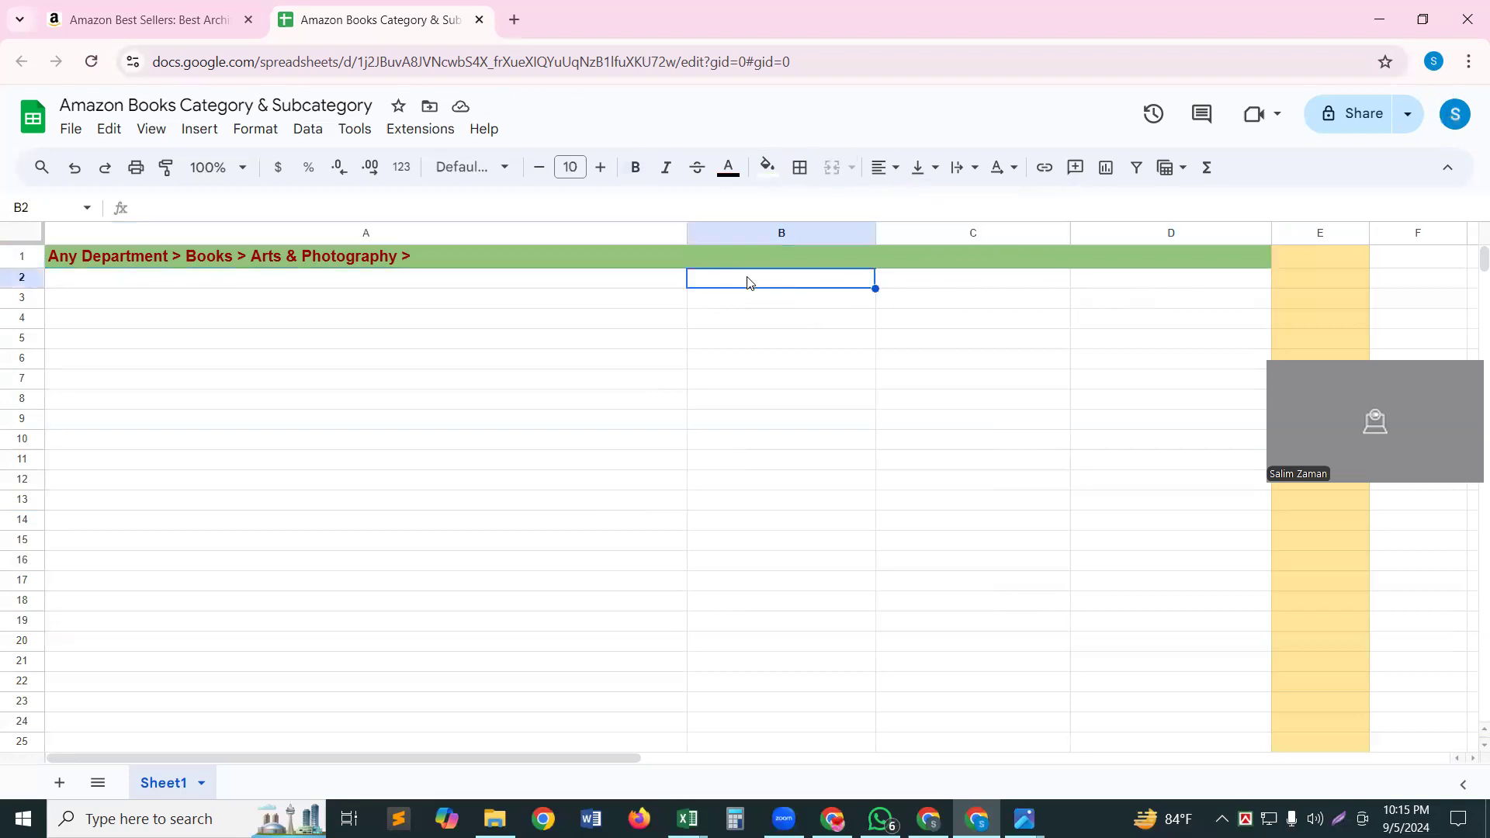
Fill the merged path cell A1:D1 down through row 33
left_click(746, 258)
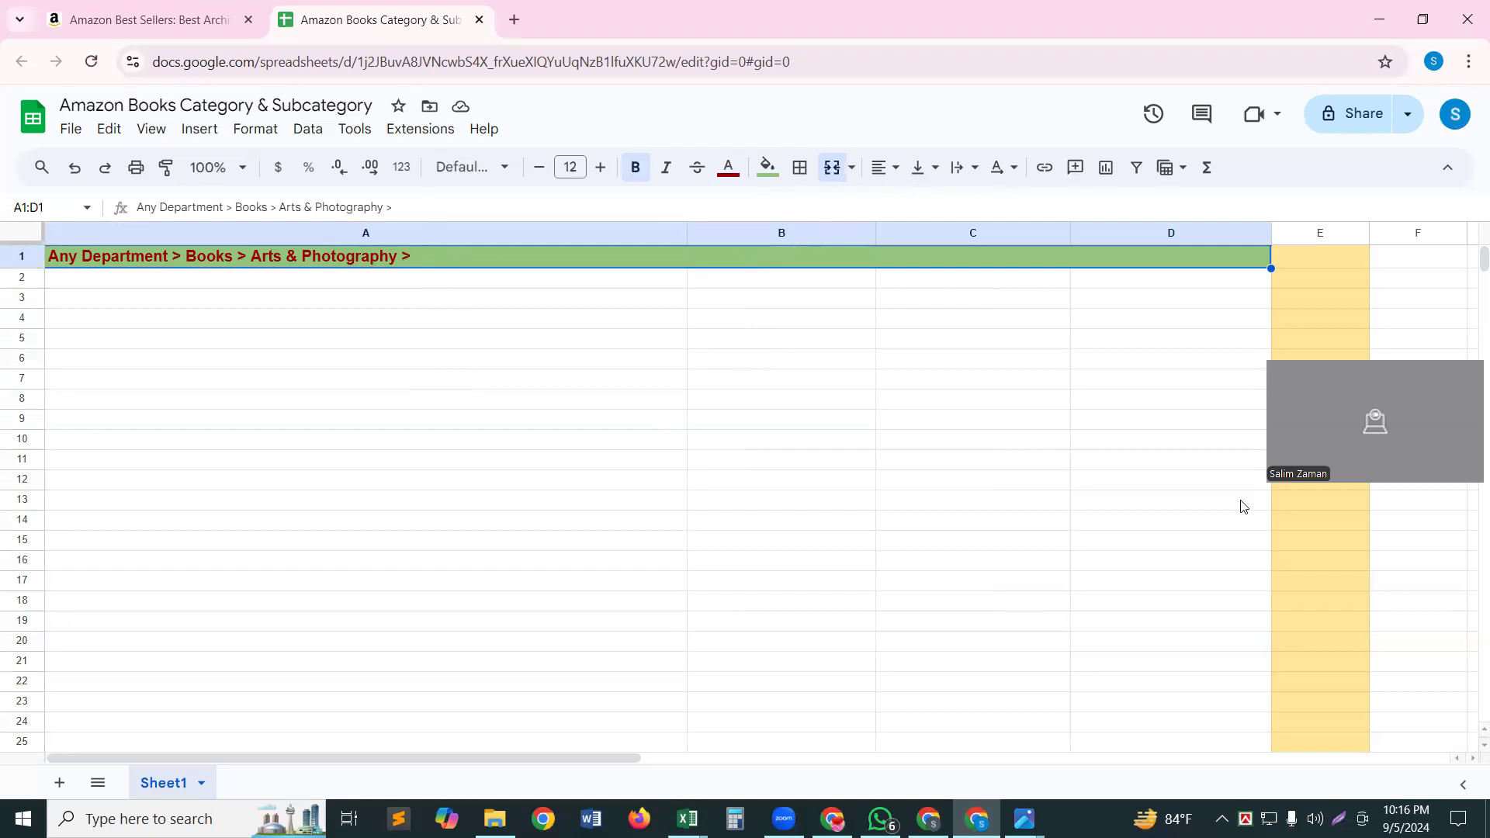
left_click(772, 339)
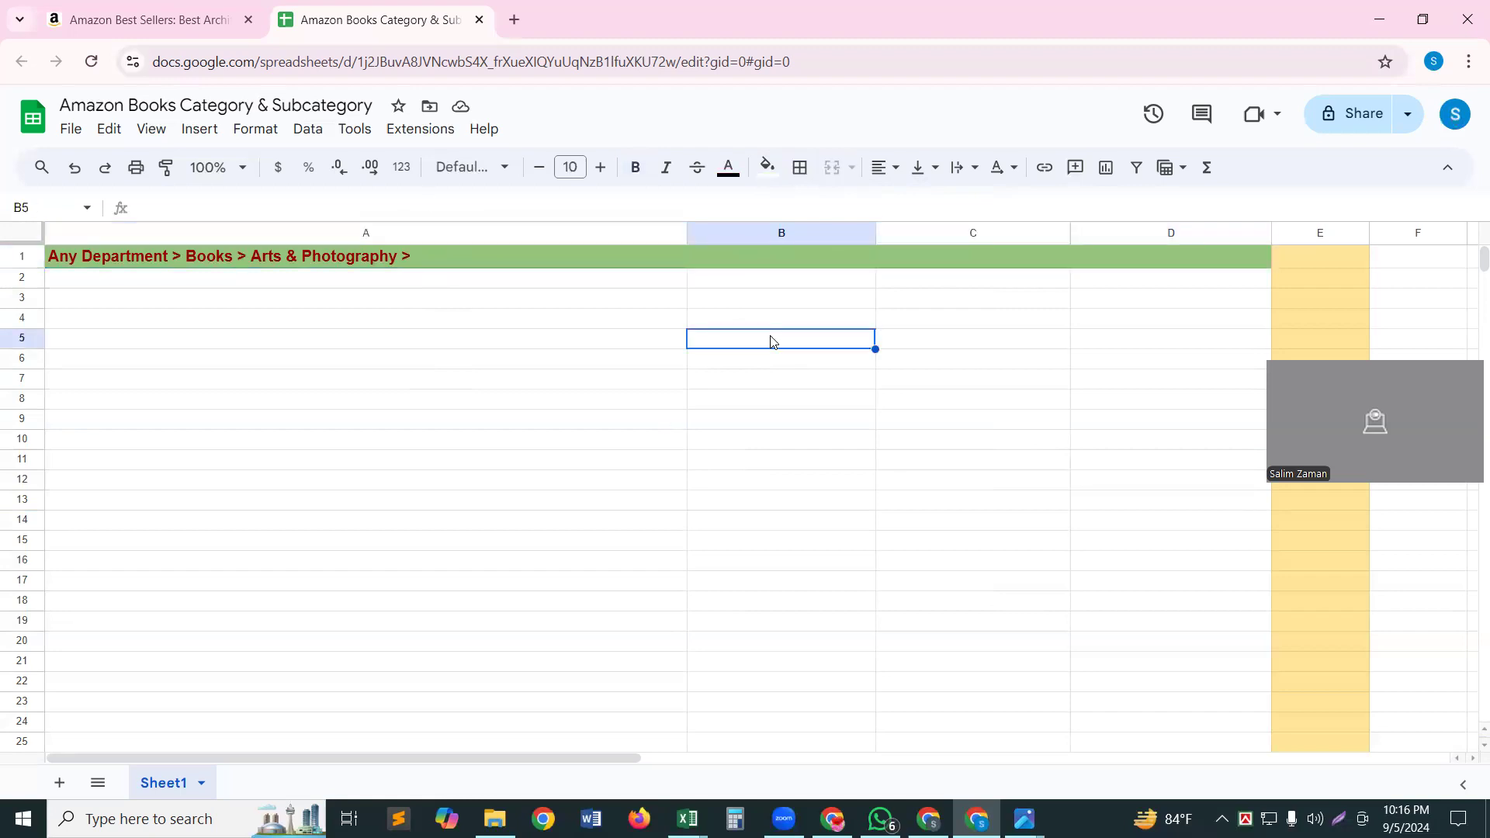
left_click(980, 262)
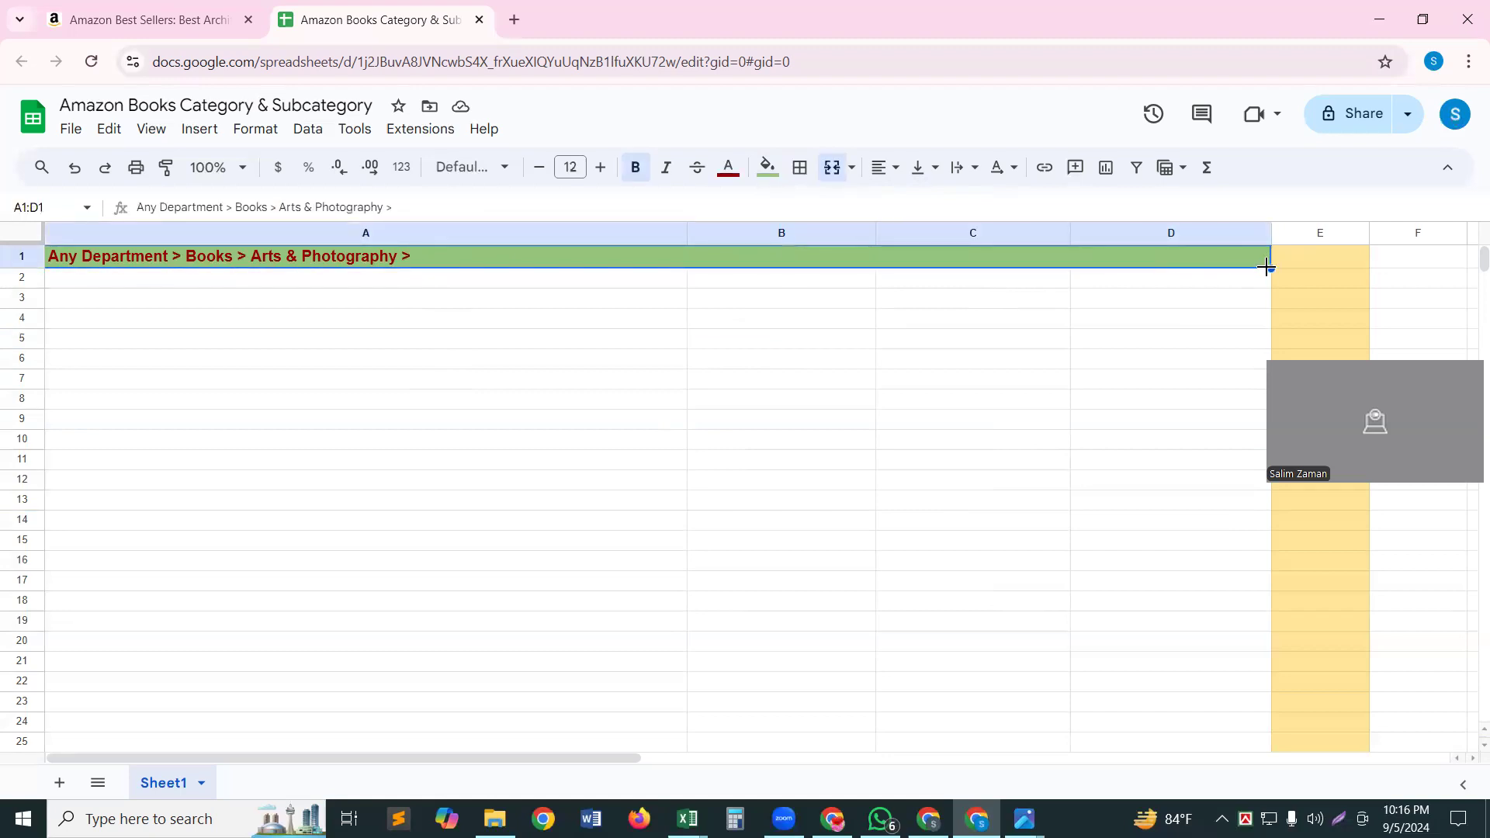
left_click_drag(1268, 268, 1273, 783)
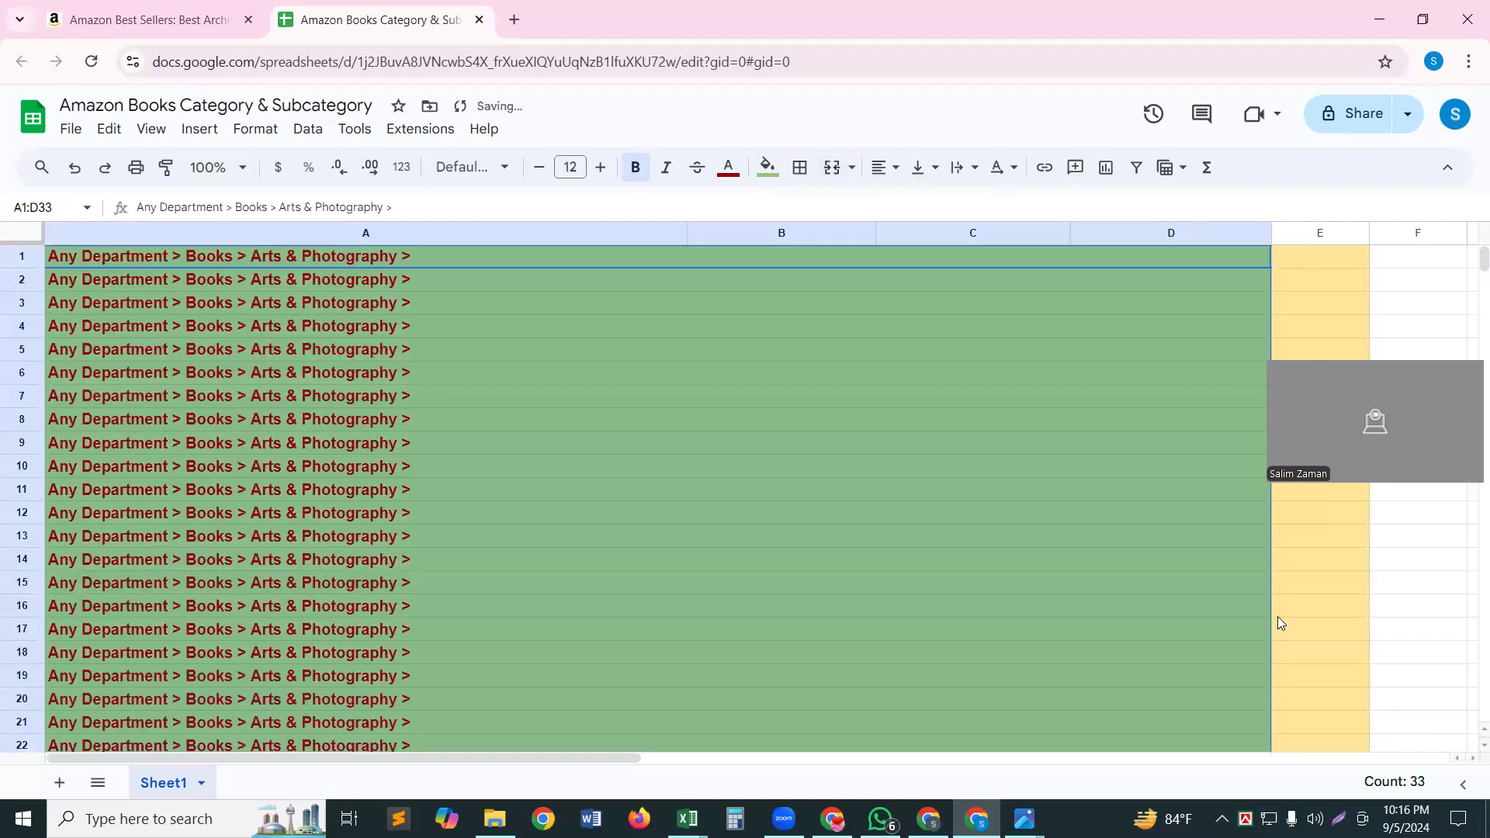
left_click(1181, 537)
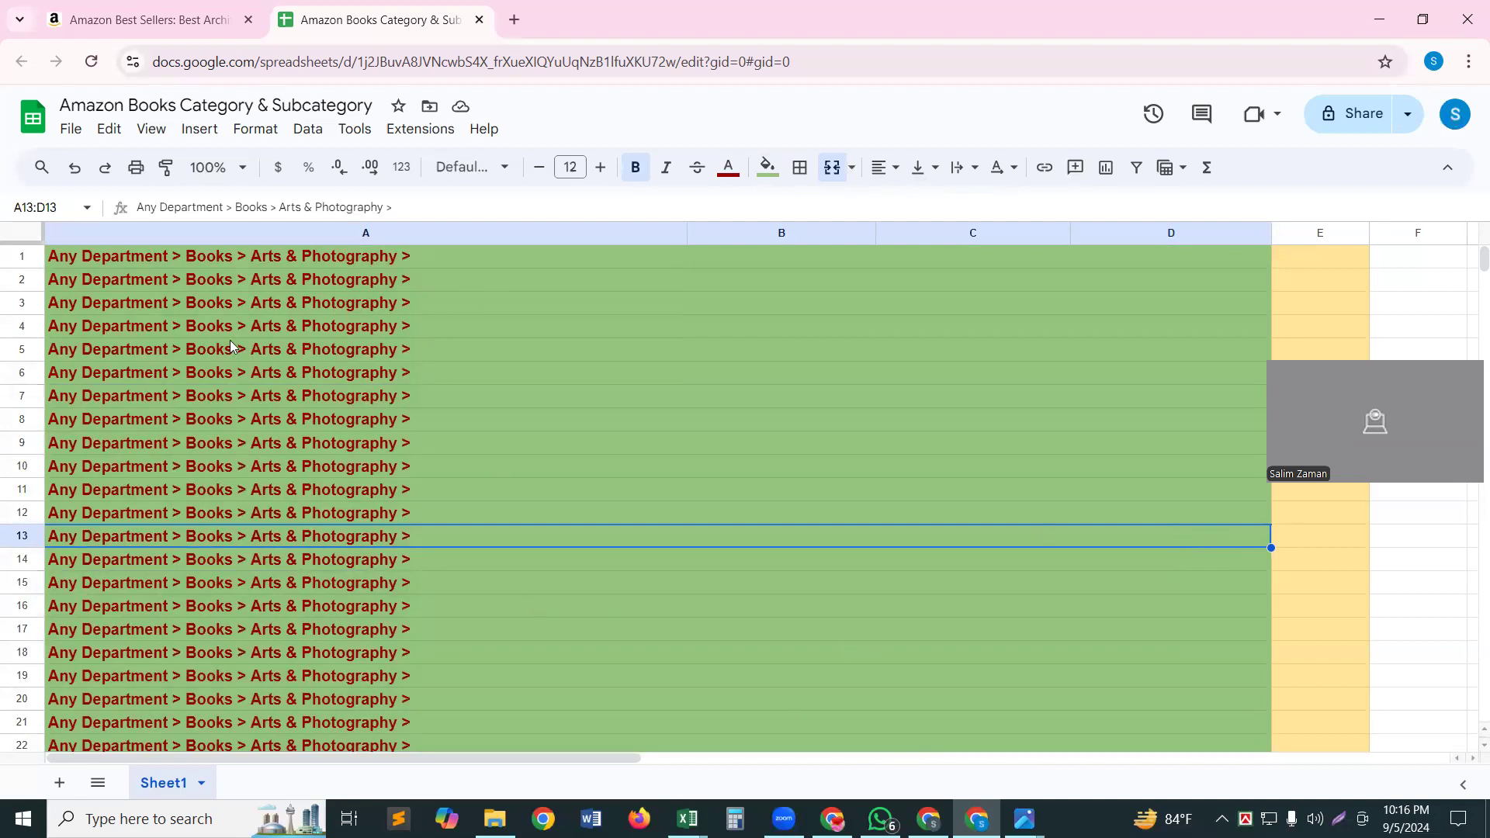
Append "Architecture" to the end of the category path in row 1
double_click(415, 253)
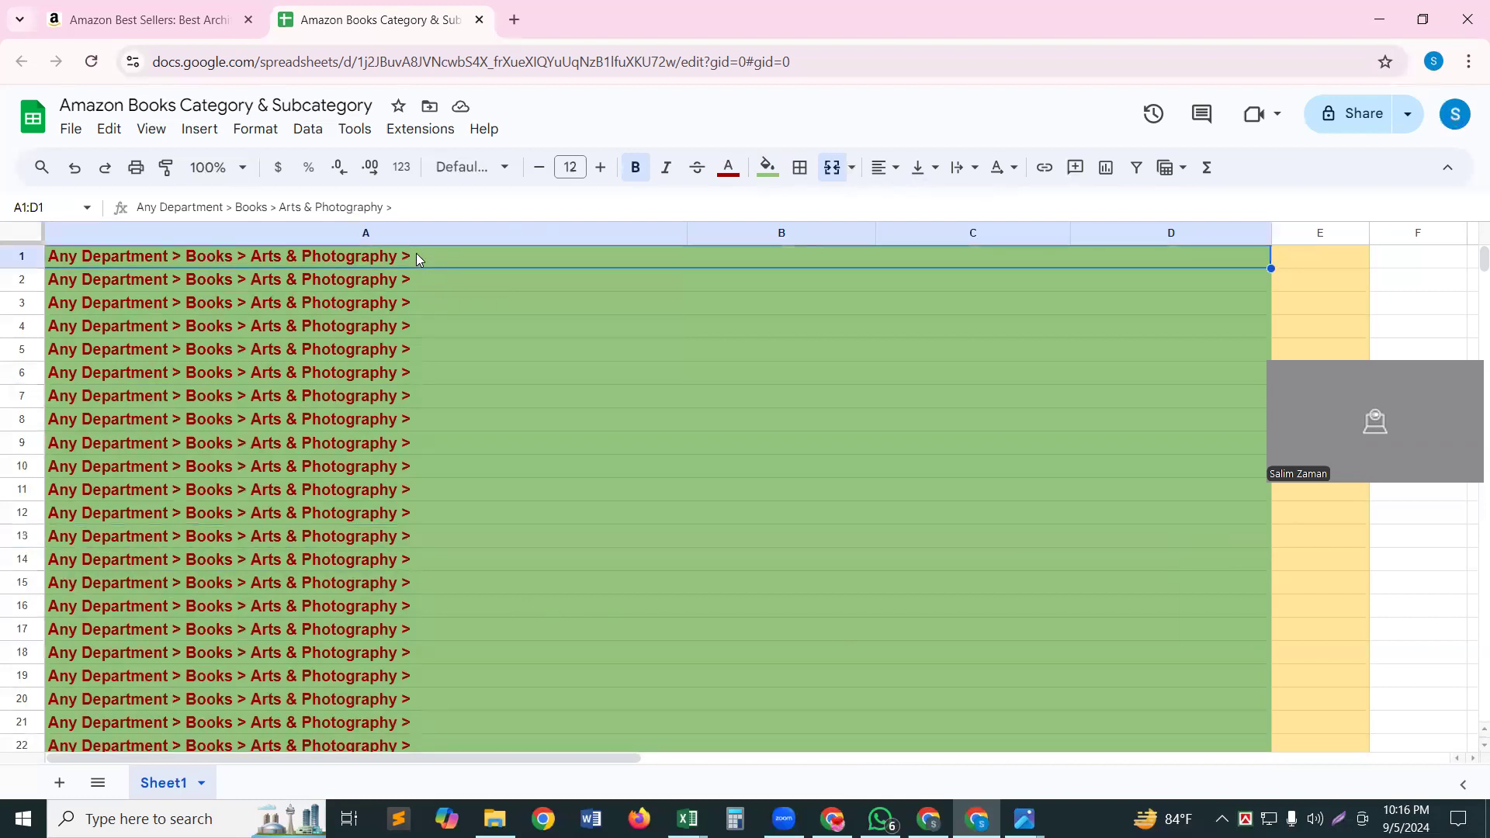
type("Architecture")
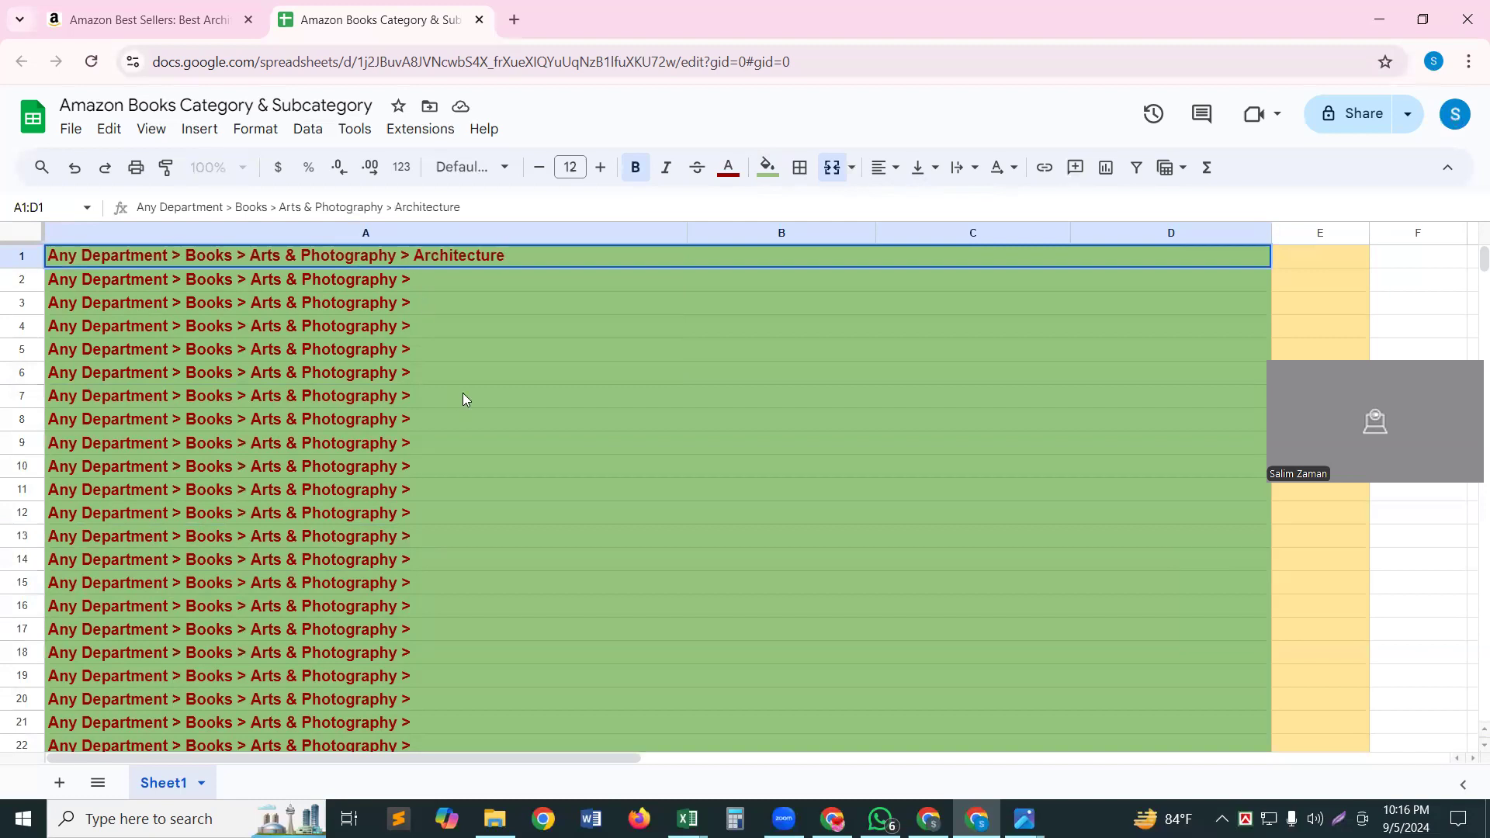
left_click(547, 367)
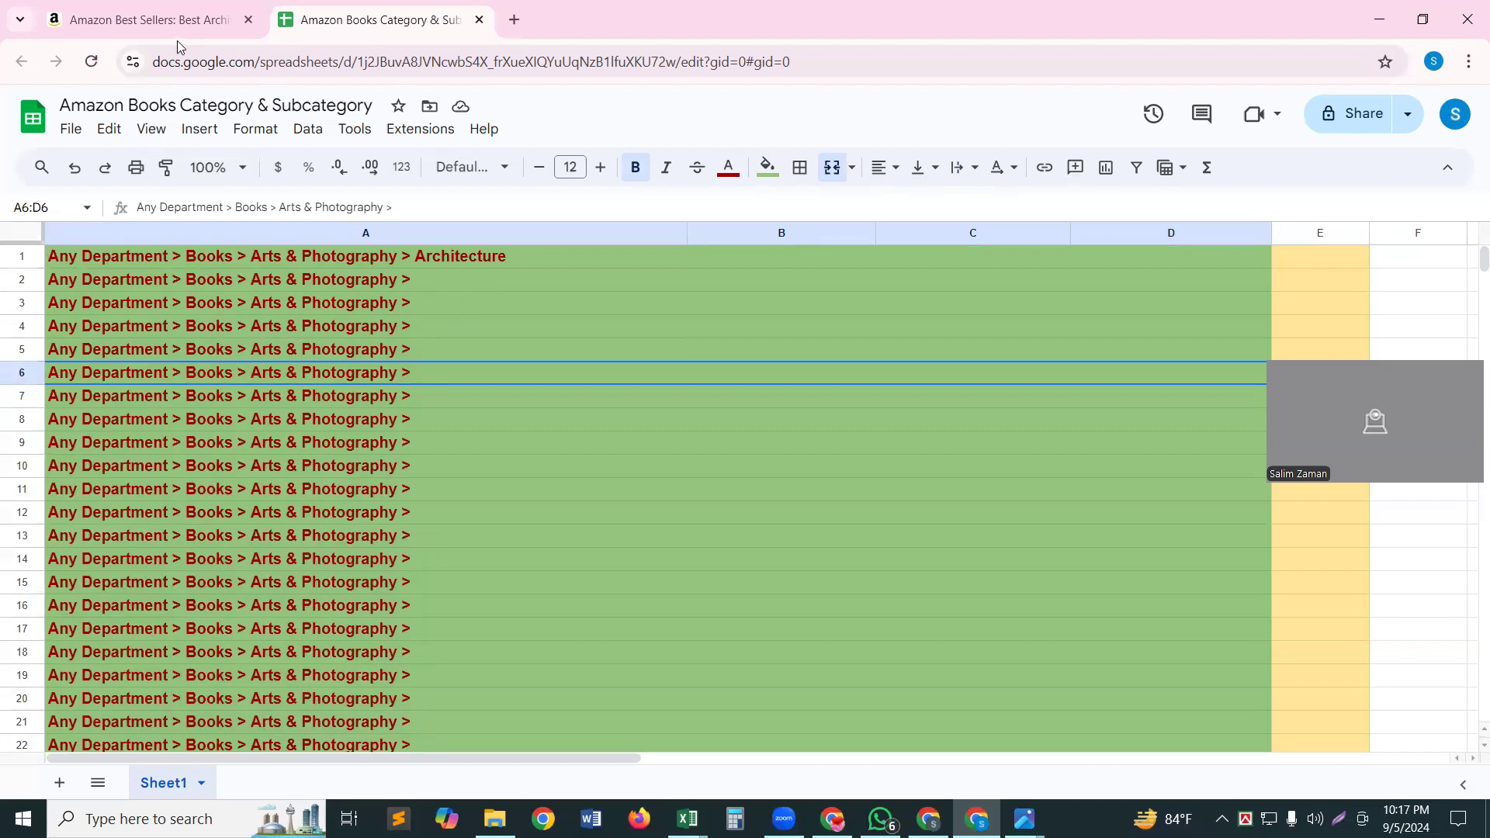
Return to Amazon Best Sellers, open the Buildings subcategory under Architecture and copy its name
left_click(171, 17)
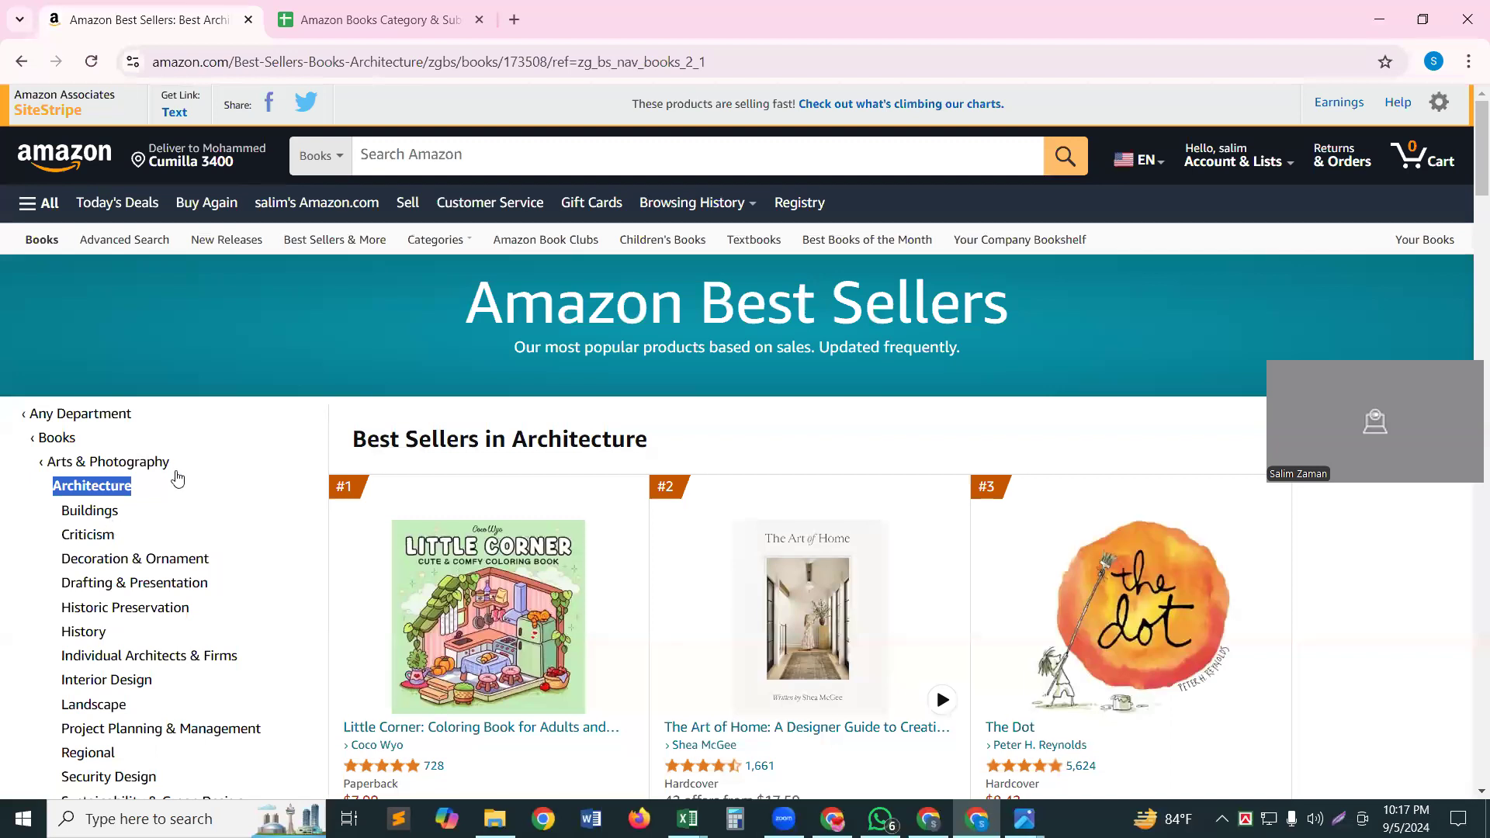
scroll(177, 476, "down", 3)
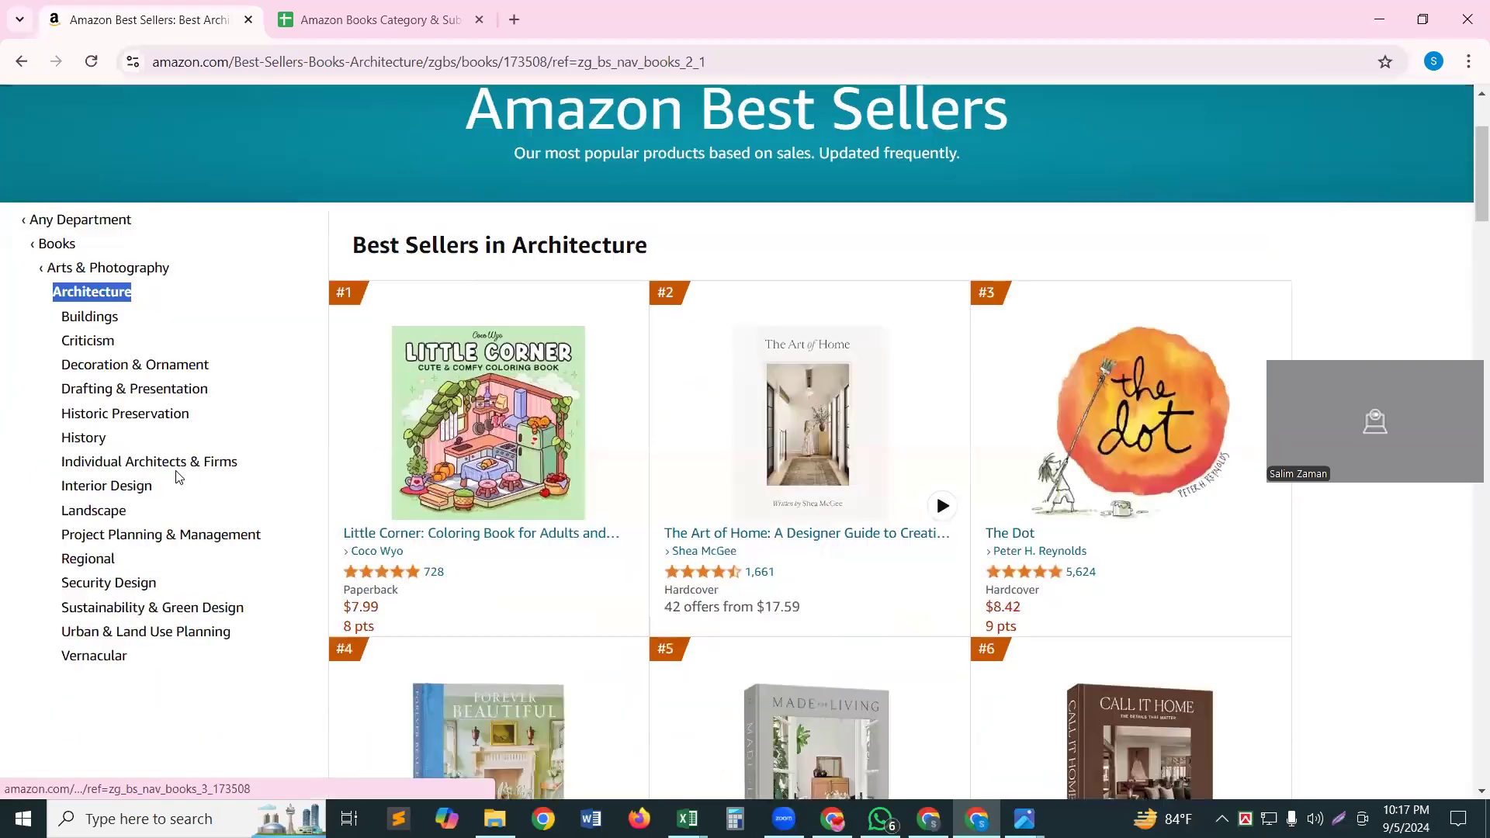
left_click(99, 325)
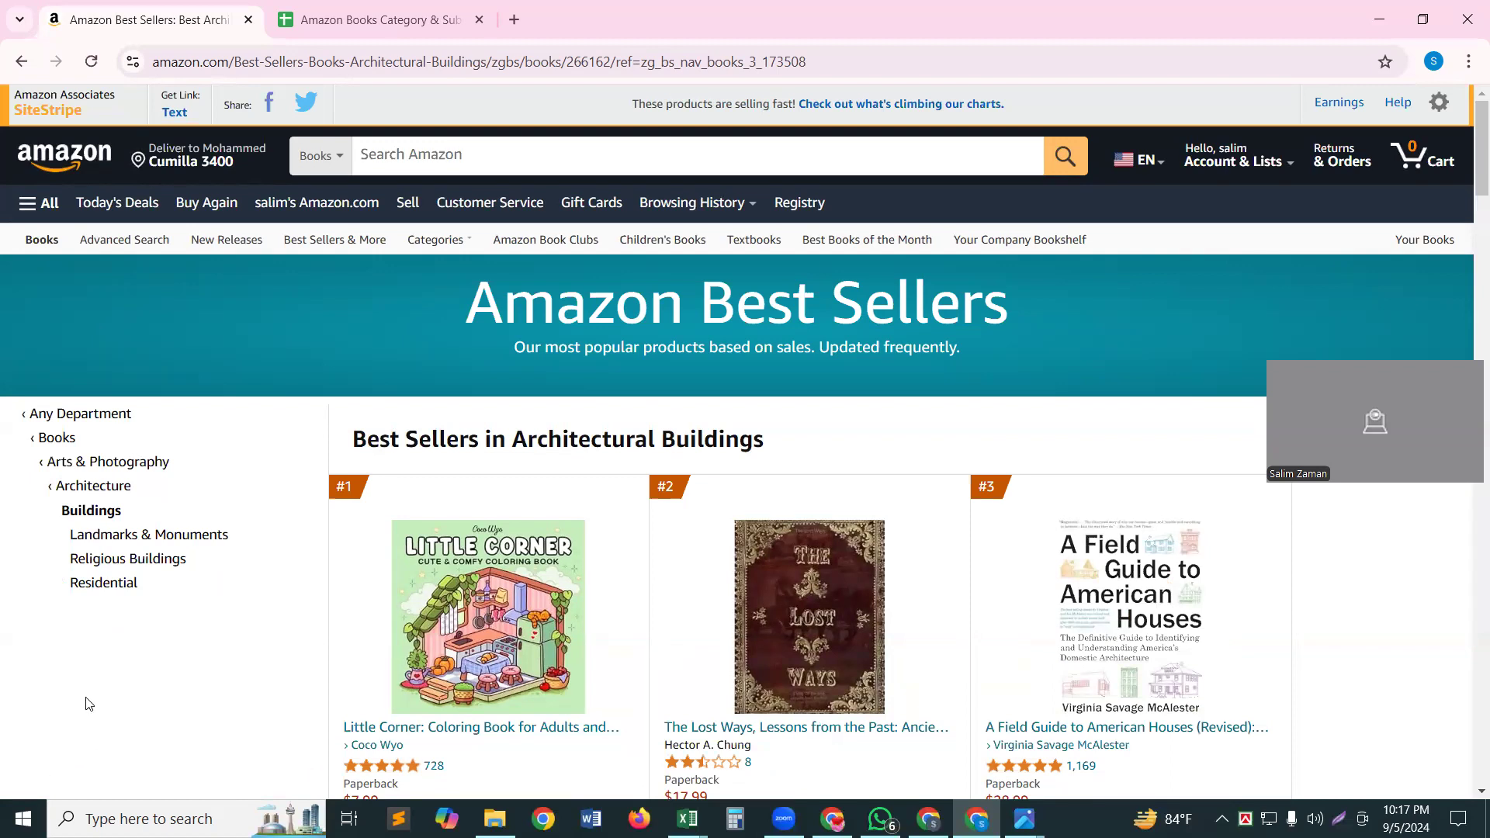
double_click(78, 511)
key("ctrl+c")
Append the copied name "Buildings" to the path in row 2 of the spreadsheet, without the trailing line break
left_click(437, 21)
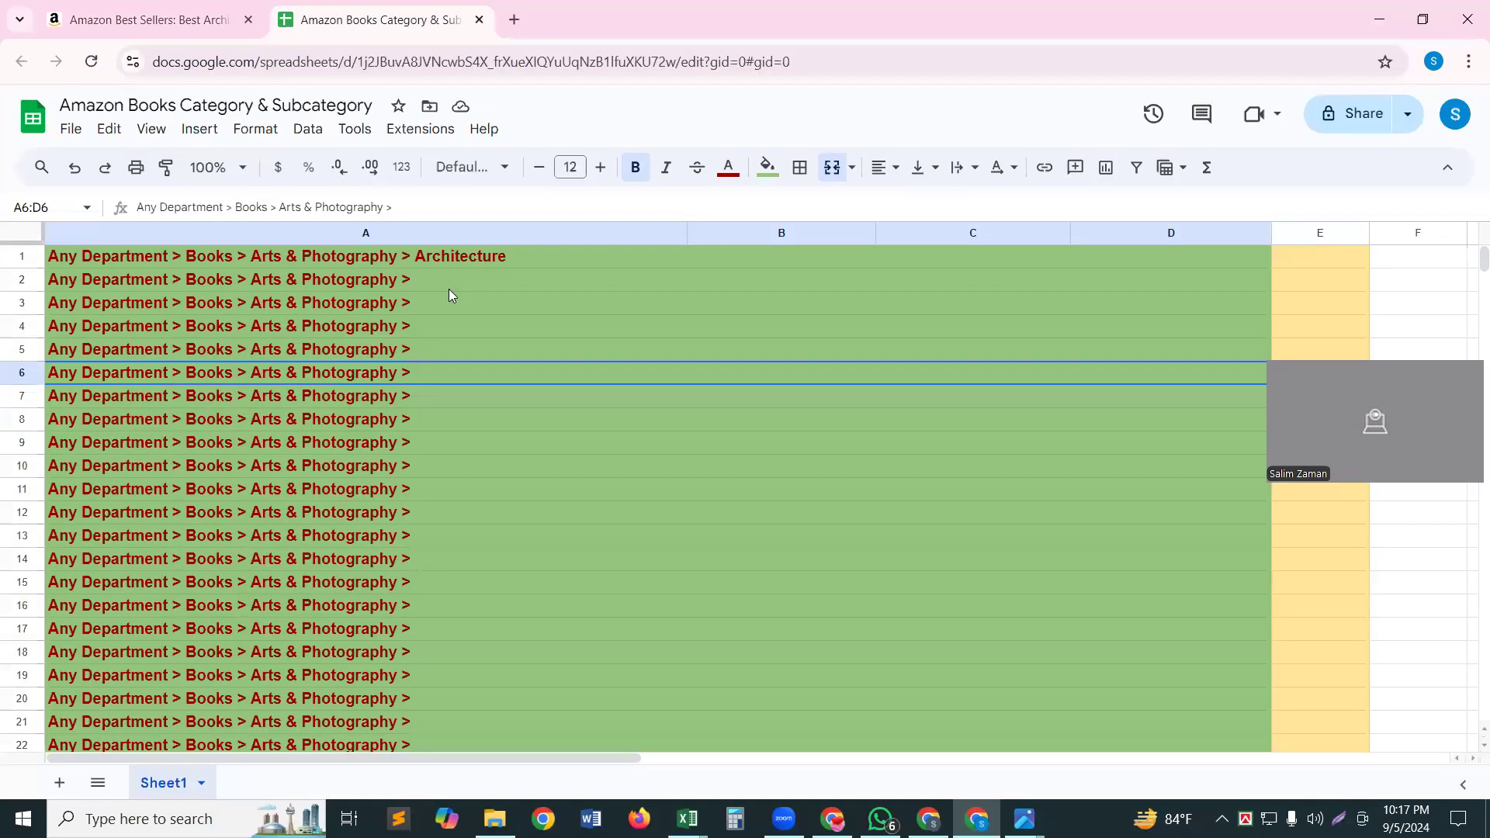
left_click(451, 280)
double_click(452, 279)
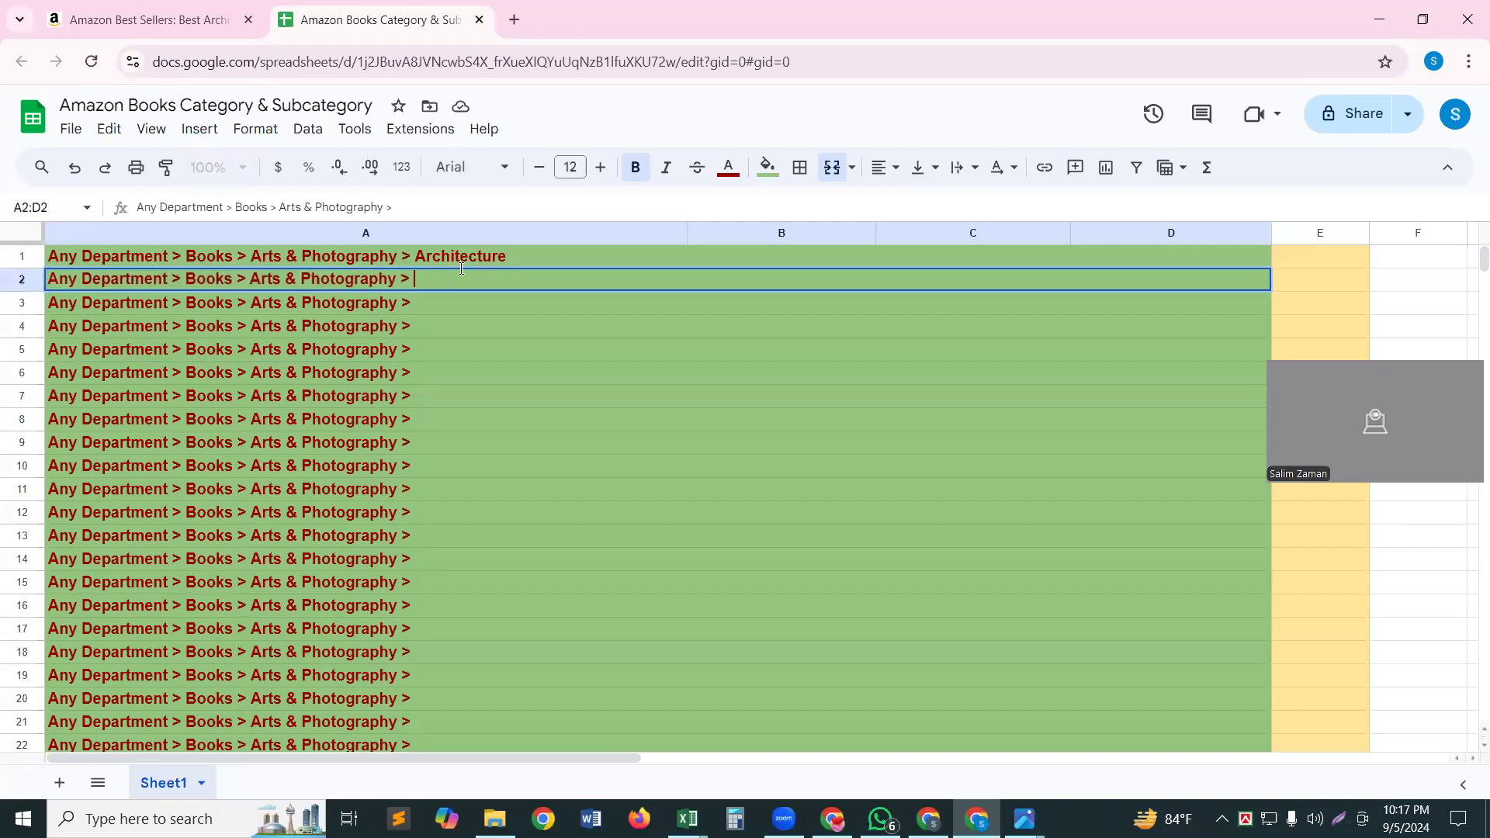
key("ctrl+v")
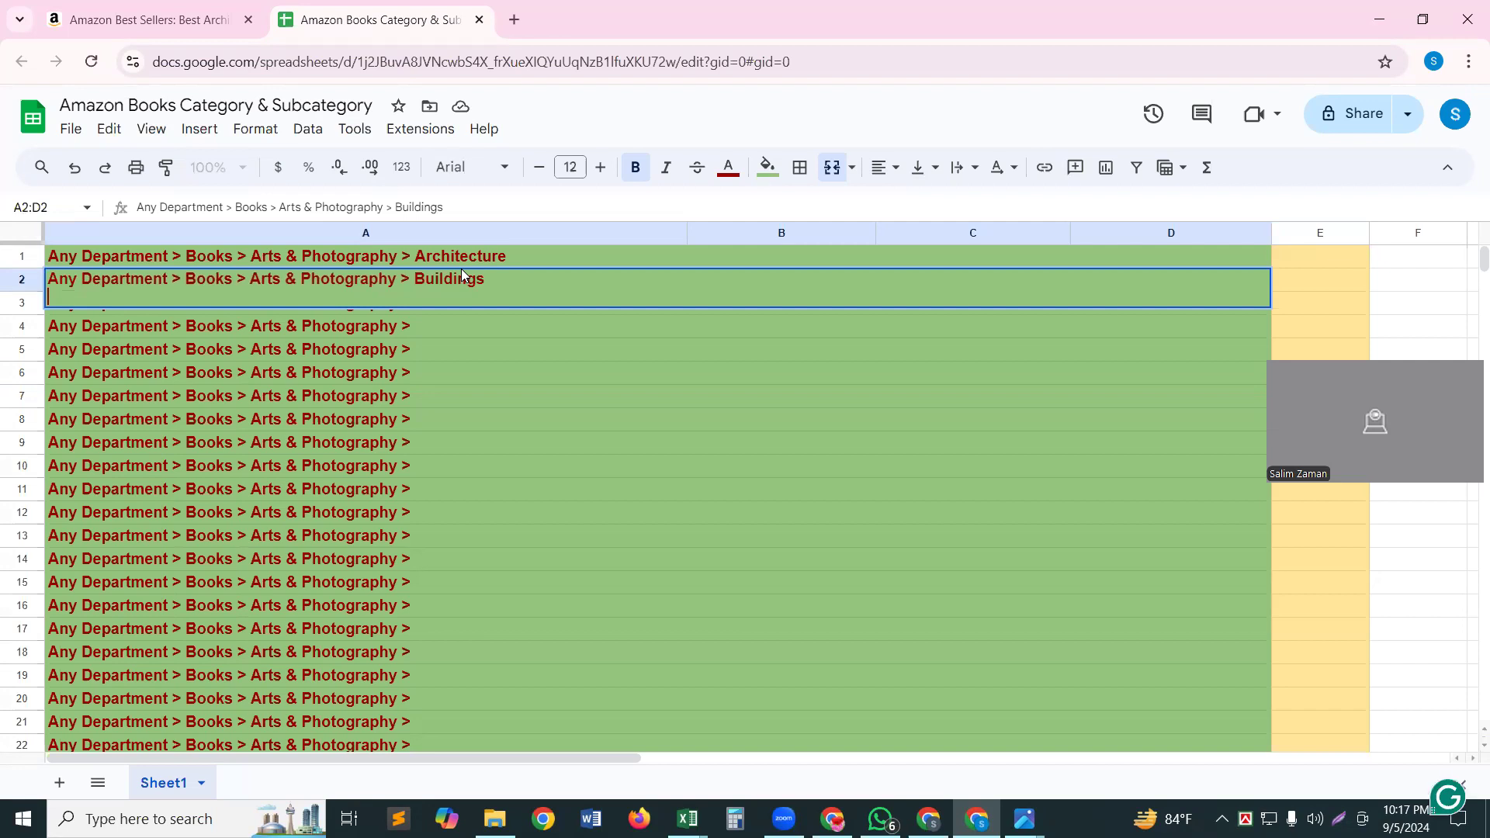
key("BackSpace")
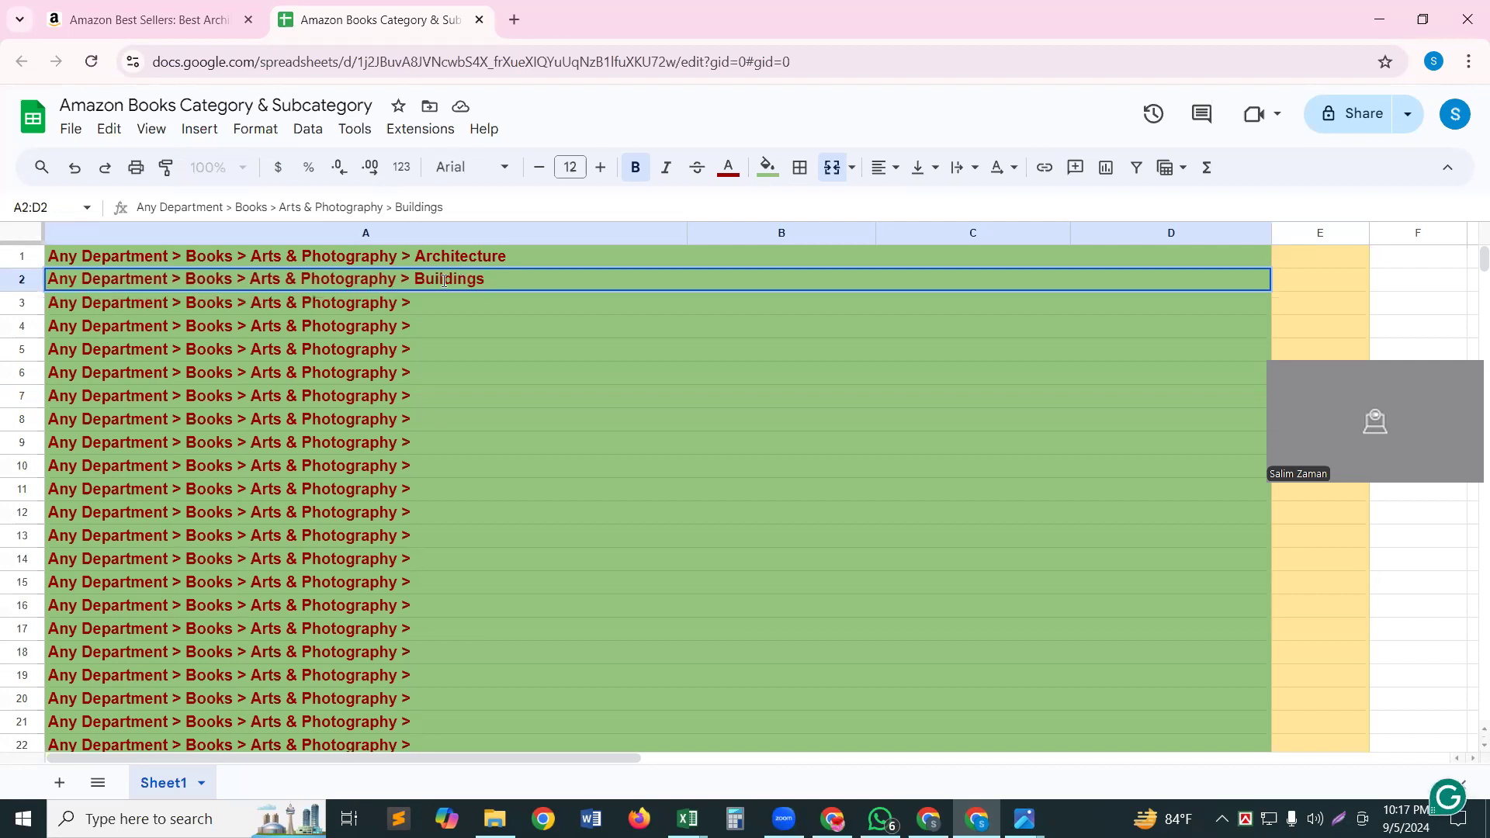
Open the row 3 path for editing, and open Landmarks & Monuments under Buildings on Amazon Best Sellers
double_click(422, 303)
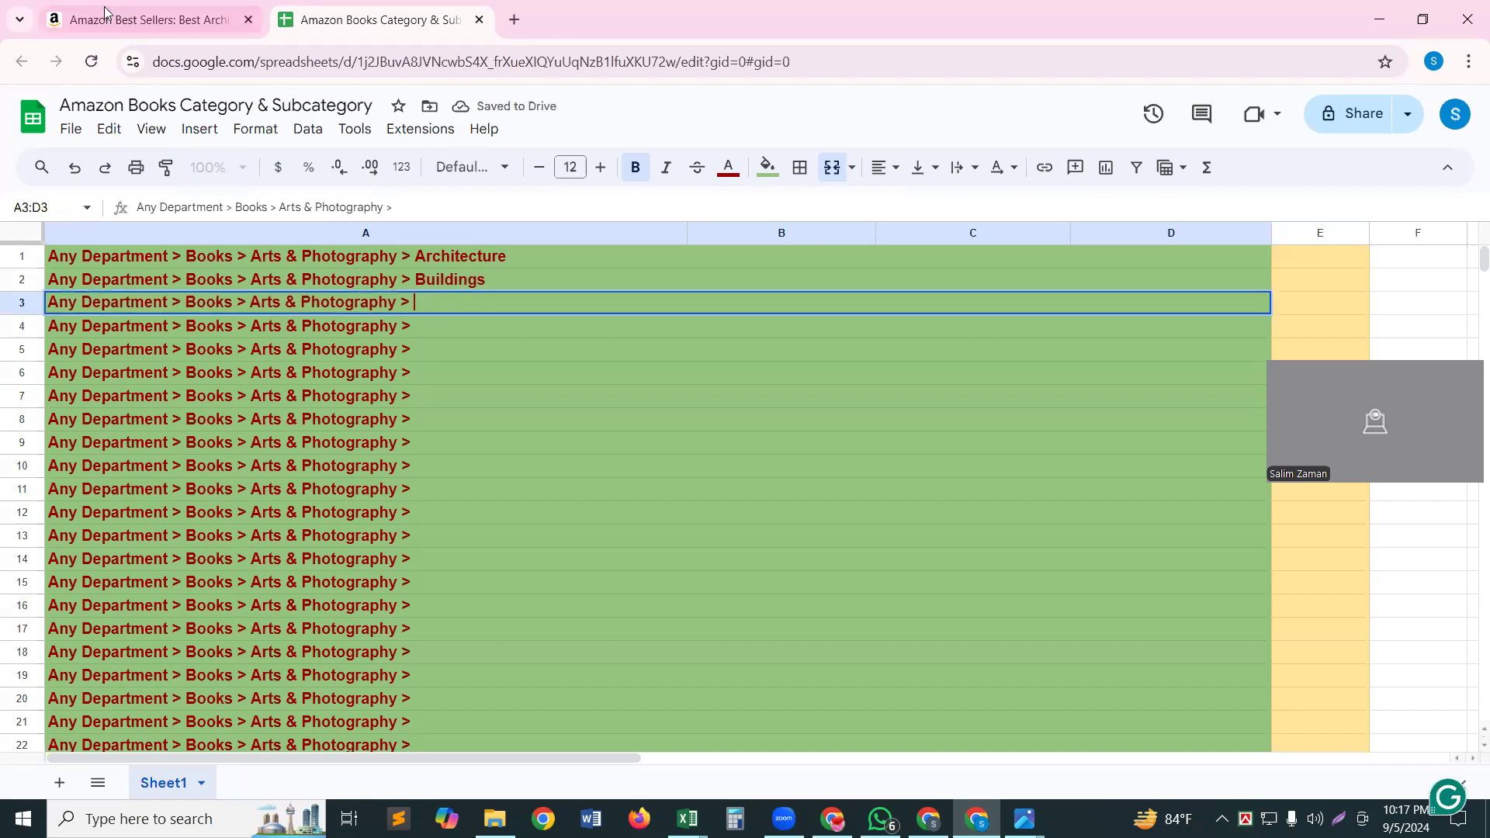
left_click(147, 19)
double_click(91, 511)
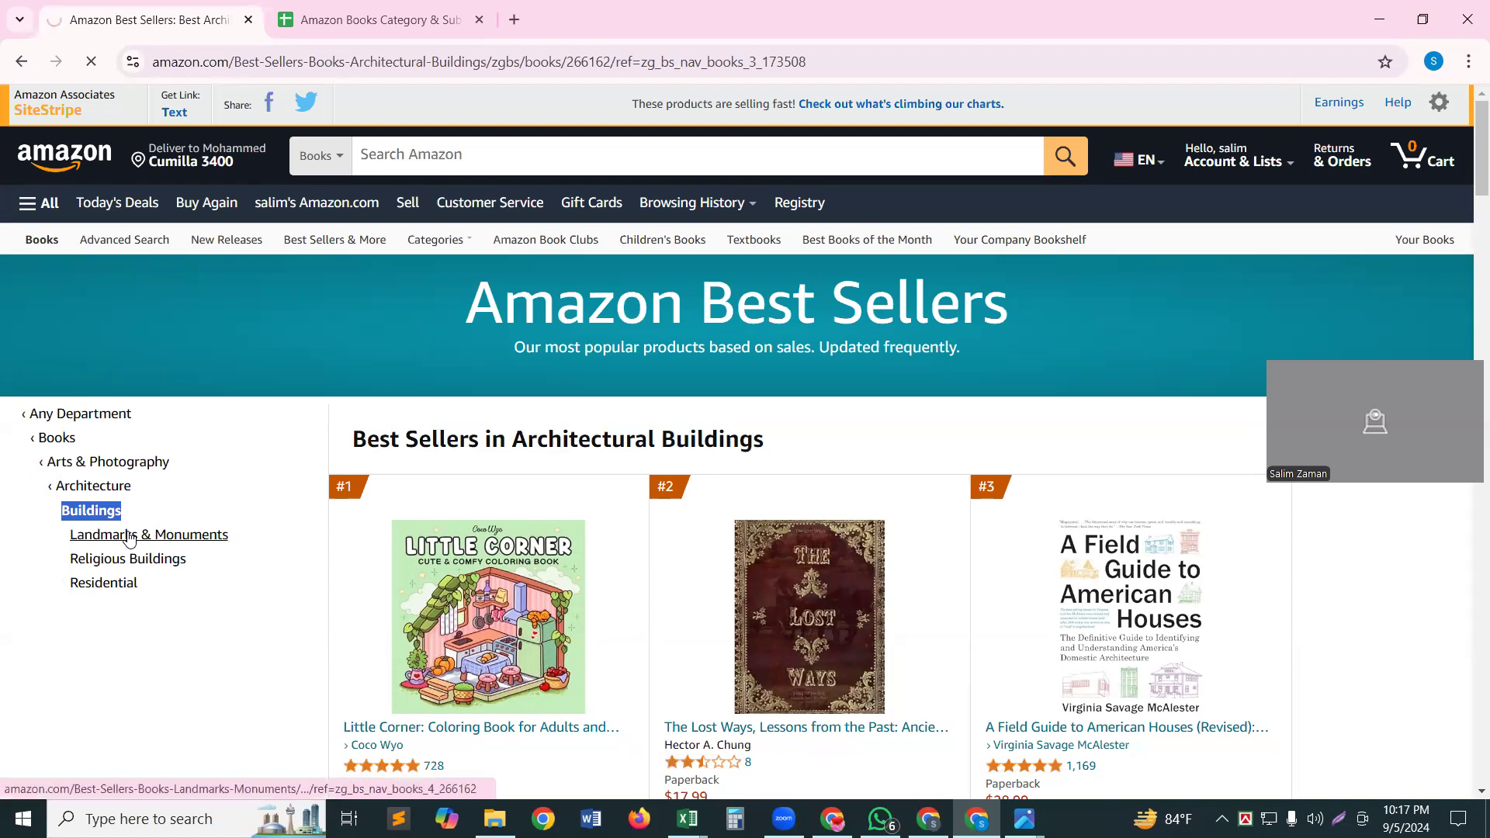
left_click(129, 538)
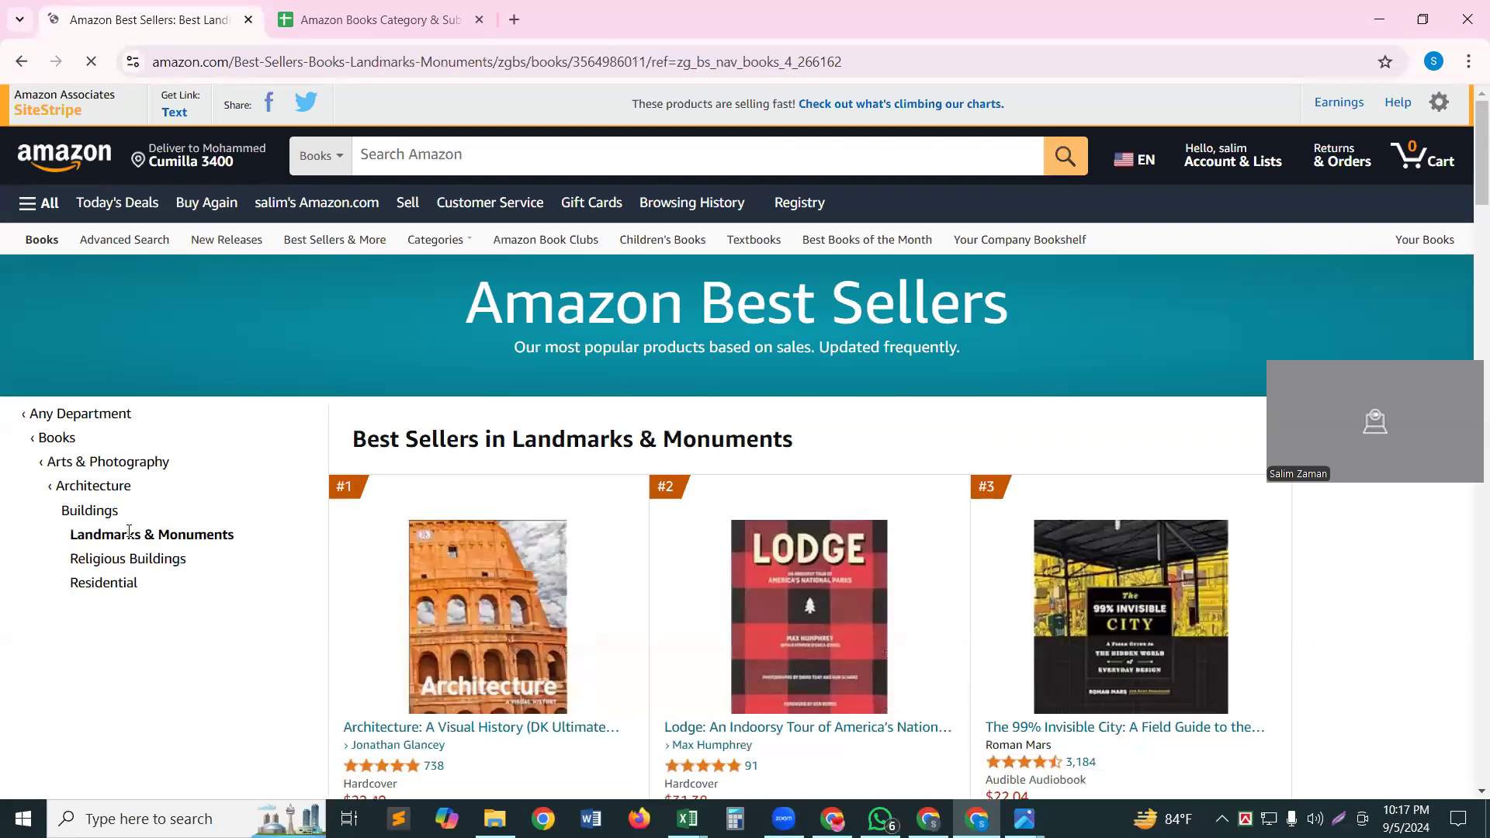
Copy "Landmarks & Monuments" from Amazon Best Sellers and append it to the row 3 path in the spreadsheet, without the trailing line break
triple_click(130, 534)
key("ctrl+c")
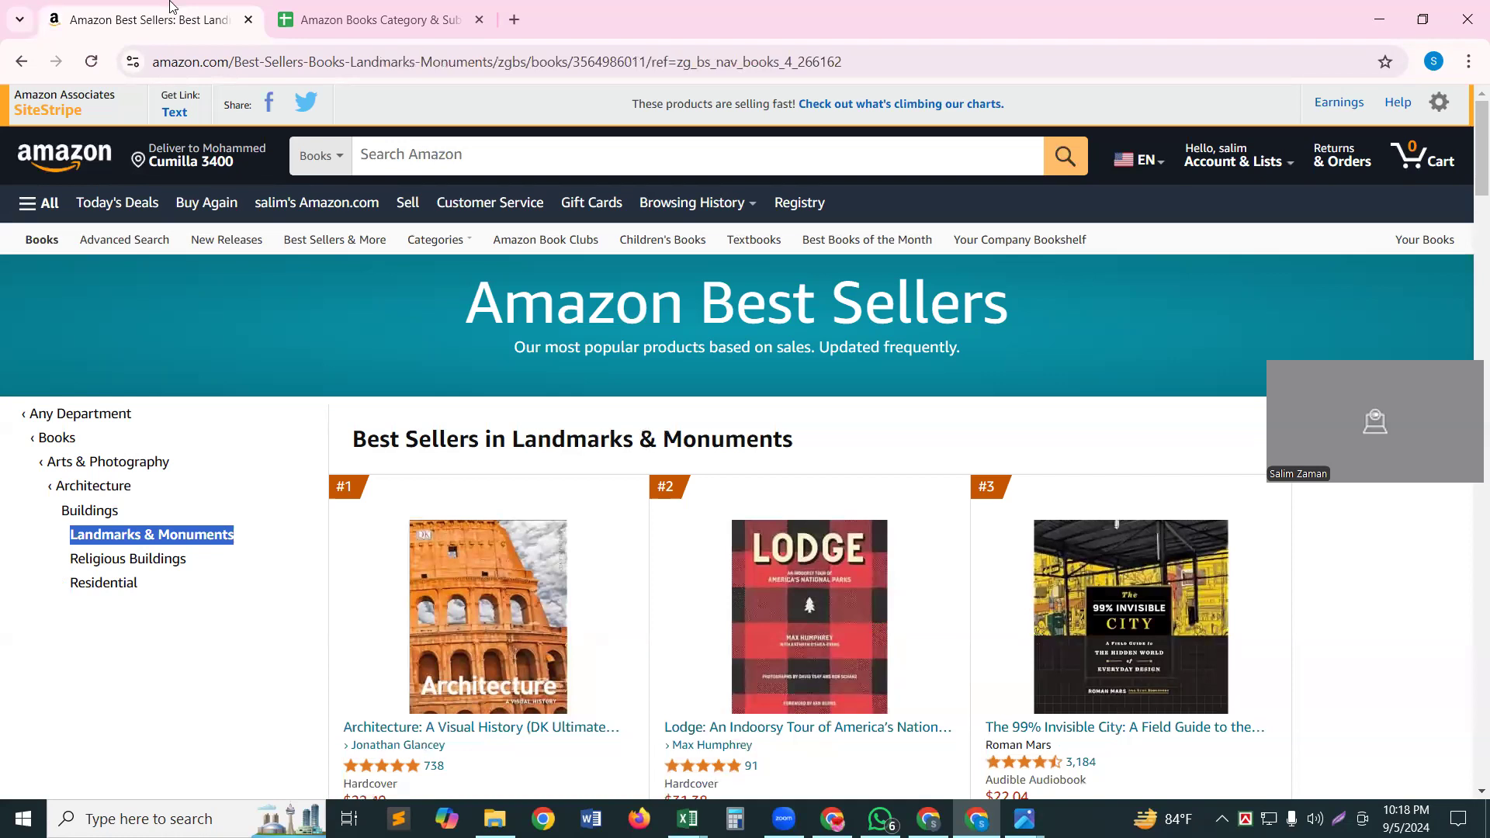
key("ctrl+Tab")
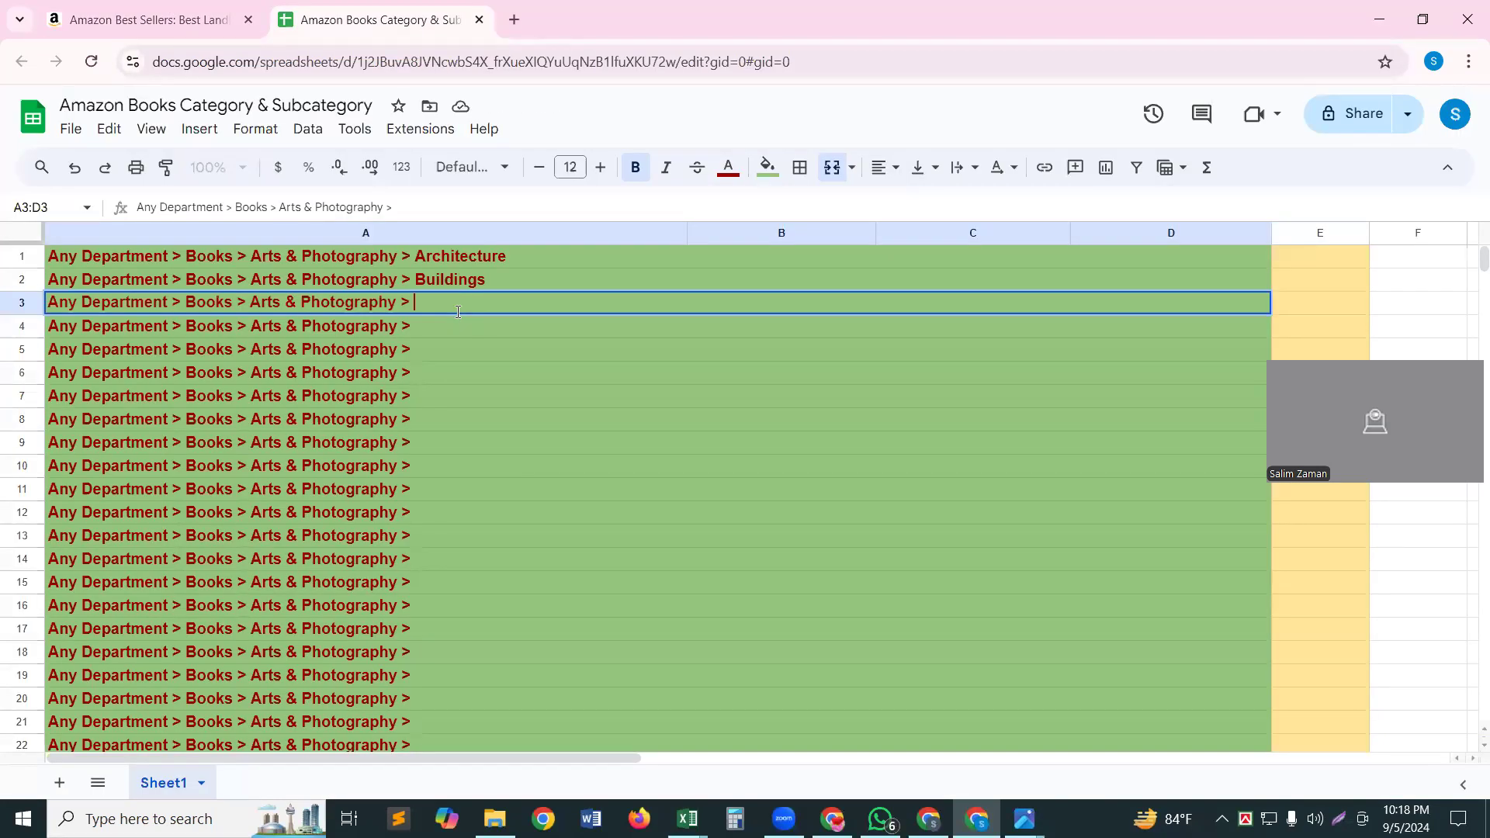
key("ctrl+v")
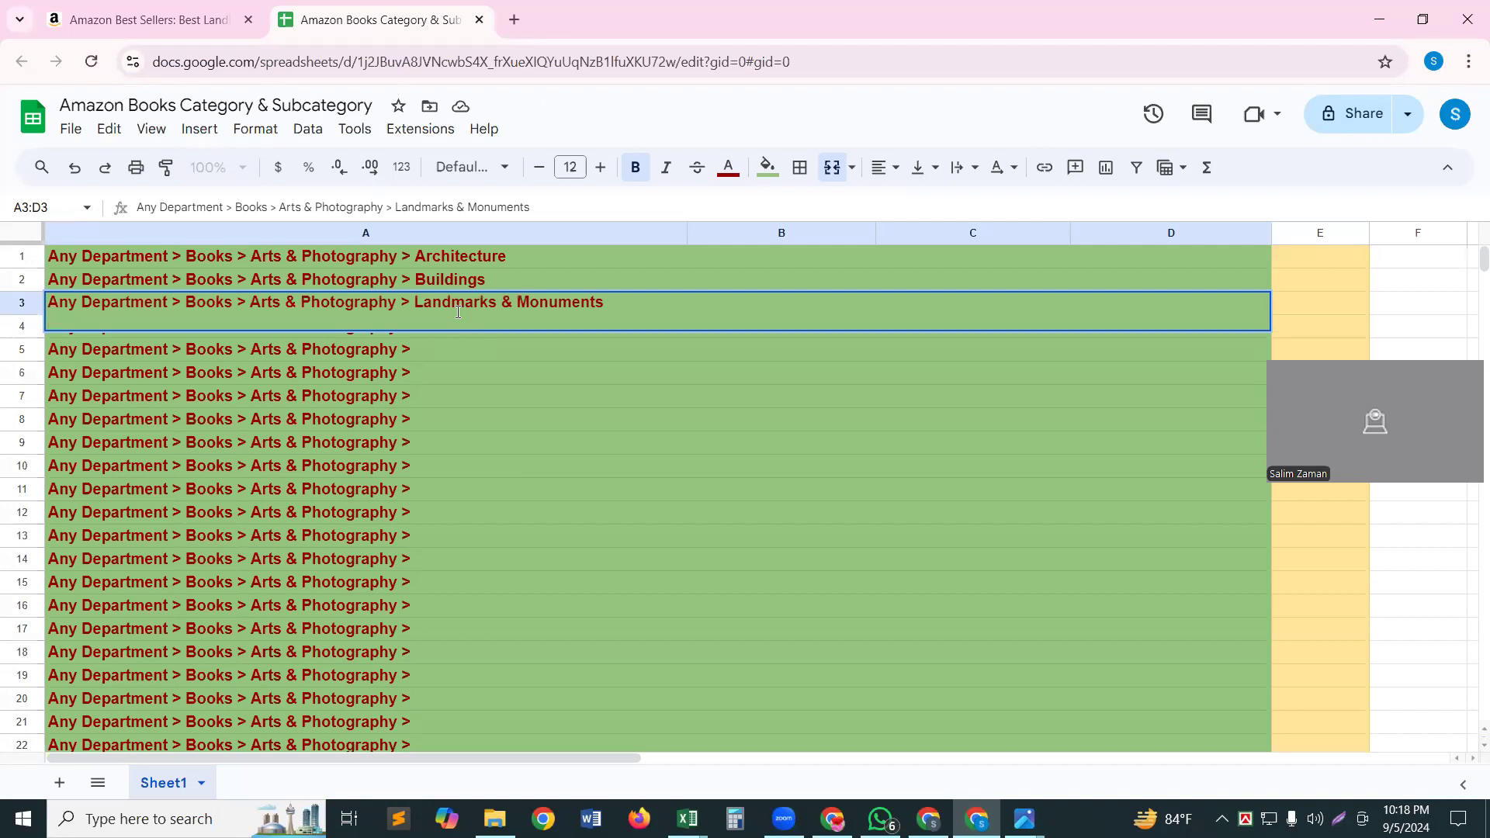
key("BackSpace")
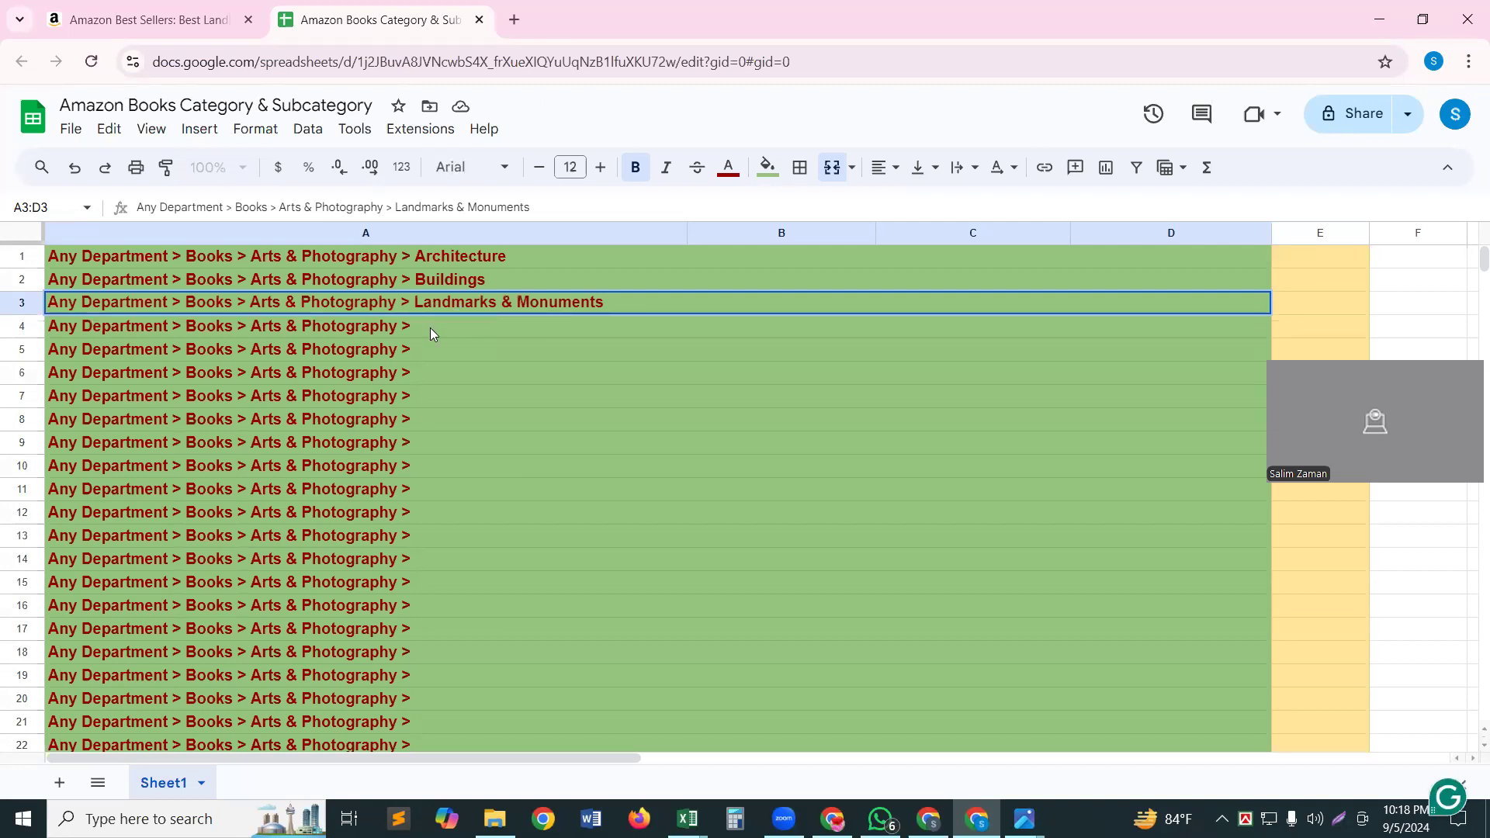
Open the row 4 path for editing, and copy the name "Religious Buildings" from its category page on Amazon Best Sellers
left_click(430, 327)
key("Return")
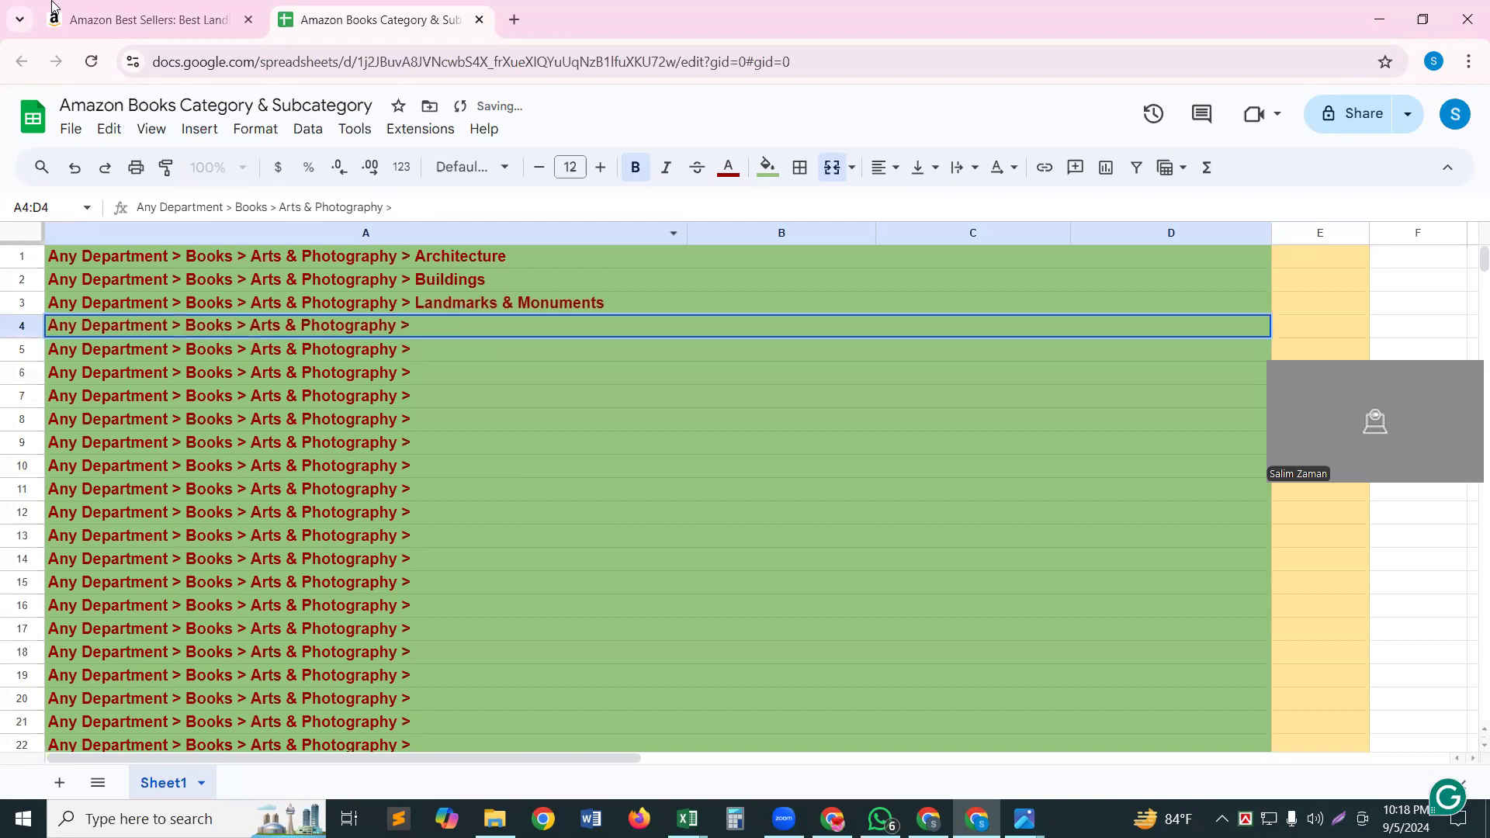
key("ctrl+Tab")
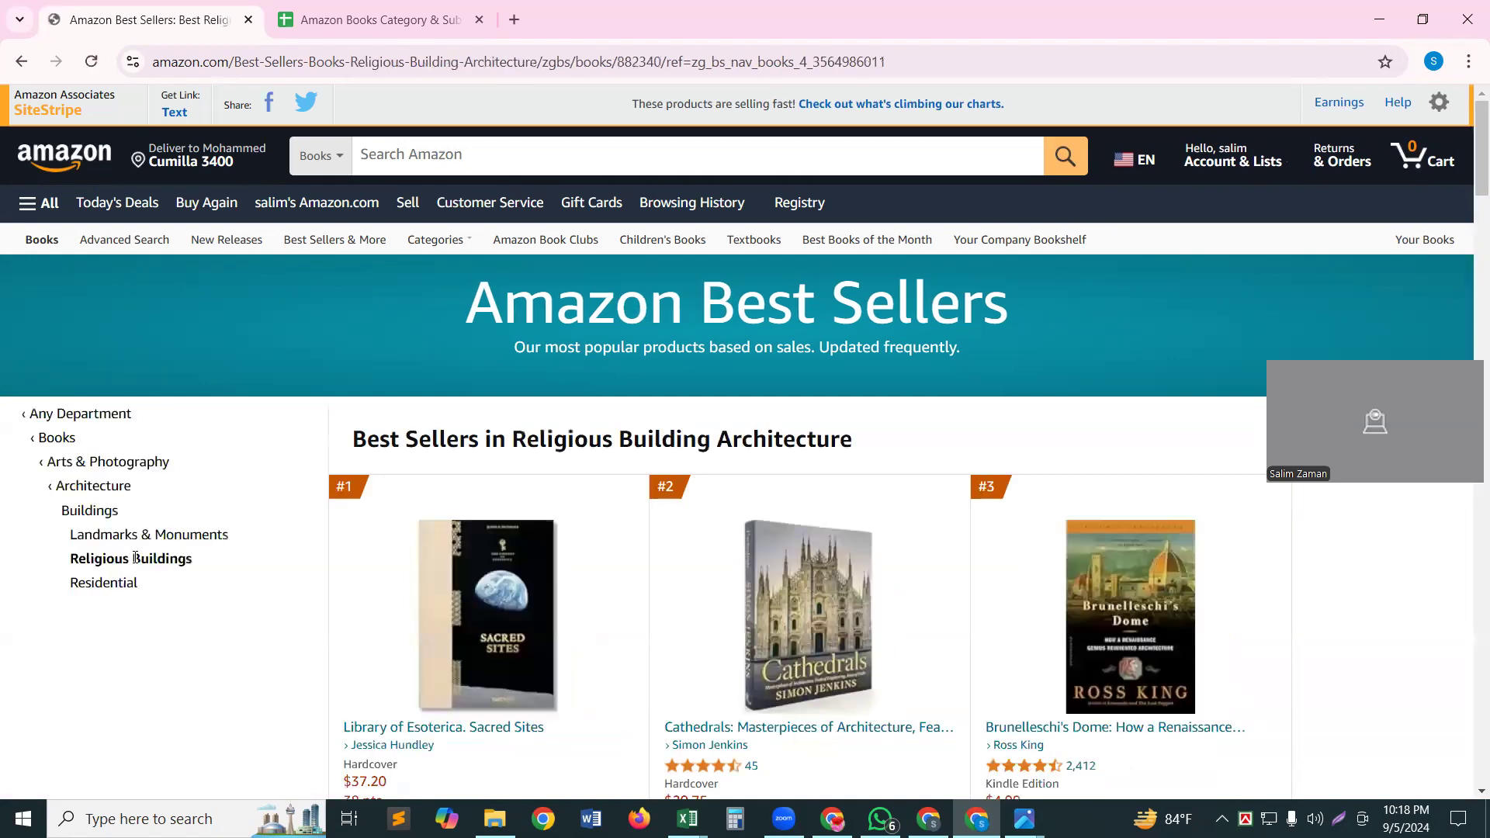
triple_click(135, 558)
key("ctrl+c")
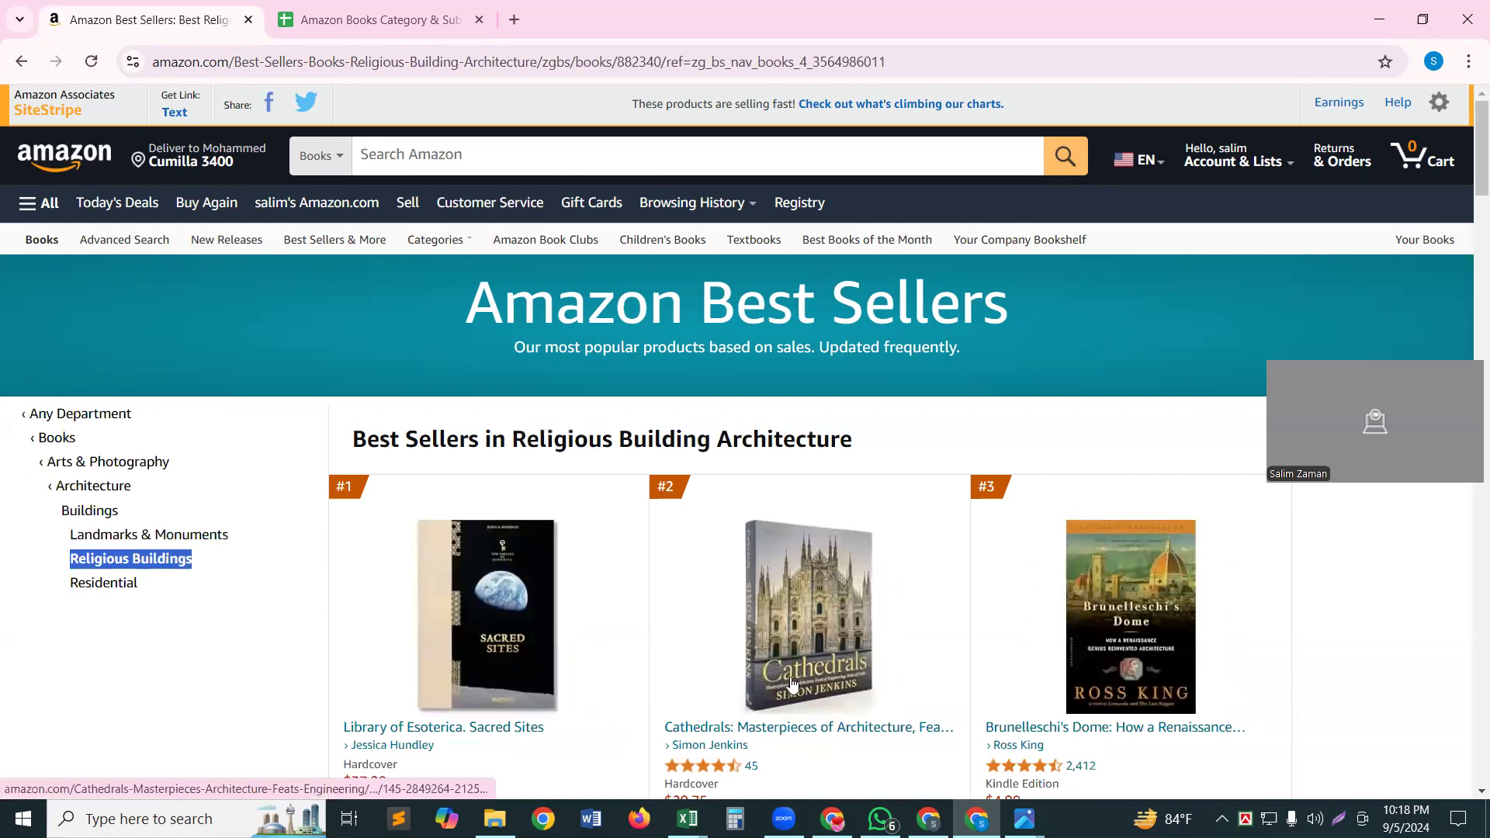
Append the copied name "Religious Buildings" to the row 4 path in the spreadsheet, without the trailing line break
left_click(422, 19)
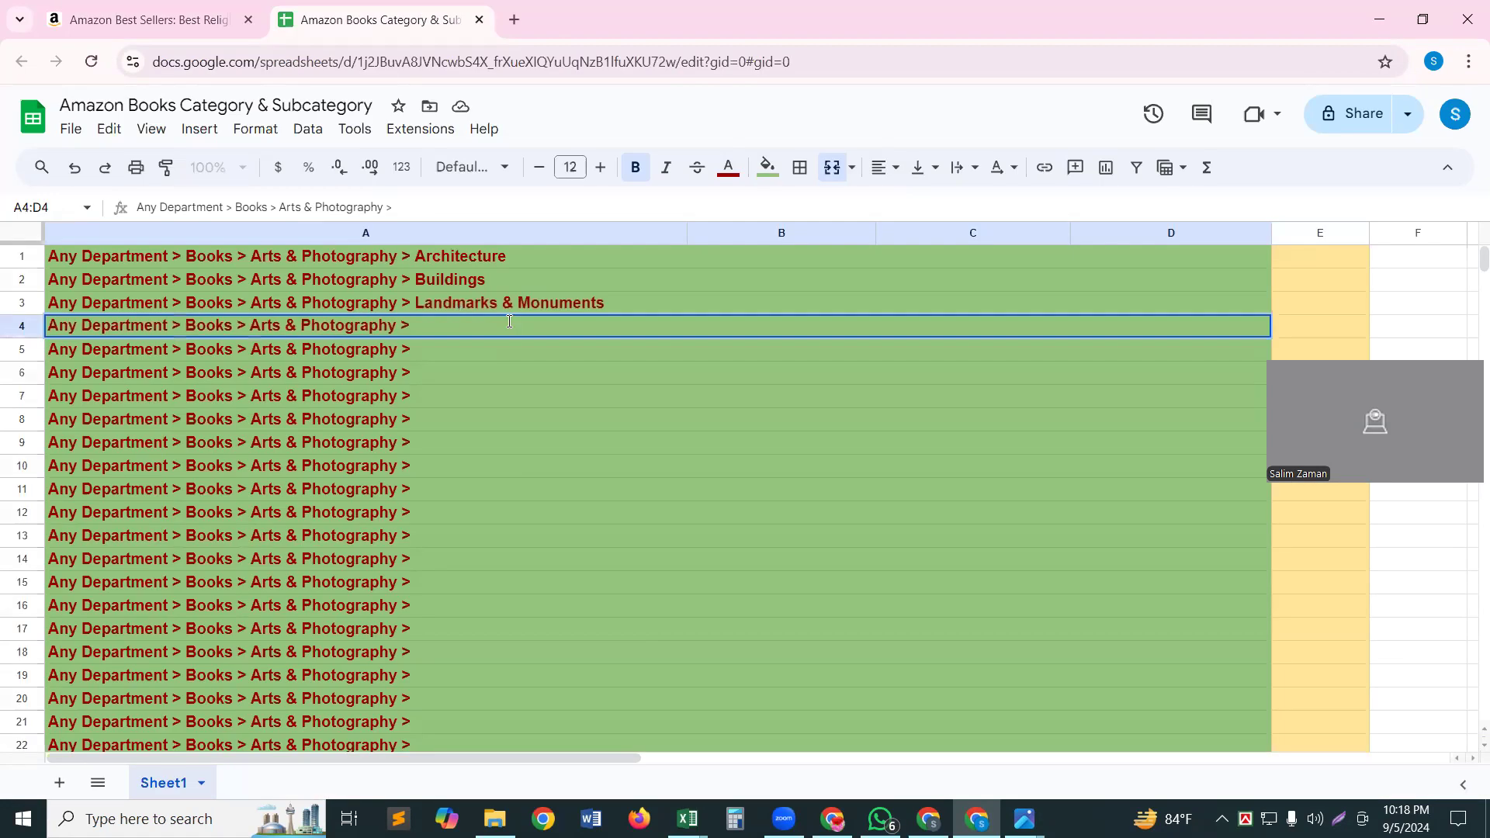
double_click(466, 325)
key("ctrl+v")
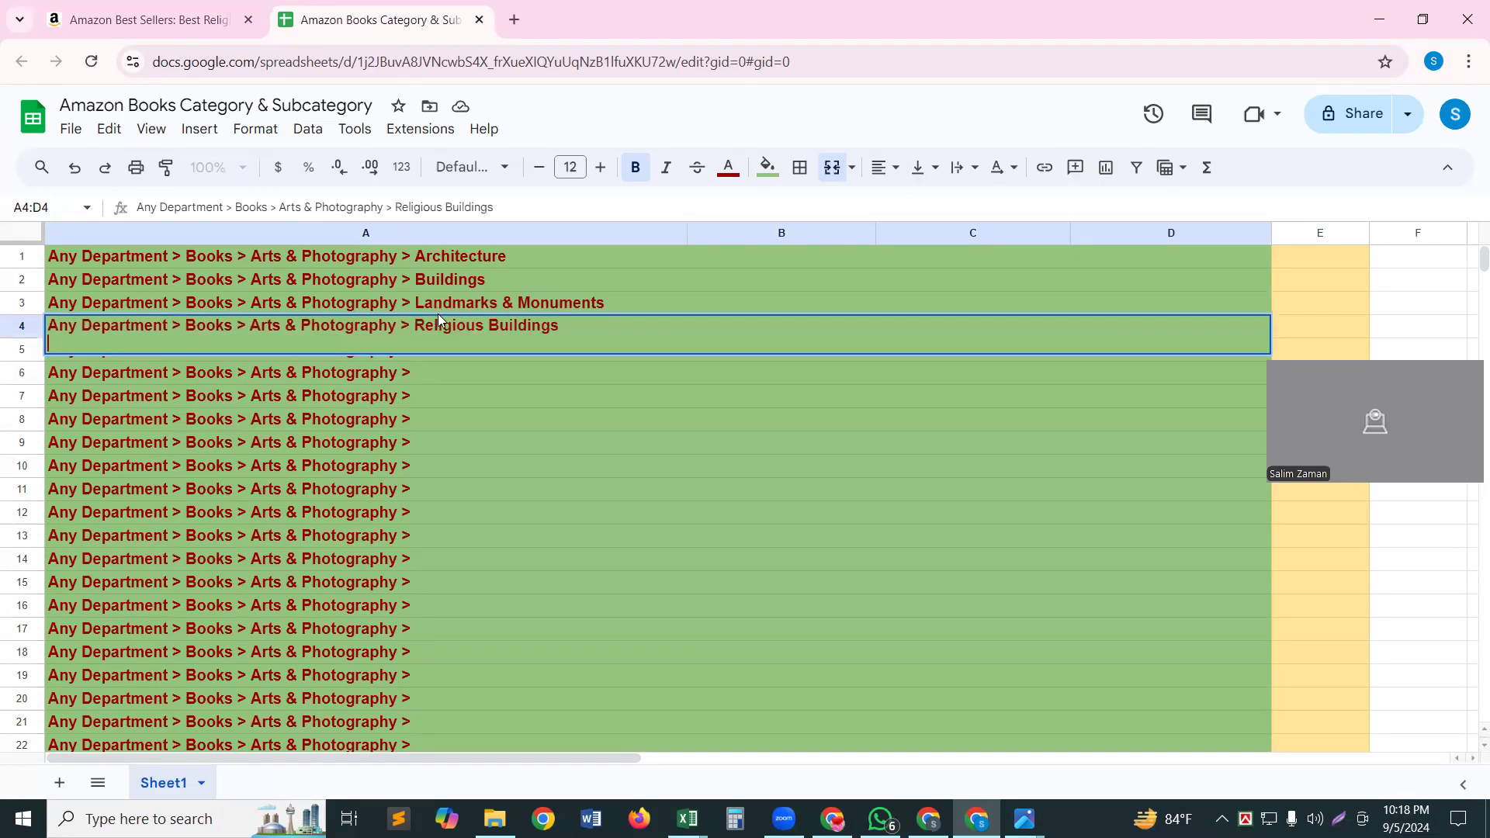
key("BackSpace")
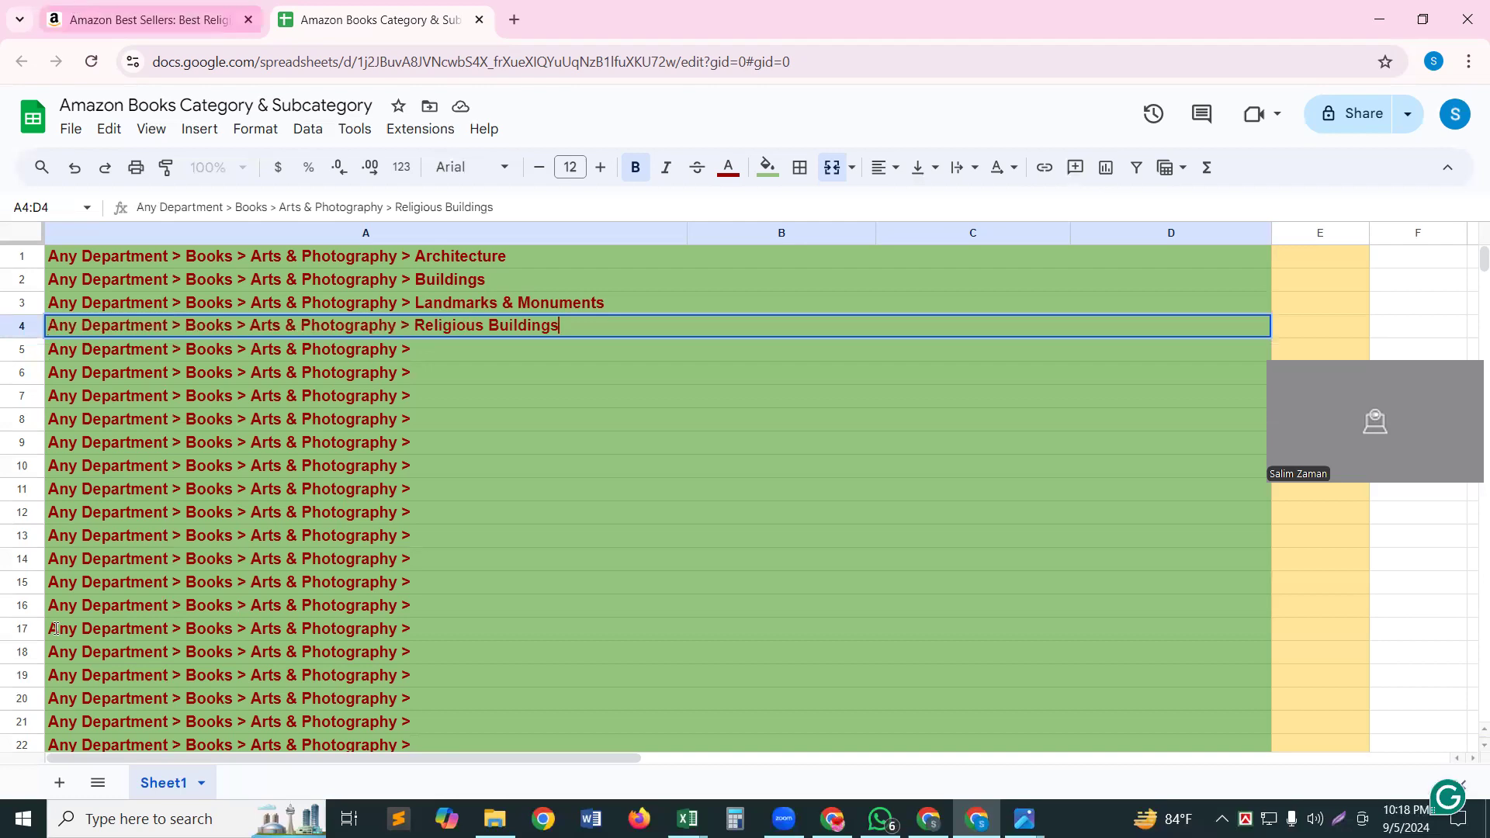
Return to Amazon Best Sellers, open the Residential subcategory under Buildings and copy its name
key("ctrl+Tab")
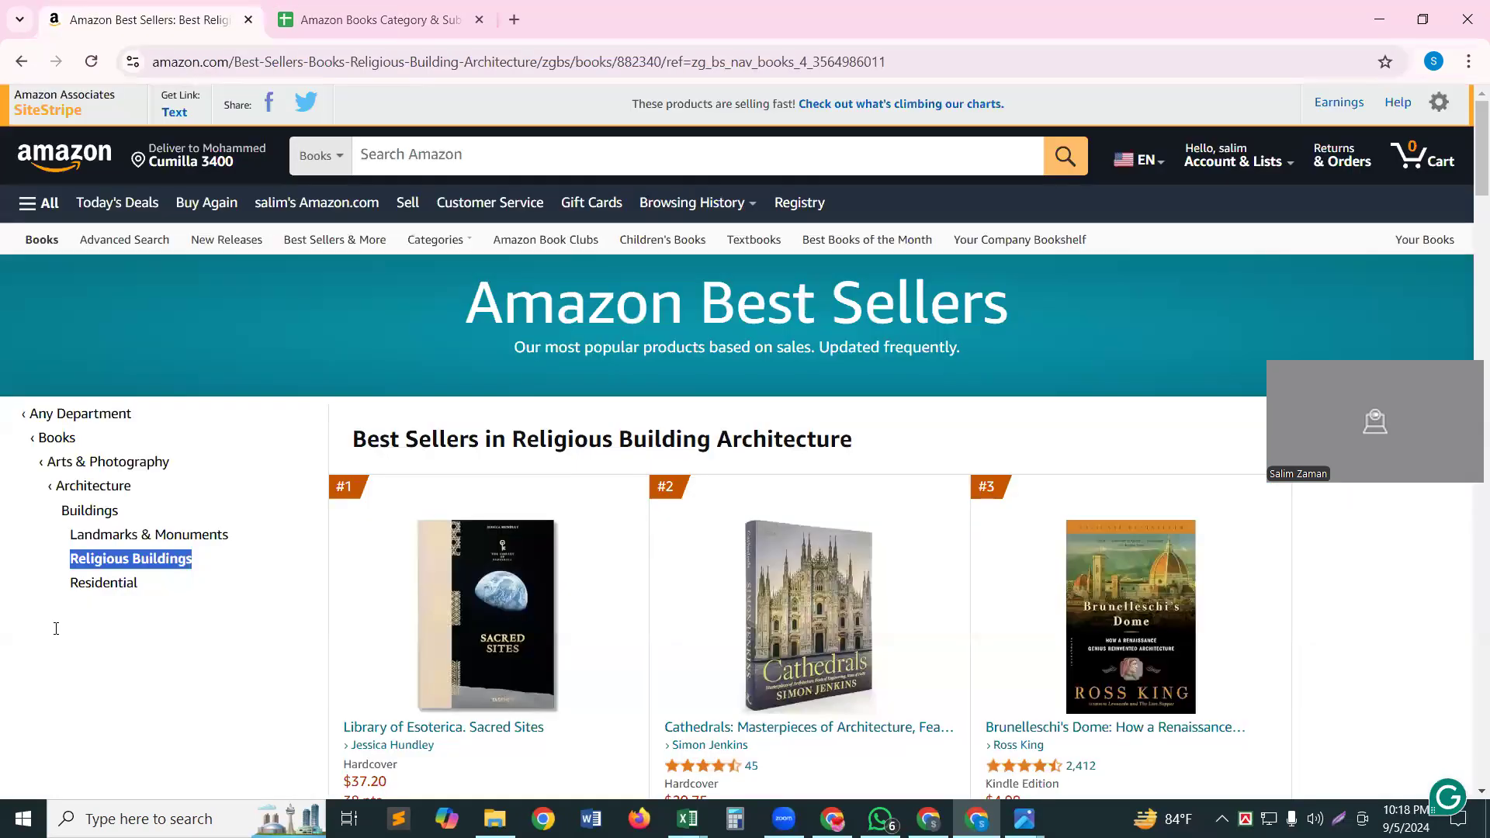
left_click(104, 584)
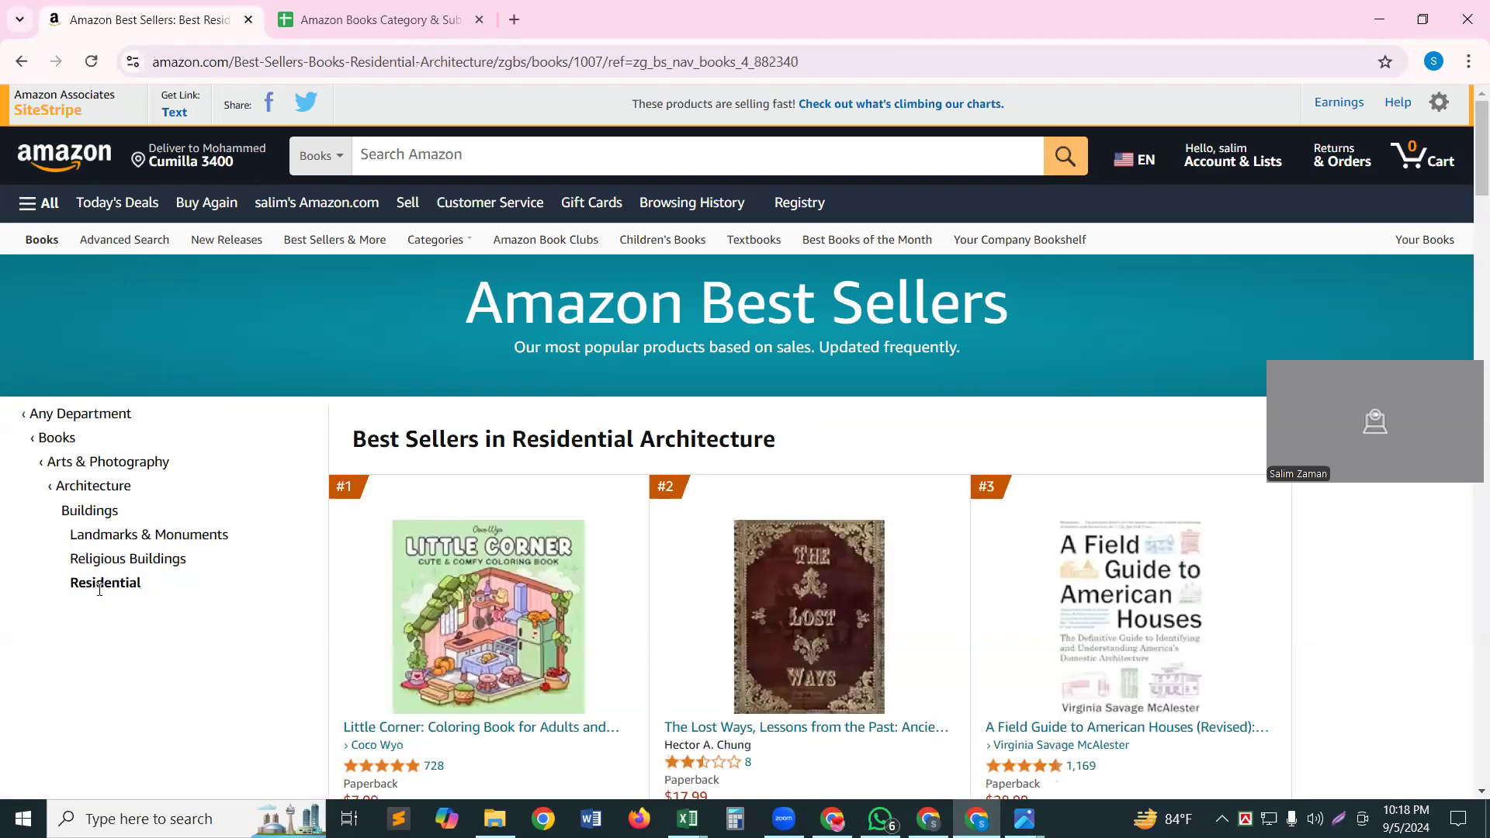
double_click(99, 587)
key("ctrl+c")
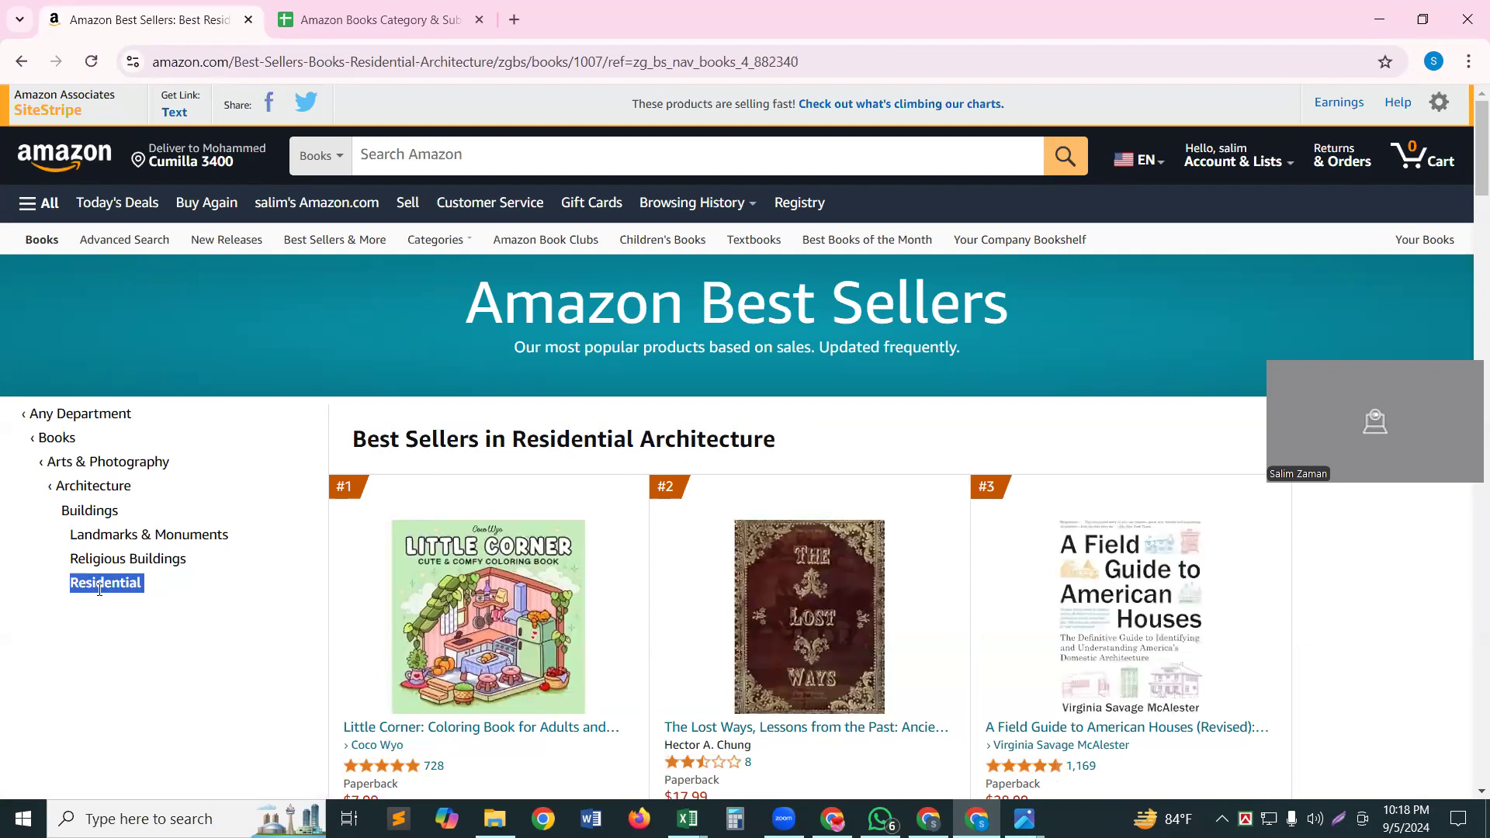
Append the copied name "Residential" to the row 5 path in the spreadsheet, without the trailing line break
left_click(419, 14)
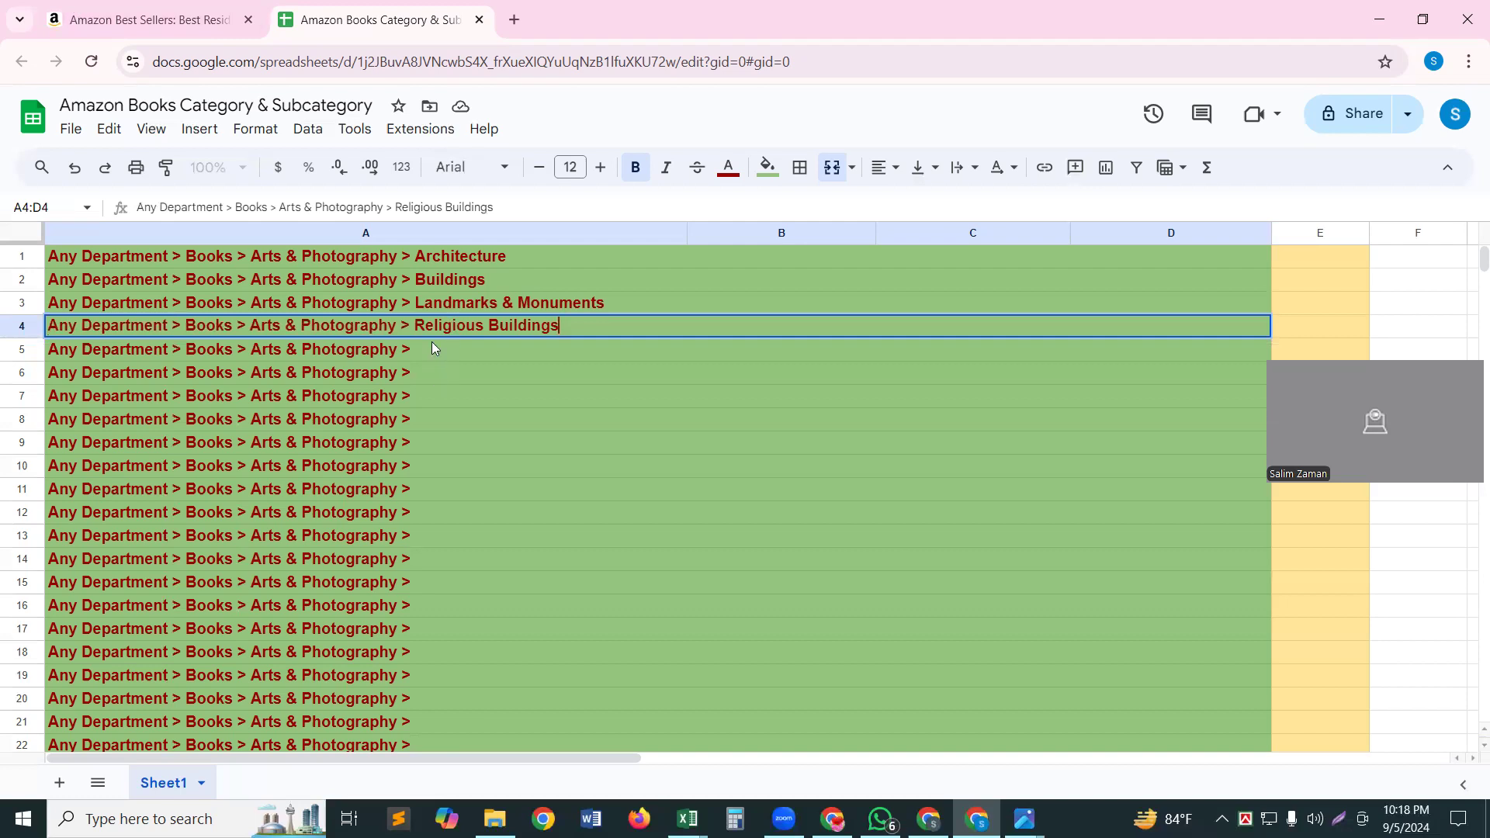
double_click(432, 344)
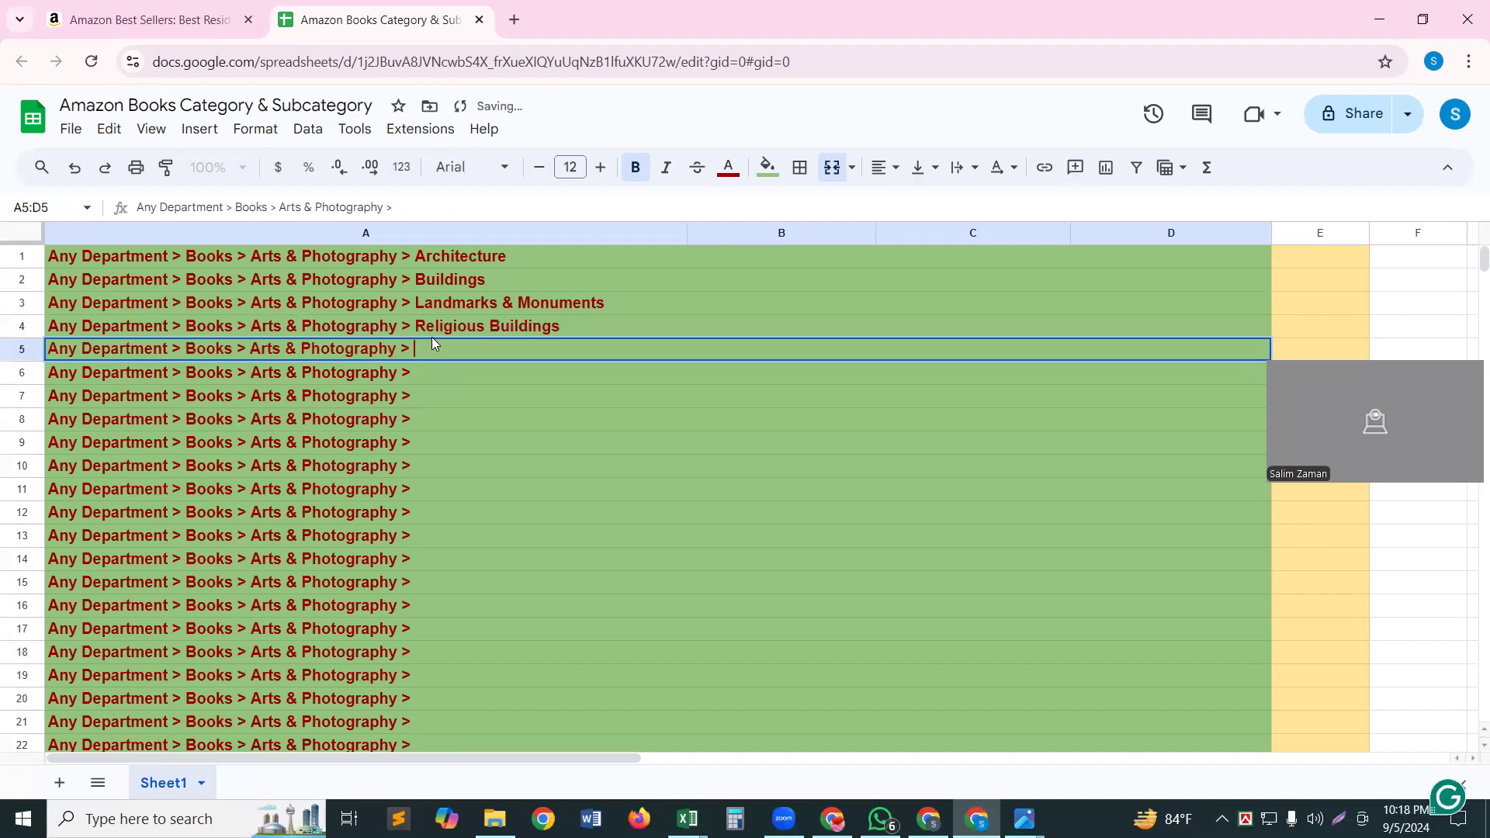
key("ctrl+v")
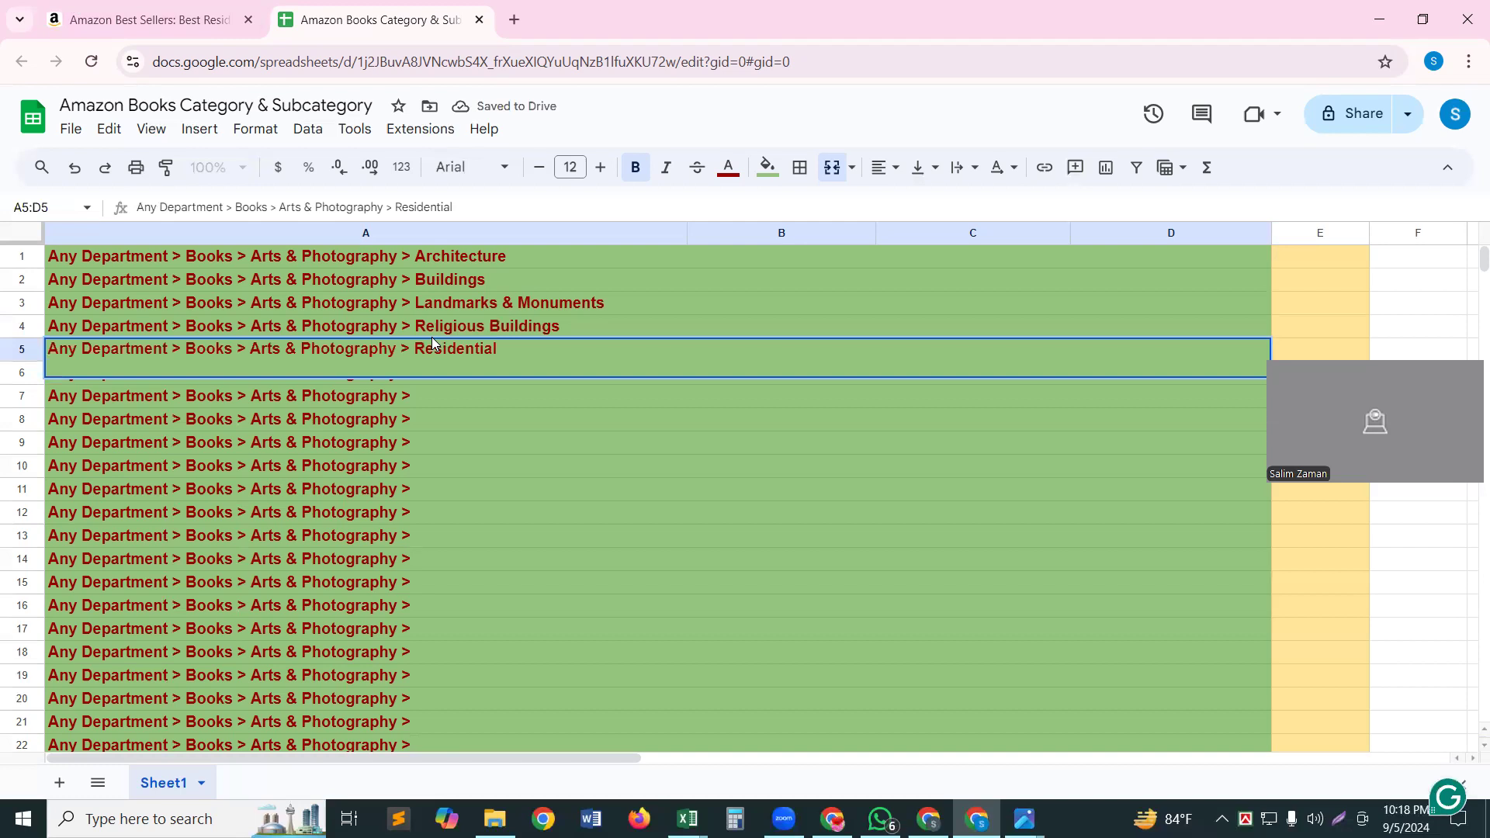
key("BackSpace")
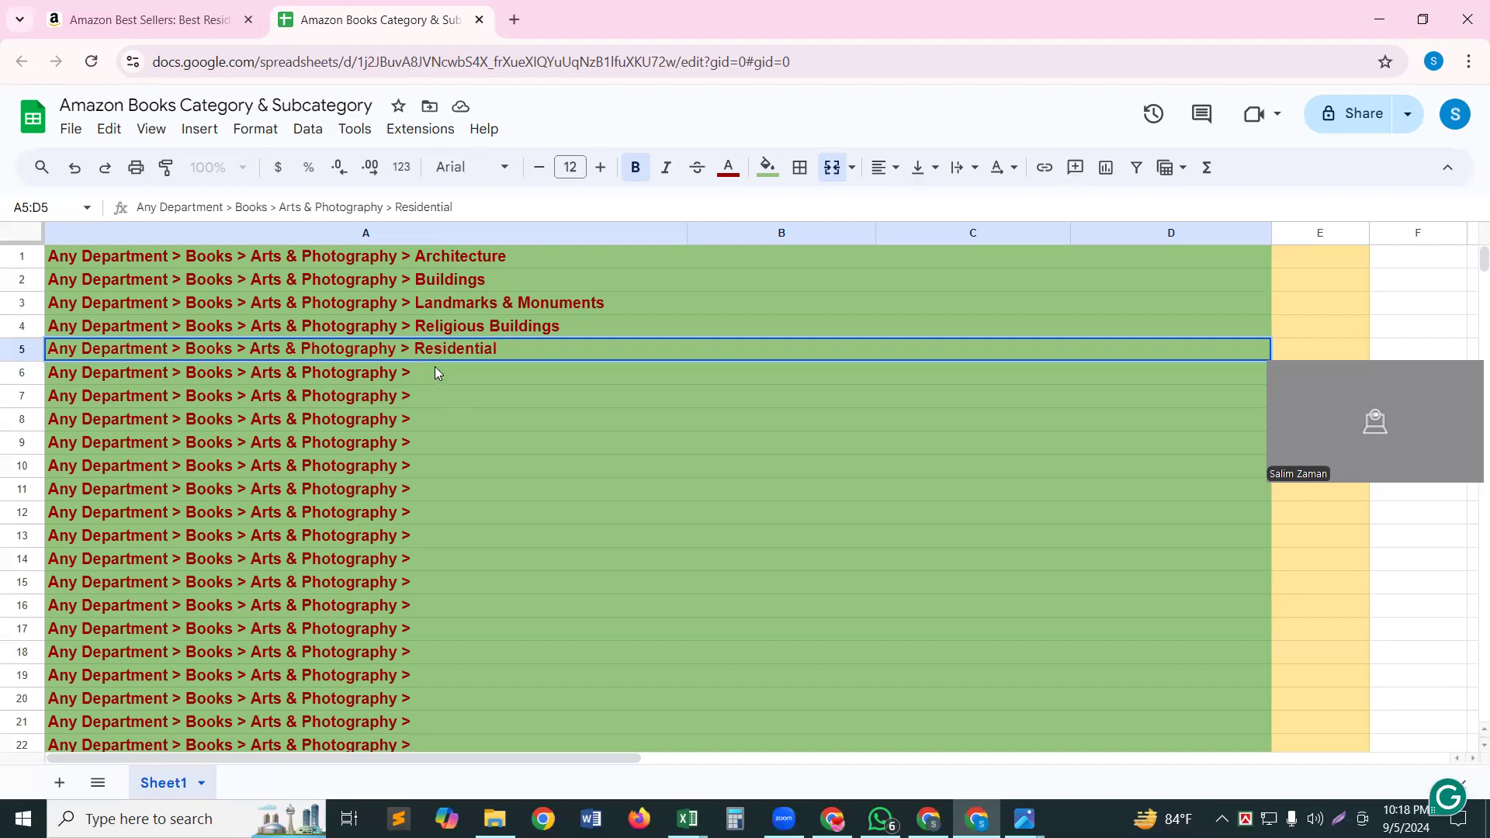
Return to Amazon Best Sellers, open the Biographies & Memoirs category under Books and copy its name
left_click(193, 11)
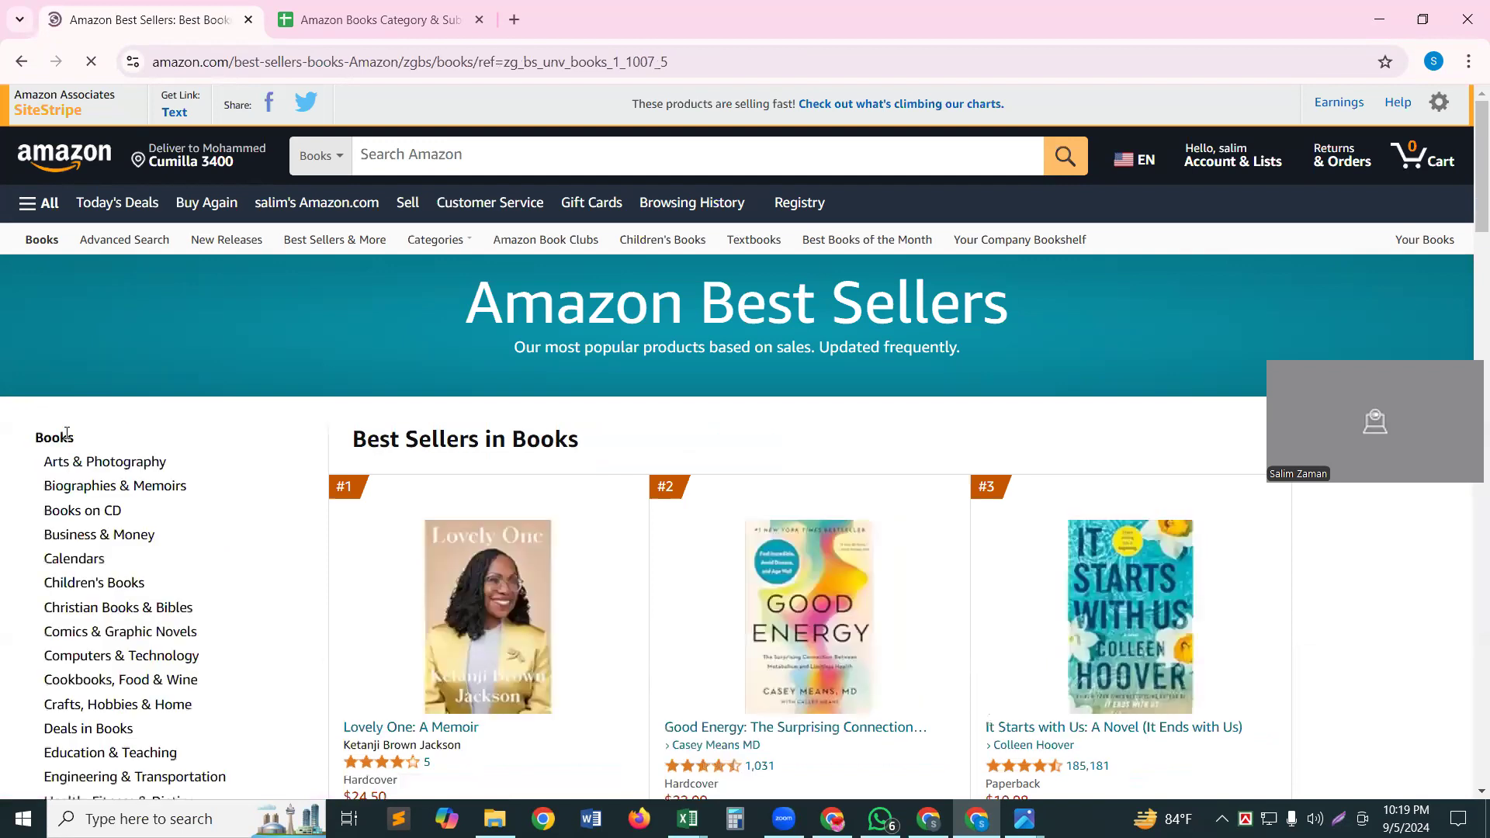
left_click(111, 492)
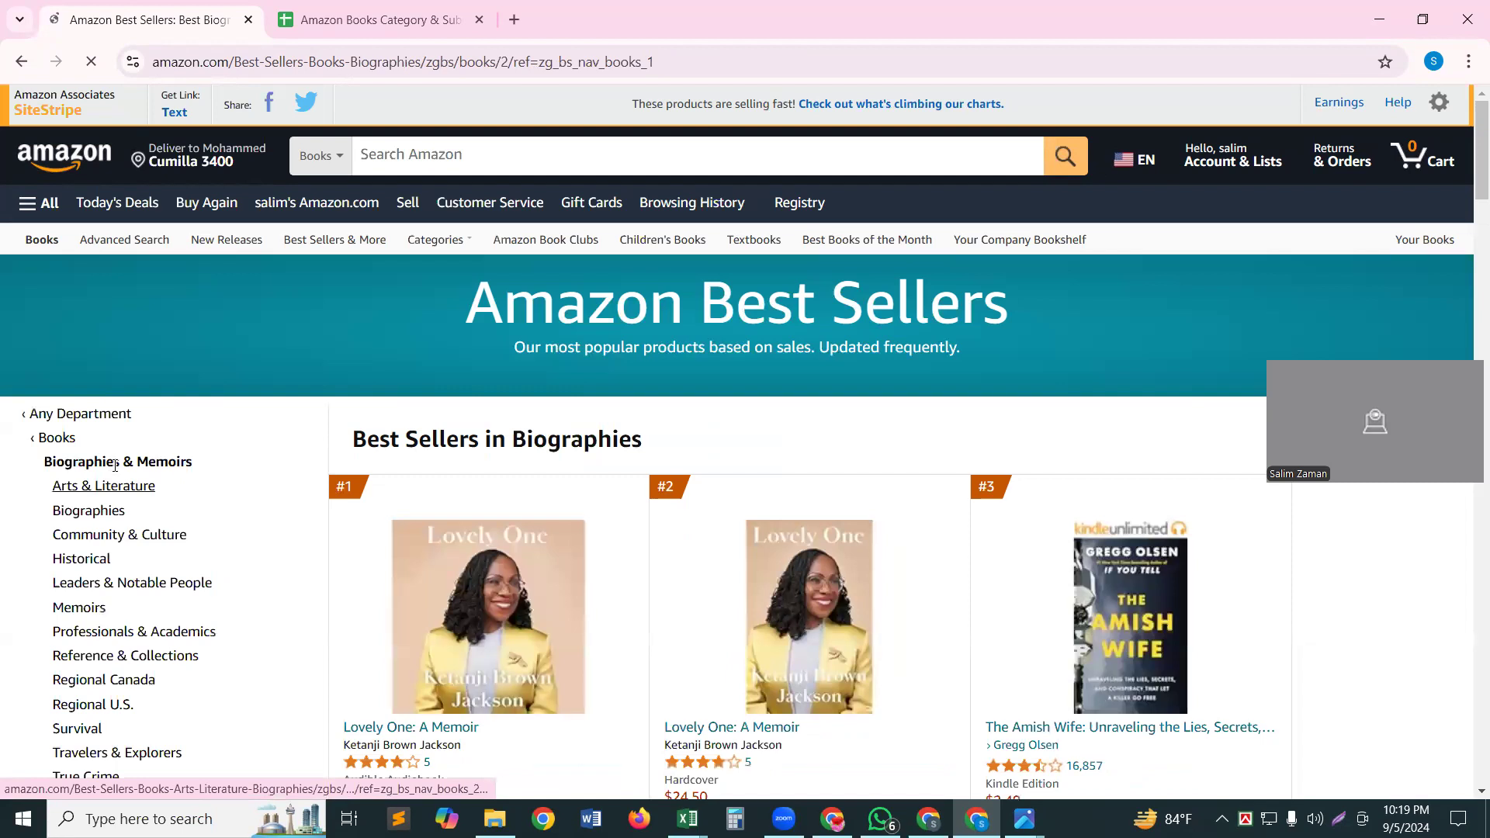
triple_click(114, 464)
key("ctrl+c")
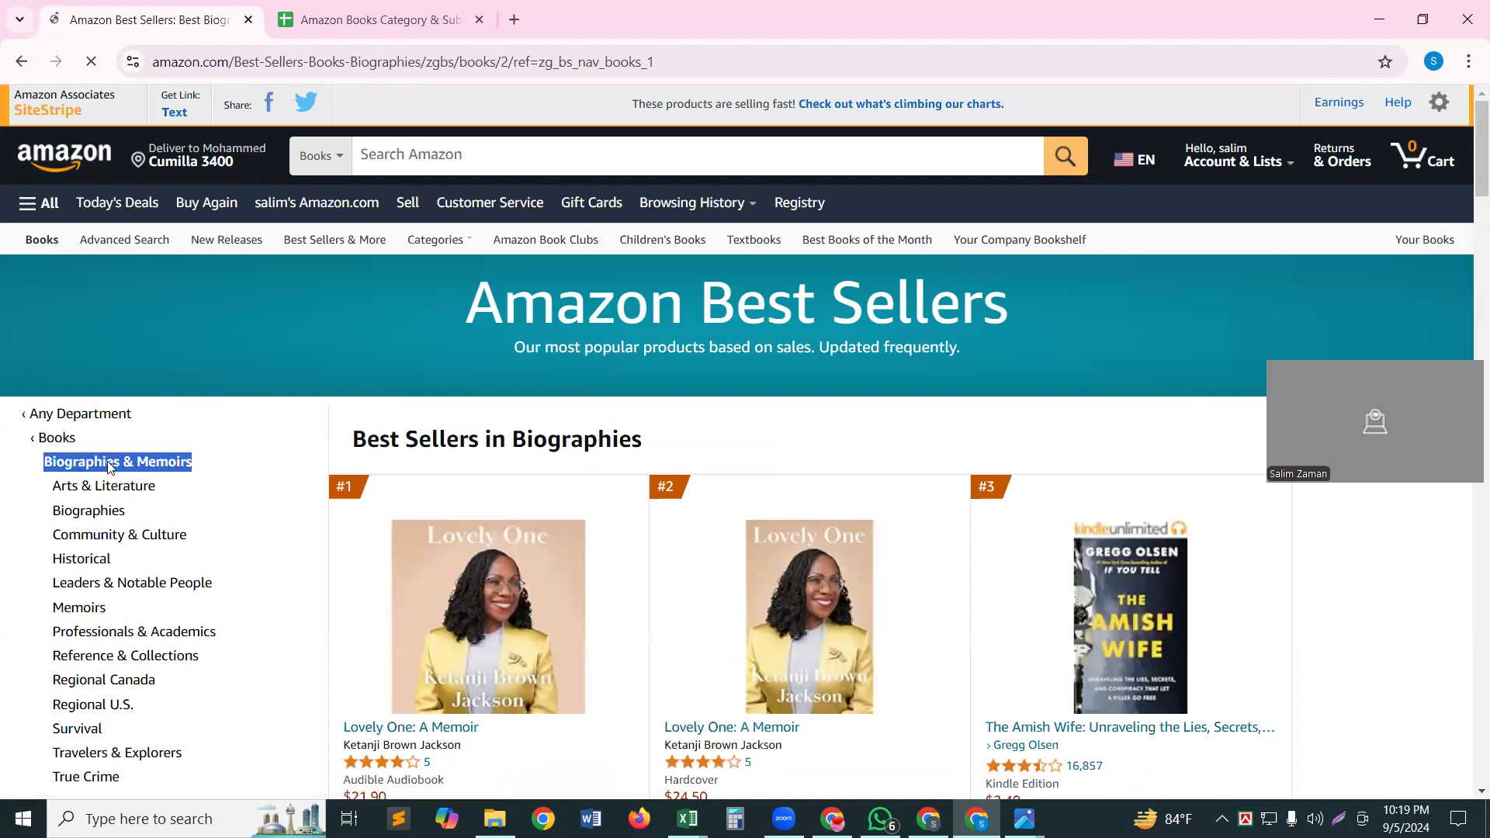
In the spreadsheet's row 6 path, replace "Arts & Photography >" with the copied "Biographies & Memoirs" followed by " >"
left_click(394, 23)
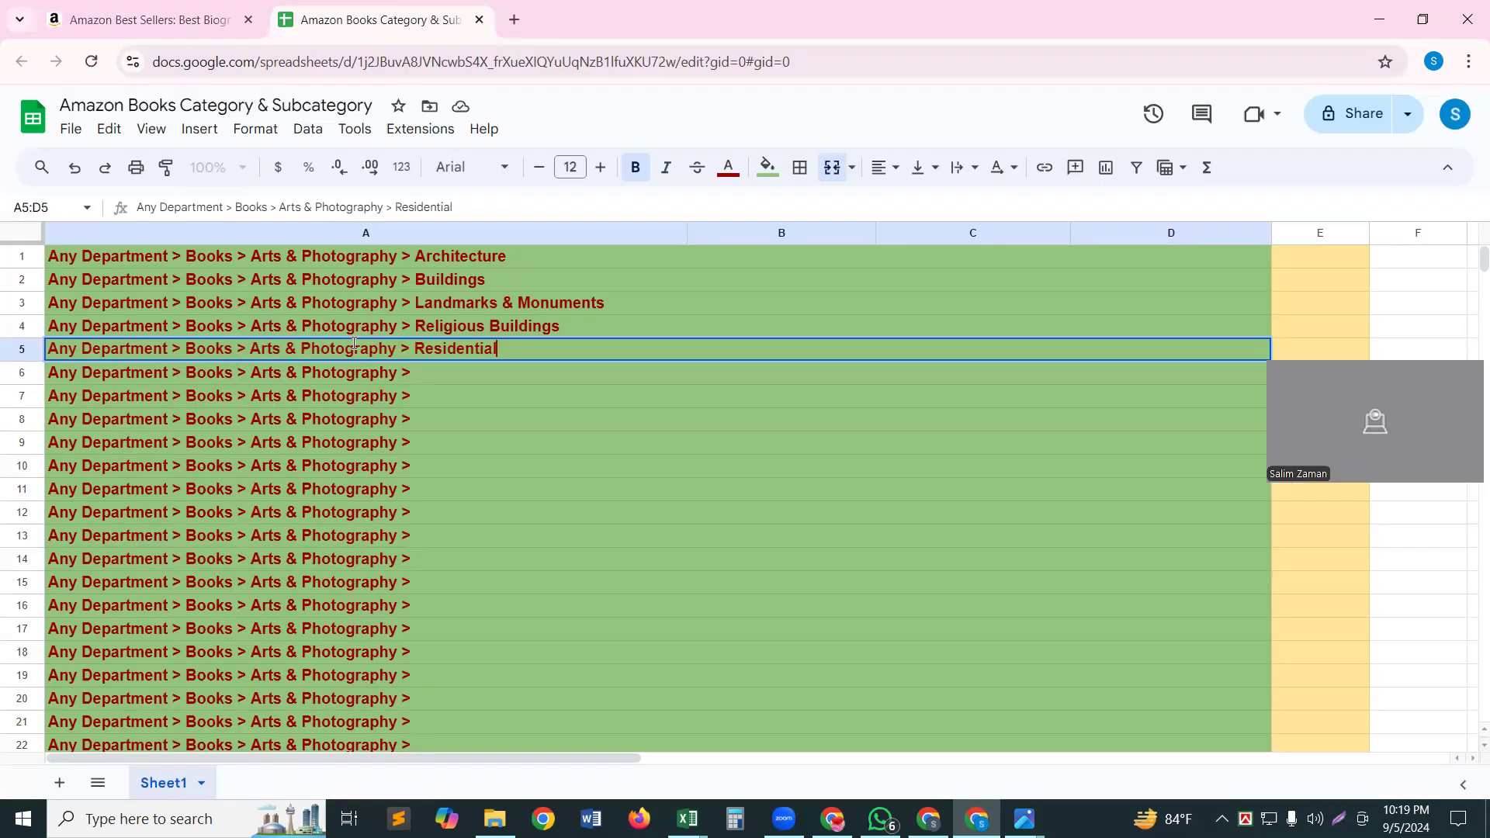
double_click(435, 368)
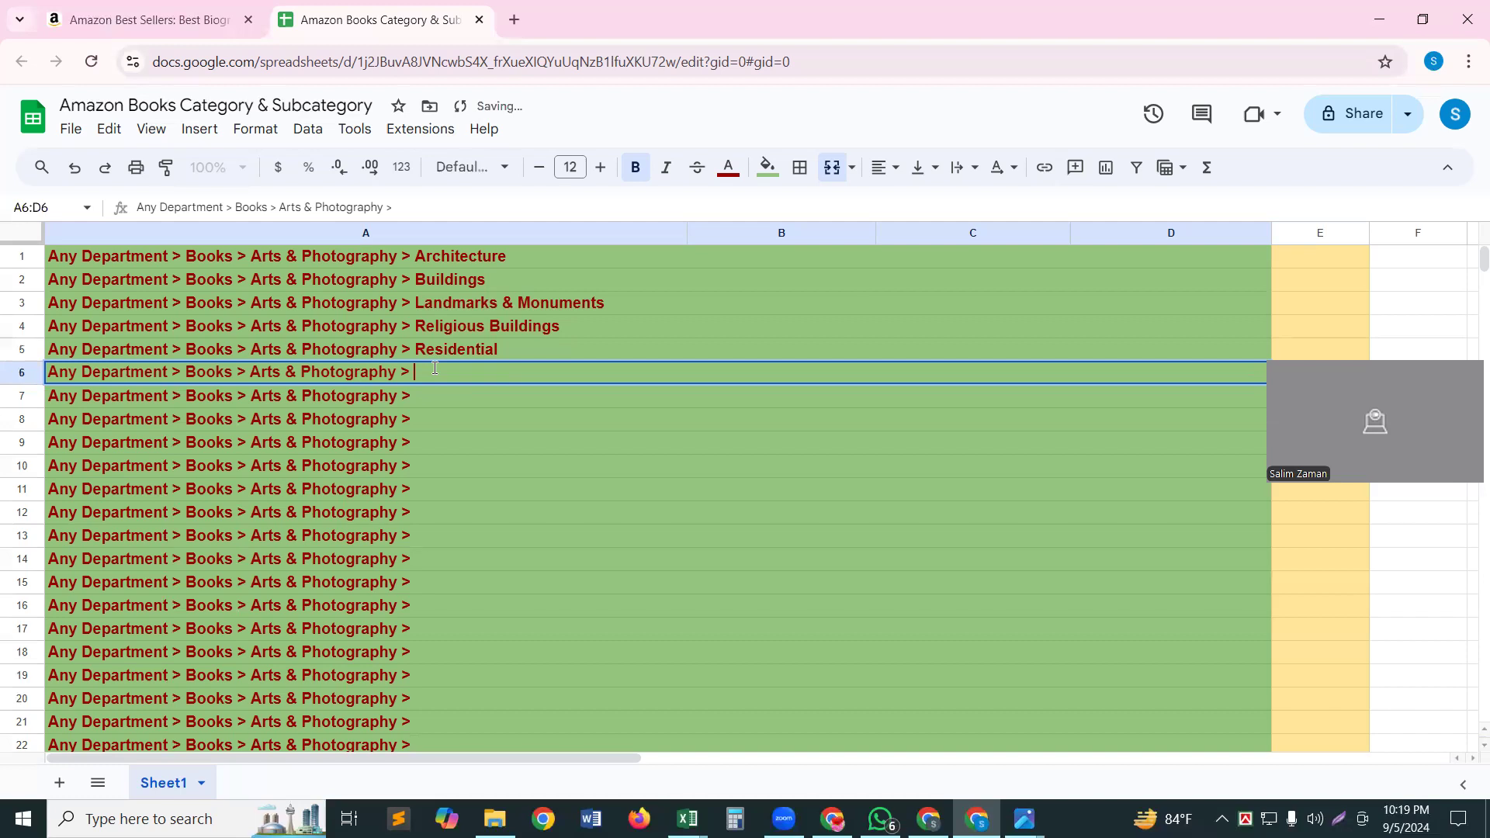
key("BackSpace")
key("BackSpace")
key("BackSpace")
key("BackSpace")
key("BackSpace")
key("BackSpace")
key("BackSpace")
key("BackSpace")
key("BackSpace")
key("BackSpace")
key("BackSpace")
key("BackSpace")
key("BackSpace")
key("BackSpace")
key("BackSpace")
key("BackSpace")
key("BackSpace")
key("BackSpace")
key("BackSpace")
key("BackSpace")
key("BackSpace")
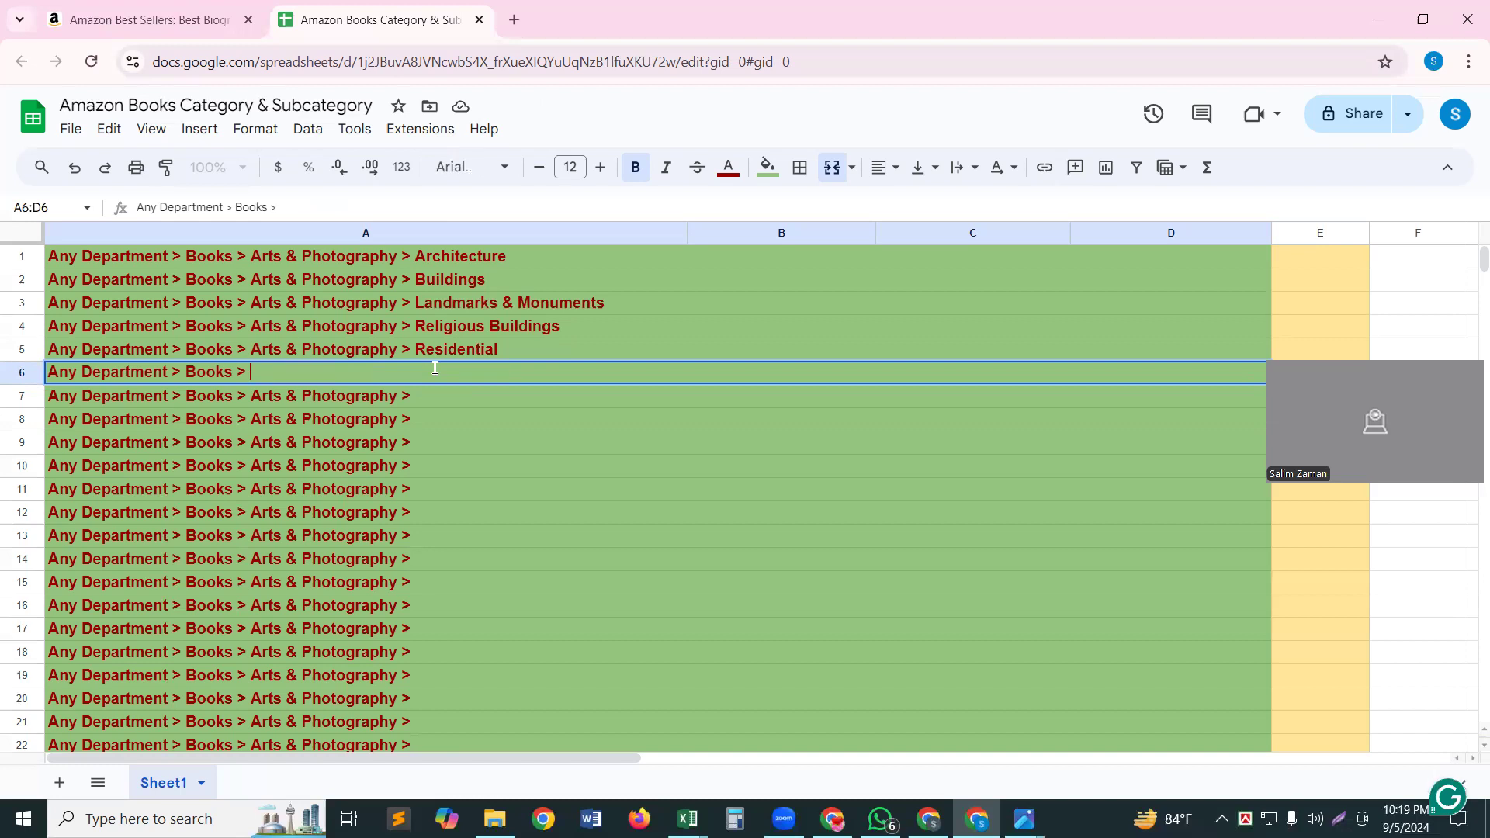
key("ctrl+v")
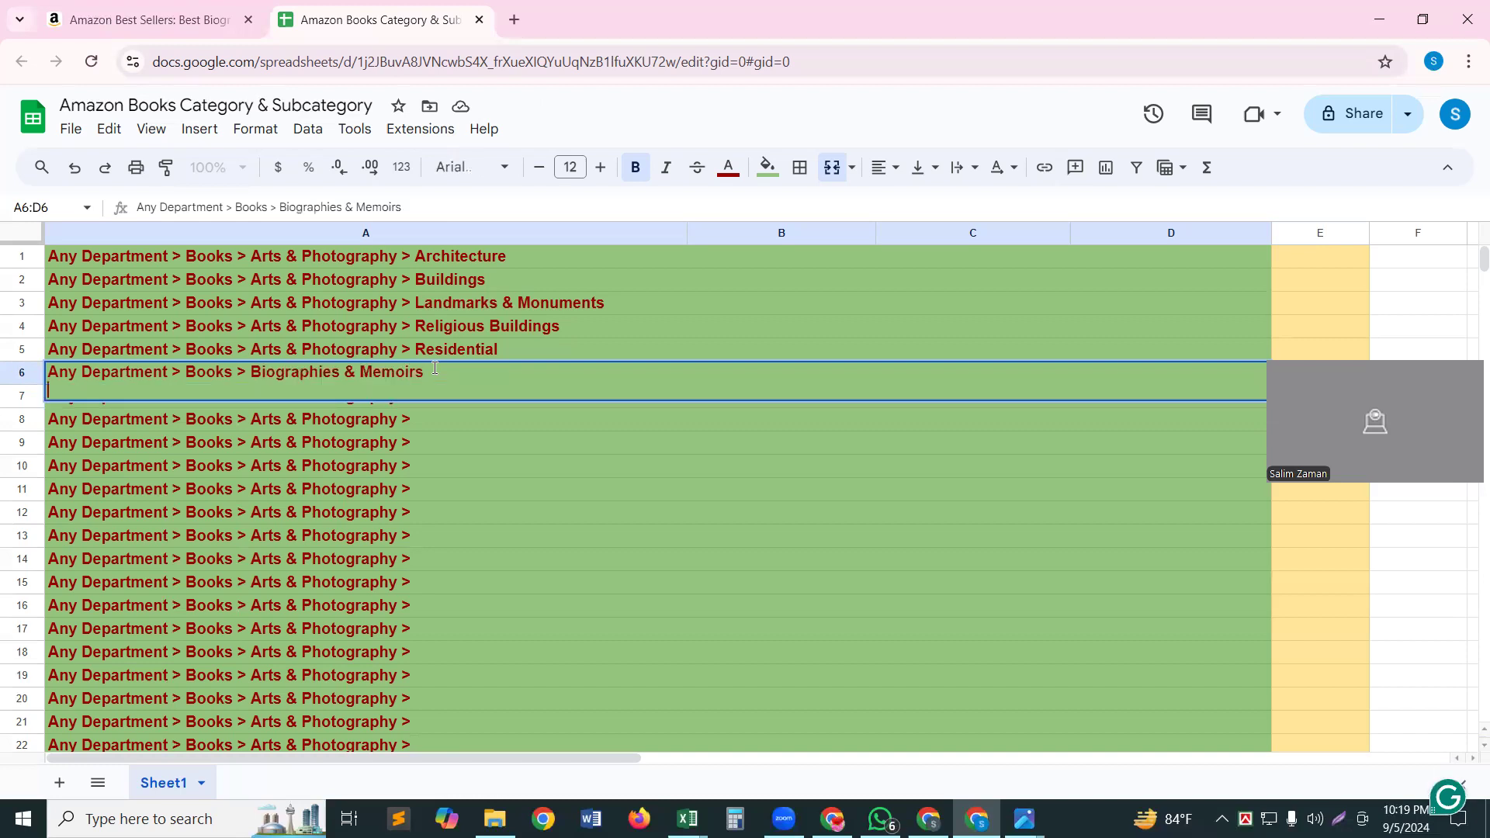
key("BackSpace")
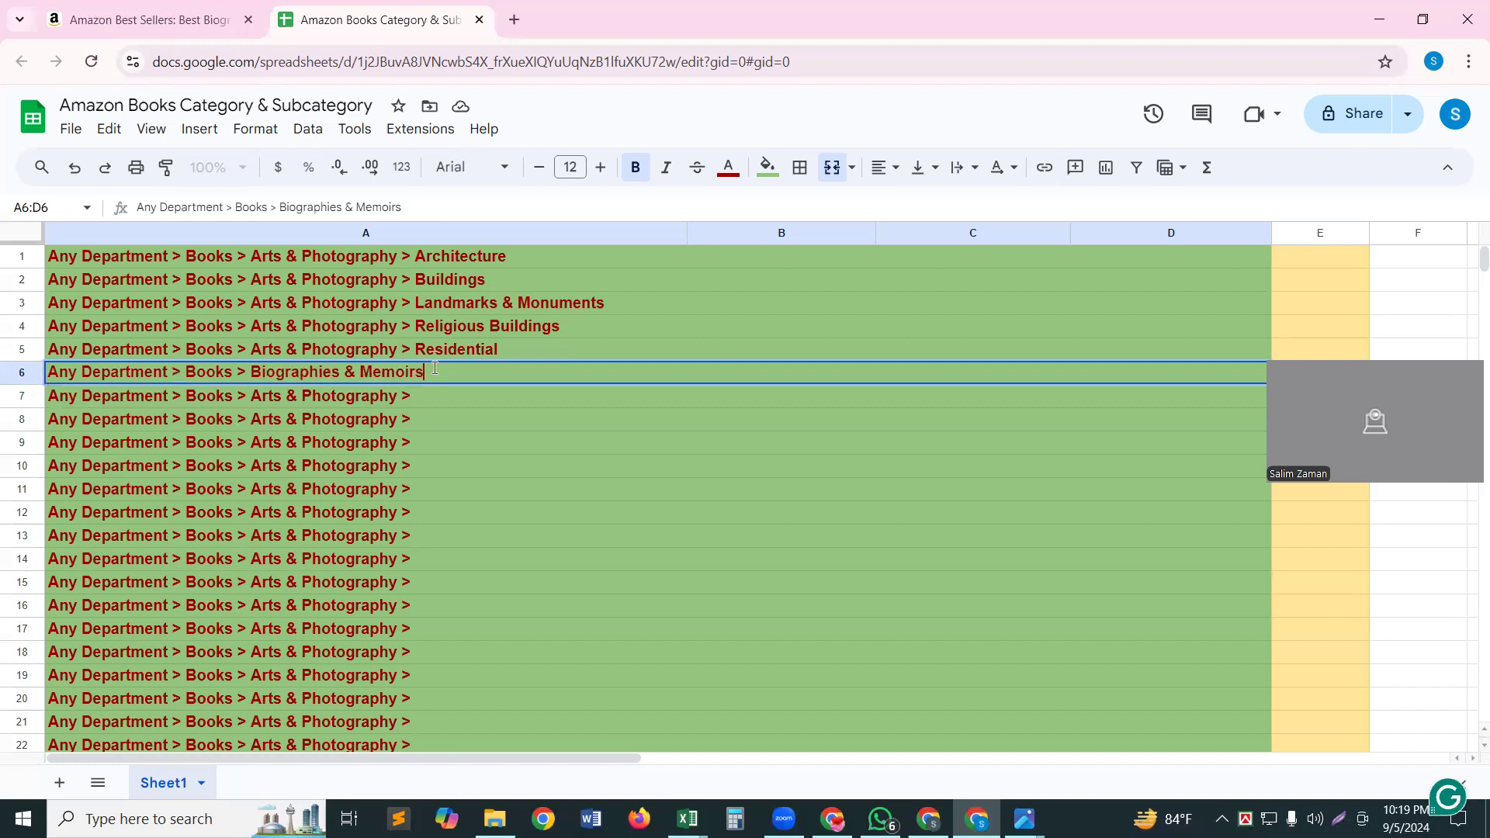
type(">")
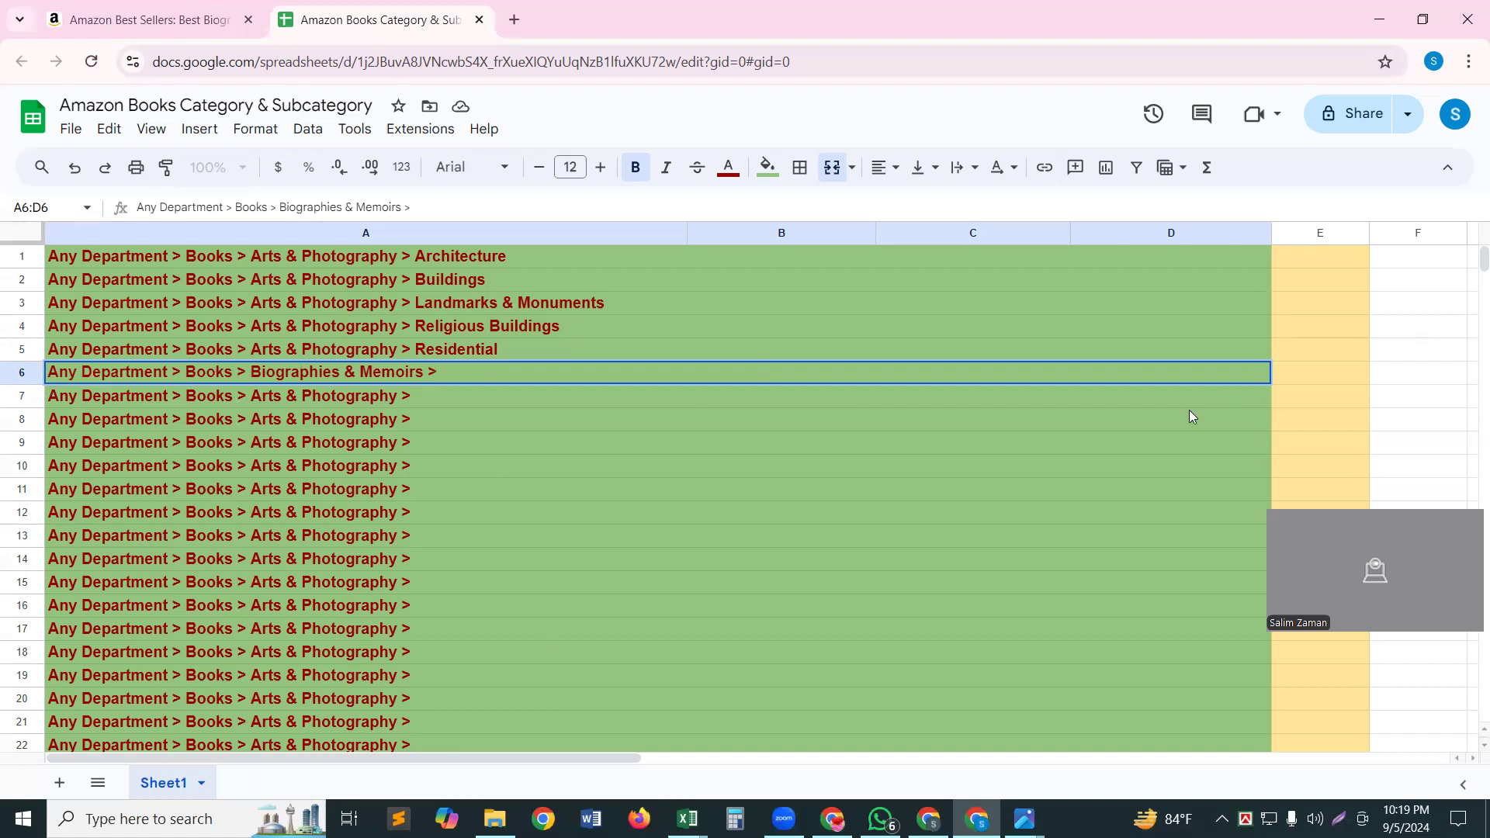
Fill the row 6 path "Any Department > Books > Biographies & Memoirs >" down through row 31
left_click(1132, 468)
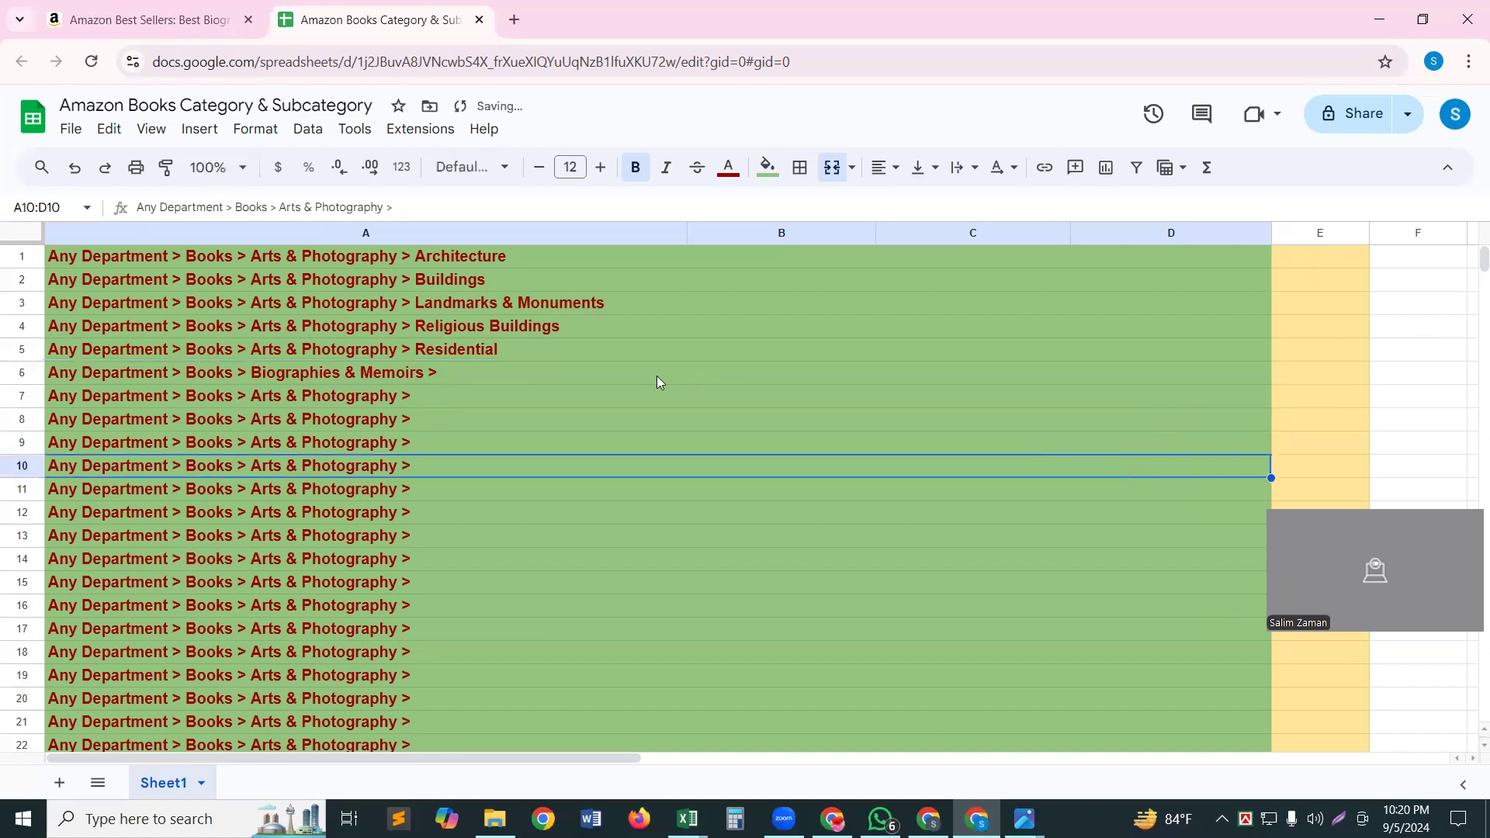
left_click(676, 368)
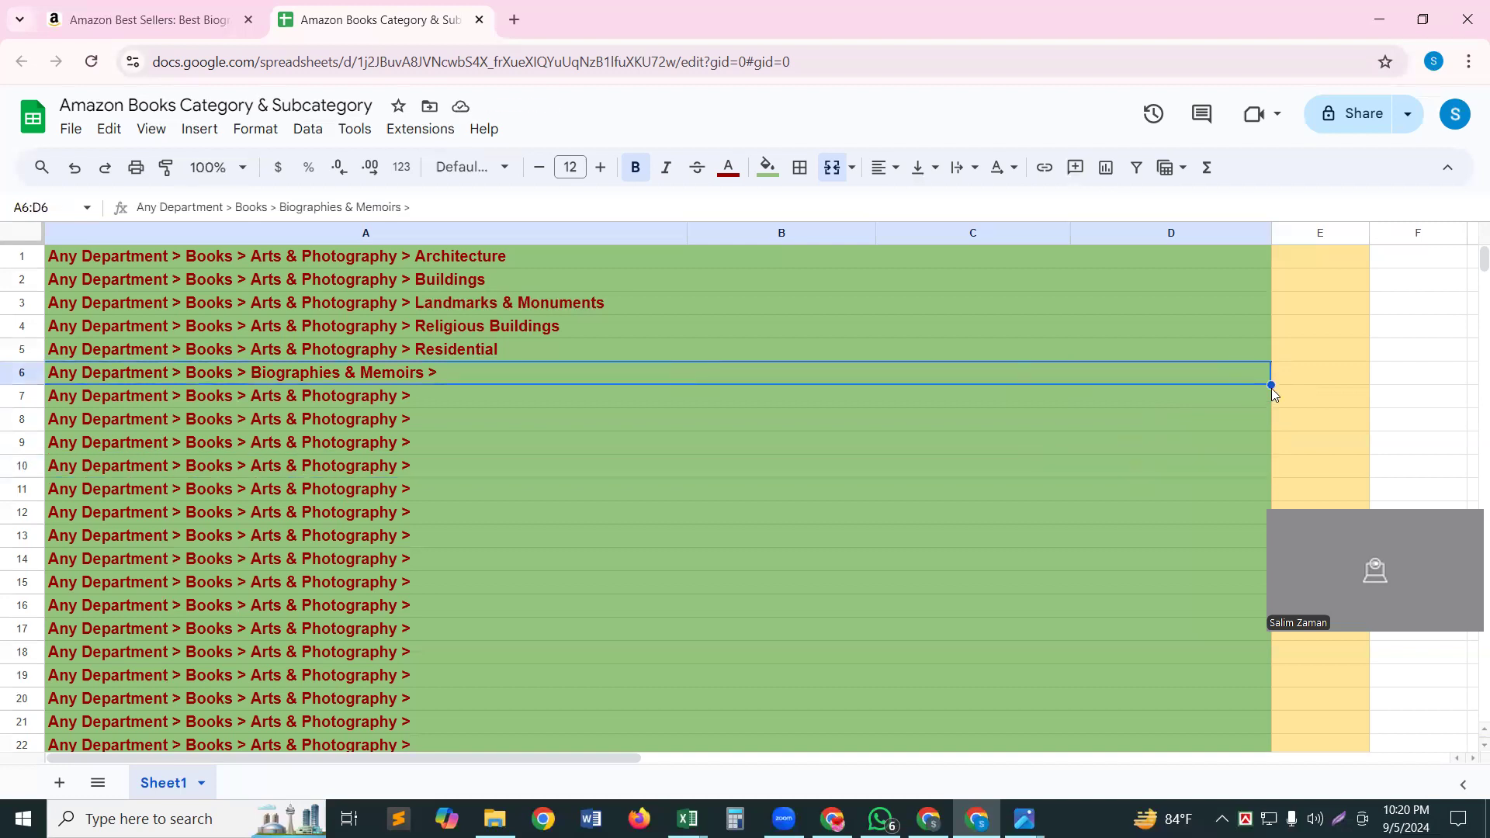
left_click_drag(1271, 379, 1146, 646)
scroll(1181, 554, "up", 3)
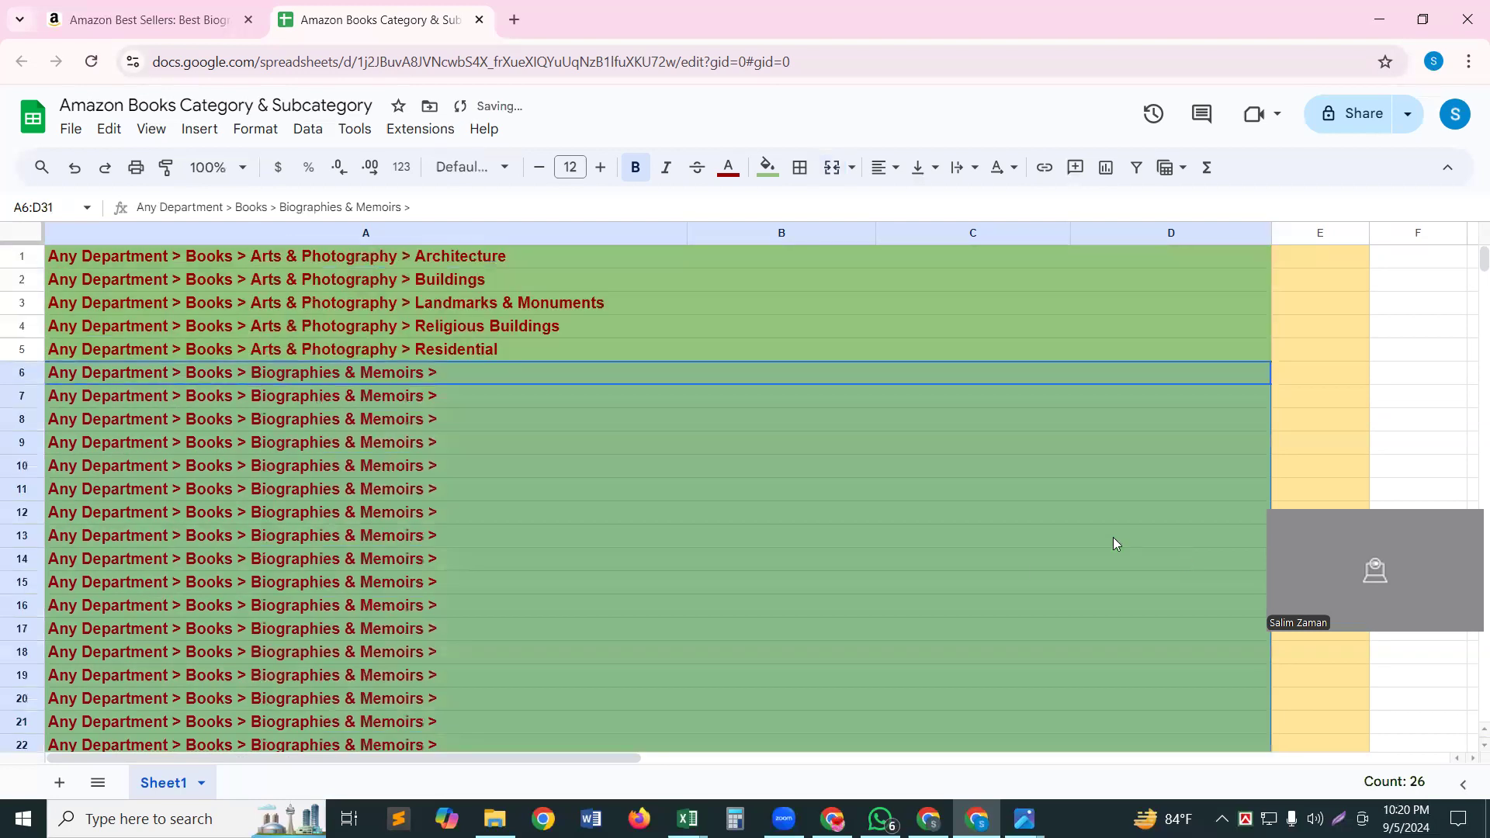
left_click(1030, 565)
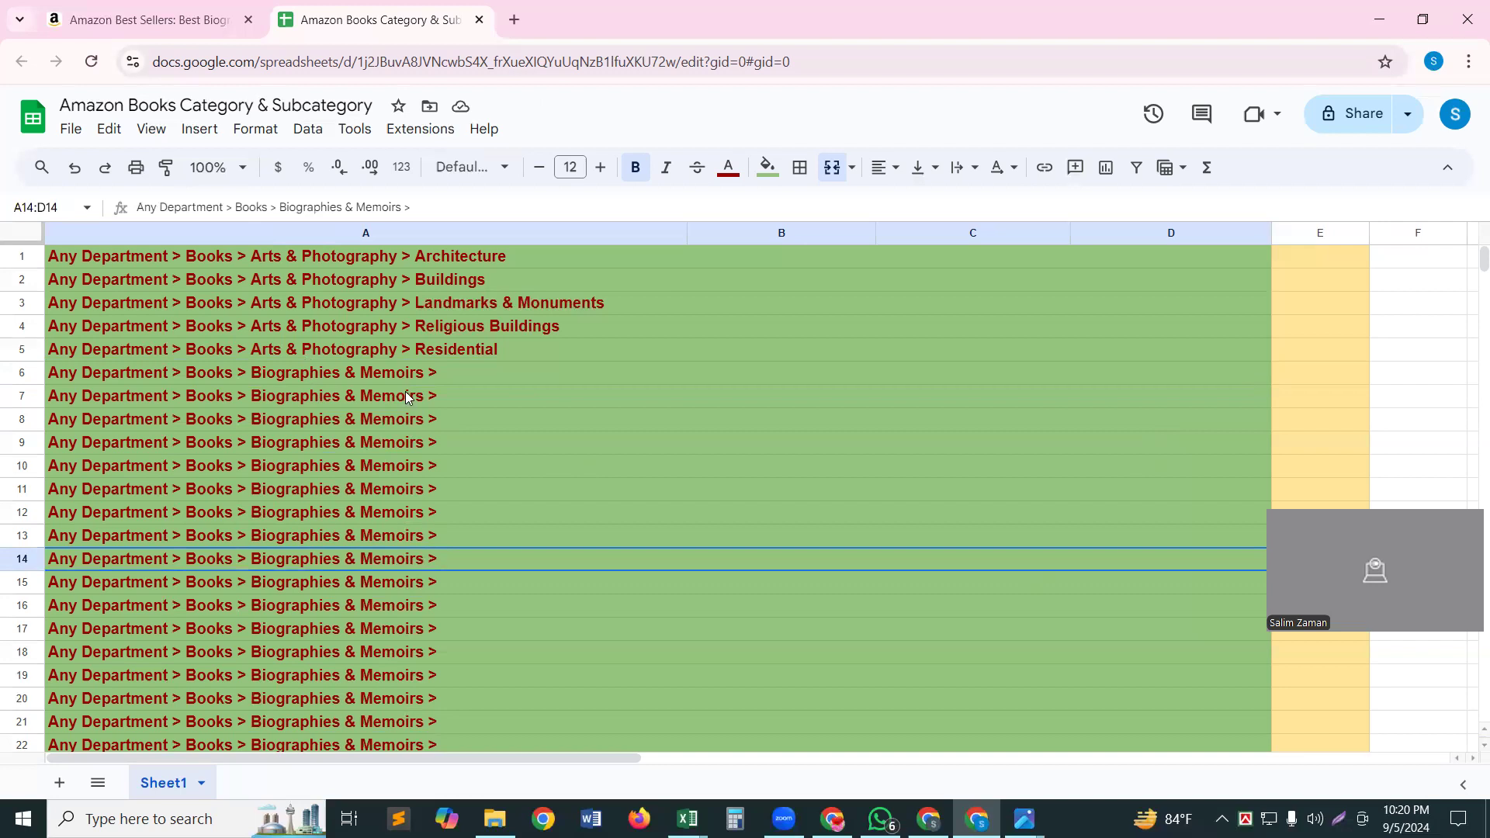
Return to Amazon Best Sellers, open the Arts & Literature subcategory under Biographies & Memoirs and copy its name
left_click(135, 24)
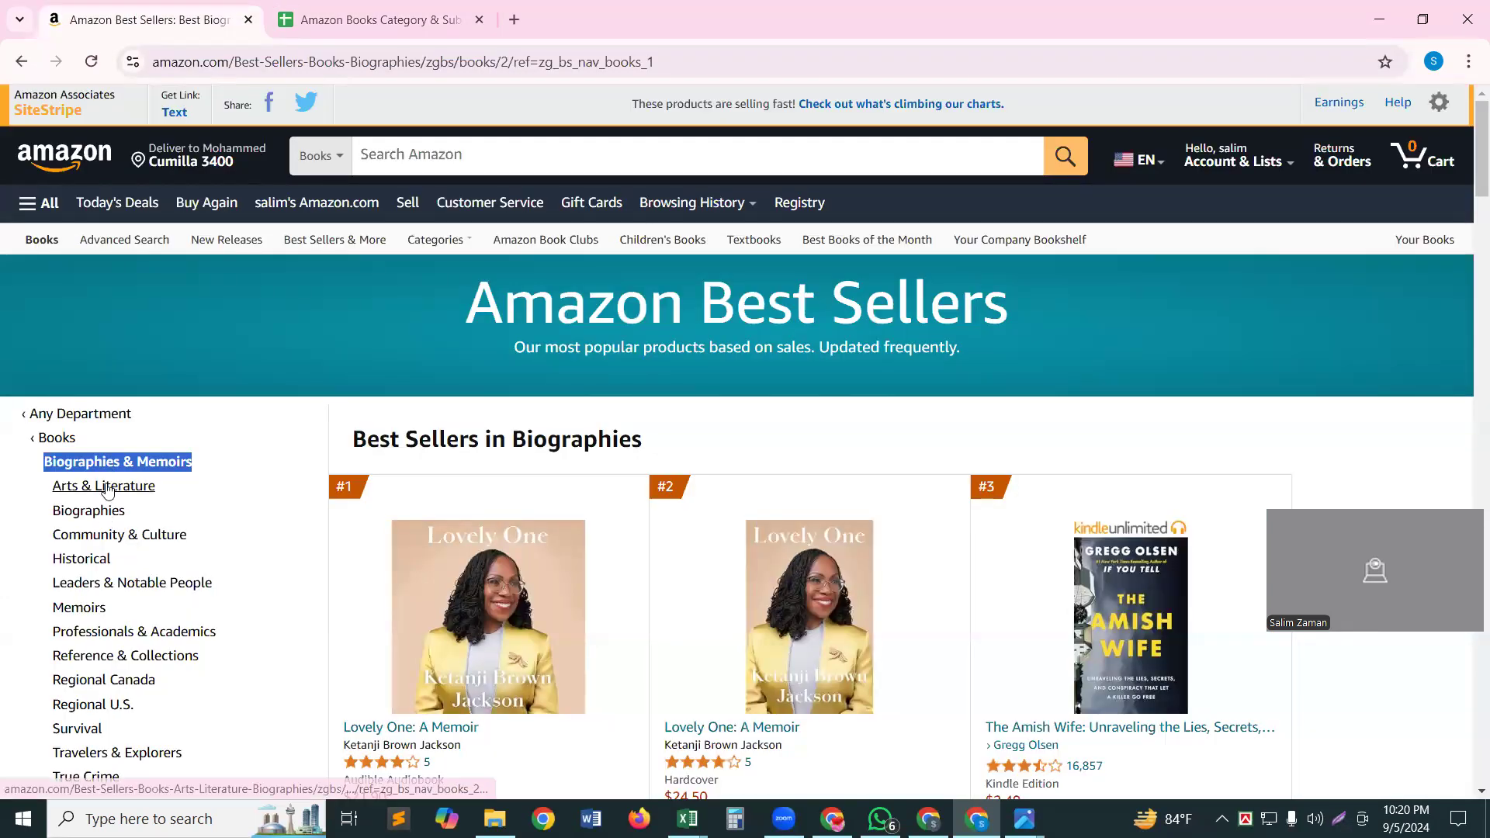
left_click(107, 487)
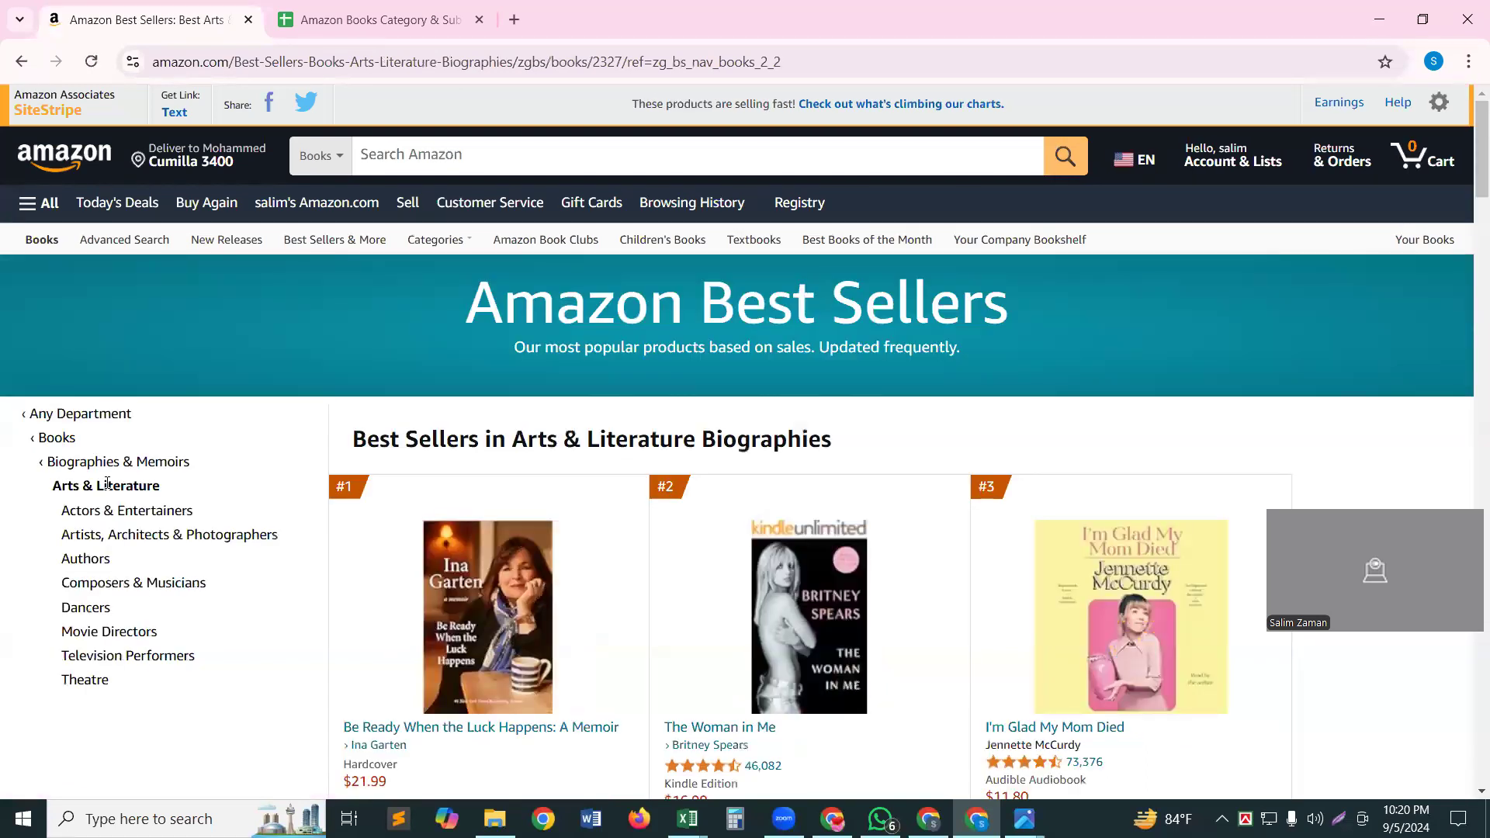
triple_click(107, 482)
key("ctrl+c")
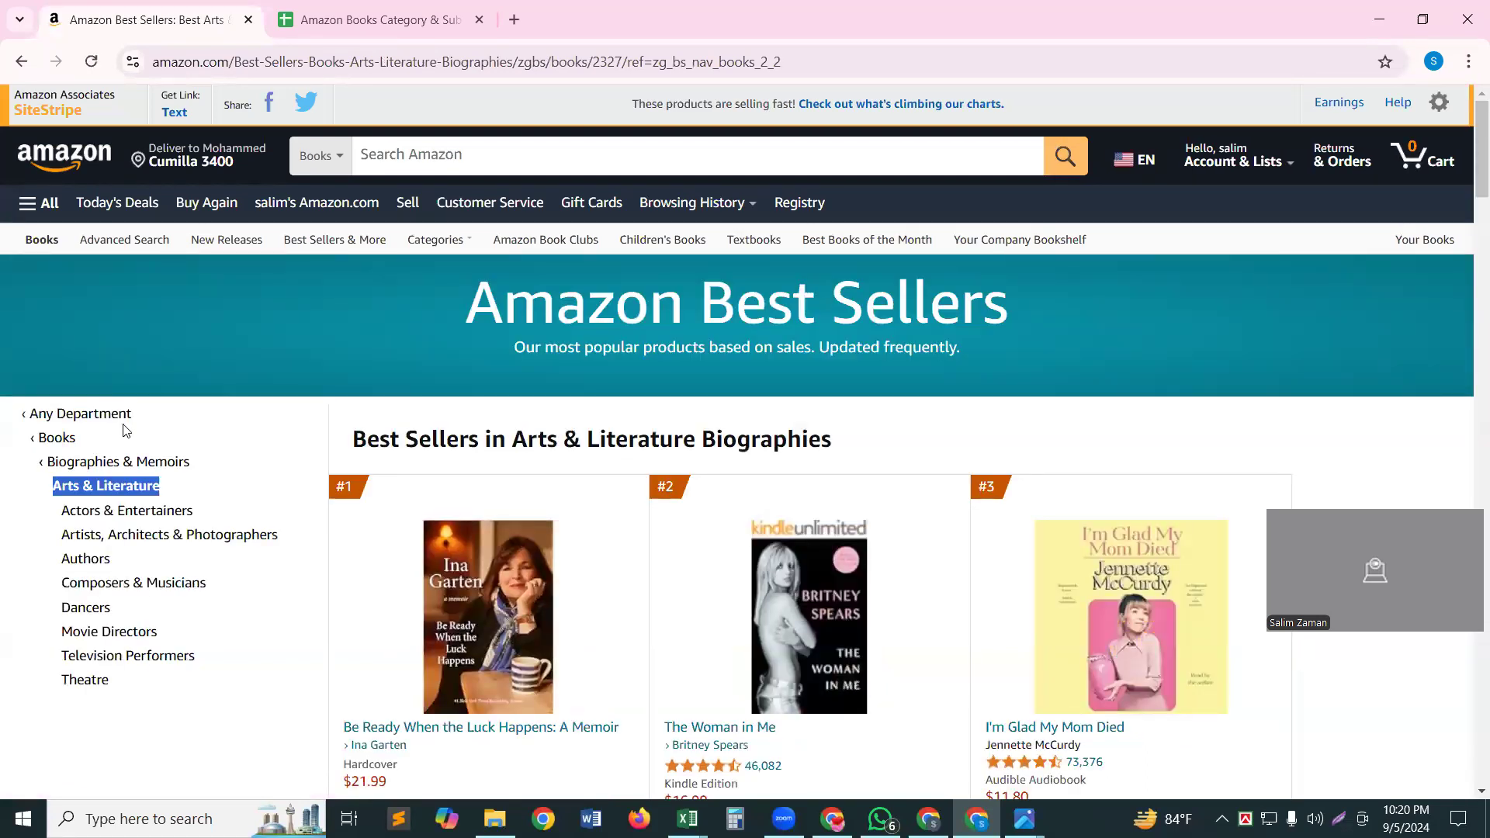
In the spreadsheet, append the copied "Arts & Literature" to the row 6 path without a trailing line break
left_click(397, 28)
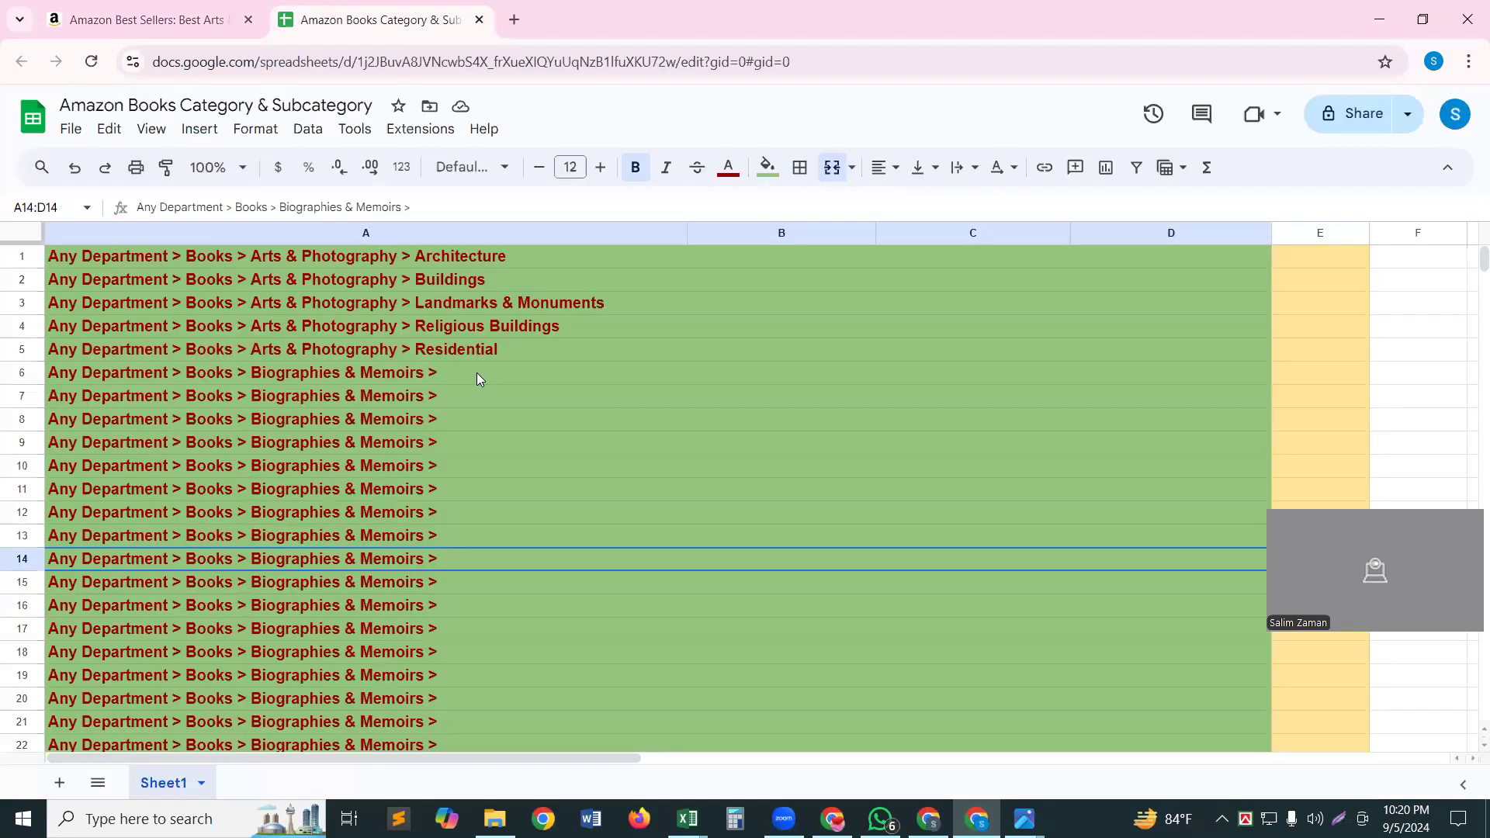
left_click(477, 373)
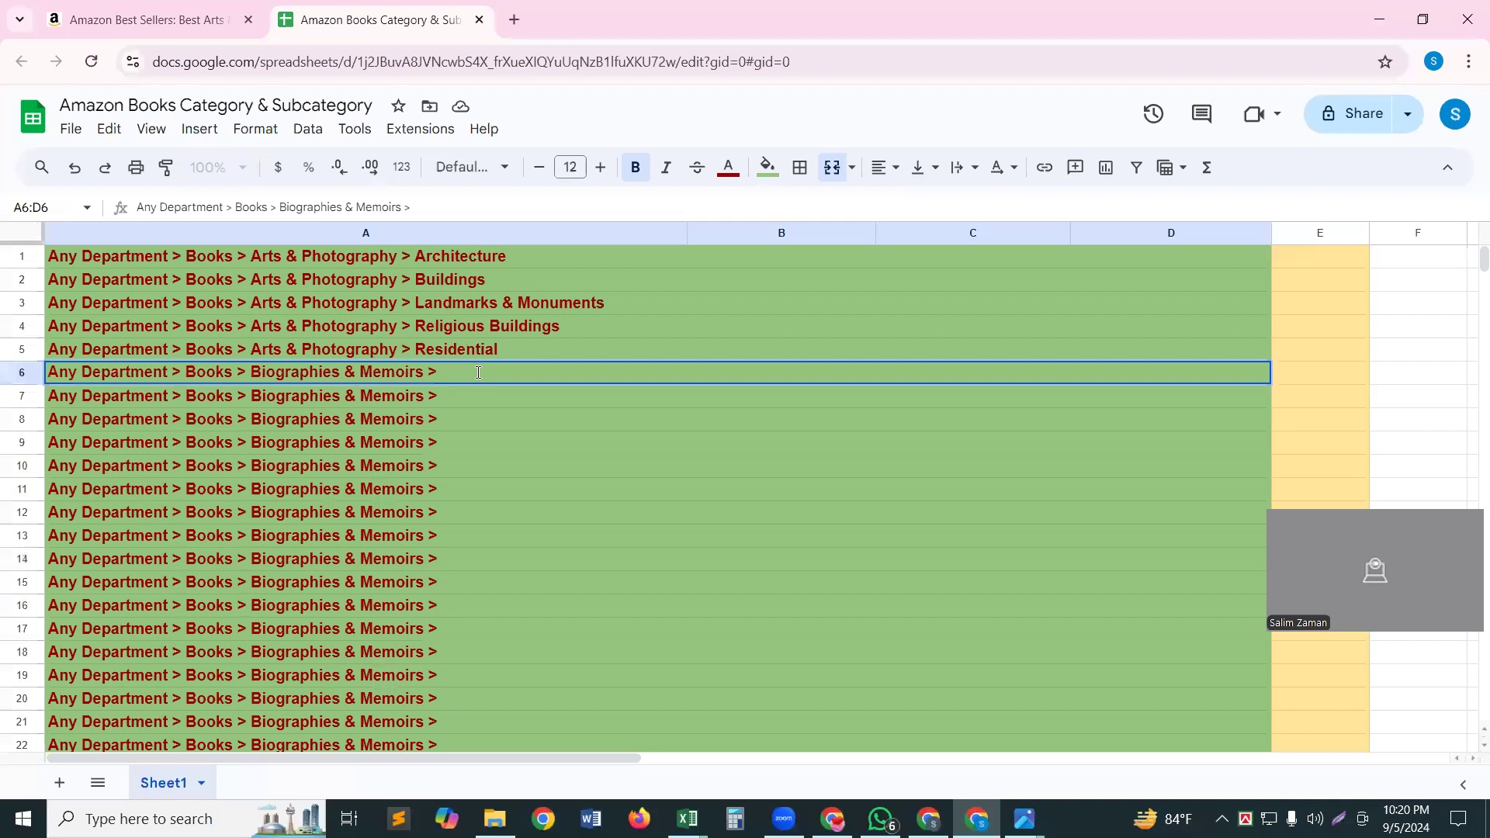
key("ctrl+v")
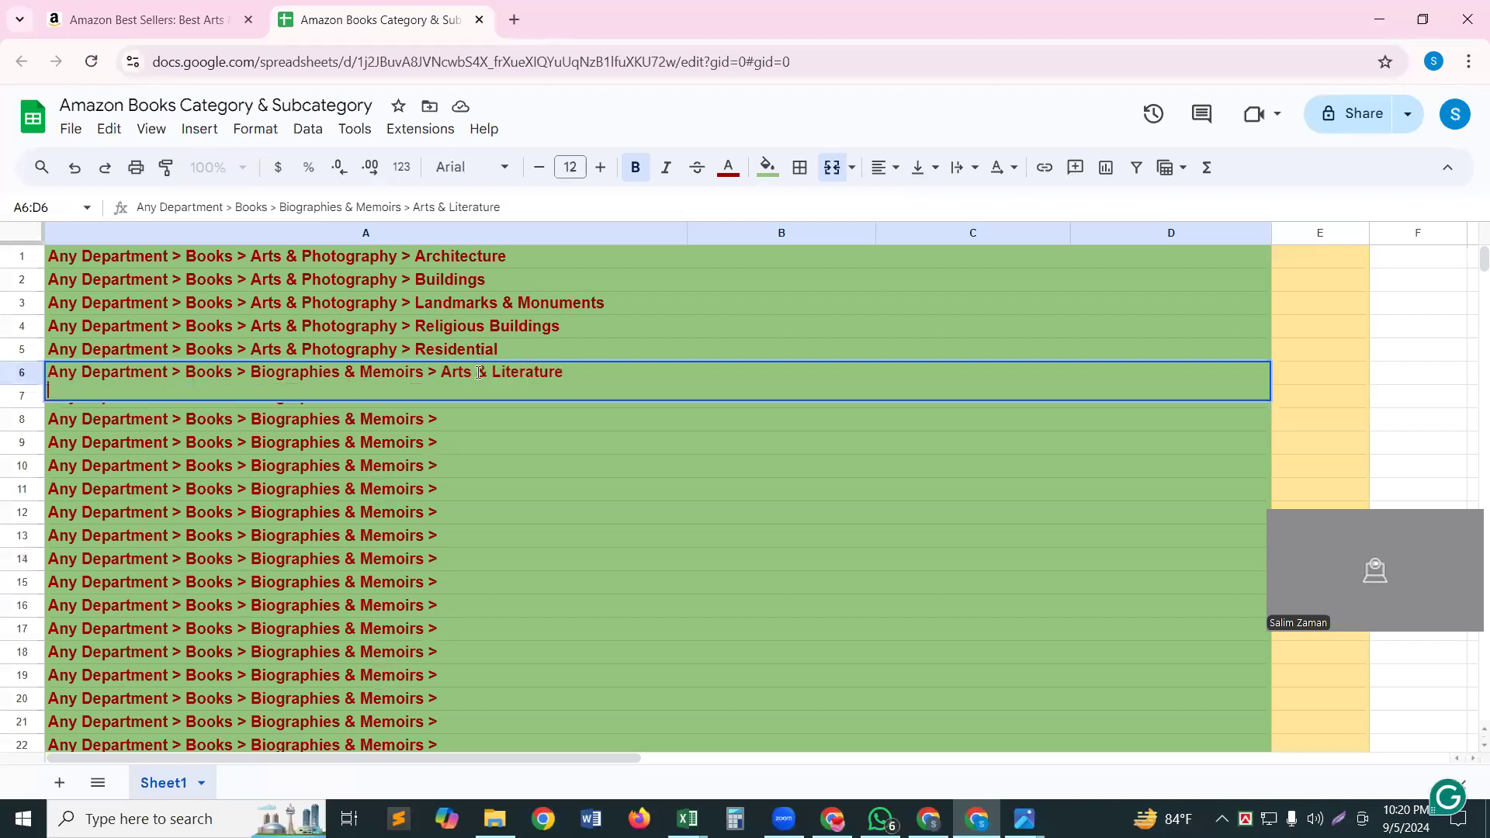
key("BackSpace")
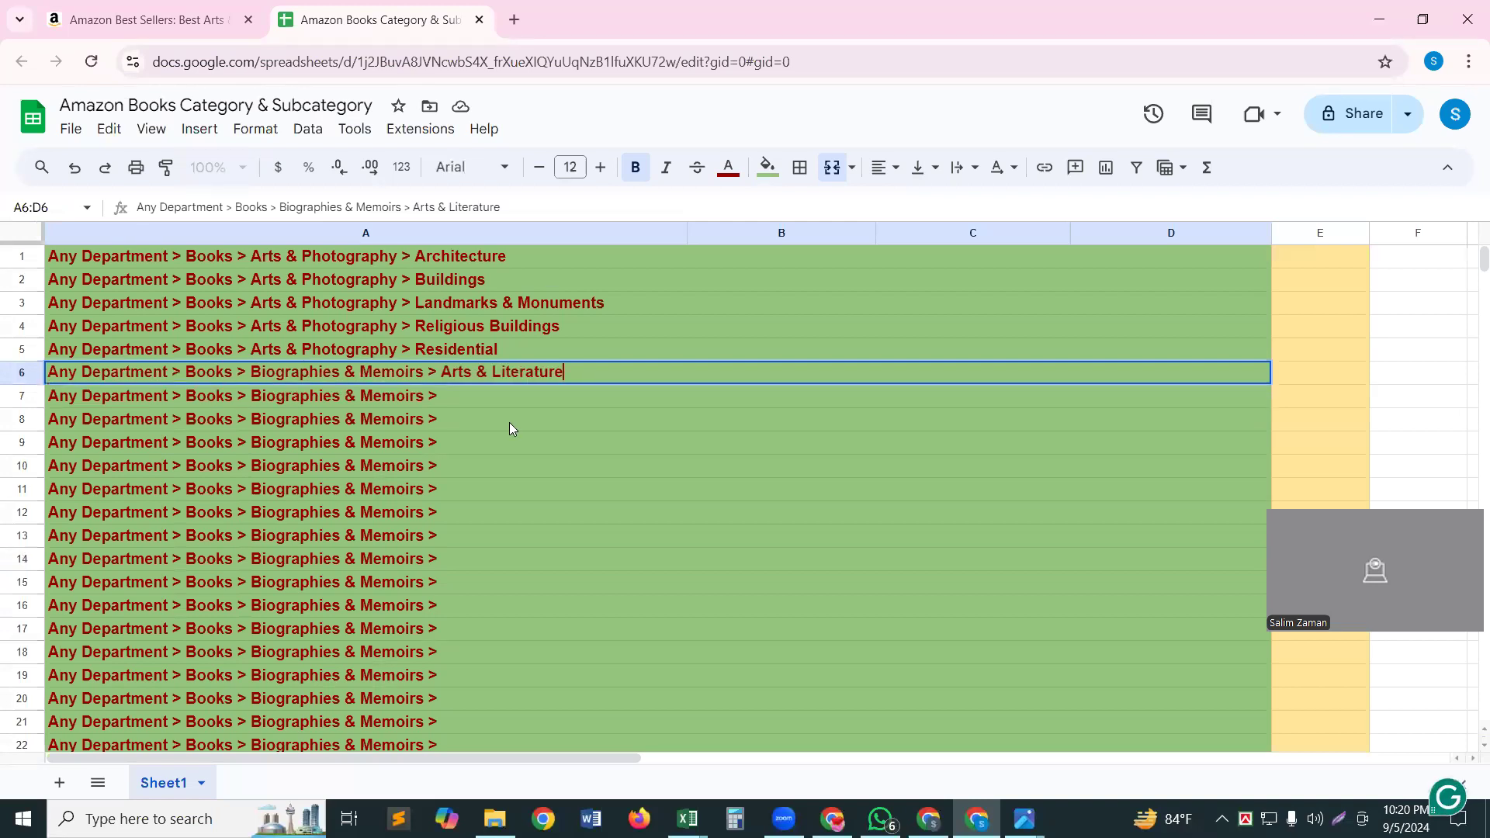
left_click(493, 392)
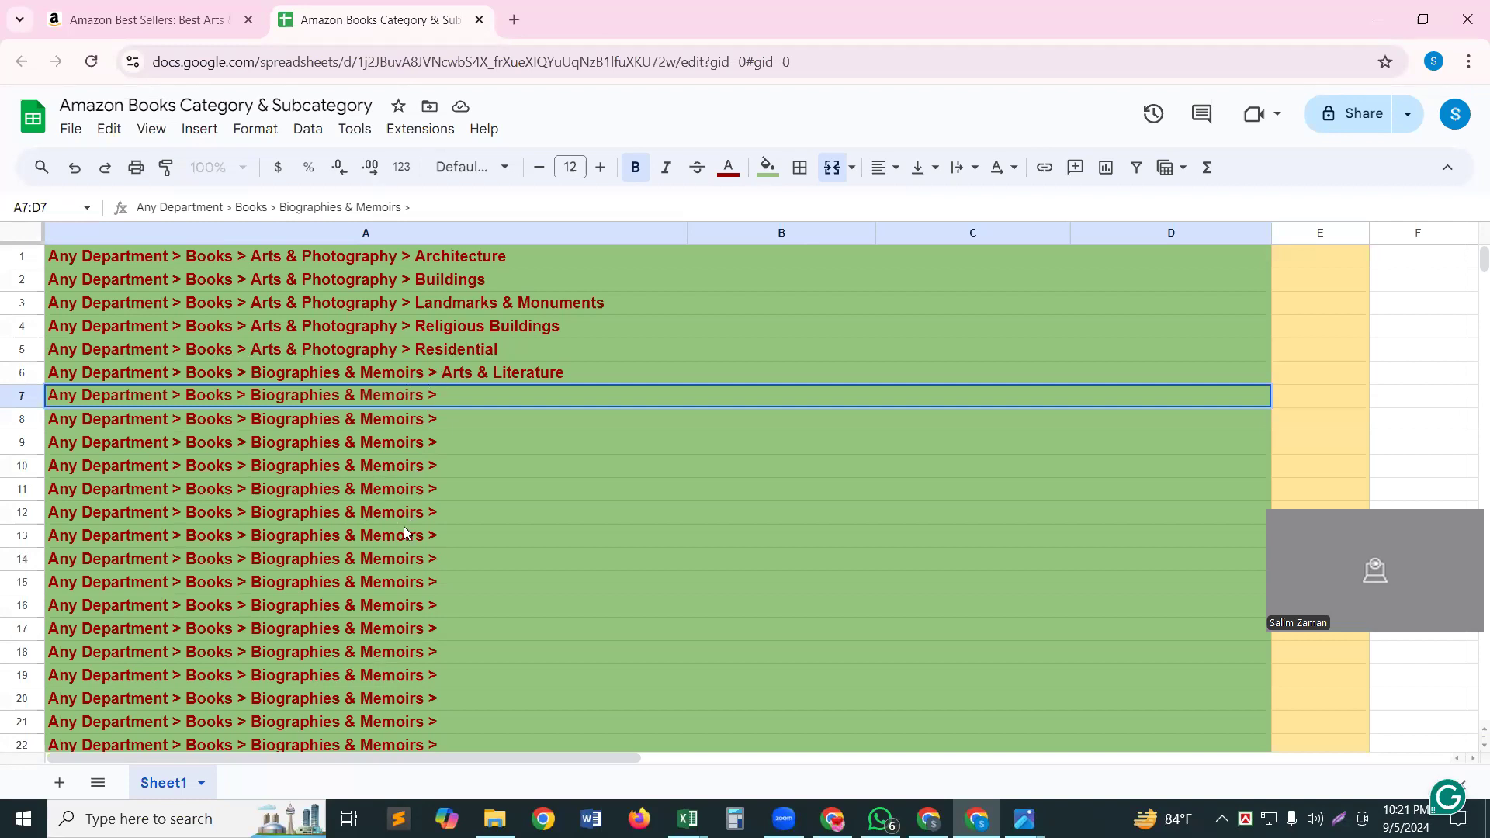
Return to Amazon Best Sellers, open the Actors & Entertainers subcategory under Arts & Literature and select its name
left_click(97, 12)
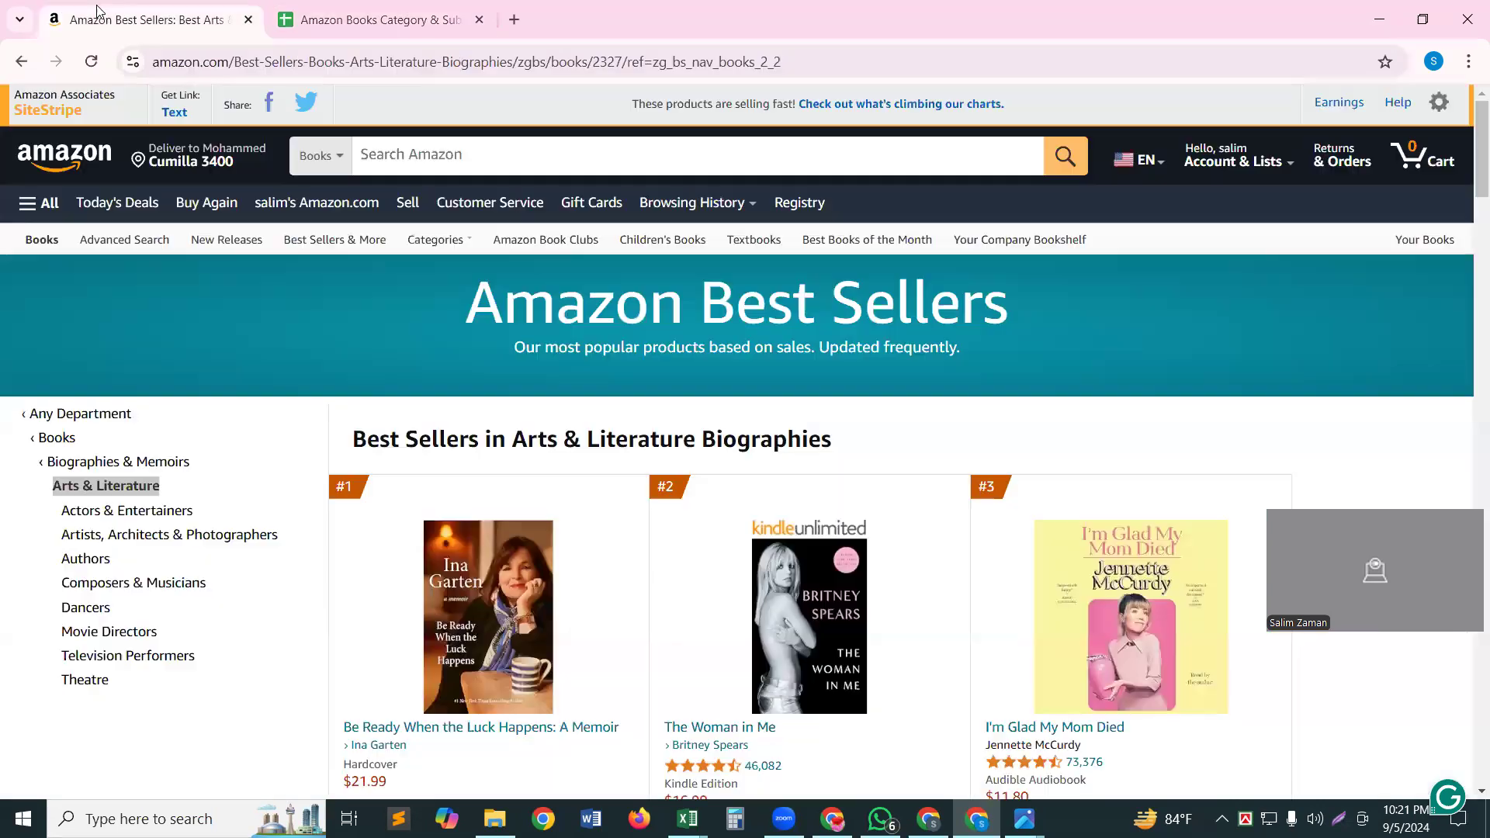
left_click(153, 518)
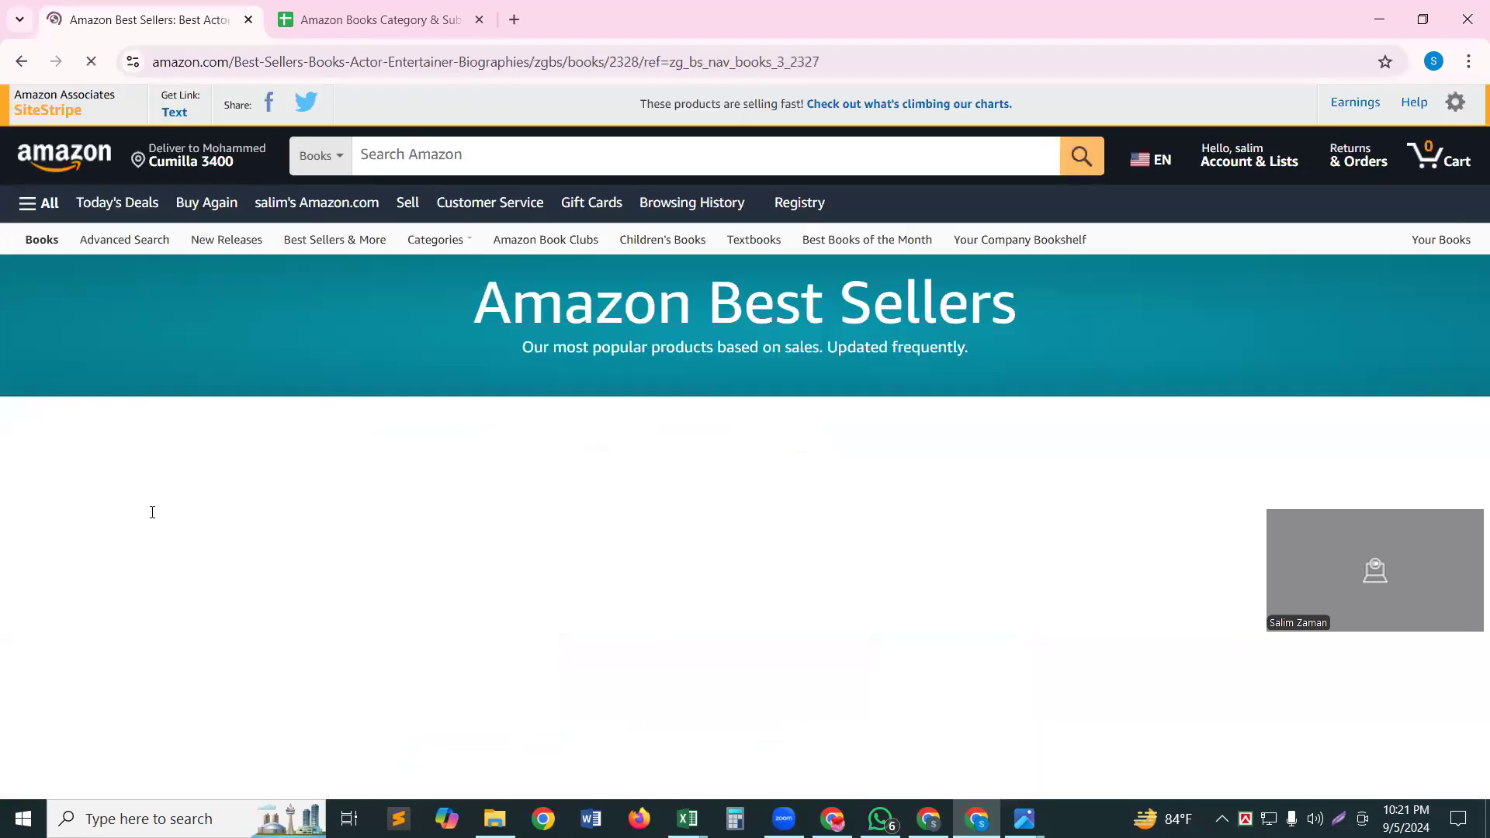
triple_click(152, 512)
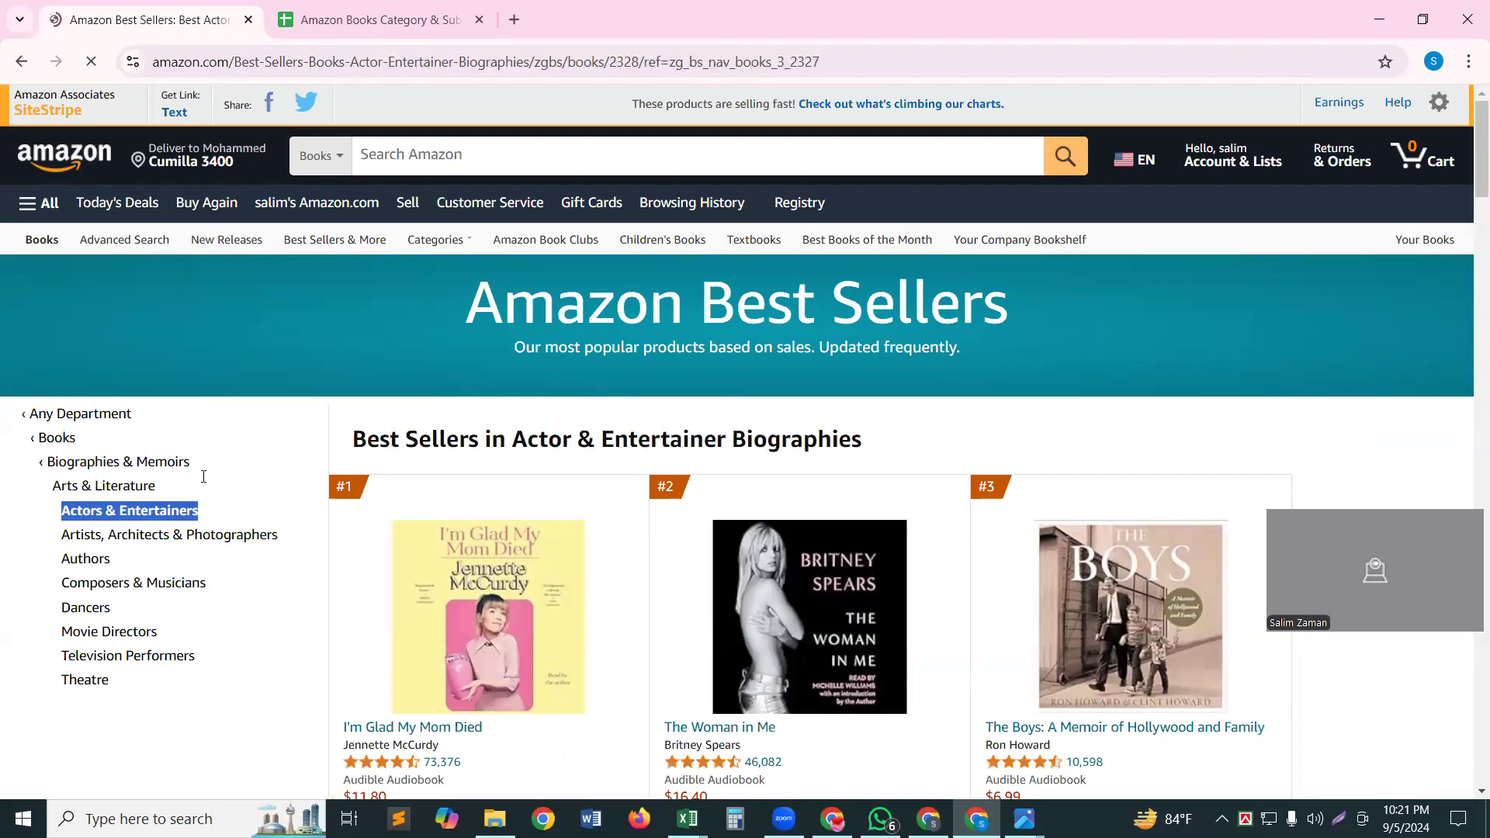
In the spreadsheet, append "Entertainers" to the row 7 path "Any Department > Books > Biographies & Memoirs >"
left_click(425, 23)
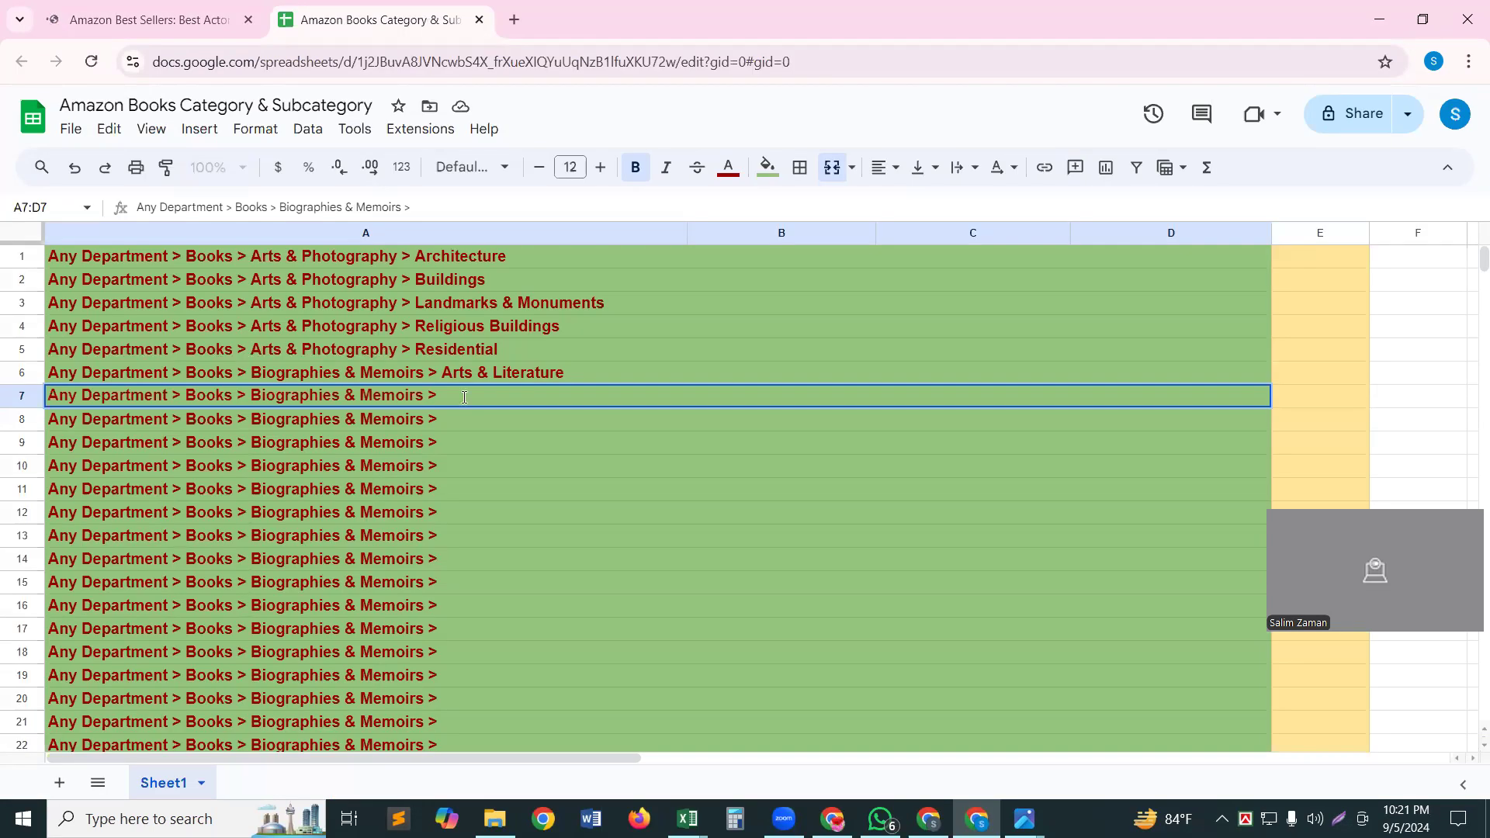
type("Entertainers")
key("Return")
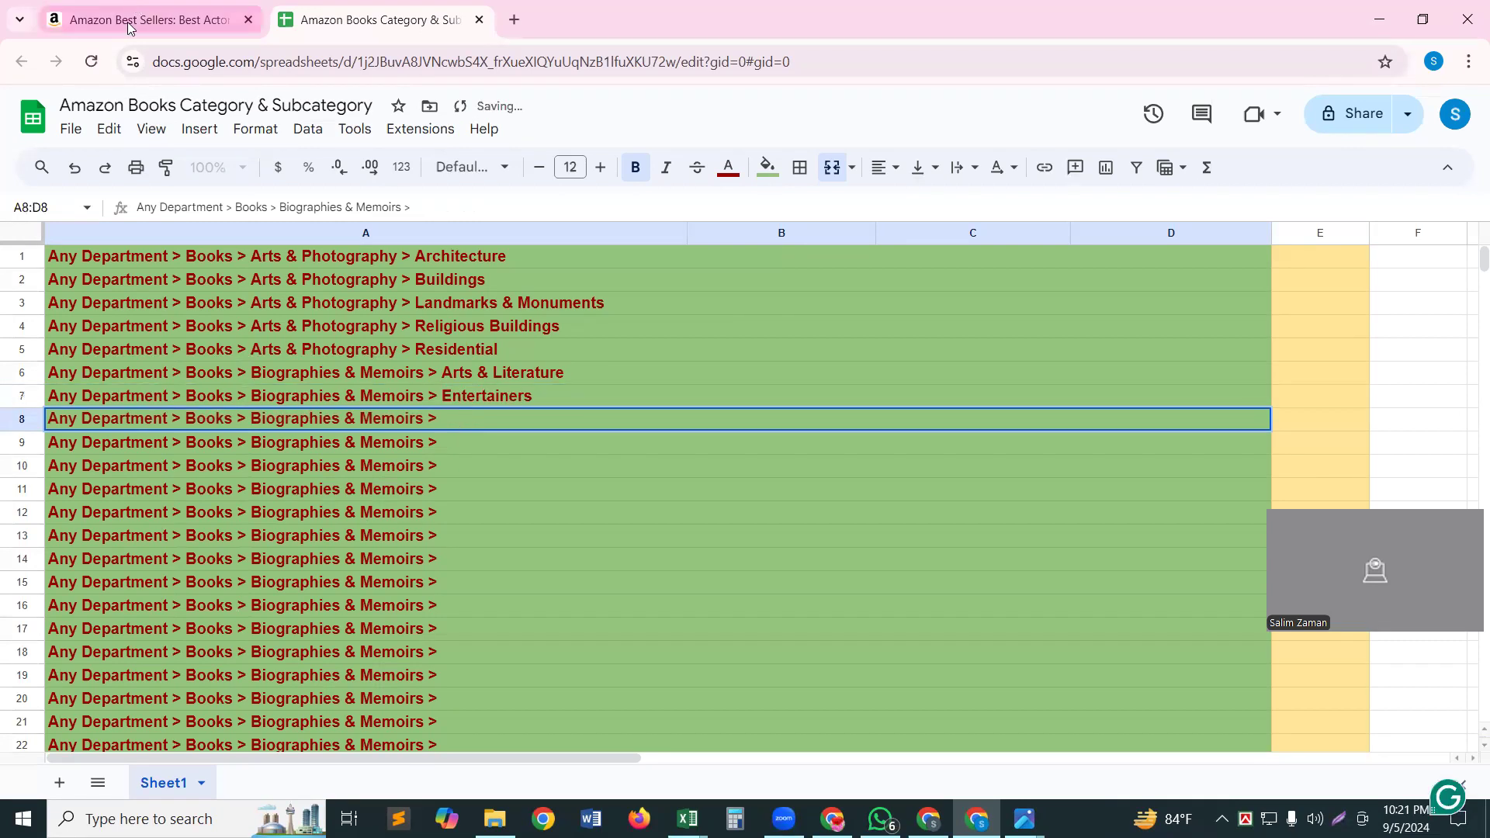
Return to Amazon Best Sellers and open the Artists, Architects & Photographers subcategory to pick up its name
key("ctrl+Tab")
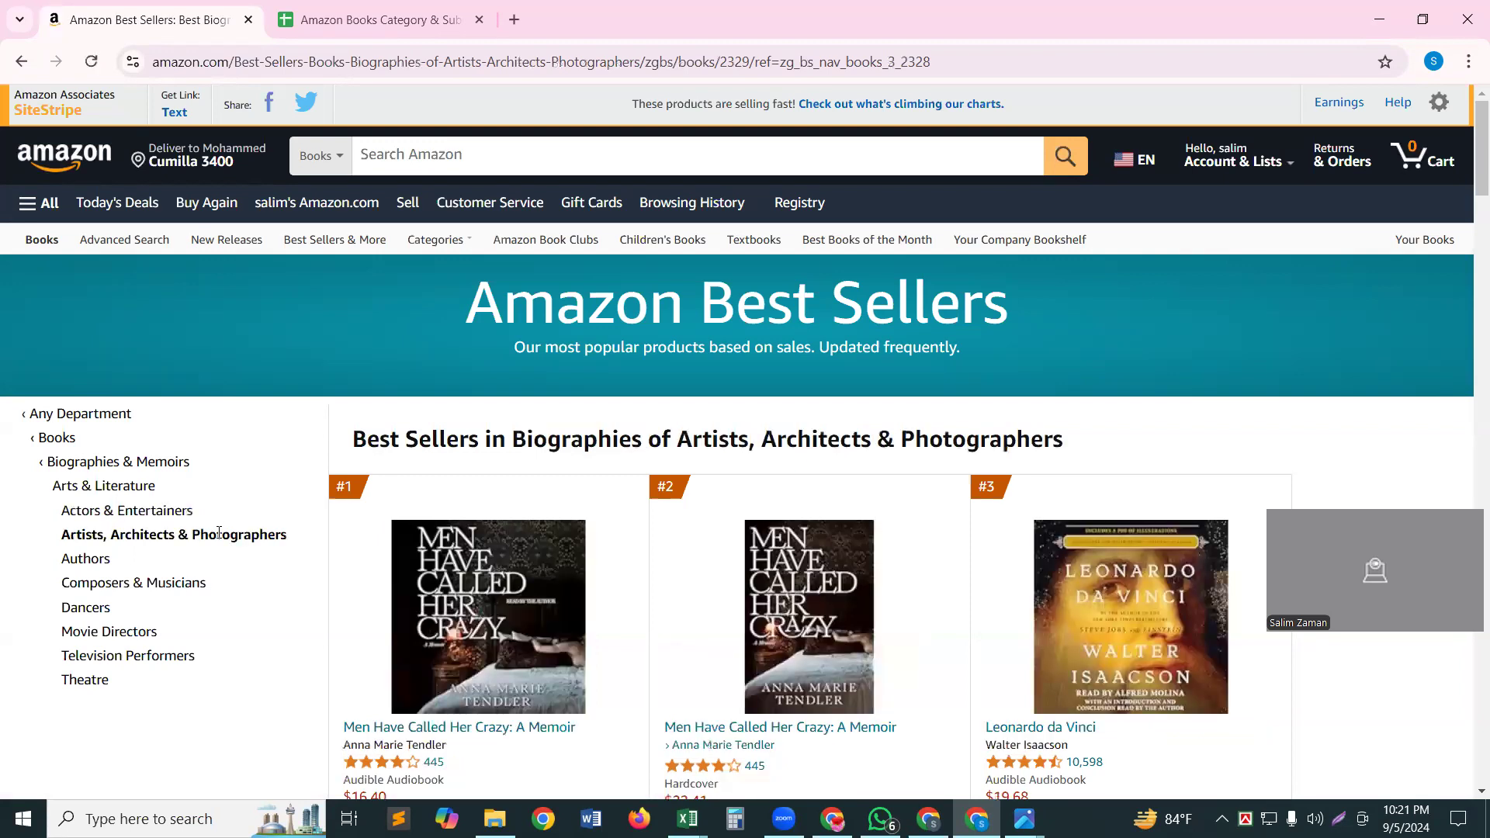
triple_click(219, 534)
left_click(241, 531)
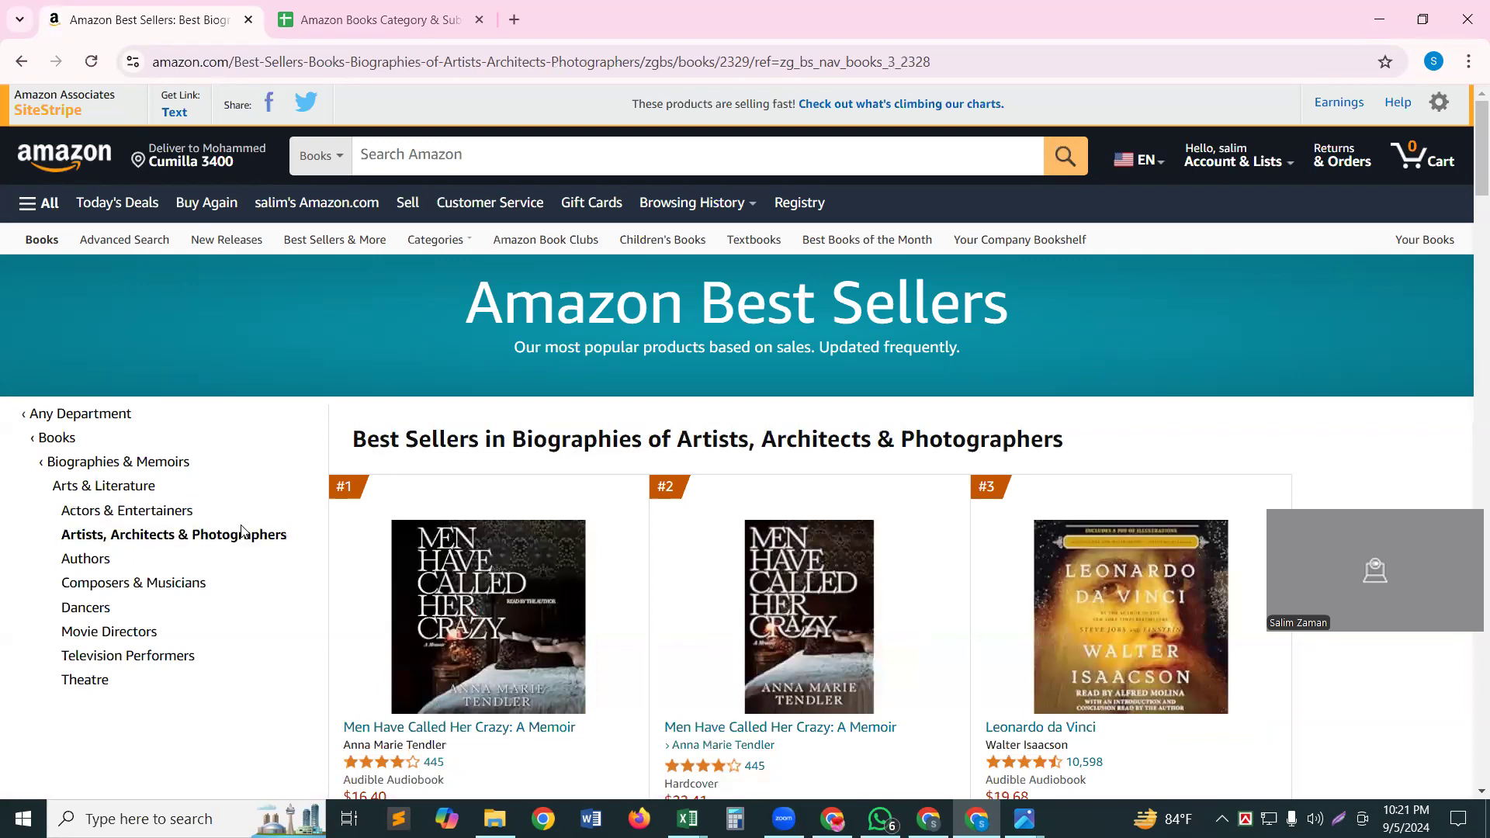
Append "Entertainers" to the row 8 path in the spreadsheet and go back to Amazon Best Sellers
left_click(432, 14)
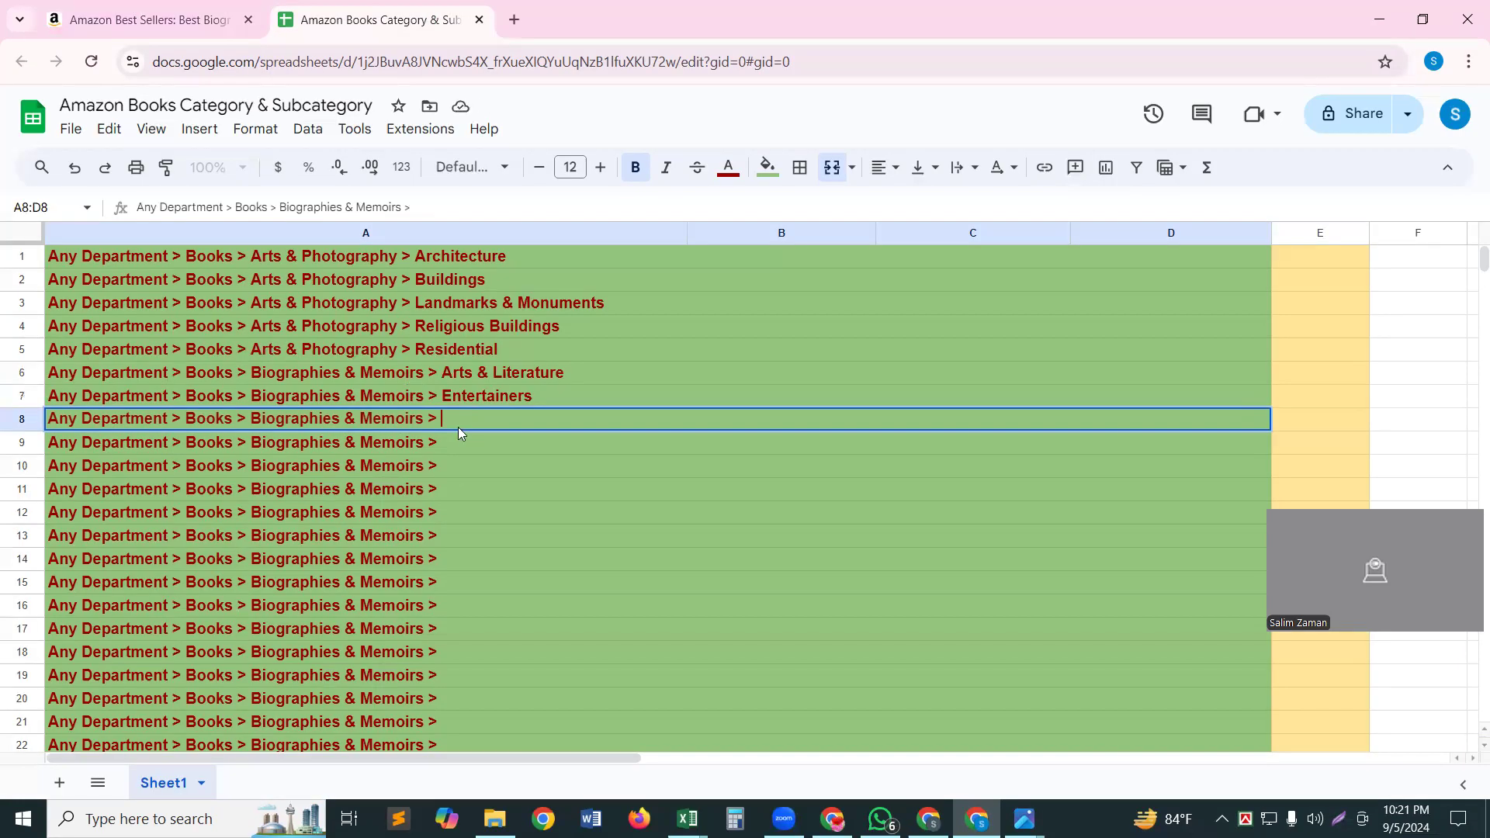
type("Entertainers")
left_click(158, 25)
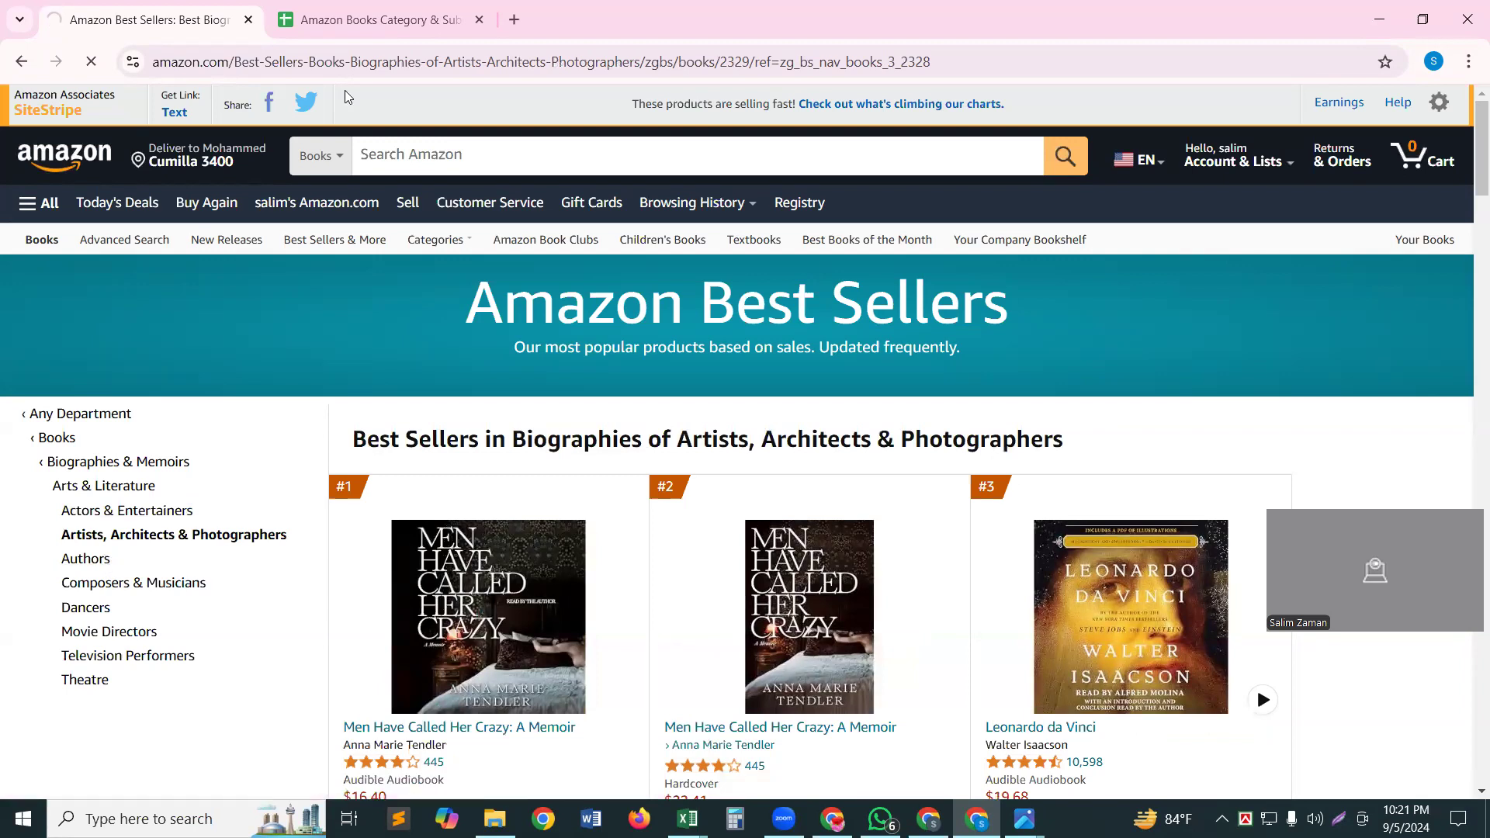
Back in the spreadsheet, remove "Entertainers" from the end of the row 8 path
key("ctrl+Tab")
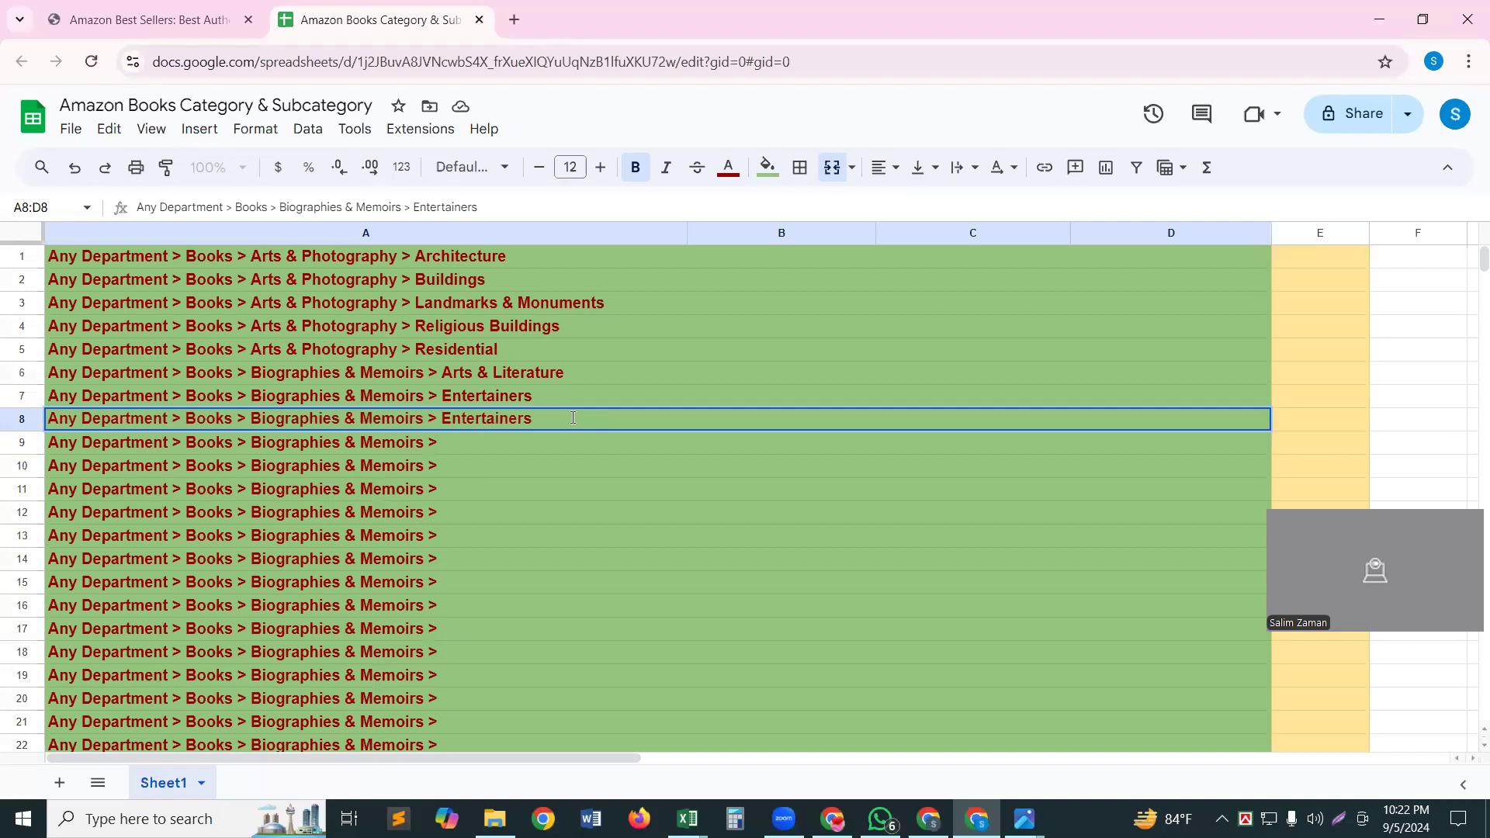
key("Return")
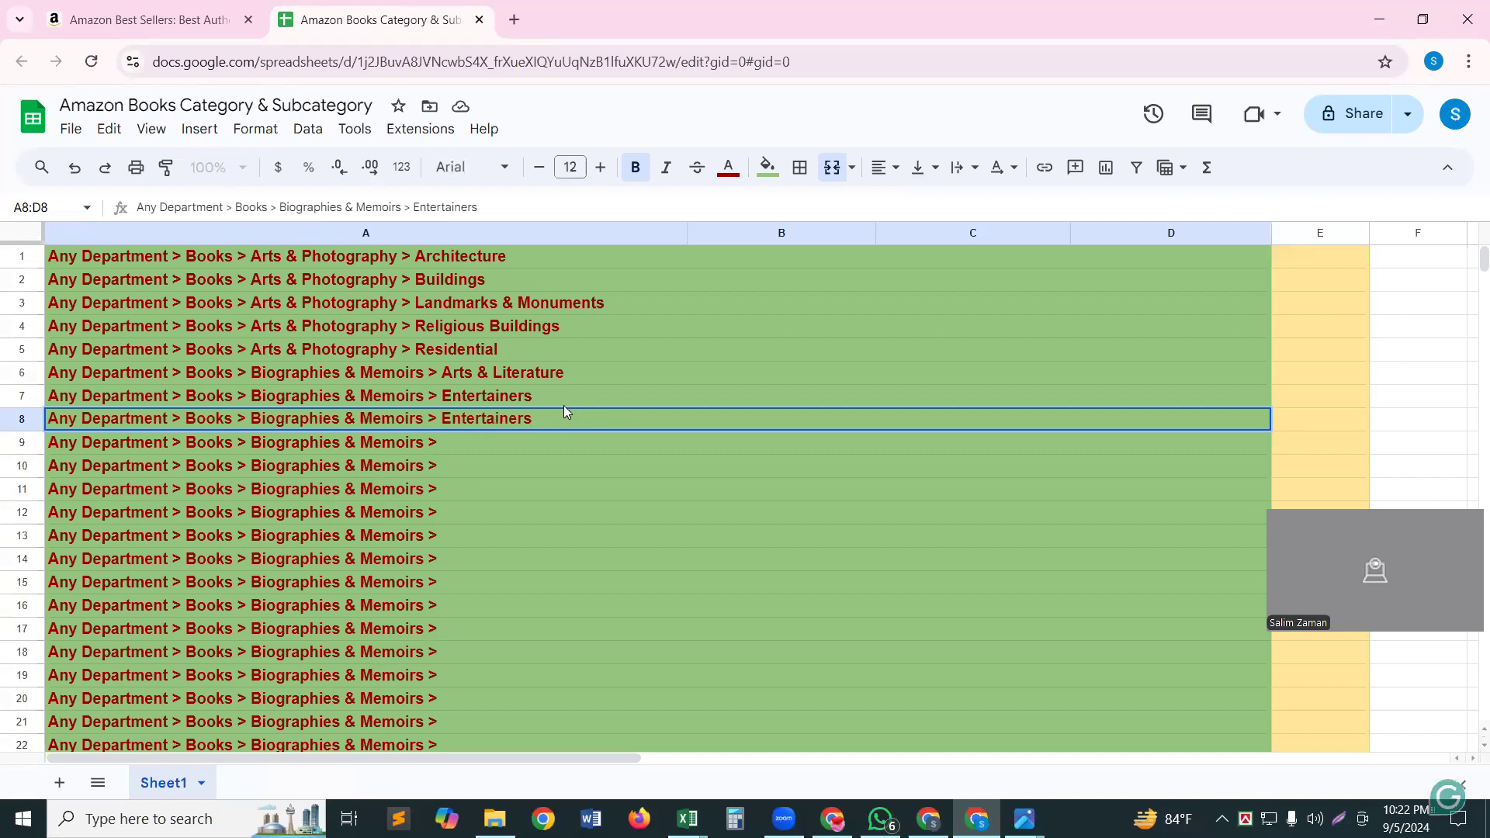
key("BackSpace")
key("BackSpace")
key("BackSpace")
key("BackSpace")
key("BackSpace")
key("BackSpace")
key("BackSpace")
key("BackSpace")
key("BackSpace")
key("BackSpace")
key("BackSpace")
key("BackSpace")
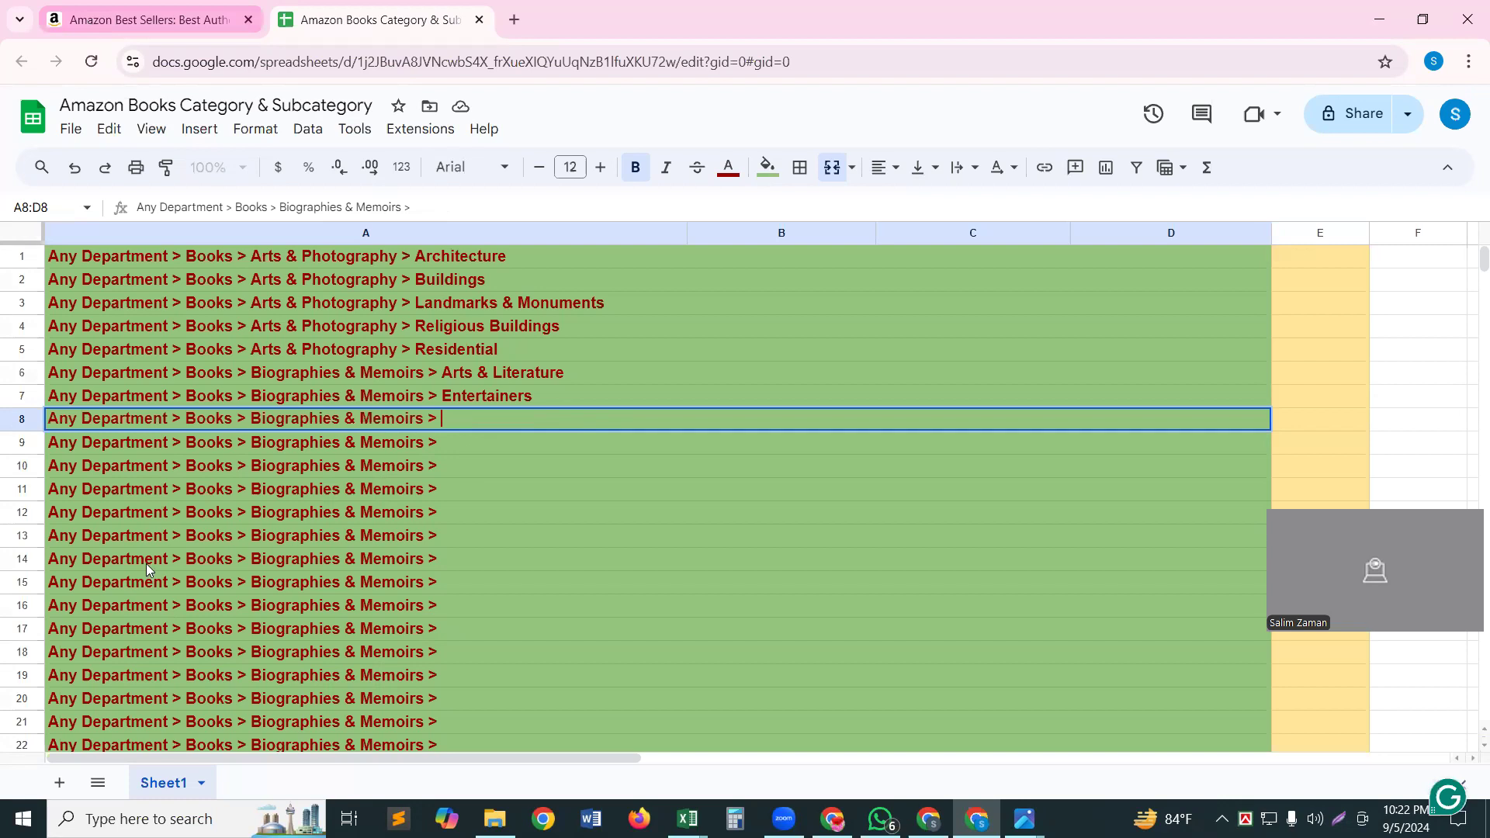
Return to Amazon Best Sellers, reopen the Artists, Architects & Photographers subcategory and copy its name
key("ctrl+Tab")
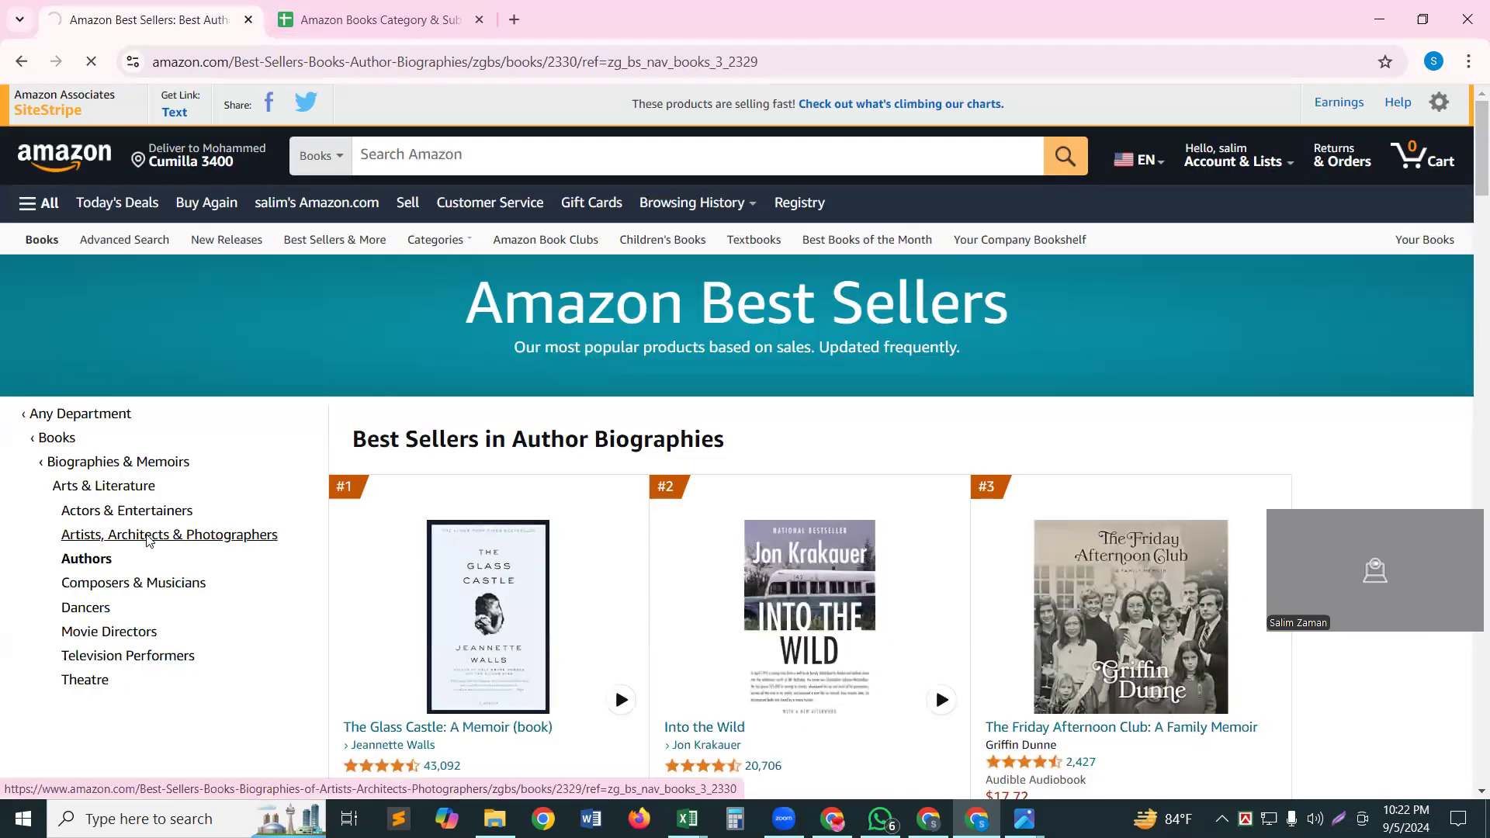
left_click(149, 541)
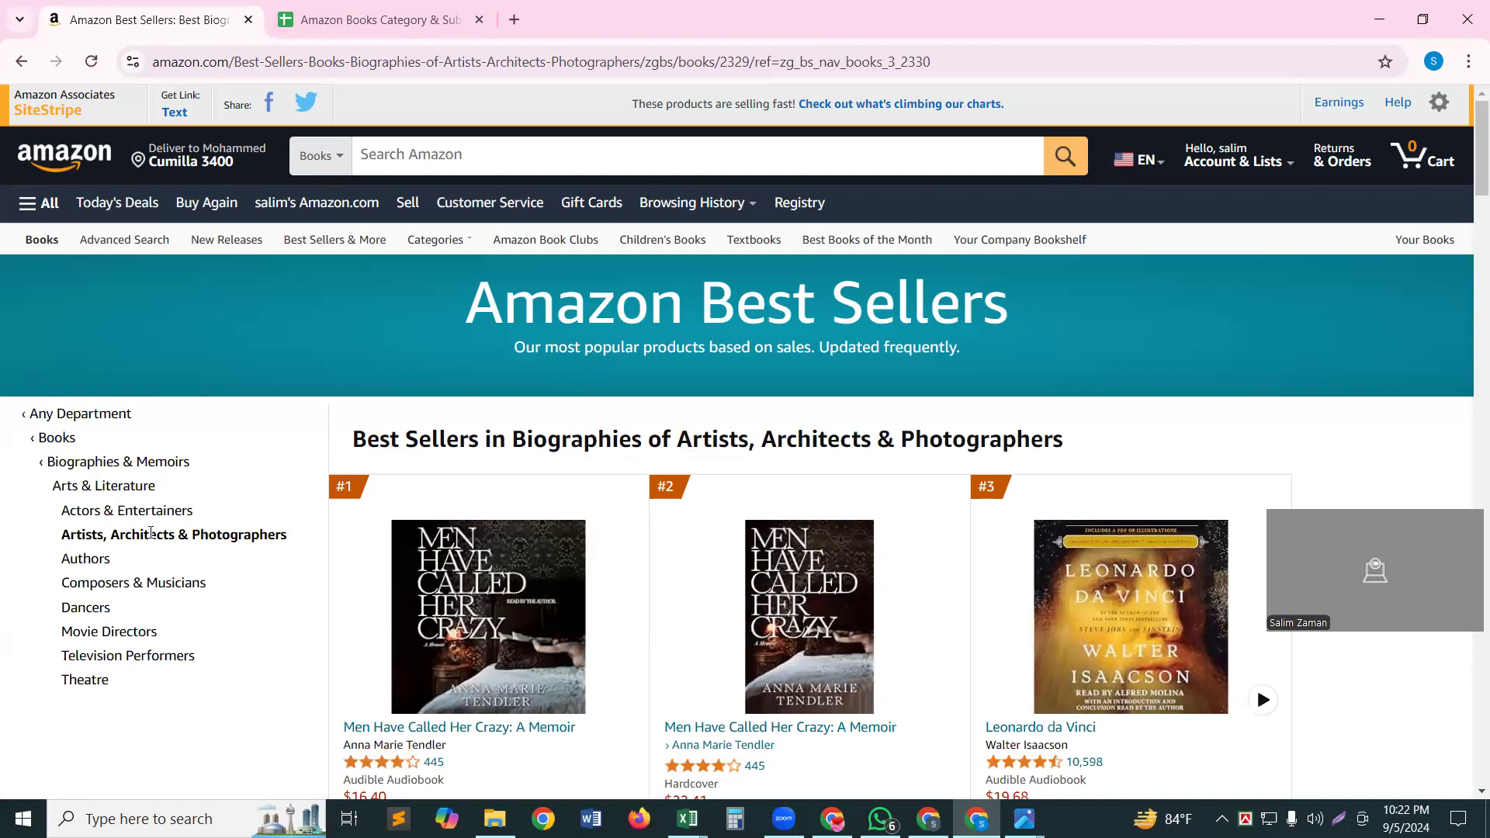
triple_click(151, 533)
key("ctrl+c")
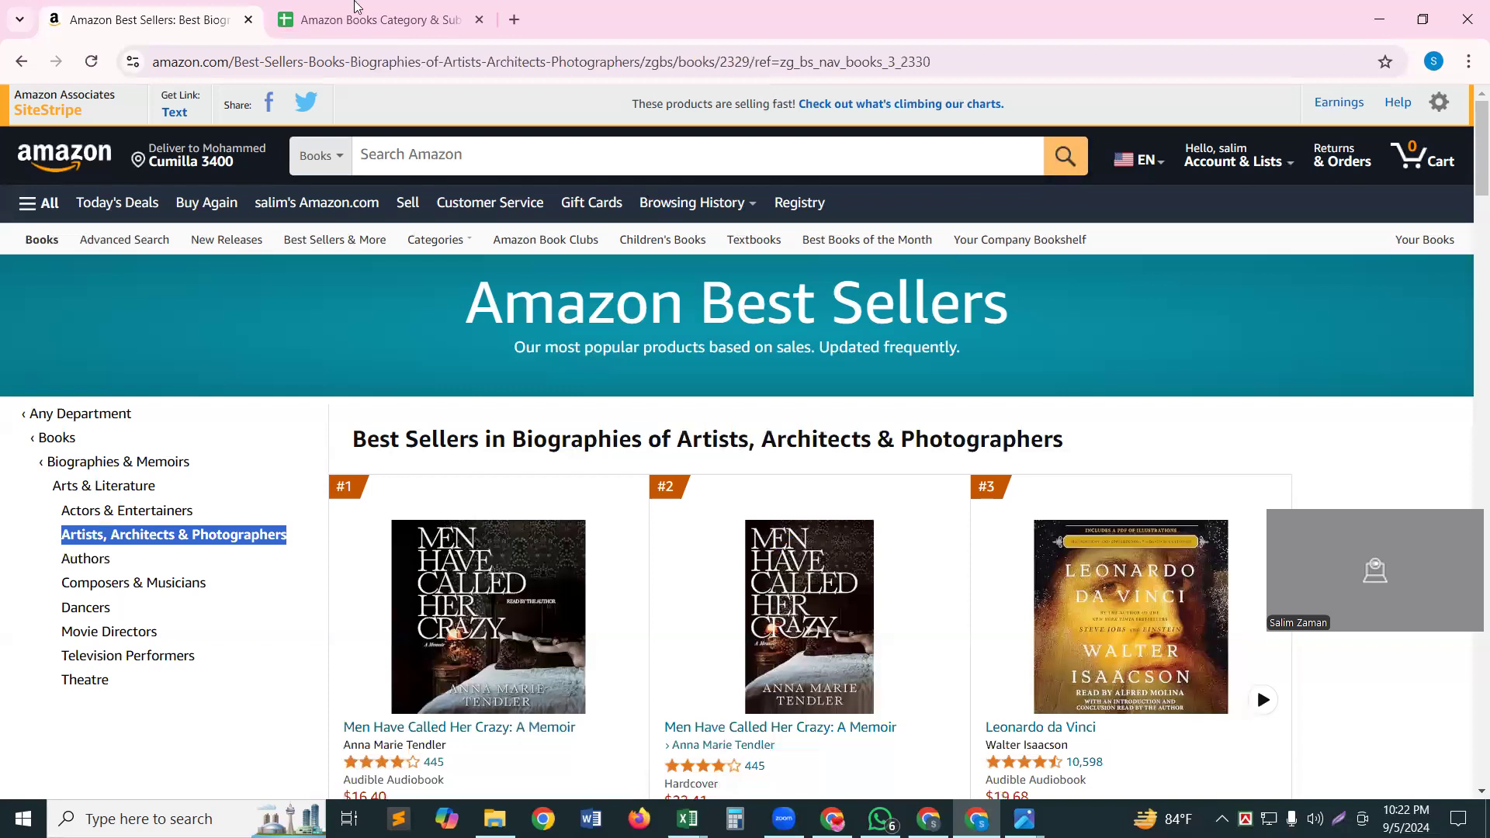
In the spreadsheet, append the copied "Artists, Architects & Photographers" to the row 8 path without a trailing line break
left_click(357, 23)
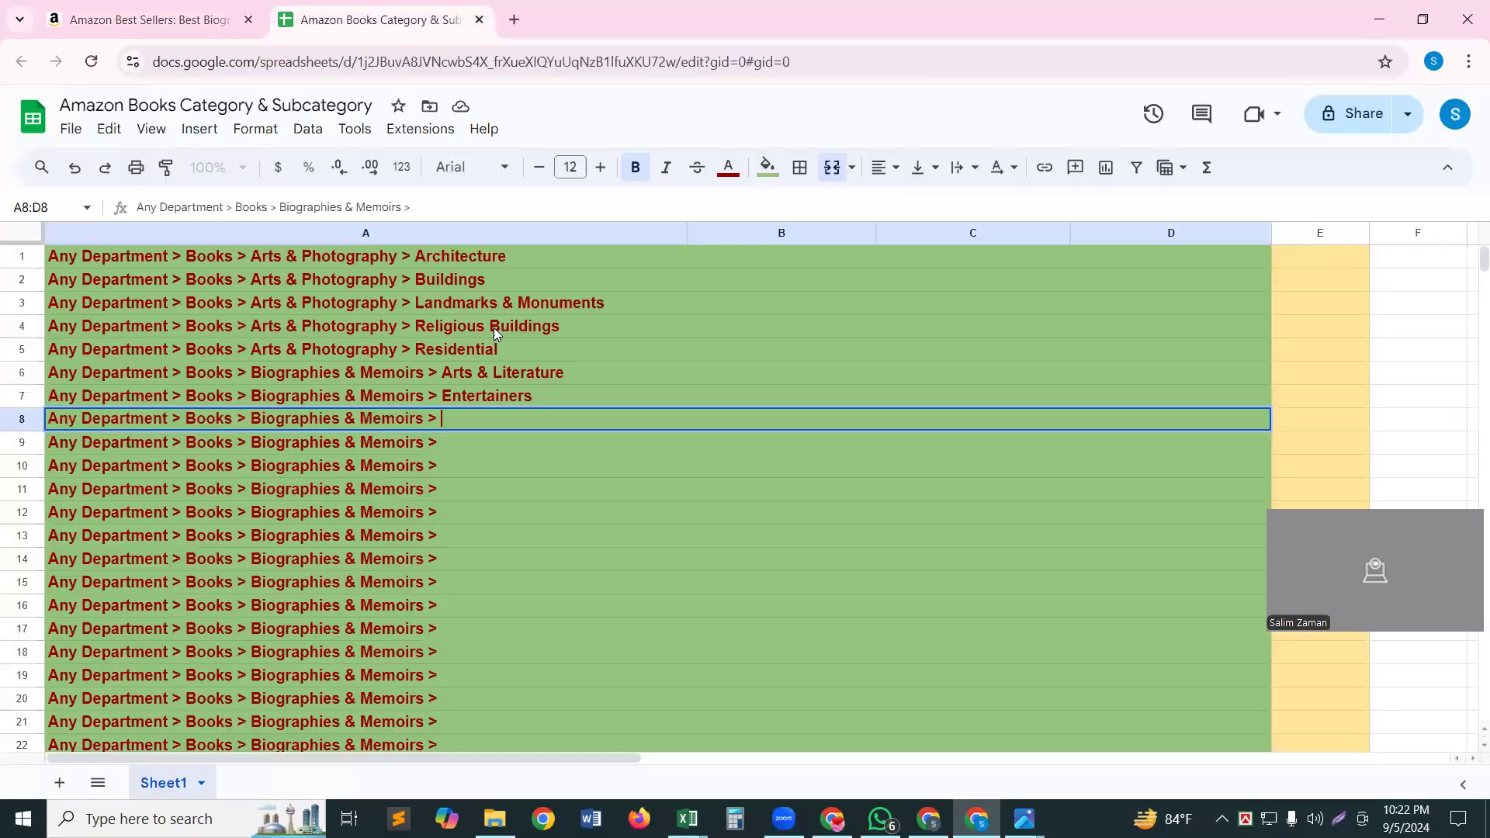
key("ctrl+v")
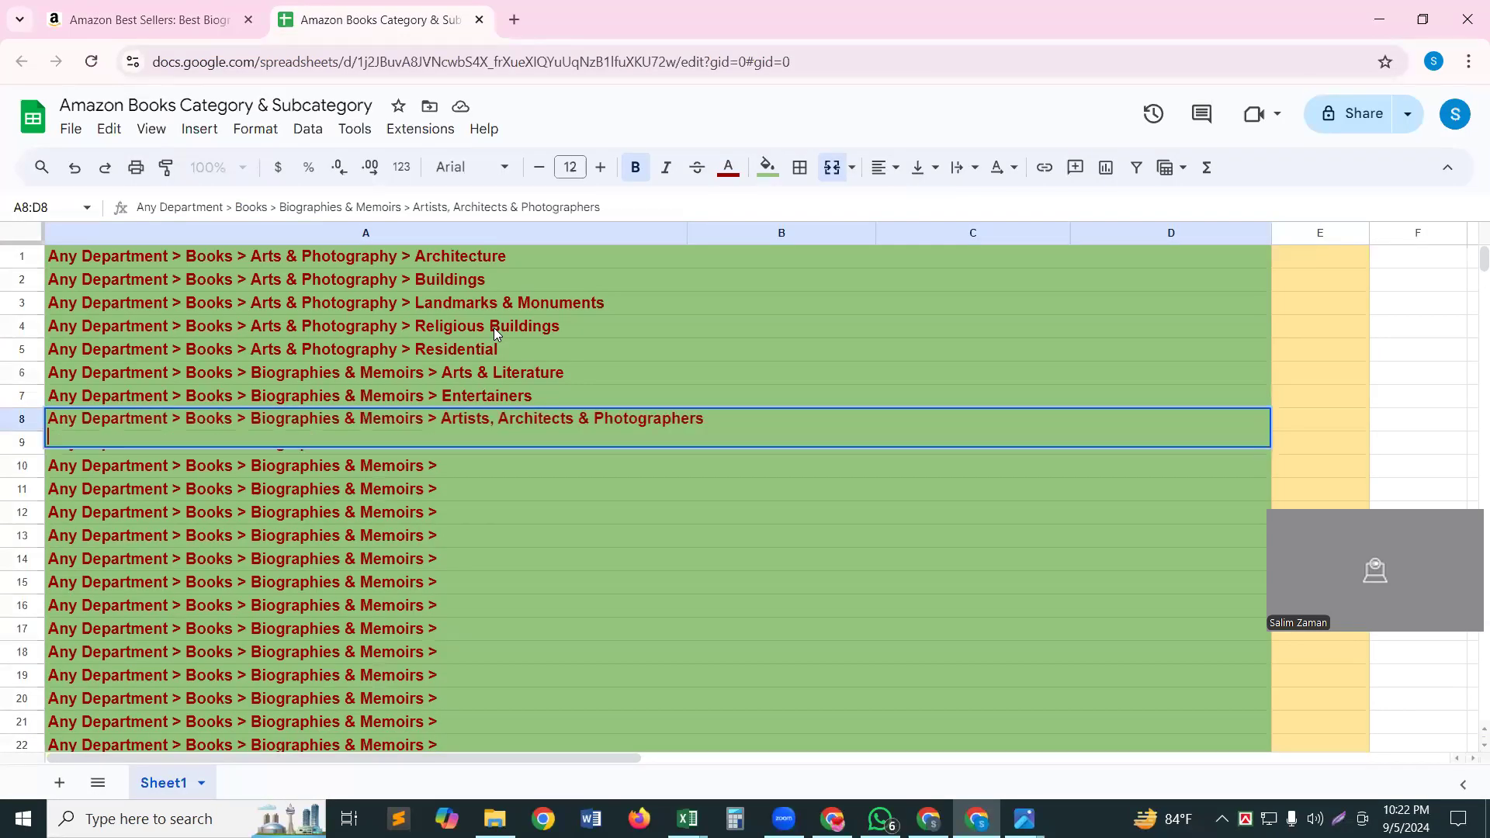
key("BackSpace")
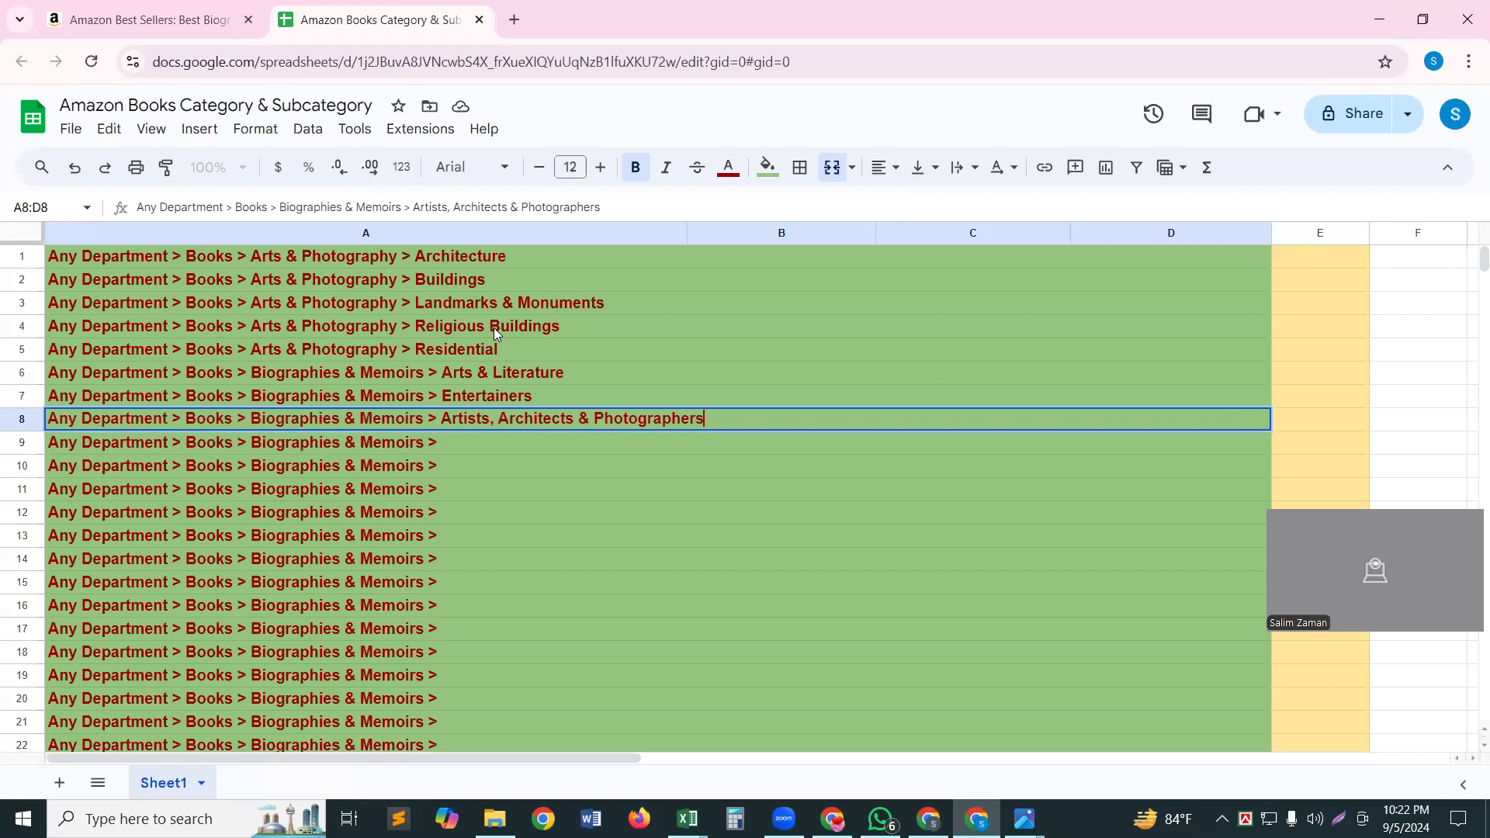